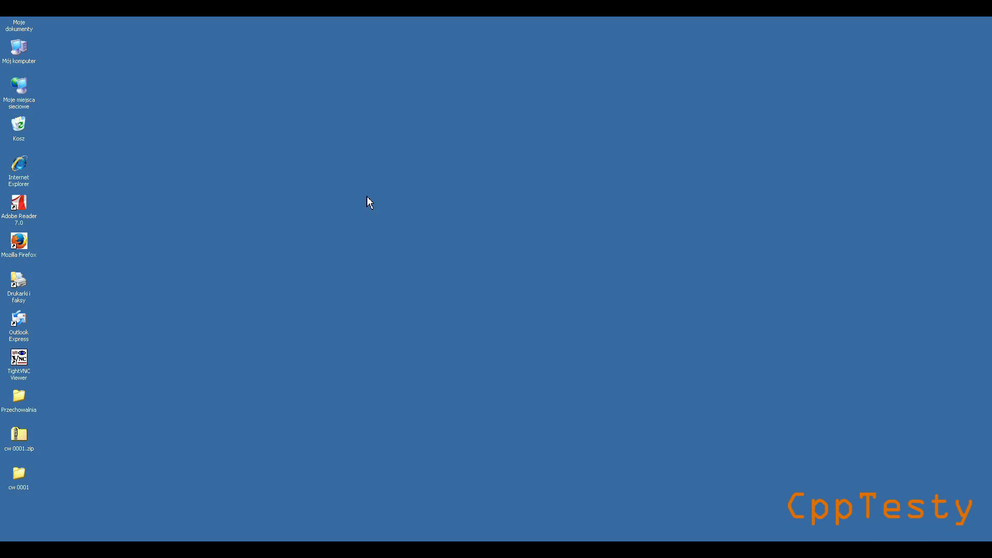
Open the folder cw 0001\Prezentacje\Geografia\klasa 1 from the desktop
double_click(21, 479)
double_click(336, 129)
double_click(338, 129)
double_click(341, 130)
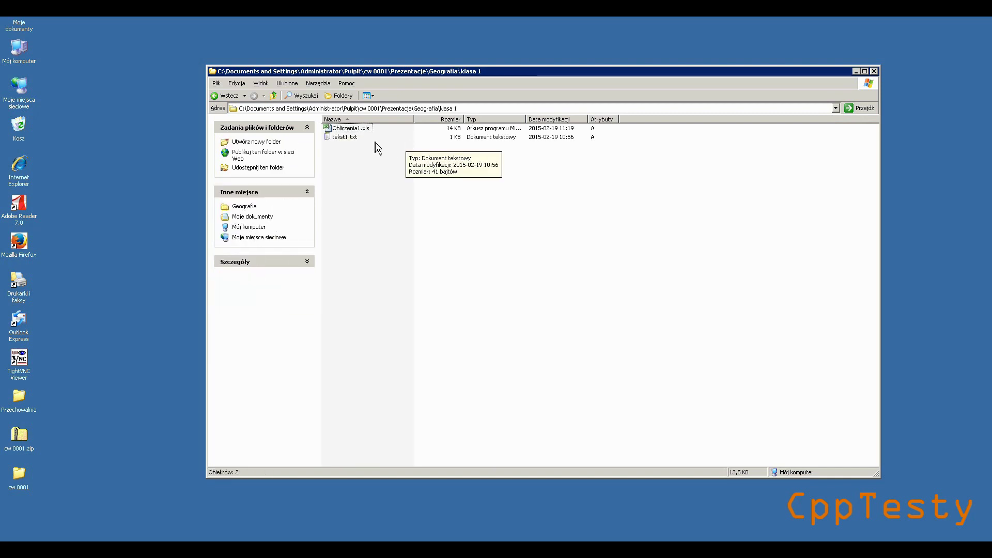
View the contents of tekst1.txt in the klasa 1 folder, and close both the document and the folder
mouse_move(348, 139)
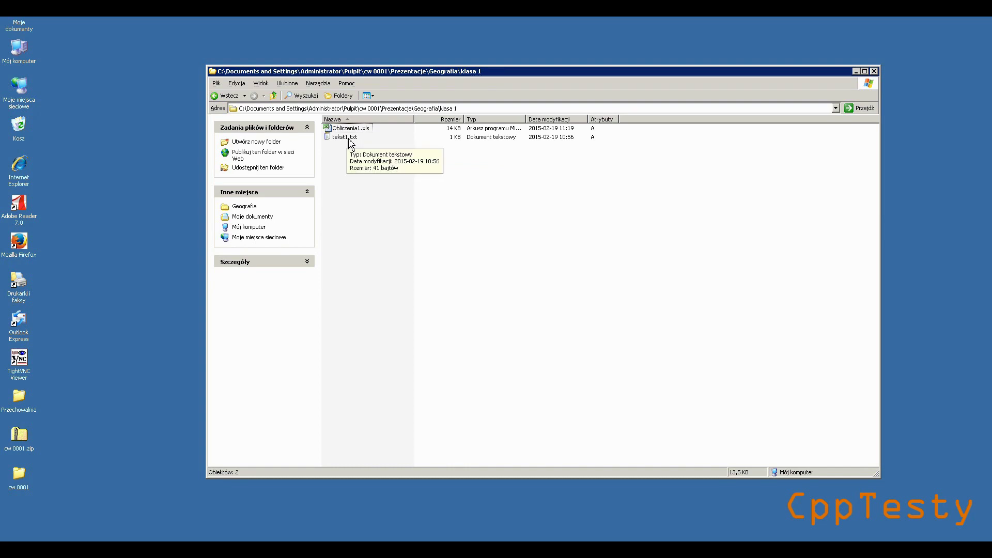
left_click(348, 139)
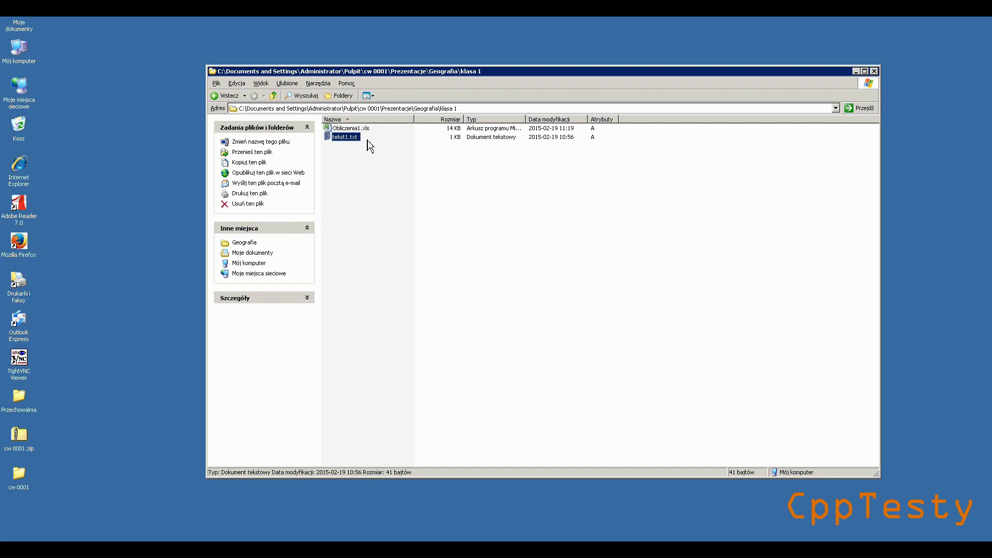
double_click(342, 137)
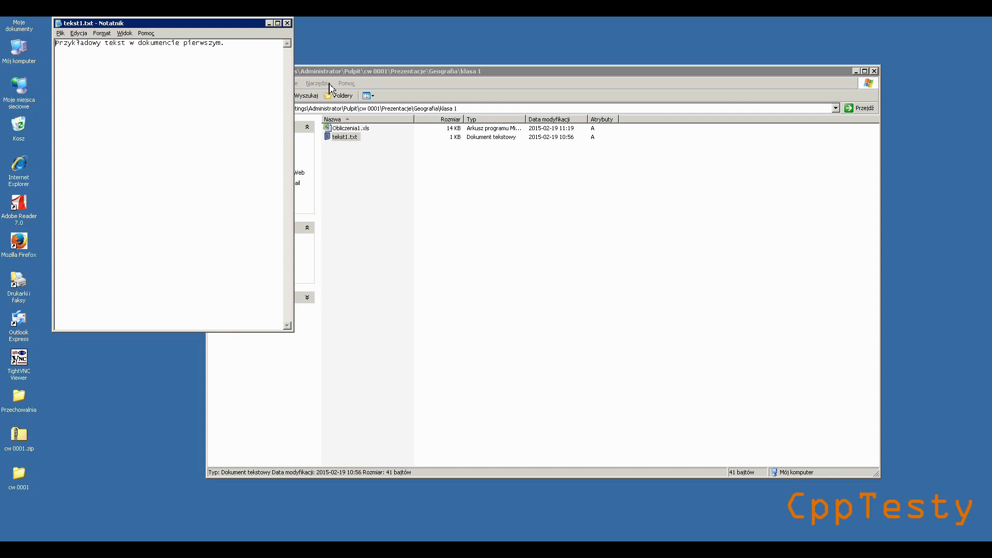
left_click(287, 23)
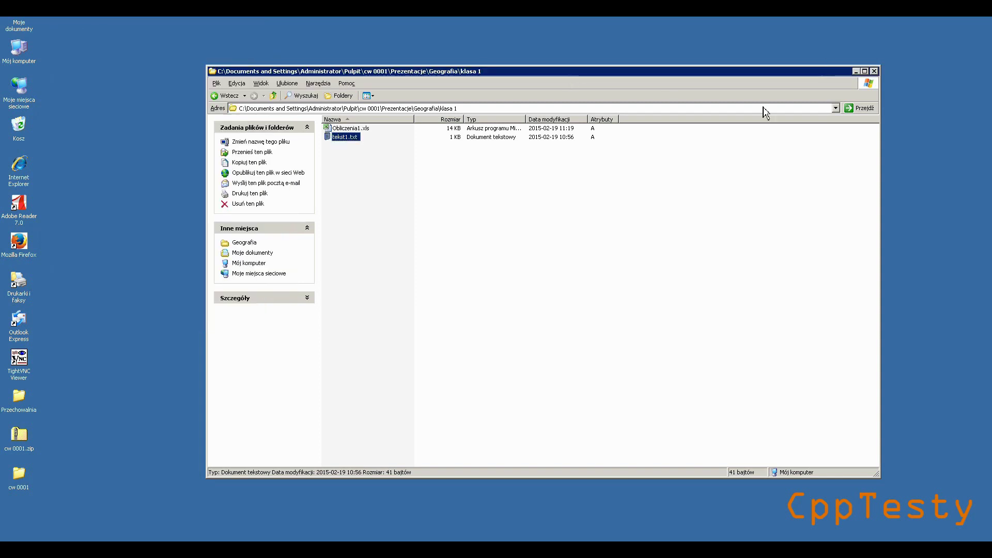
left_click(873, 71)
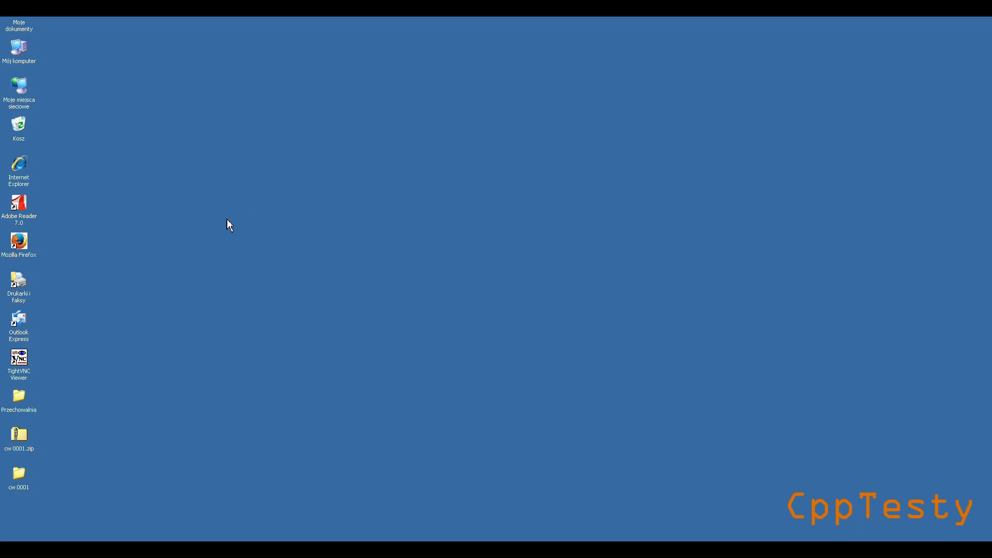
Start a new desktop shortcut and choose cw 0001\Prezentacje\Geografia\klasa 1\tekst1.txt as its target
right_click(160, 216)
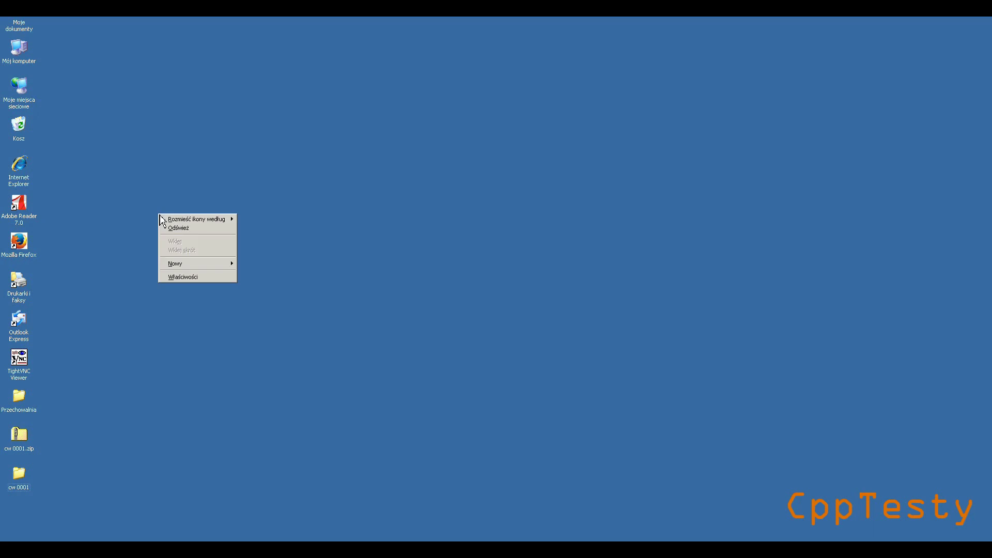
mouse_move(210, 268)
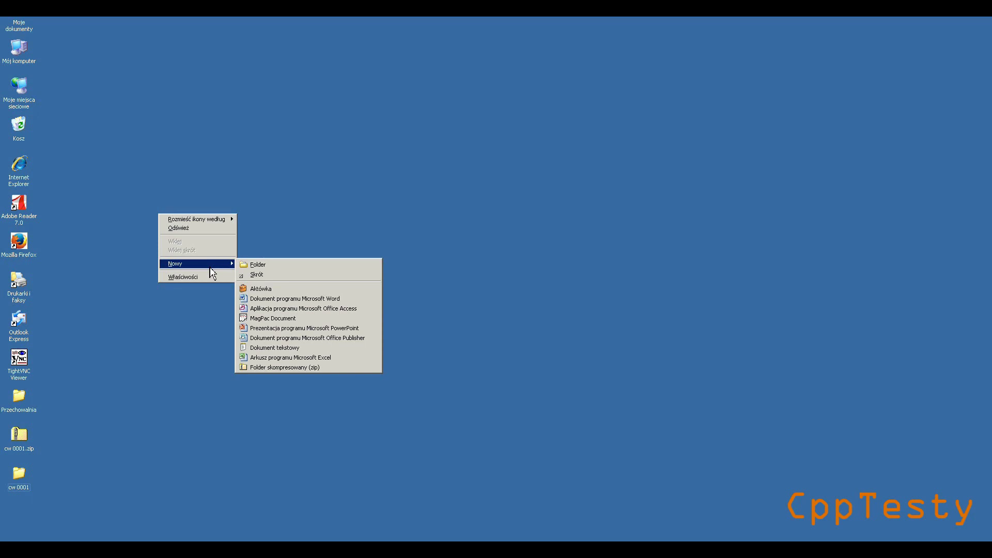
left_click(275, 279)
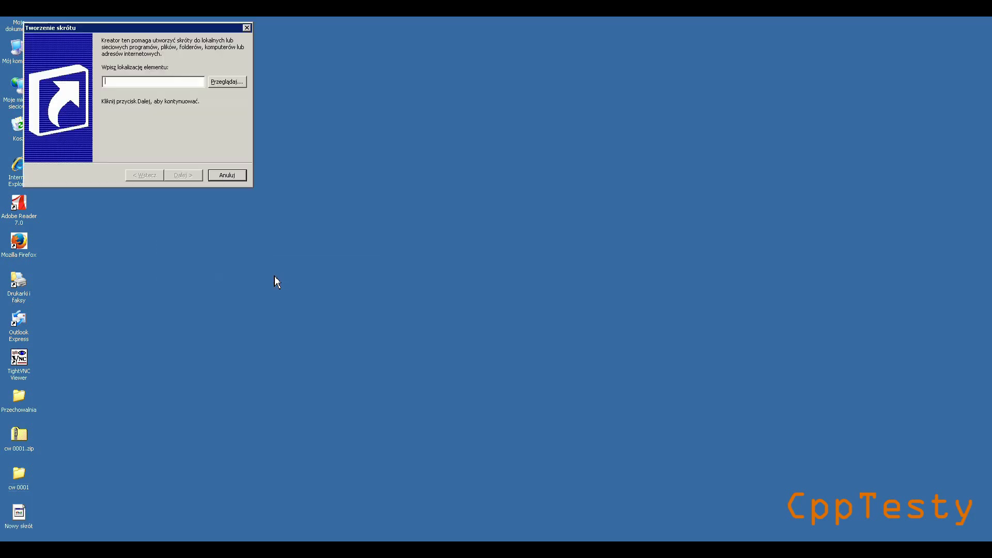
left_click(226, 82)
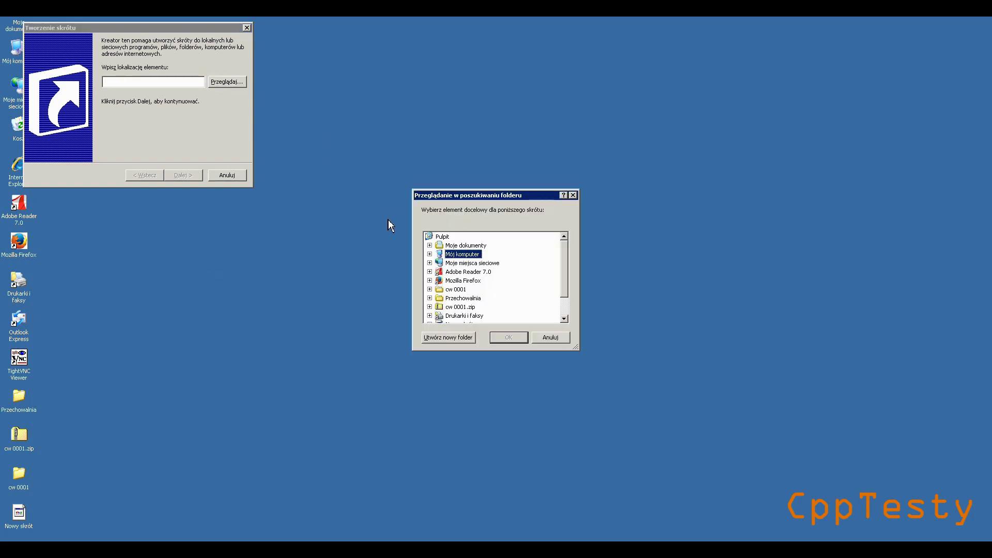
left_click(429, 289)
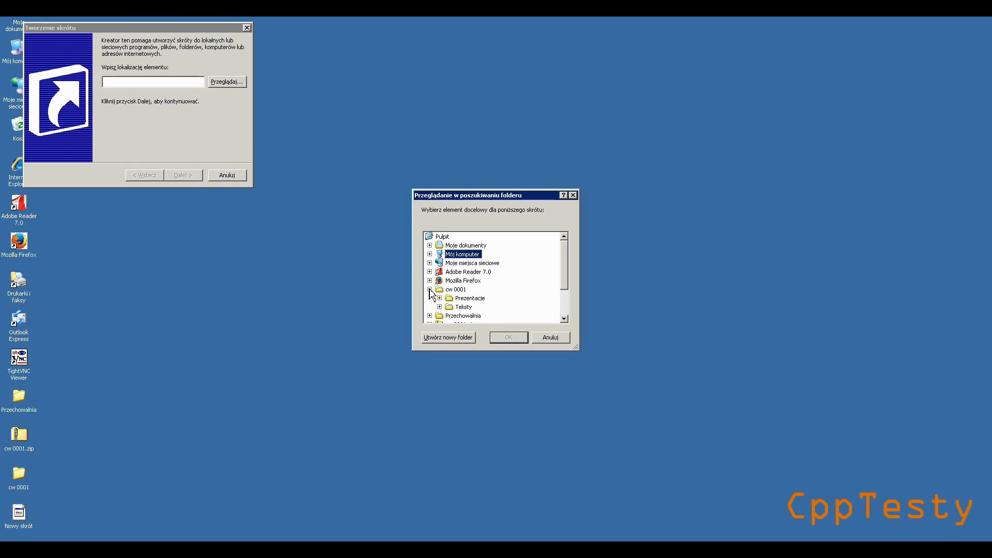
left_click(439, 298)
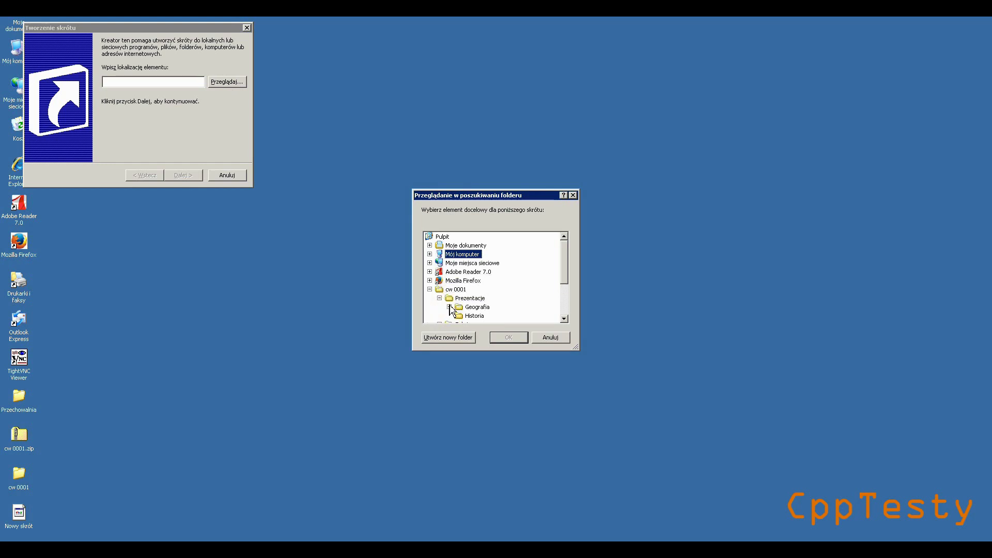
left_click(448, 307)
left_click_drag(572, 352, 600, 400)
left_click(459, 307)
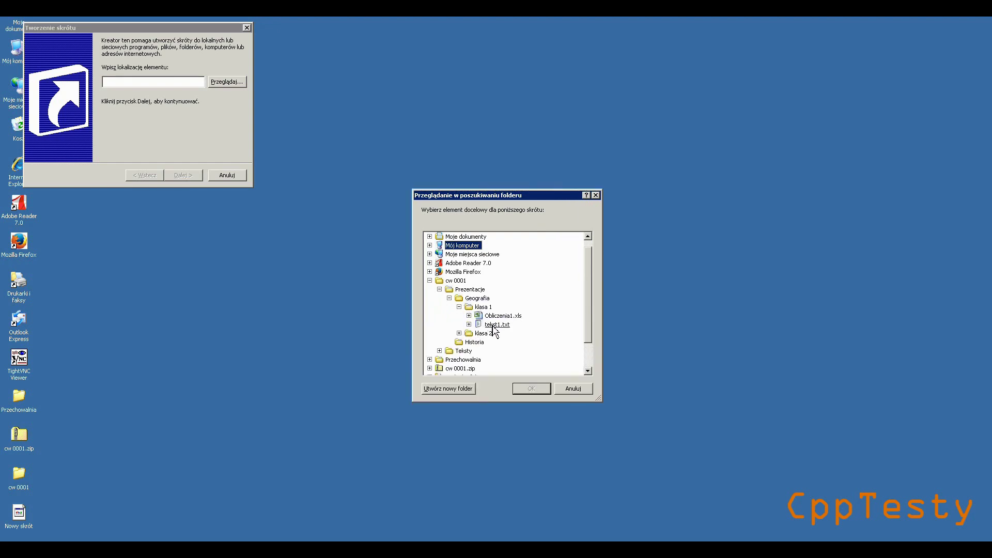
left_click(496, 324)
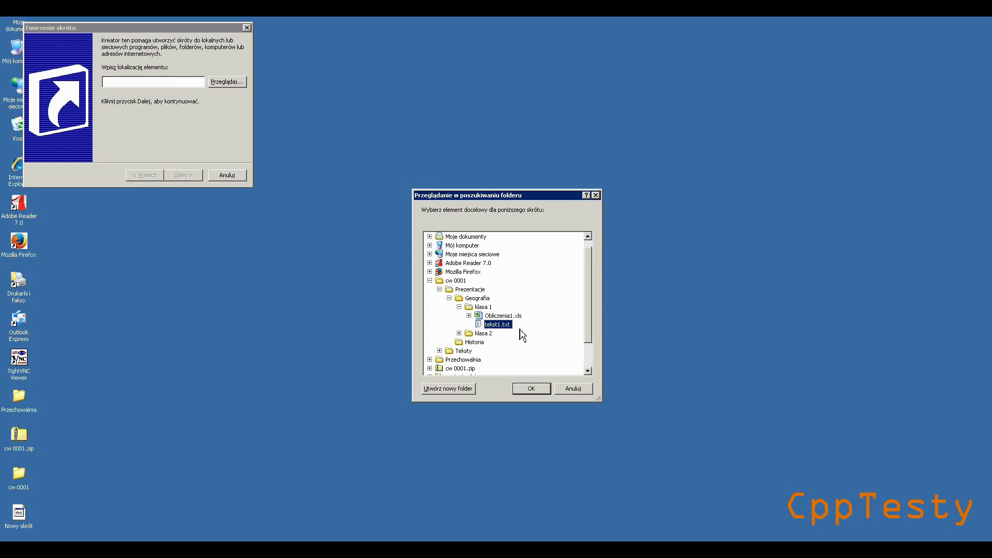
left_click(534, 391)
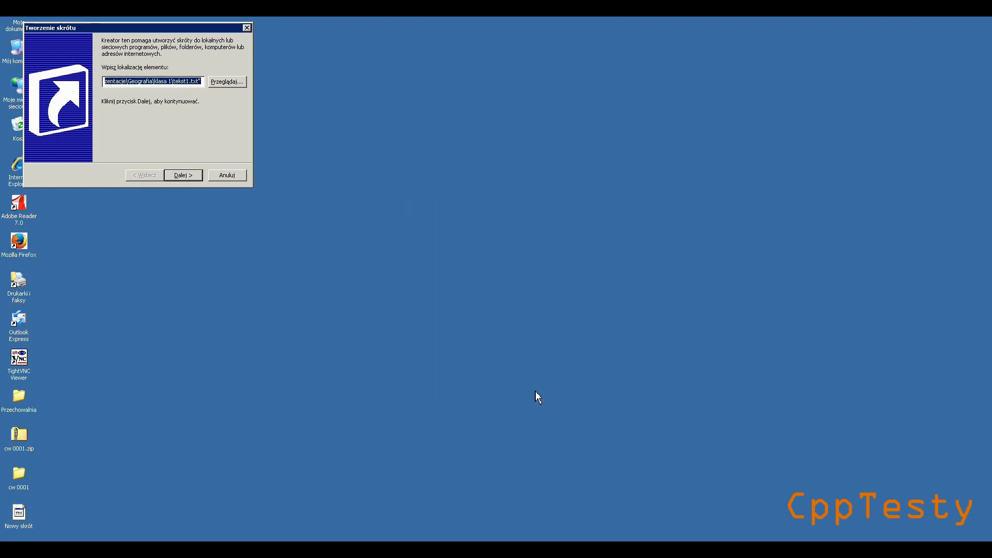
Name the shortcut "Przykłaowy dokument" and finish creating it
left_click(183, 175)
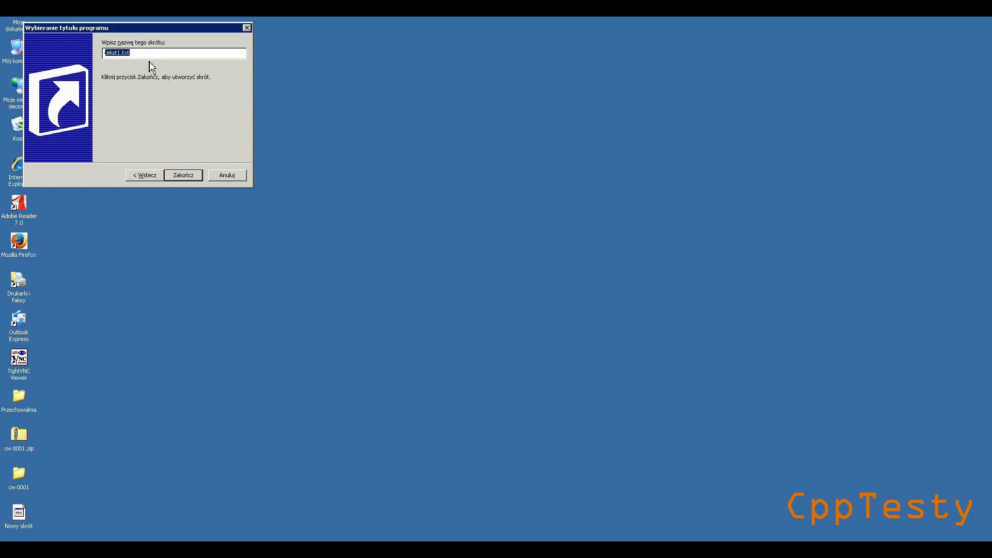
type("Przykłaowy dokument")
left_click(186, 176)
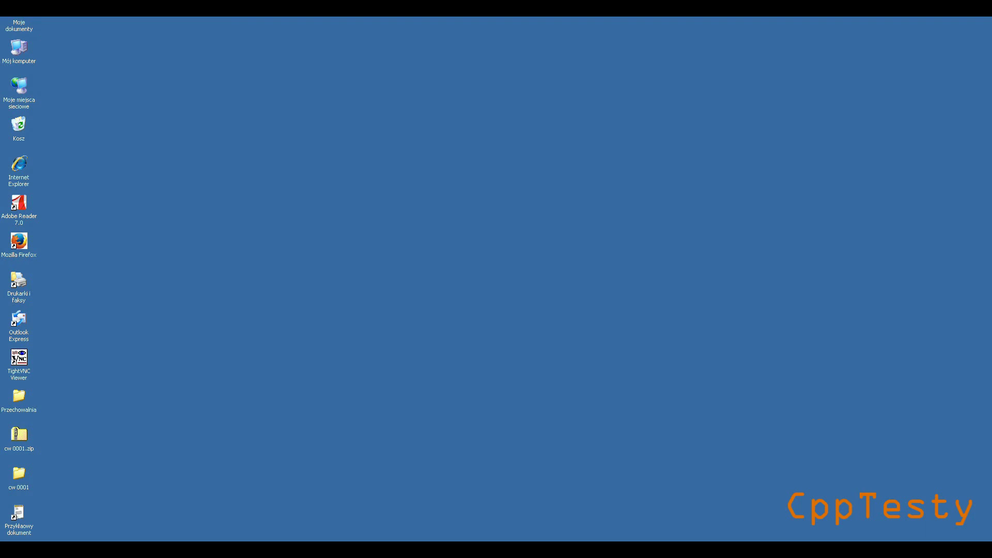
Test the Przykłaowy dokument shortcut by opening its document, and locate its target file from the shortcut's properties
double_click(21, 520)
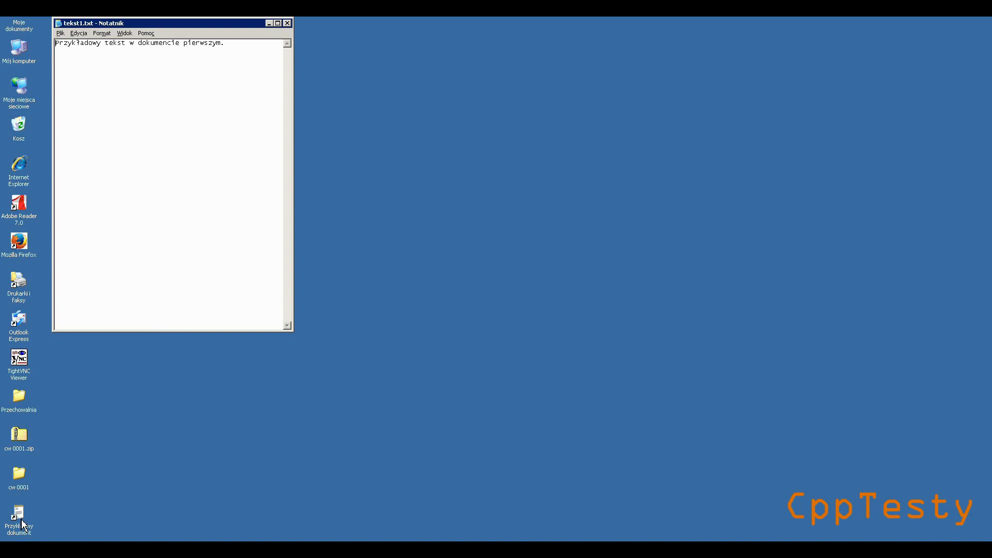
left_click(287, 24)
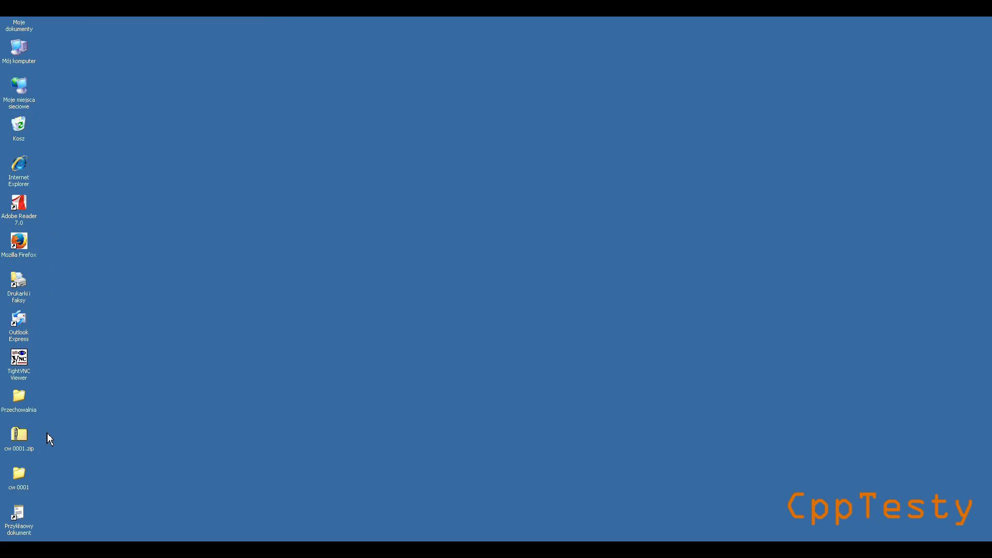
right_click(18, 515)
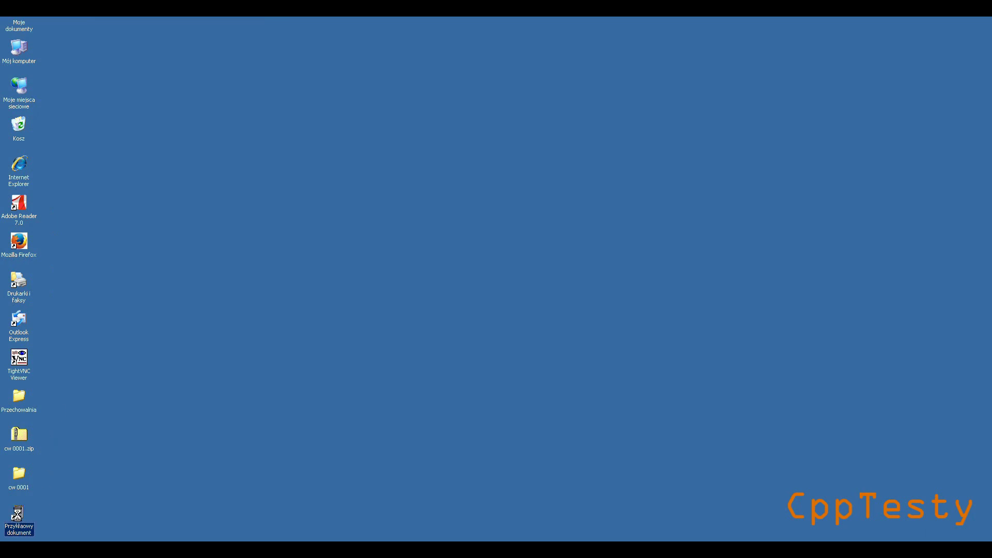
left_click(34, 506)
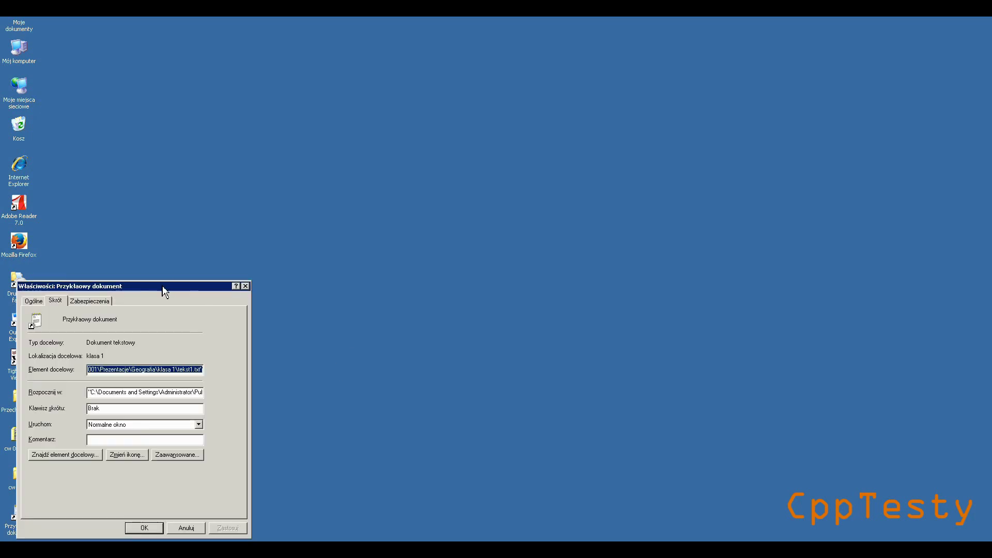
left_click_drag(165, 290, 299, 197)
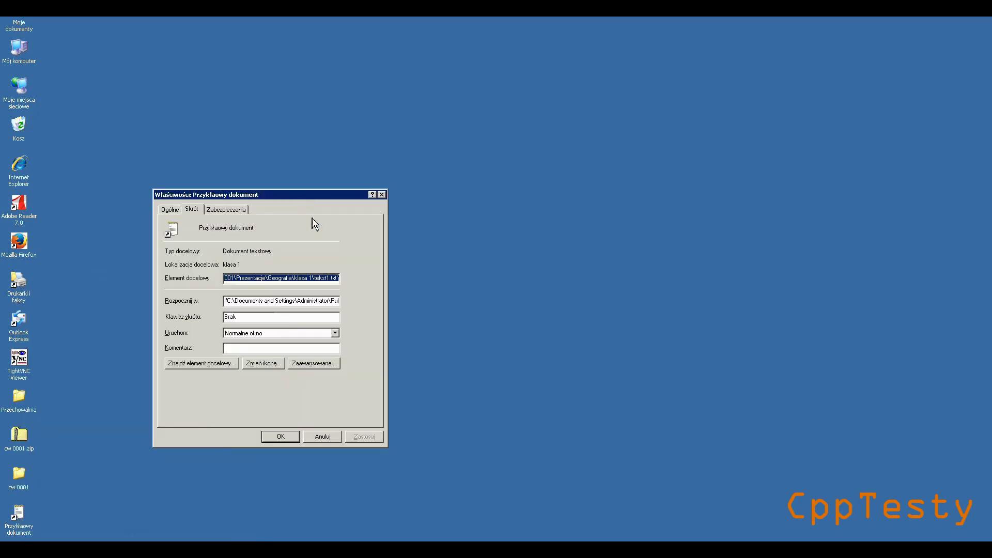
left_click(206, 364)
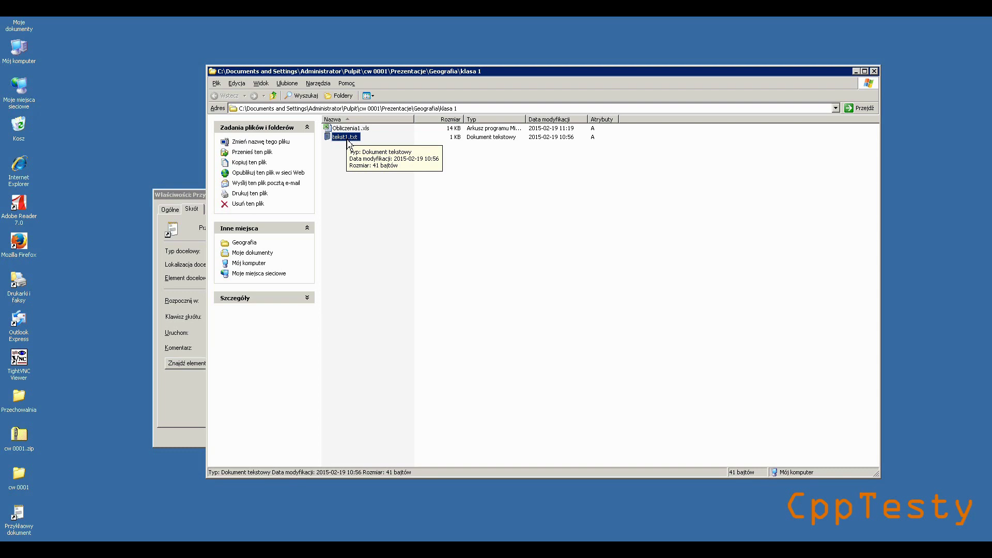
left_click(875, 72)
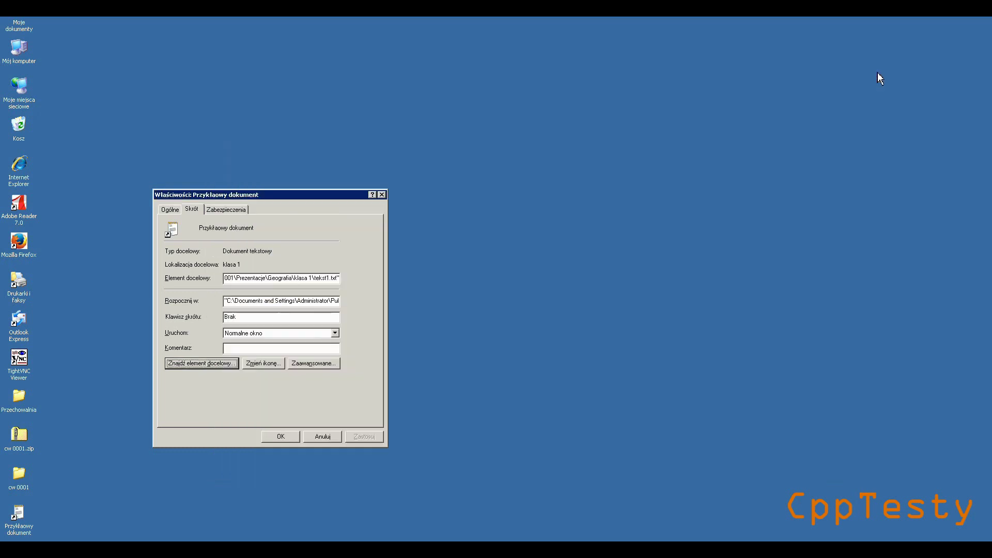
left_click(382, 196)
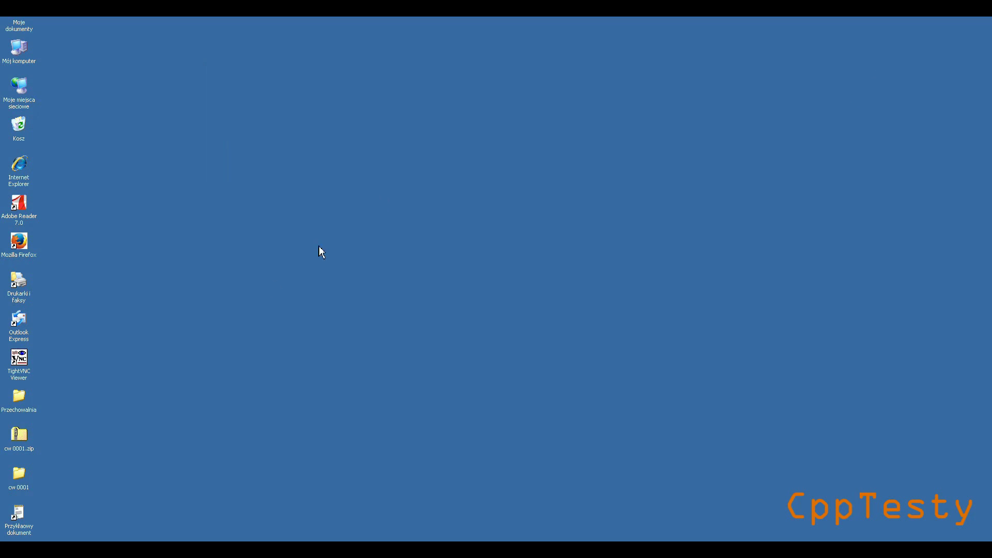
Start another desktop shortcut and choose the folder cw 0001\Prezentacje\Geografia\klasa 1 as its target
right_click(134, 413)
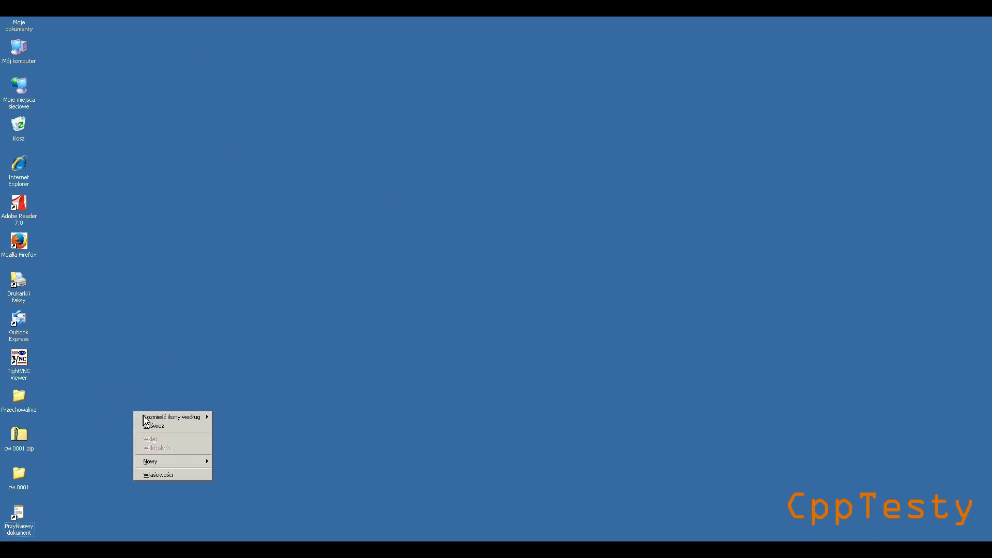
mouse_move(186, 461)
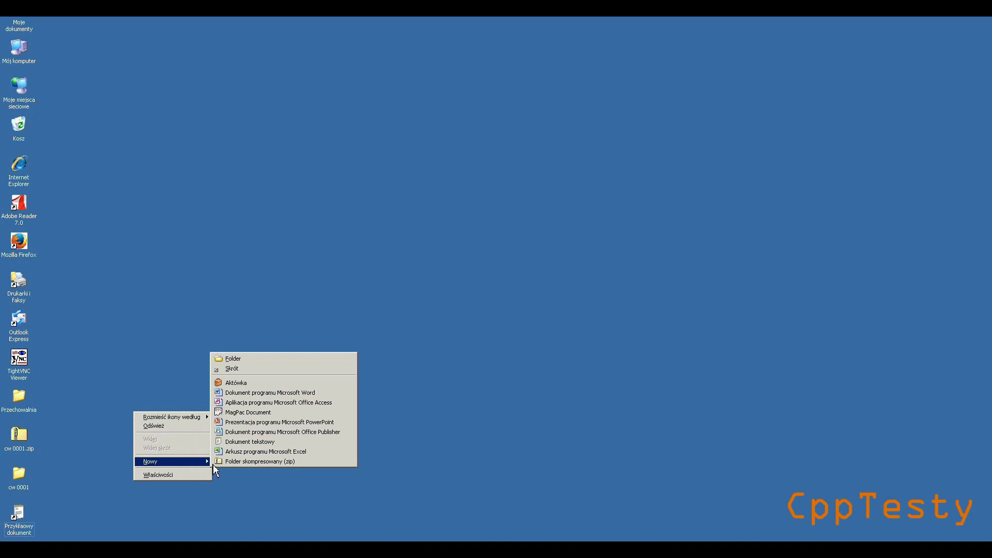
left_click(265, 369)
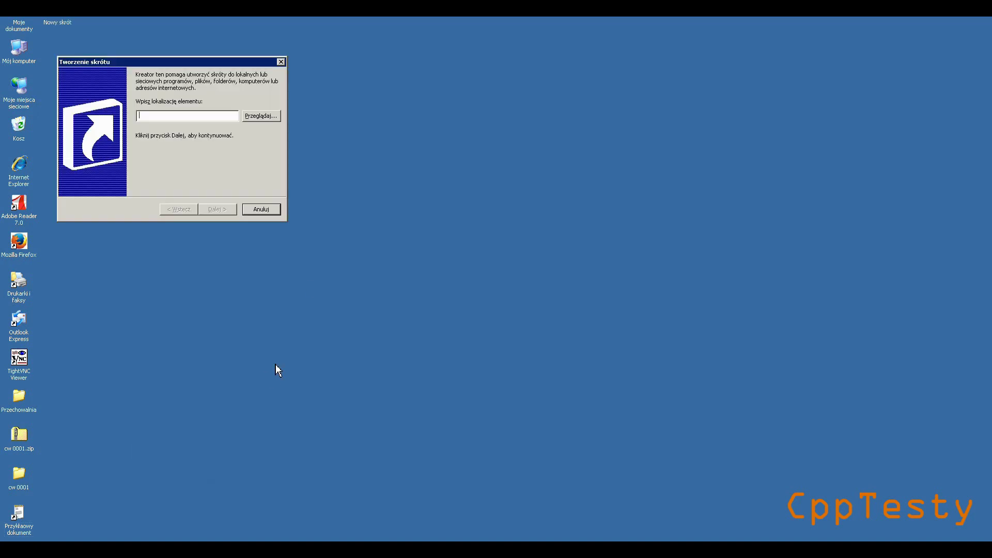
left_click(260, 119)
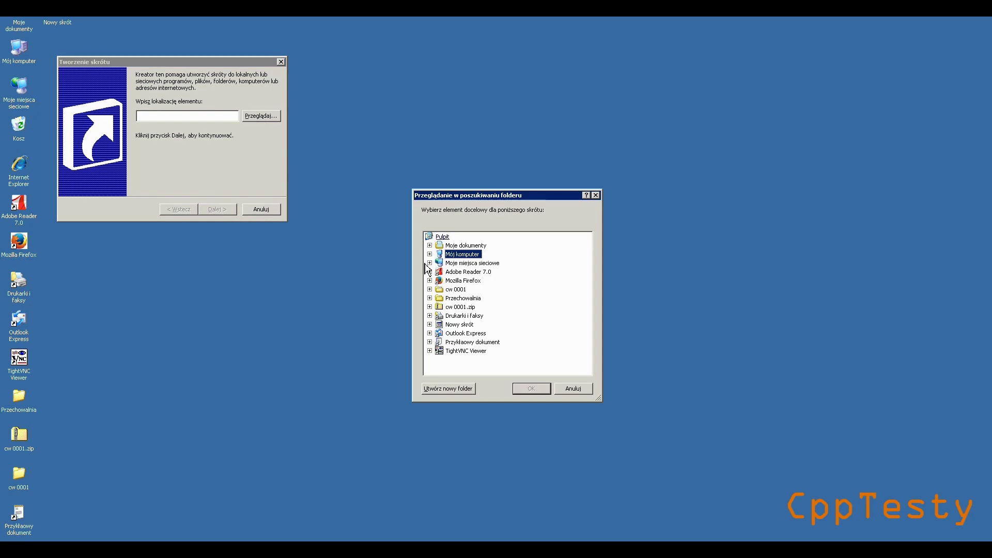
left_click(430, 290)
left_click(439, 299)
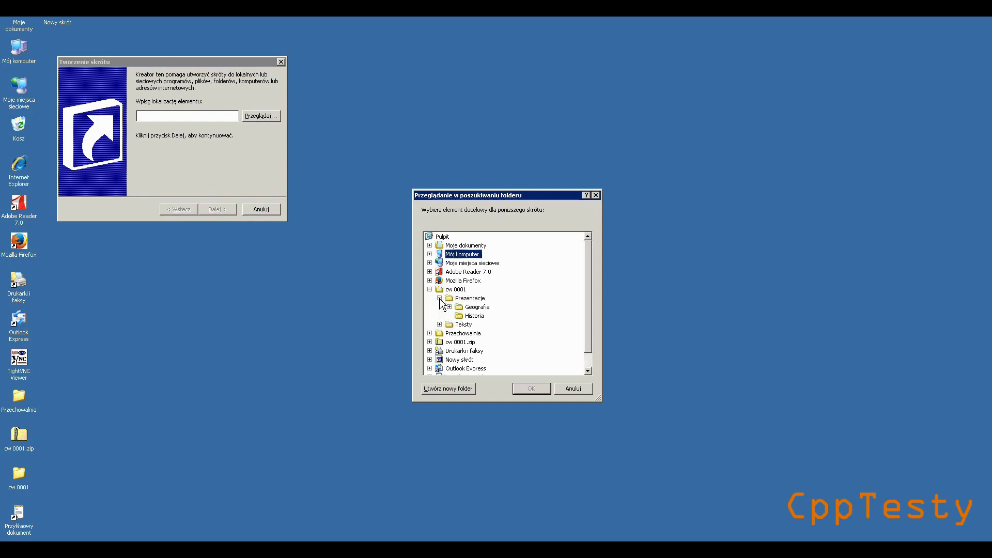
left_click(449, 306)
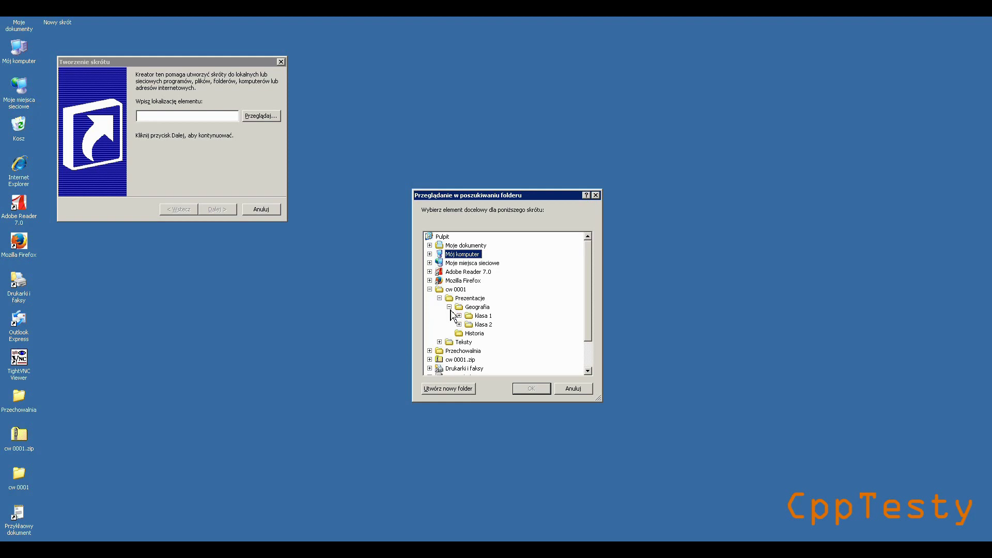
double_click(481, 316)
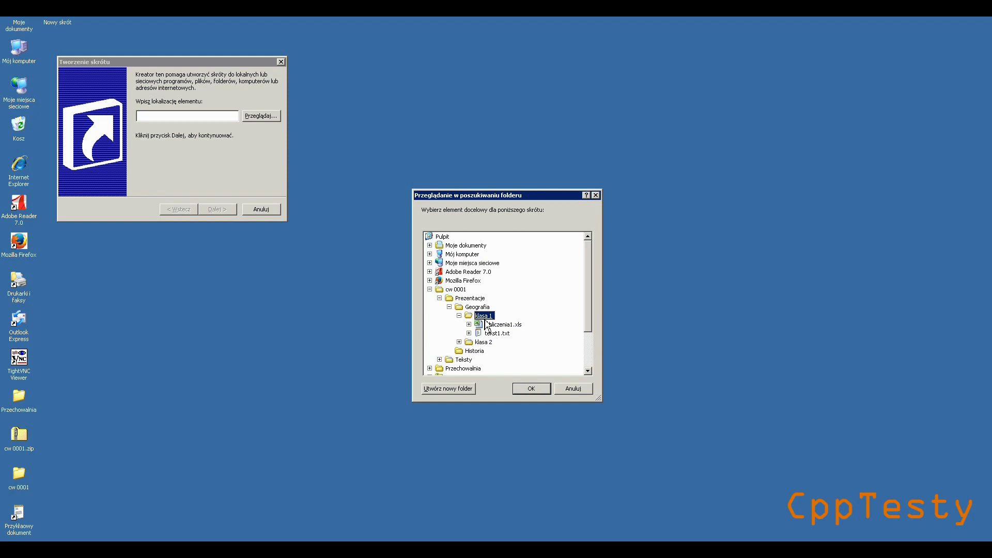
left_click(532, 391)
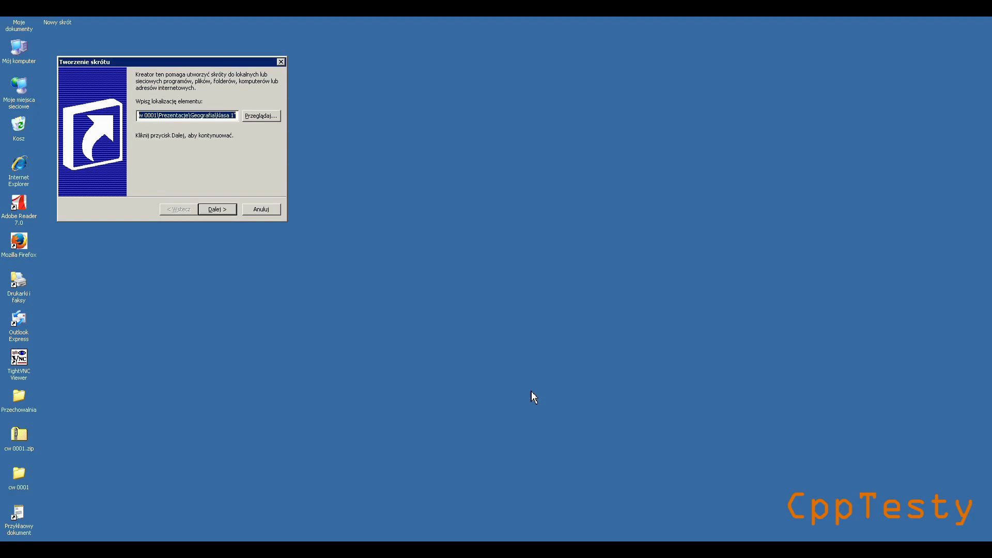
Accept the suggested name "klasa 1" for the folder shortcut and finish creating it
left_click(223, 210)
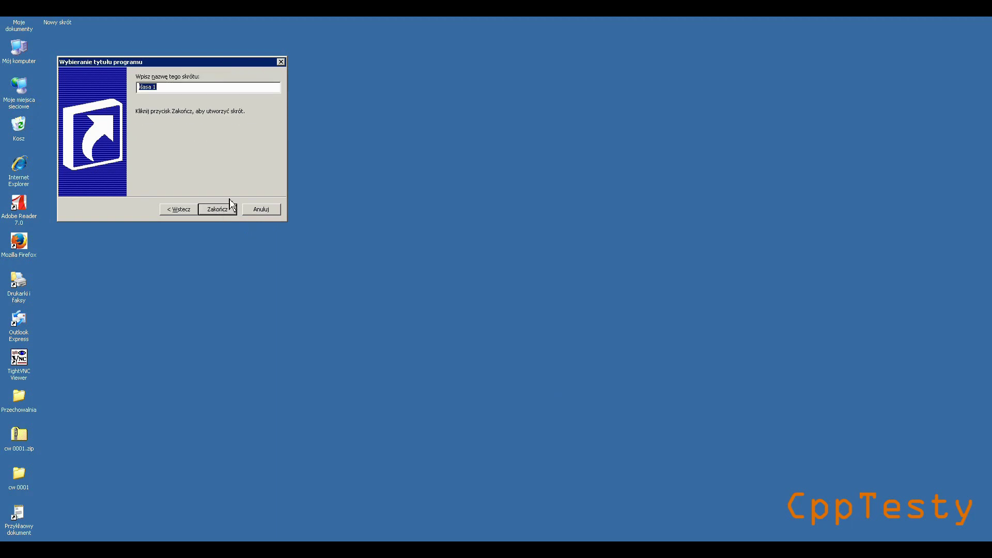
left_click(168, 87)
left_click(219, 213)
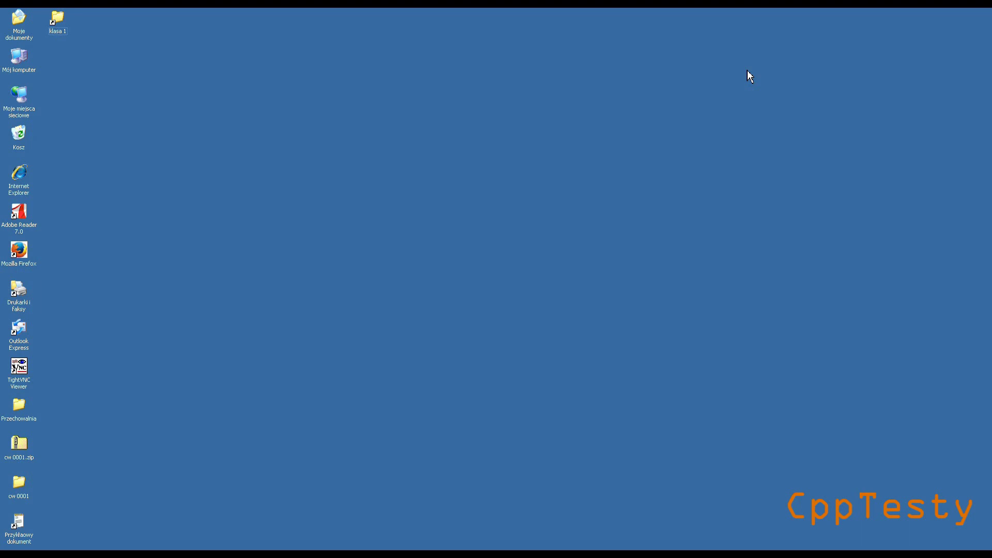
Open the klasa 1 shortcut on the desktop to check which folder it leads to
double_click(59, 26)
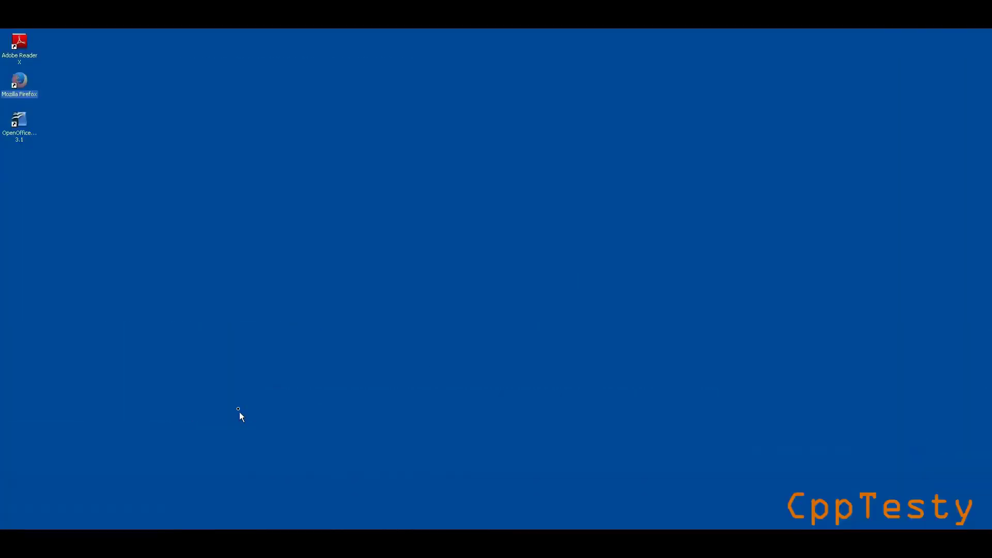
Create a new folder named "pliki szefa" on the desktop
right_click(240, 391)
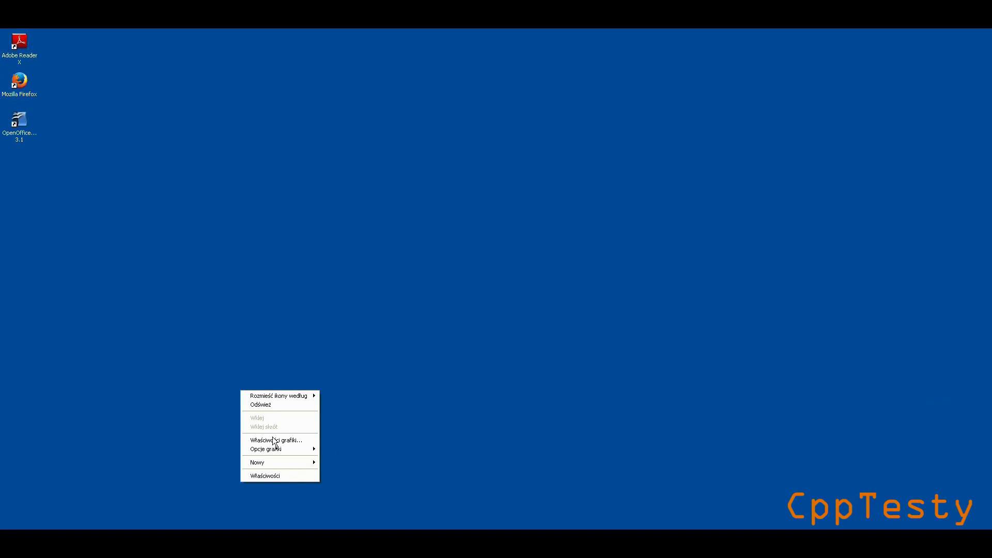
mouse_move(277, 462)
left_click(361, 309)
type("pliki szefa")
key("Return")
Inside the pliki szefa folder, create a subfolder named "dokumenty księgowości"
double_click(19, 159)
right_click(281, 238)
mouse_move(308, 319)
left_click(397, 324)
type("dokumenty księgowości")
key("Return")
Inside dokumenty księgowości, create a subfolder named "faktury"
double_click(216, 189)
right_click(237, 210)
mouse_move(270, 294)
left_click(346, 298)
type("faktury")
key("Return")
Inside the faktury folder, create a subfolder named "faktury do zapłaty"
key("Return")
right_click(236, 208)
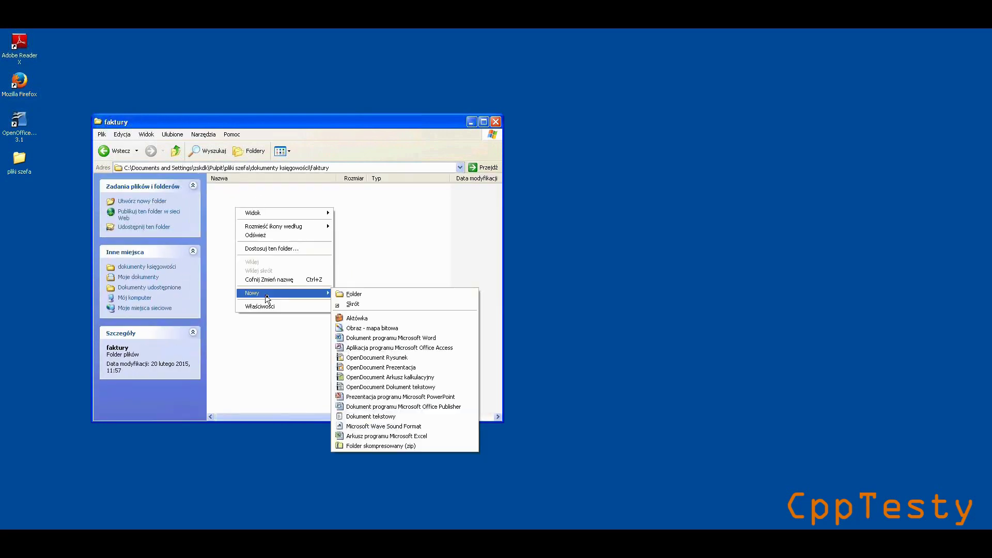
left_click(344, 290)
type("faktury do zapłaty")
left_click(278, 261)
right_click(265, 249)
mouse_move(318, 336)
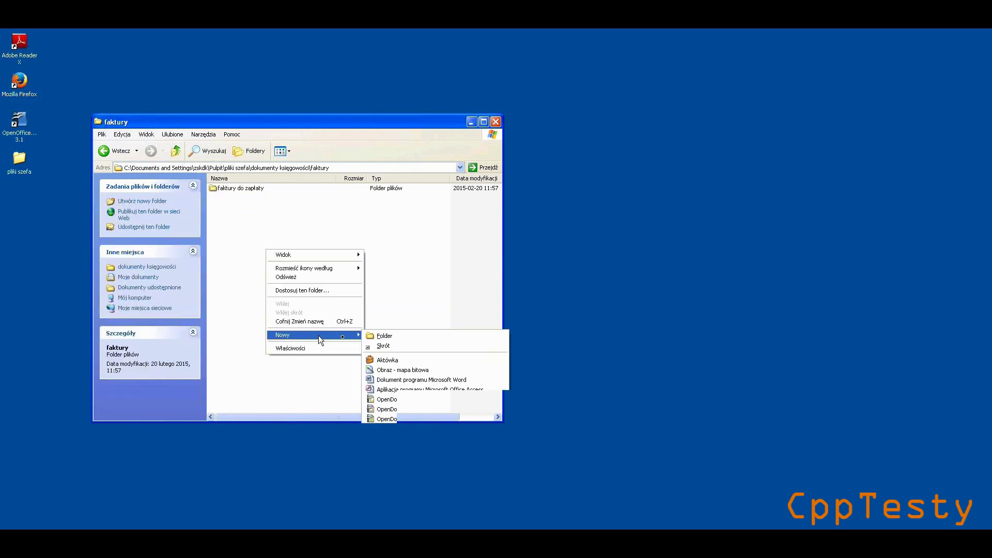
left_click(379, 340)
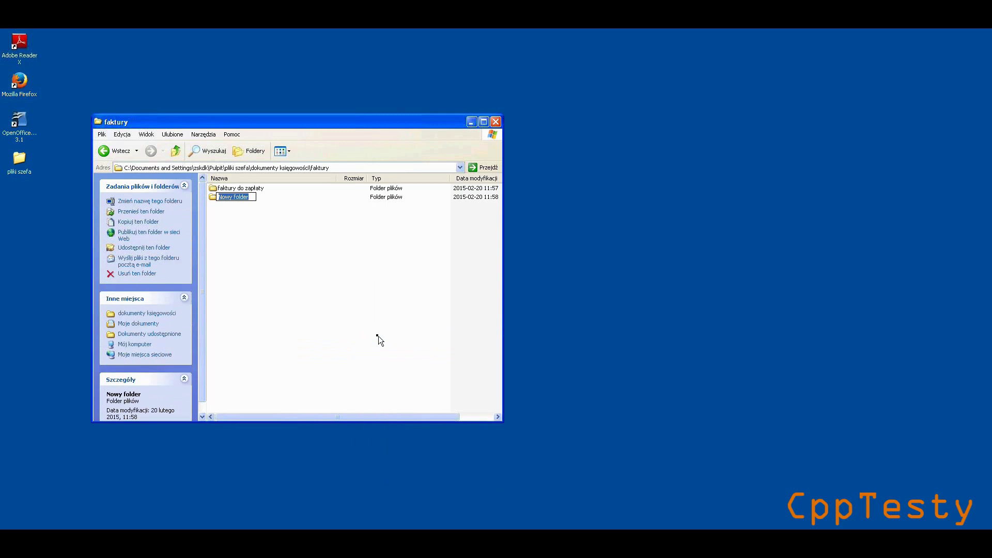
left_click(324, 281)
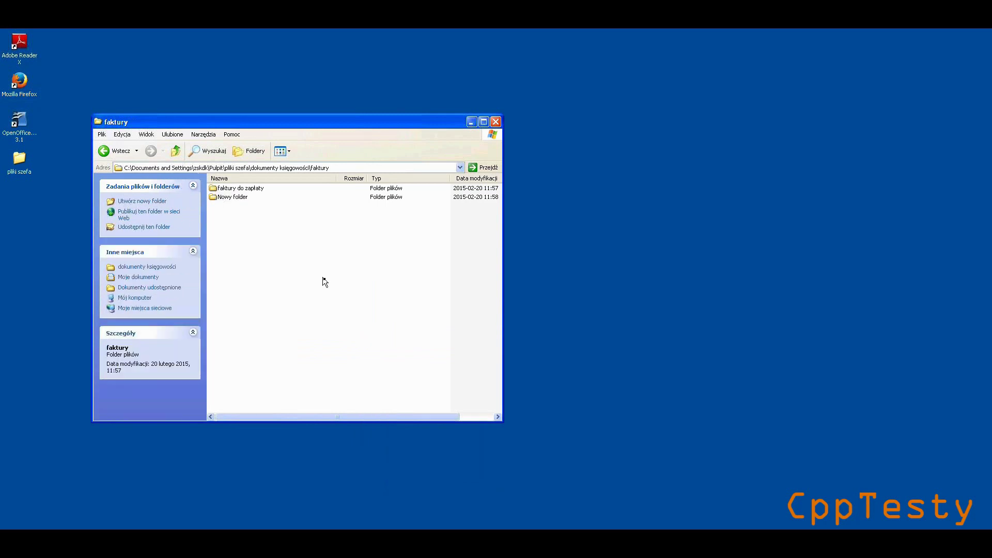
left_click(229, 197)
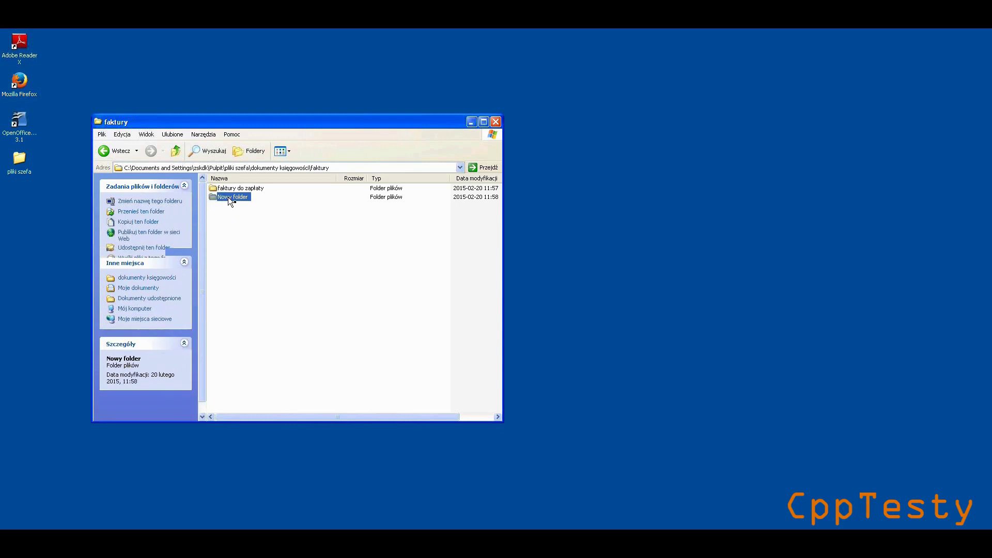
right_click(229, 197)
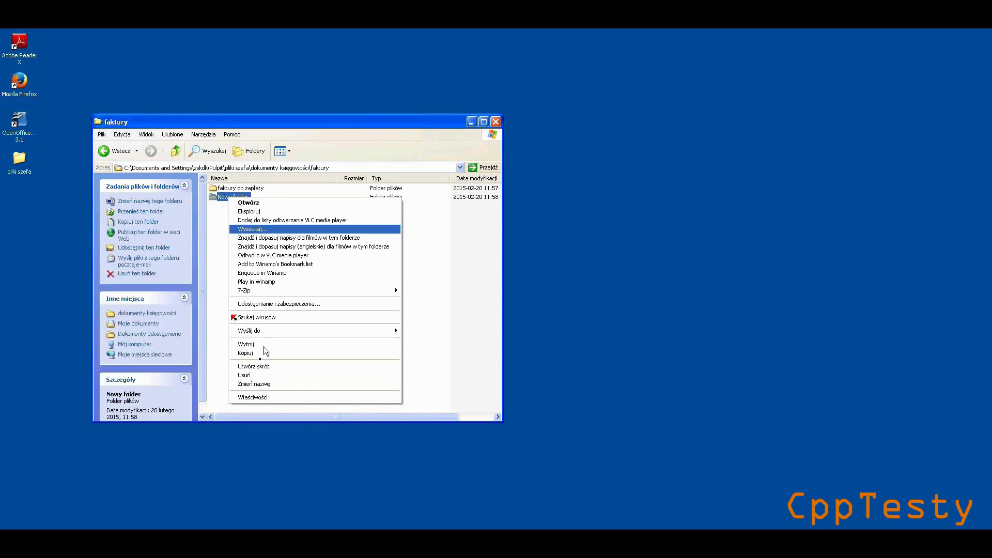
left_click(255, 376)
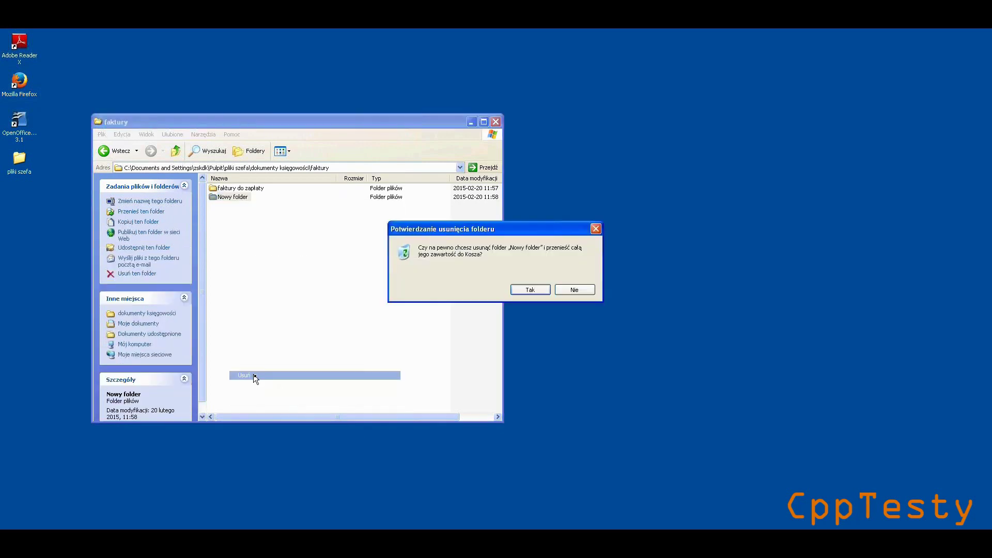
left_click(542, 285)
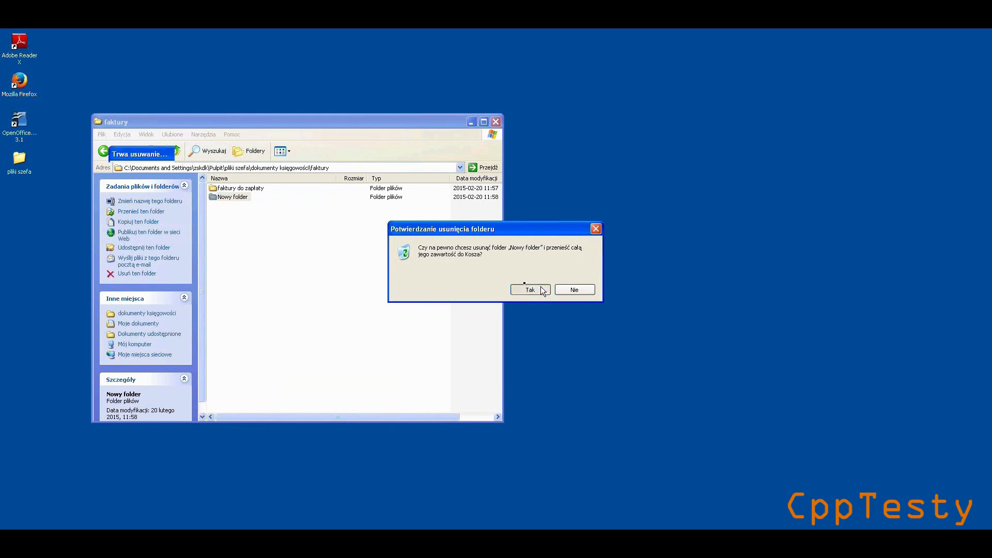
Inside faktury do zapłaty, create a subfolder named "faktury przeterminowane"
left_click(256, 194)
double_click(254, 190)
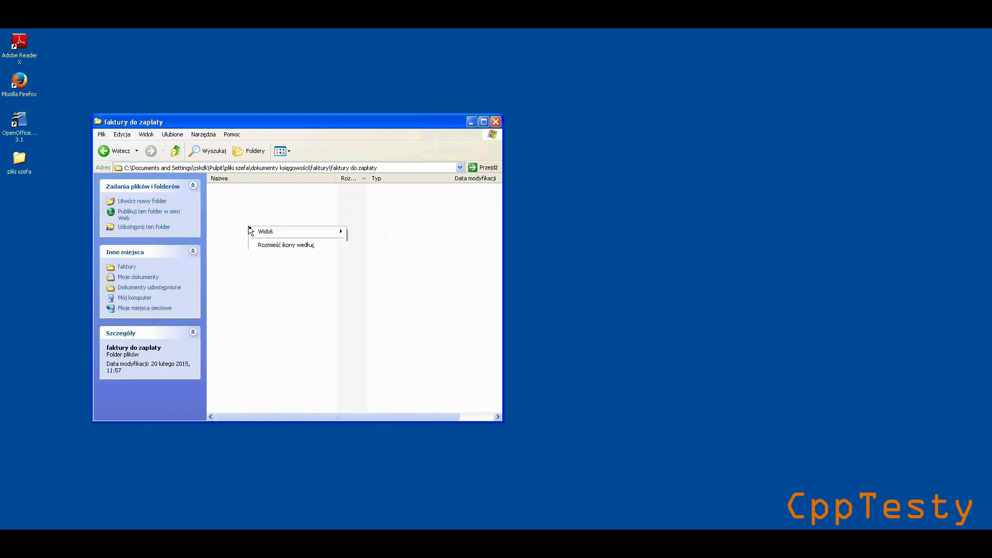
right_click(248, 227)
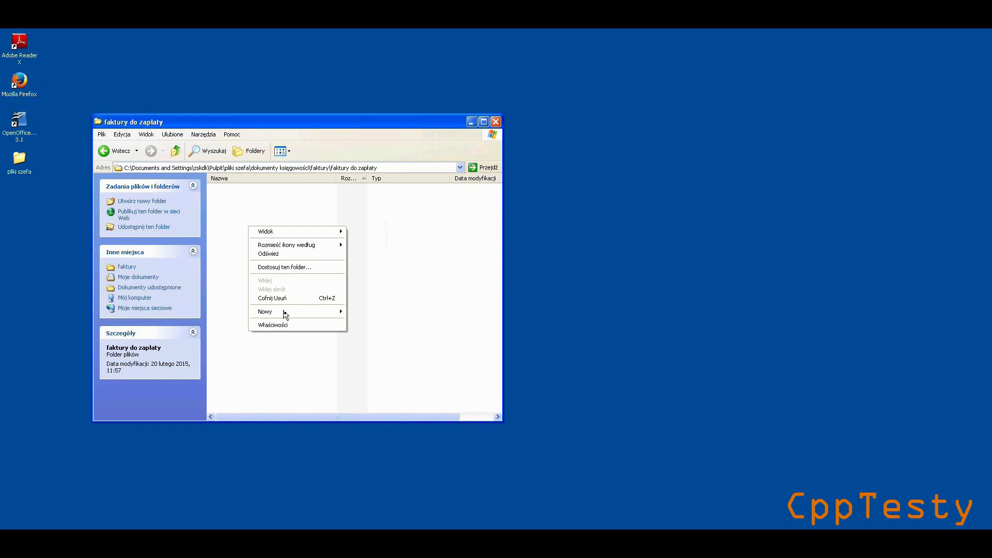
mouse_move(339, 313)
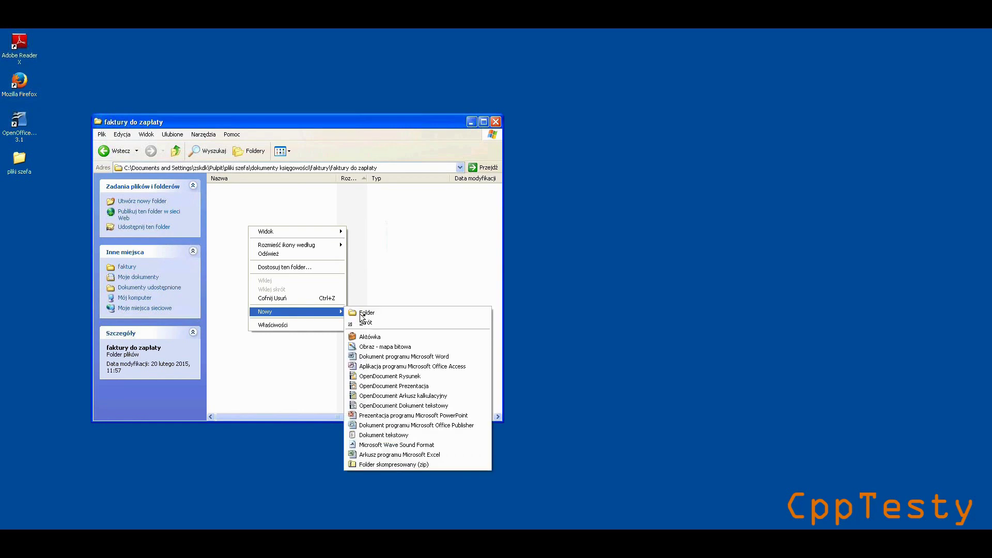
left_click(364, 314)
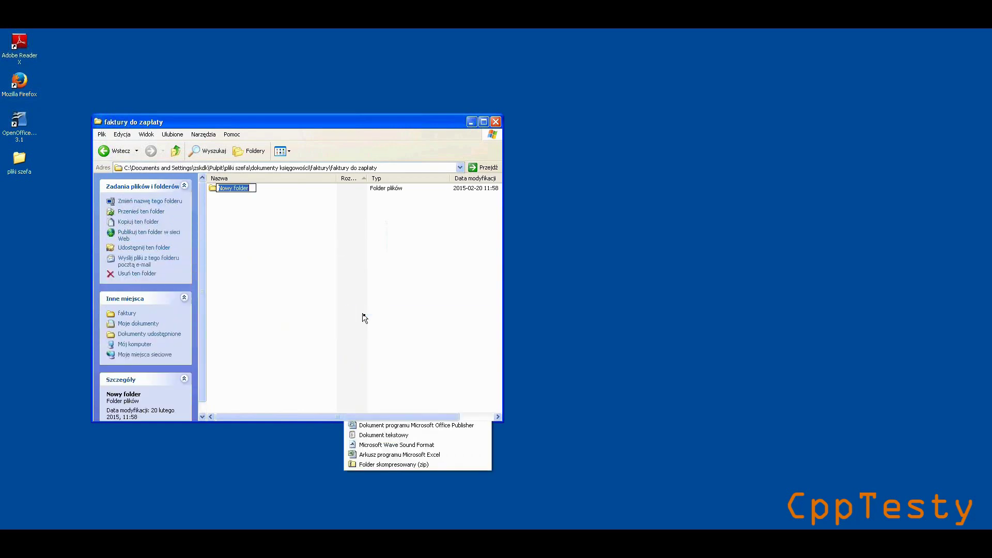
type("fa")
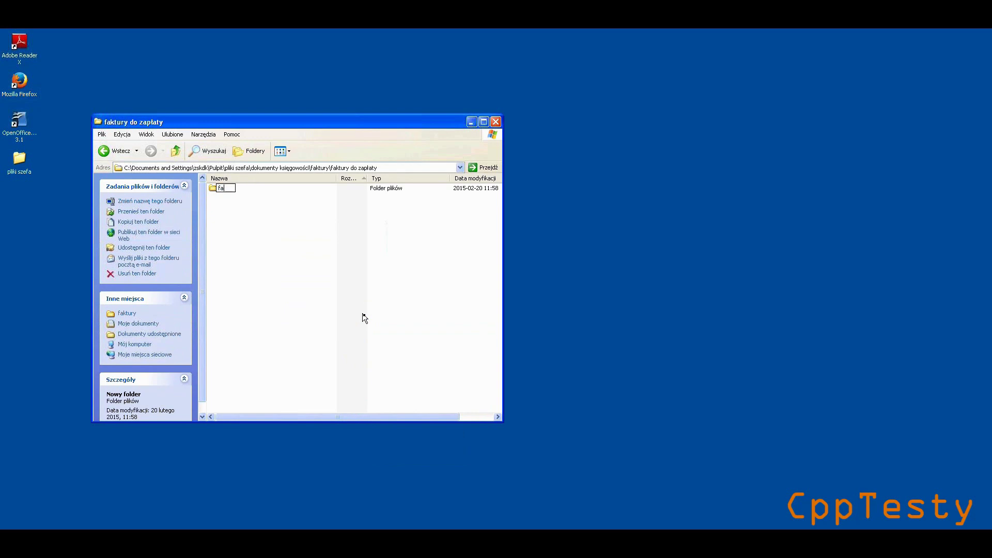
type("ktury przeterminowane")
left_click(364, 317)
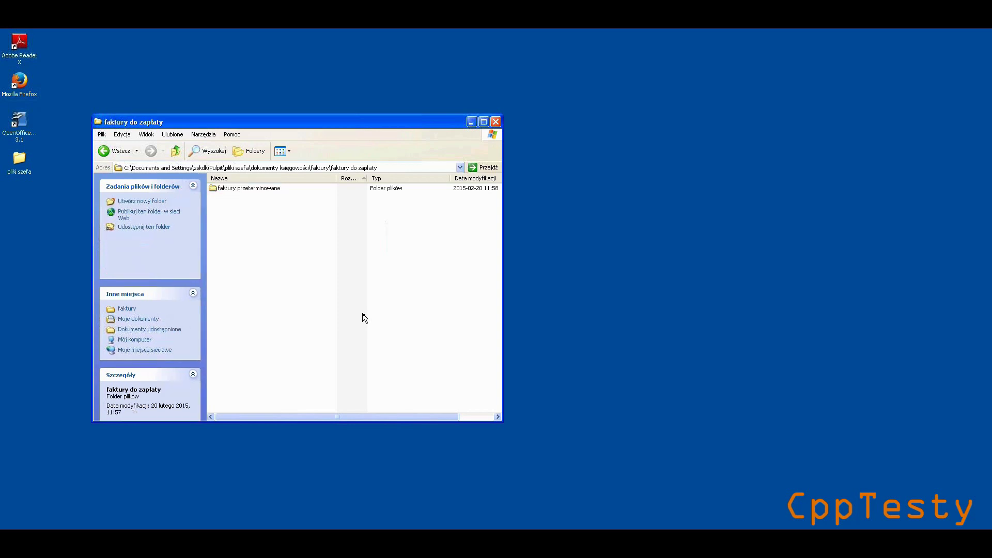
Inside faktury przeterminowane, create a subfolder named "faktury w walutach obcych"
double_click(247, 188)
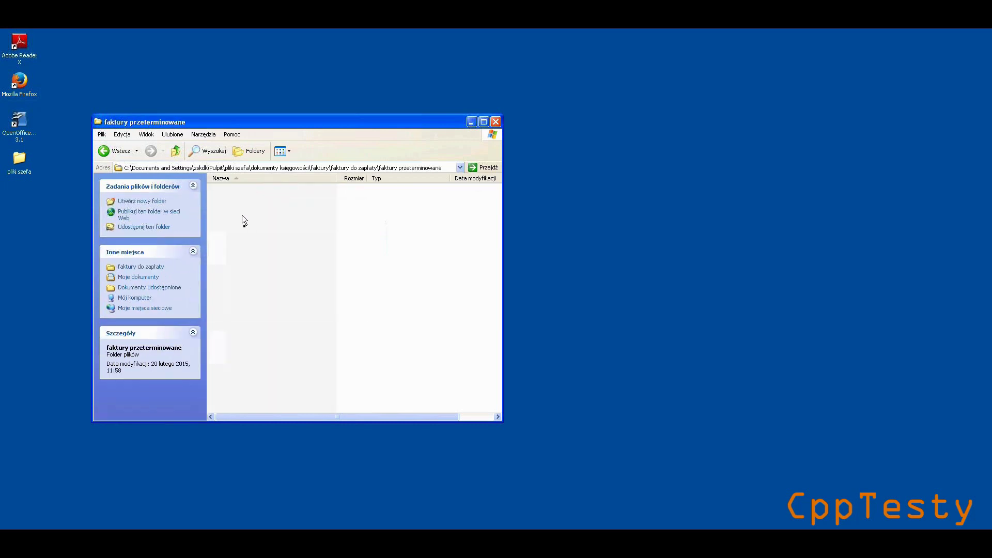
right_click(245, 236)
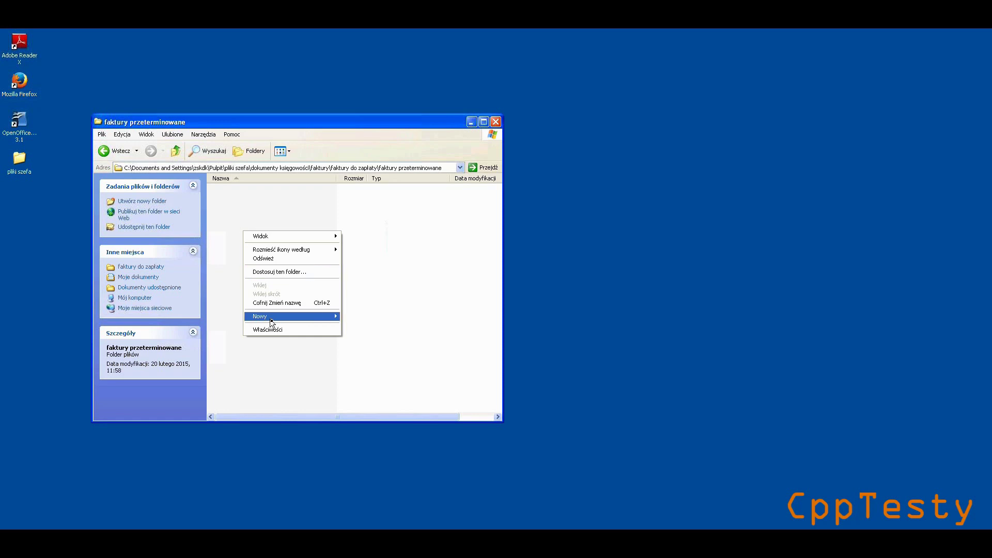
mouse_move(271, 318)
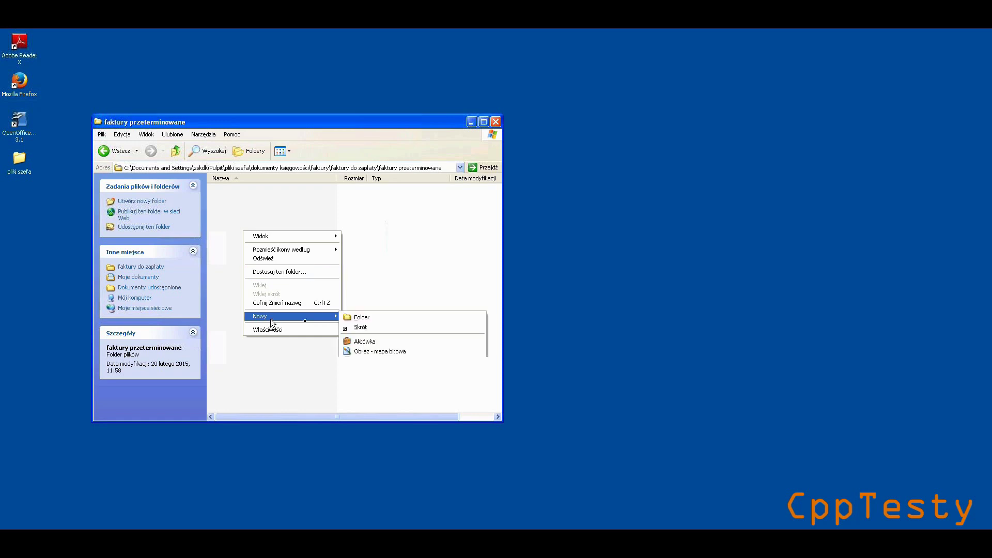
left_click(359, 318)
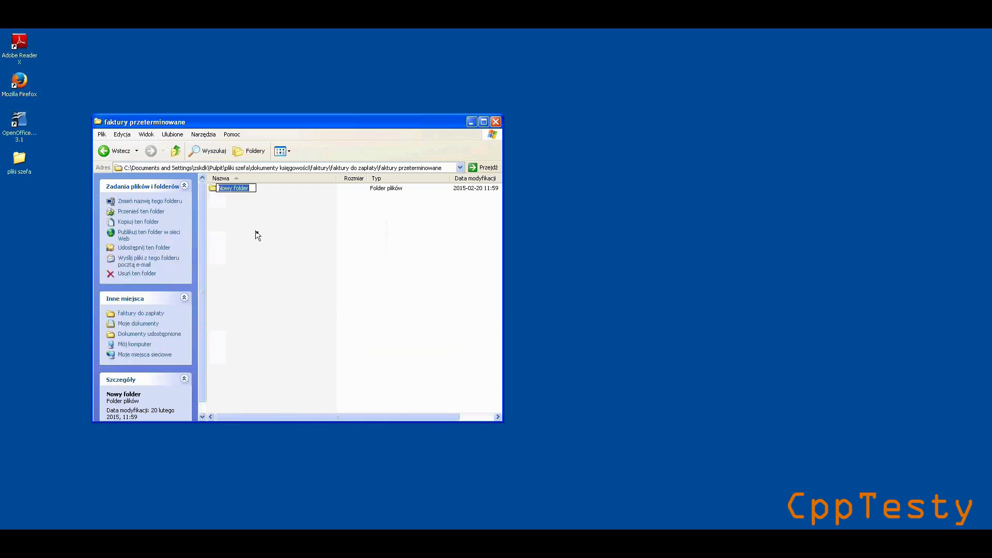
type("faktury w walutach obcych")
left_click(257, 235)
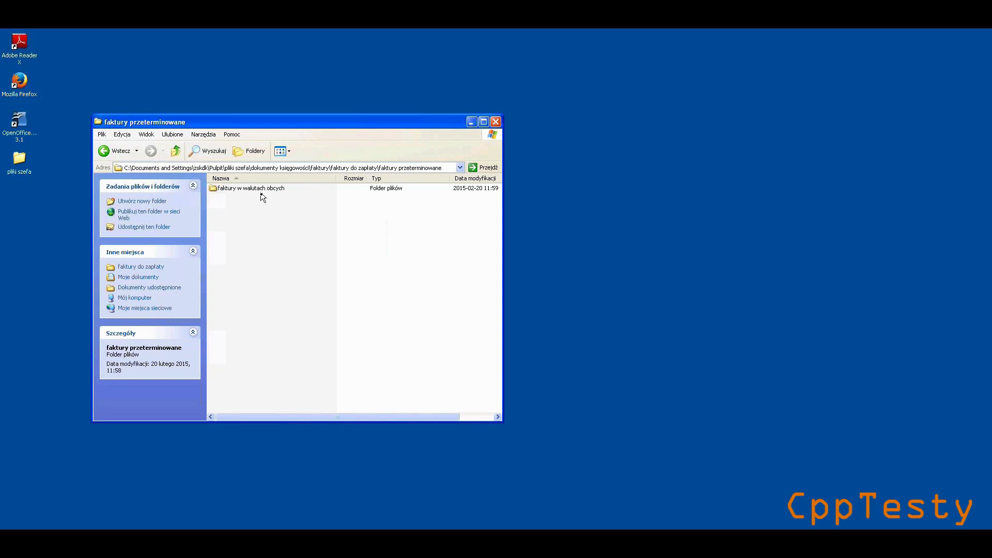
Go back up to the pliki szefa folder and create a second subfolder there named "pliki serwisu"
mouse_move(260, 193)
left_click(176, 151)
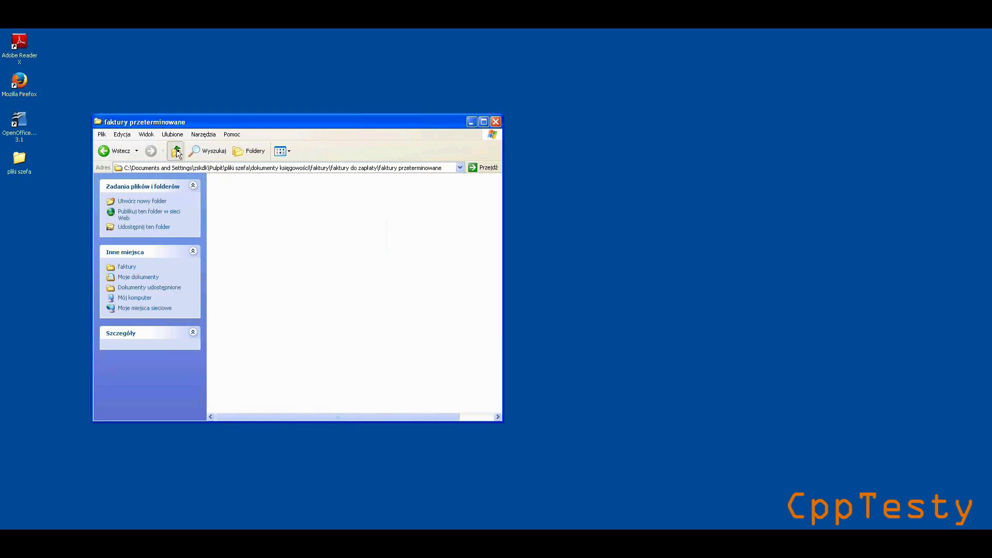
left_click(177, 151)
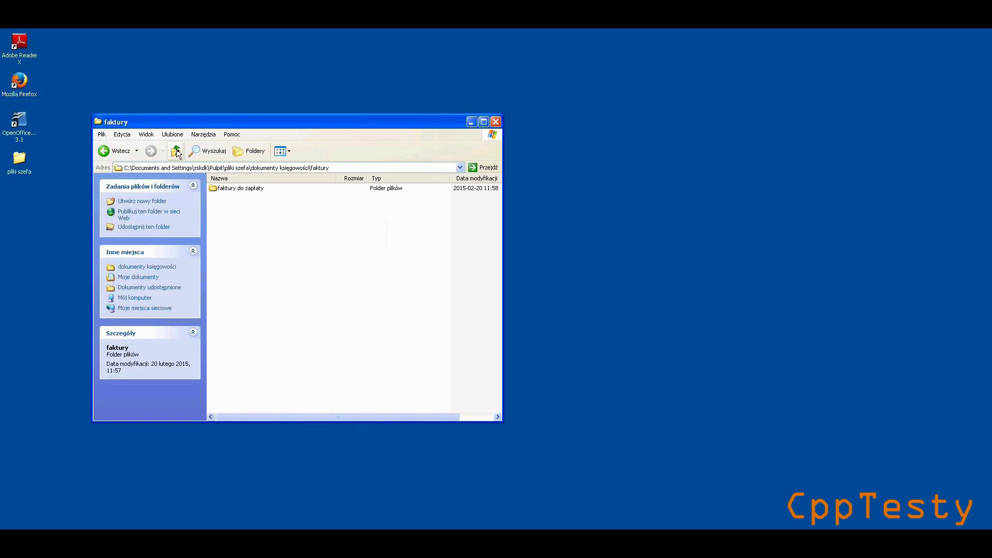
left_click(177, 152)
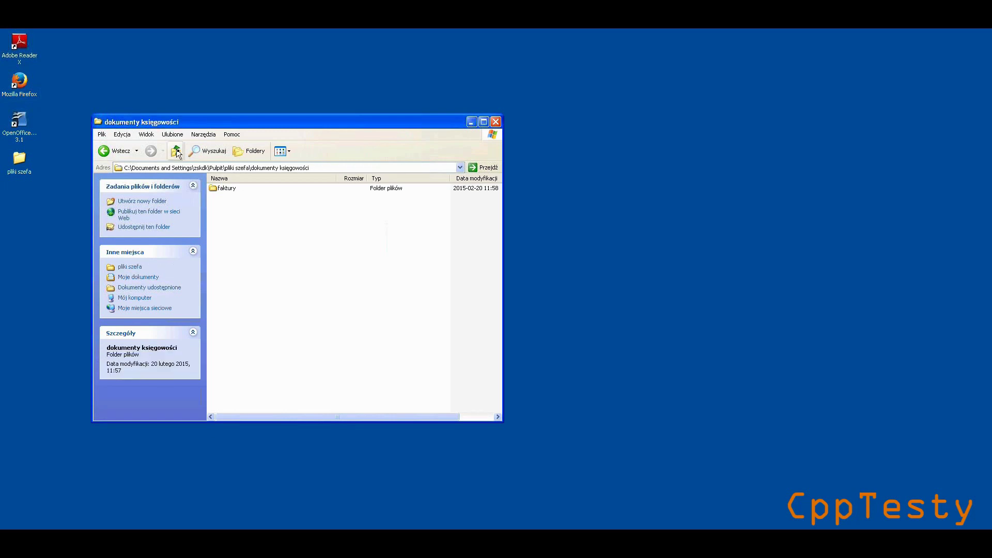
left_click(176, 151)
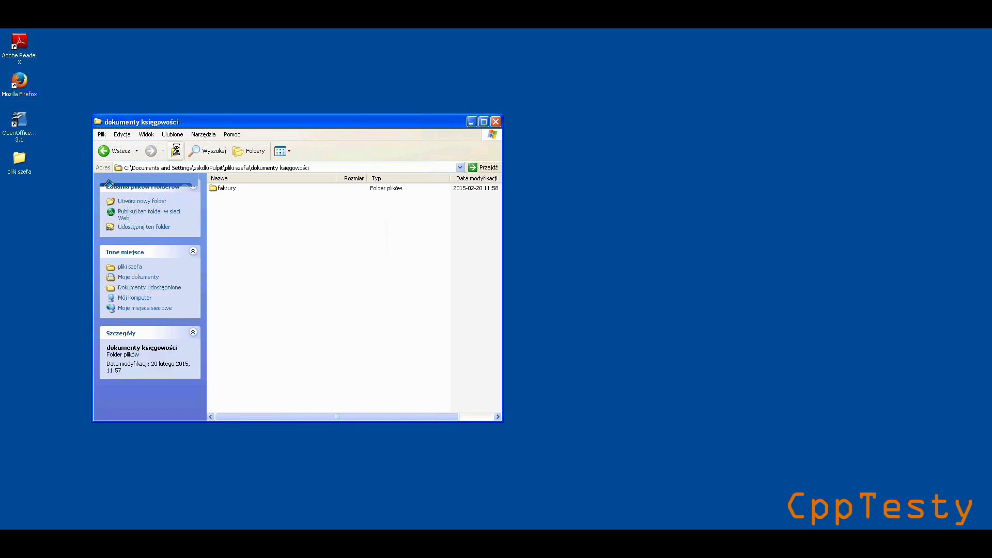
right_click(255, 230)
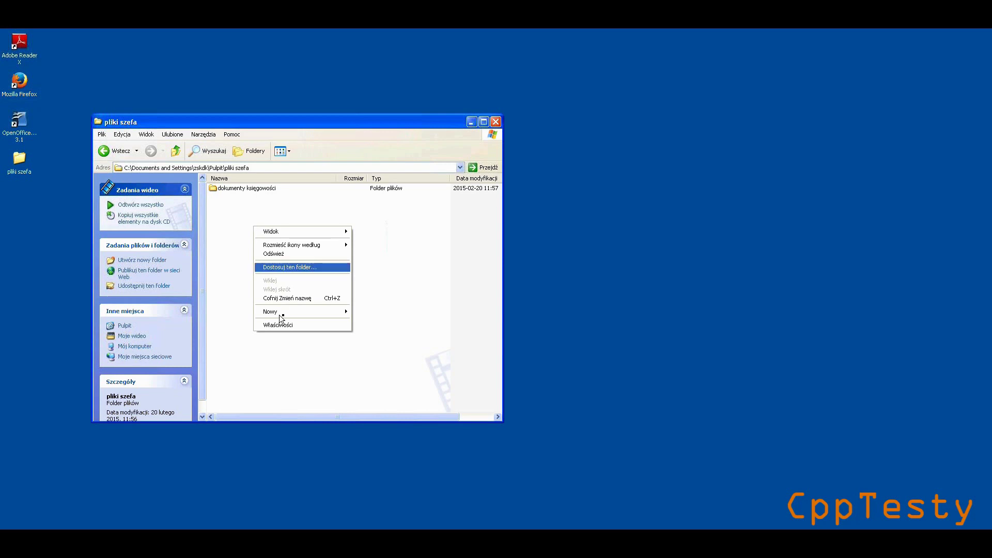
mouse_move(283, 318)
left_click(365, 312)
type("pliki serwisu")
key("Return")
Inside the pliki serwisu folder, create a subfolder named "gwarancje"
double_click(240, 197)
right_click(249, 213)
mouse_move(281, 297)
left_click(368, 299)
type("gwarancje")
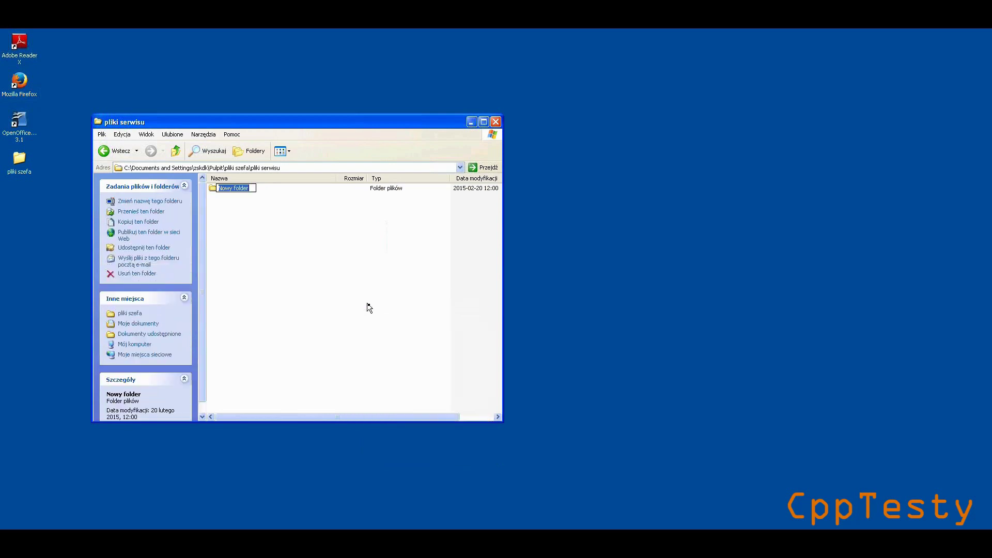
Create another subfolder named "reklamacje" next to gwarancje in pliki serwisu
right_click(304, 264)
mouse_move(321, 347)
left_click(408, 349)
type("reklamacje")
key("Return")
Inside the gwarancje folder, create a subfolder named "standardowe"
double_click(228, 188)
right_click(246, 250)
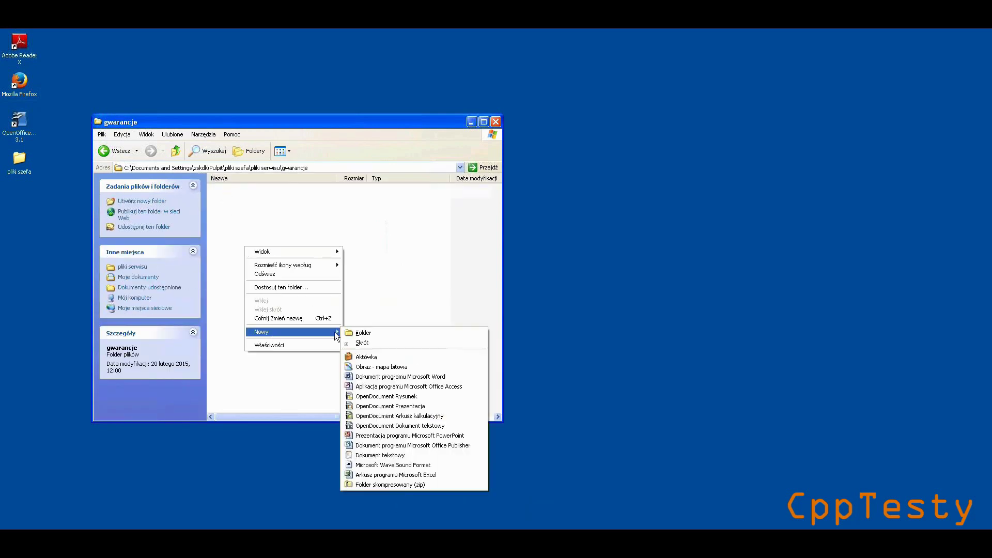
mouse_move(297, 332)
left_click(357, 334)
type("standardowe")
Create a subfolder named "wydłużone" next to standardowe, and go back up to the pliki szefa folder
right_click(302, 304)
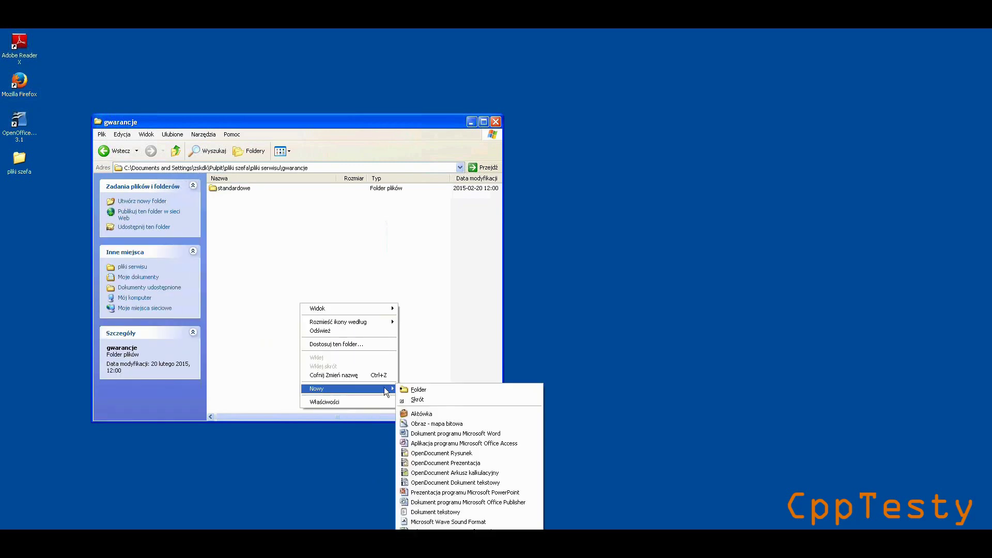
left_click(411, 387)
type("wydłużone")
key("Return")
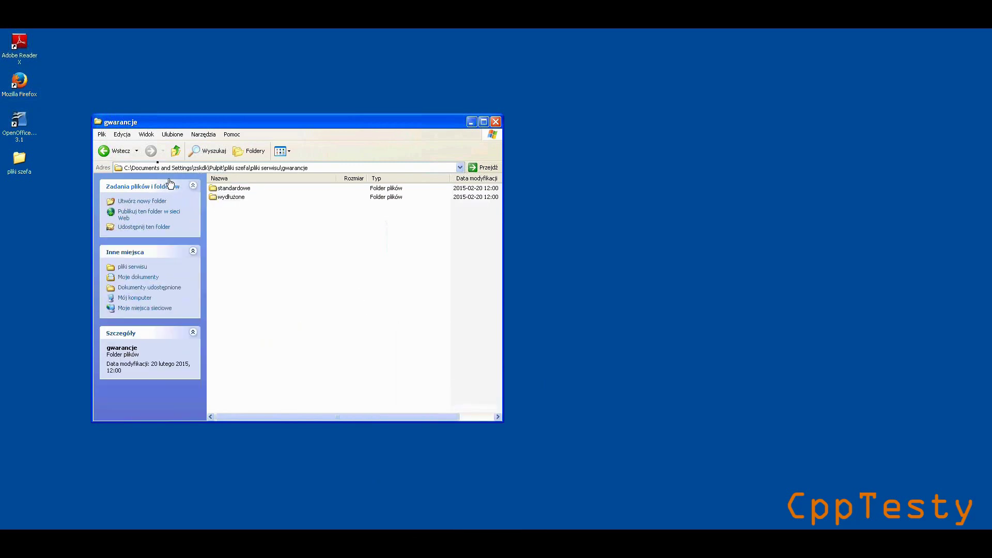
left_click(176, 151)
left_click(175, 152)
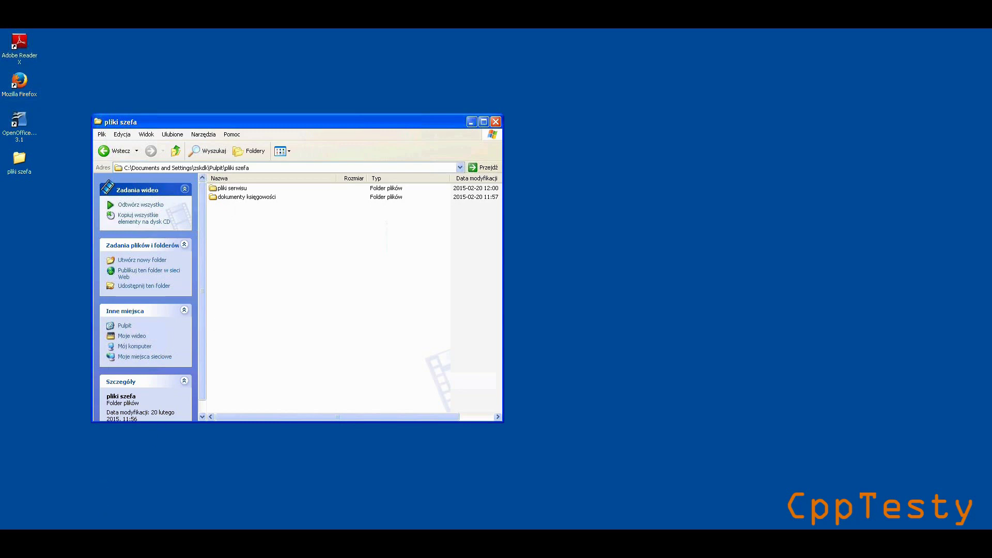
Switch to the quiz page in Firefox and save the linked archive sprawdzian04.zip to the desktop
key("alt+Tab")
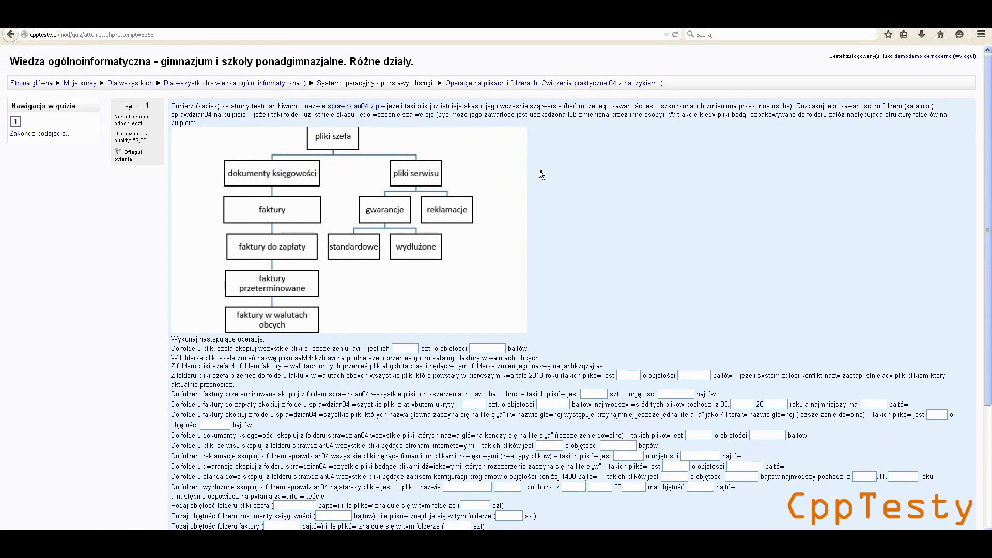
right_click(363, 109)
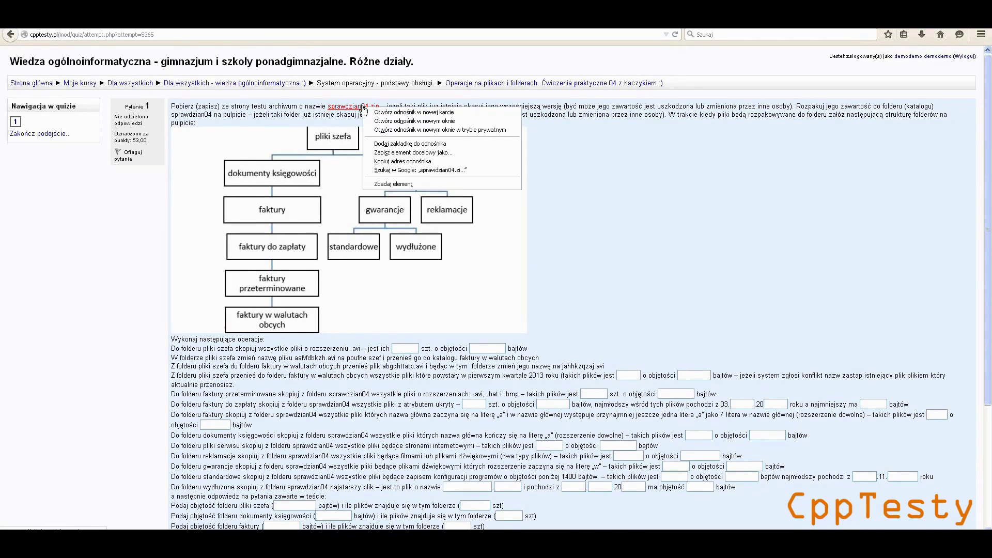
left_click(390, 153)
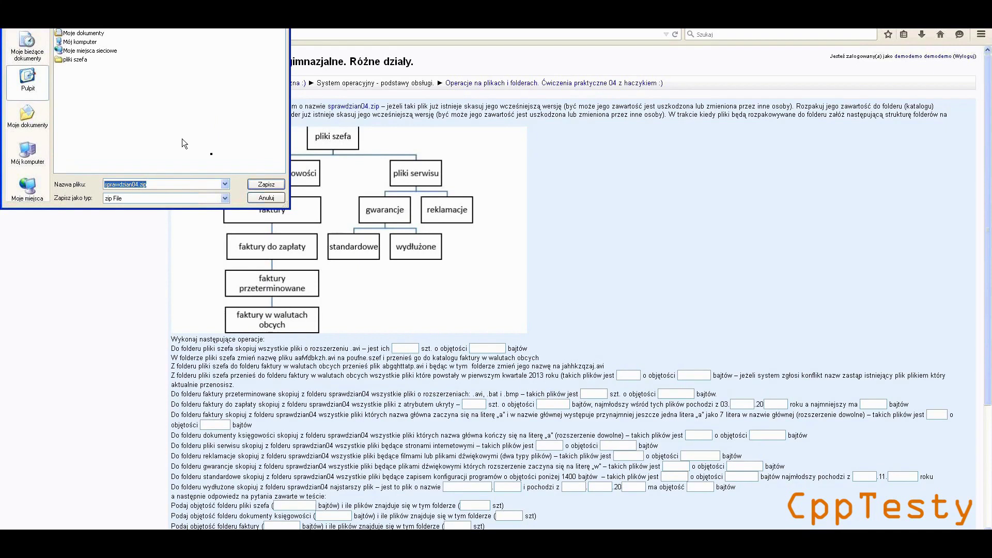
left_click(259, 186)
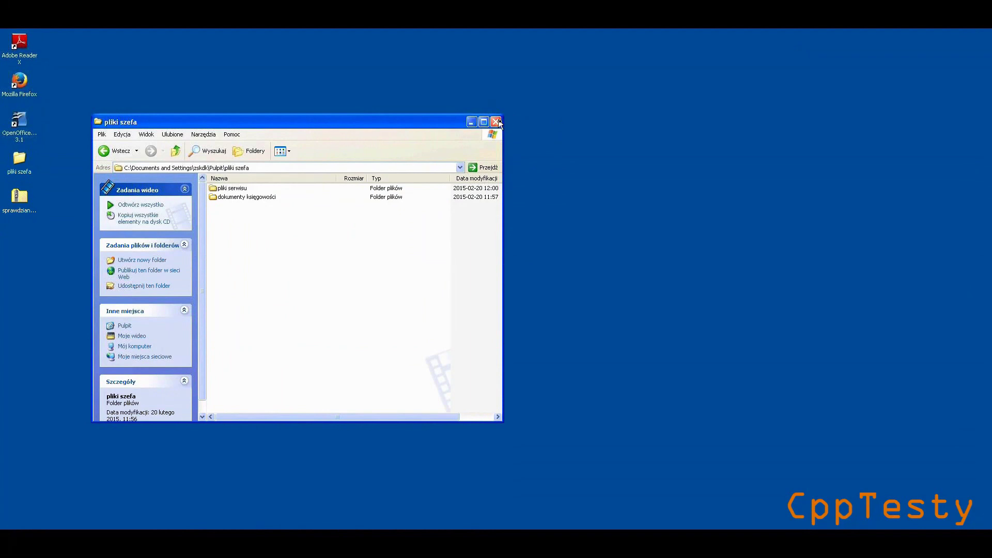
Close the pliki szefa window and open sprawdzian04.zip from the desktop with Foldery skompresowane (zip)
left_click(497, 122)
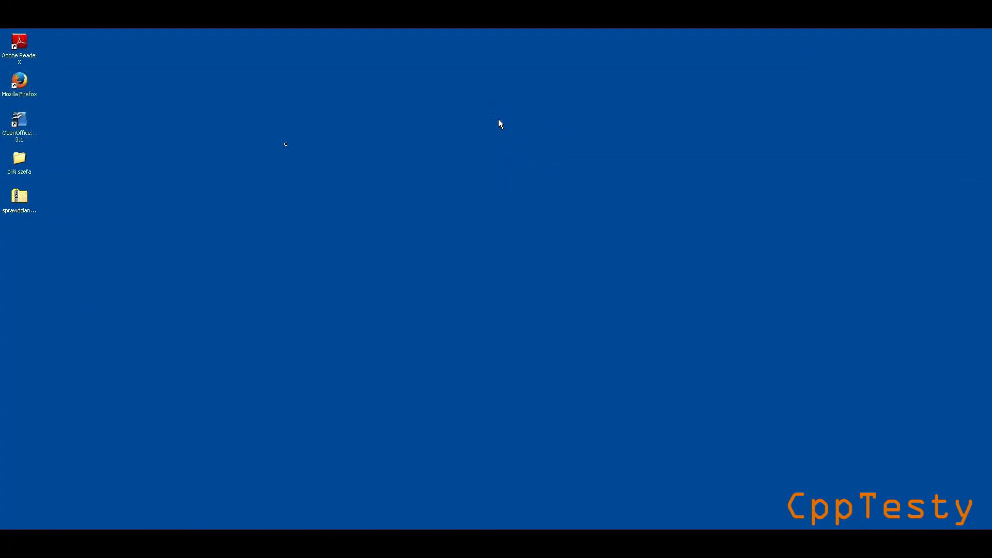
double_click(19, 204)
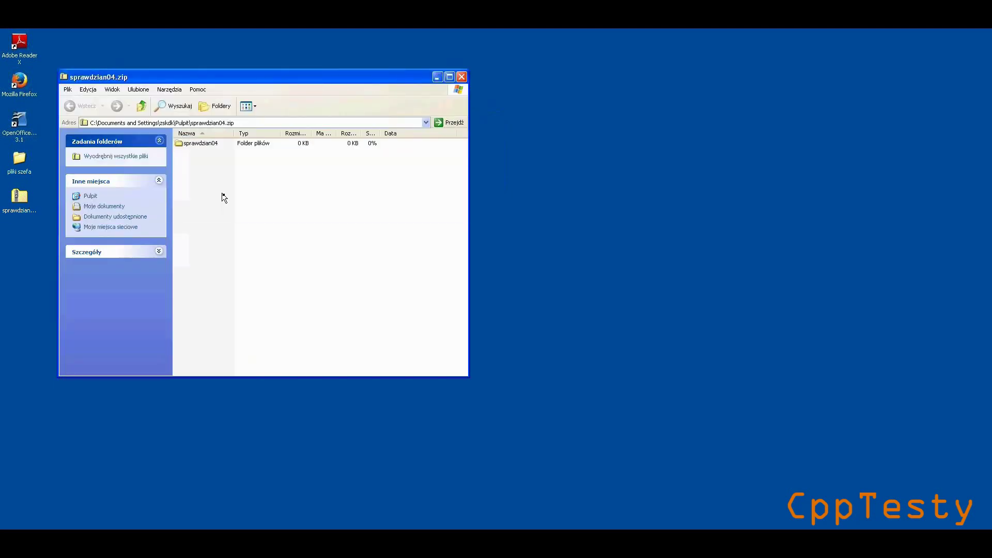
left_click(461, 78)
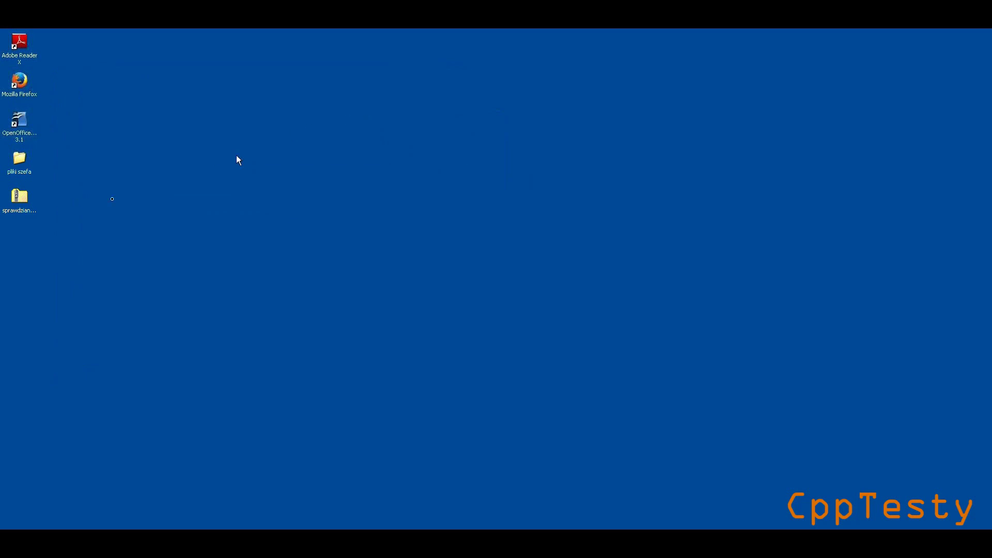
left_click(25, 204)
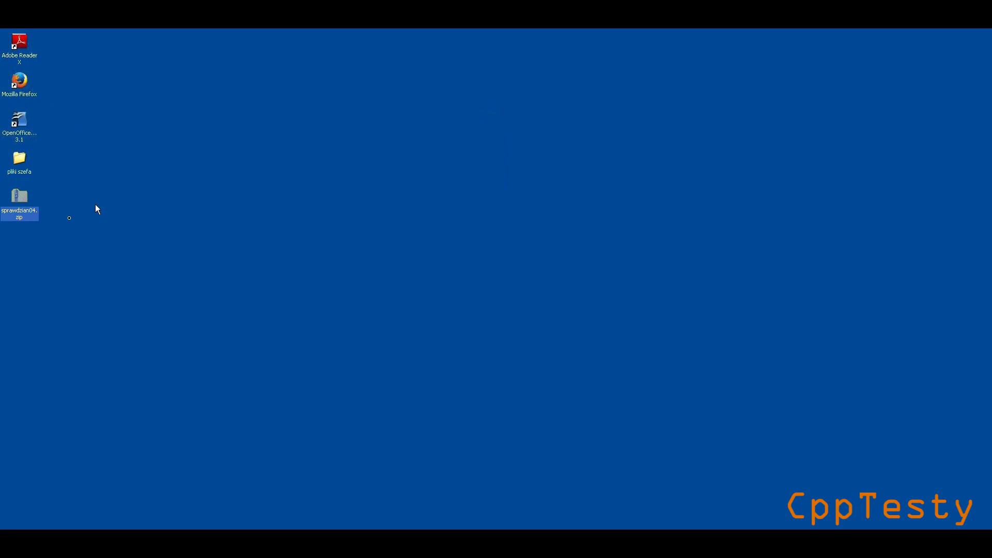
right_click(21, 202)
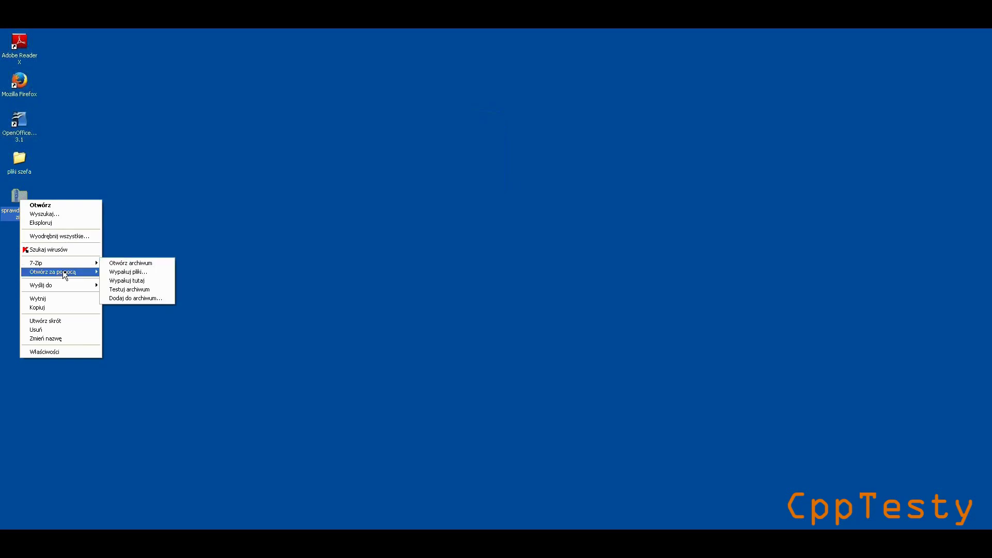
mouse_move(66, 274)
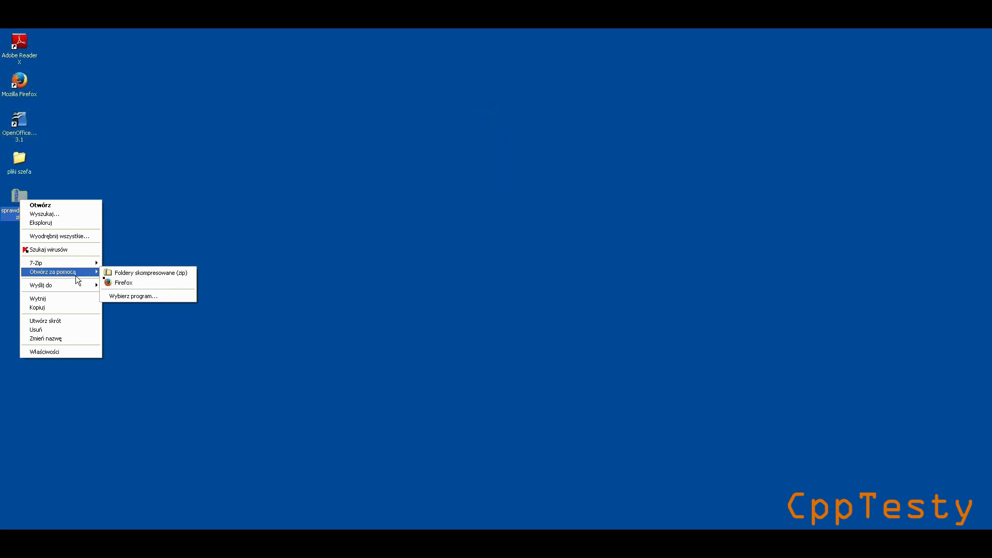
left_click(126, 274)
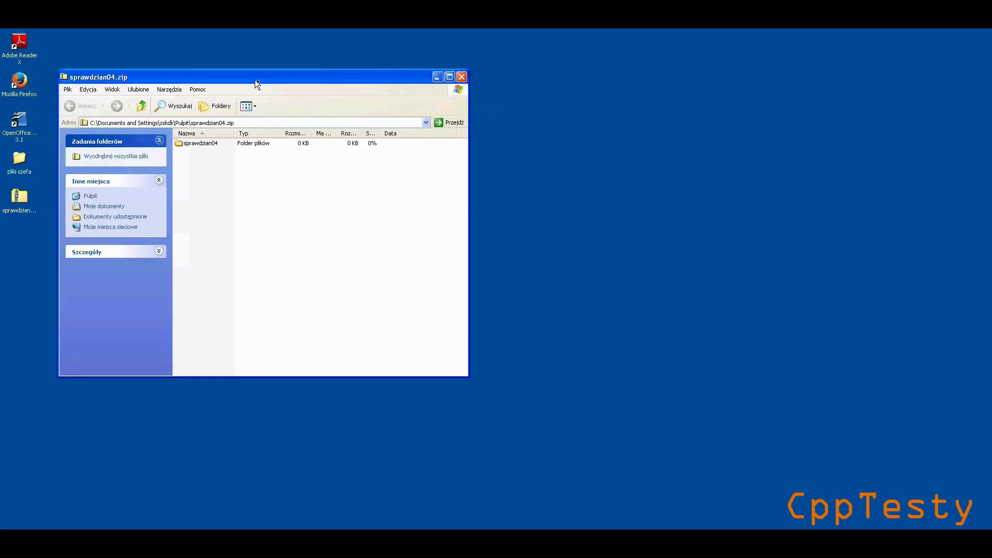
Copy the sprawdzian04 folder out of the archive and paste it onto the desktop
left_click_drag(256, 79, 411, 96)
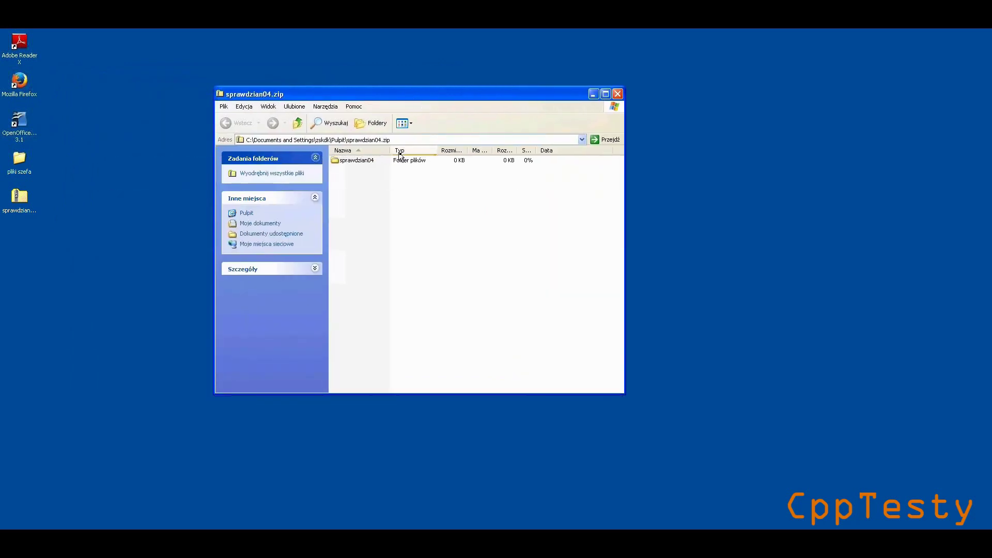
left_click(356, 165)
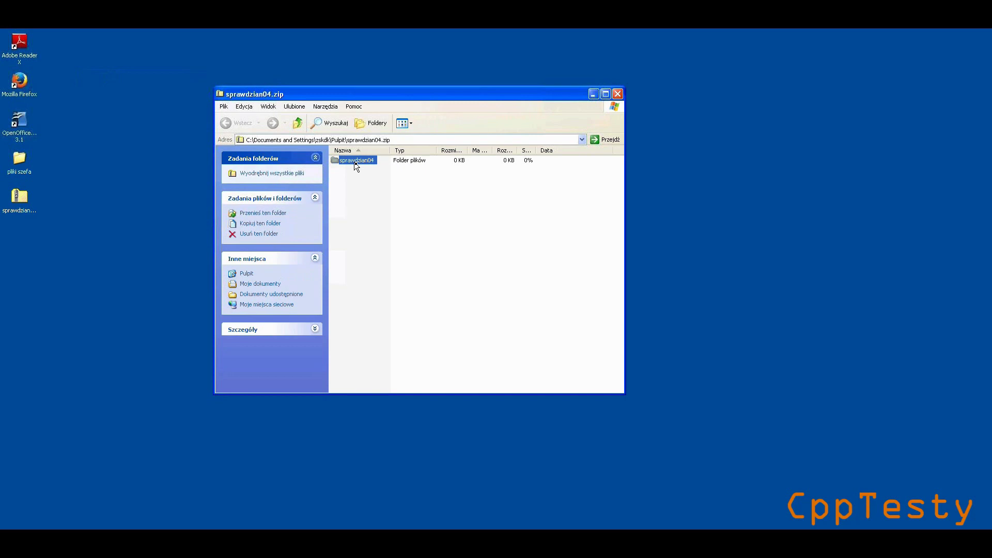
right_click(356, 165)
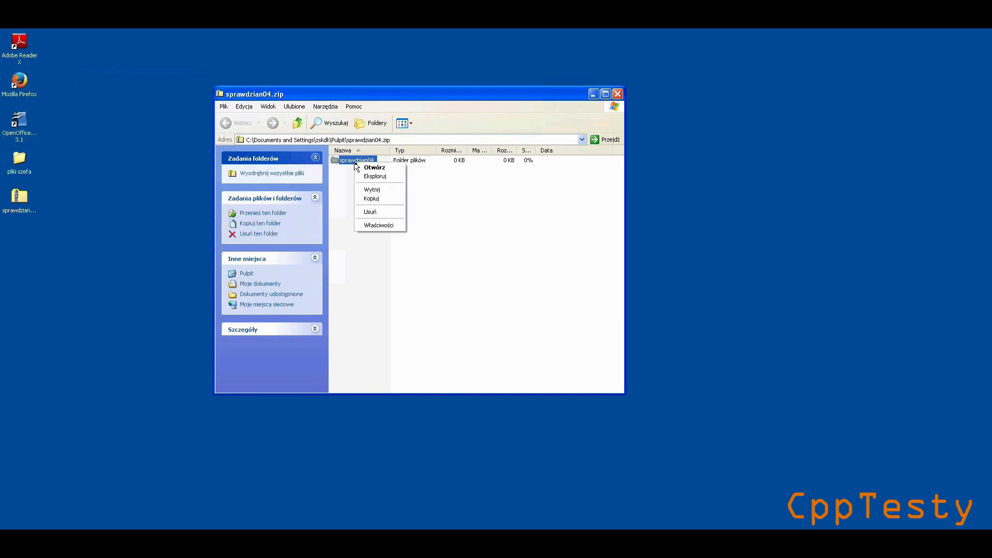
left_click(370, 199)
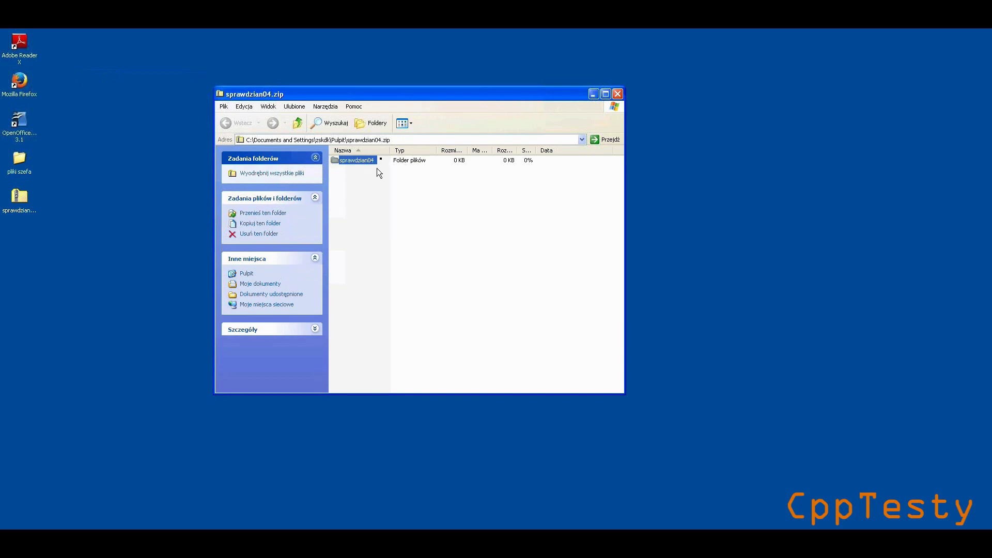
right_click(33, 292)
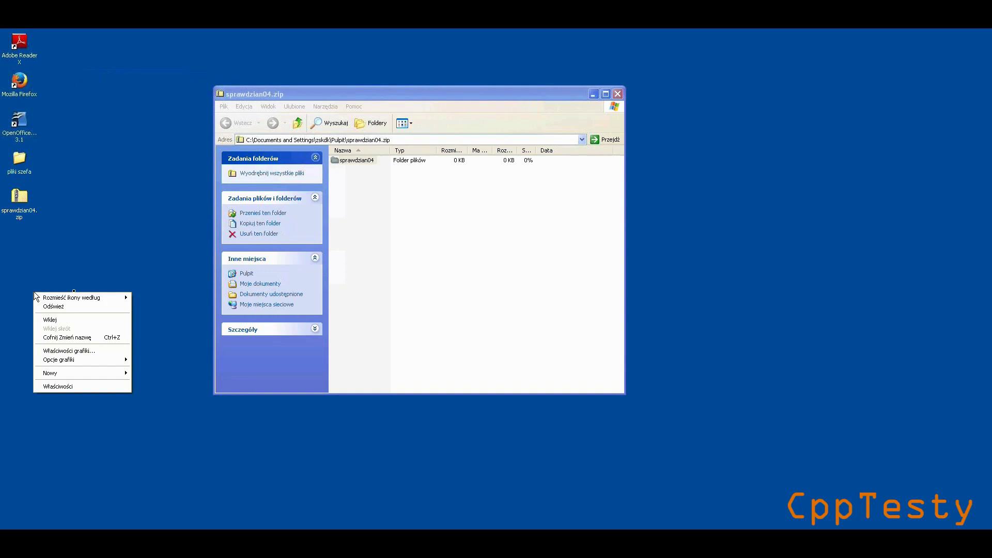
left_click(70, 320)
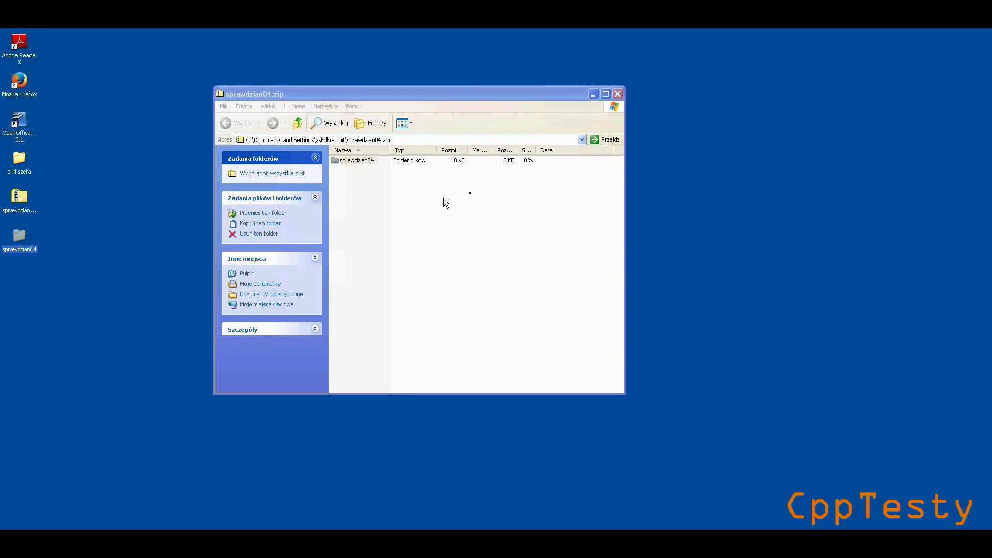
Close the sprawdzian04.zip archive window and open the extracted sprawdzian04 folder on the desktop
left_click(275, 108)
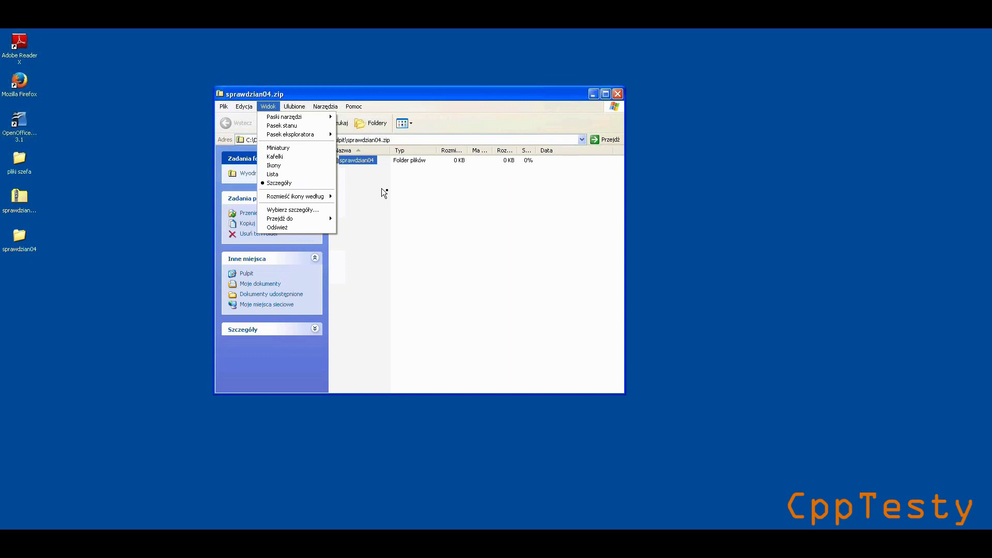
left_click(616, 203)
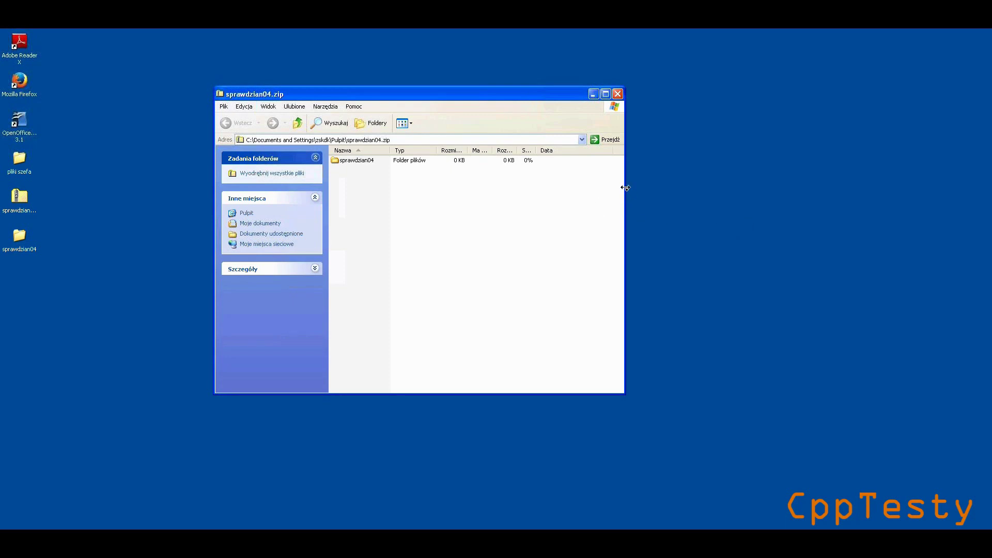
left_click_drag(626, 188, 809, 204)
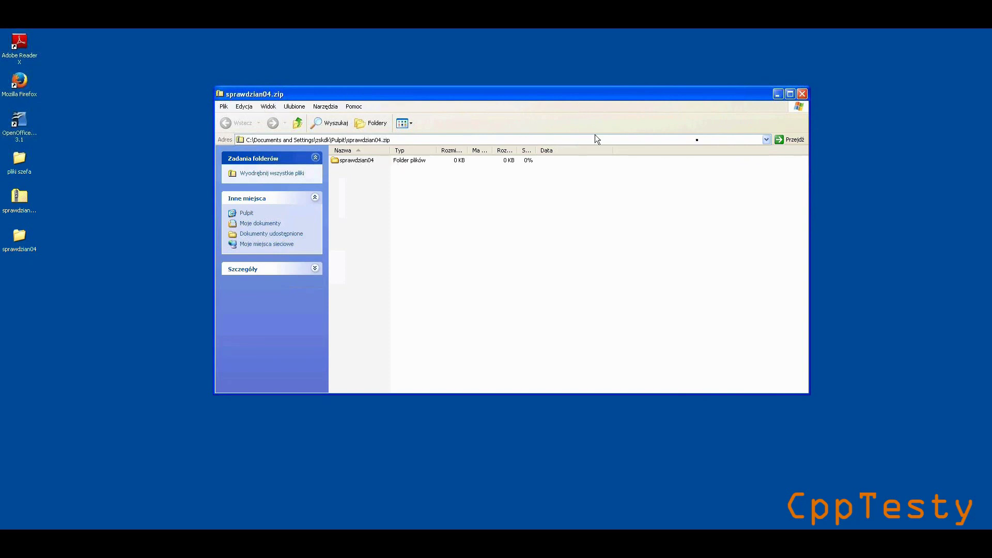
left_click(801, 94)
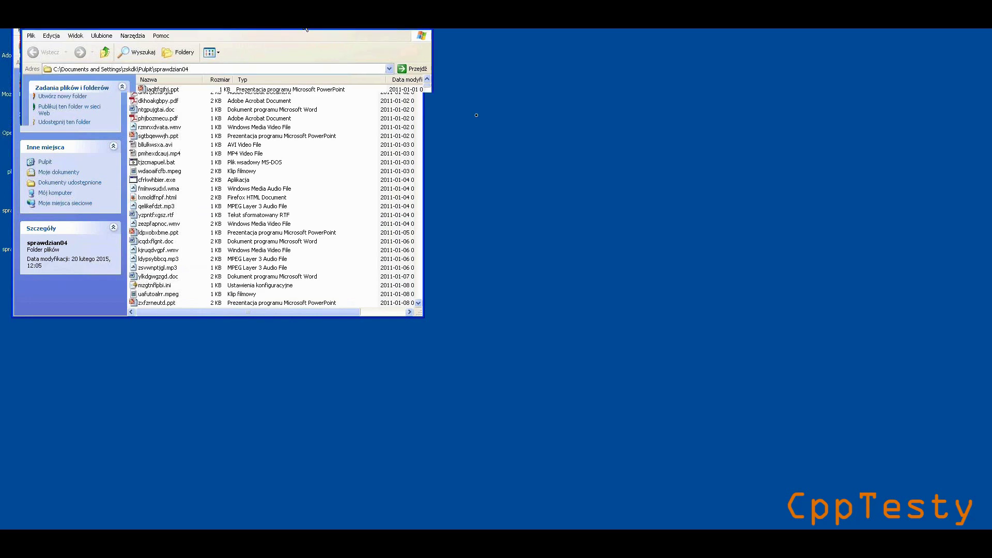
Widen the sprawdzian04 folder window to fit all detail columns and sort the files by Nazwa
left_click_drag(536, 109, 571, 103)
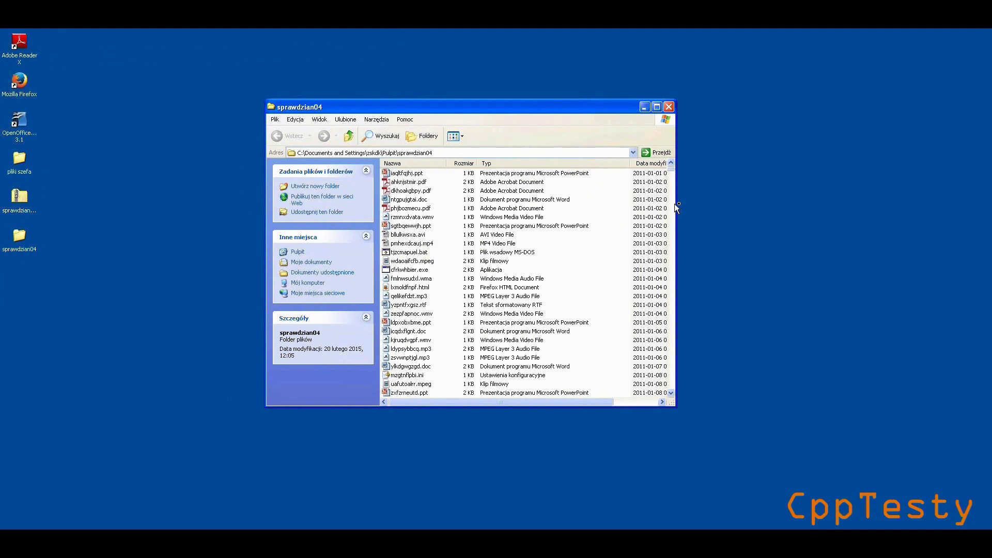
left_click_drag(676, 201, 882, 218)
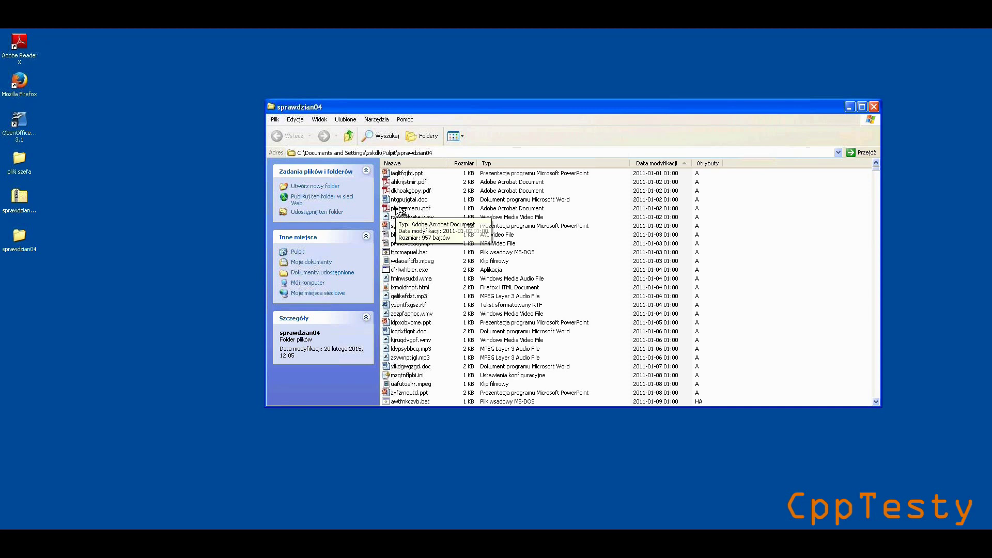
left_click(403, 164)
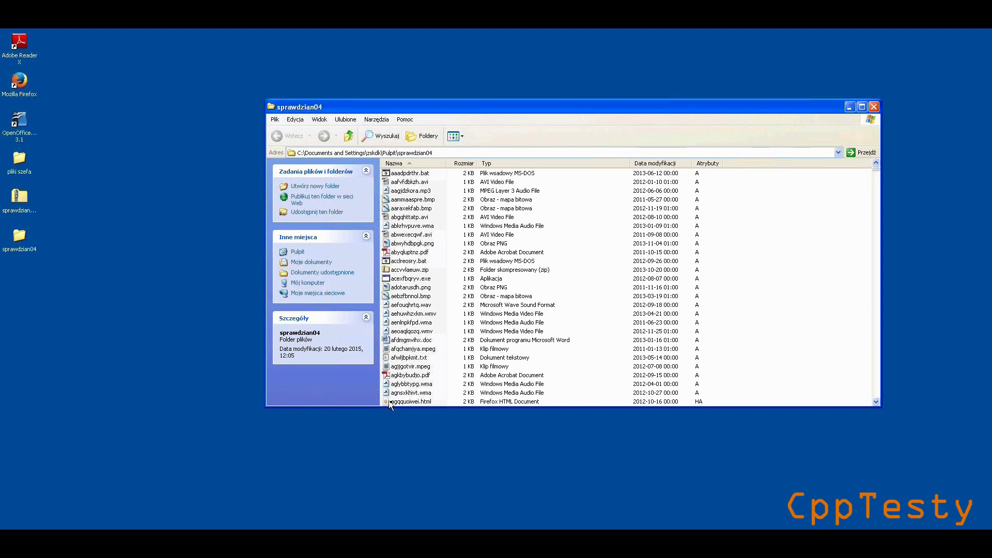
Hide the Atrybuty column in the sprawdzian04 folder's details view
mouse_move(390, 402)
left_click(316, 119)
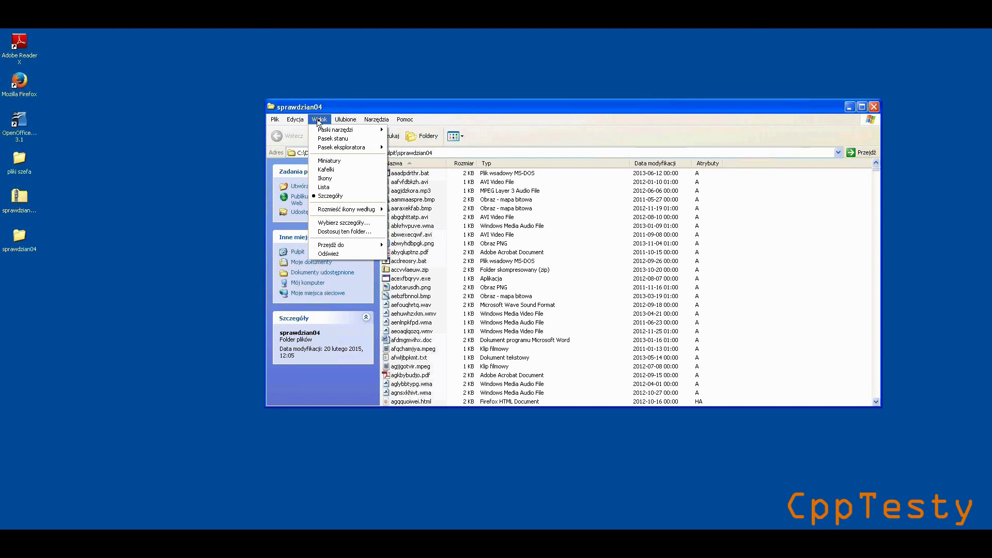
left_click(341, 224)
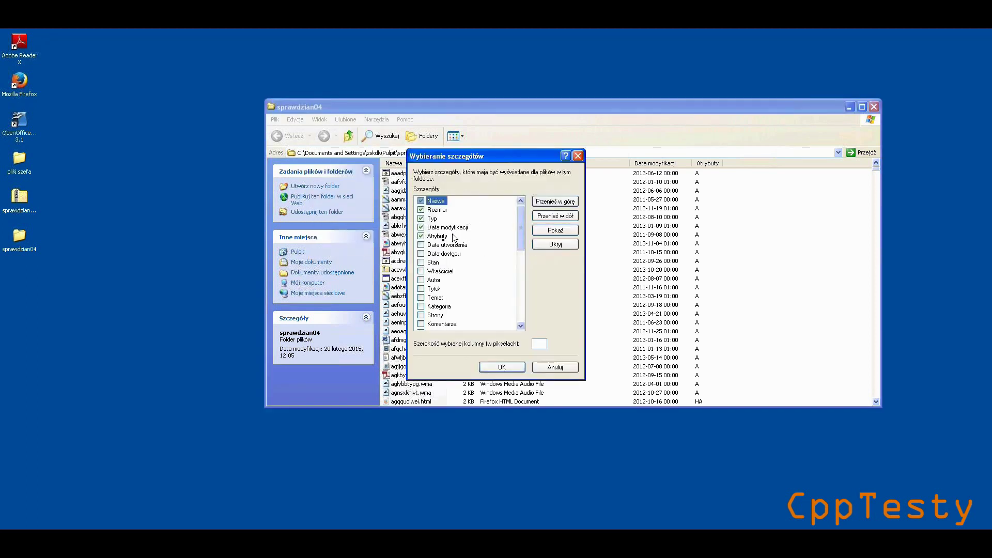
left_click(422, 237)
left_click(502, 368)
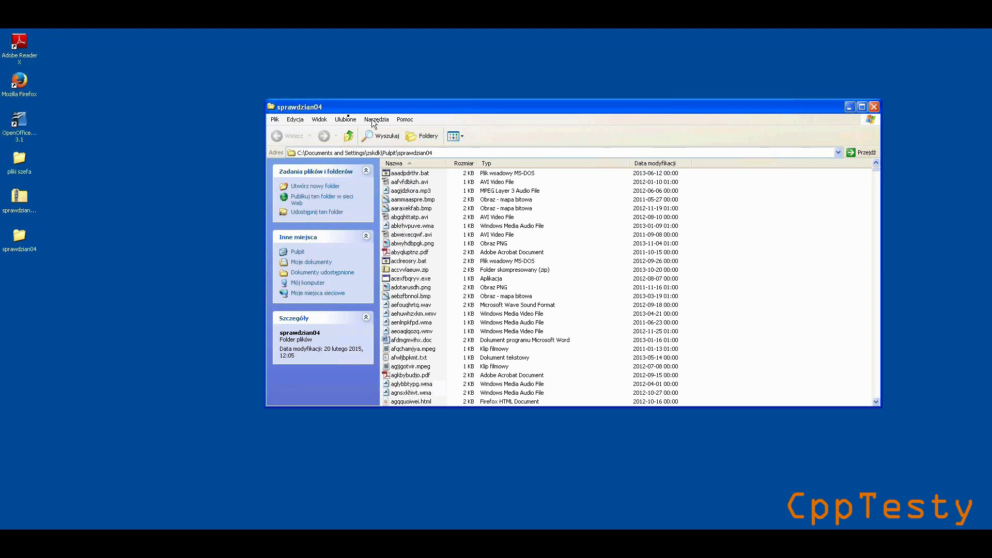
Add the Atrybuty column to the sprawdzian04 folder's details view
left_click(317, 121)
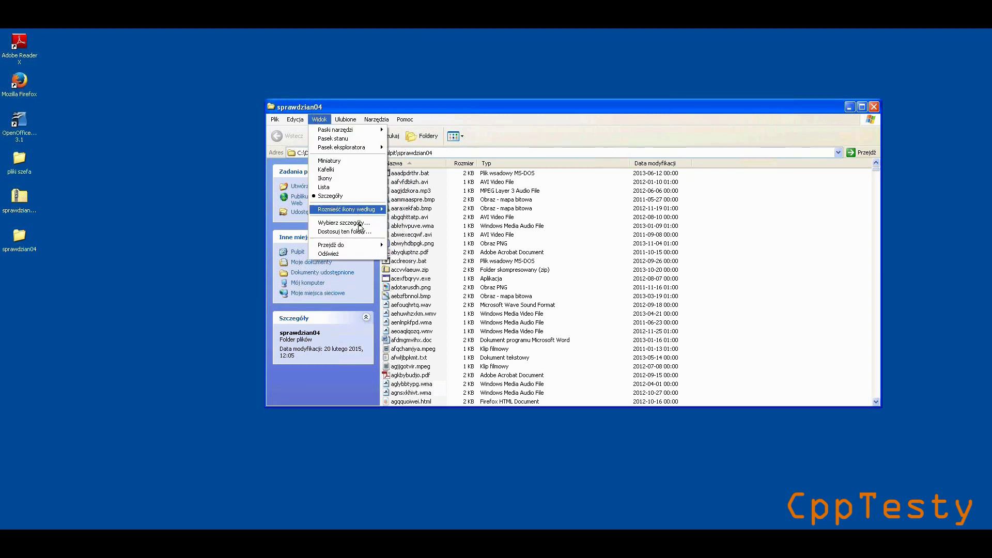
left_click(358, 222)
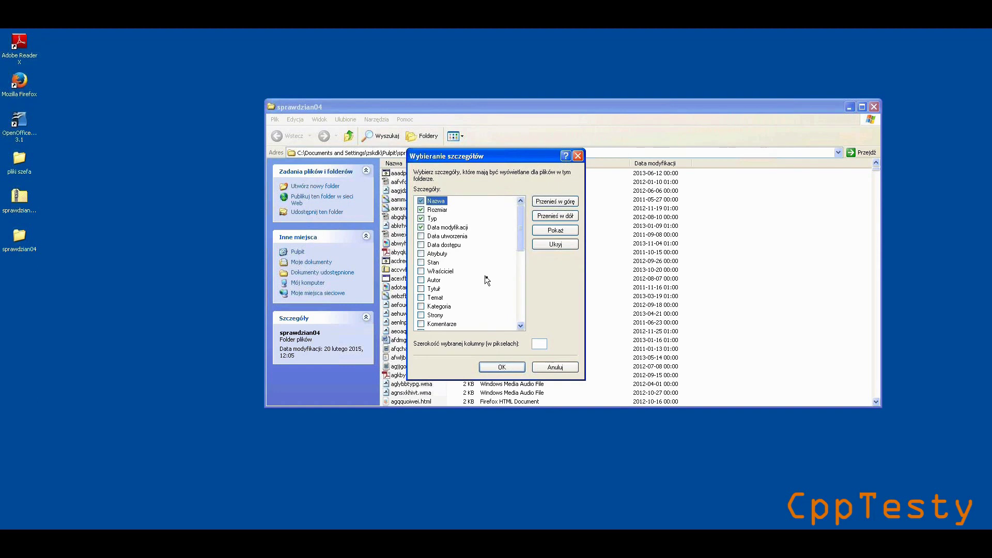
left_click(421, 254)
left_click(502, 367)
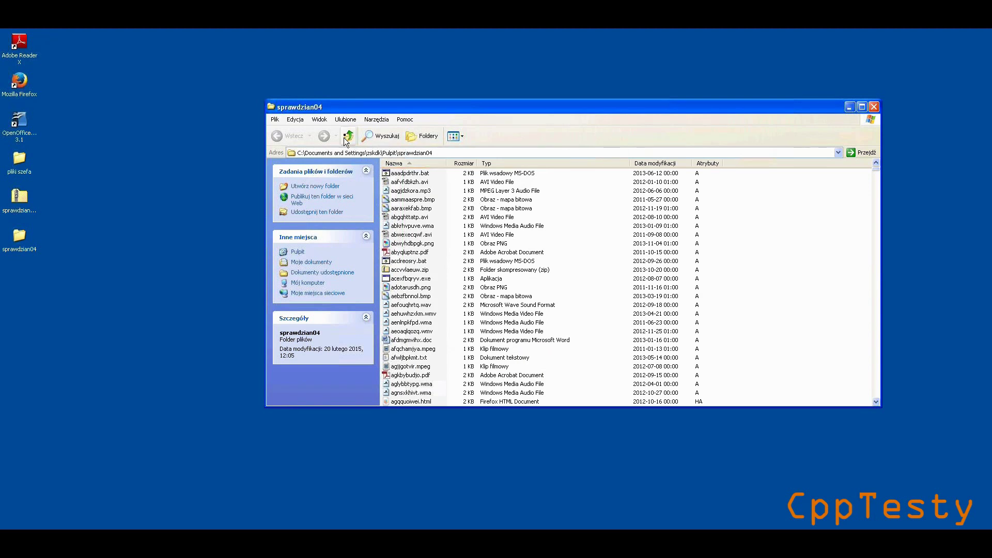
Set the folder options to Nie pokazuj ukrytych plików i folderów and apply the change
left_click(382, 120)
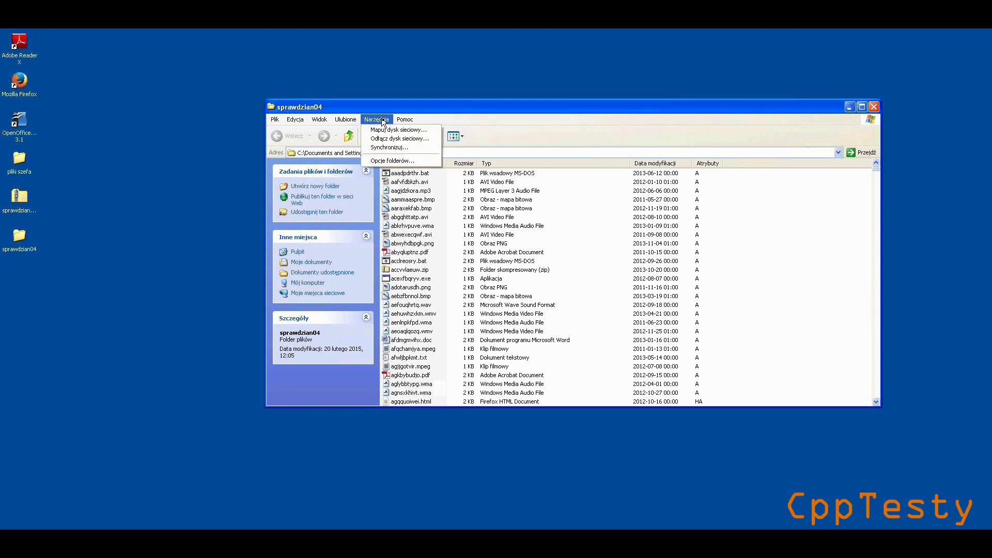
left_click(383, 162)
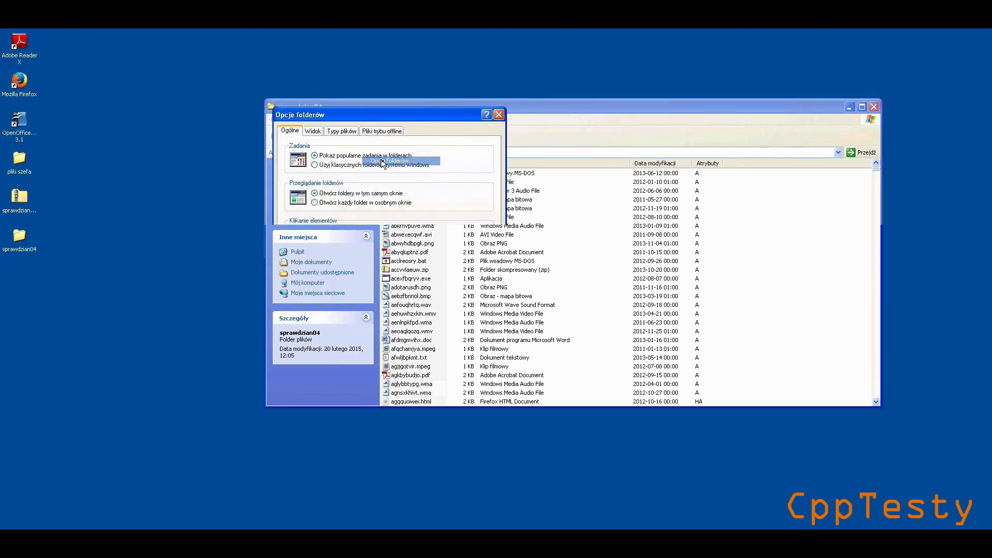
left_click(349, 132)
left_click(313, 132)
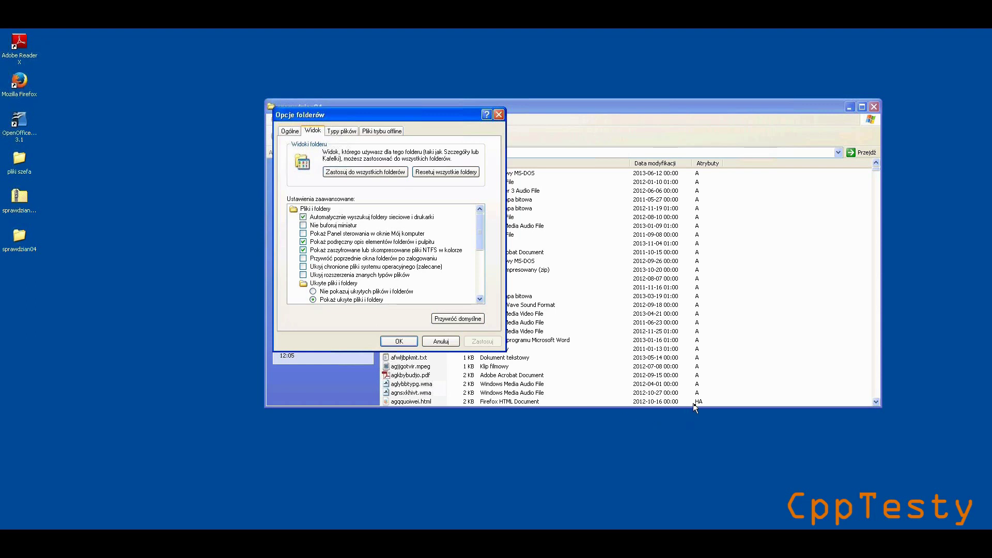
left_click(313, 293)
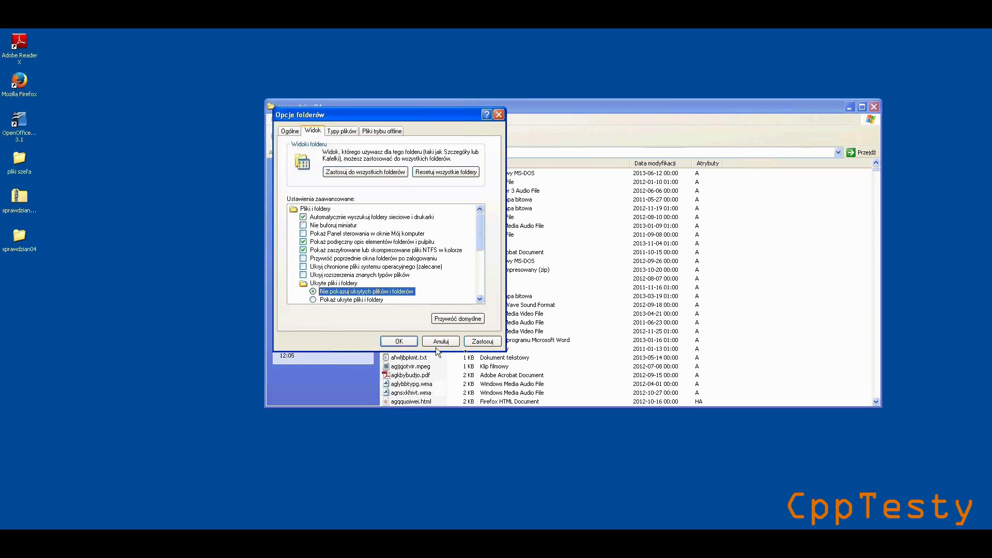
left_click(483, 342)
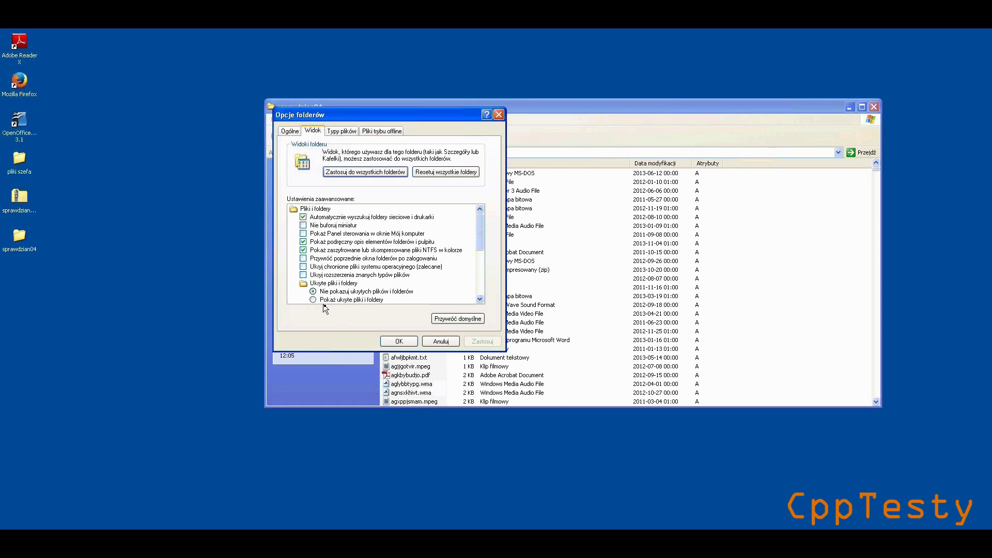
Switch the hidden items setting to Pokaż ukryte pliki i foldery and apply it
left_click(341, 300)
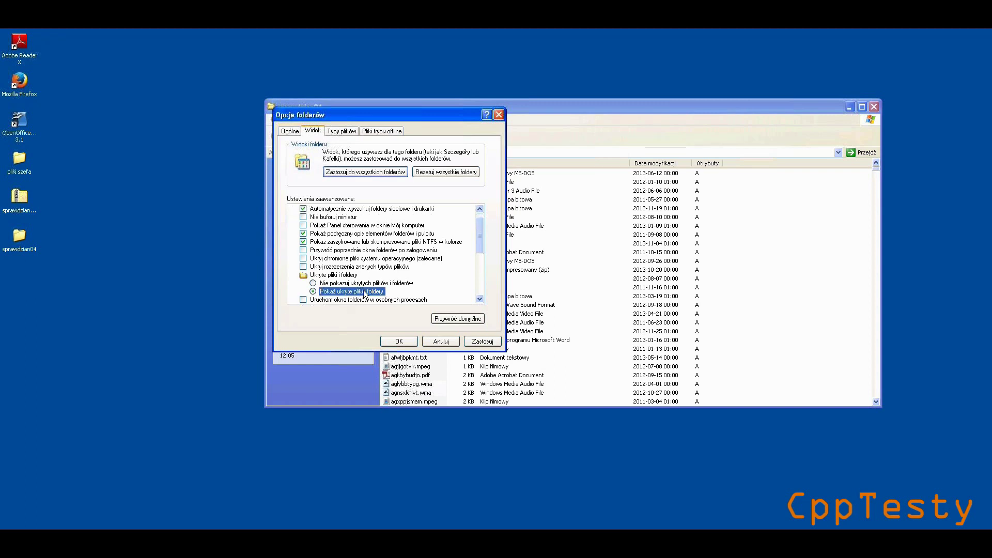
left_click(482, 341)
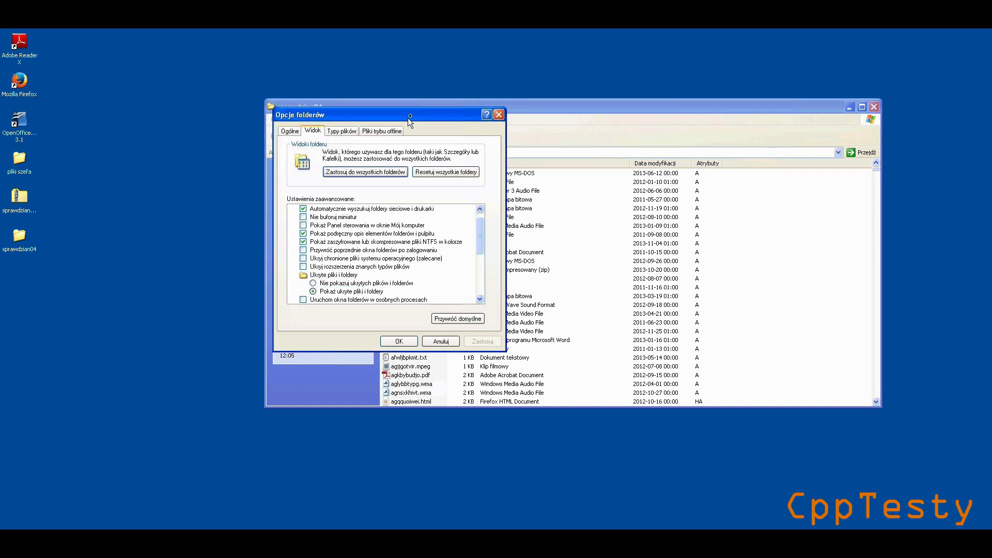
Turn on Ukryj rozszerzenia znanych typów plików in the folder options and apply the change
left_click_drag(410, 116, 227, 133)
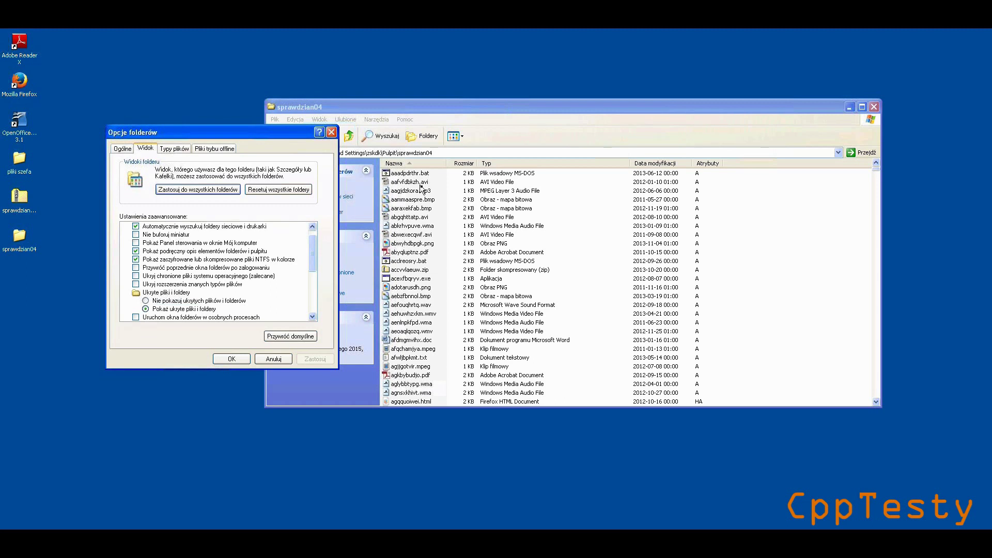
left_click(136, 284)
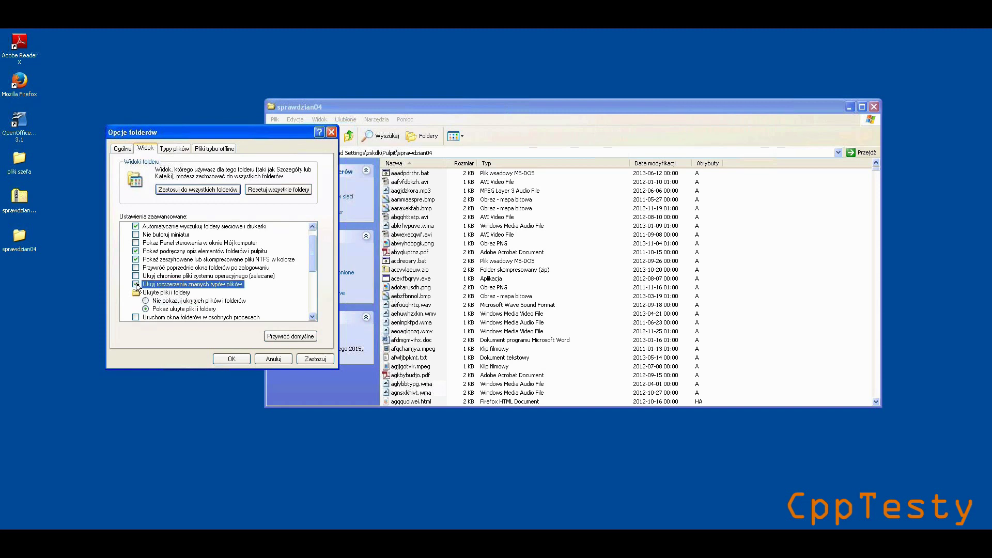
left_click(306, 360)
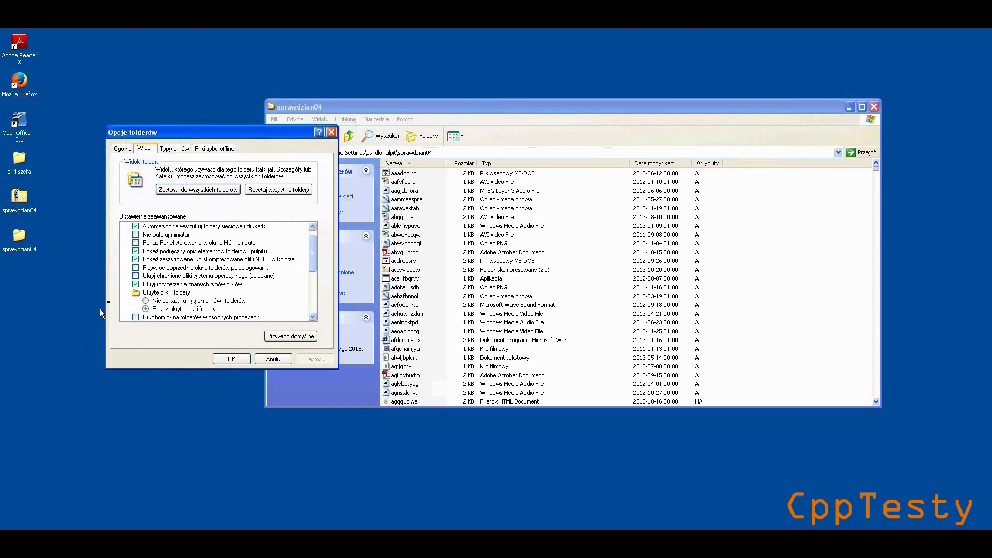
Turn off Ukryj rozszerzenia znanych typów plików, then apply this folder's view to all folders and accept the folder options
left_click(135, 284)
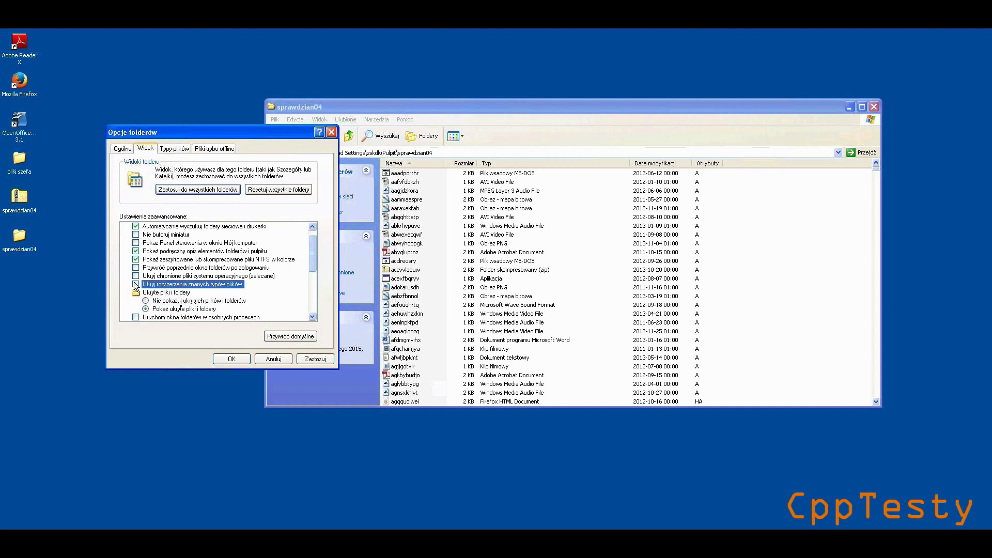
left_click(310, 359)
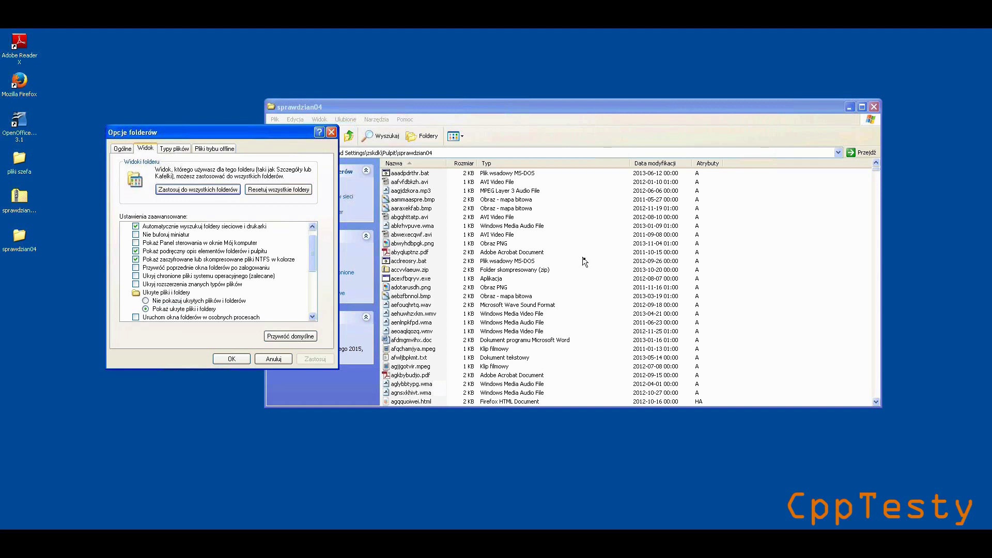
left_click(181, 192)
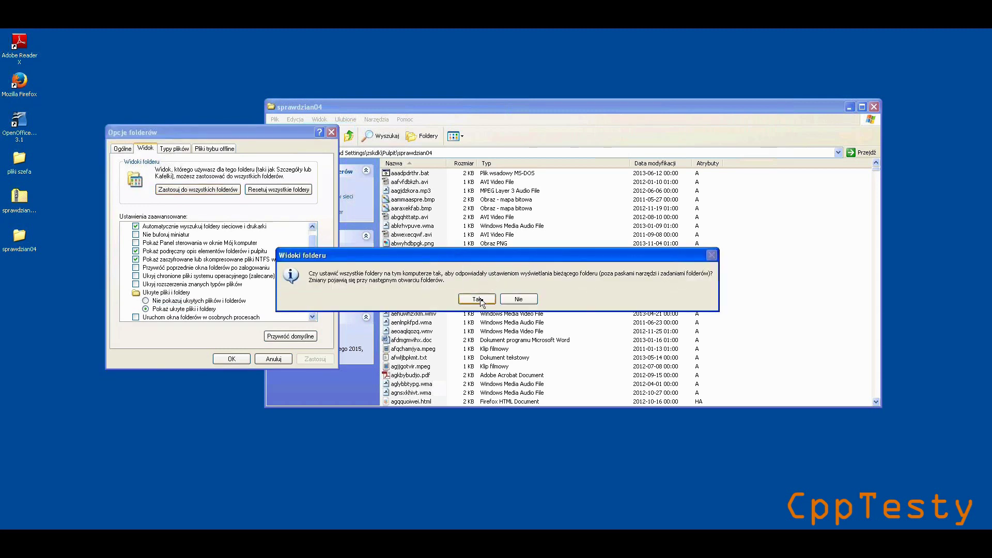
left_click(477, 299)
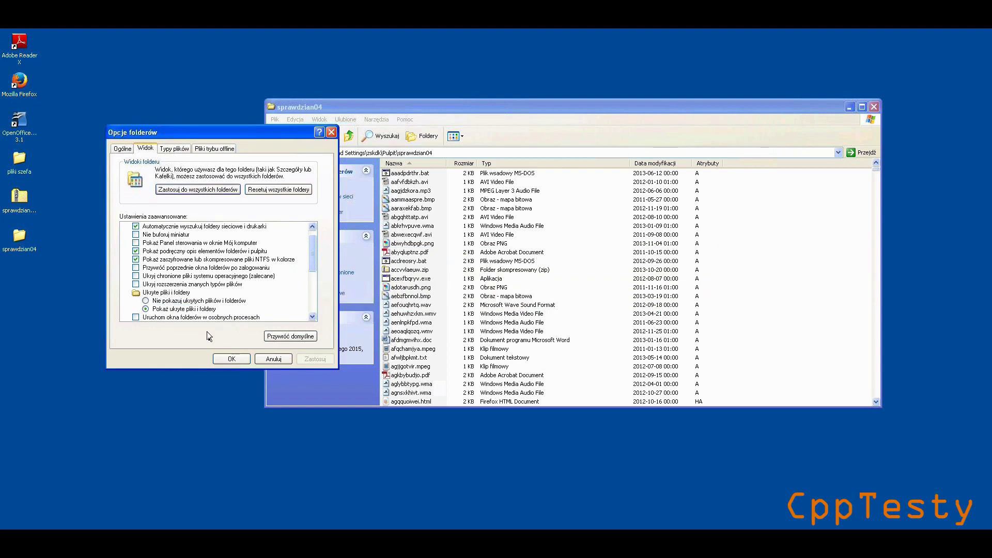
left_click(231, 359)
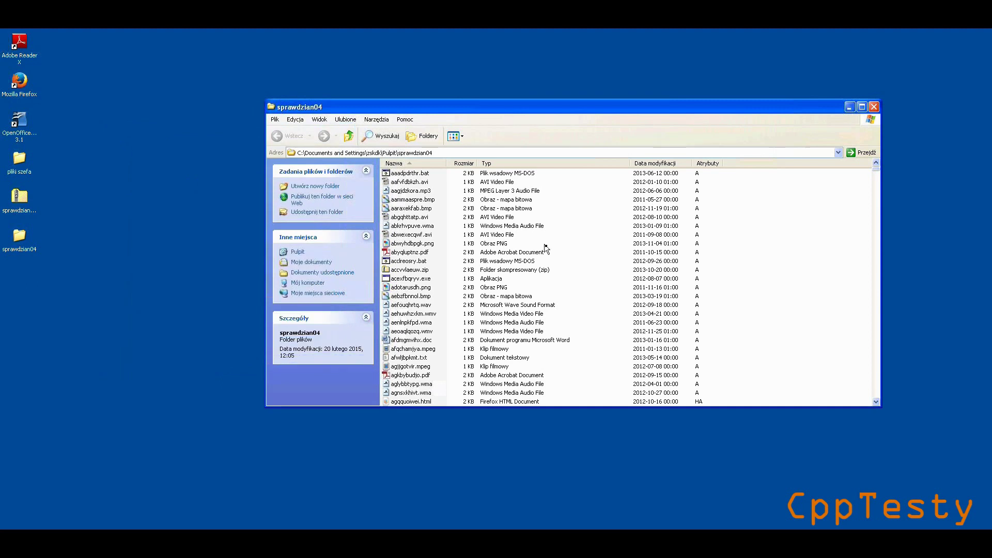
Reposition the sprawdzian04 window on the desktop and enlarge it so more files fit in the list
mouse_move(431, 192)
left_click_drag(631, 107, 450, 42)
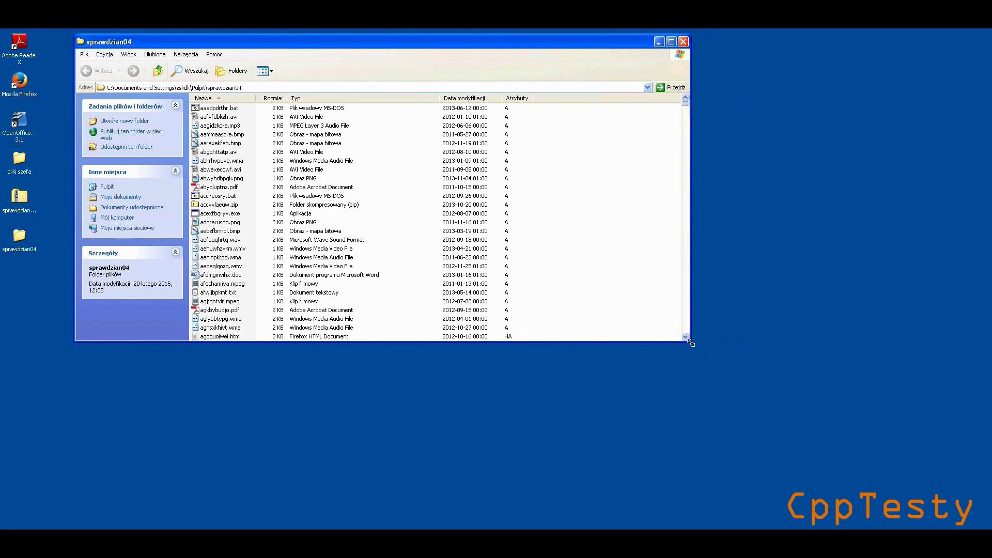
left_click_drag(688, 339, 824, 433)
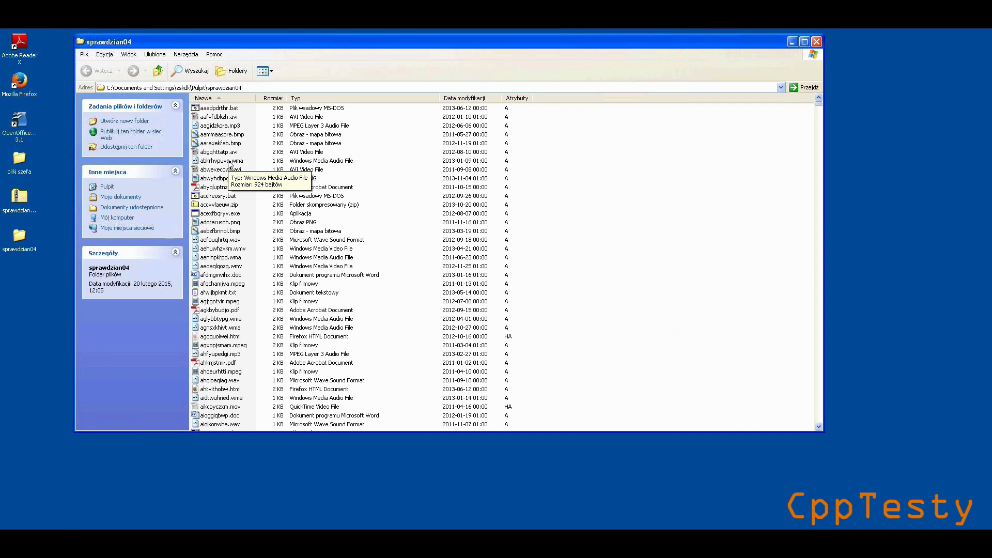
Sort the sprawdzian04 files by Rozmiar in ascending order and widen the Rozmiar column
left_click(273, 99)
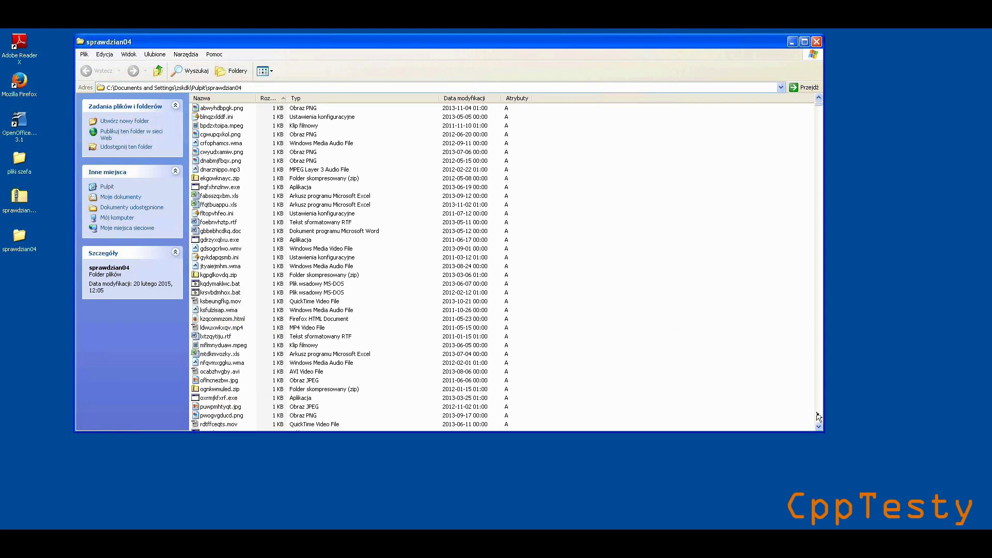
scroll(818, 414, "down", 15)
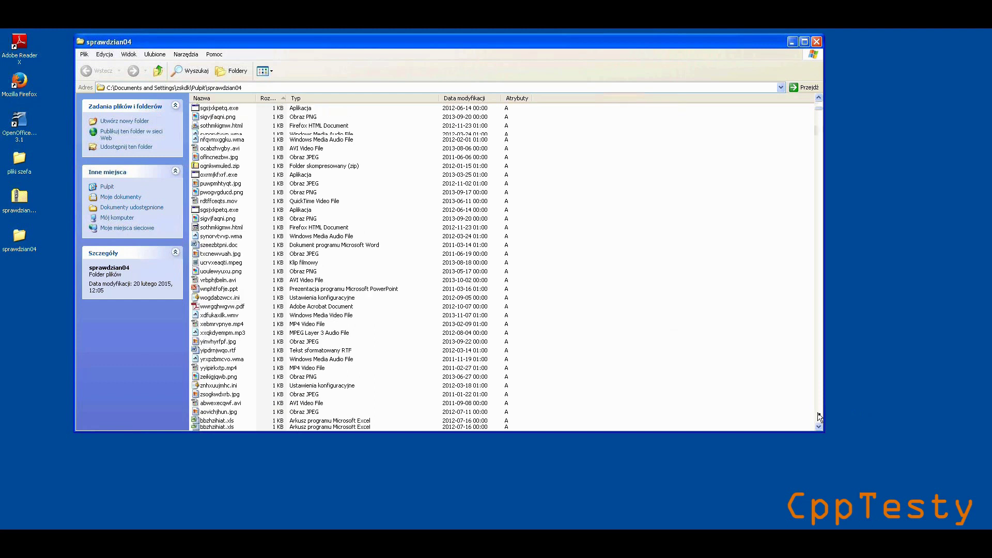
scroll(817, 416, "down", 5)
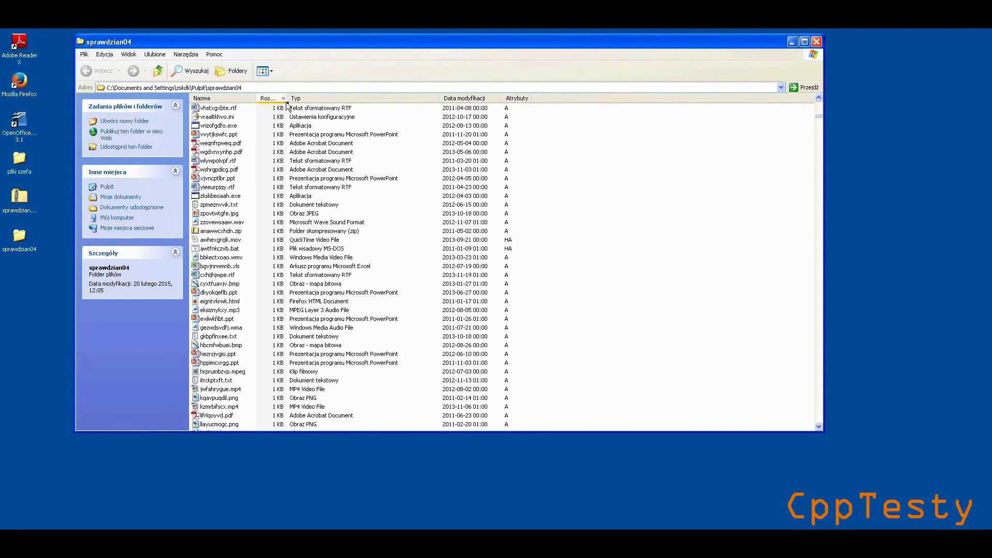
left_click_drag(286, 99, 354, 115)
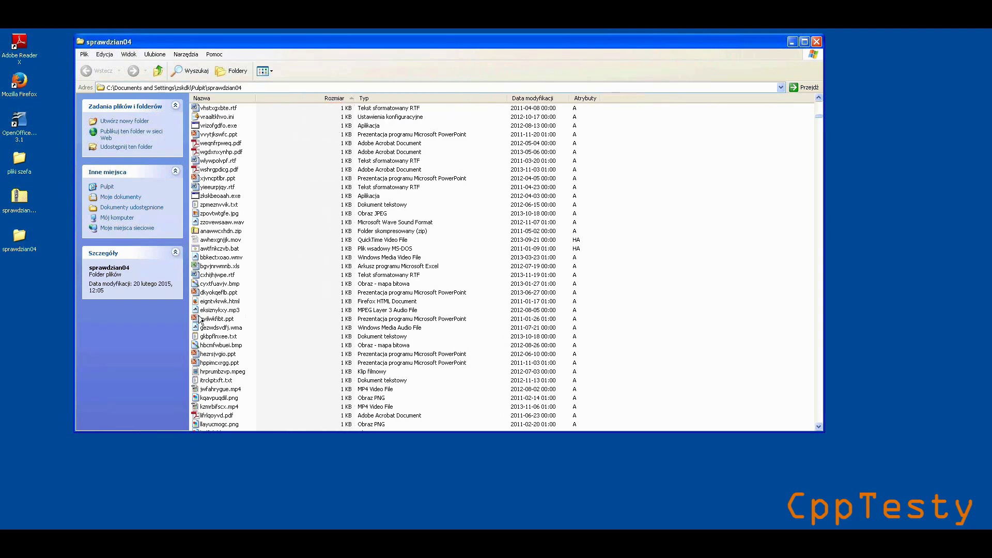
mouse_move(202, 323)
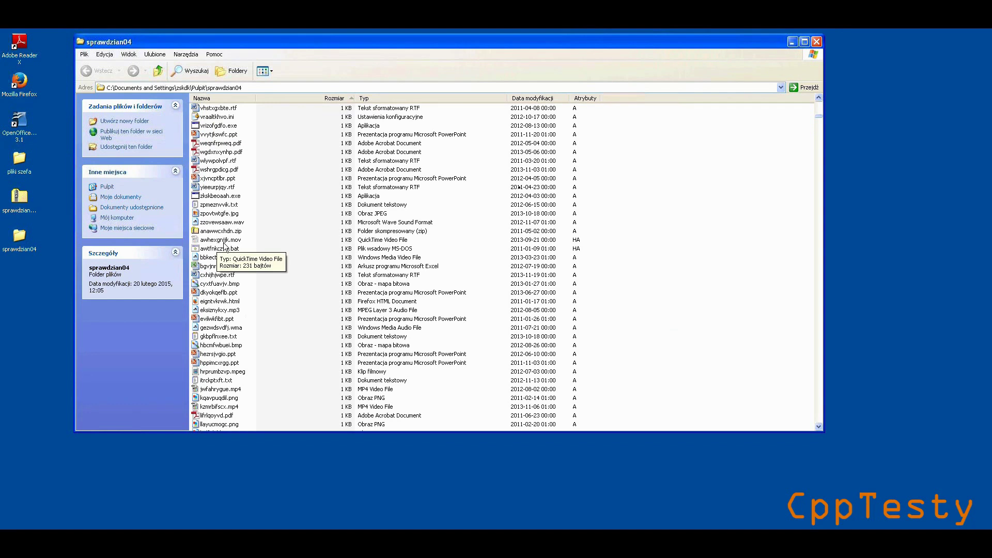
Sort the sprawdzian04 files by Typ in ascending order and check the Adobe Acrobat Document group
left_click(424, 99)
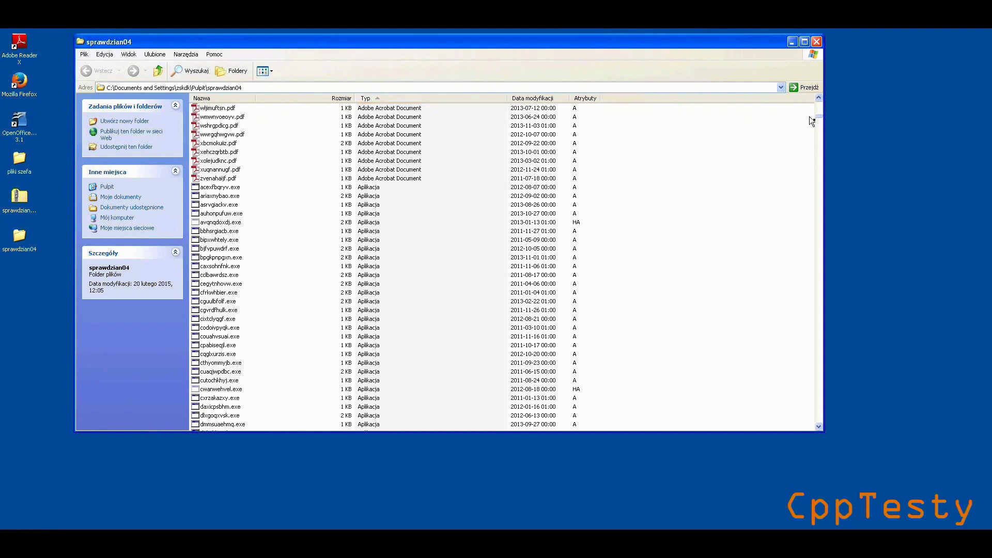
left_click_drag(817, 120, 819, 117)
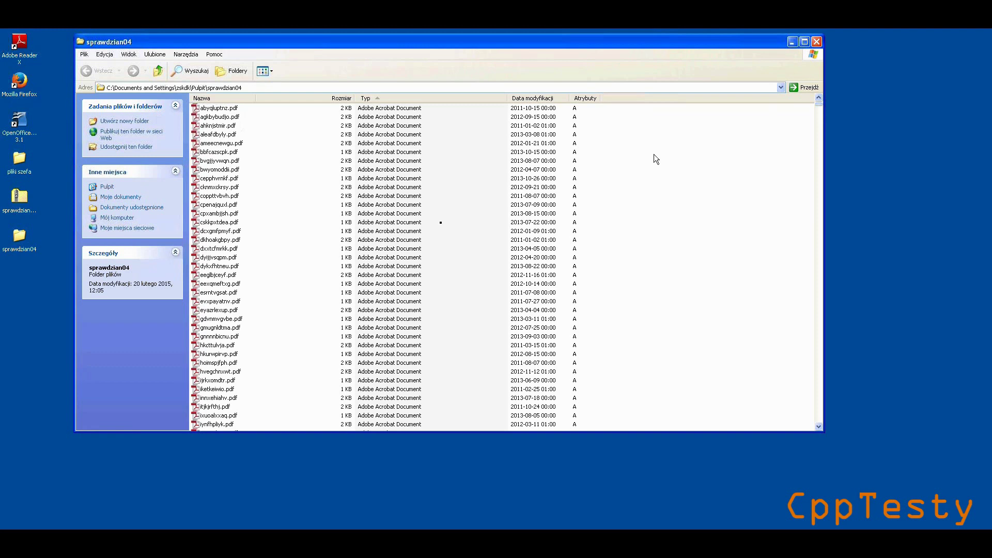
left_click(127, 148)
left_click(819, 421)
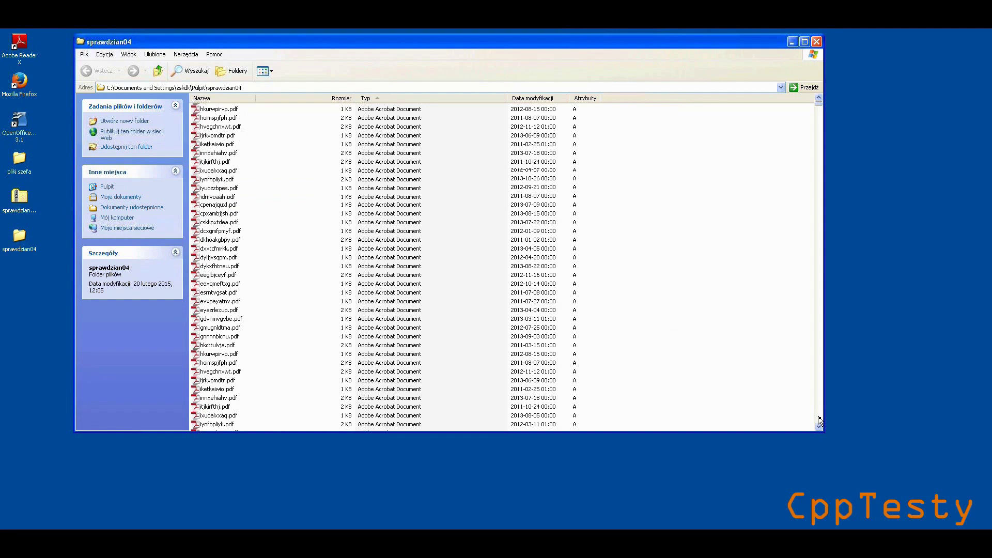
left_click_drag(817, 417, 818, 417)
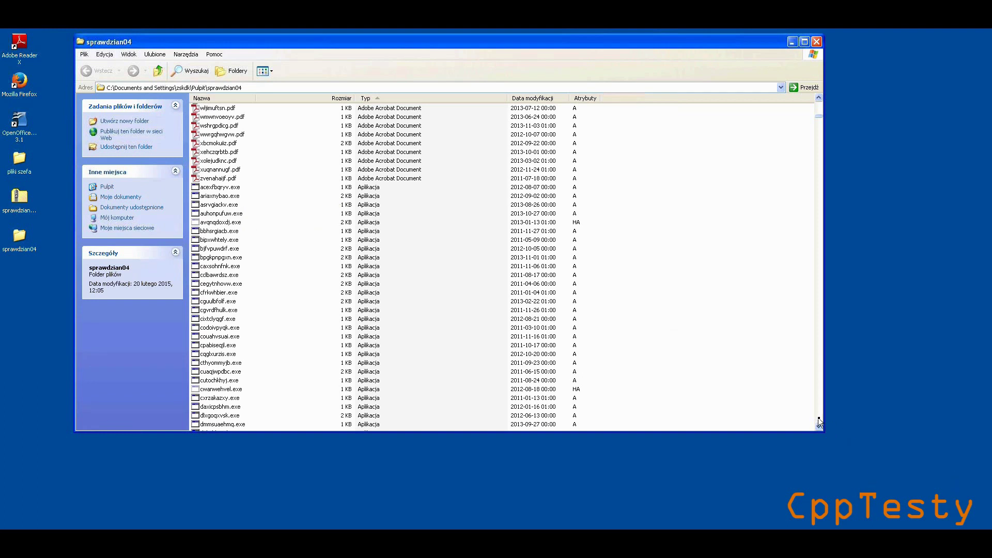
Look through the list sorted by type, from the applications and Excel worksheets down to the Word documents
scroll(818, 416, "down", 5)
scroll(817, 415, "down", 7)
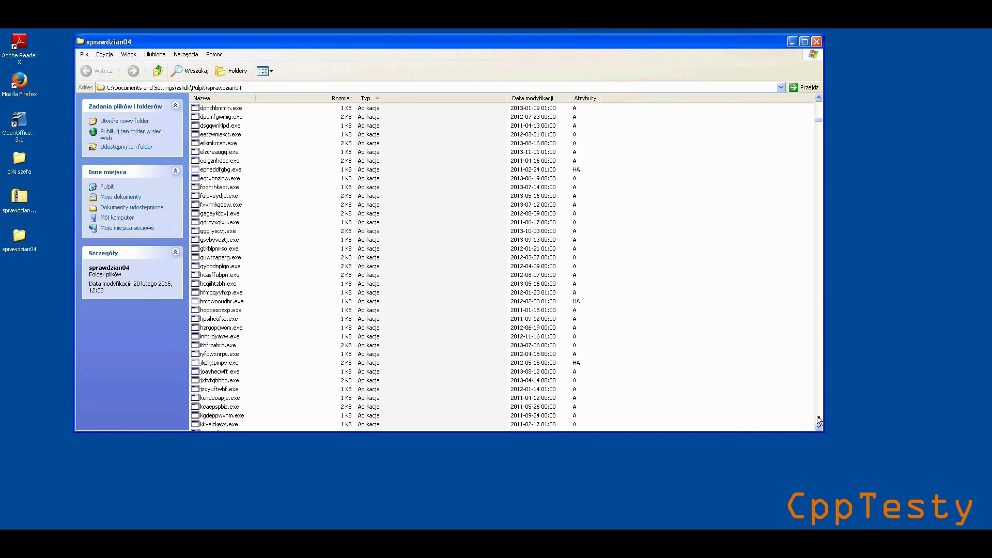
scroll(817, 417, "down", 12)
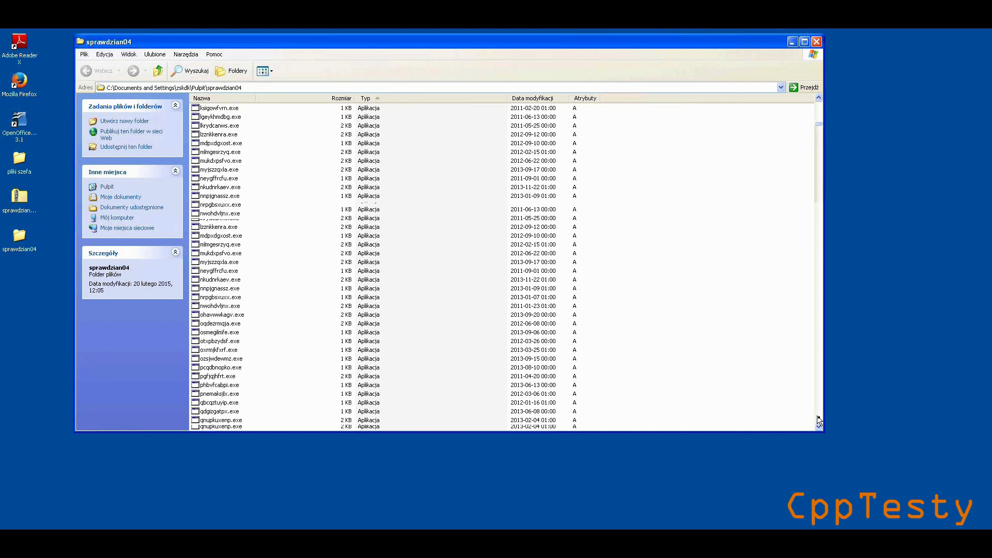
scroll(817, 415, "down", 15)
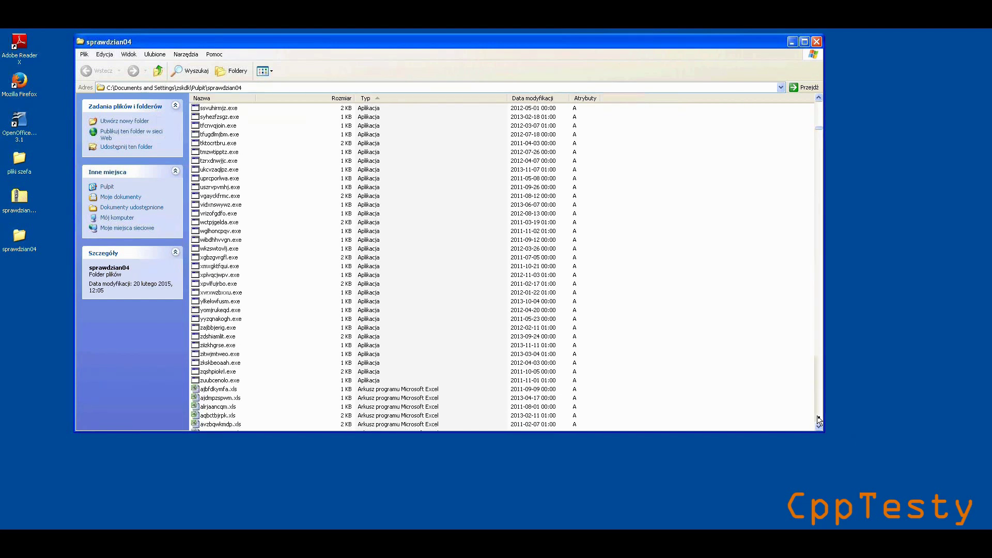
scroll(817, 415, "down", 12)
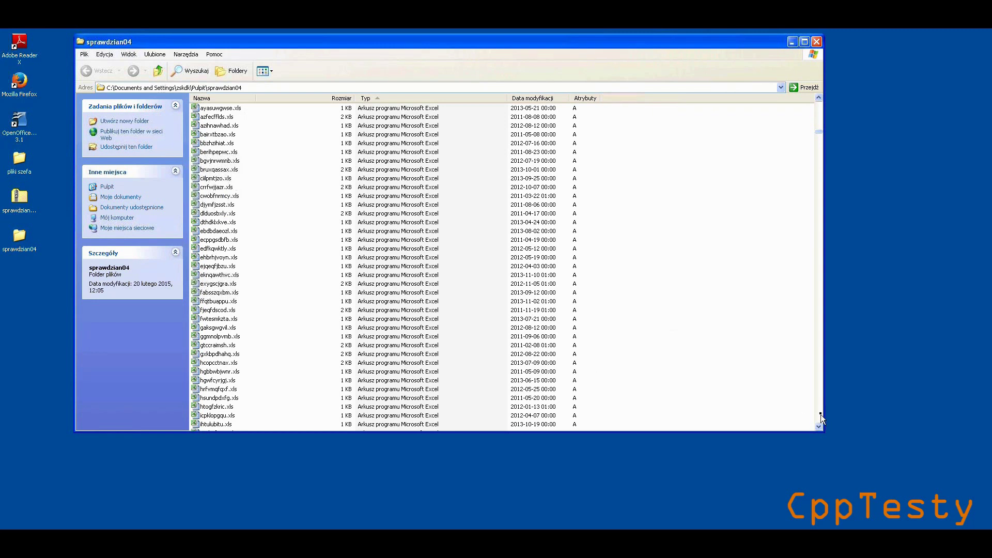
scroll(819, 415, "down", 15)
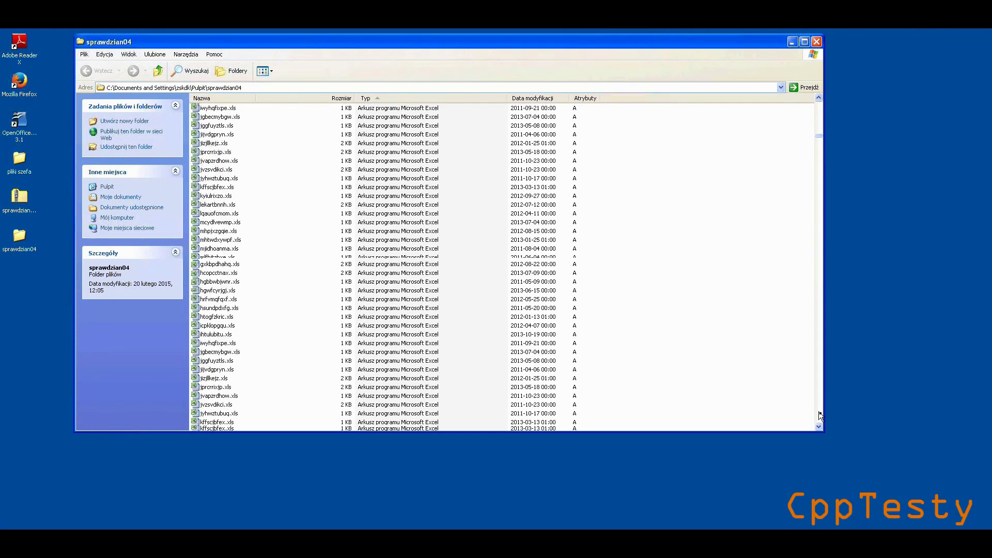
scroll(819, 415, "down", 15)
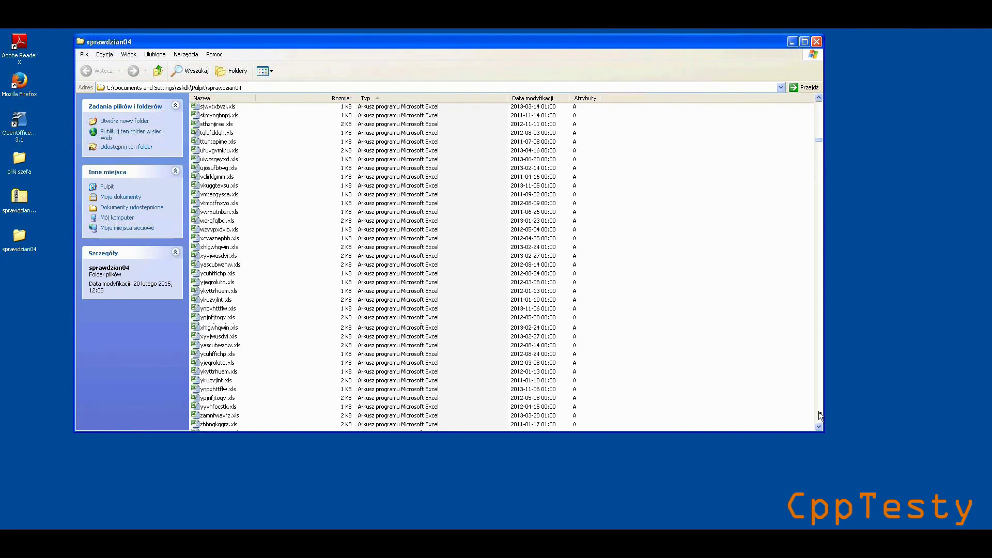
scroll(819, 415, "down", 15)
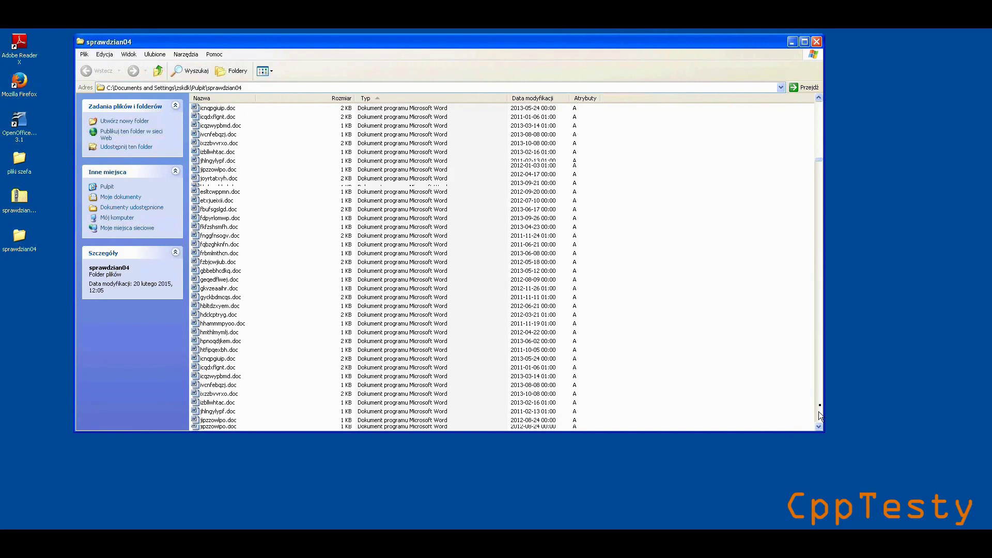
Go back to the AVI Video File group in the list sorted by type and review the Word documents down to the text documents
left_click(820, 120)
scroll(823, 120, "up", 3)
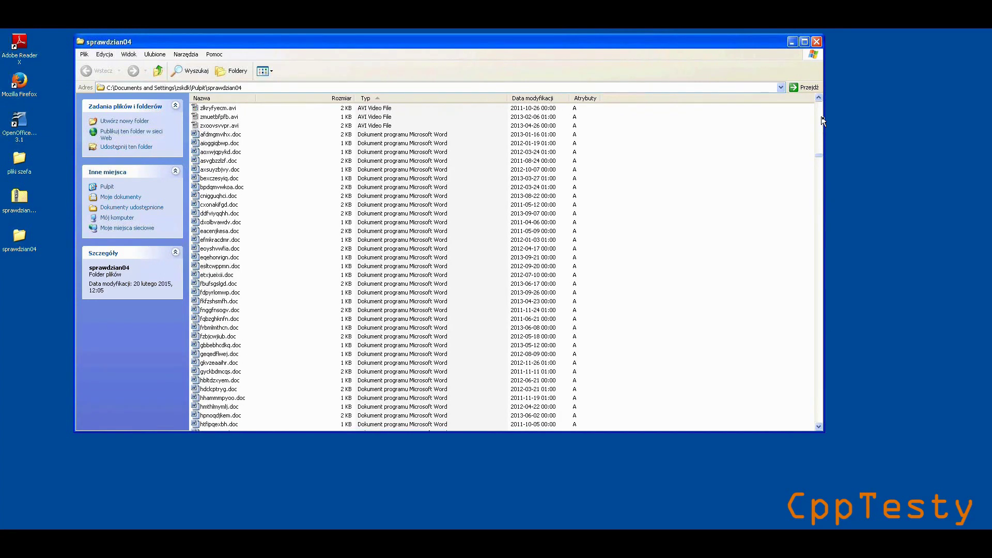
left_click(821, 121)
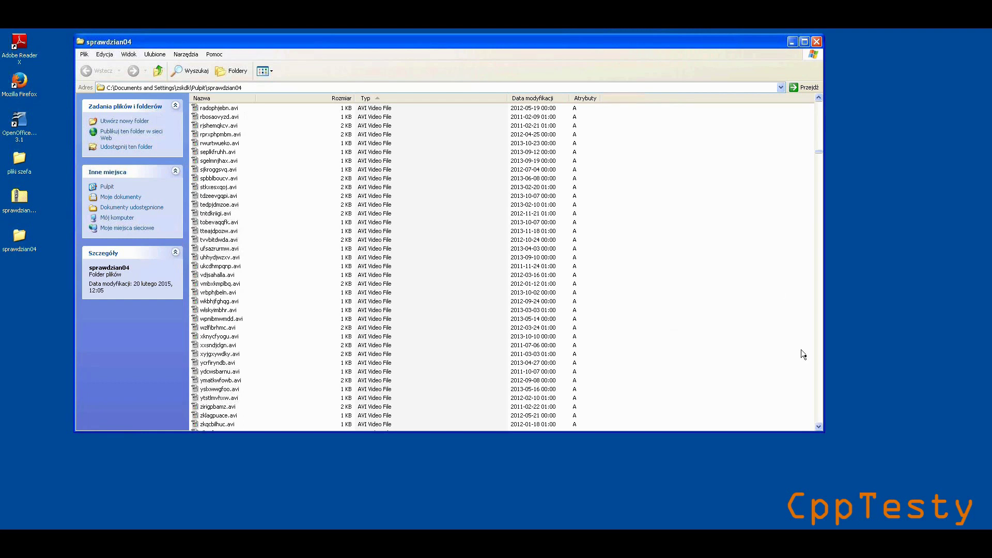
left_click(819, 371)
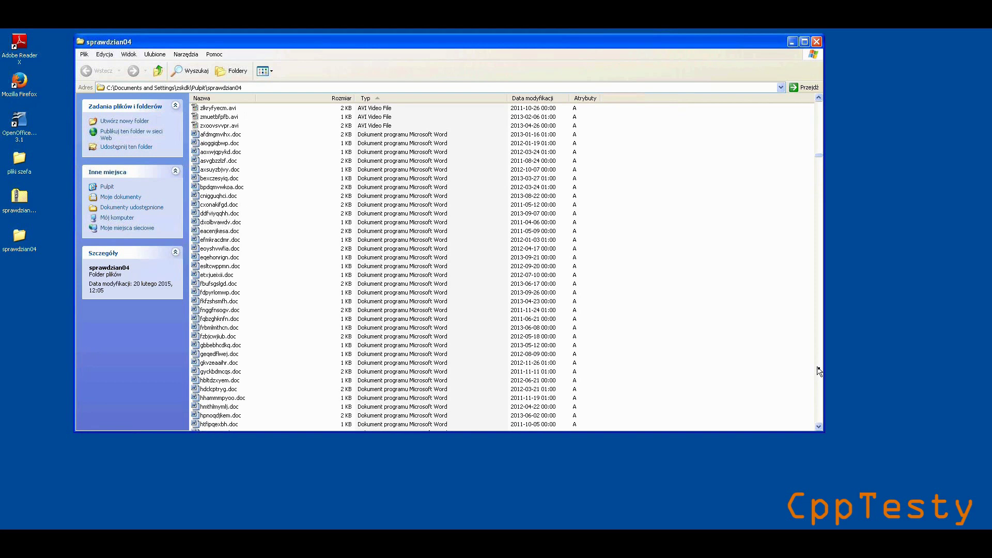
left_click(819, 371)
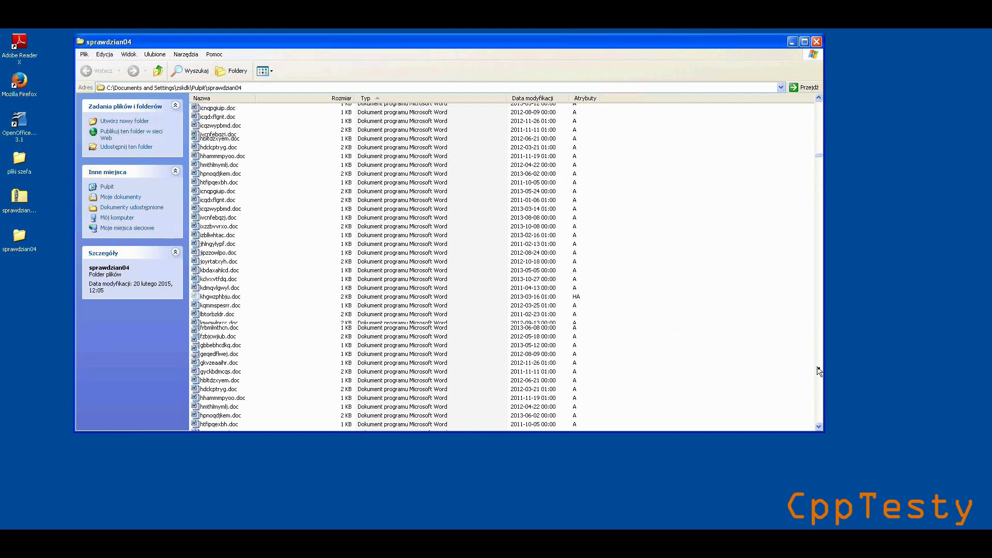
left_click(819, 370)
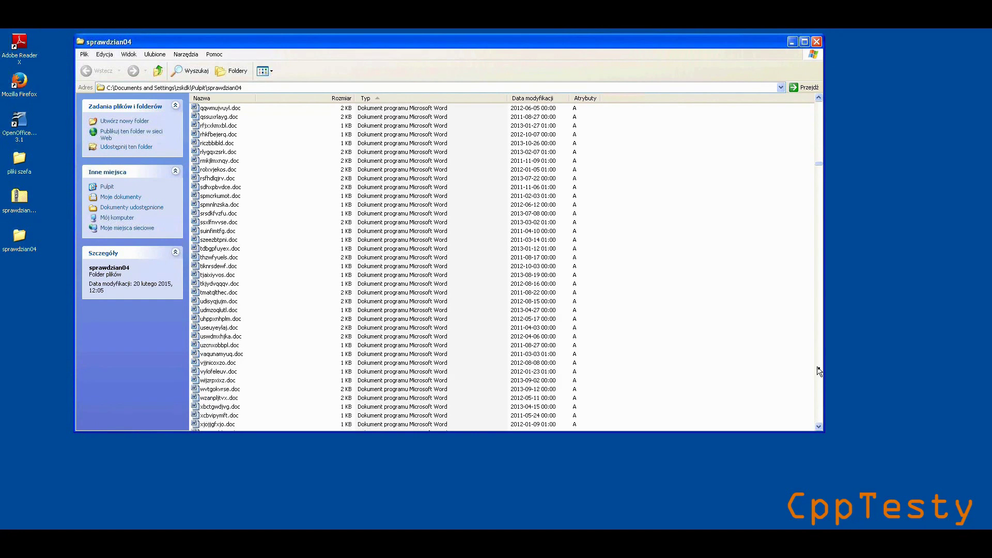
left_click(819, 371)
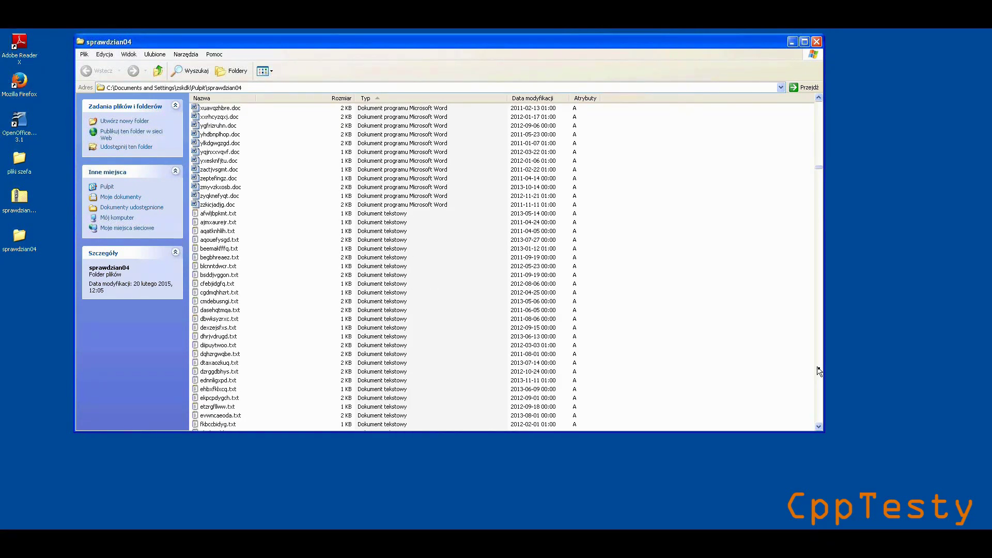
Review the text documents, Firefox HTML documents and compressed zip folders in the sprawdzian04 list sorted by type
left_click(818, 371)
left_click(818, 371)
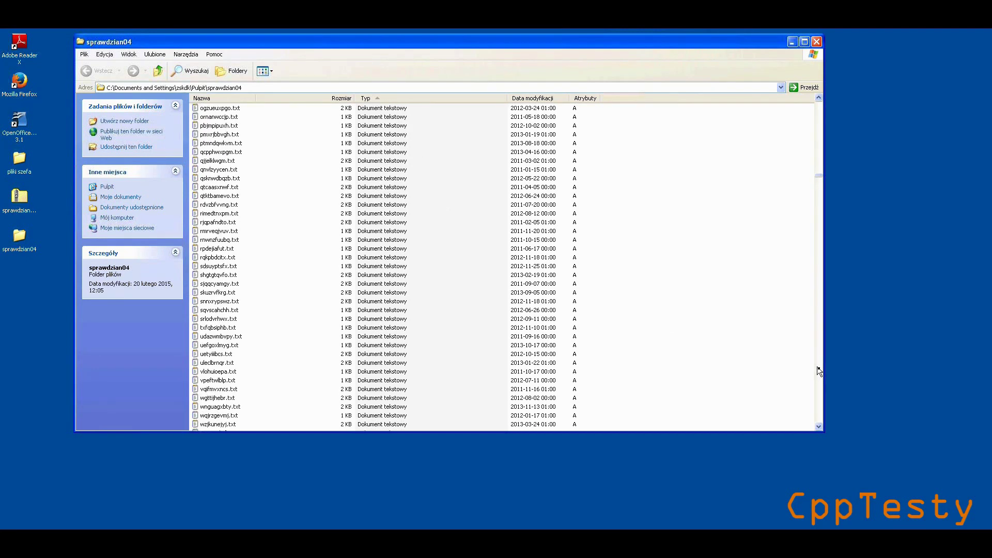
left_click(818, 371)
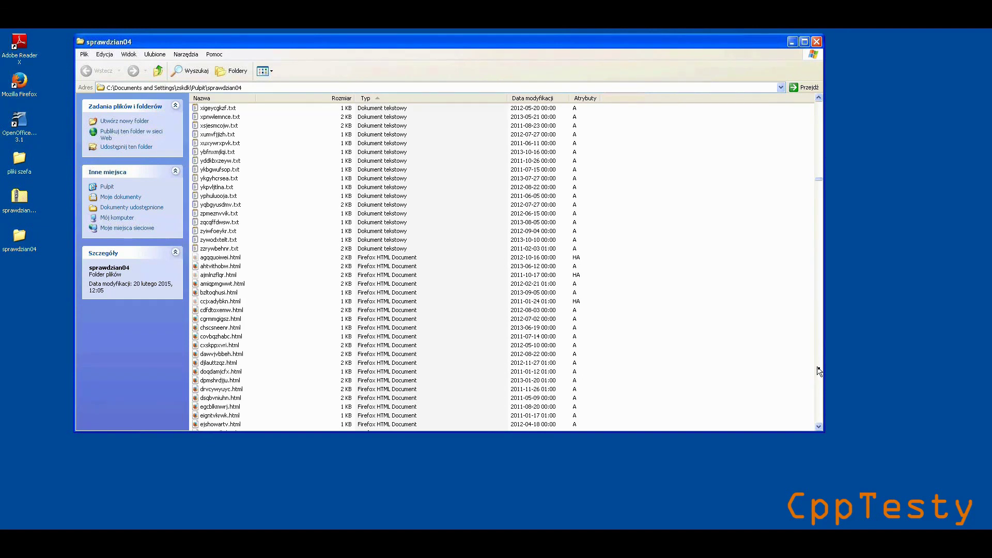
left_click(819, 371)
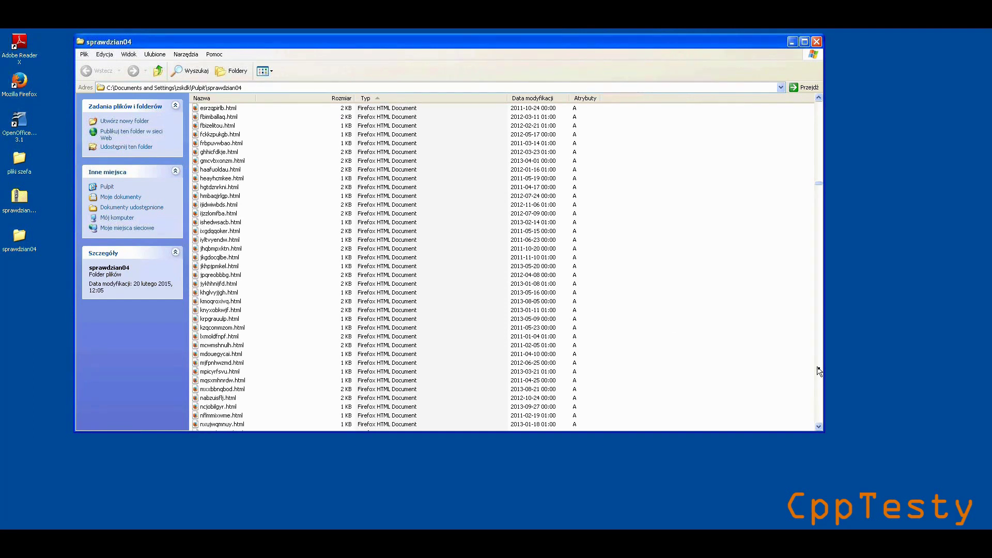
left_click(818, 371)
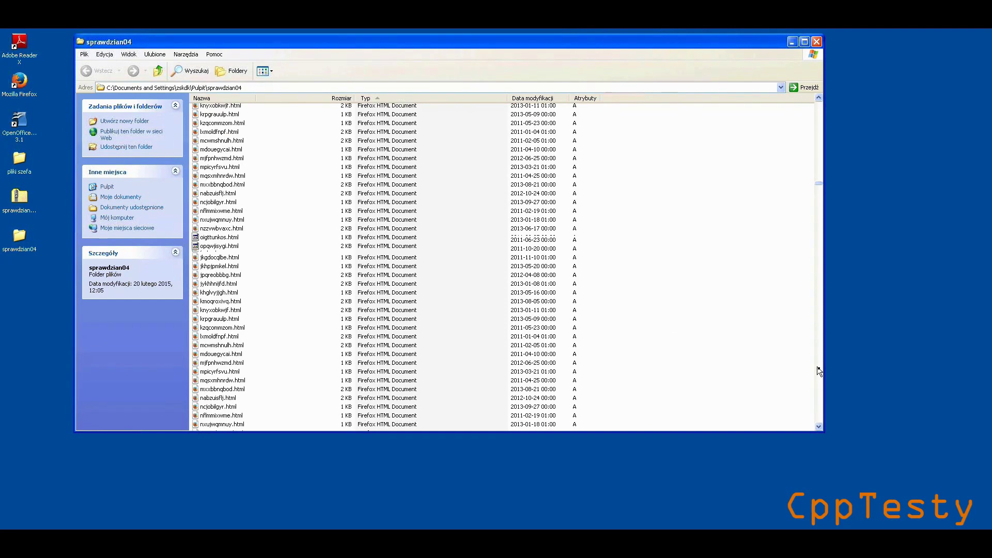
left_click(819, 371)
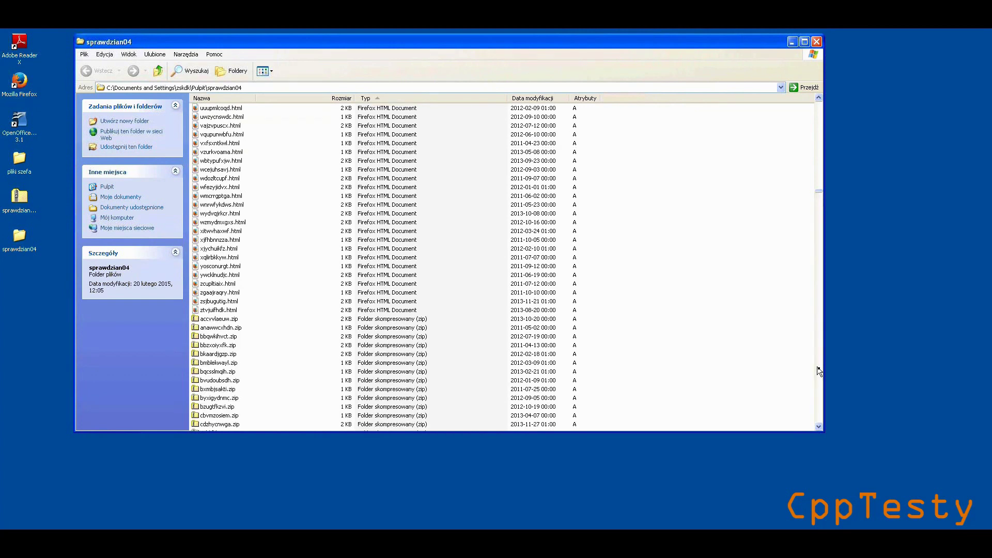
left_click(818, 371)
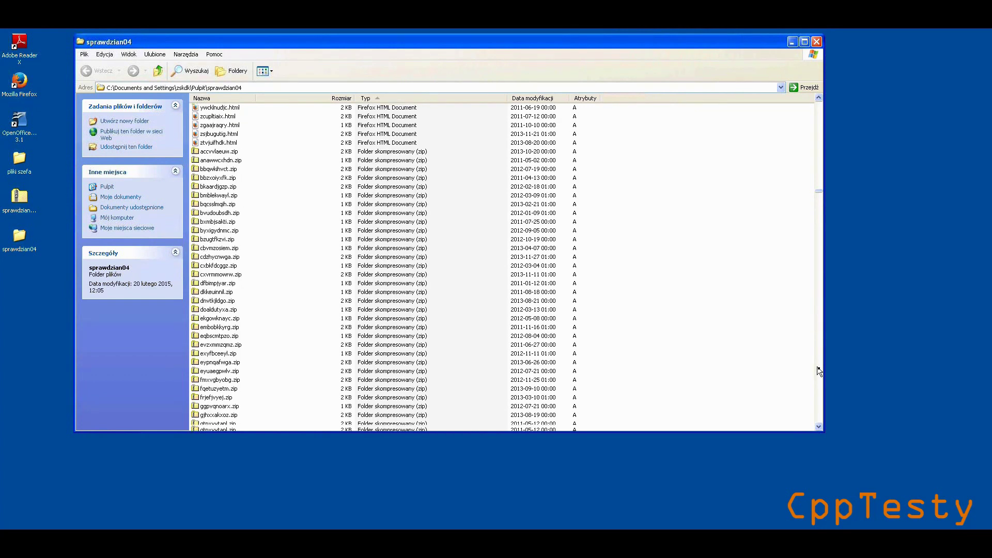
left_click(818, 370)
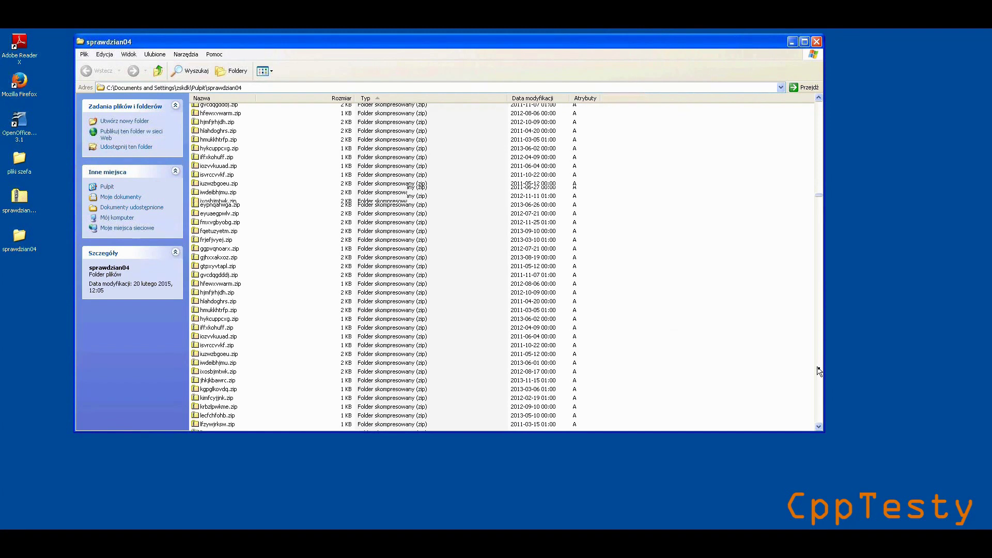
left_click(818, 371)
left_click(818, 370)
left_click(819, 371)
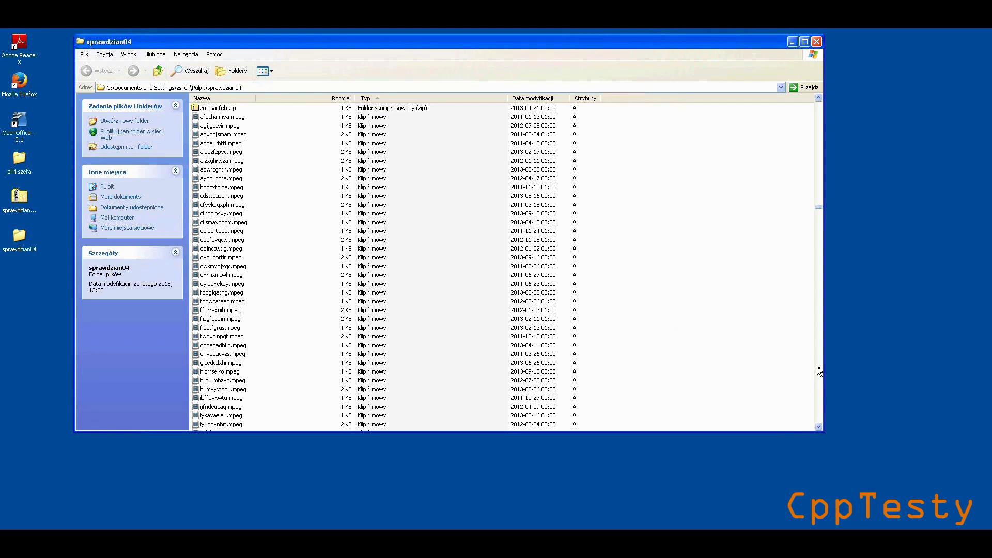
Examine the Klip filmowy, Microsoft Wave Sound Format and MP4 Video File groups in the sprawdzian04 list
left_click(818, 371)
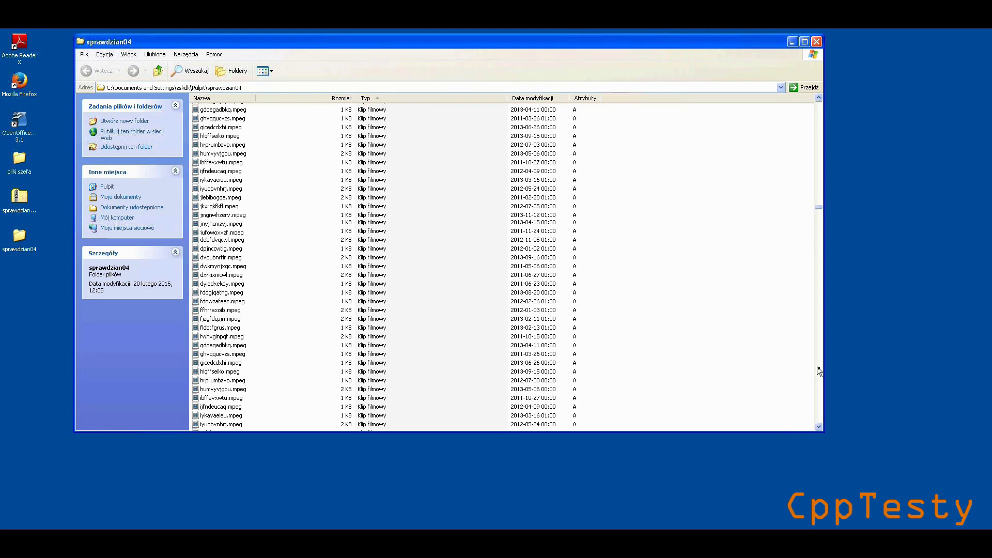
left_click(818, 371)
left_click(819, 371)
left_click(818, 371)
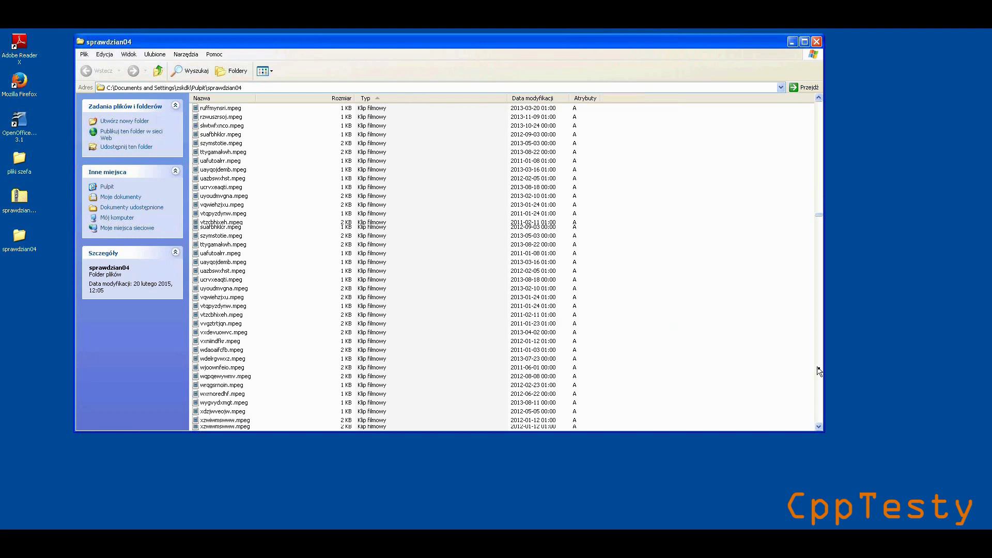
left_click(819, 371)
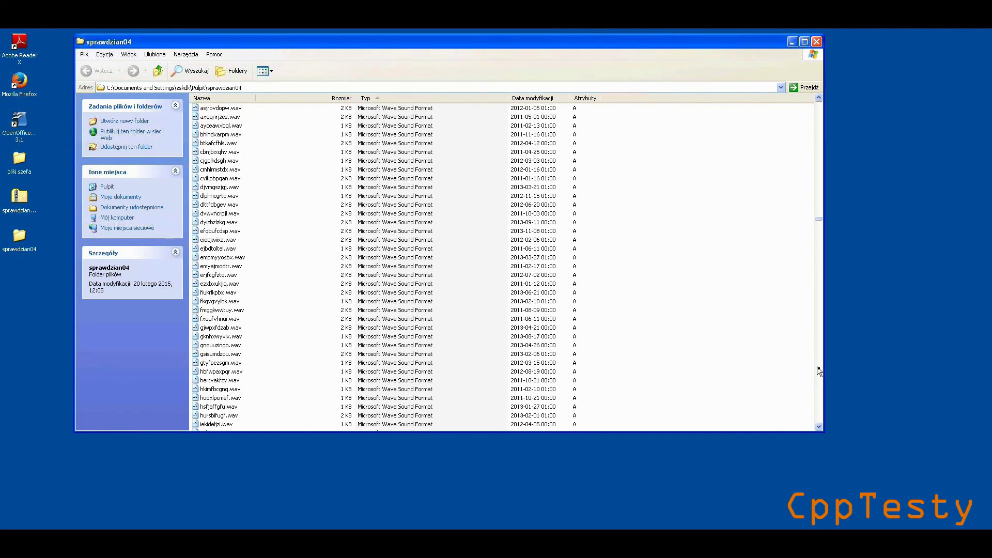
left_click(818, 371)
left_click(818, 371)
left_click(819, 371)
left_click(819, 371)
left_click(819, 371)
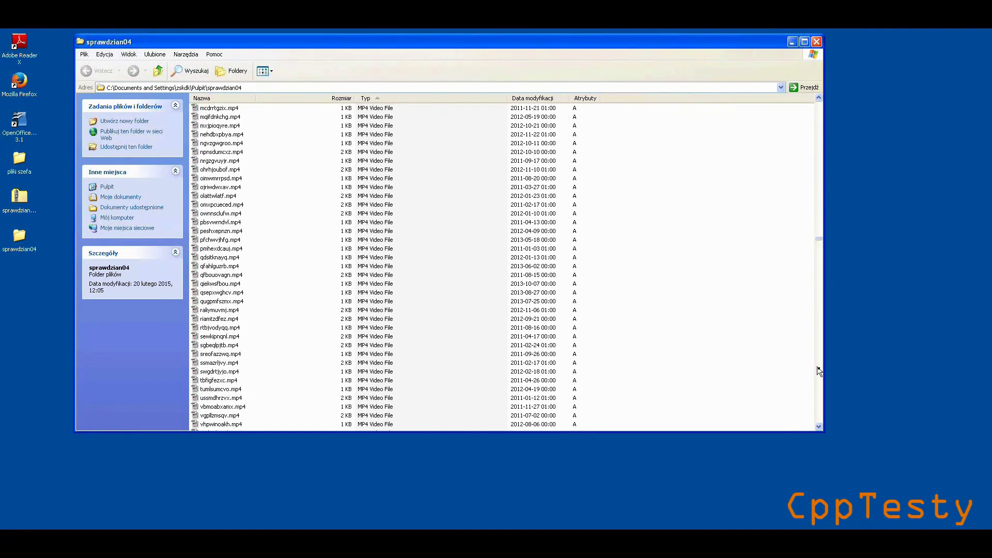
Check the MPEG Layer 3 Audio File group and continue to the start of the bitmap images
left_click(819, 371)
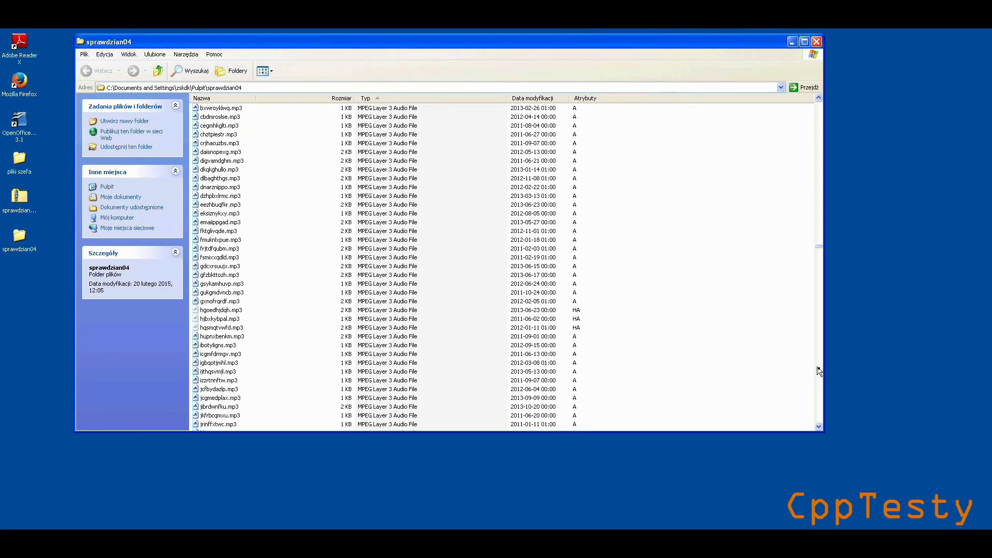
left_click(819, 371)
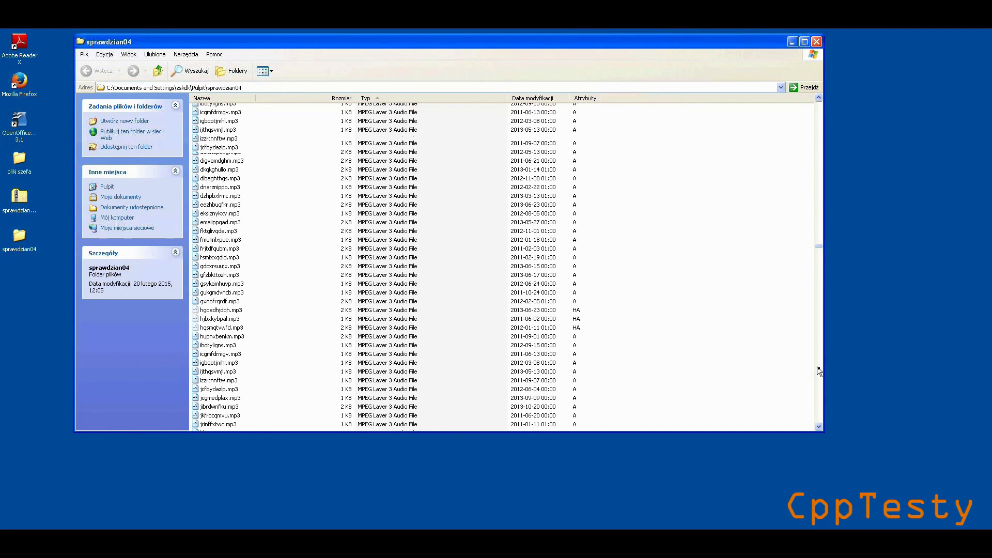
left_click(819, 371)
left_click(818, 371)
left_click(818, 371)
left_click(818, 371)
left_click(818, 371)
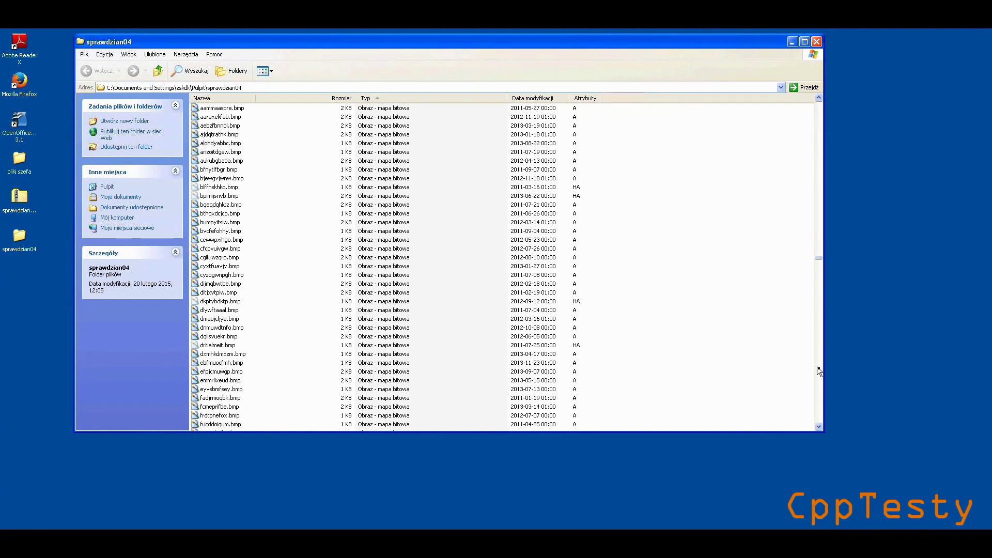
Look through the image groups sorted by type: the bitmaps, GIF files and JPEG files, down to the PNG images
left_click(818, 371)
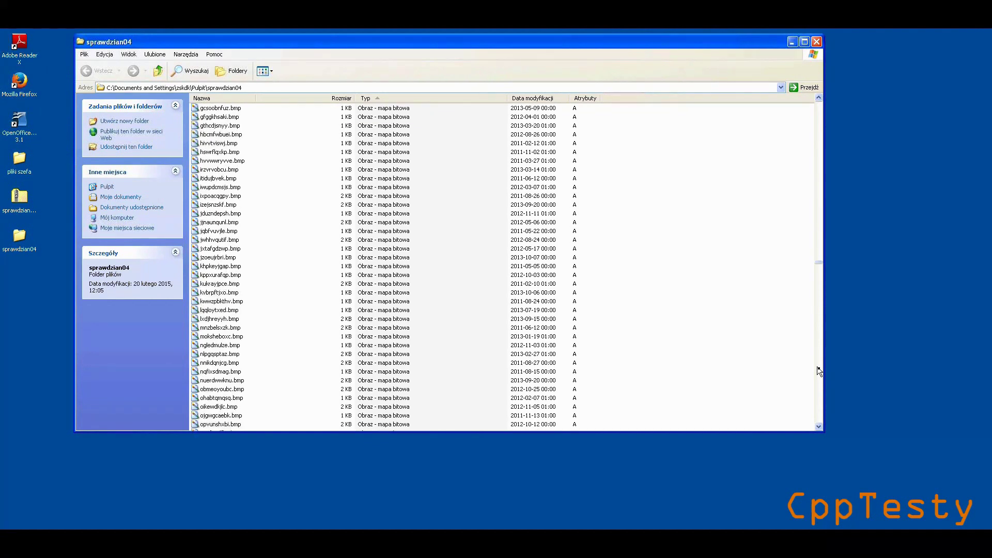
left_click(818, 371)
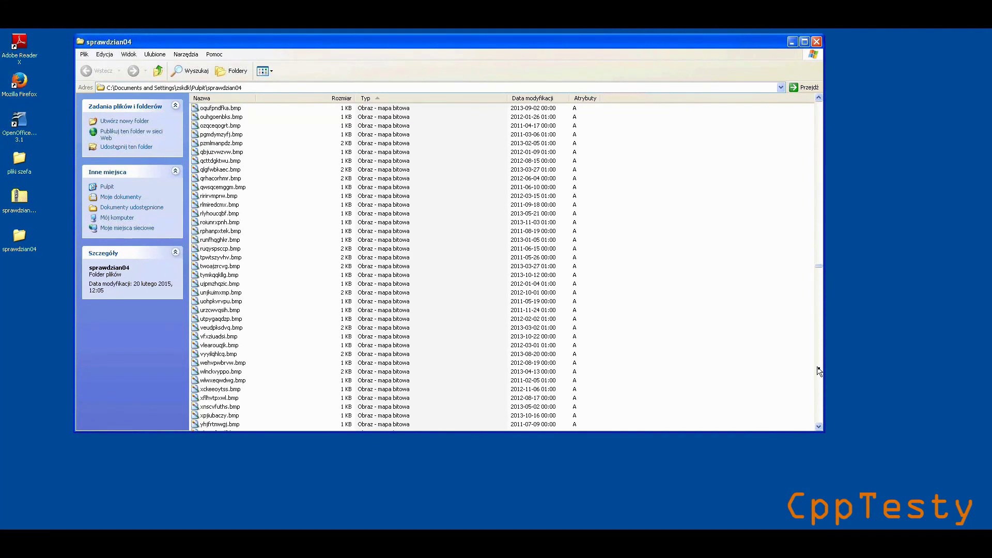
left_click(819, 371)
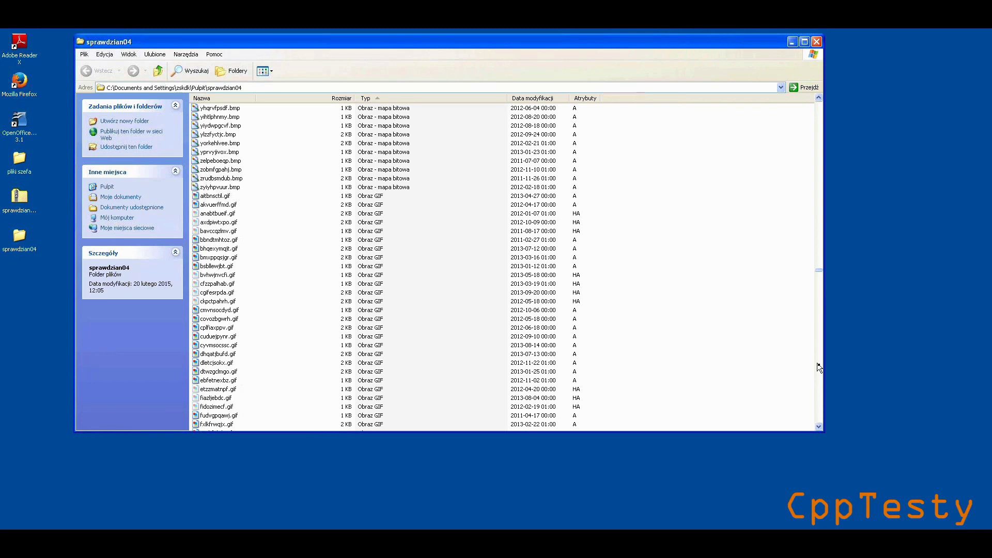
scroll(819, 367, "down", 20)
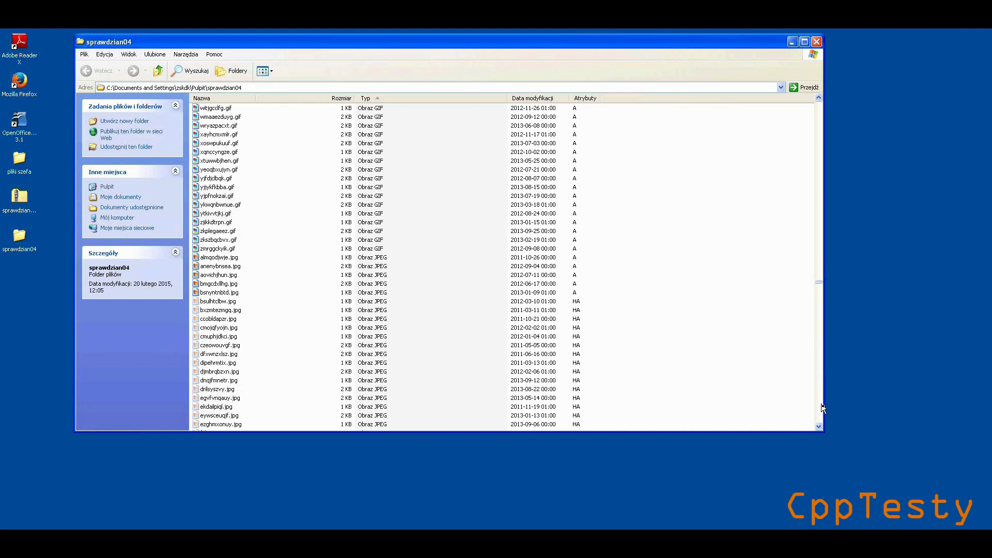
scroll(821, 410, "down", 1)
scroll(821, 410, "down", 10)
scroll(821, 409, "down", 10)
scroll(821, 410, "down", 10)
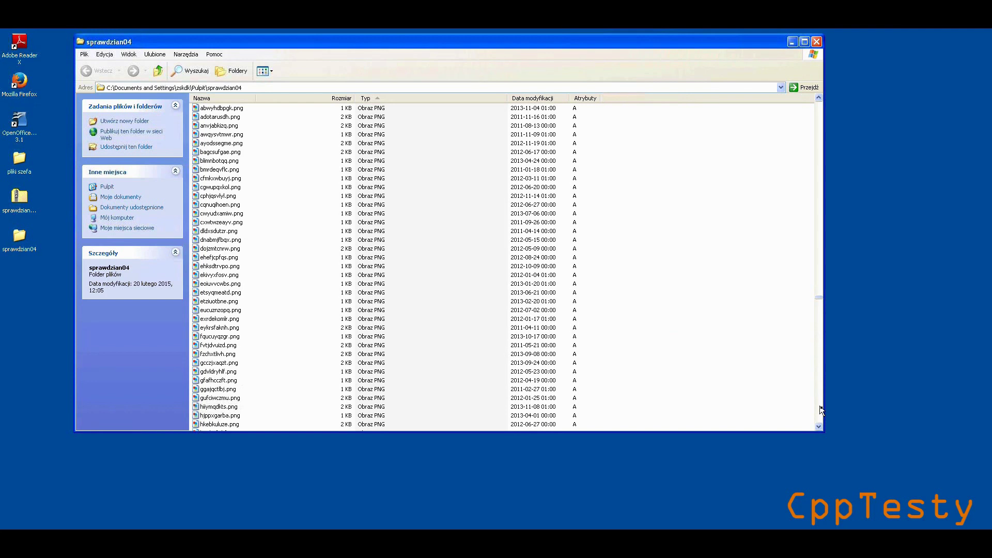
Review the PNG images, MS-DOS batch files and PowerPoint presentations down to the first QuickTime video files
scroll(821, 410, "down", 15)
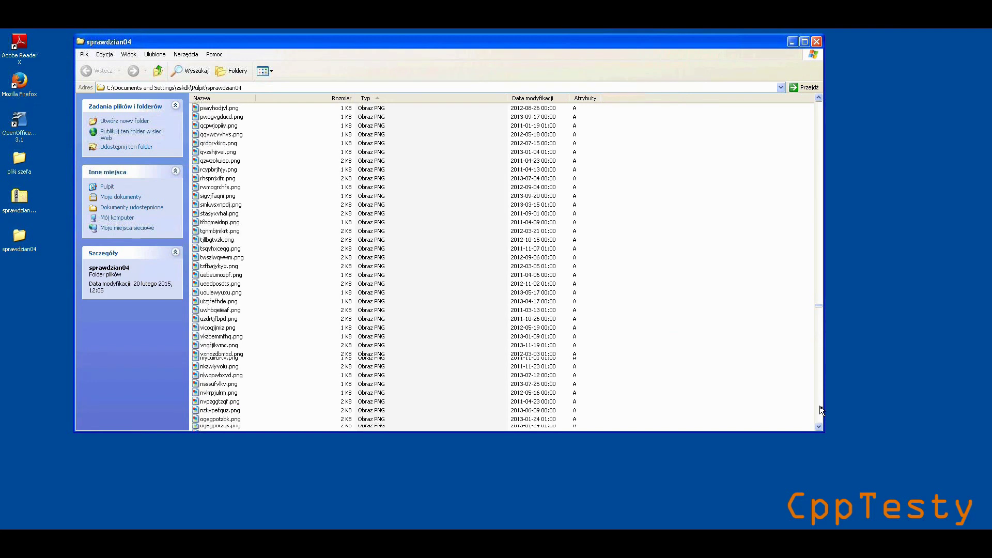
scroll(821, 410, "down", 14)
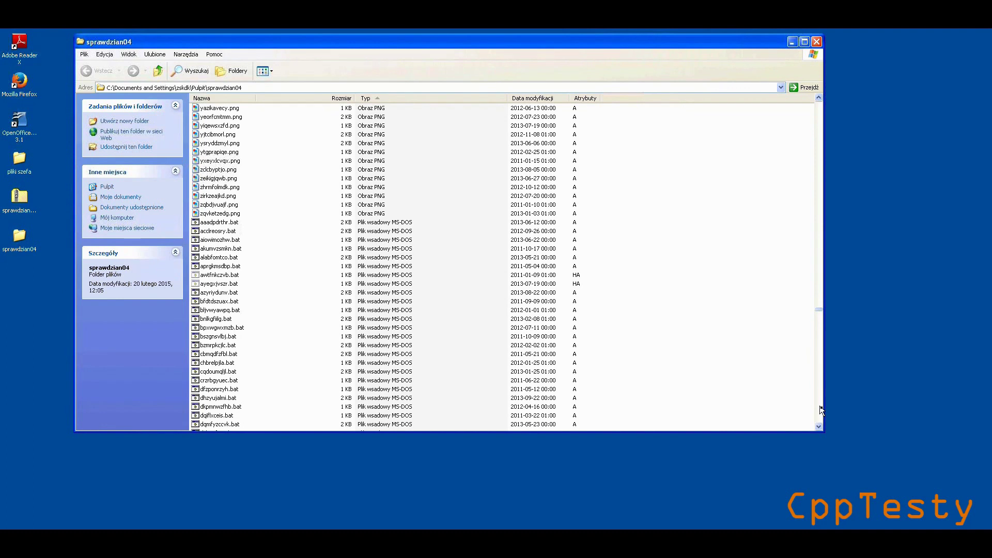
scroll(821, 410, "down", 15)
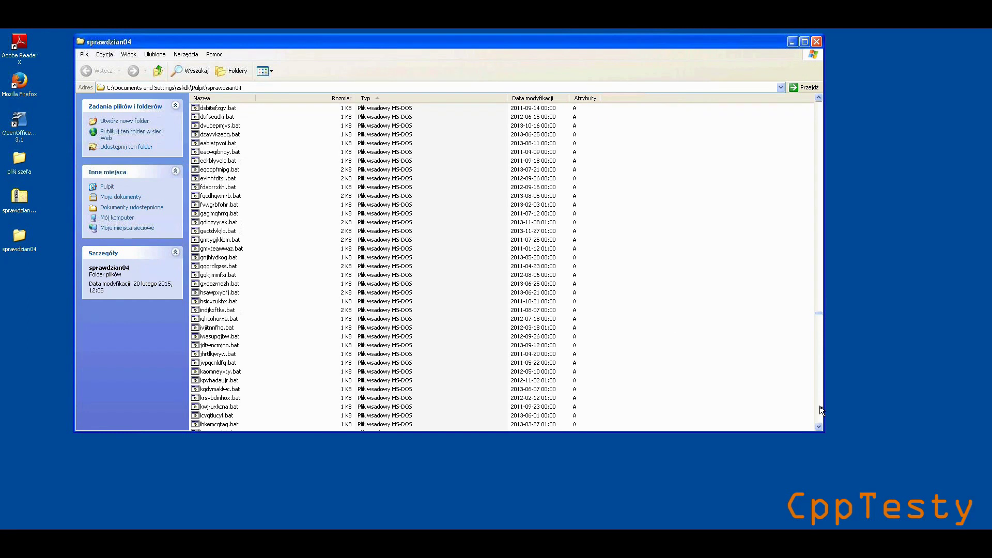
scroll(821, 409, "down", 5)
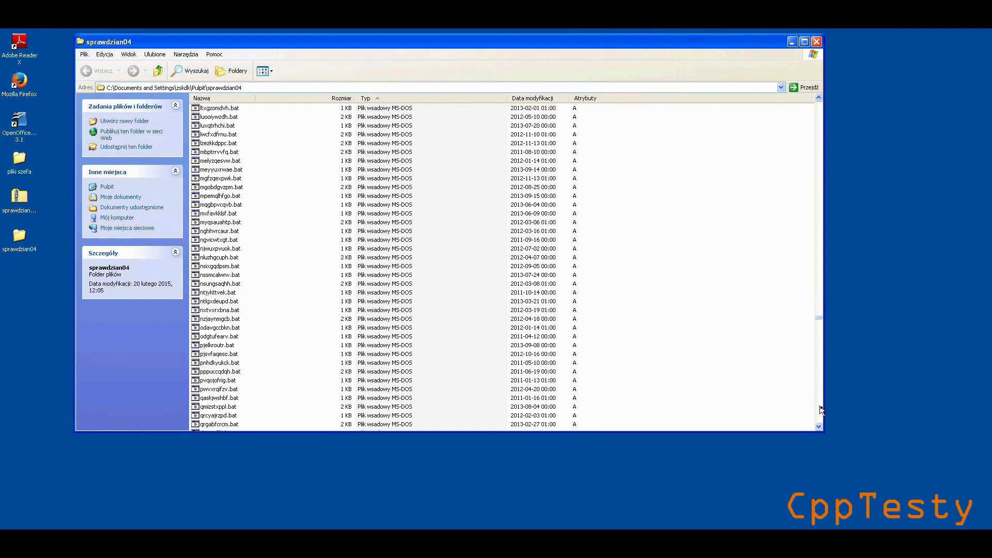
scroll(821, 410, "down", 13)
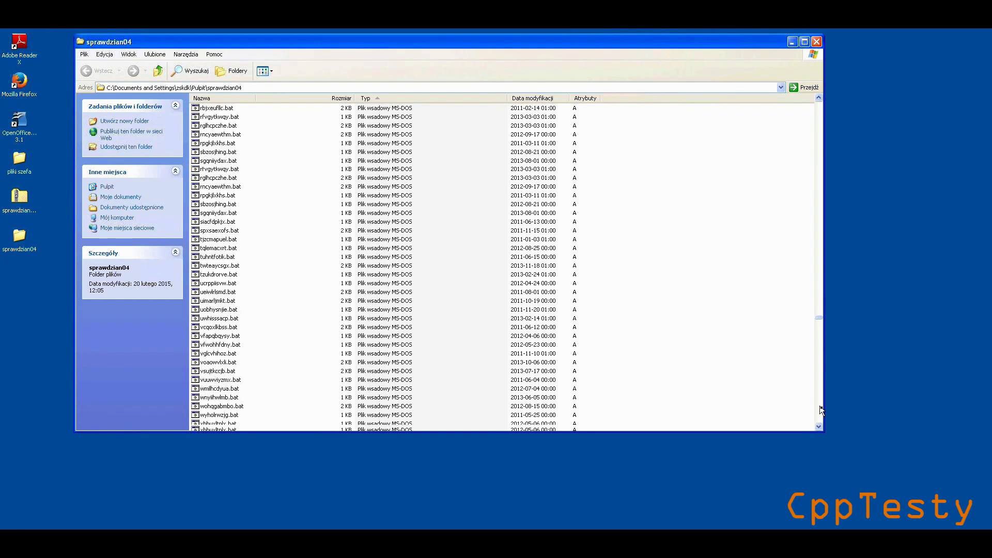
scroll(821, 409, "down", 13)
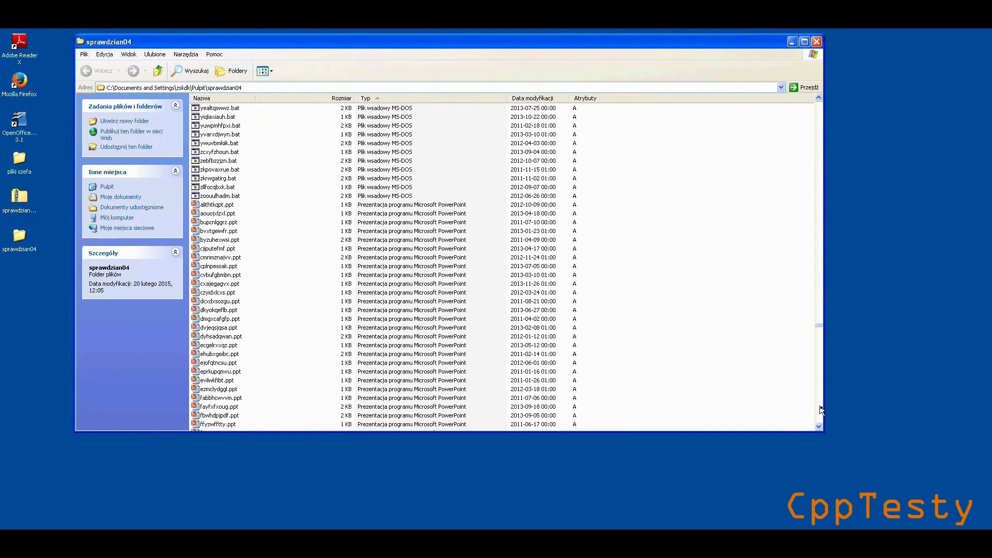
scroll(821, 409, "down", 13)
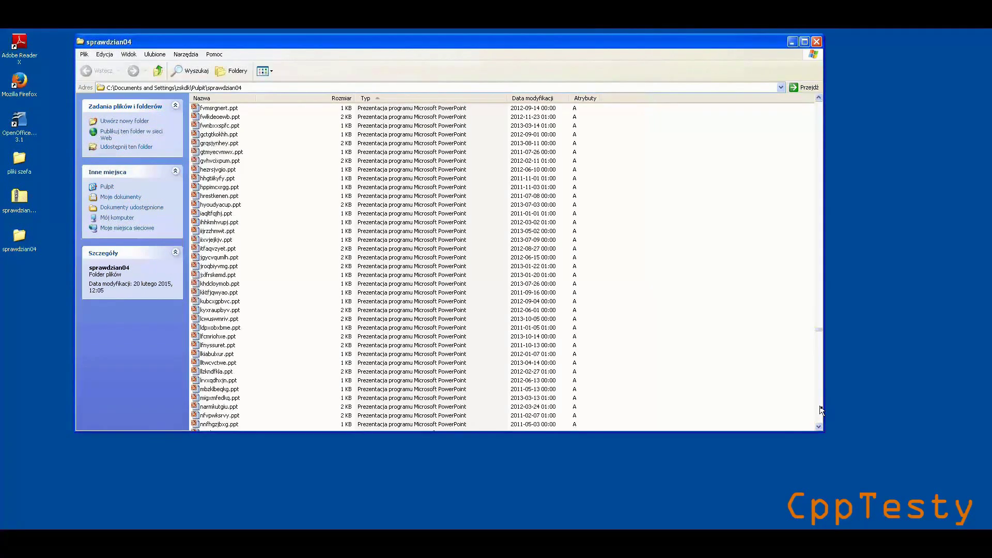
scroll(821, 410, "down", 13)
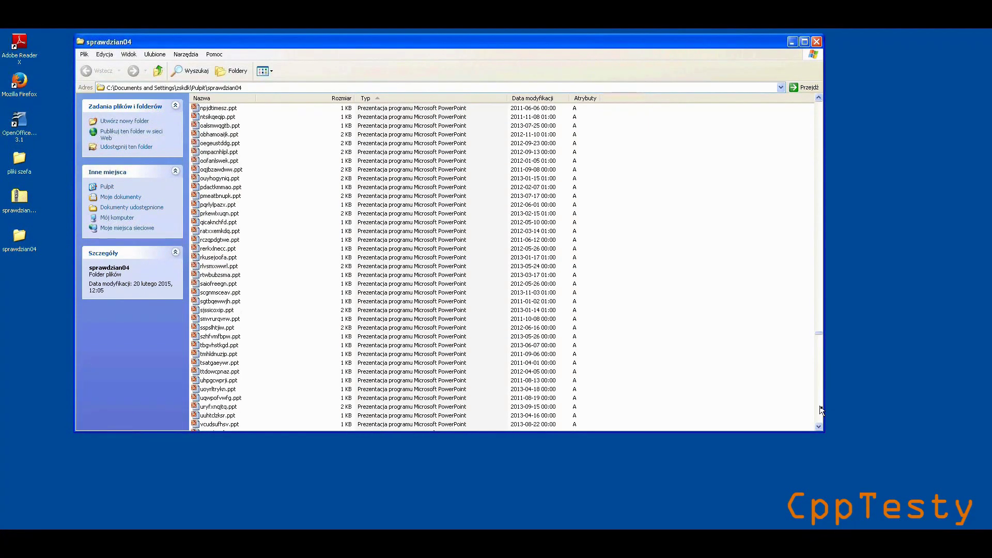
scroll(820, 409, "down", 13)
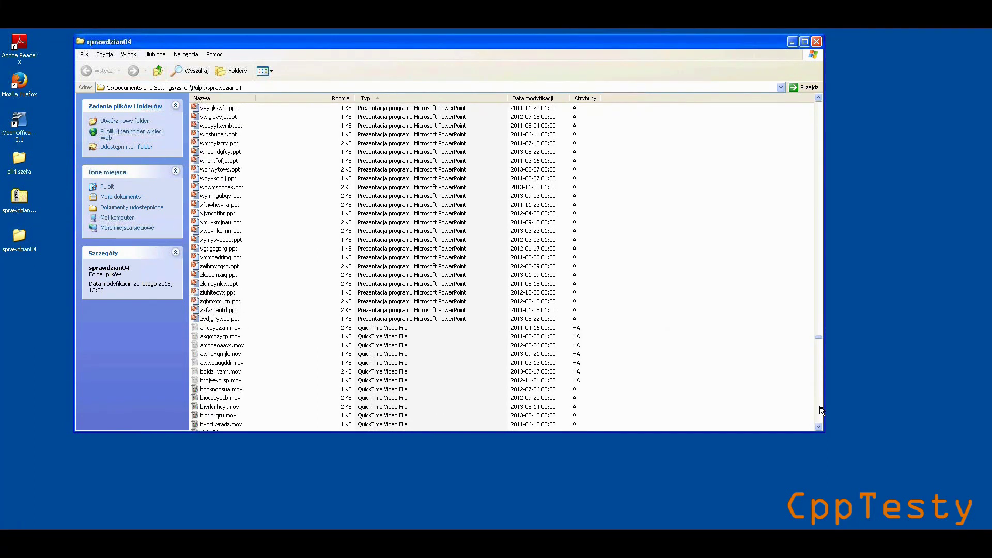
Review the QuickTime video files and formatted RTF text files down to the first configuration settings files
scroll(821, 409, "down", 15)
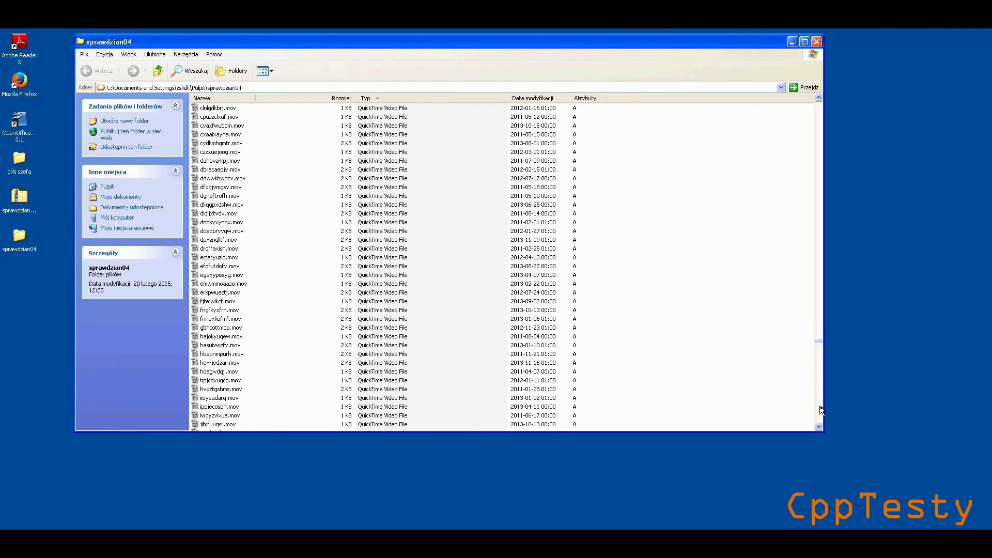
scroll(821, 410, "down", 20)
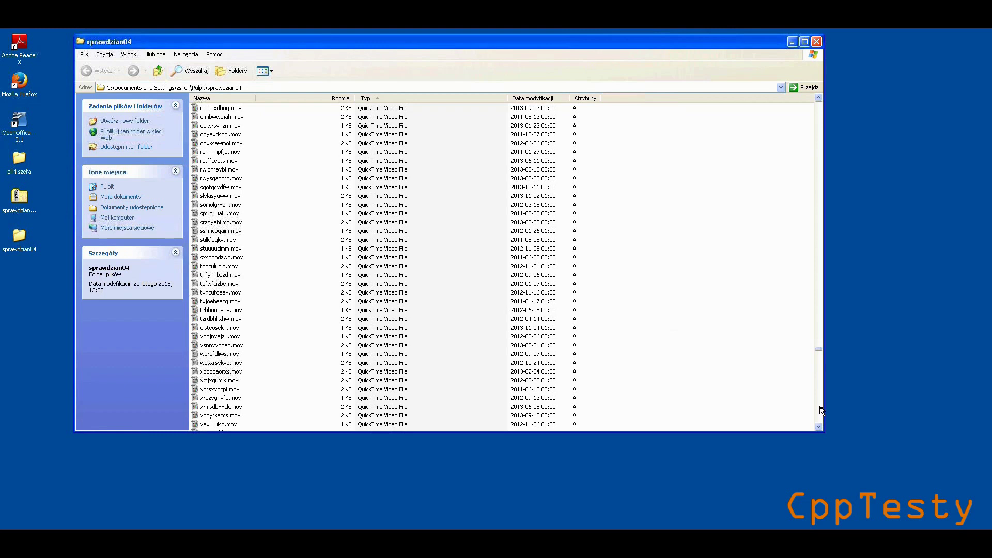
left_click(820, 410)
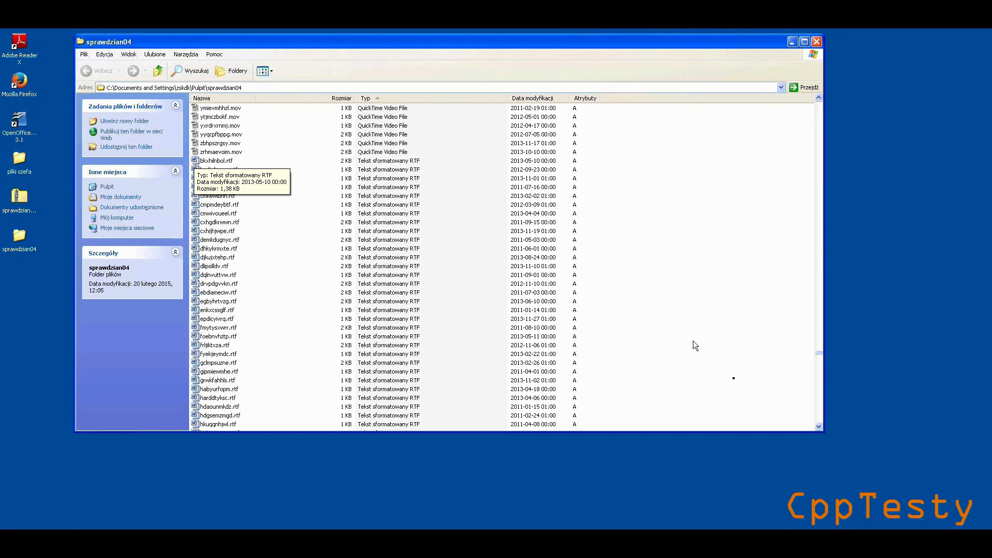
left_click(819, 416)
left_click(820, 416)
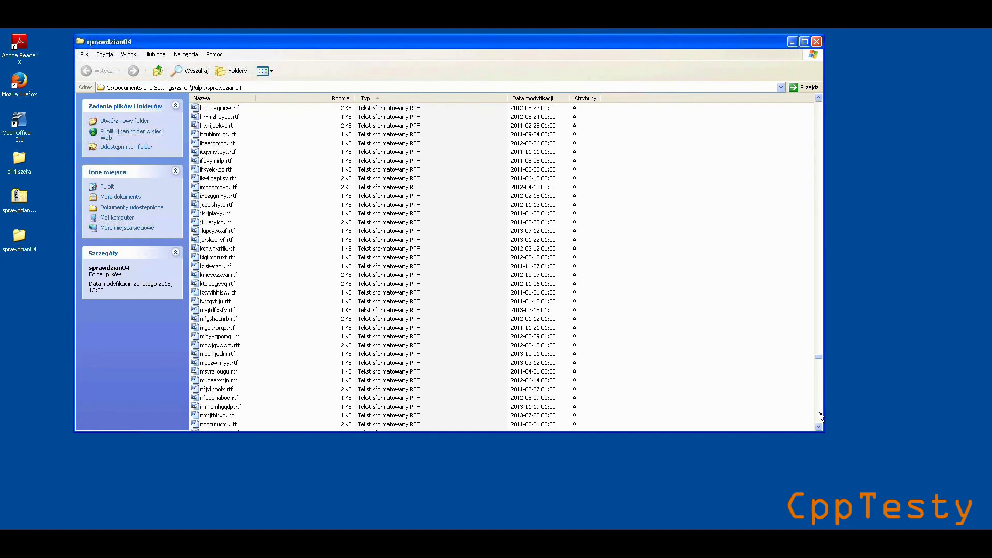
left_click(821, 416)
left_click(820, 415)
left_click(821, 415)
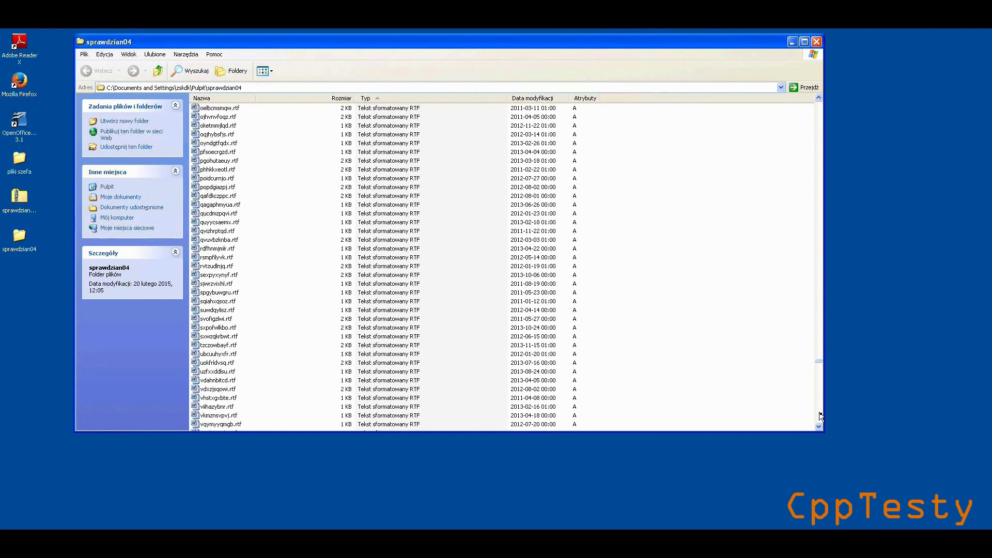
left_click(821, 416)
left_click(820, 416)
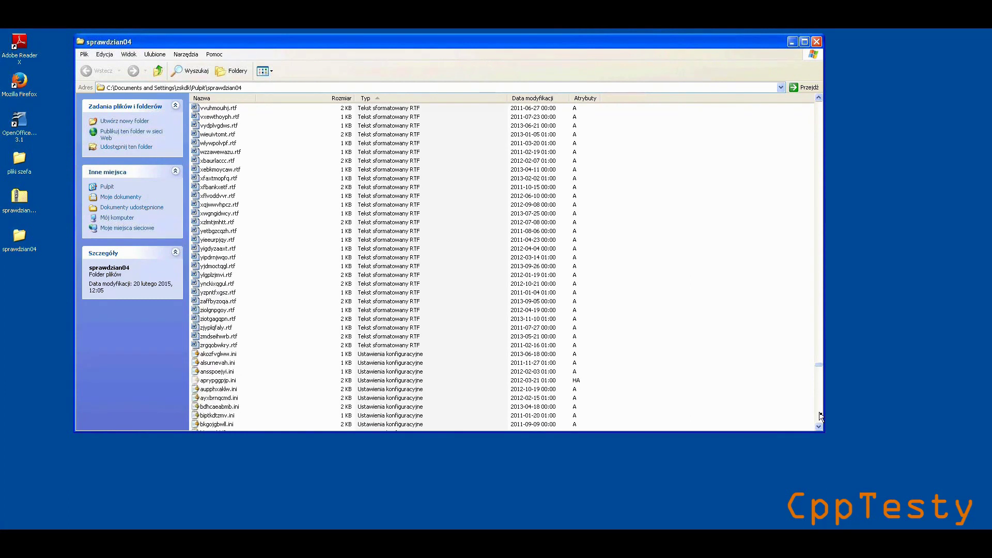
Look through the configuration settings (.ini) group and on into the Windows Media Audio files
left_click(820, 416)
left_click(821, 416)
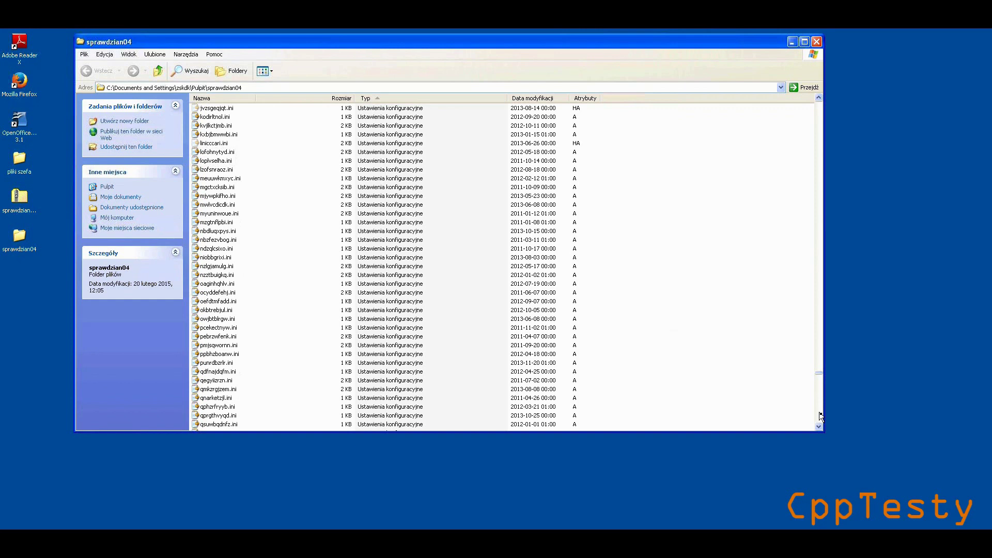
left_click(821, 416)
left_click(820, 416)
left_click(820, 416)
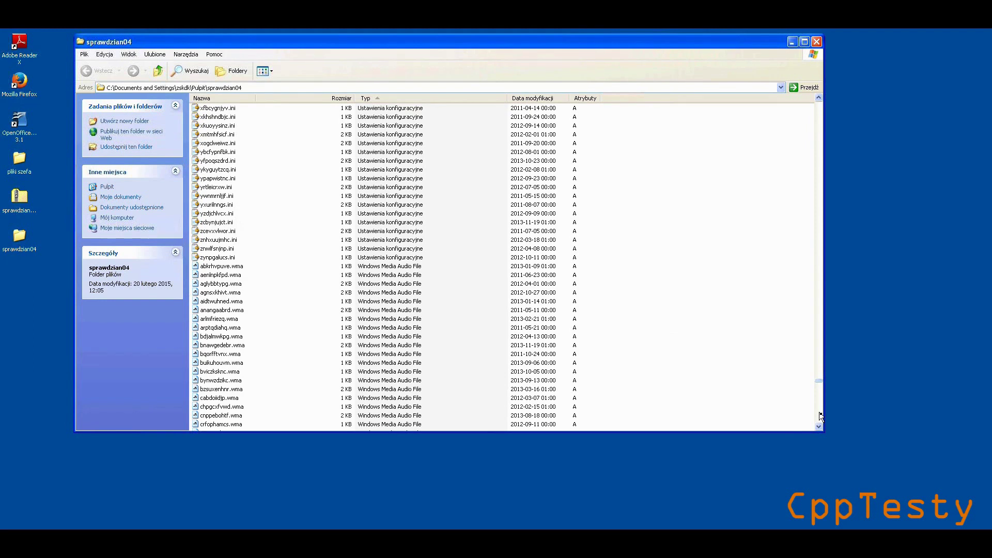
left_click(821, 416)
left_click(820, 416)
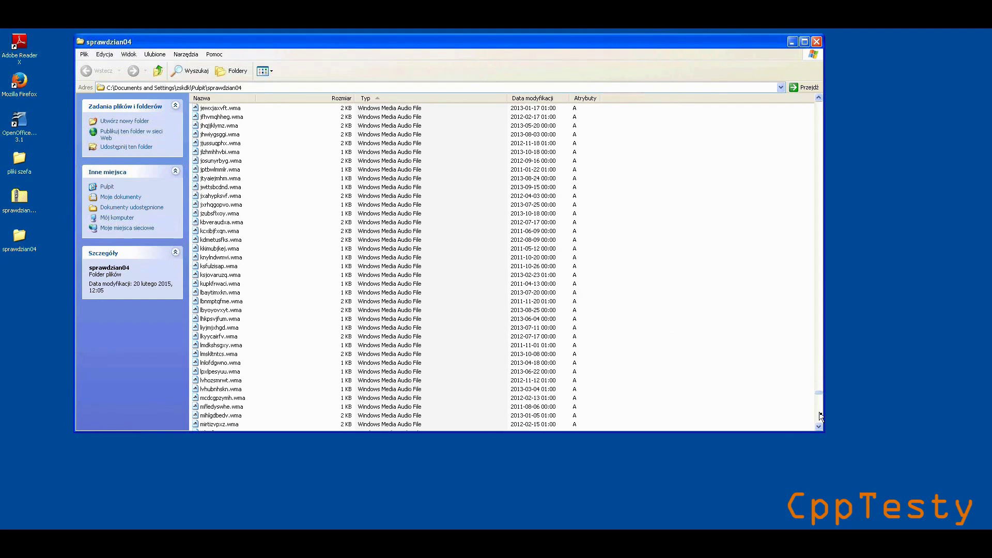
Examine the remaining Windows Media Audio files and the Windows Media Video group near the end of the list
left_click(821, 415)
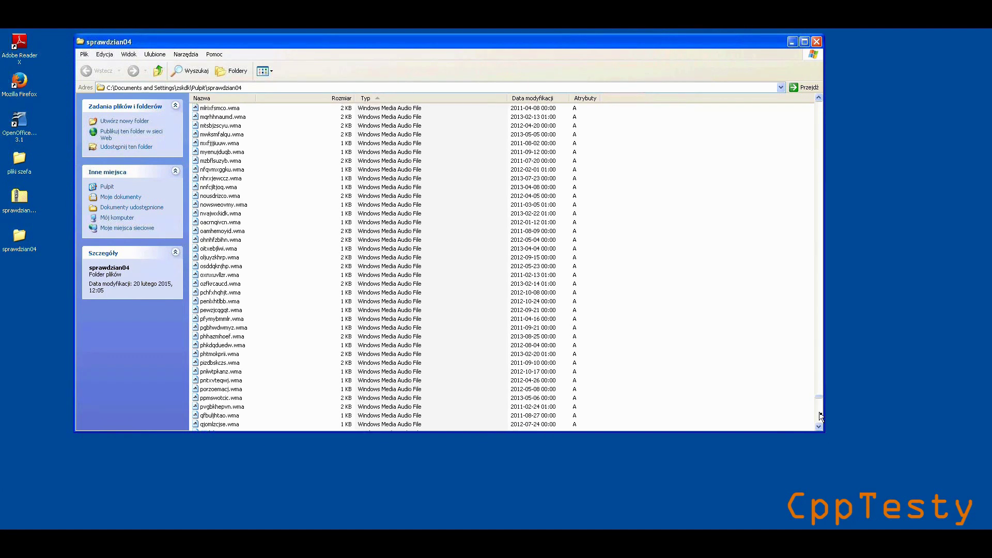
left_click(821, 416)
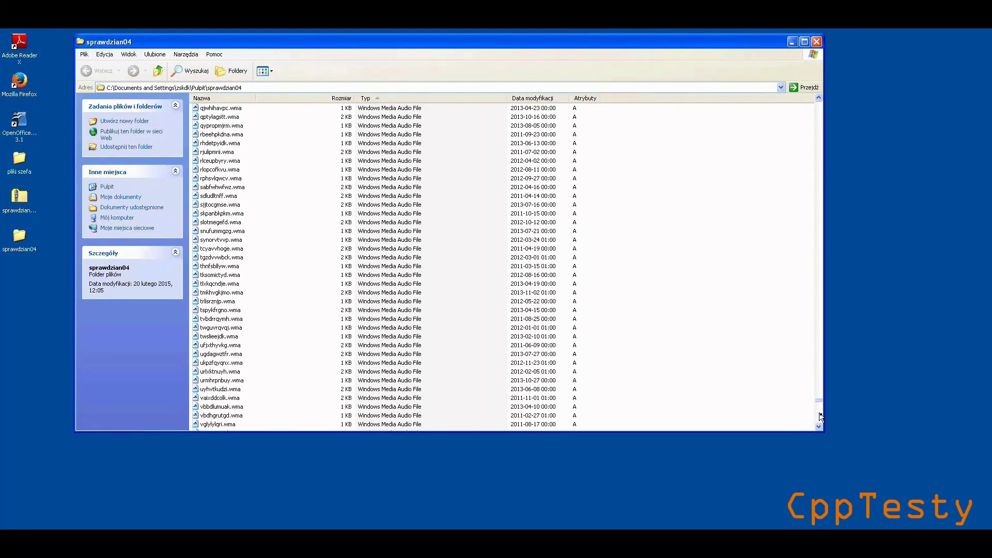
left_click(820, 416)
left_click(820, 418)
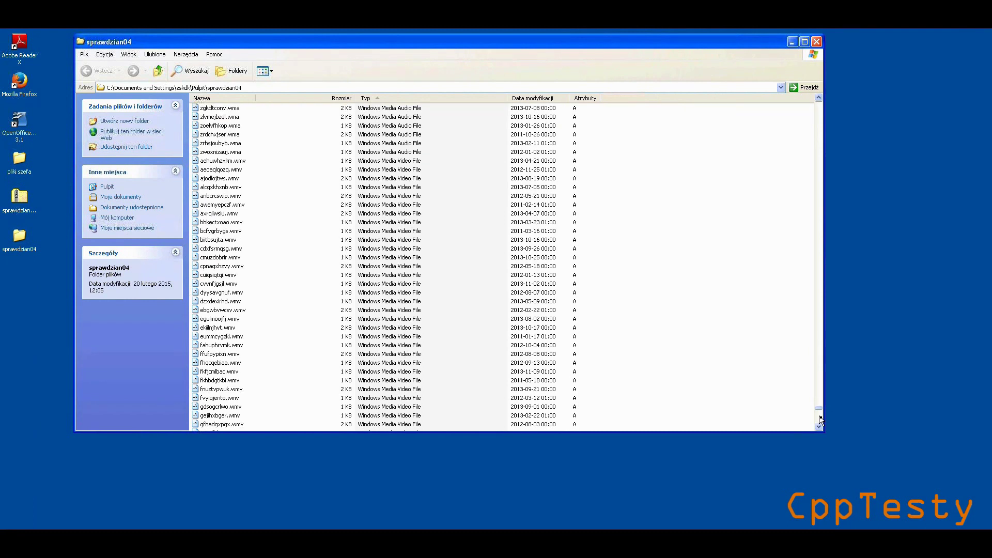
left_click(820, 422)
left_click(820, 424)
left_click(820, 424)
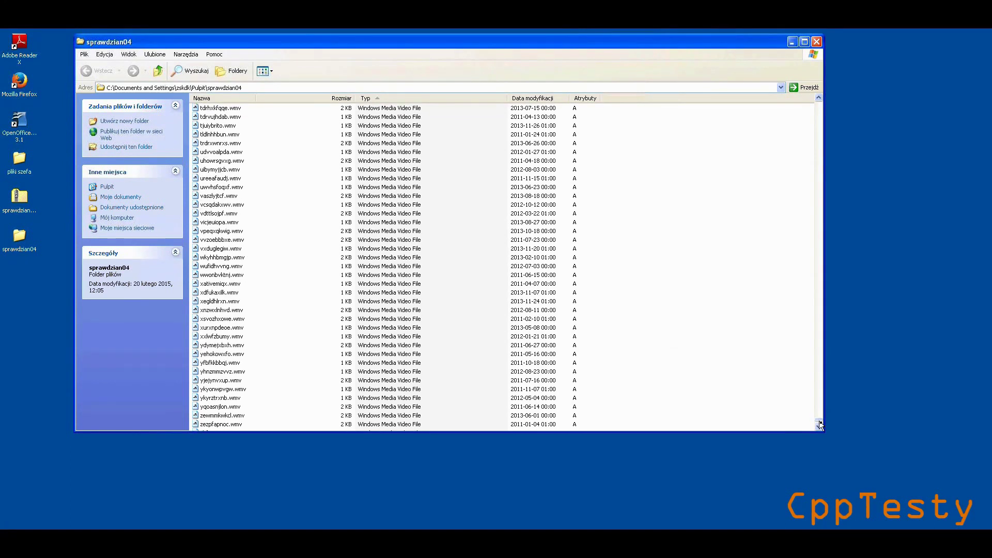
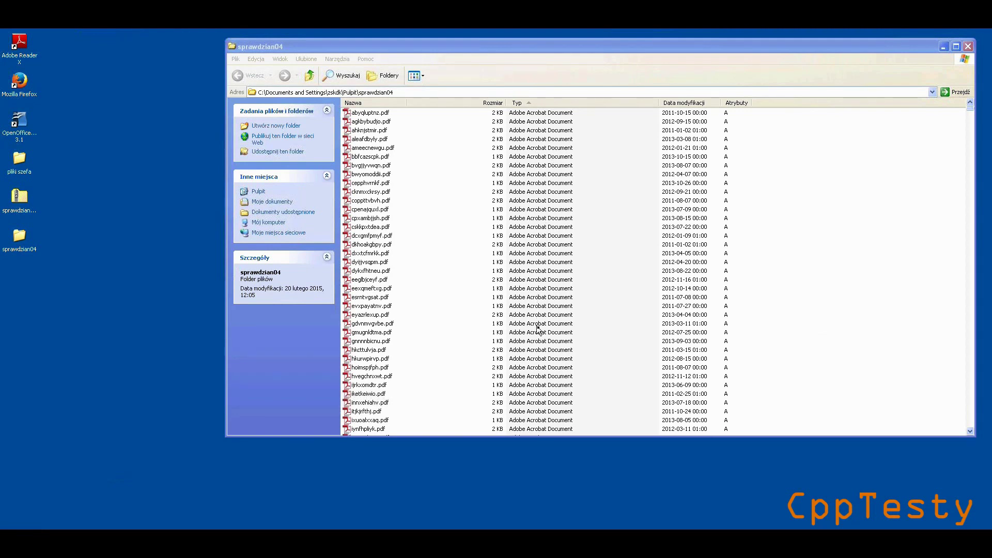
Select the first AVI Video File, aafvfdbkzh.avi, in the sprawdzian04 list sorted by type
left_click(972, 401)
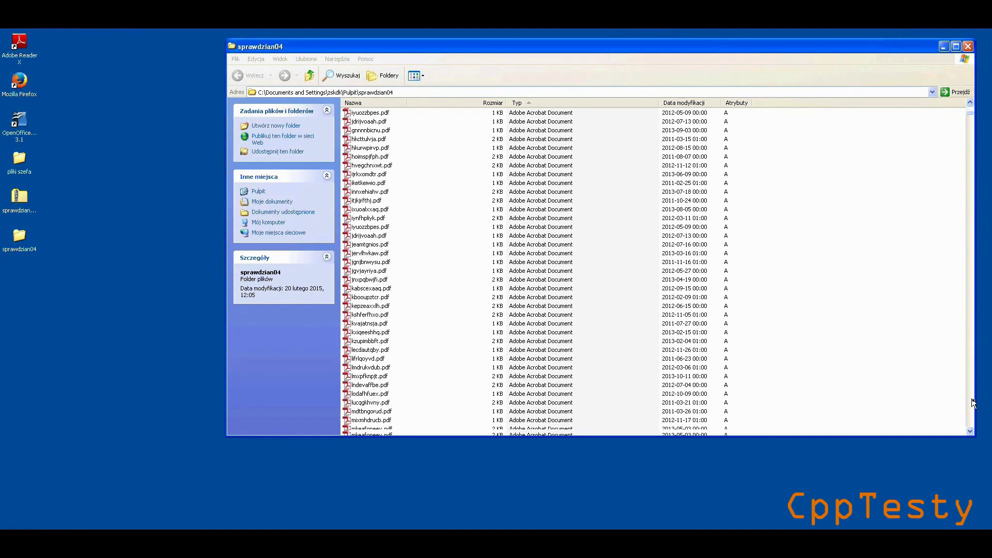
left_click(972, 401)
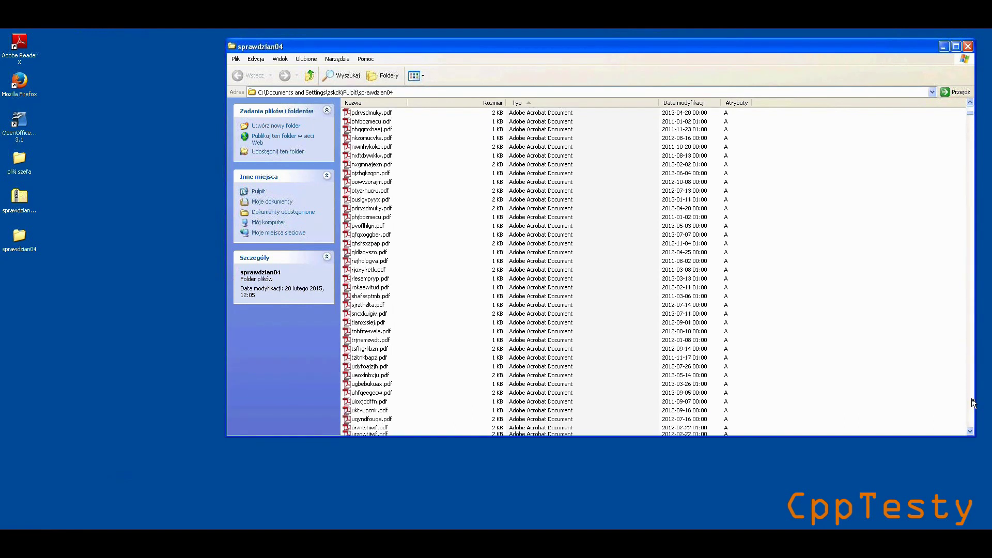
left_click(972, 402)
left_click(972, 402)
left_click(972, 402)
left_click(972, 402)
left_click(972, 402)
left_click(972, 402)
left_click(972, 402)
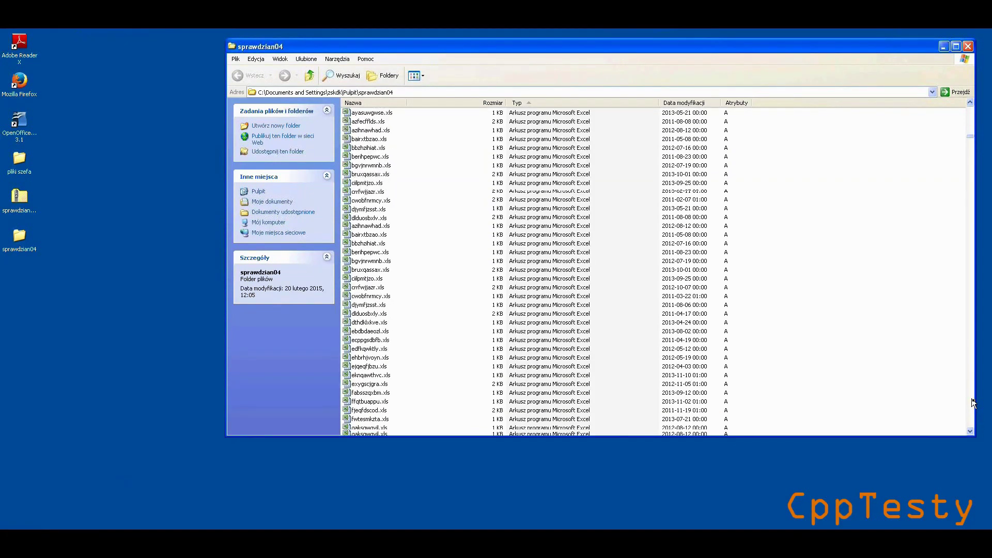
left_click(971, 402)
left_click(971, 402)
left_click(972, 402)
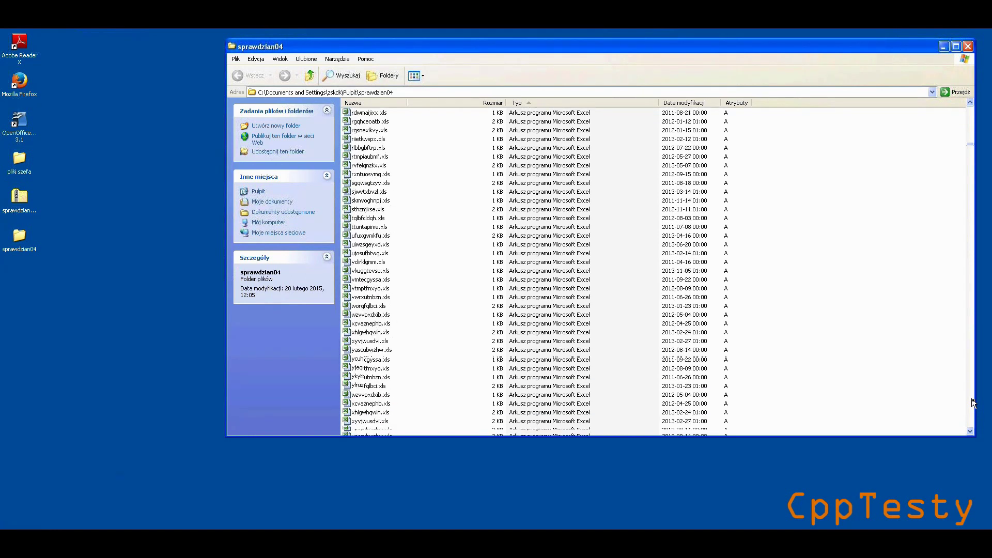
left_click(972, 402)
left_click(972, 402)
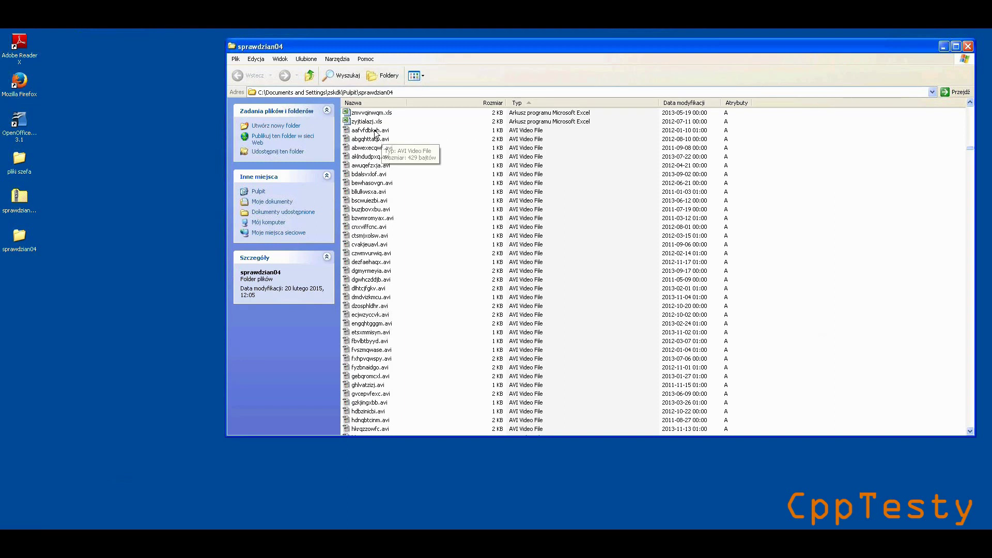
left_click(374, 131)
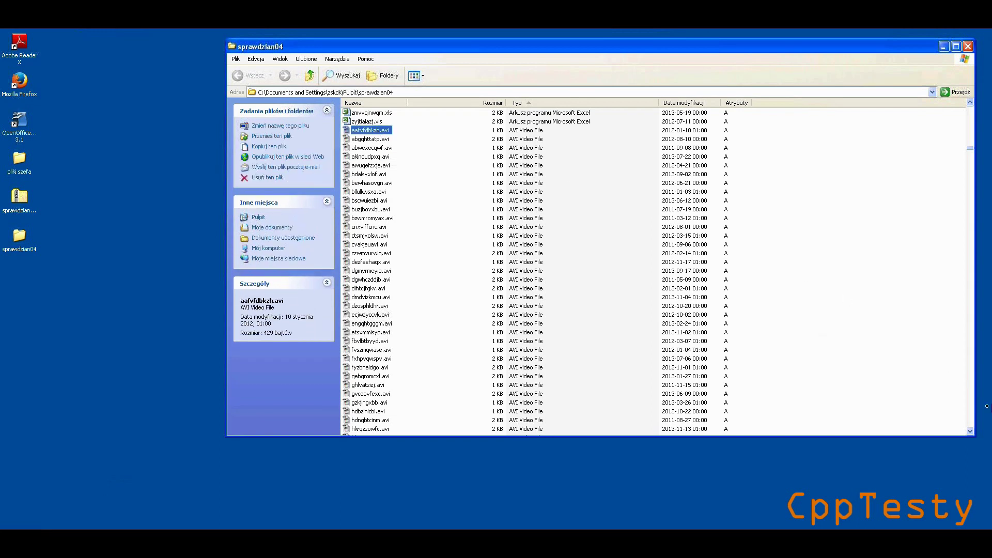
Extend the selection through the last AVI file, zxoovsvvpr.avi, and copy all the selected AVI files
left_click(970, 418)
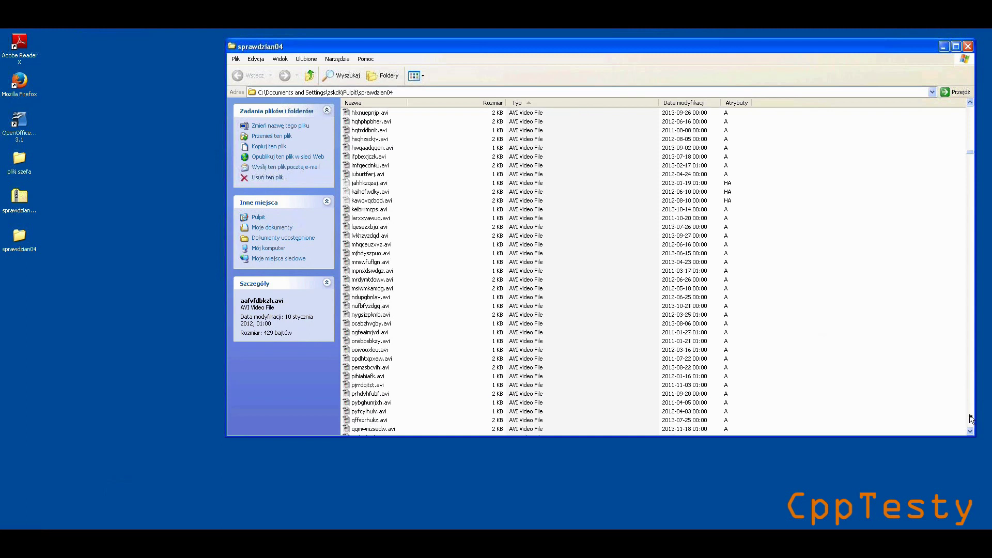
left_click(971, 418)
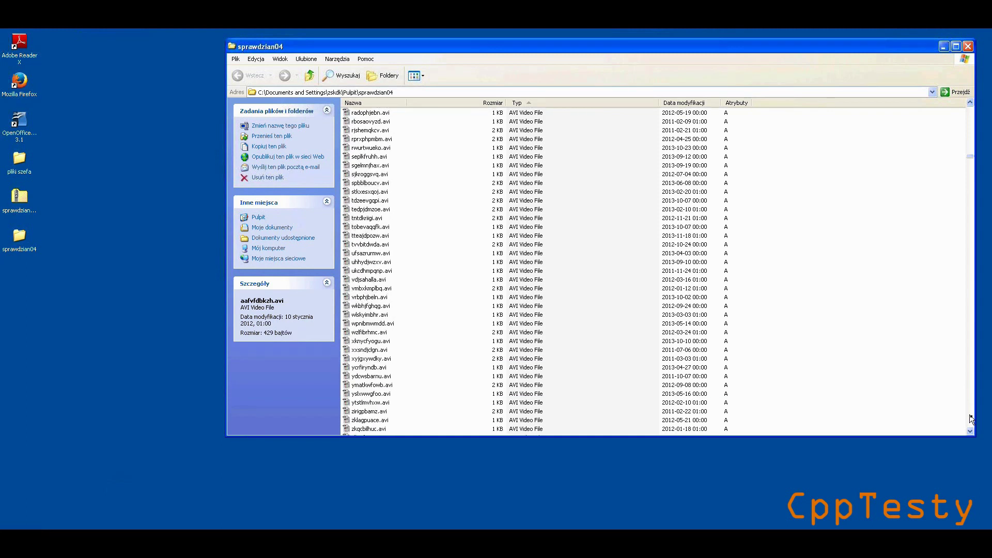
left_click(970, 418)
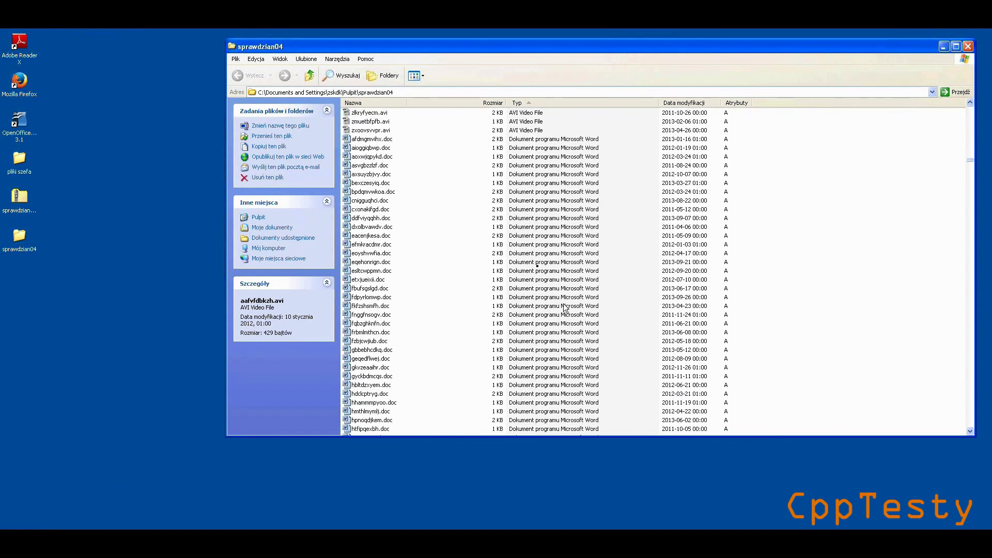
left_click(375, 130, "shift")
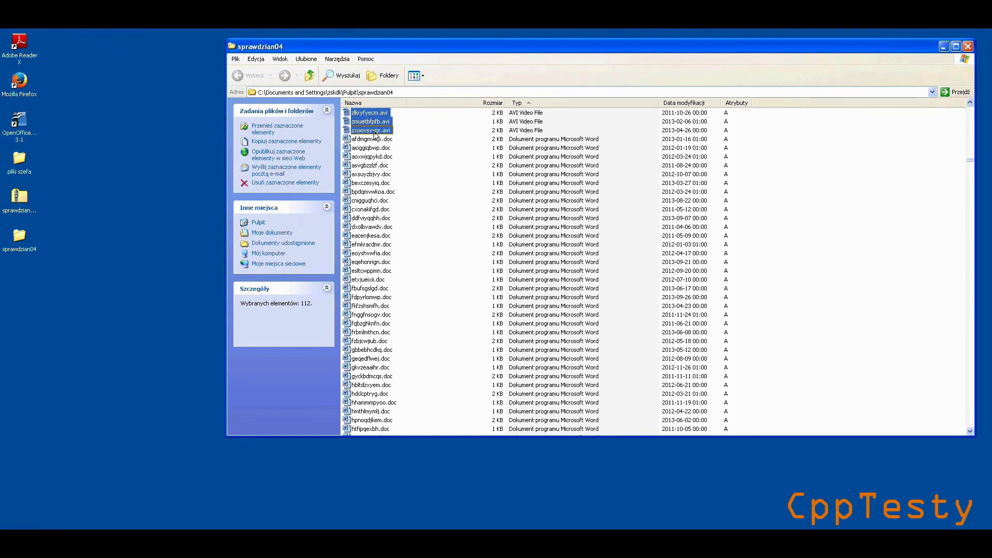
right_click(375, 134)
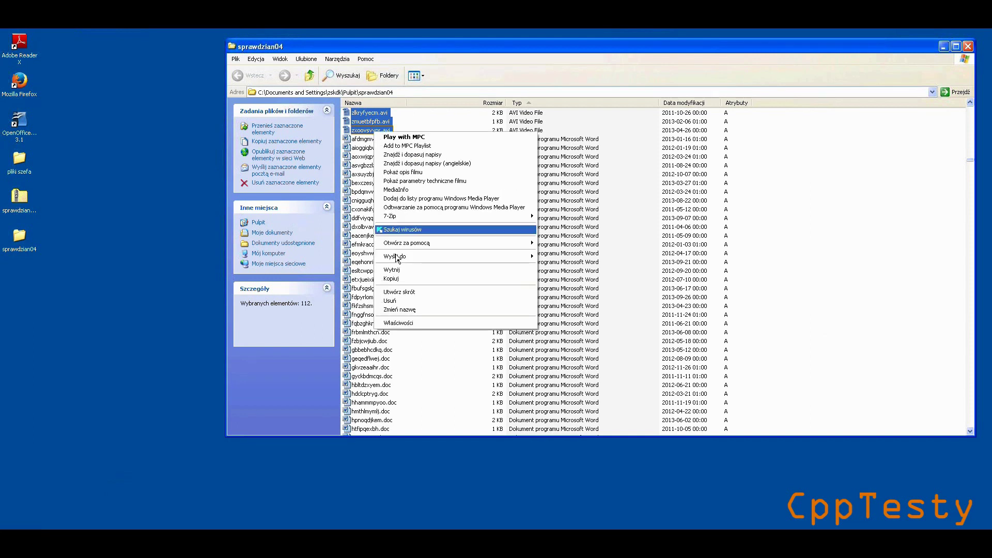
left_click(399, 279)
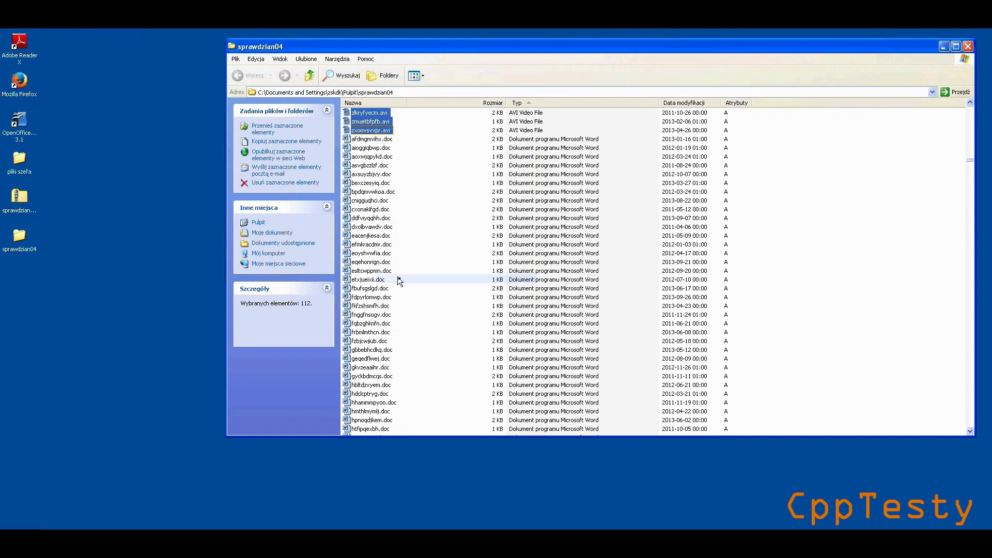
Open the pliki szefa folder, widen its name column and paste the copied AVI files there
double_click(19, 162)
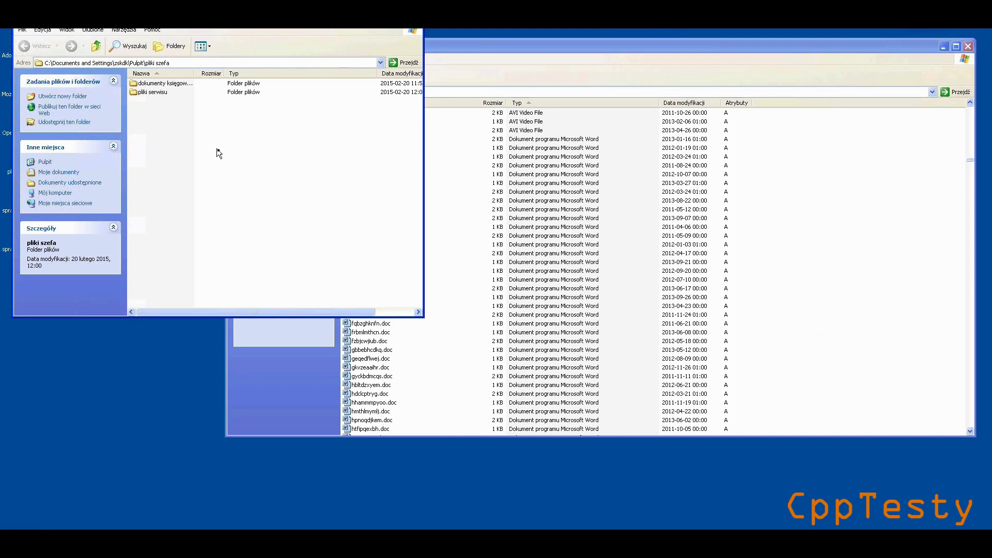
left_click_drag(193, 75, 215, 79)
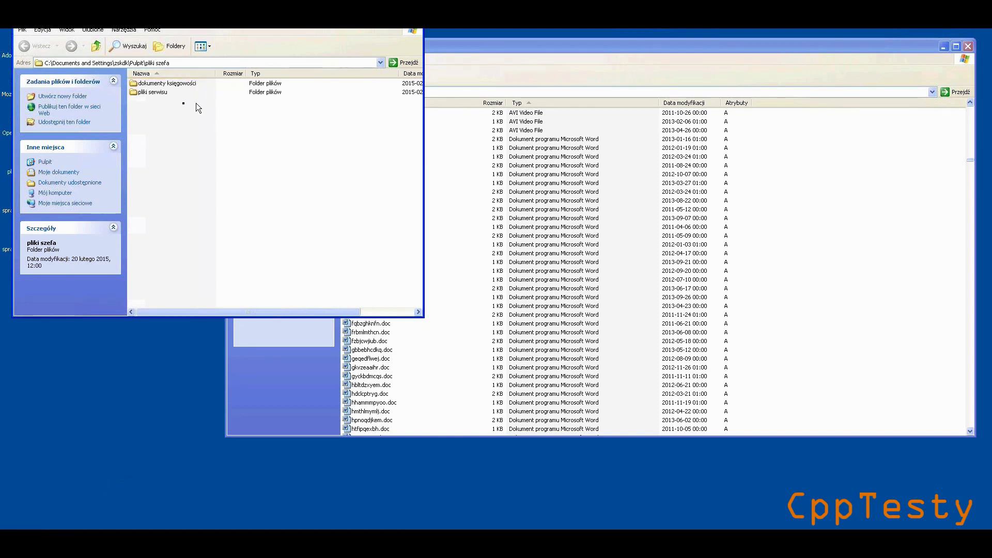
right_click(213, 182)
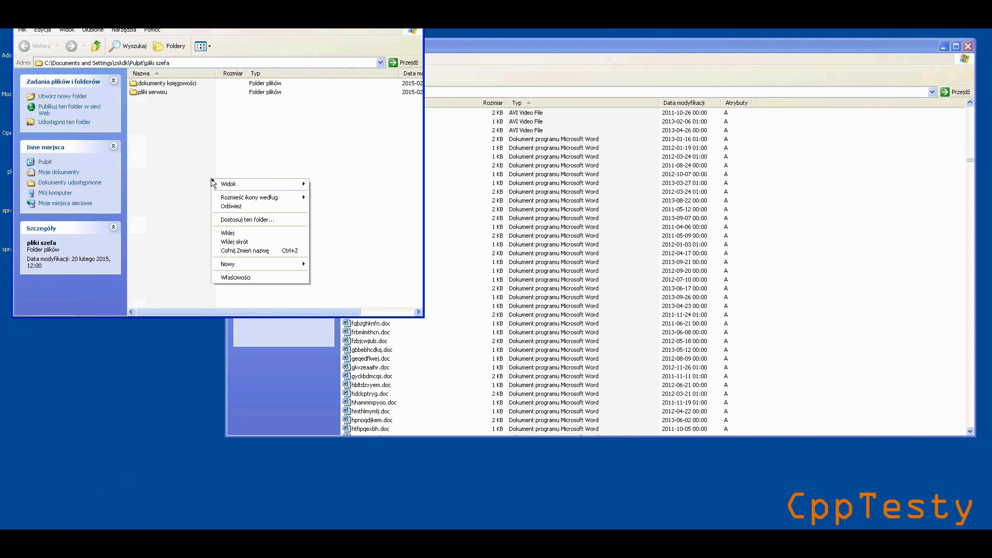
left_click(233, 237)
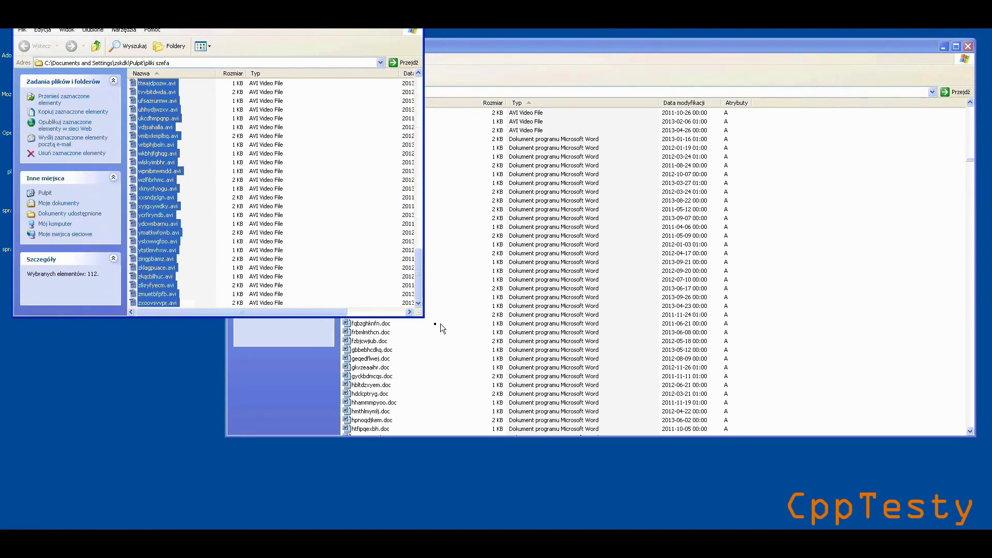
Enlarge the pliki szefa window, move it fully into view and return to the start of its file list
left_click_drag(420, 315, 486, 484)
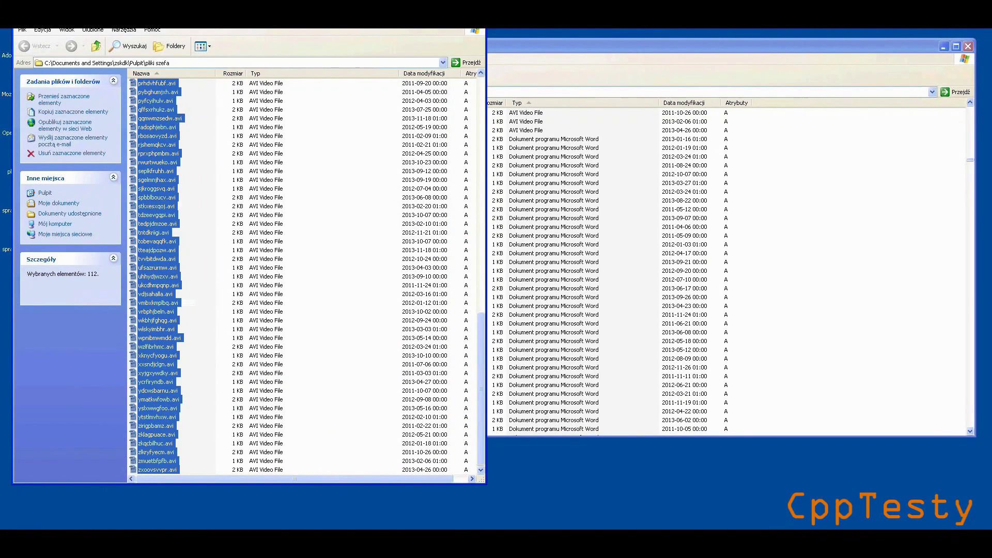
left_click_drag(330, 16, 347, 47)
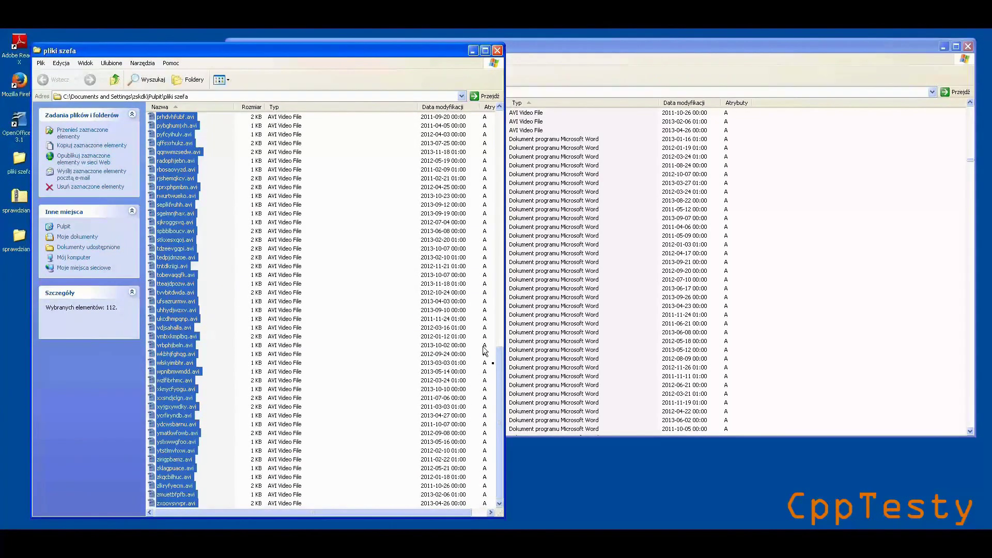
left_click_drag(496, 367, 497, 337)
left_click_drag(501, 196, 495, 110)
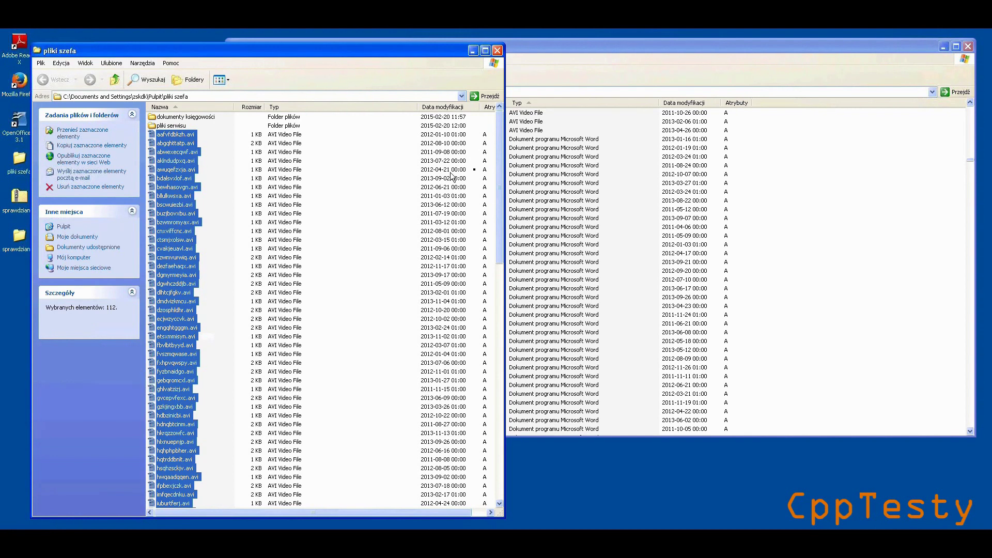
Open the properties of the selected AVI files in pliki szefa to check their combined size
mouse_move(499, 172)
left_mouse_down()
mouse_move(499, 408)
mouse_move(499, 173)
left_mouse_up()
left_click_drag(498, 513, 506, 498)
left_click_drag(496, 379, 496, 144)
right_click(168, 153)
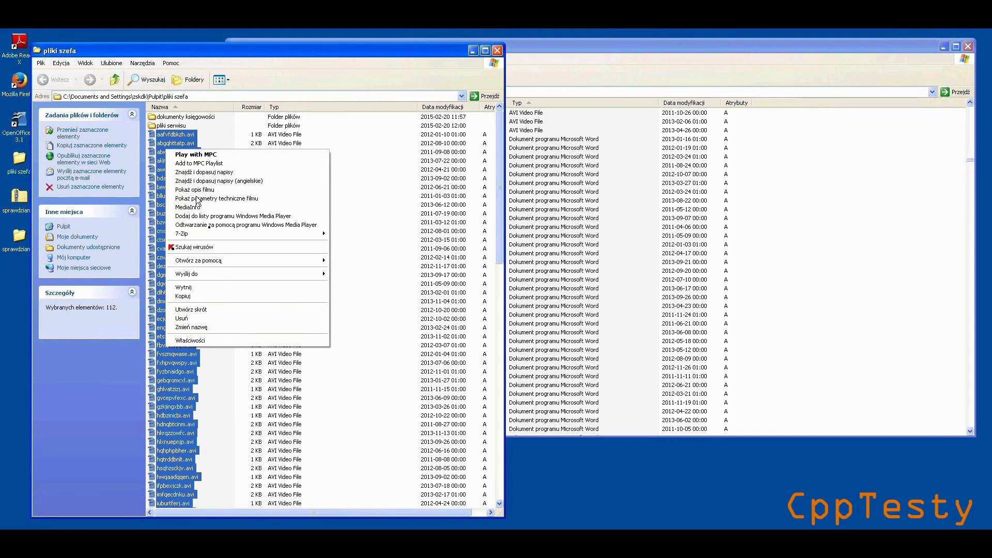
left_click(204, 341)
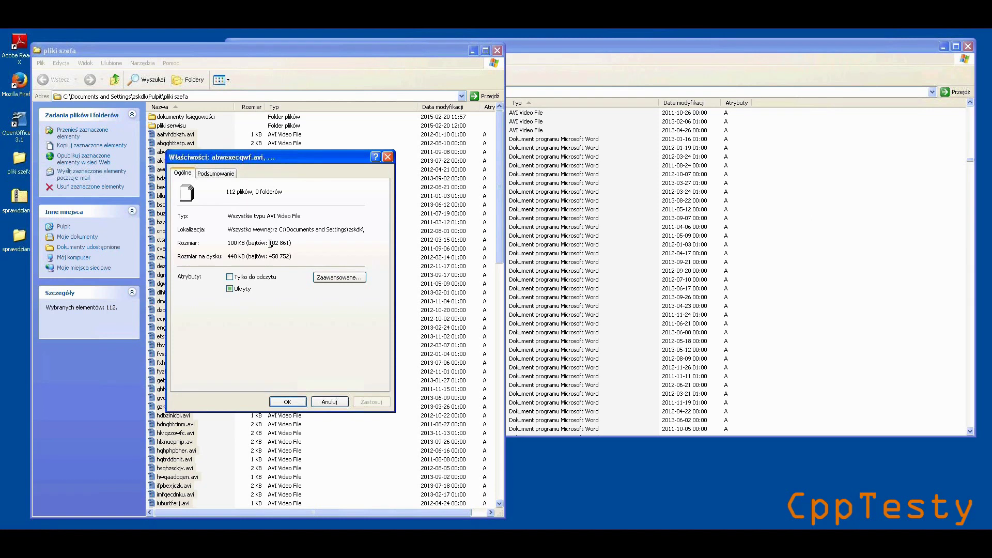
Check the combined size in bytes of the AVI files, close their properties and clear the selection
left_click_drag(269, 243, 291, 241)
left_click(294, 243)
left_click(301, 402)
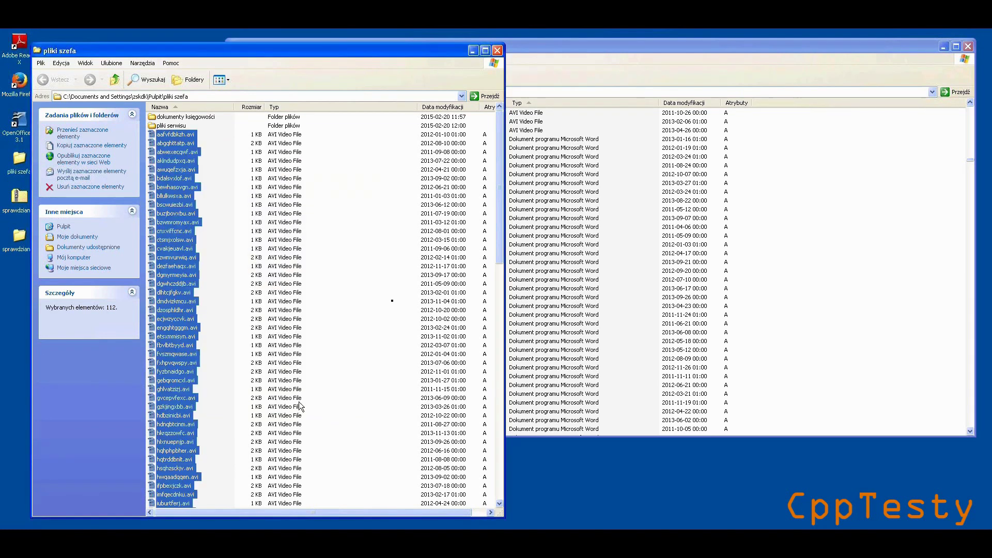
left_click(396, 284)
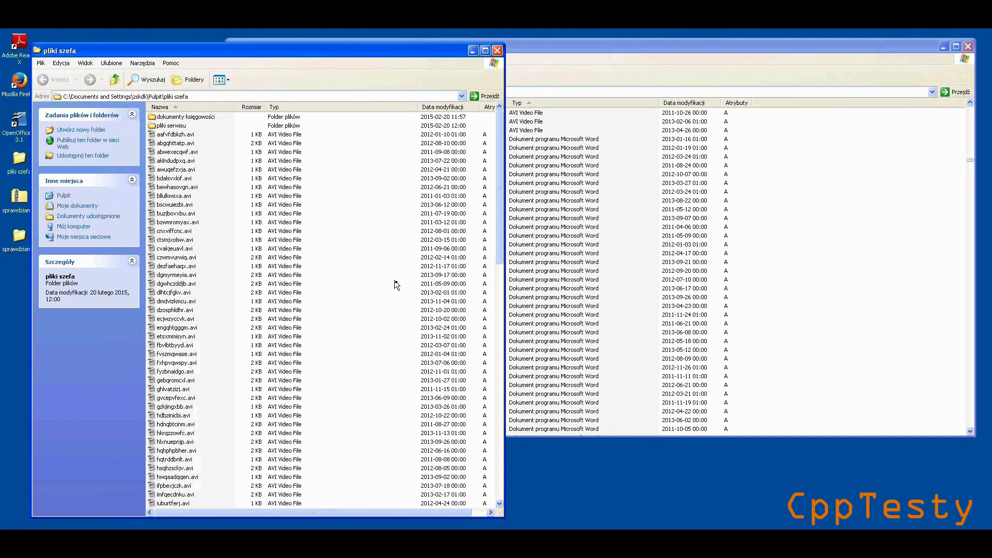
left_click_drag(257, 187, 198, 153)
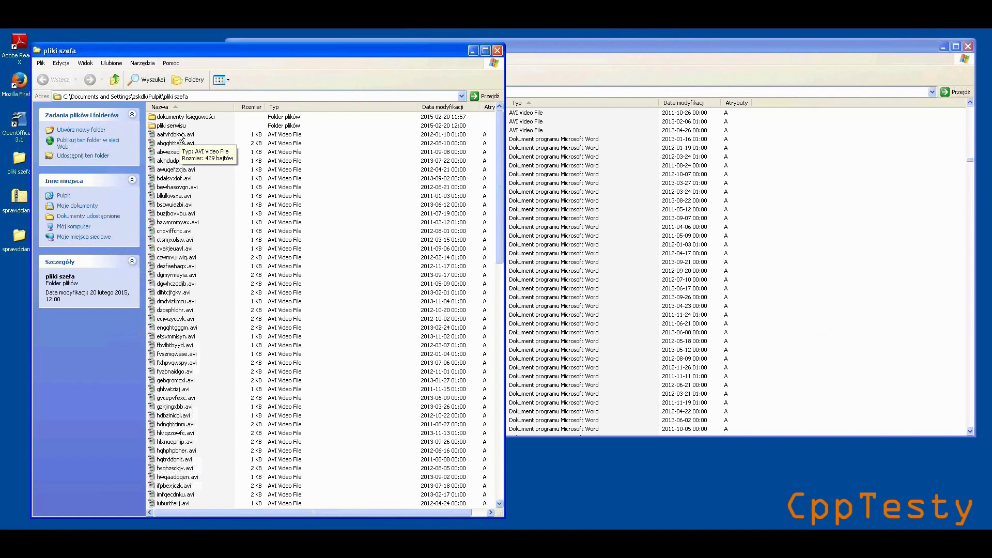
left_click(181, 135)
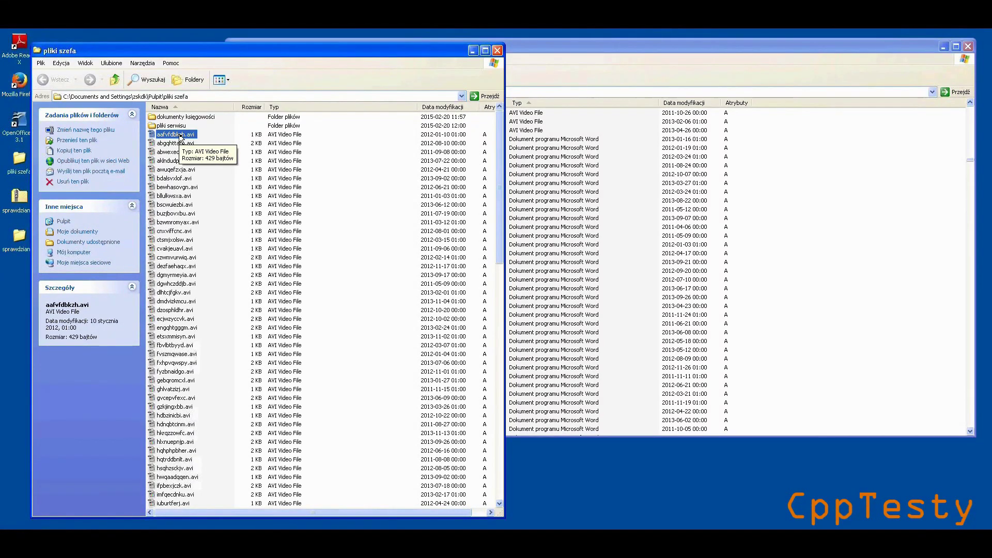
left_click(184, 136)
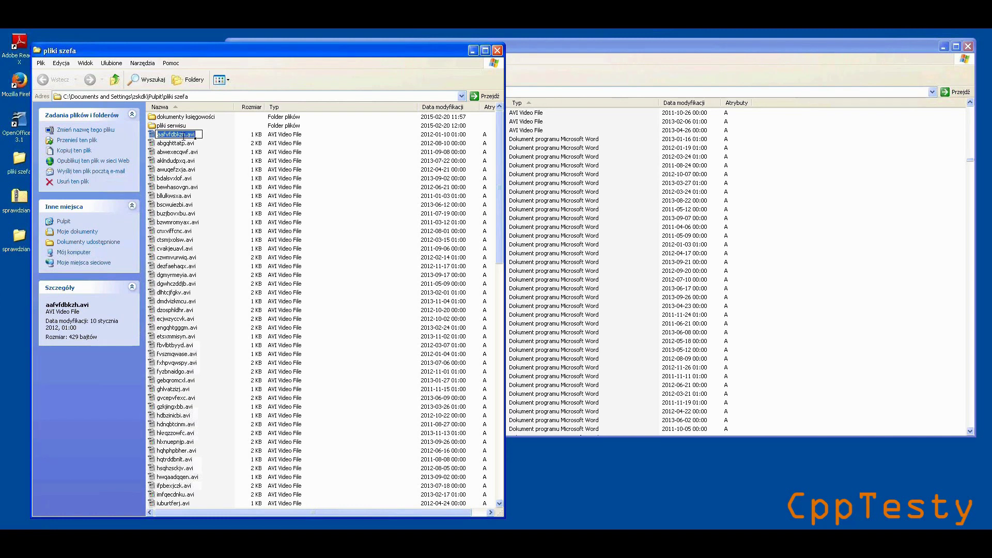
left_click(212, 136)
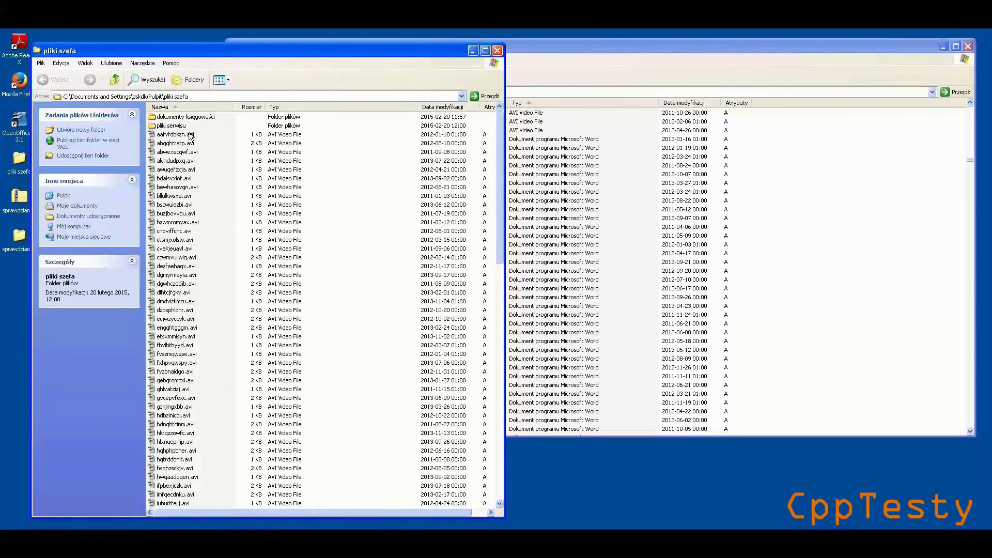
Rename the file aafvfdbkzh.avi in pliki szefa to poufne.szef and accept the extension change
right_click(190, 135)
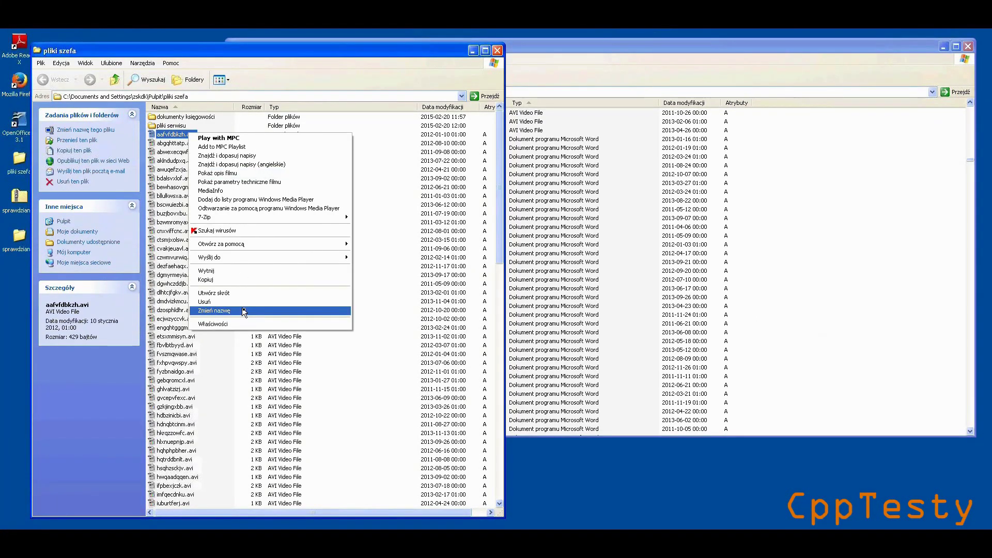
left_click(243, 311)
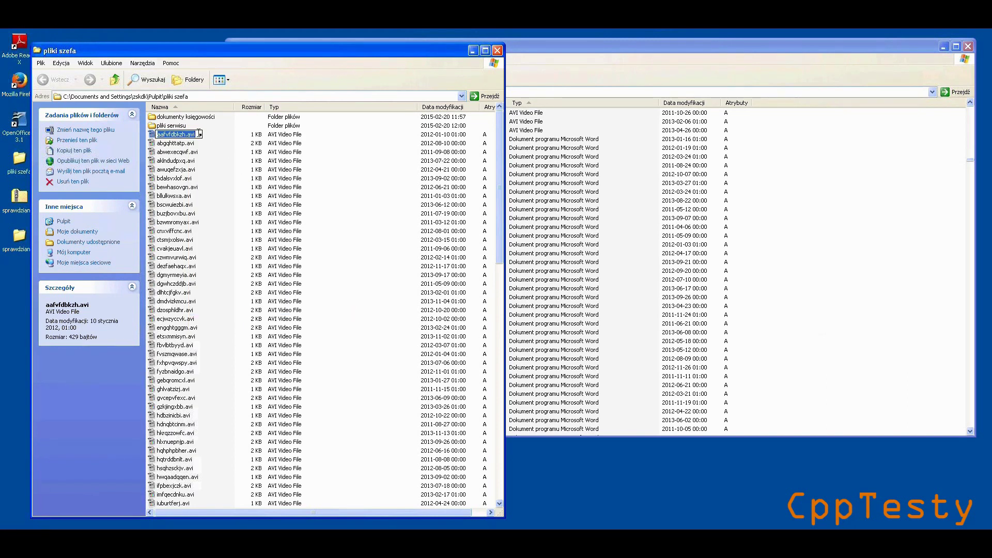
type("poufne.szef")
key("Return")
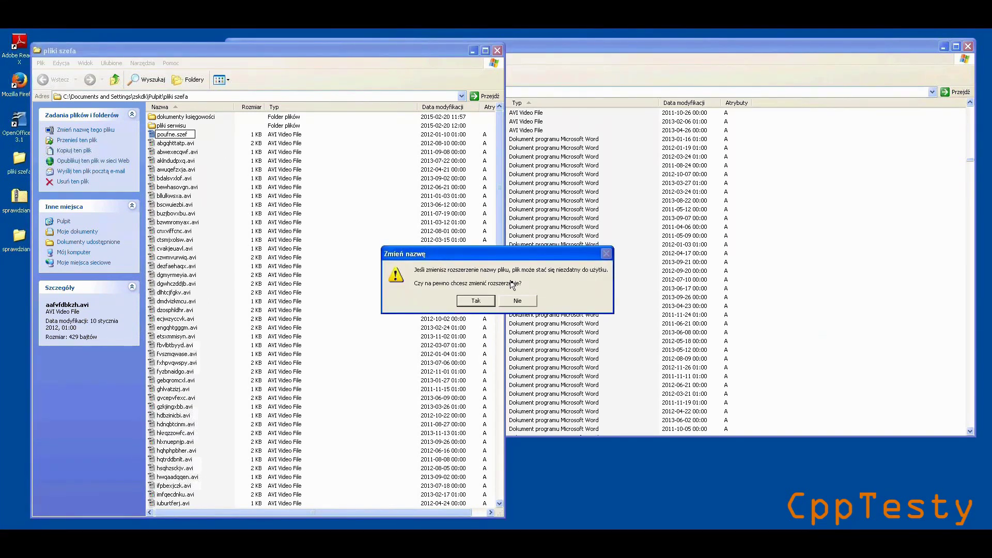
left_click(473, 301)
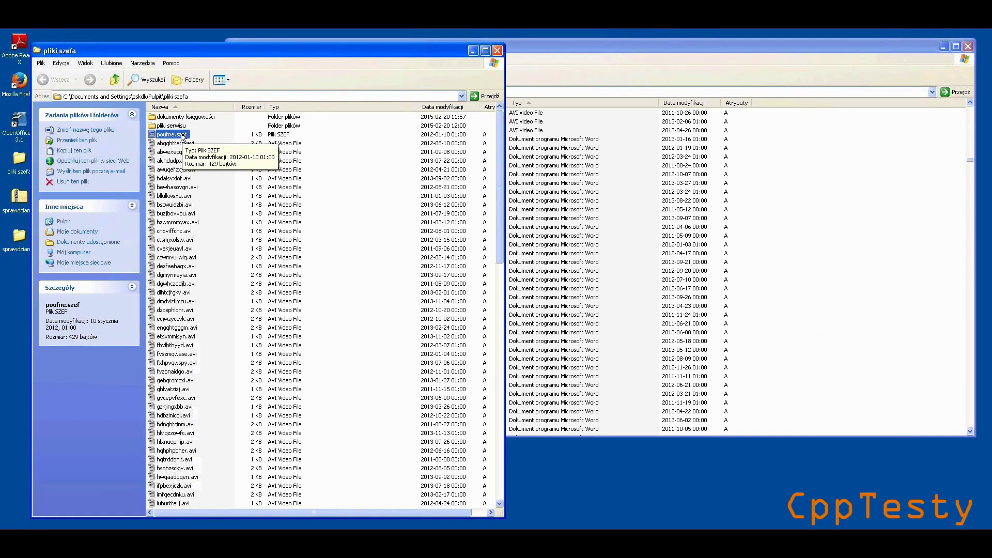
Cut poufne.szef and open the folder faktury do zapłaty, located under dokumenty księgowości and faktury
right_click(181, 137)
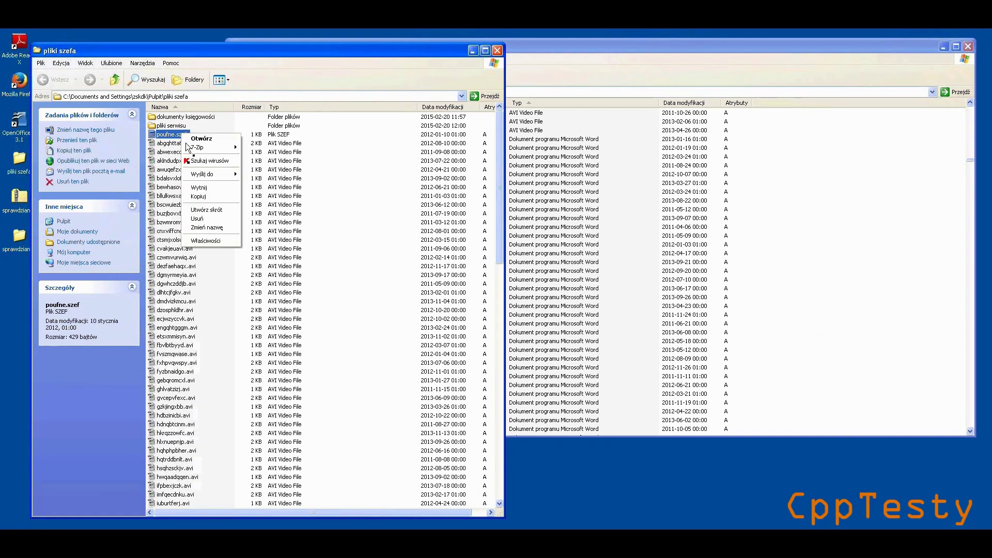
left_click(199, 187)
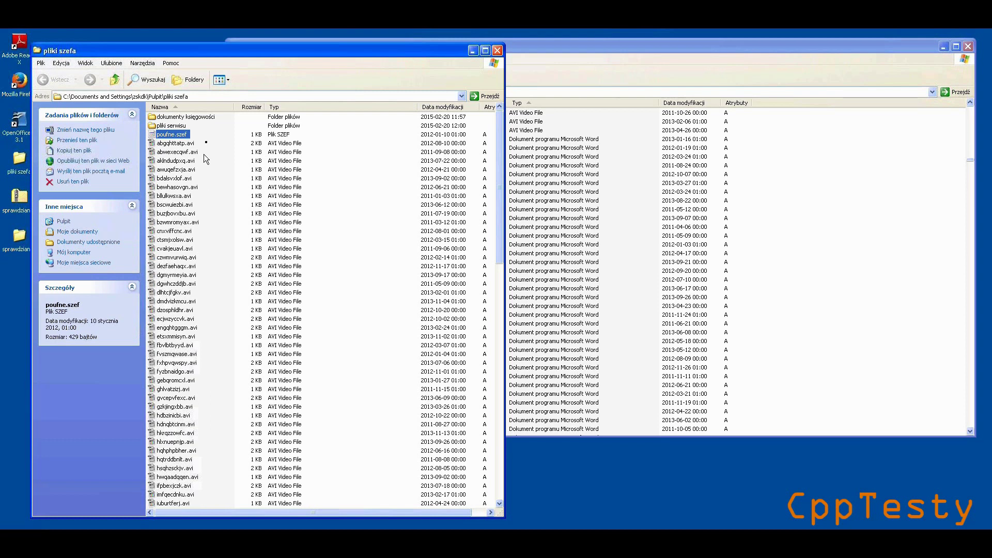
double_click(197, 117)
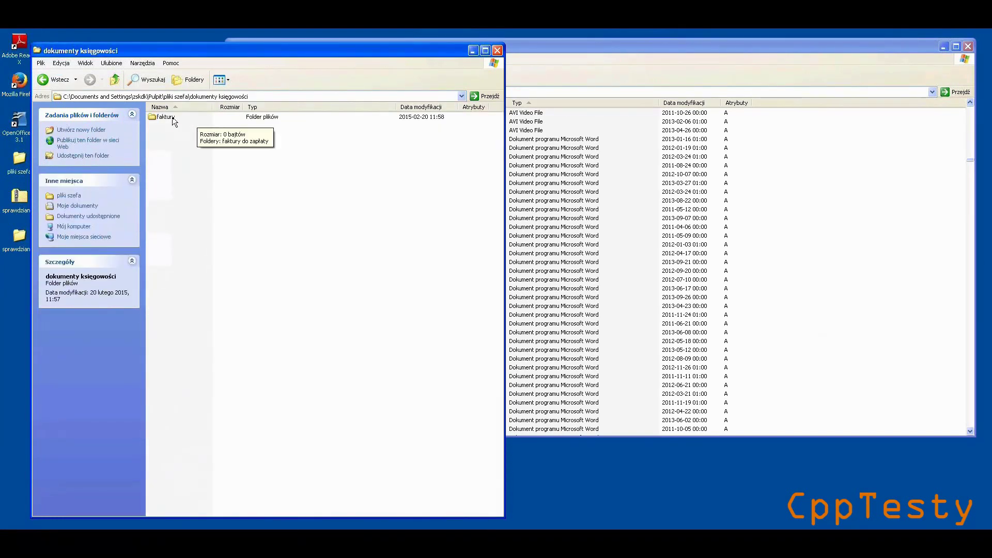
left_click(172, 118)
double_click(172, 118)
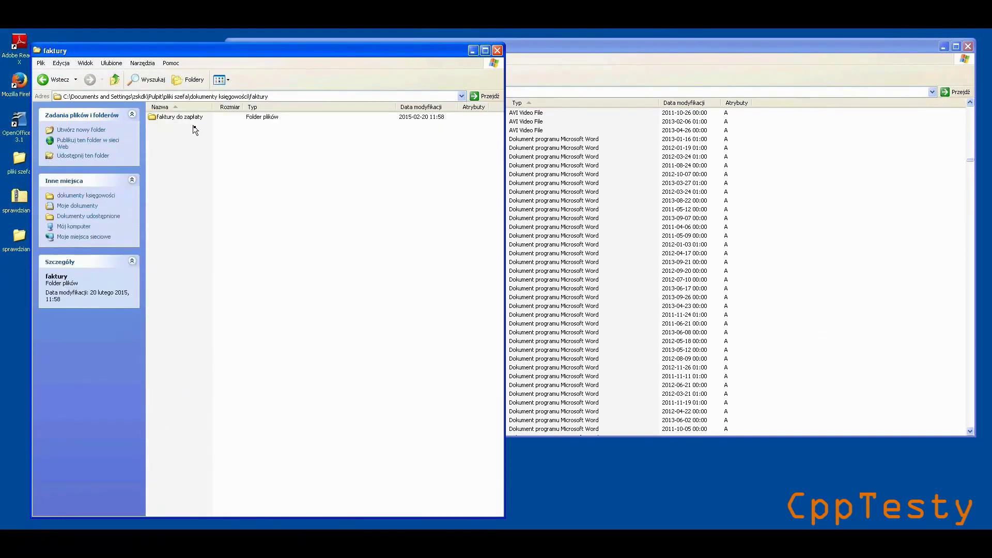
double_click(193, 119)
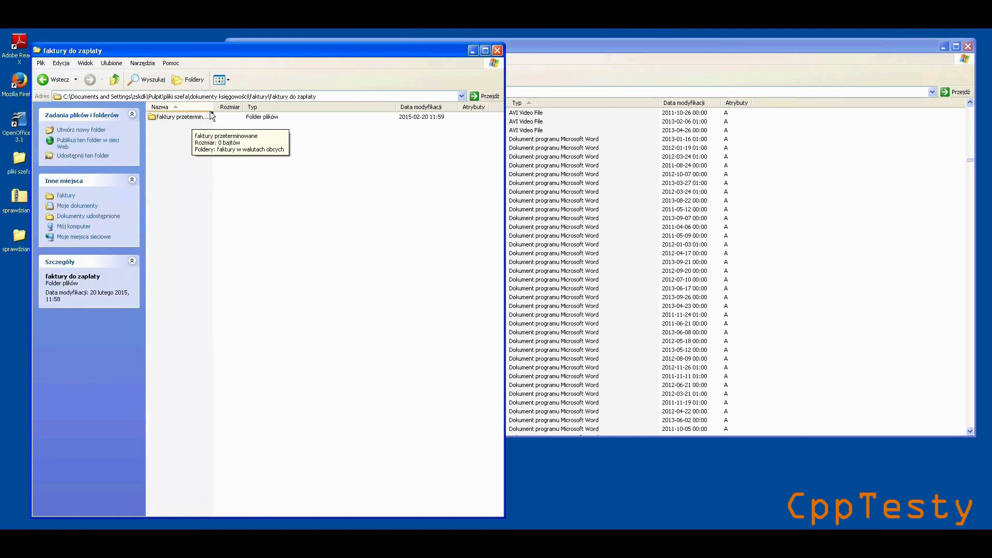
Widen the name column, open faktury w walutach obcych inside faktury przeterminowane and paste the cut poufne.szef there
left_click_drag(212, 110, 241, 110)
double_click(204, 117)
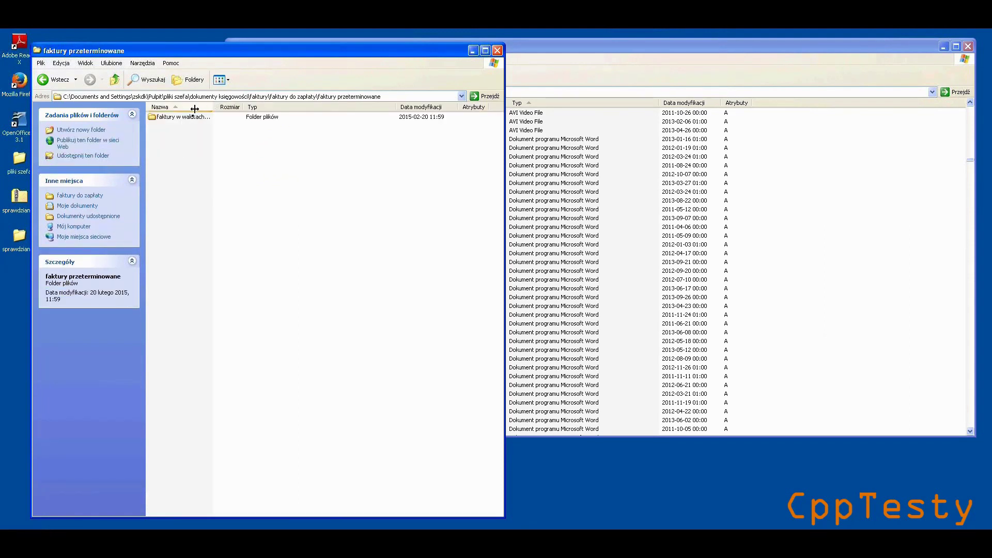
left_click(192, 118)
double_click(191, 118)
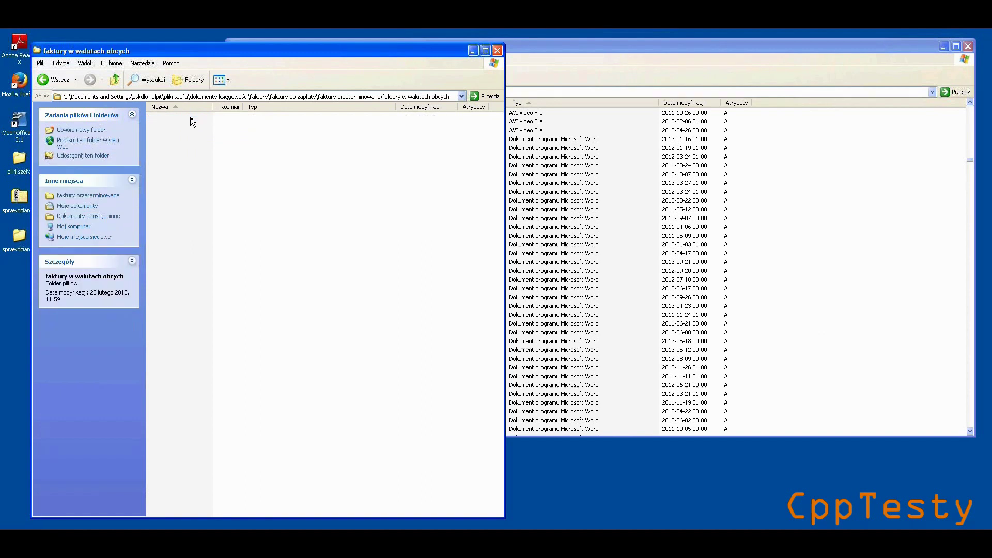
right_click(228, 183)
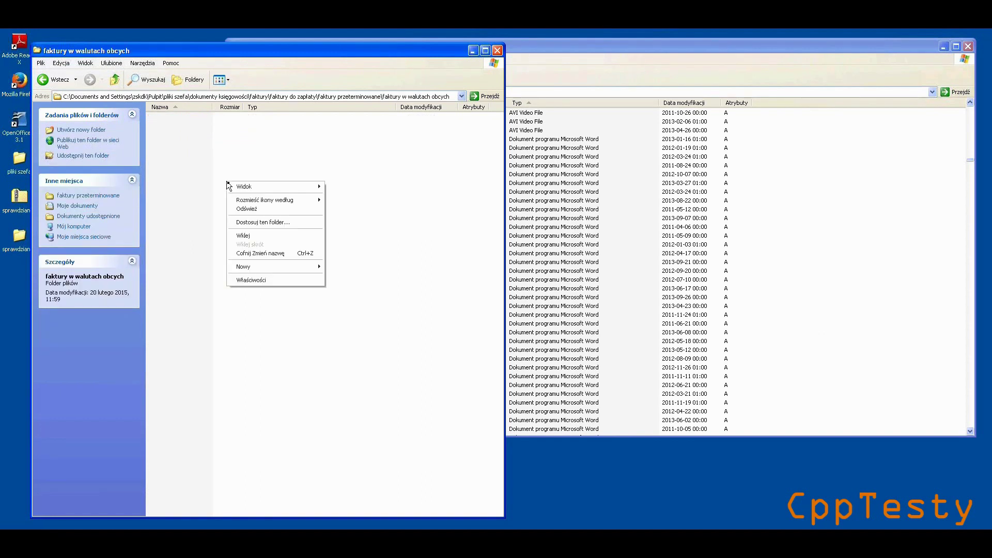
left_click(243, 236)
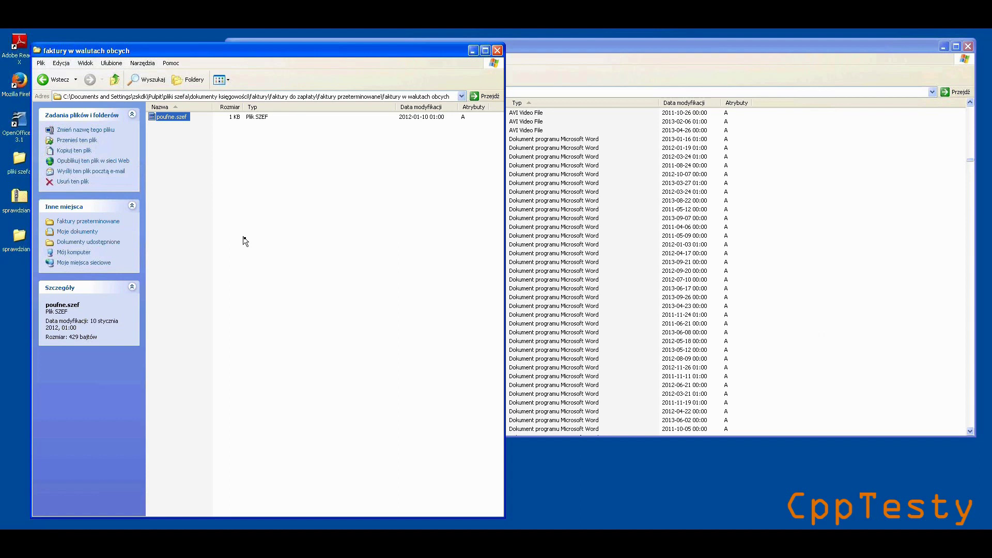
Return to the pliki szefa folder and cut the file abgqhttatp.avi
left_click(115, 80)
left_click(115, 79)
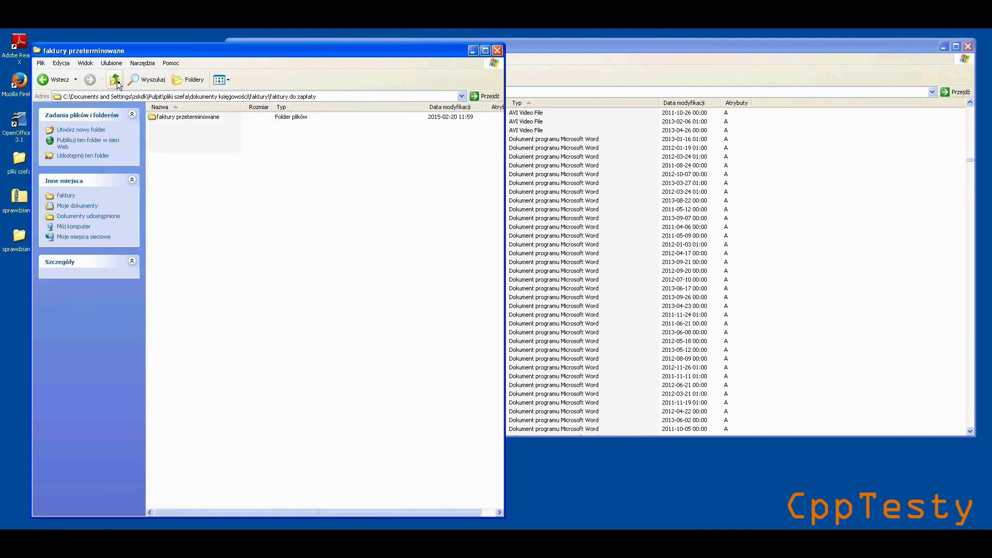
left_click(115, 80)
left_click(115, 80)
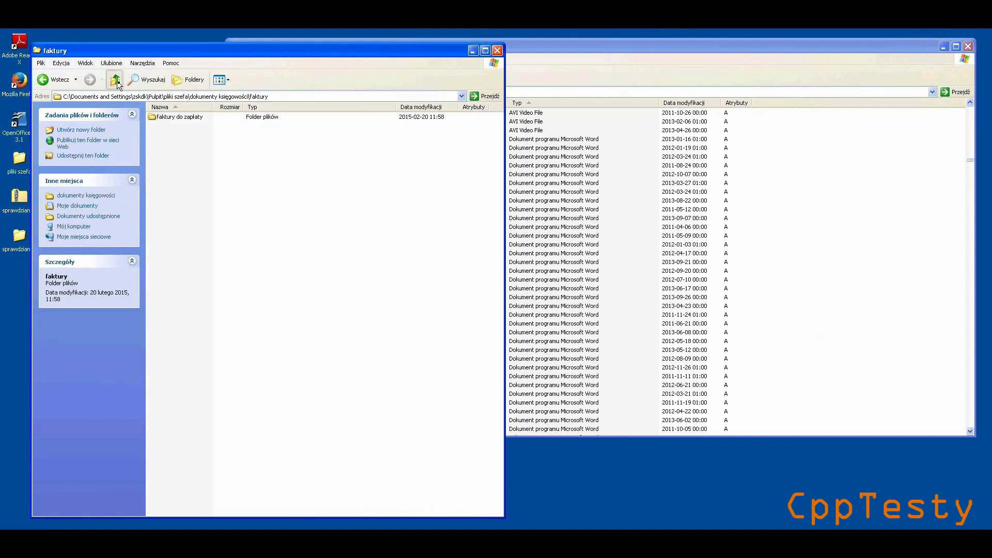
left_click(114, 80)
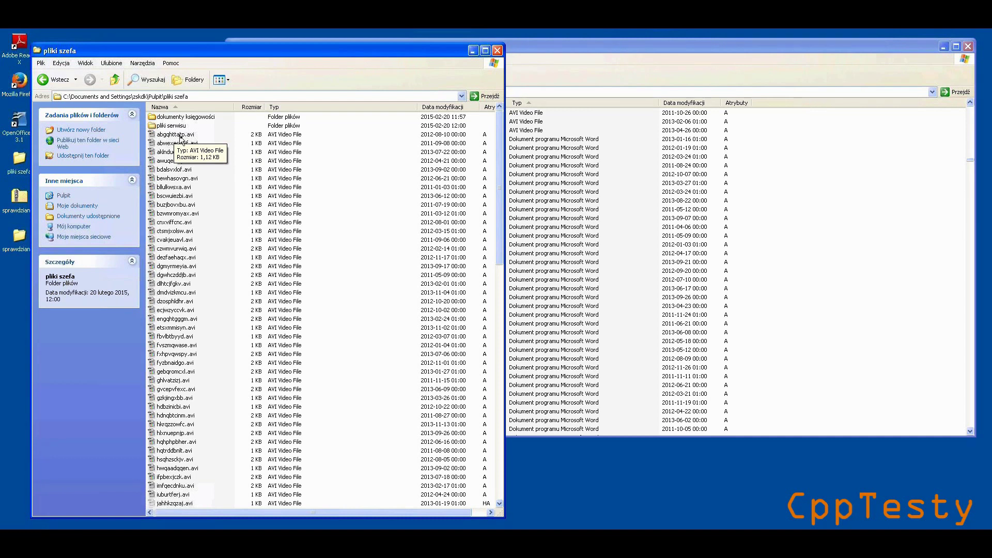
left_click(181, 138)
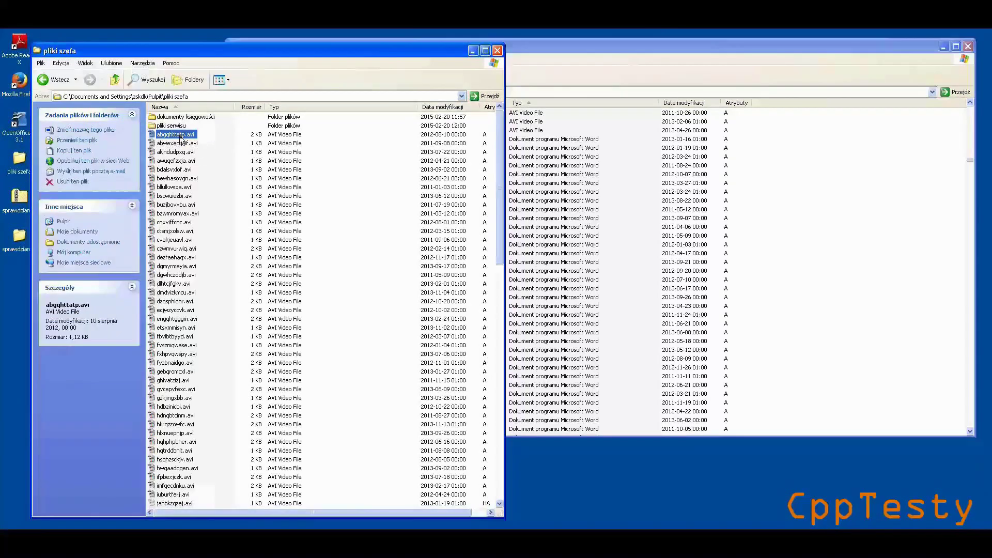
right_click(180, 139)
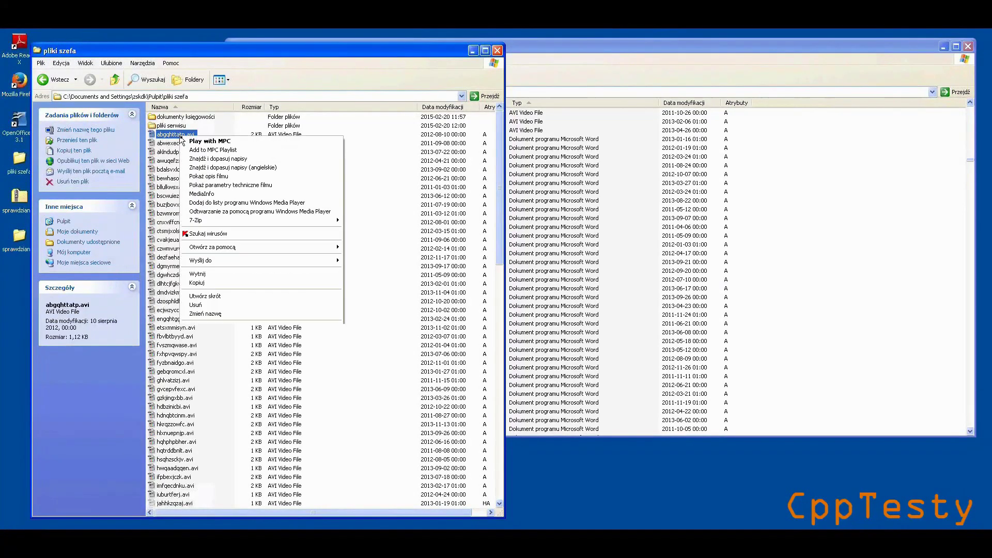
left_click(207, 275)
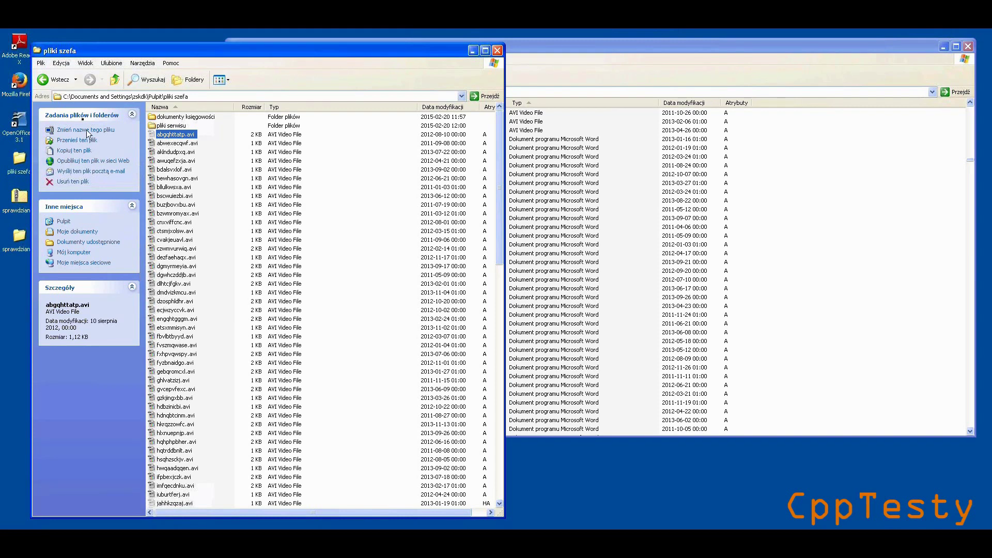
Open the nested invoice folders down to faktury w walutach obcych and paste the cut abgqhttatp.avi there
double_click(164, 118)
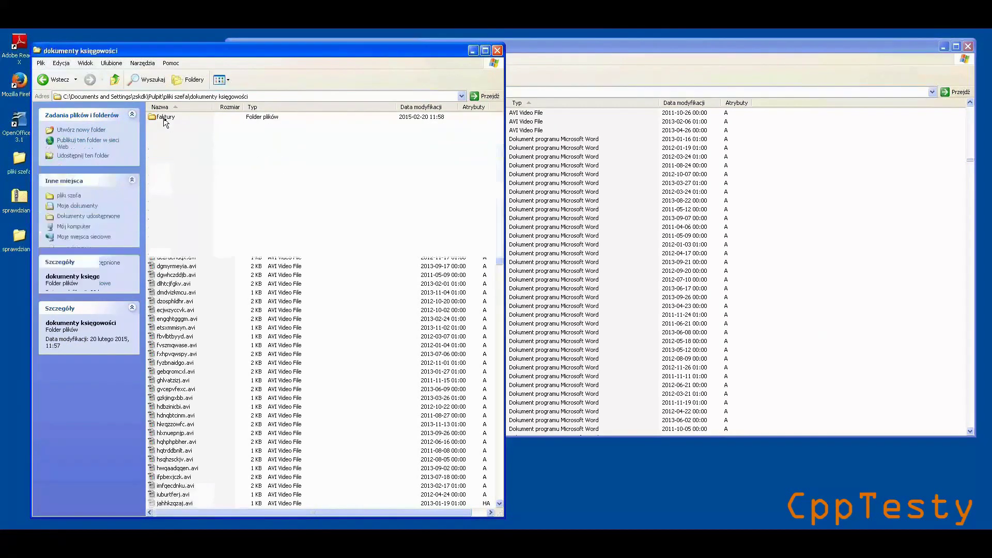
double_click(165, 119)
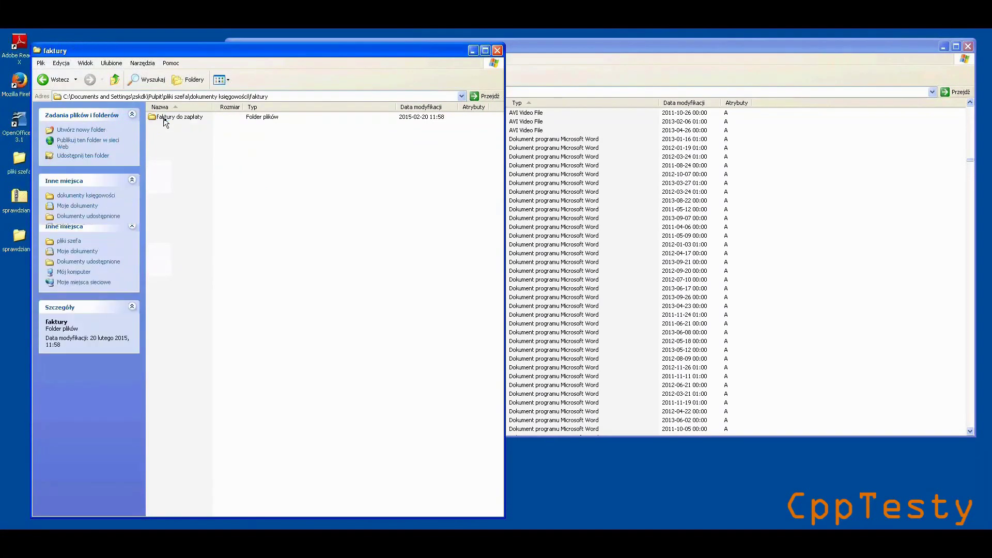
double_click(164, 117)
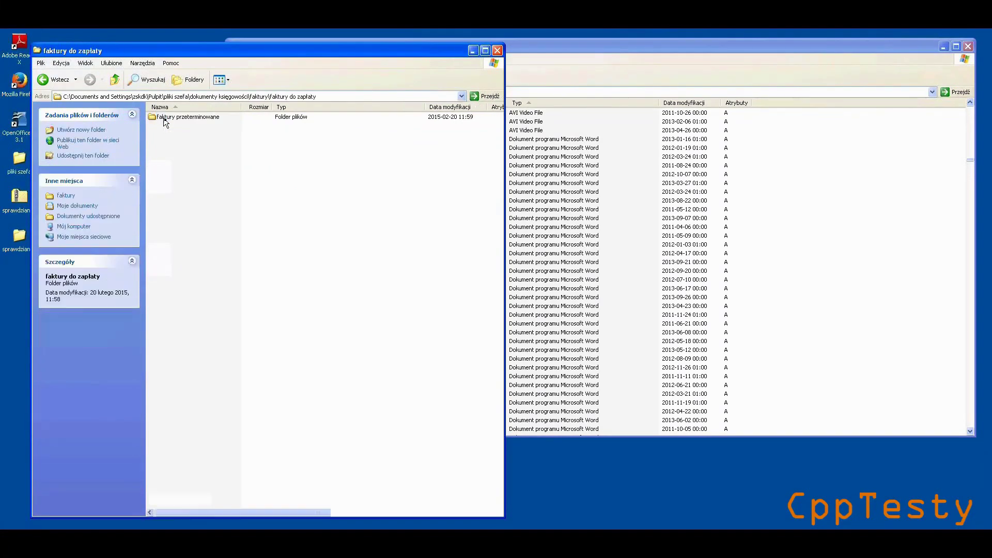
double_click(165, 118)
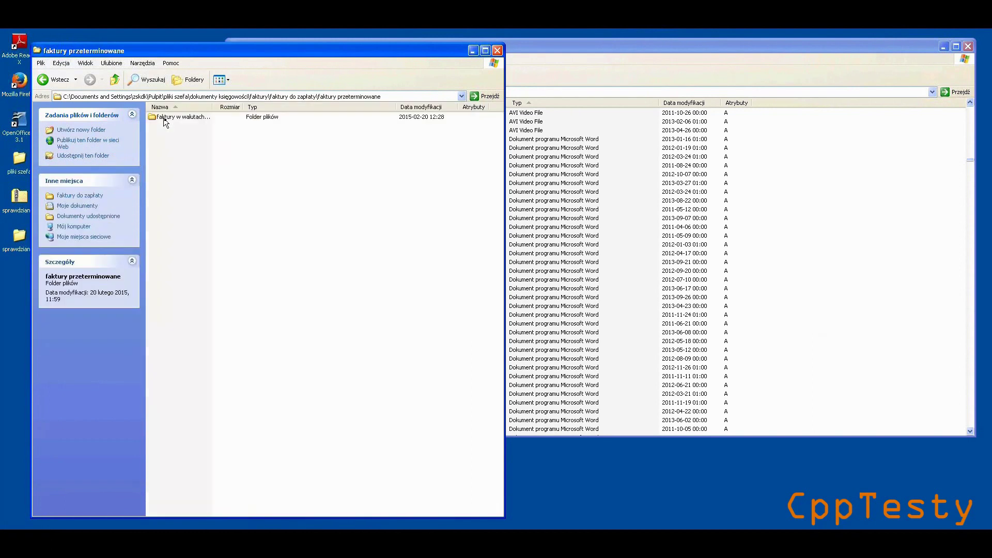
double_click(164, 119)
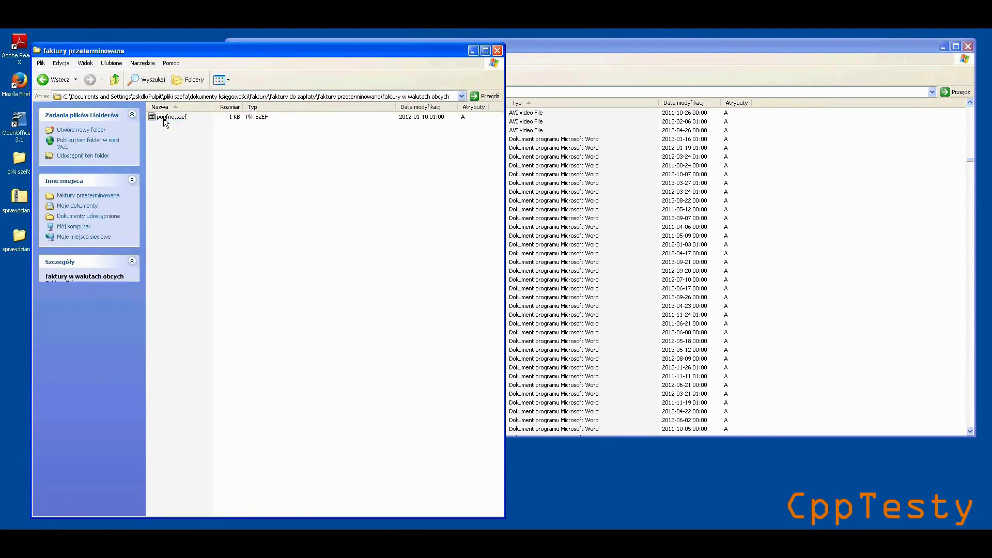
right_click(228, 184)
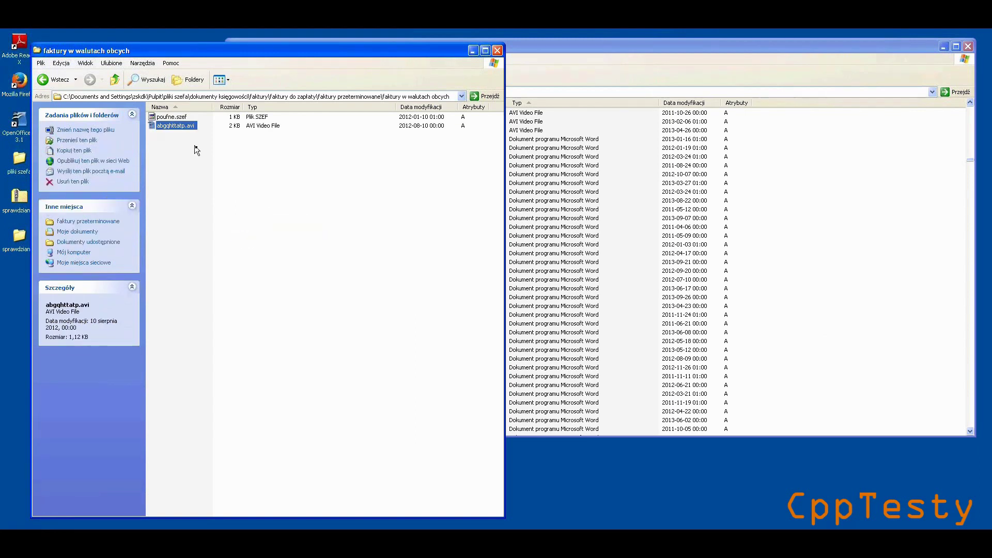
left_click(225, 153)
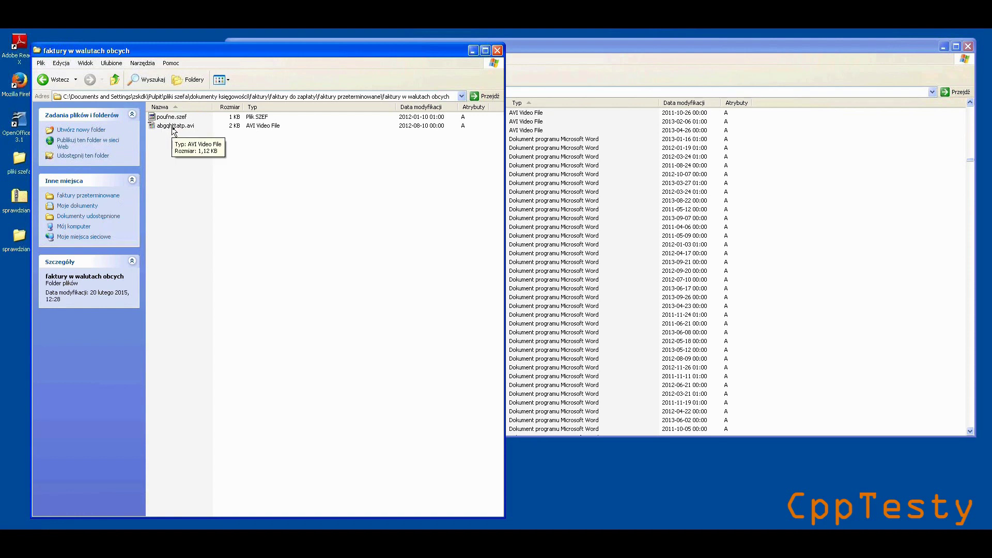
Rename abgqhttatp.avi in faktury w walutach obcych to jahhkzqzaj.avi
left_click(173, 129)
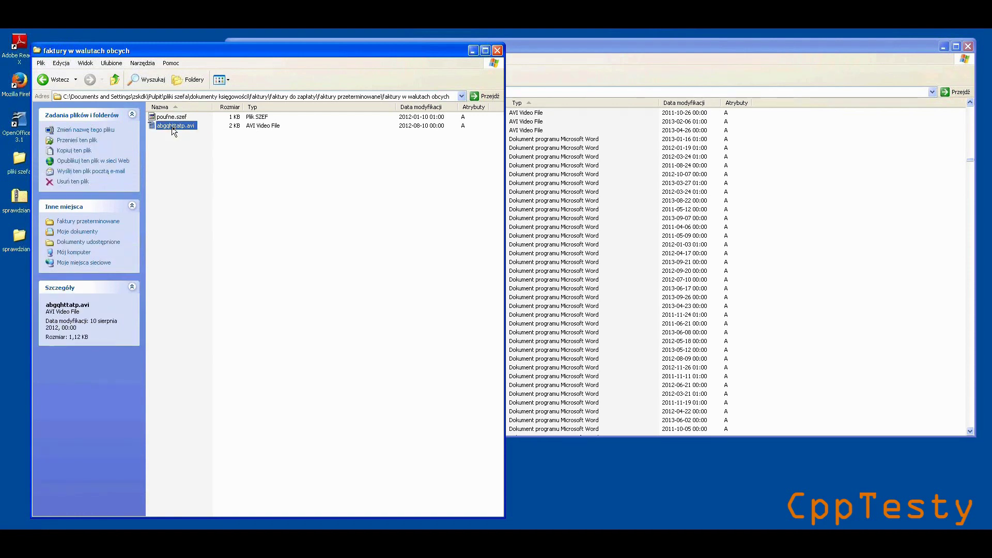
left_click(173, 127)
type("j")
type("ahhk")
type("g")
type("za")
type("j.a")
type("v")
key("Return")
Return to the pliki szefa folder and sort its files by modification date, oldest first
left_click(118, 82)
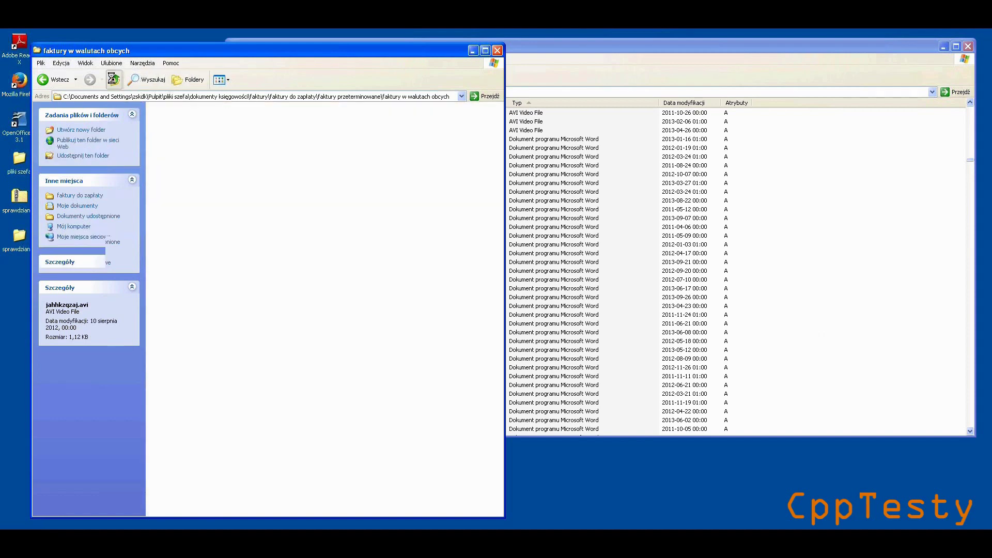
left_click(115, 82)
left_click(114, 81)
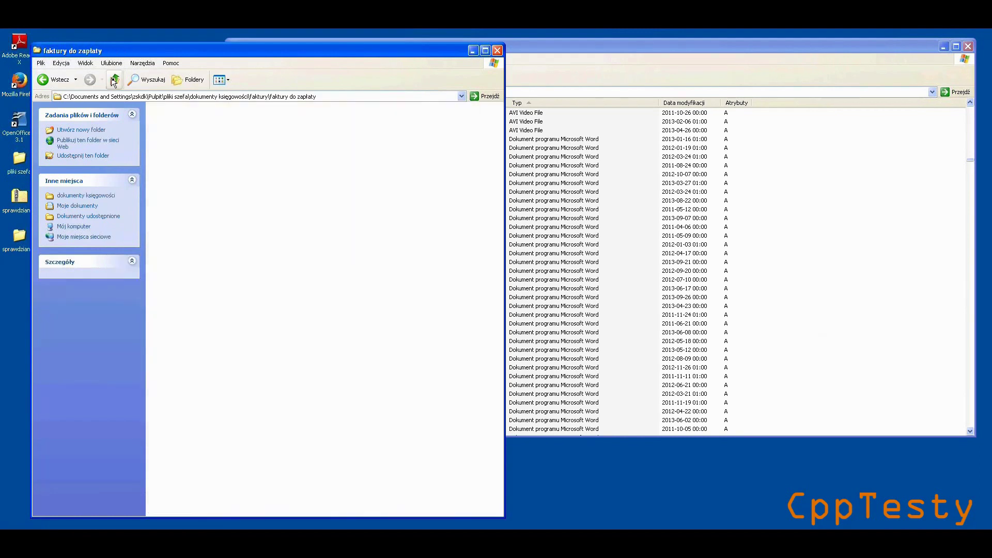
left_click(115, 82)
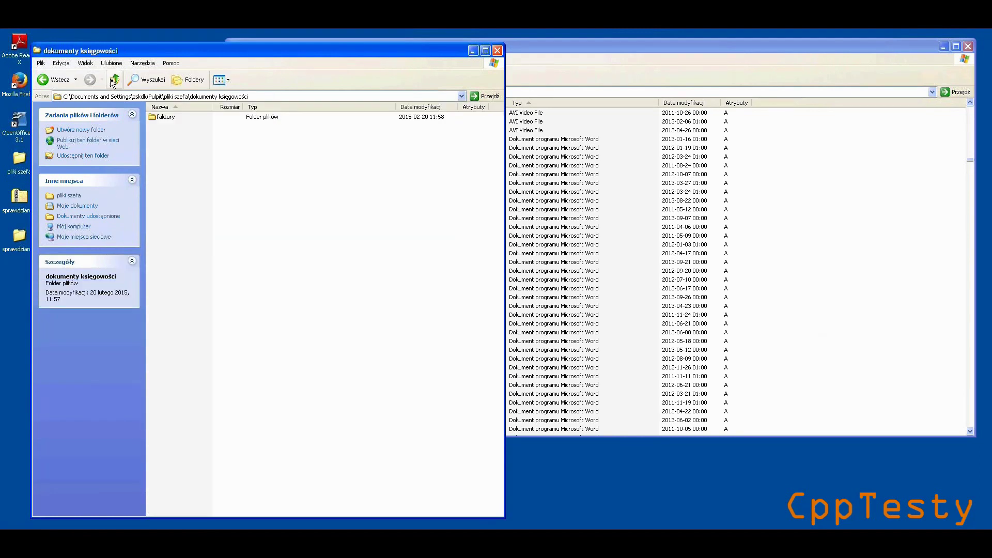
left_click(114, 81)
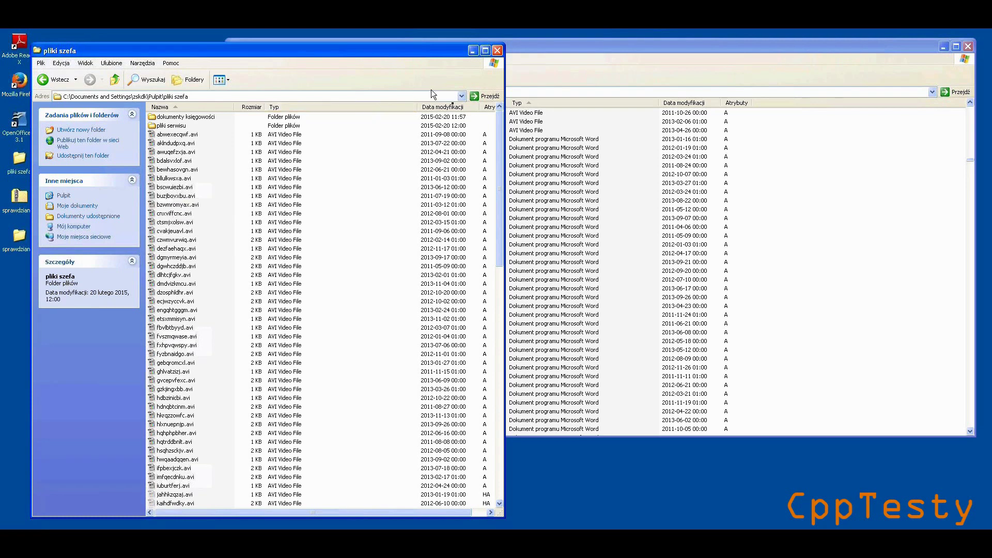
left_click(458, 107)
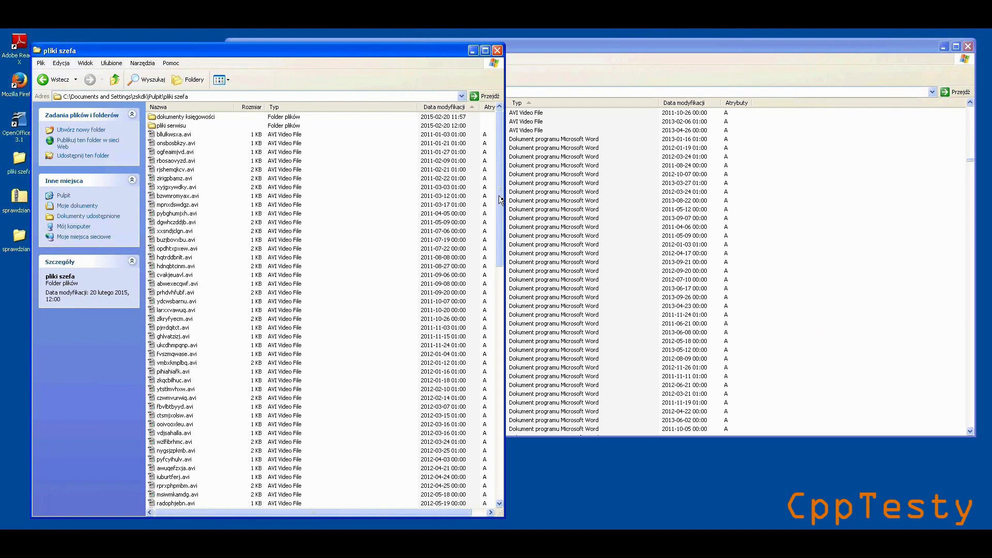
Select the ten AVI files in pliki szefa dated 2013-01-19 through 2013-03-26 and check their combined size in the properties
left_click_drag(500, 200, 497, 277)
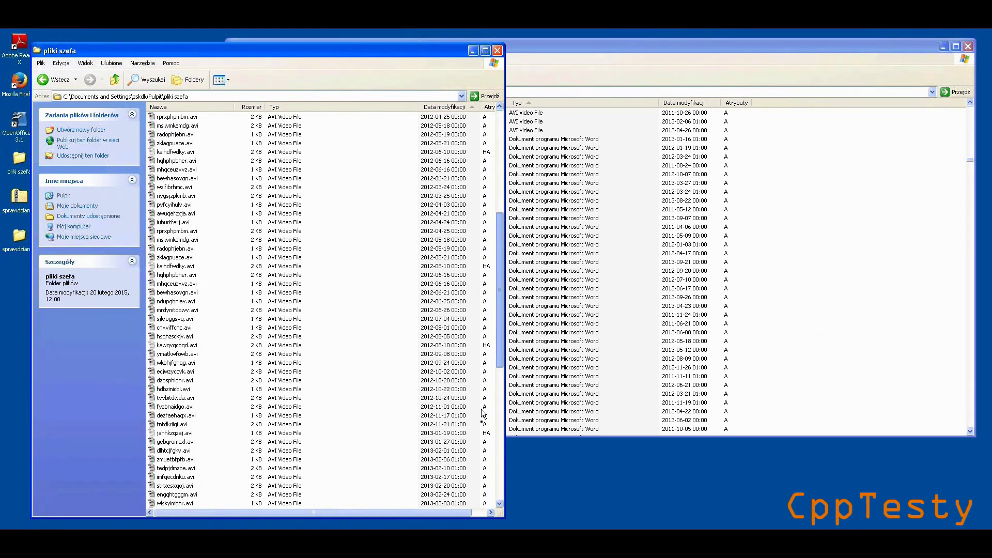
scroll(482, 414, "down", 12)
scroll(482, 426, "down", 1)
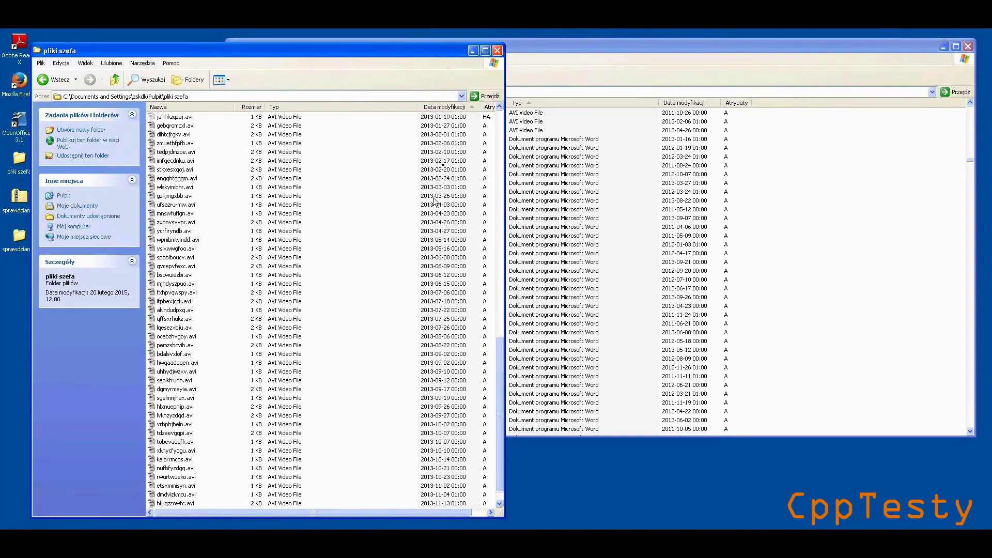
left_click(499, 106)
left_click(499, 106)
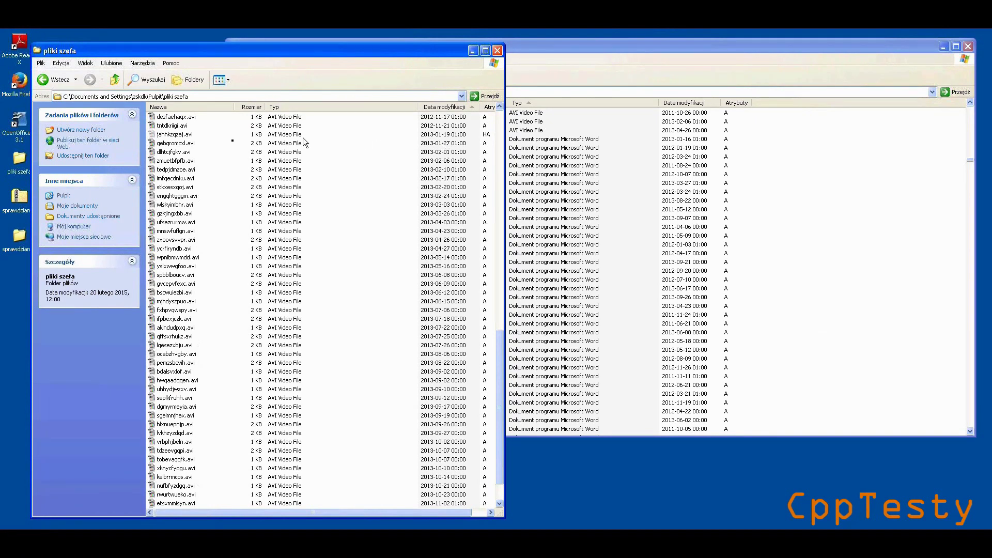
left_click(178, 135)
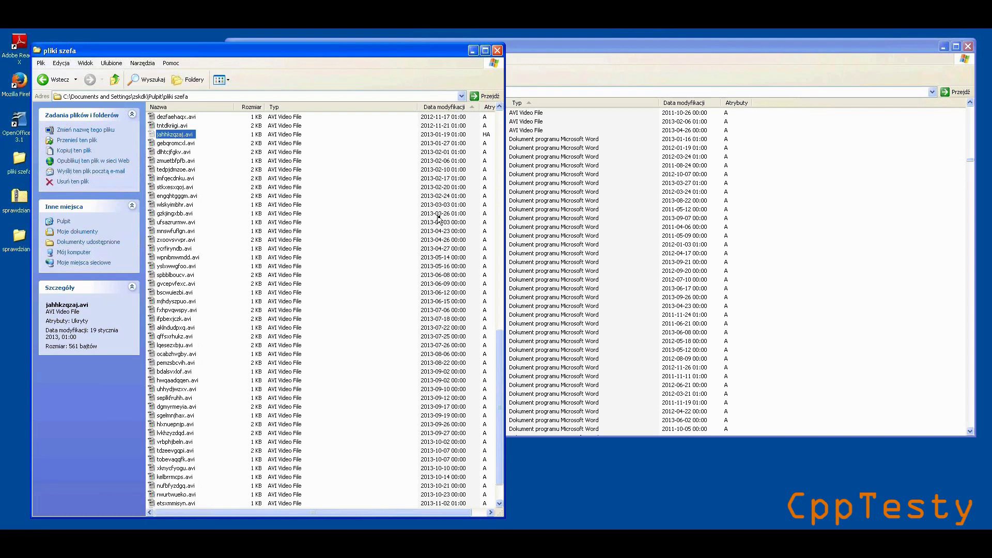
left_click(172, 214, "shift")
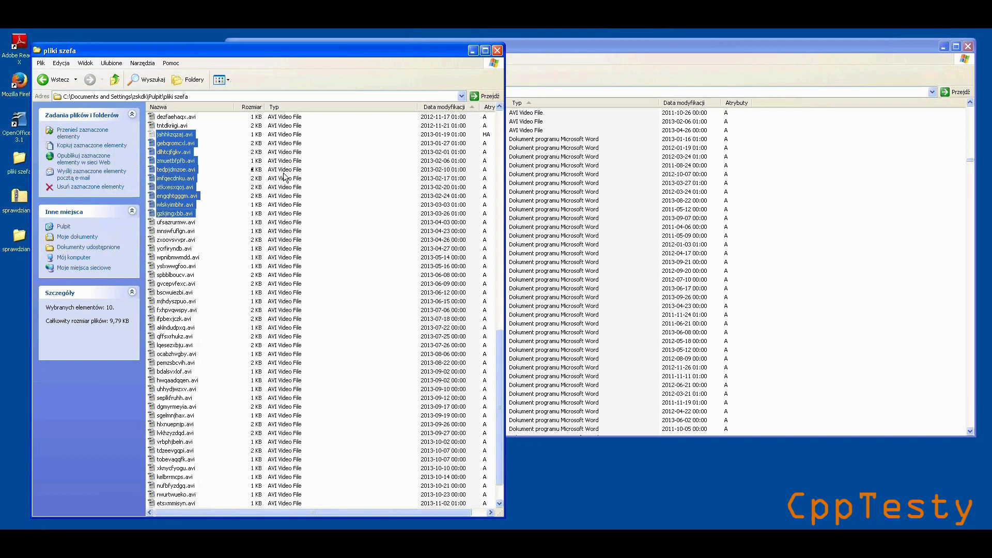
right_click(176, 179)
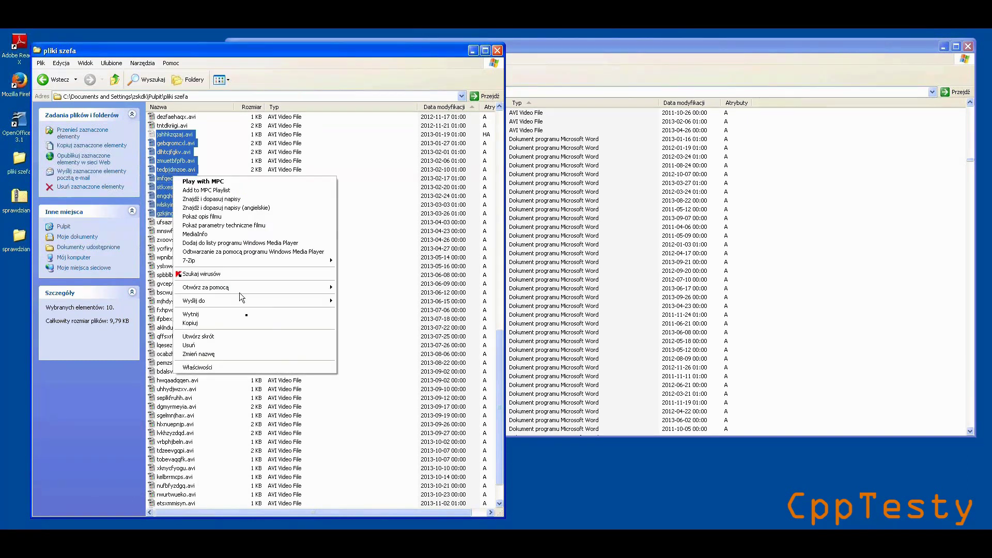
left_click(242, 367)
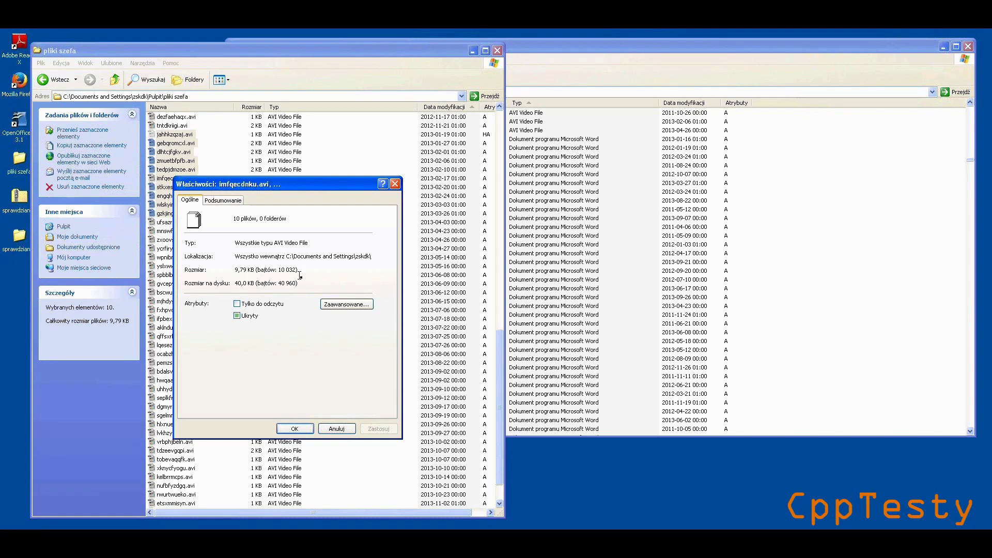
left_click(335, 428)
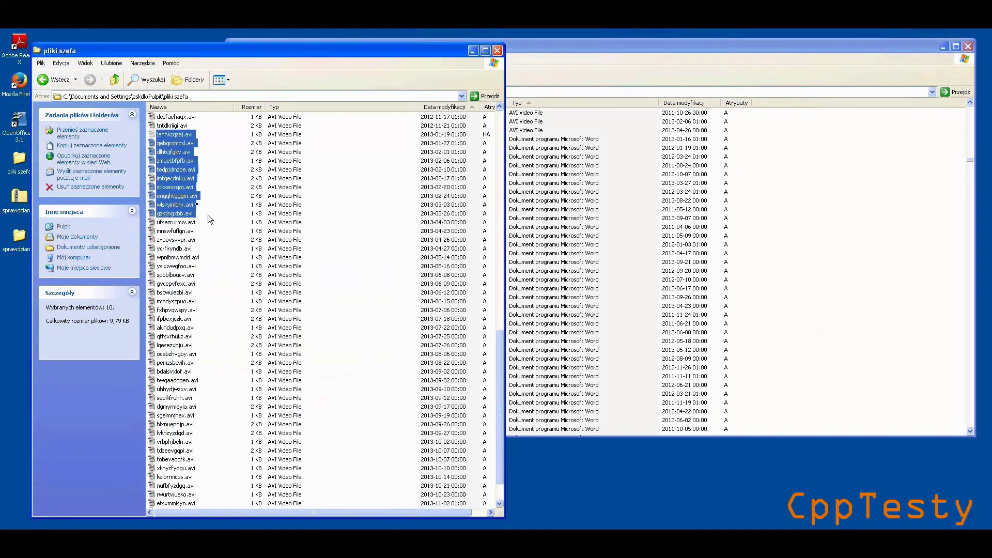
Cut the ten selected AVI files and reopen the pliki szefa folder from Pulpit
right_click(175, 186)
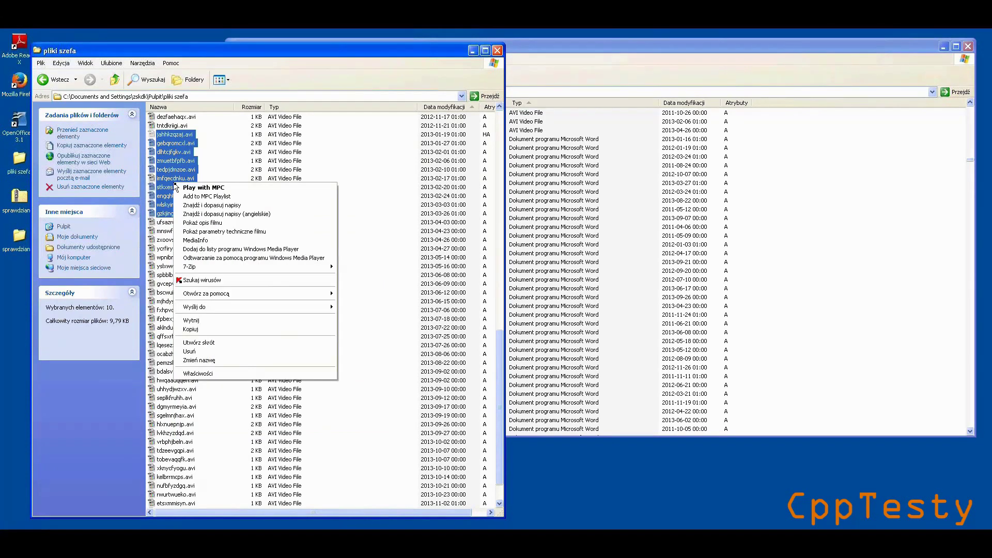
left_click(212, 320)
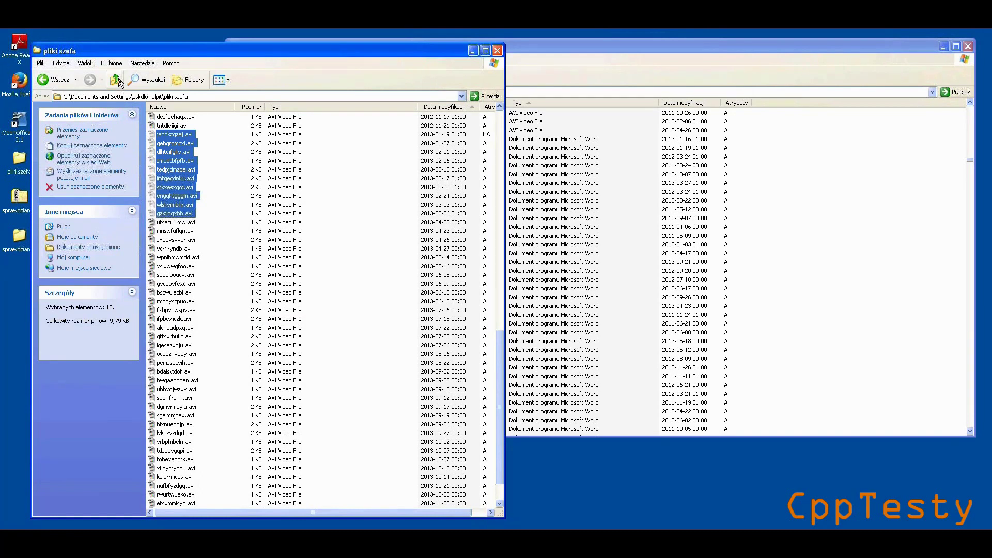
left_click(115, 80)
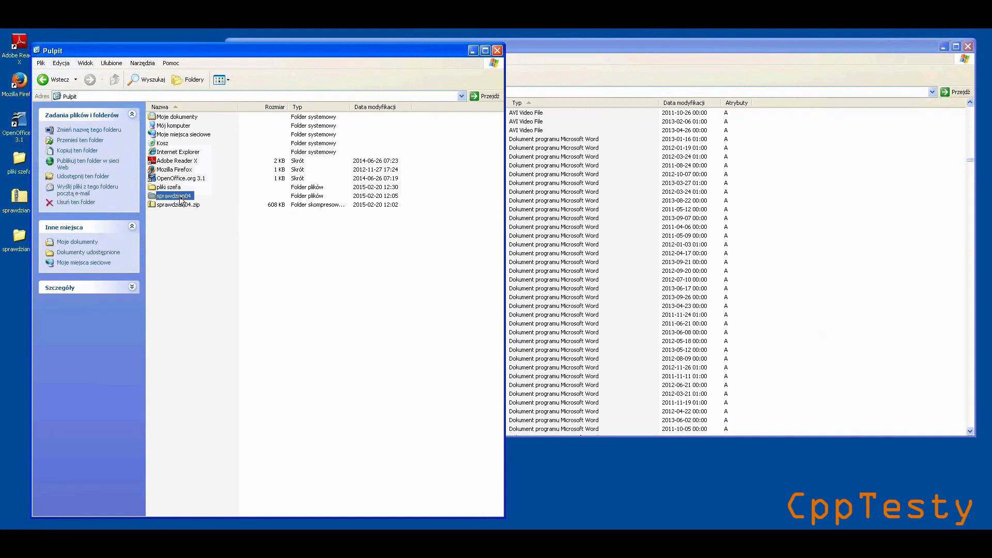
double_click(176, 187)
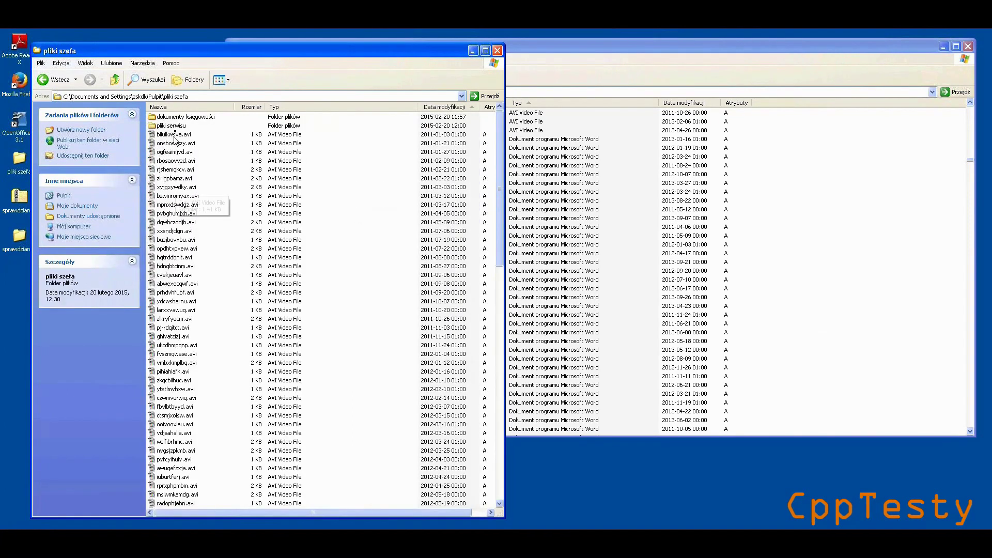
Open the nested folders dokumenty księgowości, faktury, faktury do zapłaty, faktury przeterminowane and faktury w walutach obcych
left_click(174, 117)
left_click(174, 117)
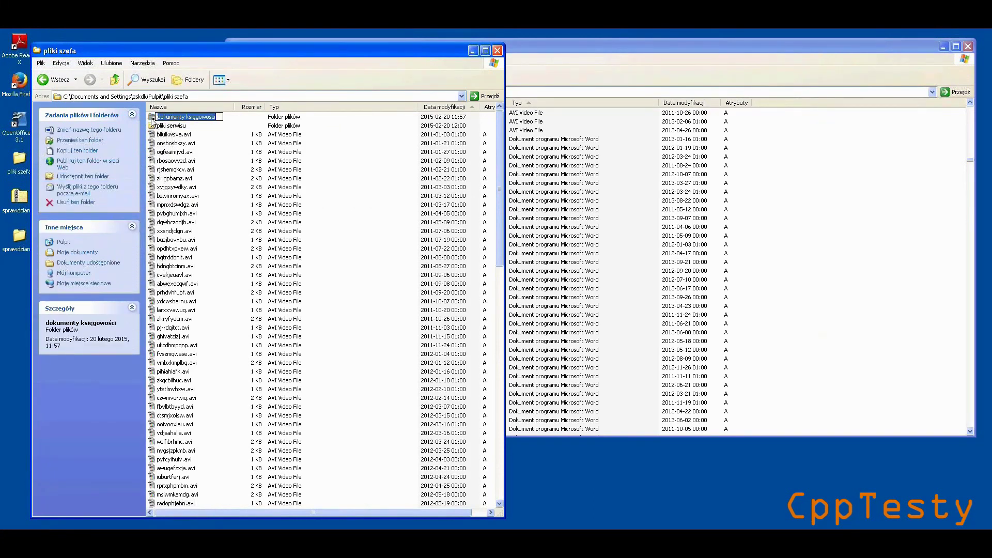
double_click(153, 118)
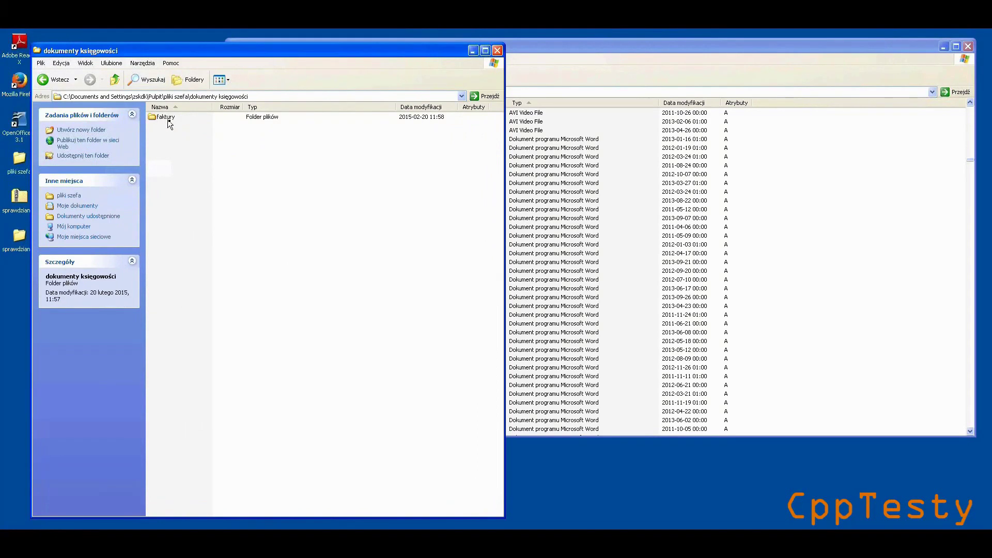
left_click(168, 120)
double_click(168, 119)
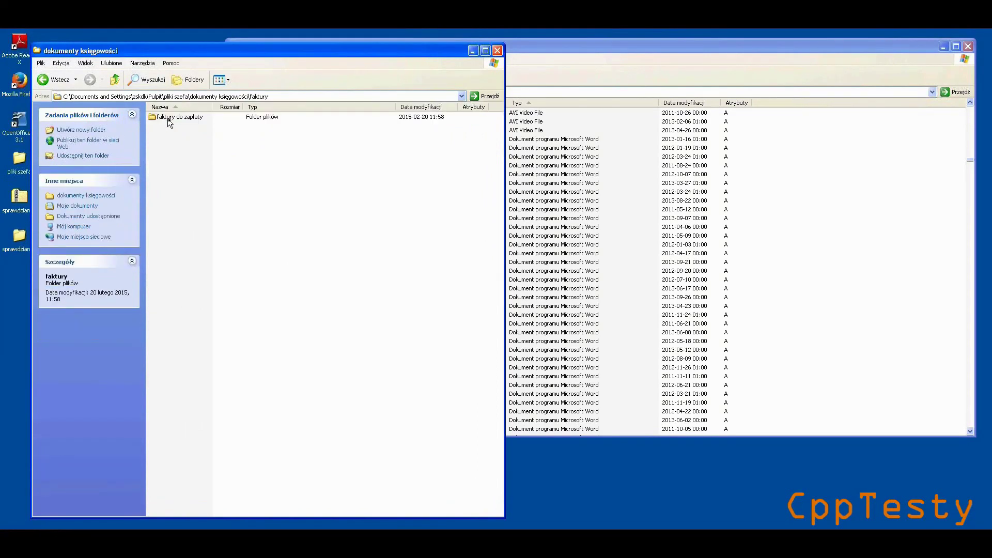
double_click(168, 119)
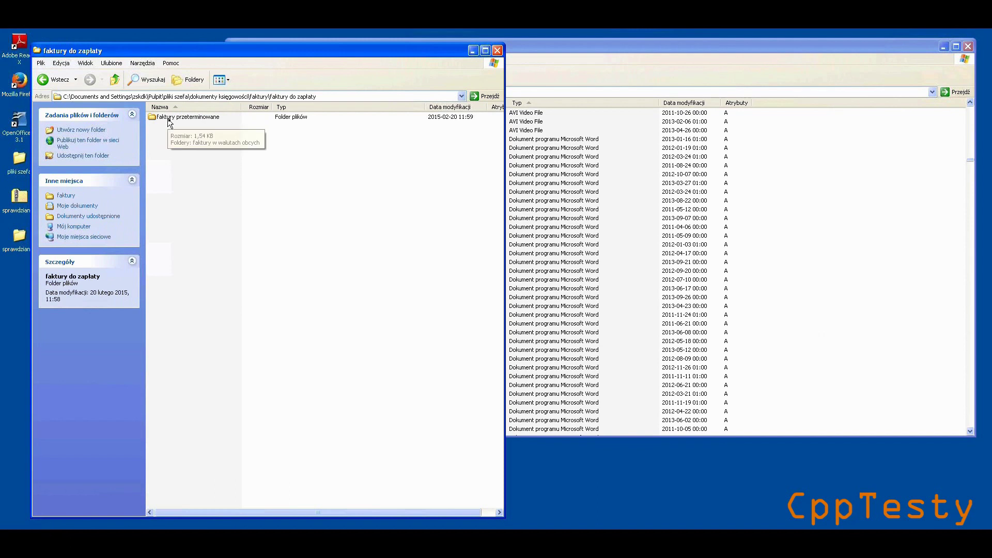
double_click(168, 118)
left_click(168, 118)
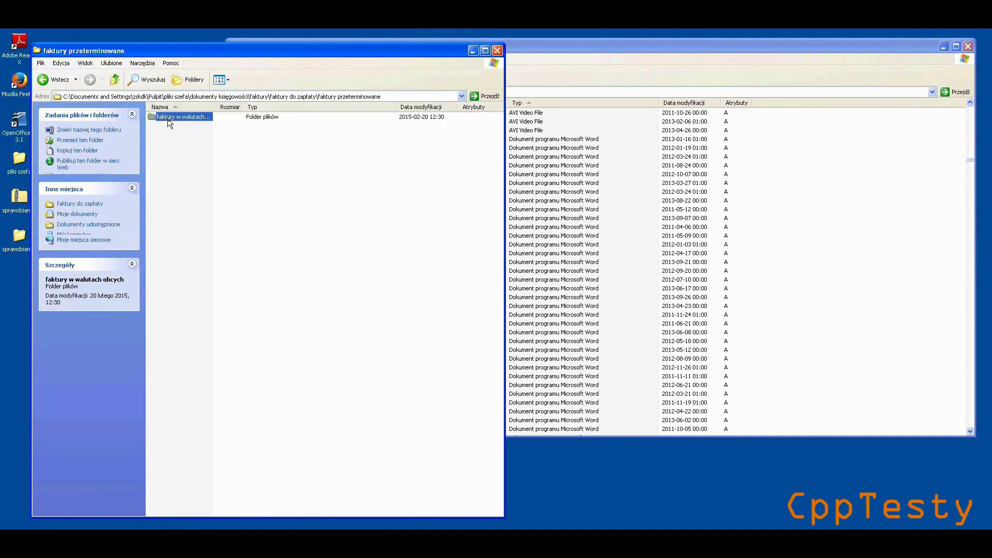
double_click(168, 118)
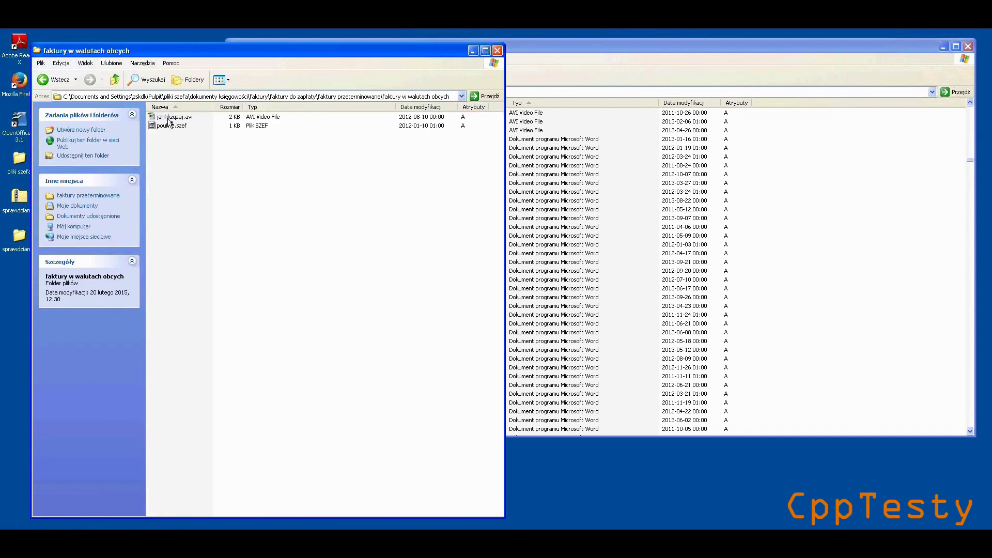
Paste the ten cut AVI files into faktury w walutach obcych, replacing the existing jahhkzqzaj.avi
right_click(250, 244)
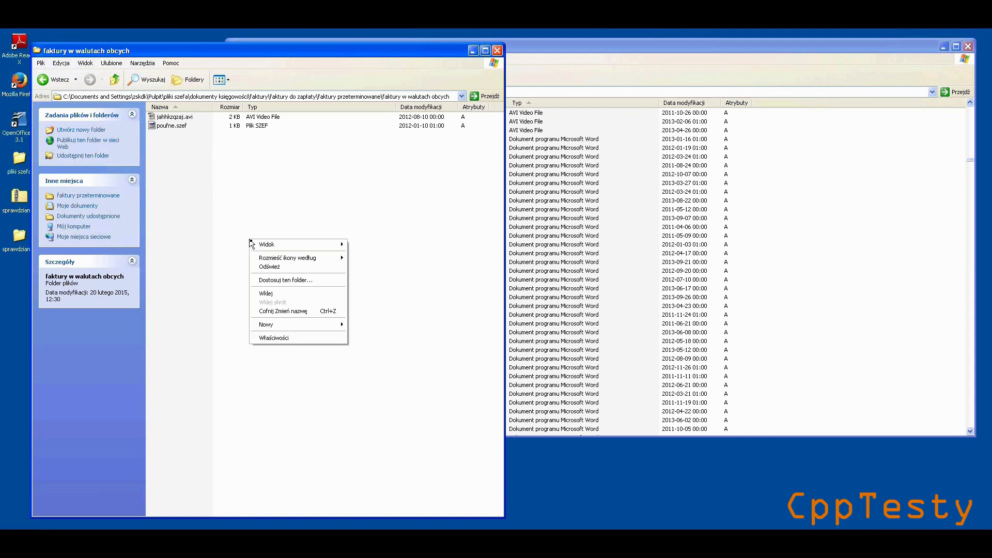
left_click(277, 299)
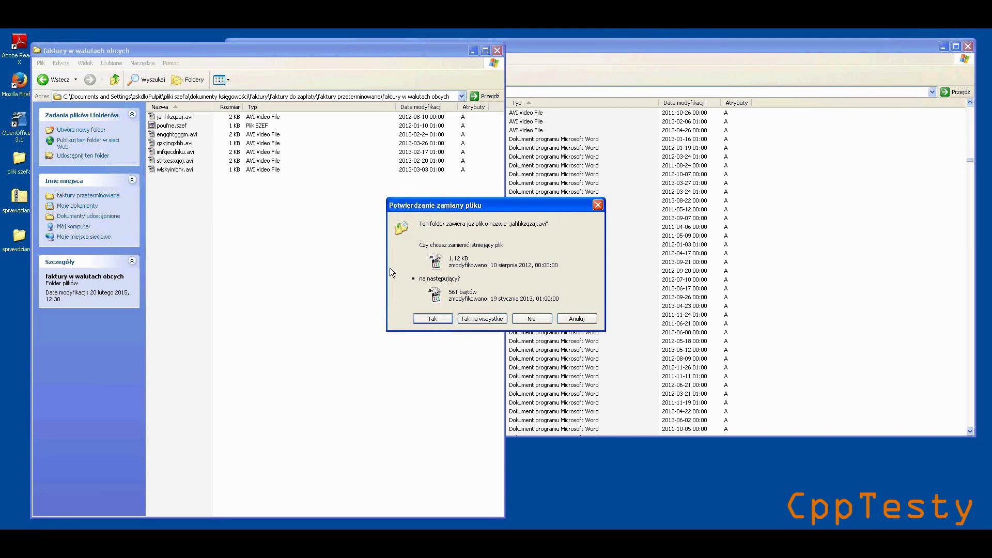
left_click(476, 318)
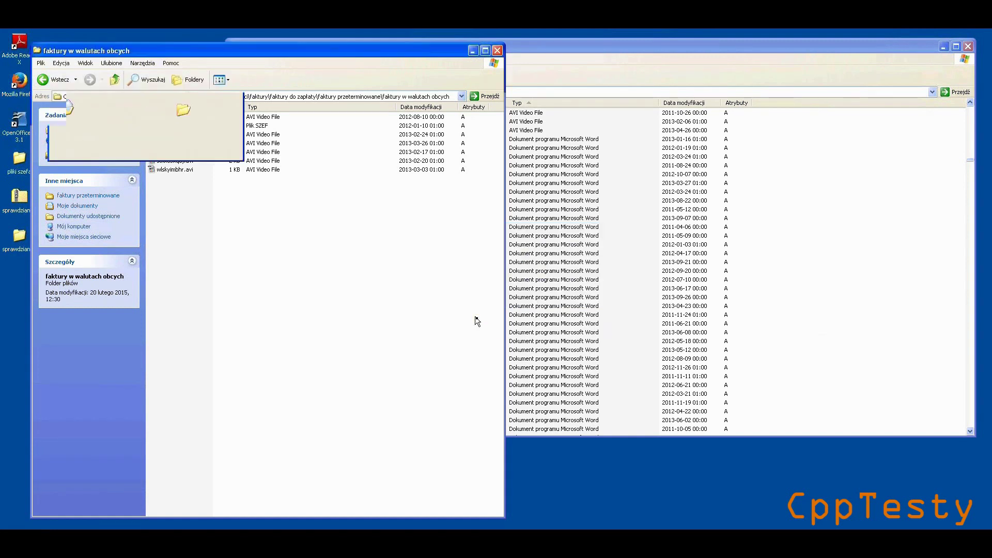
left_click(259, 275)
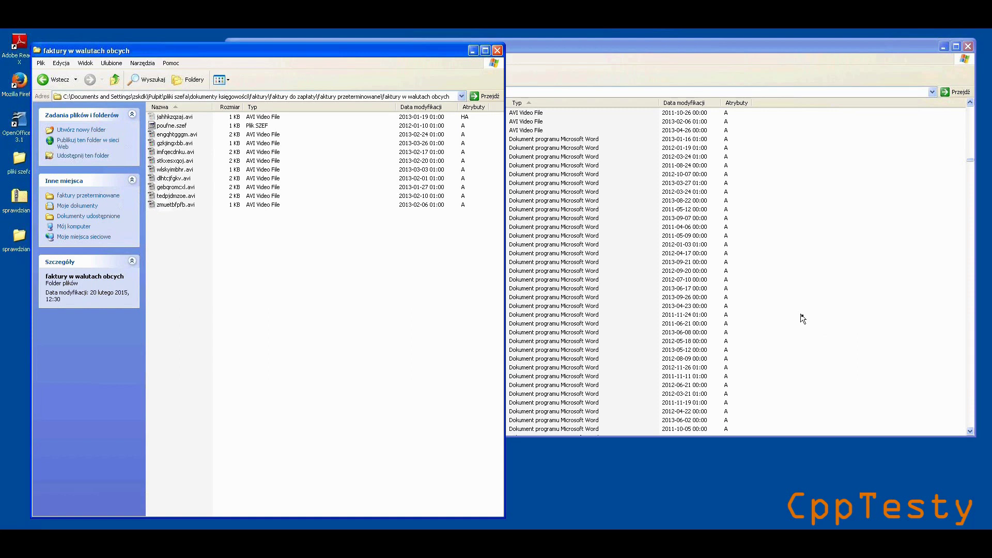
Look through the type-sorted sprawdzian04 list from its PDF files onward for the beginning of the AVI group
left_click(801, 319)
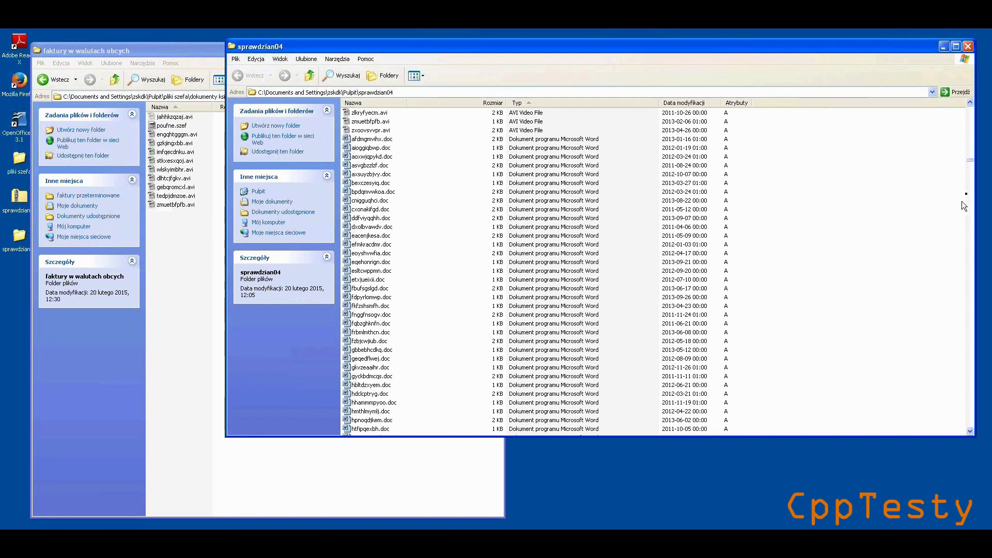
left_click_drag(970, 164, 970, 102)
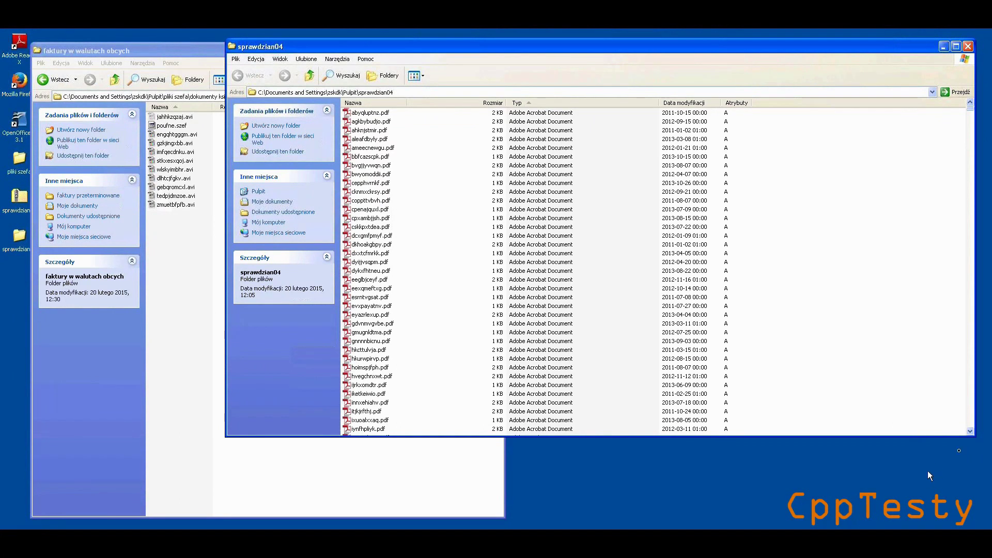
left_click(969, 425)
left_click(969, 424)
left_click(969, 424)
left_click(969, 425)
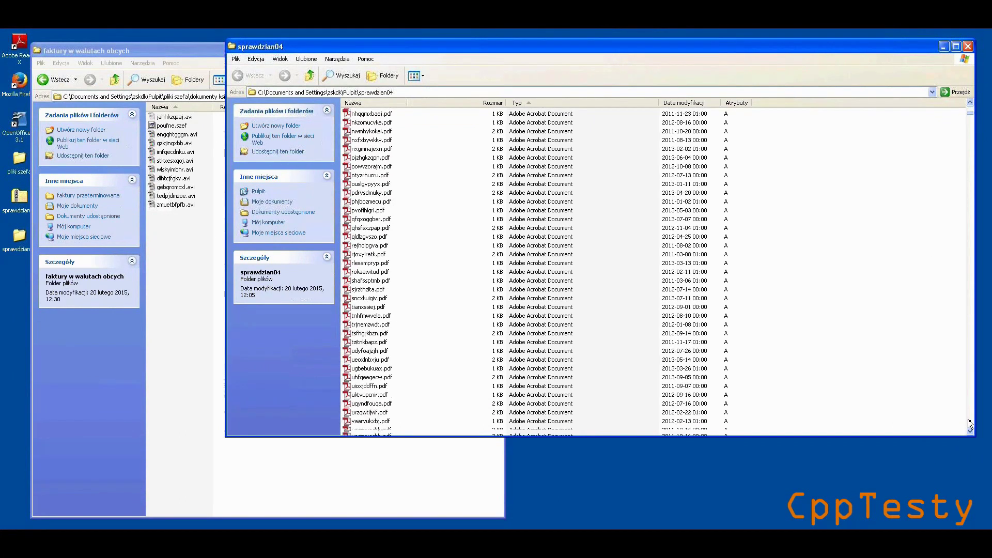
left_click(969, 425)
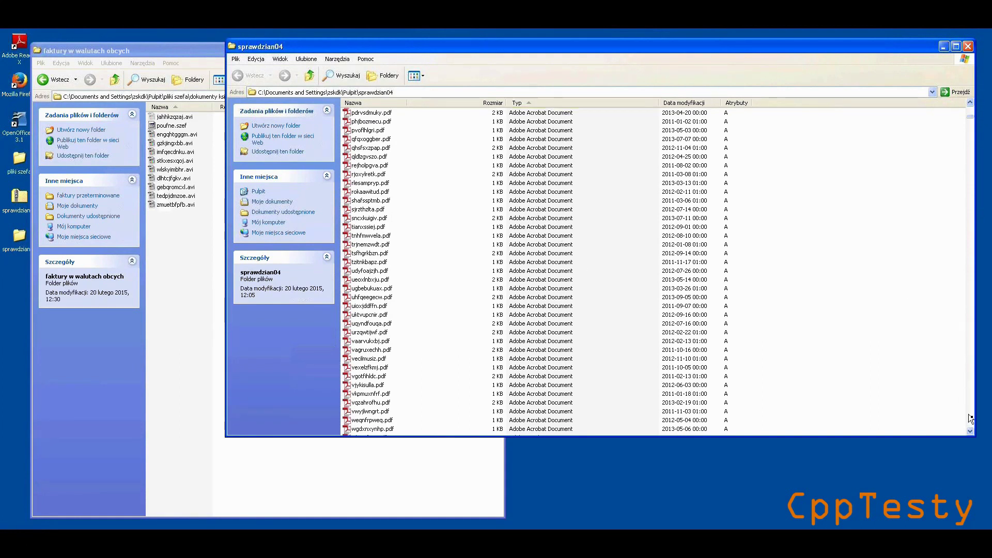
scroll(969, 418, "down", 6)
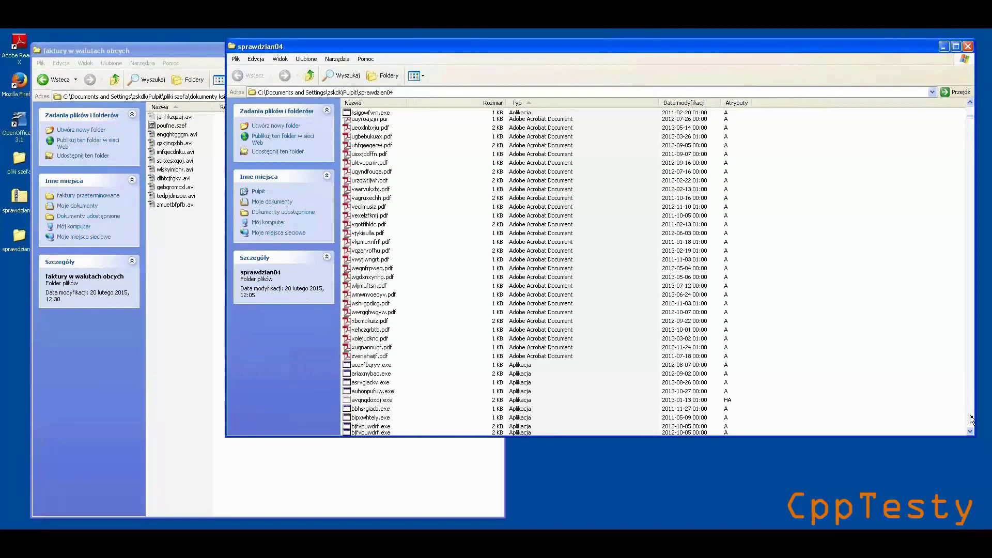
scroll(970, 419, "down", 15)
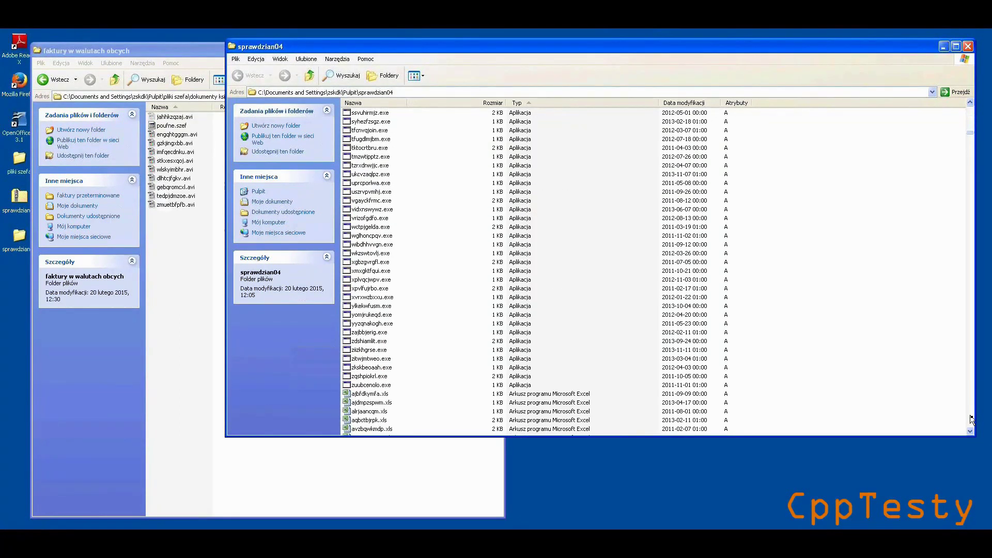
scroll(971, 420, "down", 20)
scroll(971, 419, "down", 5)
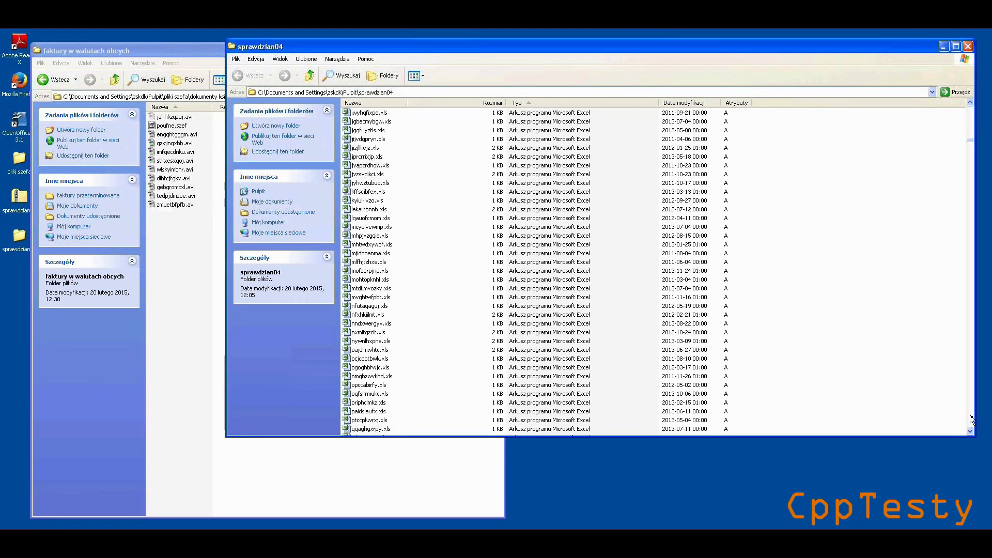
scroll(971, 420, "down", 15)
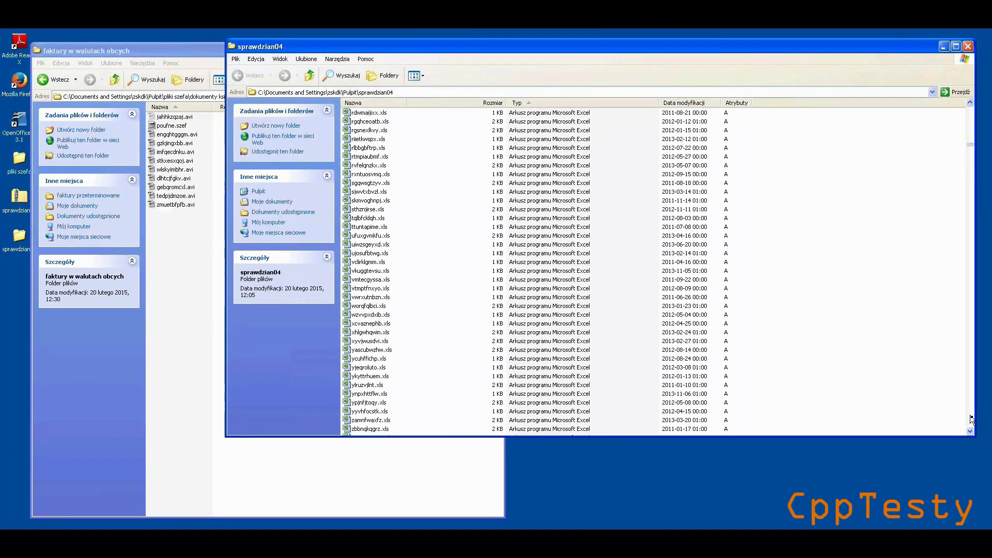
scroll(971, 420, "down", 13)
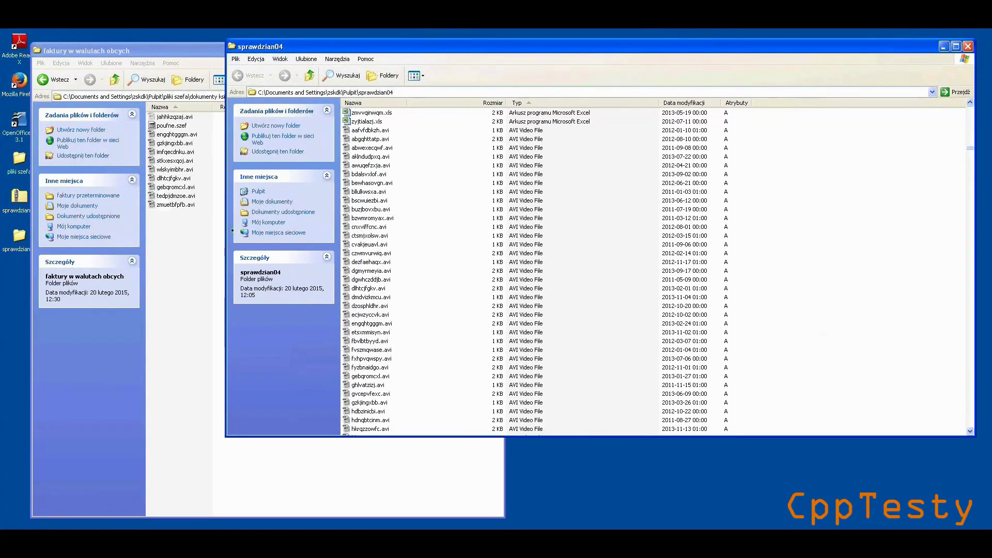
Go up to the faktury przeterminowane folder and select all AVI files in sprawdzian04, from aafvfdbkzh.avi through zxoovsvvpr.avi
left_click(201, 283)
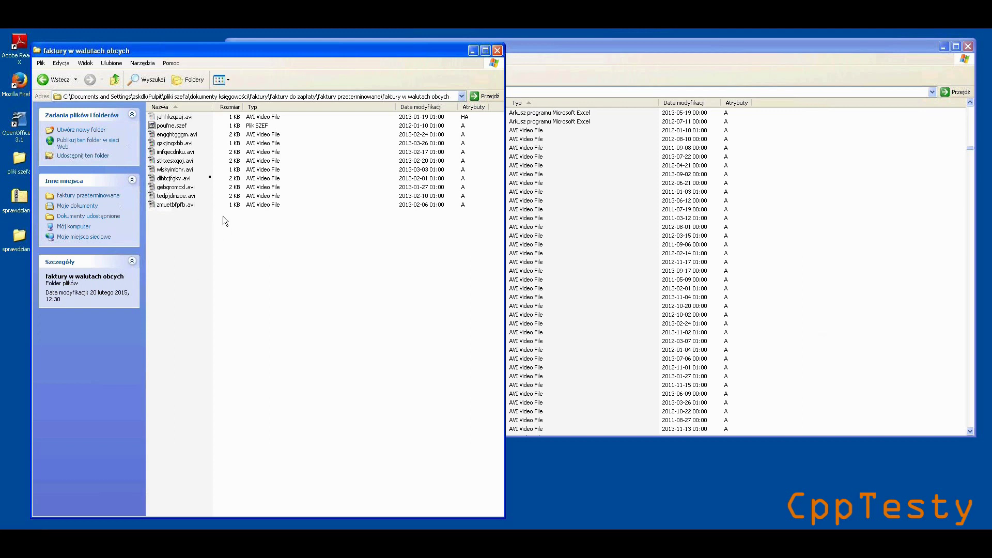
left_click(118, 80)
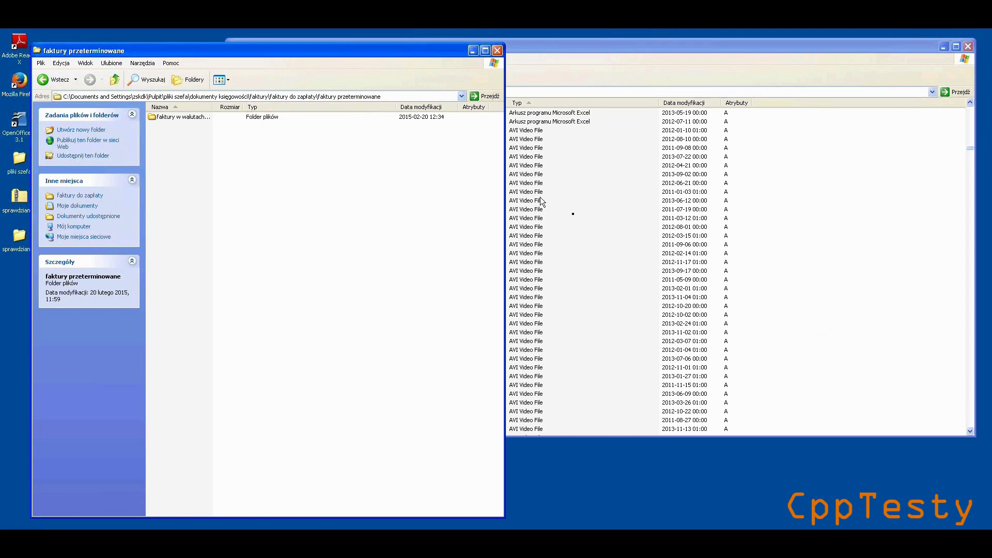
left_click(632, 52)
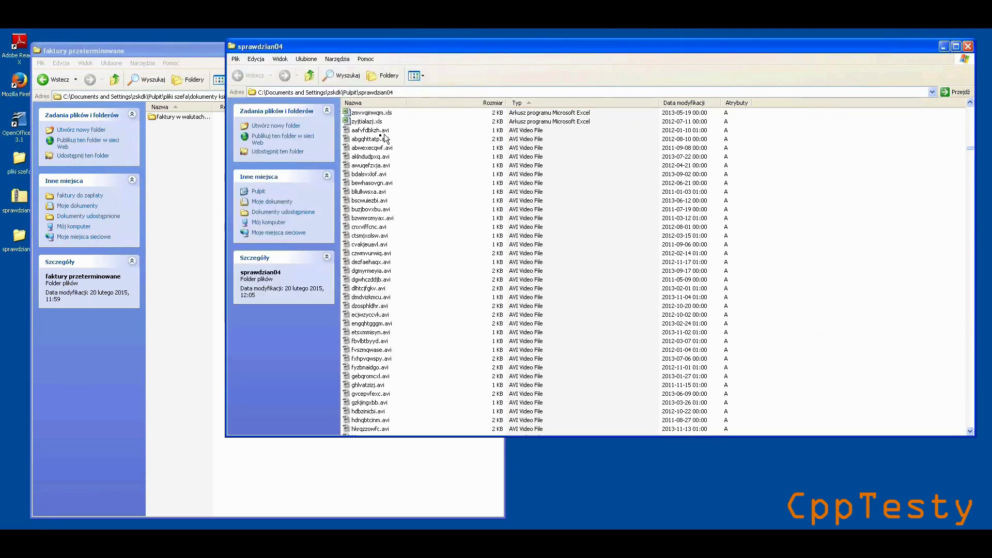
left_click(370, 131)
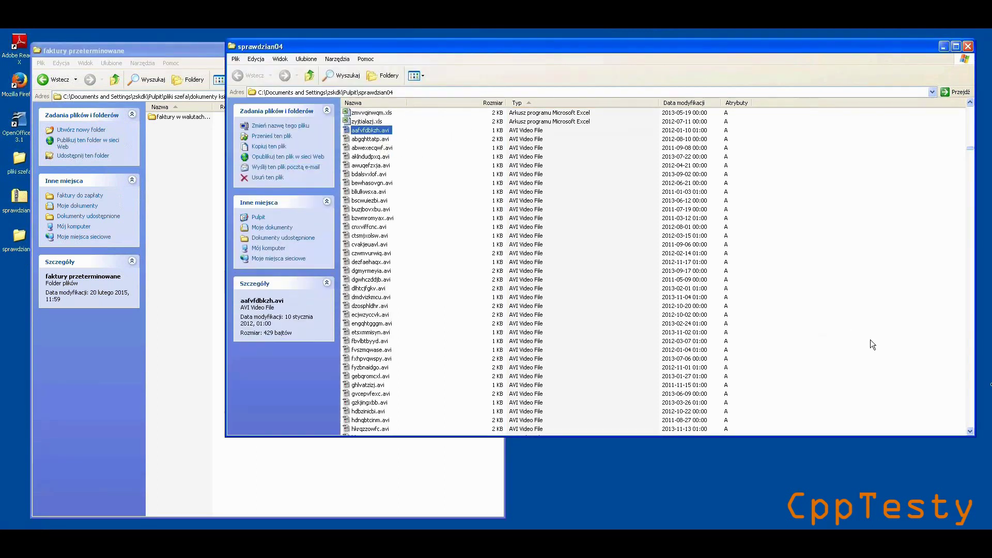
left_click(970, 418)
left_click(971, 417)
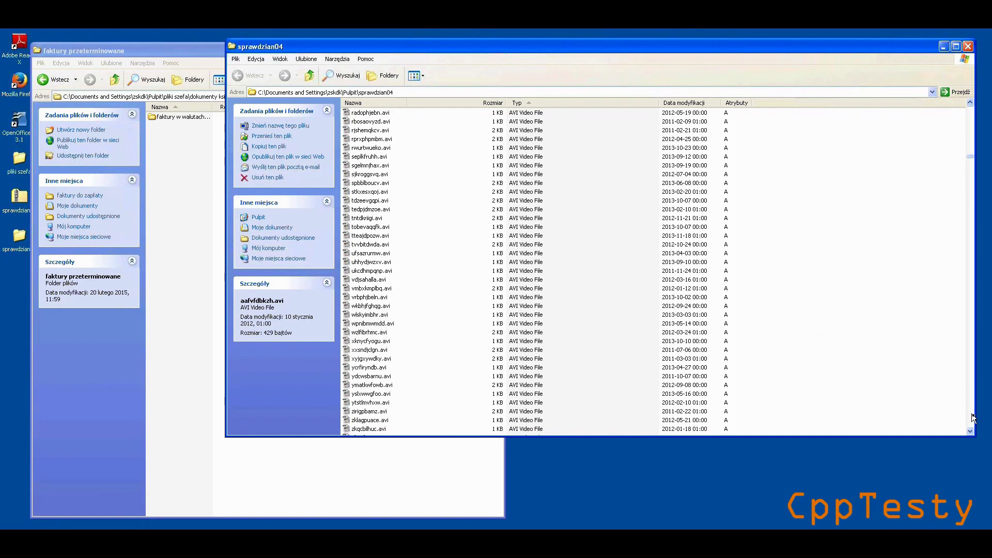
left_click(971, 417)
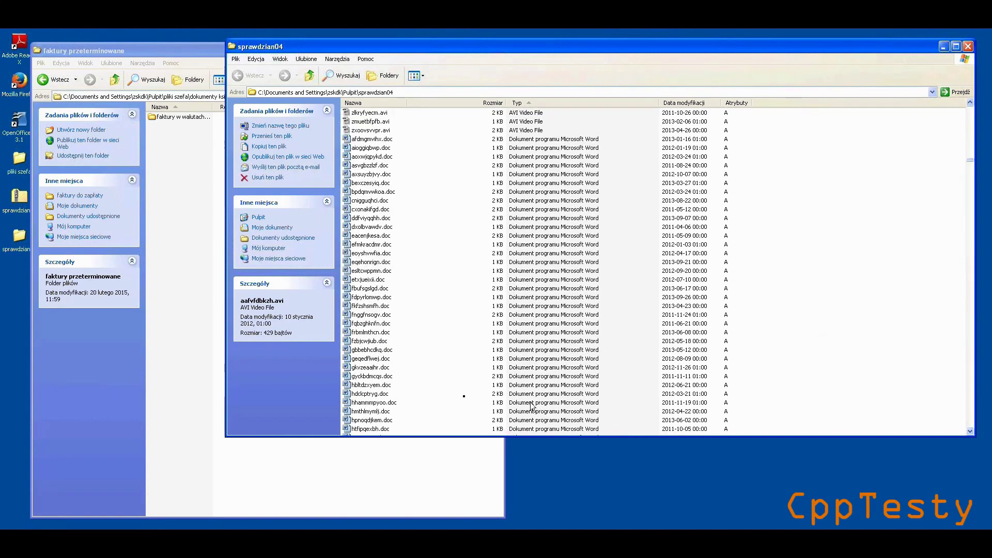
left_click(372, 130, "shift")
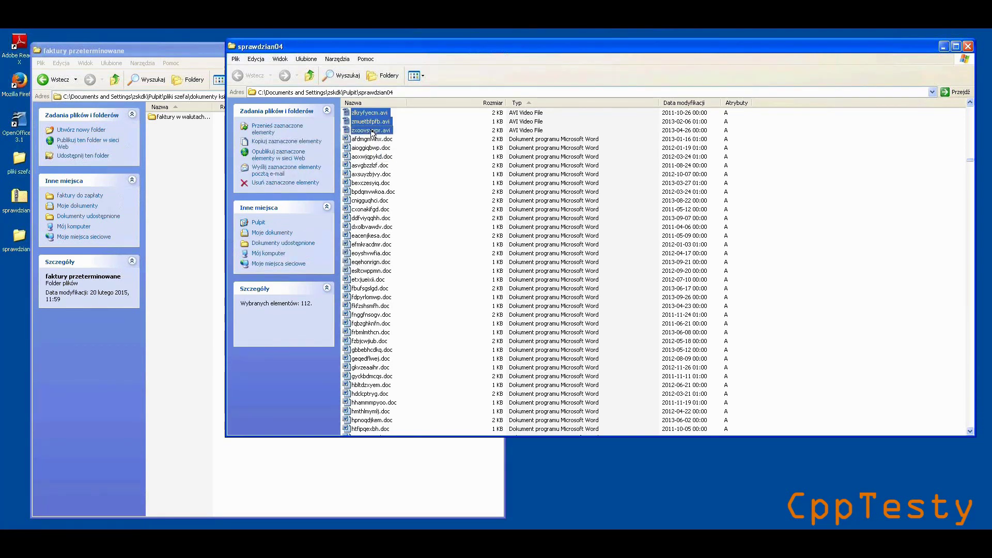
Copy the selected AVI files from sprawdzian04 and paste them into the faktury przeterminowane folder
right_click(372, 133)
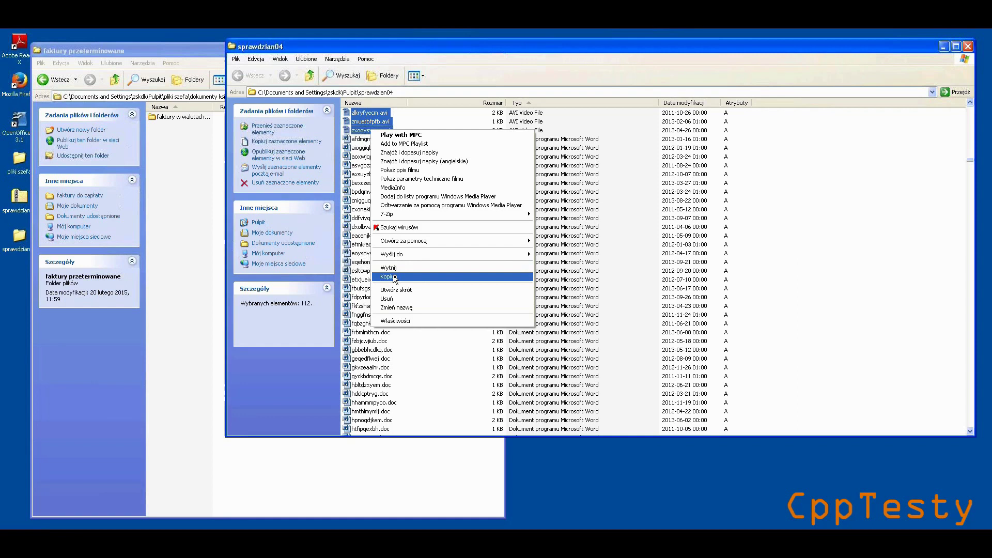
left_click(394, 277)
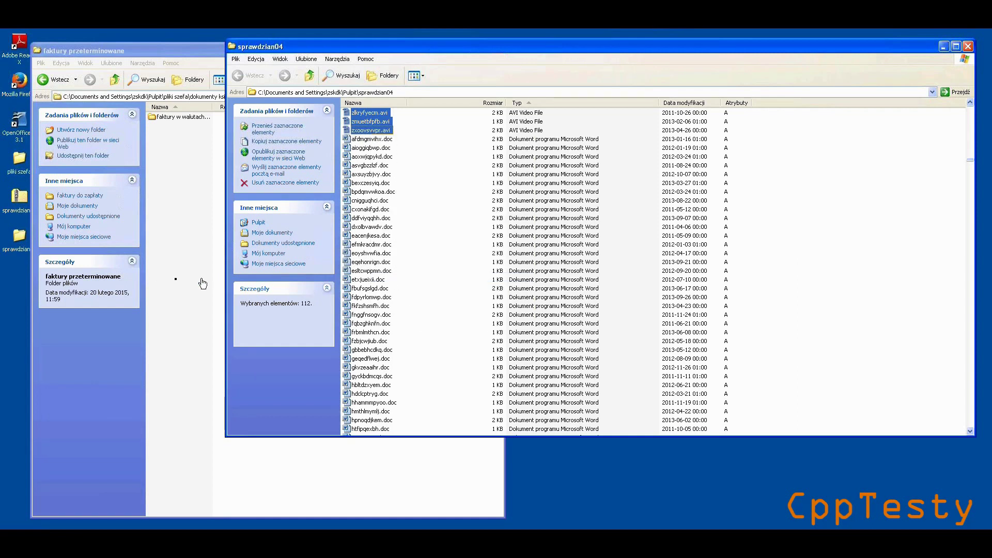
left_click(172, 272)
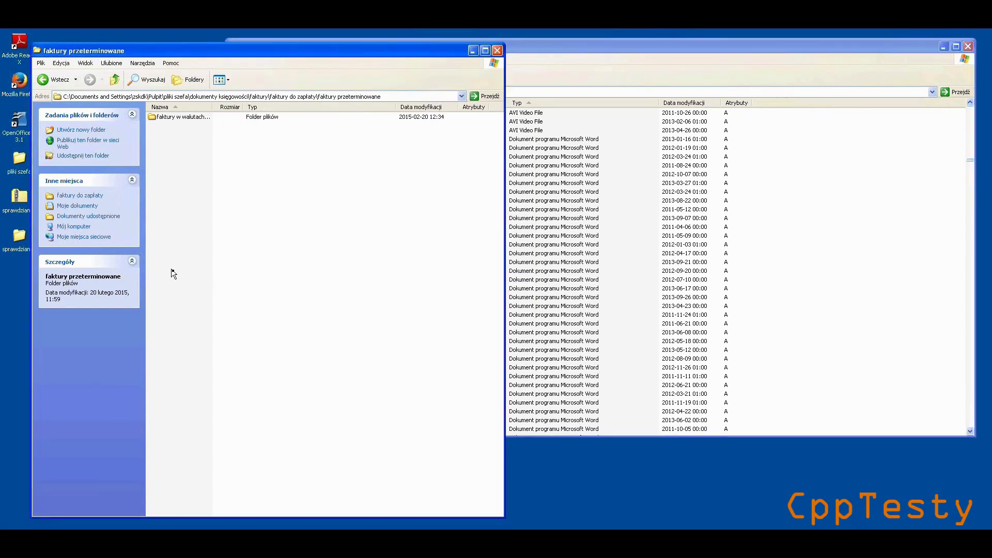
right_click(173, 273)
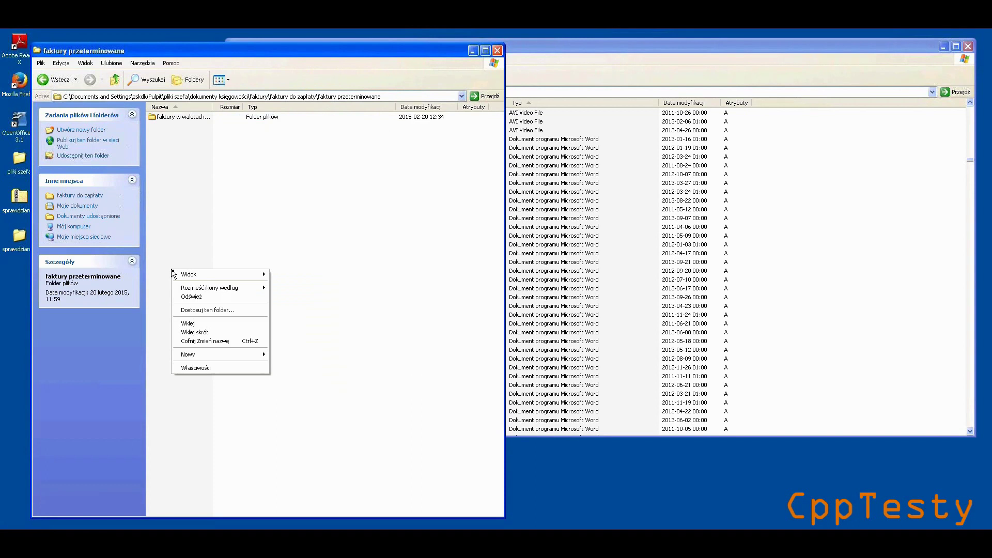
left_click(210, 323)
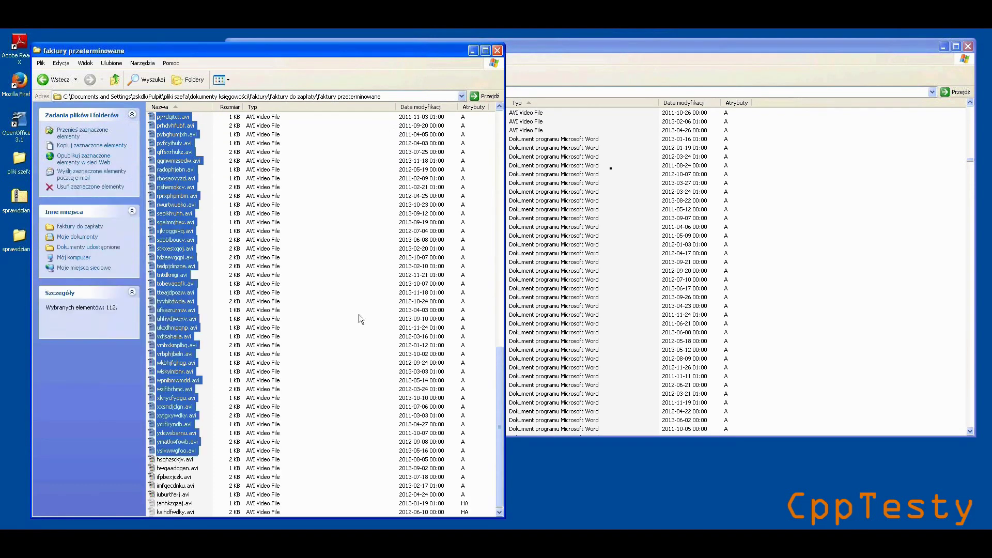
Clear the AVI selection in sprawdzian04 and look through the type-sorted list from the Word documents onward for the start of the BMP group
left_click(633, 49)
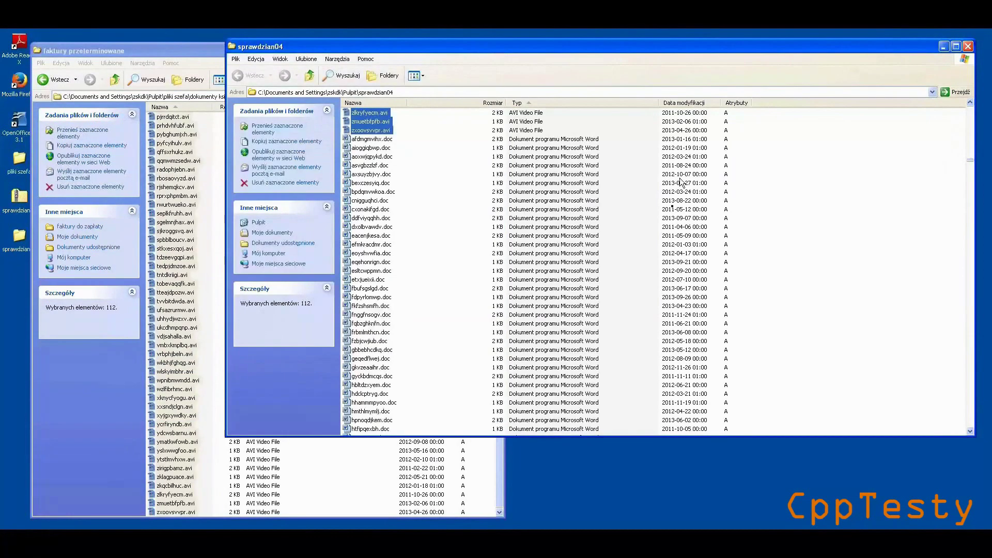
left_click(770, 243)
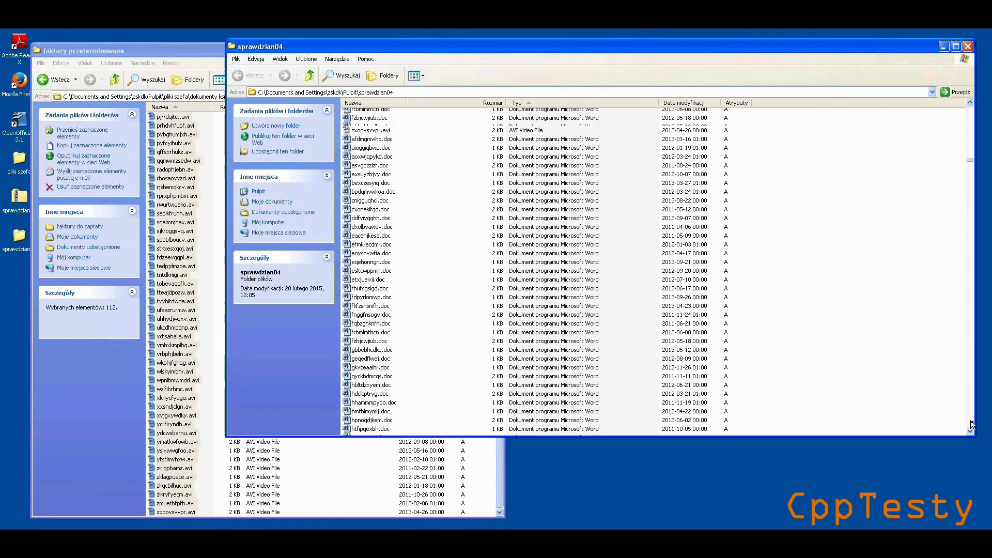
scroll(971, 425, "down", 13)
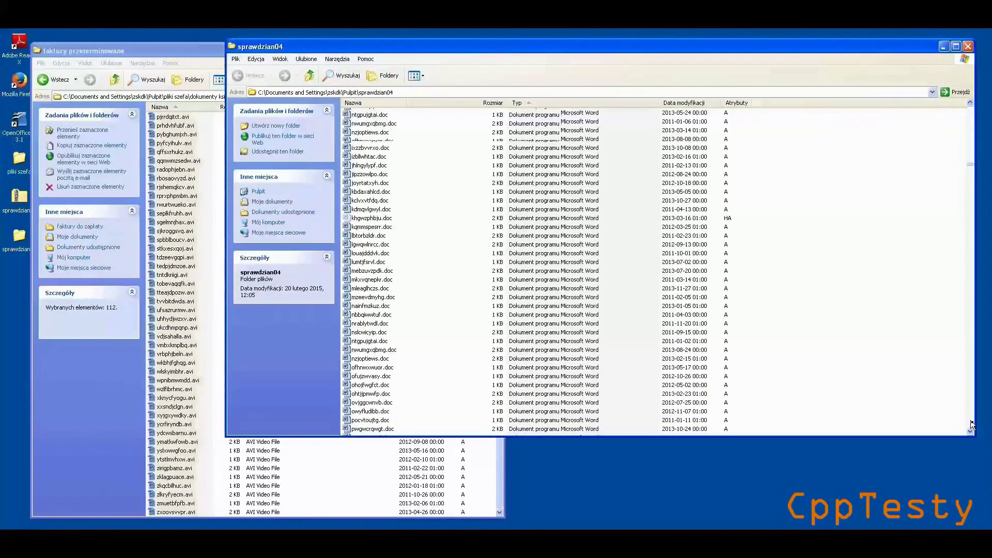
scroll(972, 425, "down", 15)
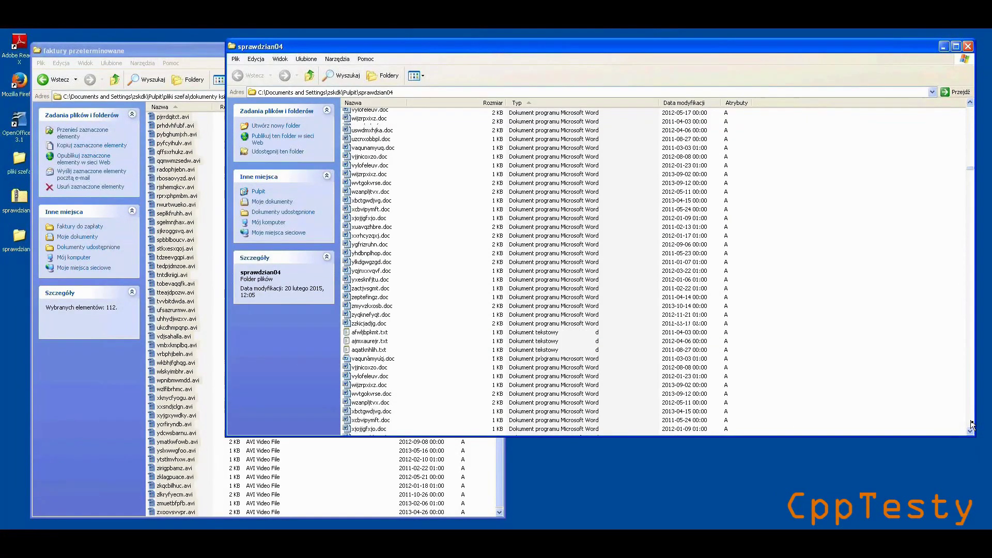
scroll(972, 424, "down", 13)
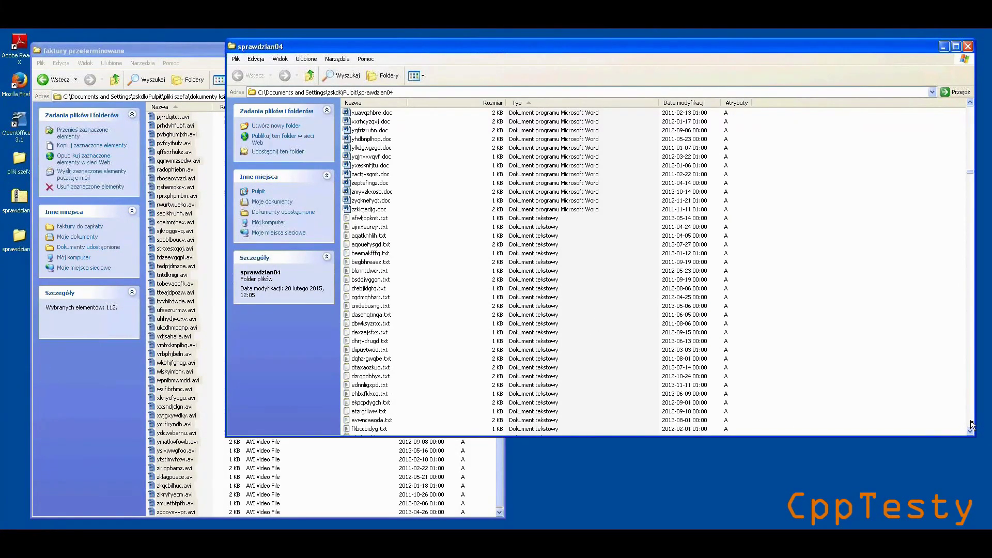
scroll(971, 425, "down", 13)
scroll(971, 425, "down", 12)
scroll(971, 425, "down", 13)
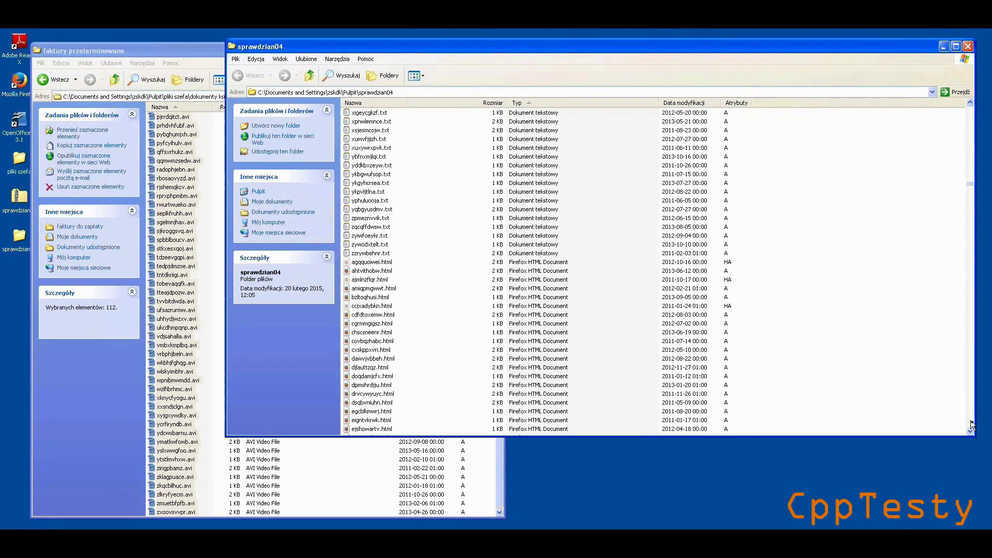
scroll(971, 424, "down", 13)
scroll(971, 425, "down", 13)
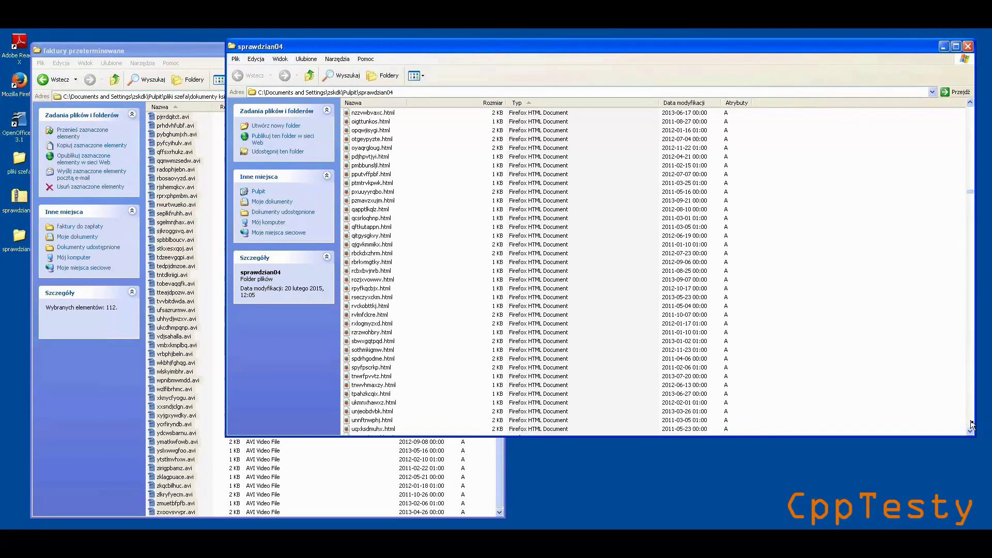
scroll(971, 425, "down", 13)
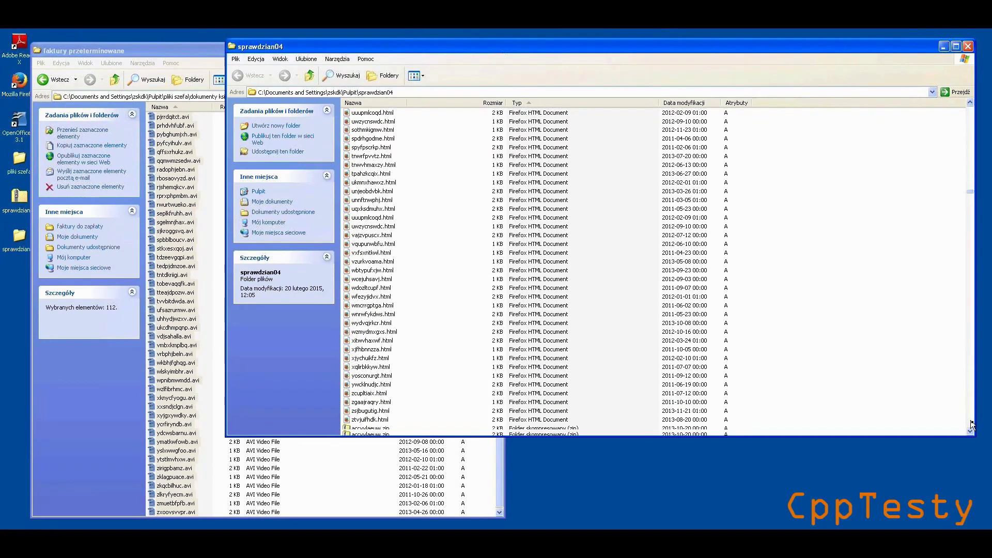
scroll(971, 424, "down", 18)
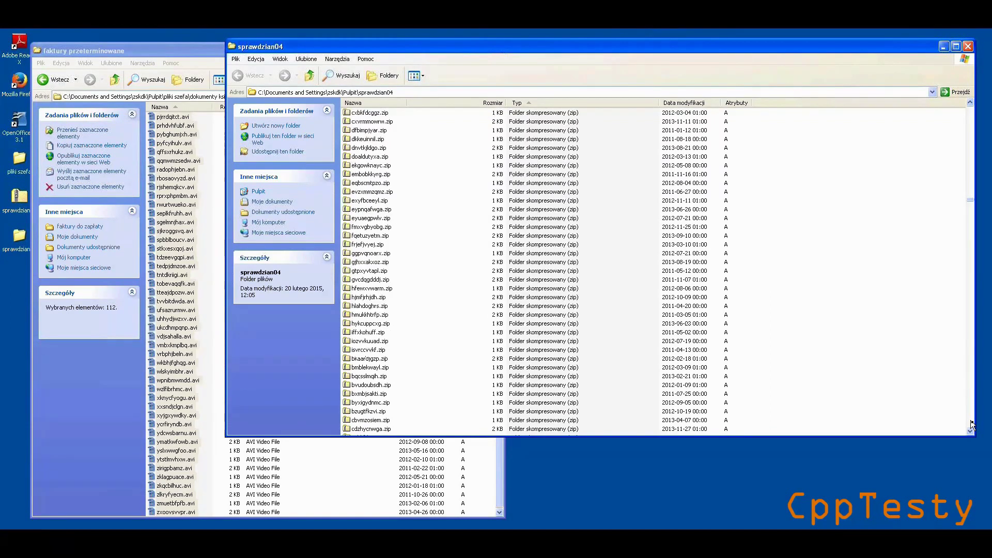
scroll(971, 425, "down", 15)
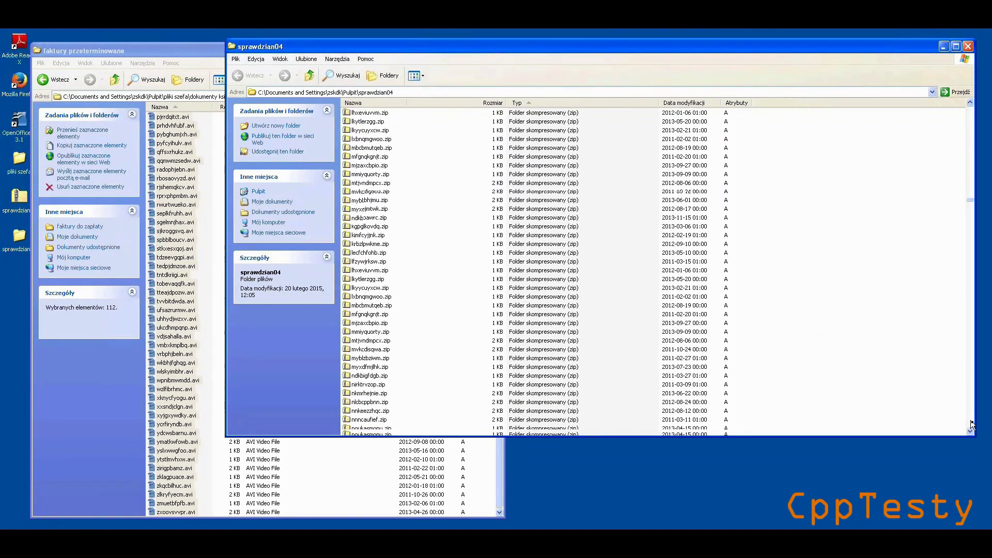
scroll(971, 425, "down", 13)
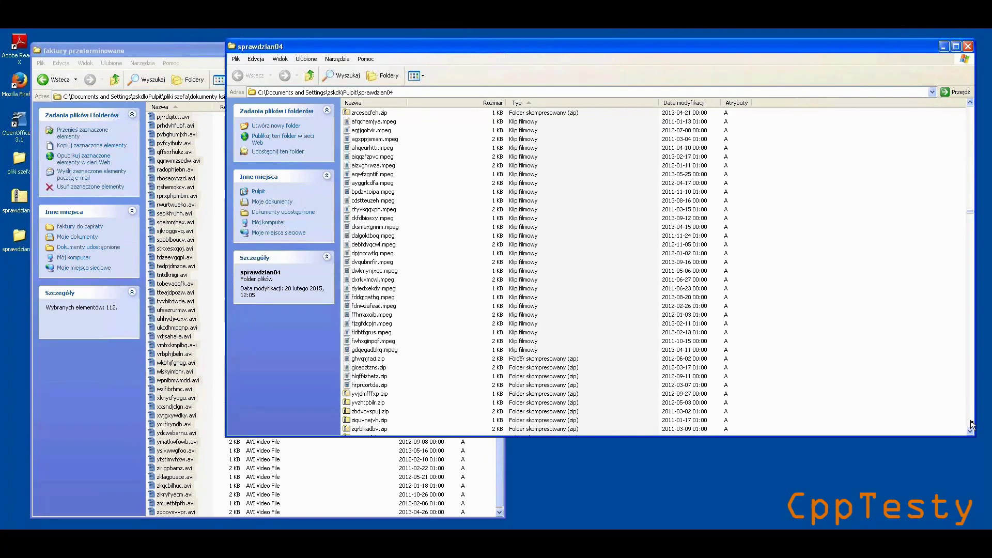
scroll(972, 424, "down", 13)
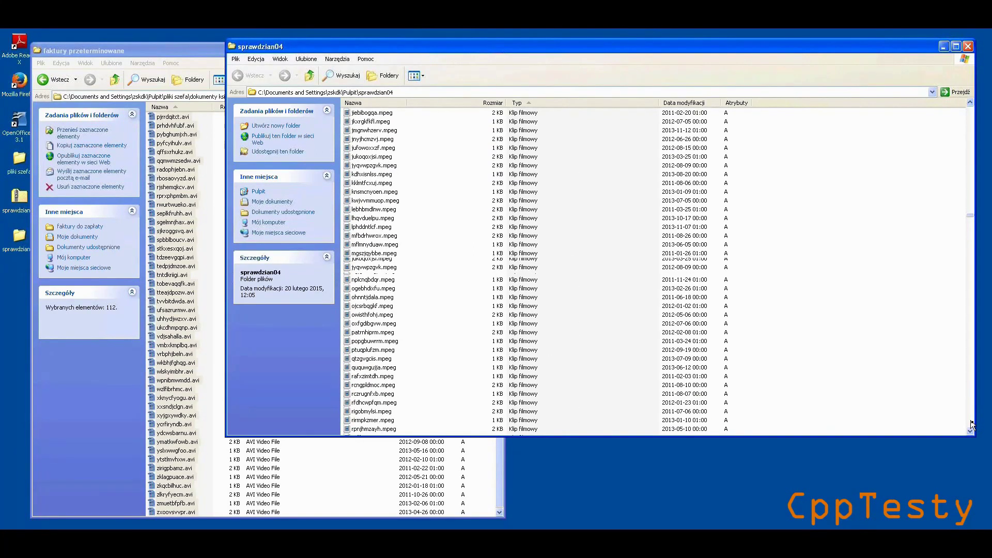
scroll(971, 425, "down", 20)
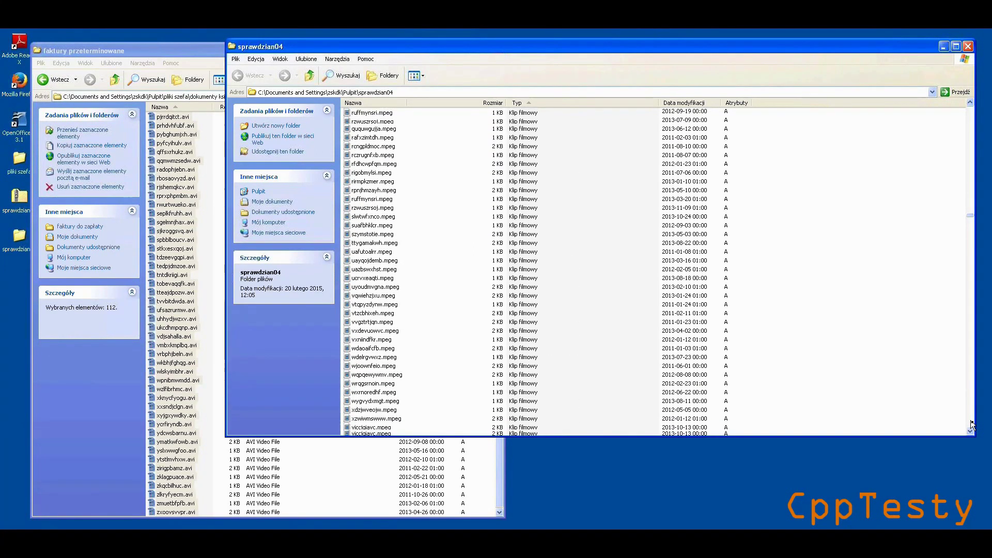
scroll(971, 425, "down", 13)
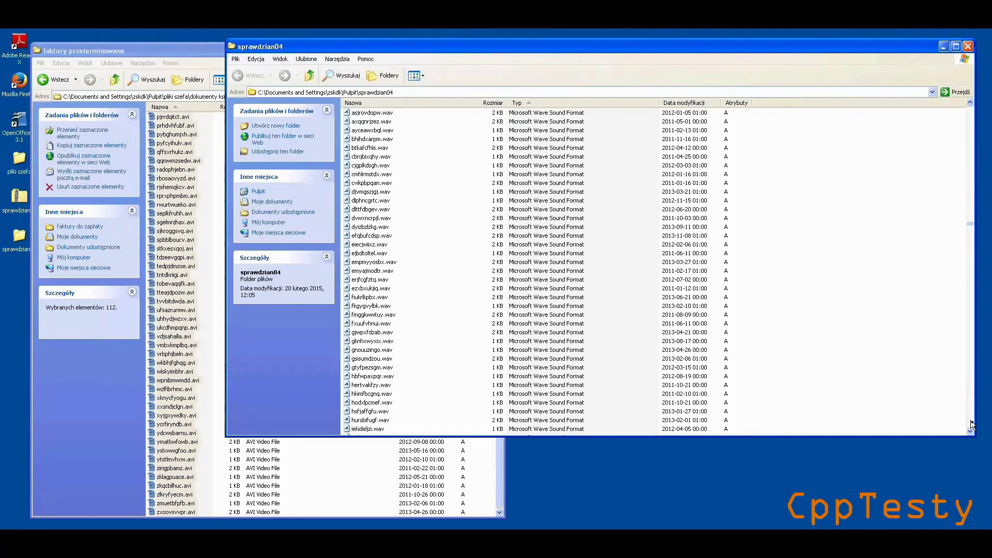
scroll(971, 425, "down", 13)
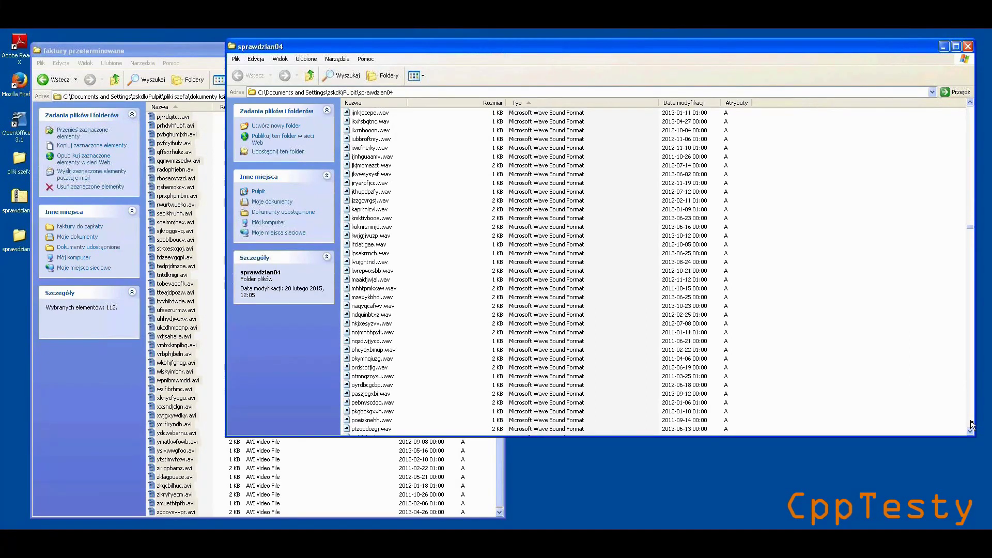
scroll(972, 425, "down", 18)
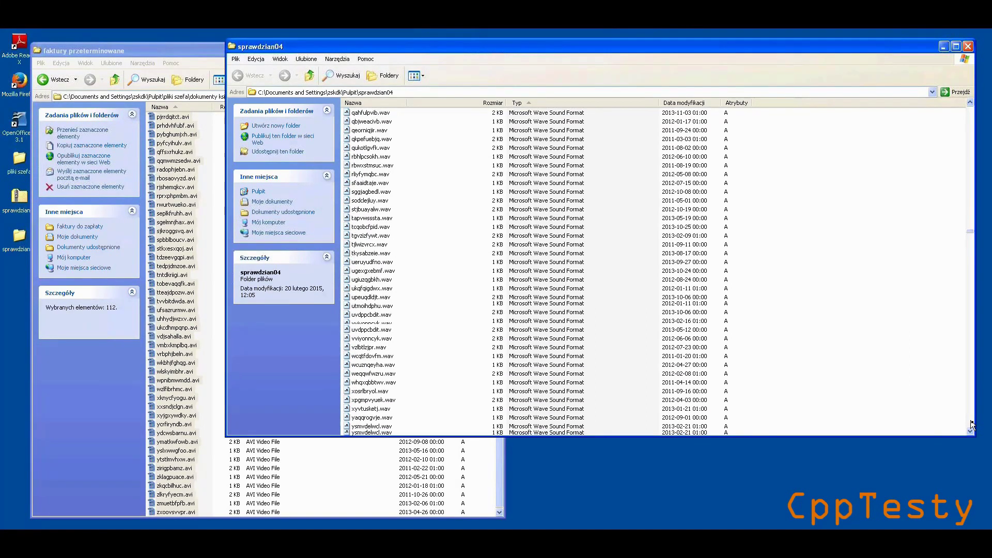
scroll(971, 424, "down", 13)
scroll(971, 424, "down", 16)
scroll(971, 425, "down", 18)
scroll(971, 424, "down", 15)
scroll(972, 425, "down", 15)
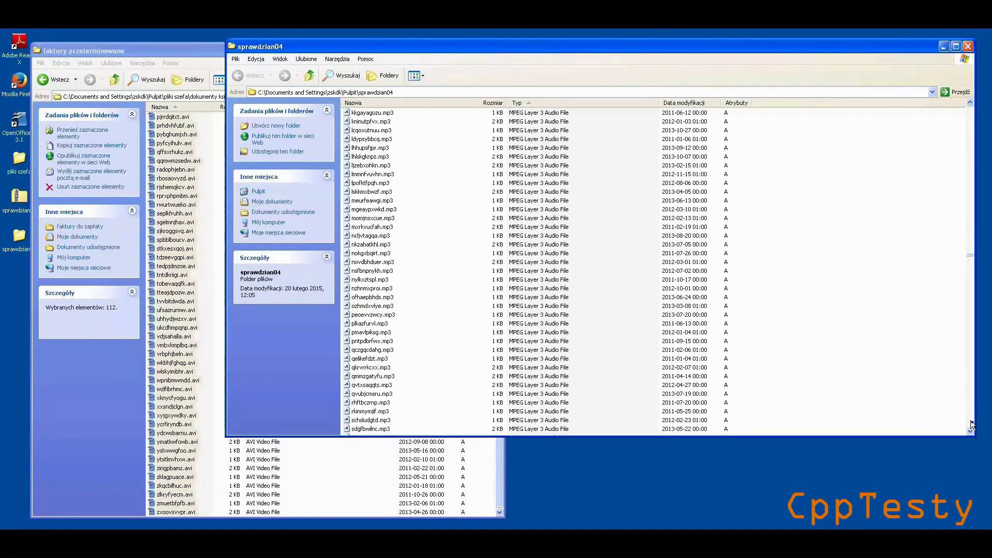
scroll(971, 424, "down", 15)
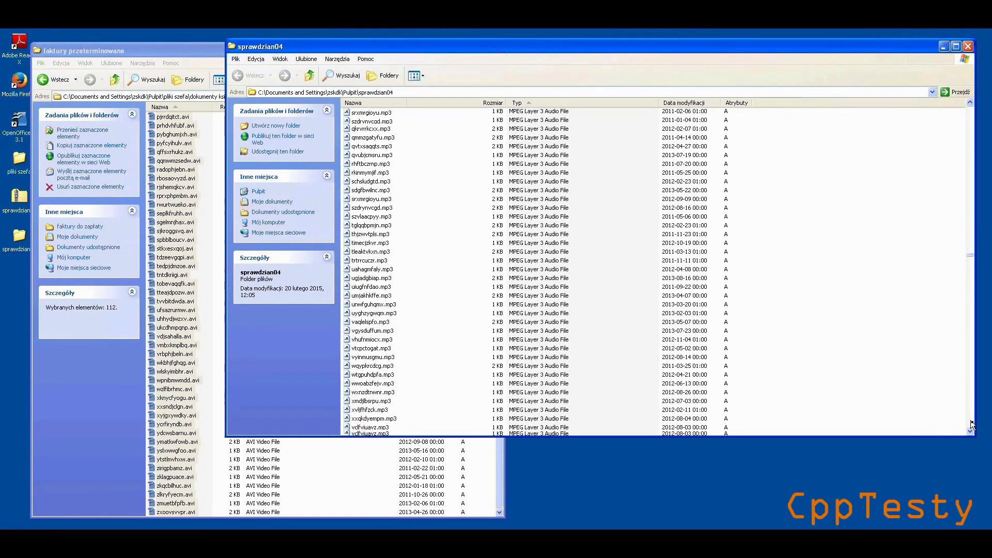
scroll(971, 424, "down", 15)
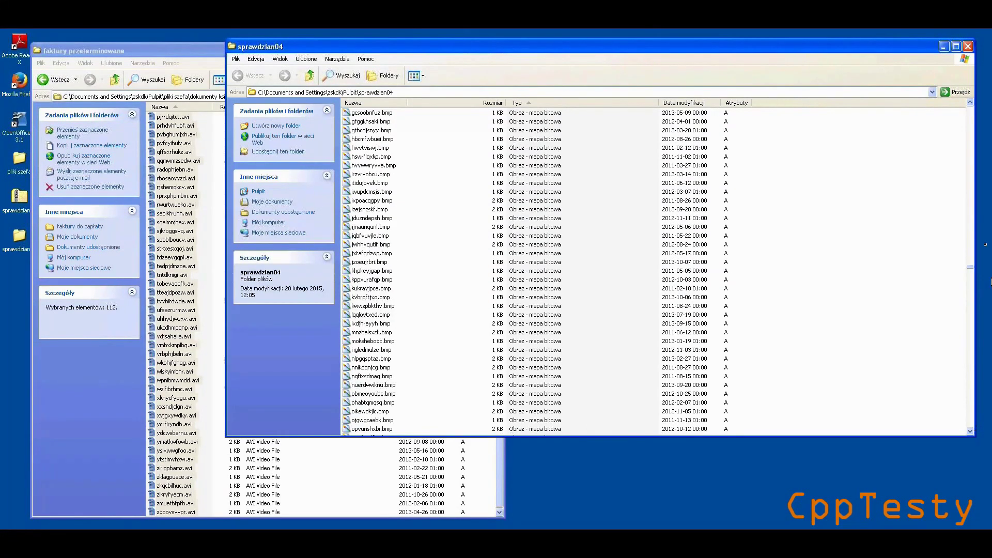
left_click(969, 140)
left_click(969, 141)
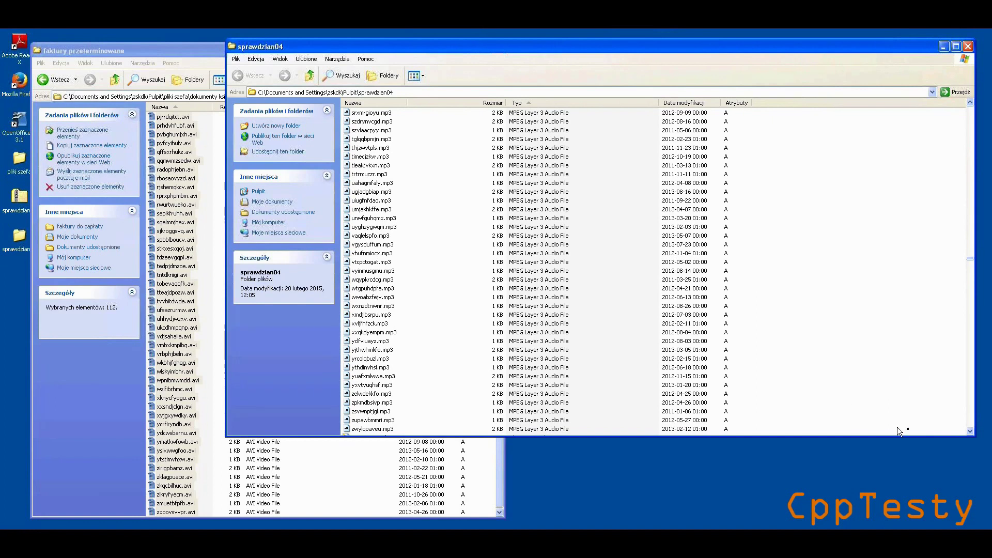
left_click(970, 432)
left_click(970, 432)
left_click(970, 432)
left_click(969, 432)
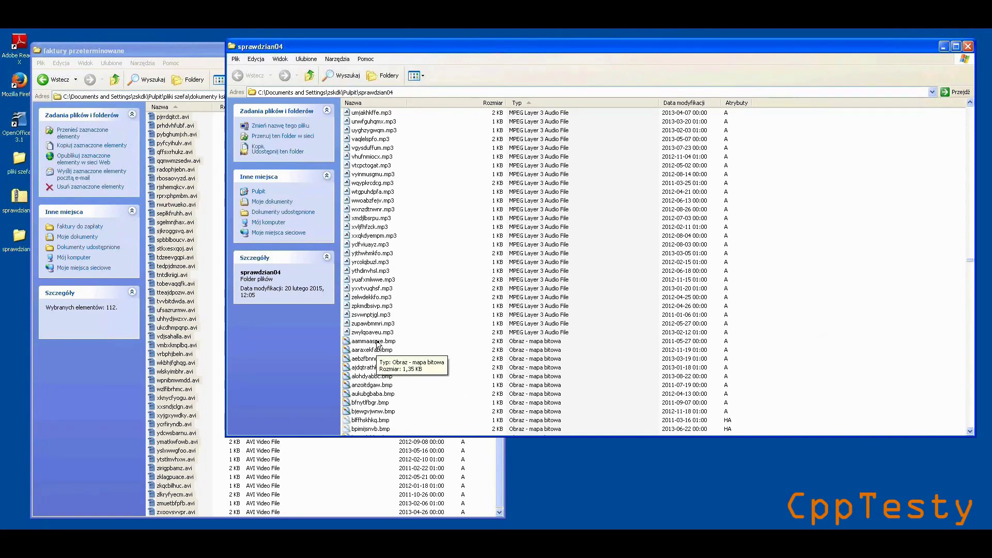
Select all BMP files in sprawdzian04, from aammaaspre.bmp through zyiyhpvuur.bmp
left_click(378, 342)
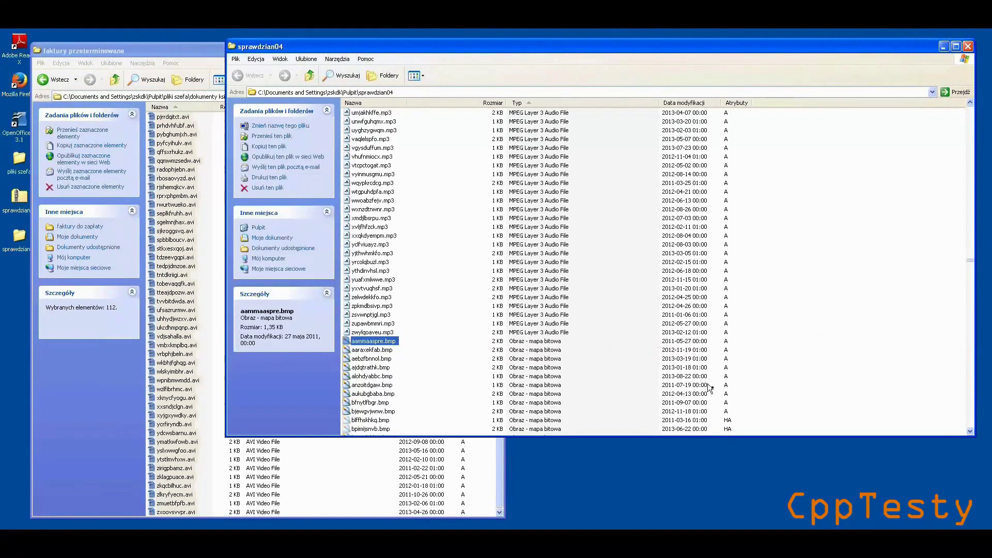
left_click(969, 421)
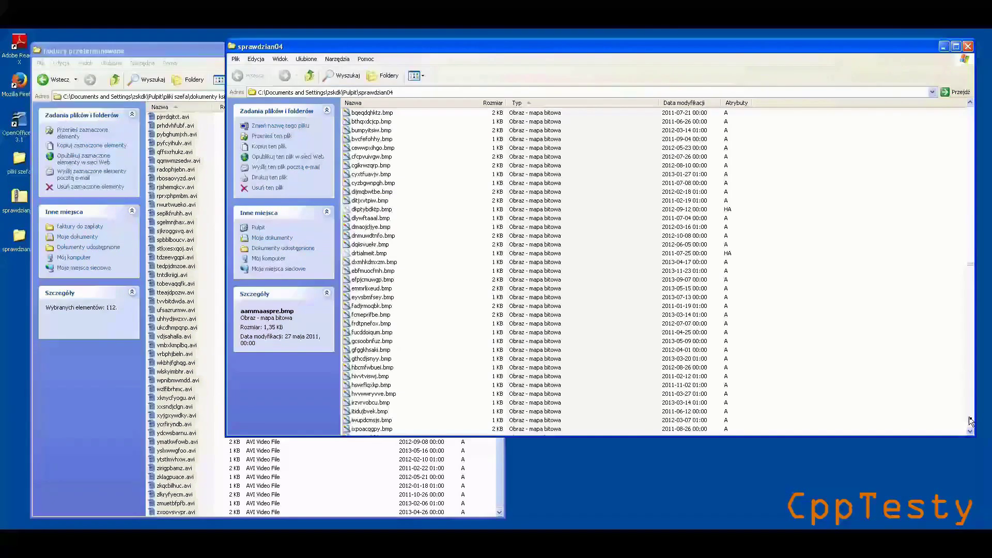
left_click(969, 421)
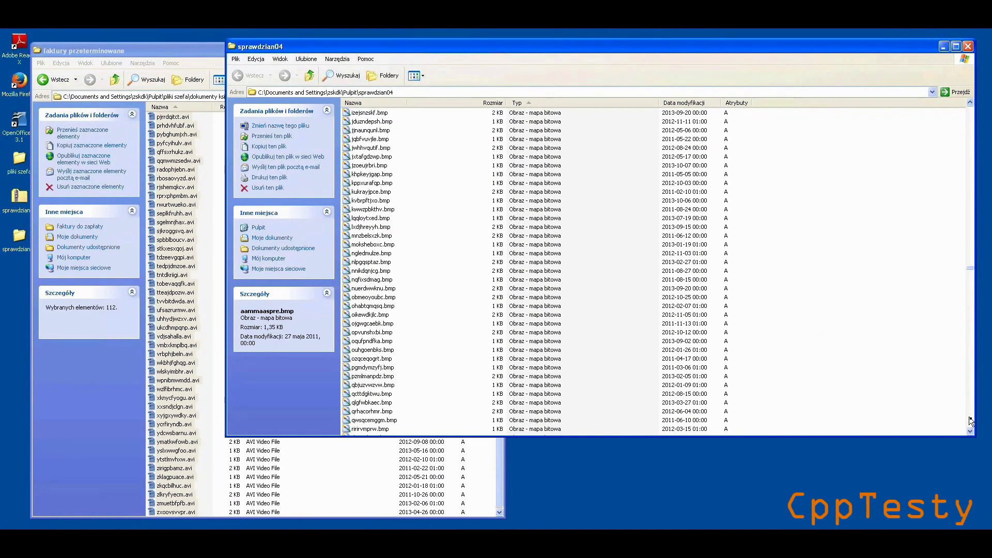
left_click(970, 421)
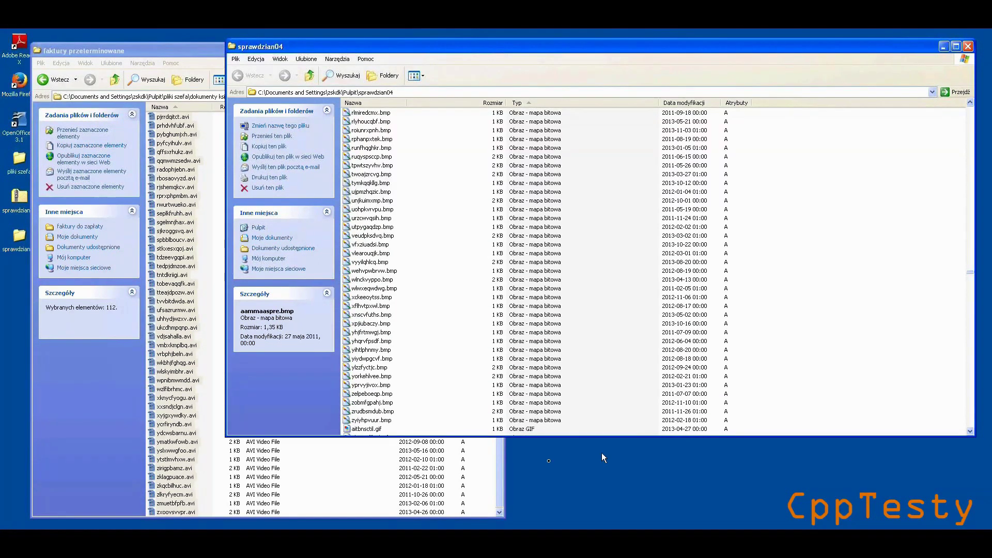
left_click(363, 421, "shift")
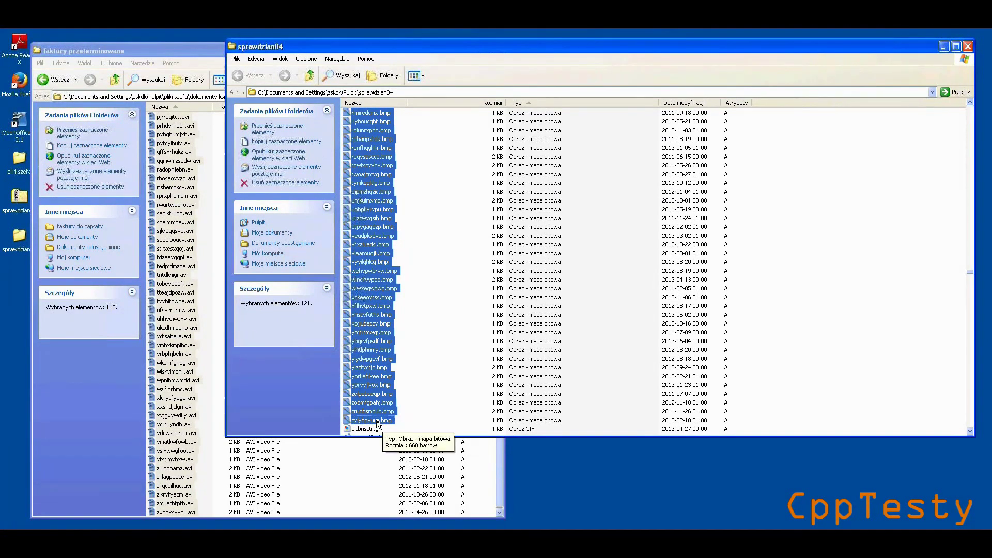
Copy the selected BMP files from sprawdzian04, paste them into the faktury przeterminowane folder, and clear the selection there
right_click(377, 421)
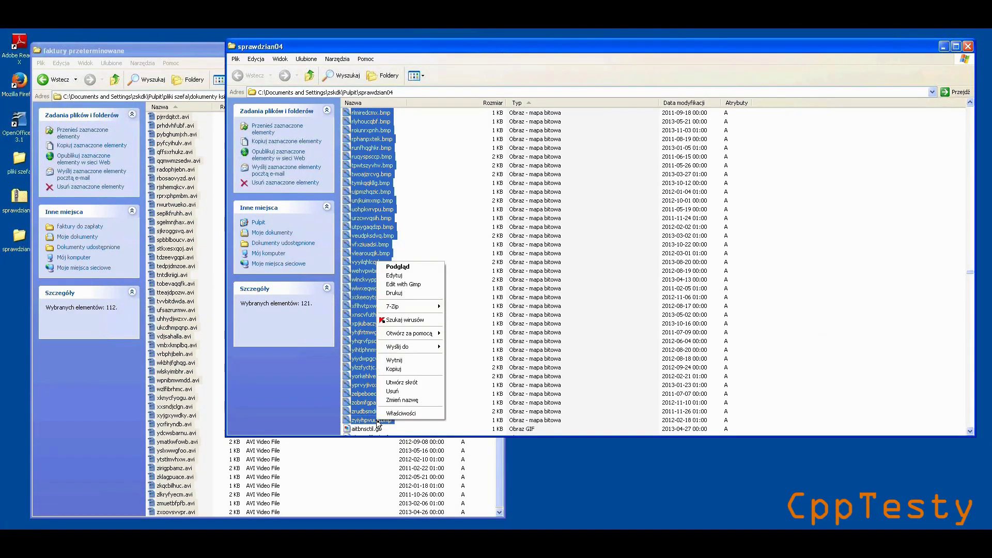
left_click(413, 369)
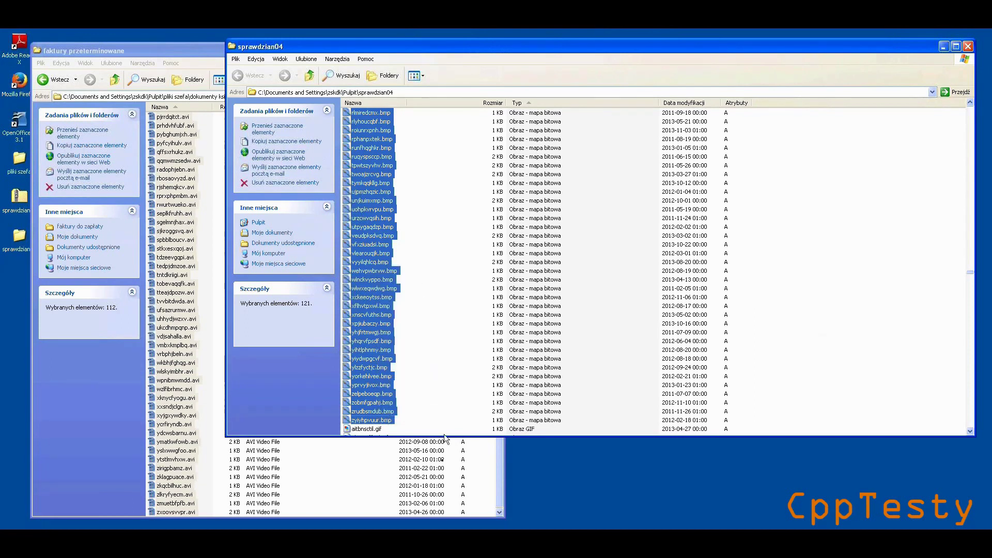
left_click(373, 494)
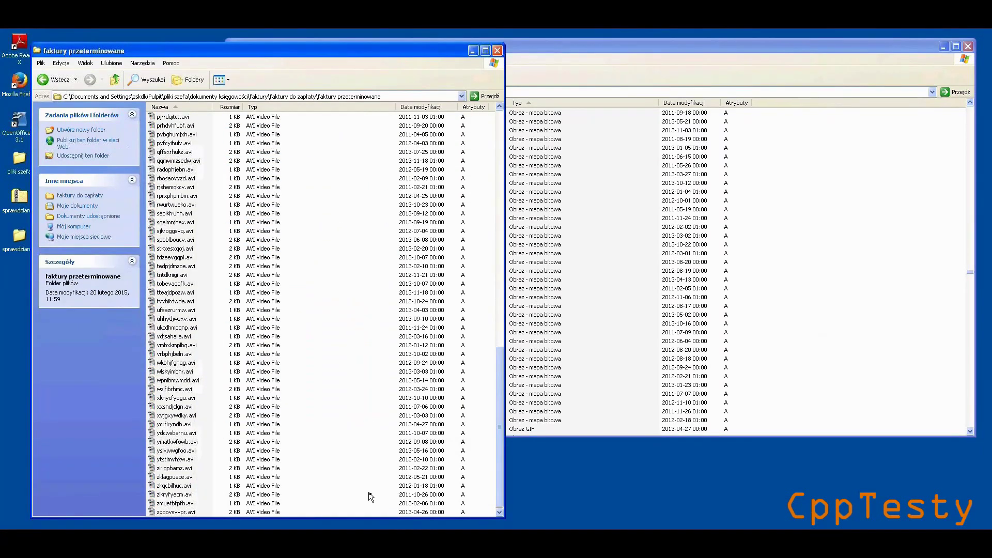
right_click(371, 496)
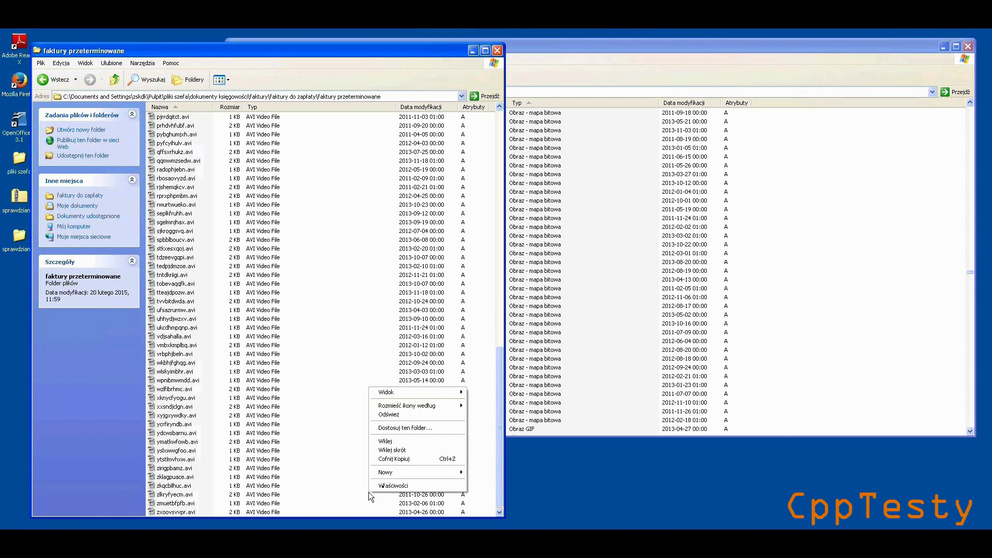
left_click(401, 442)
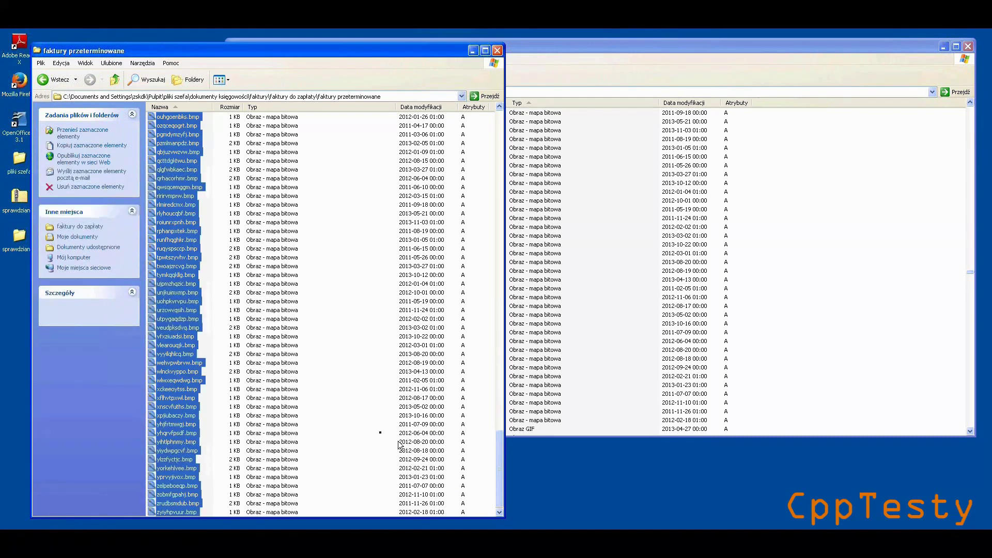
left_click(361, 438)
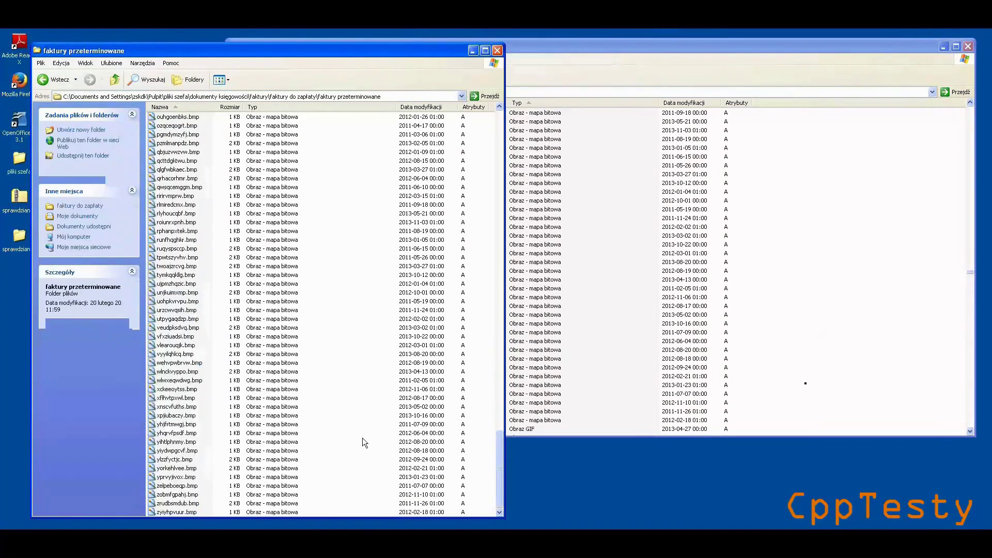
Clear the BMP selection in sprawdzian04 and look through the type-sorted list for the start of the MS-DOS batch files
left_click(925, 373)
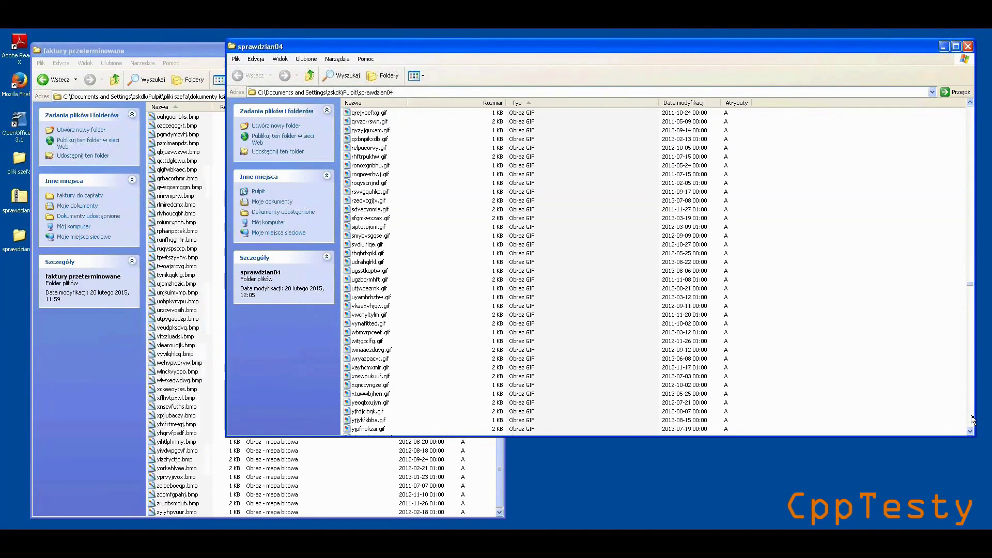
left_click(970, 419)
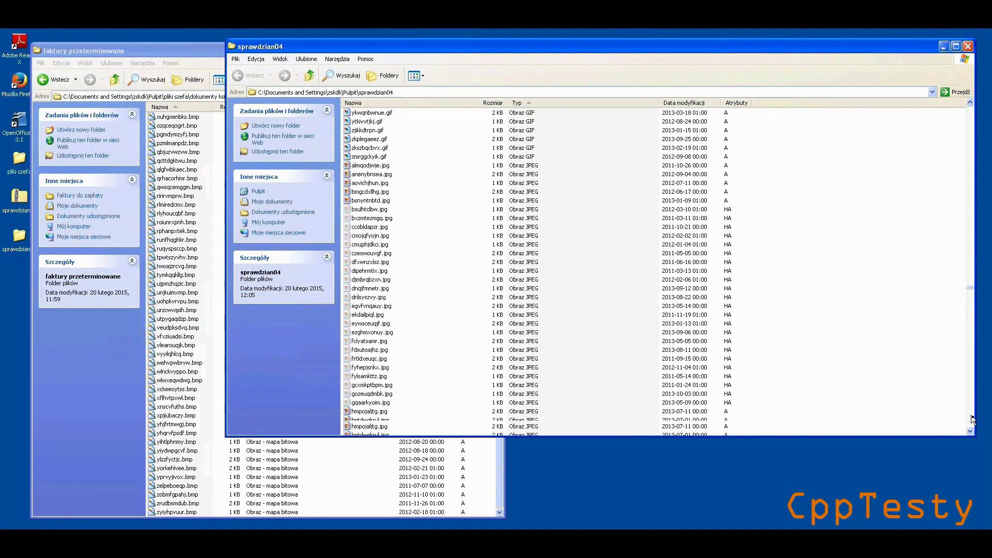
left_click(970, 419)
left_click(970, 420)
left_click(970, 419)
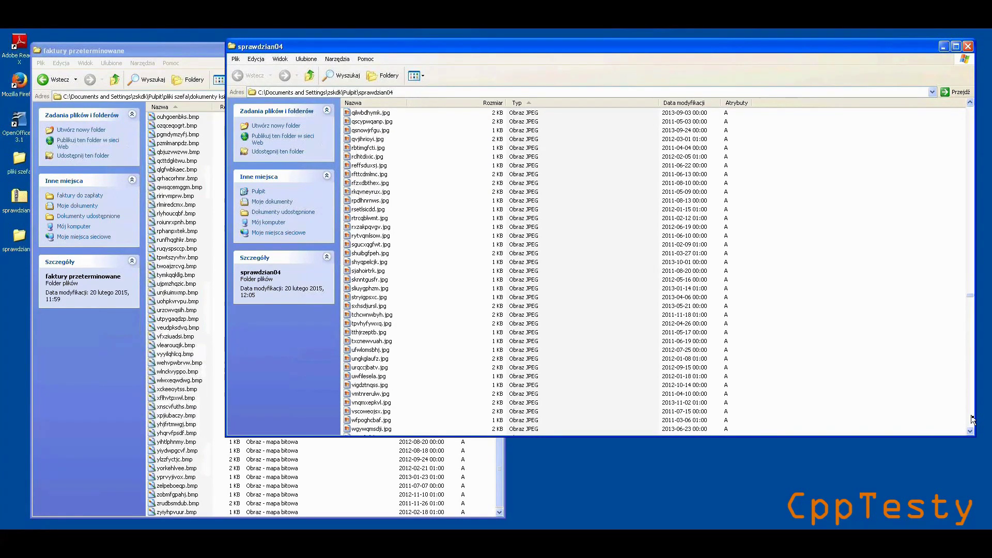
left_click(971, 419)
left_click(971, 419)
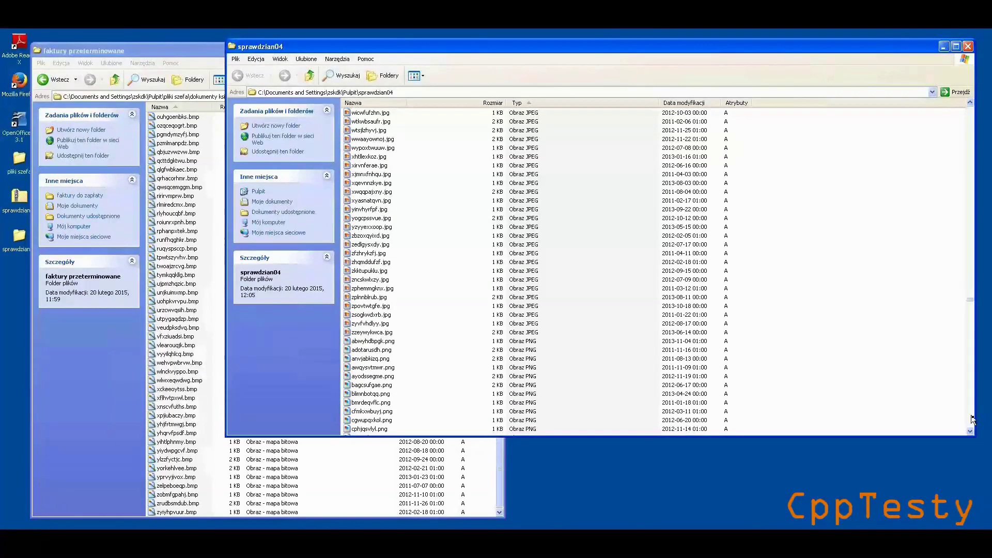
left_click(970, 419)
left_click(970, 420)
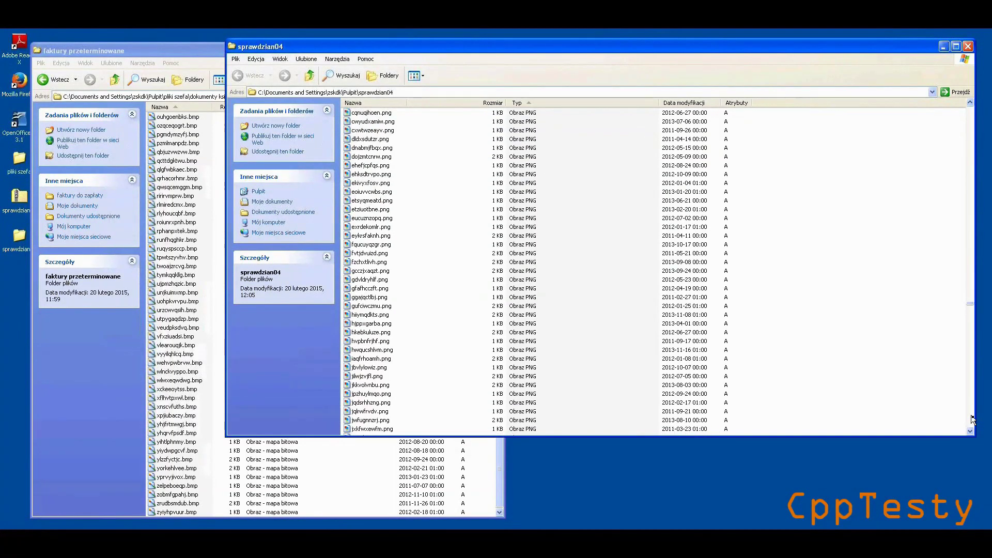
left_click(970, 420)
left_click(970, 419)
left_click(970, 420)
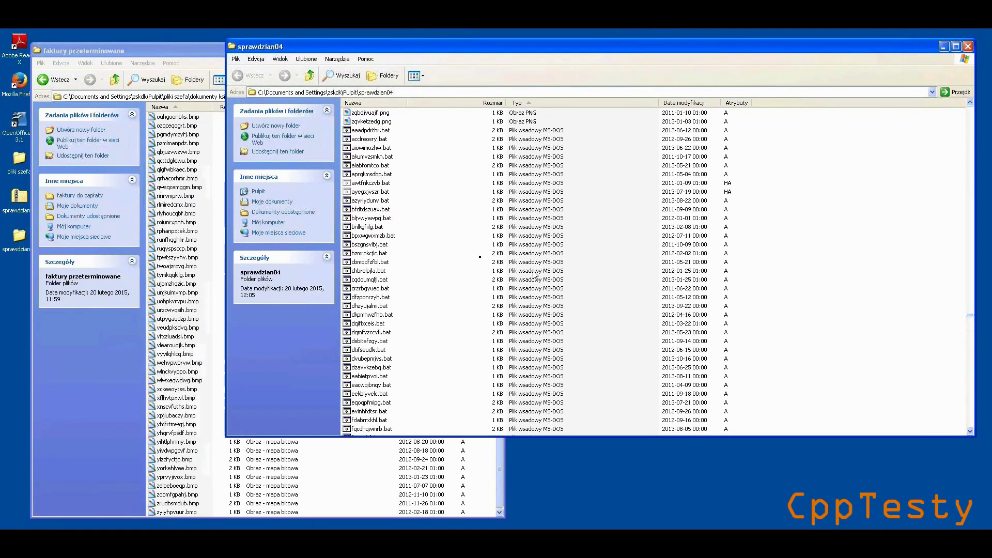
Select all MS-DOS batch files in sprawdzian04, from aaadpdrthr.bat through zoouulhadm.bat
left_click(369, 131)
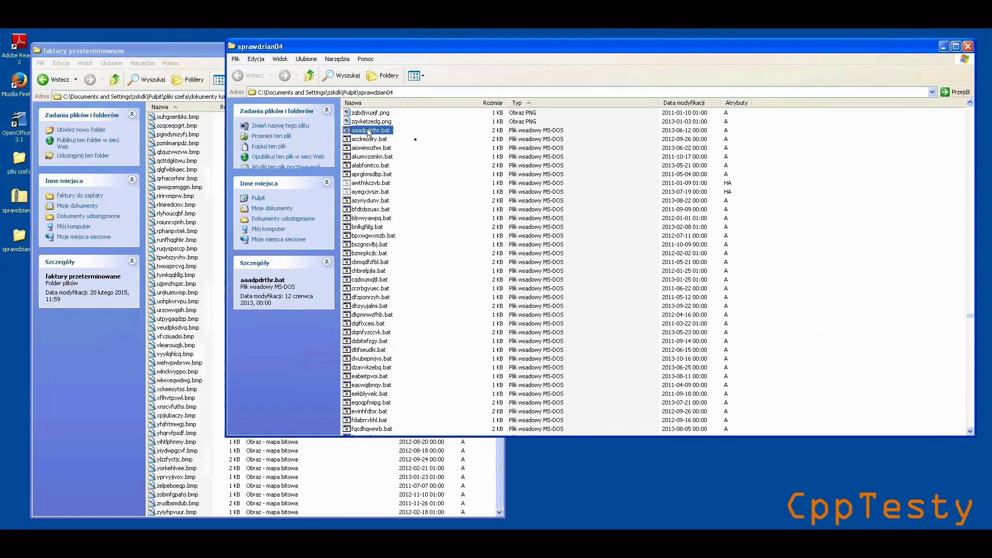
left_click(971, 413)
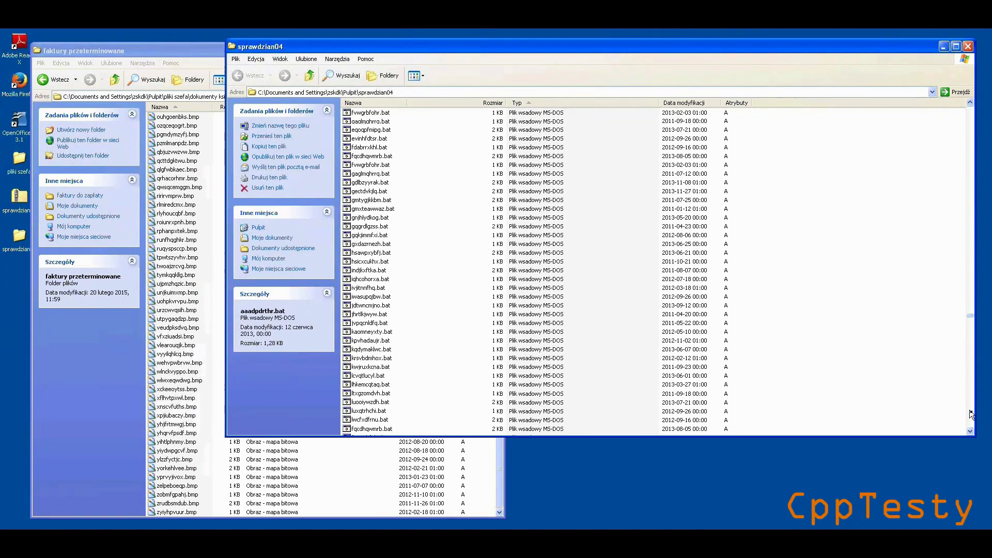
left_click(970, 414)
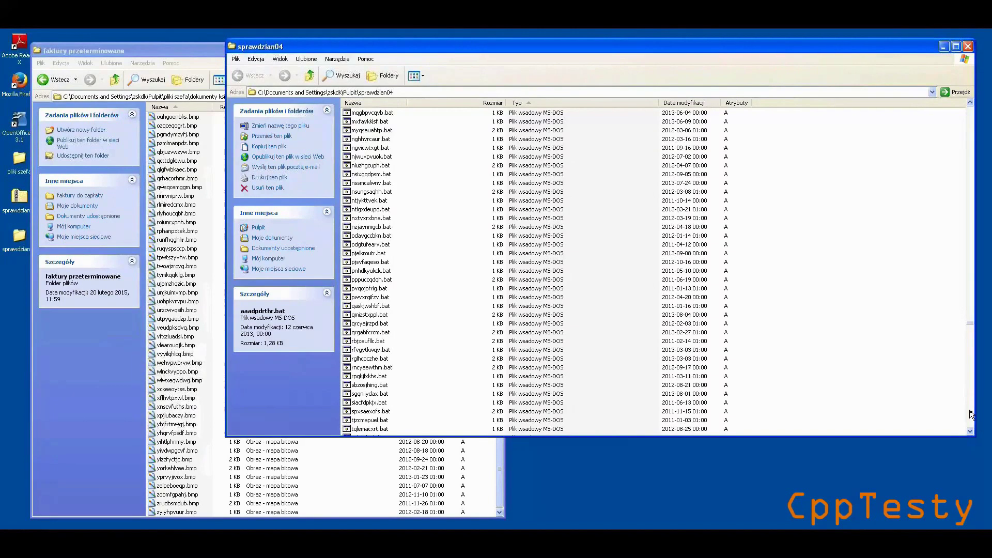
left_click(970, 413)
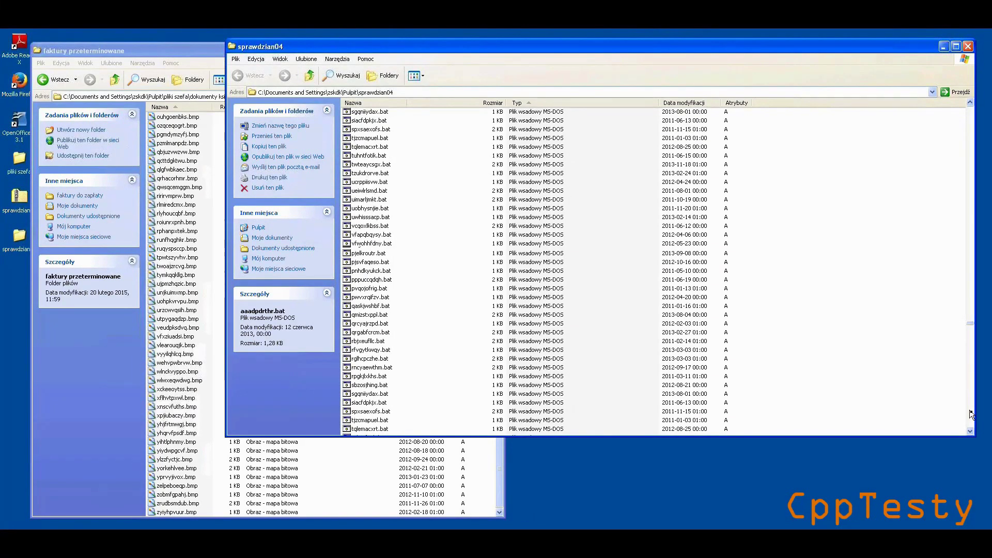
left_click(970, 414)
left_click(970, 413)
left_click(970, 413)
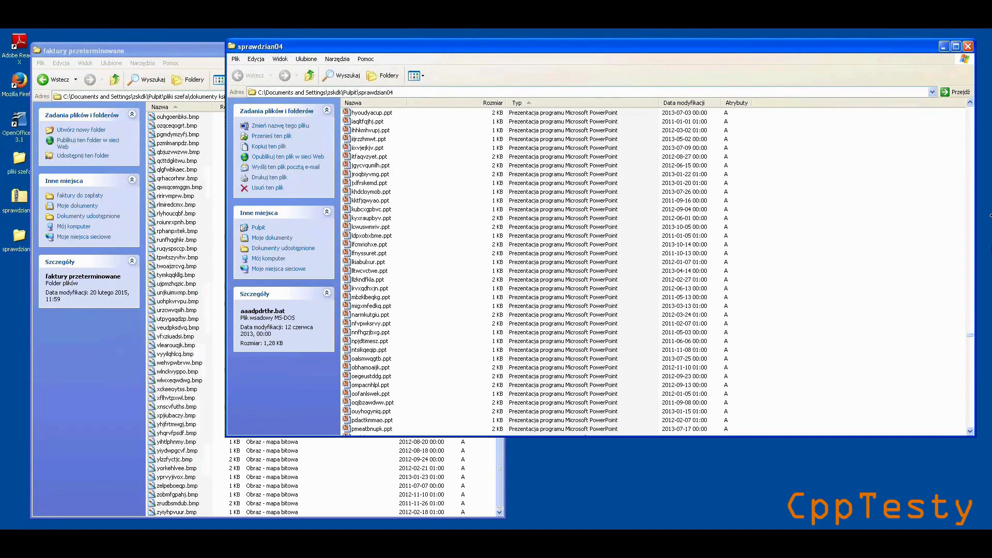
left_click(970, 106)
left_click(970, 106)
left_click(970, 106)
left_click(970, 106)
left_click_drag(971, 106, 970, 106)
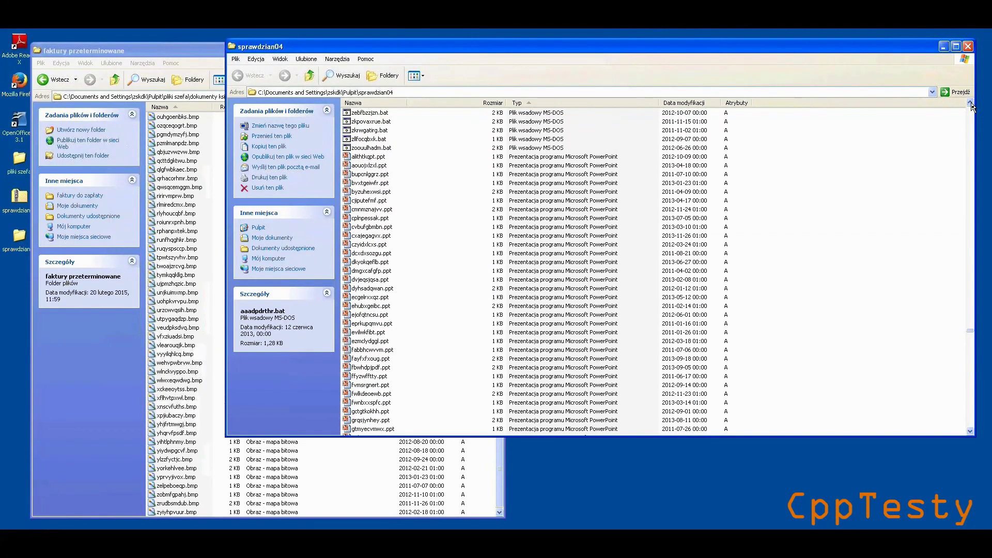
left_click(360, 149, "shift")
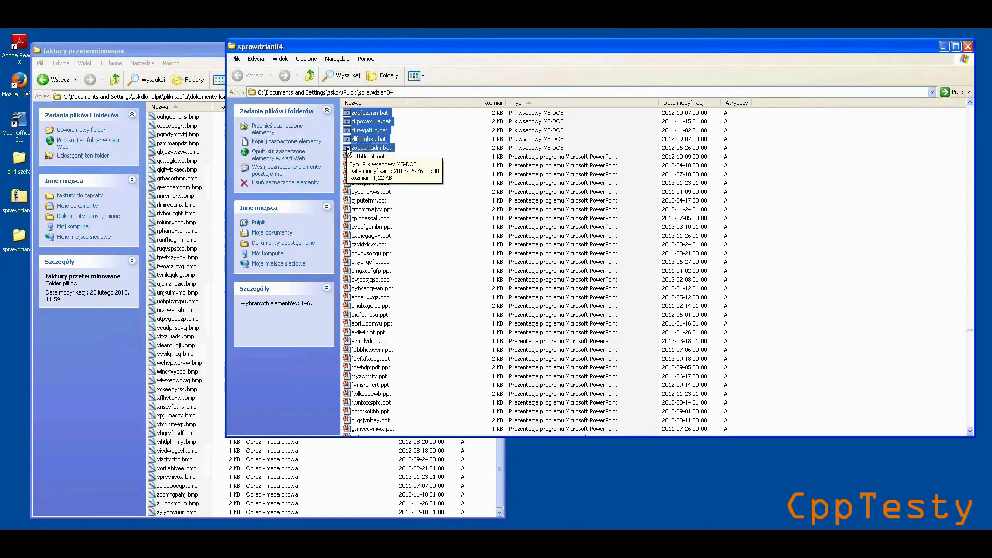
Copy the selected BAT files from sprawdzian04, paste them into the faktury przeterminowane folder, and clear the selection there
right_click(348, 150)
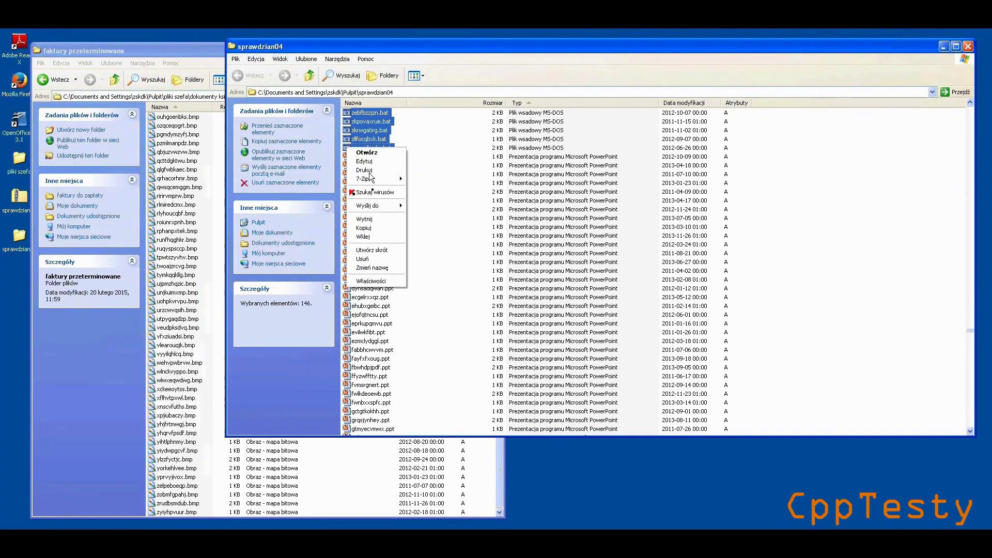
left_click(372, 228)
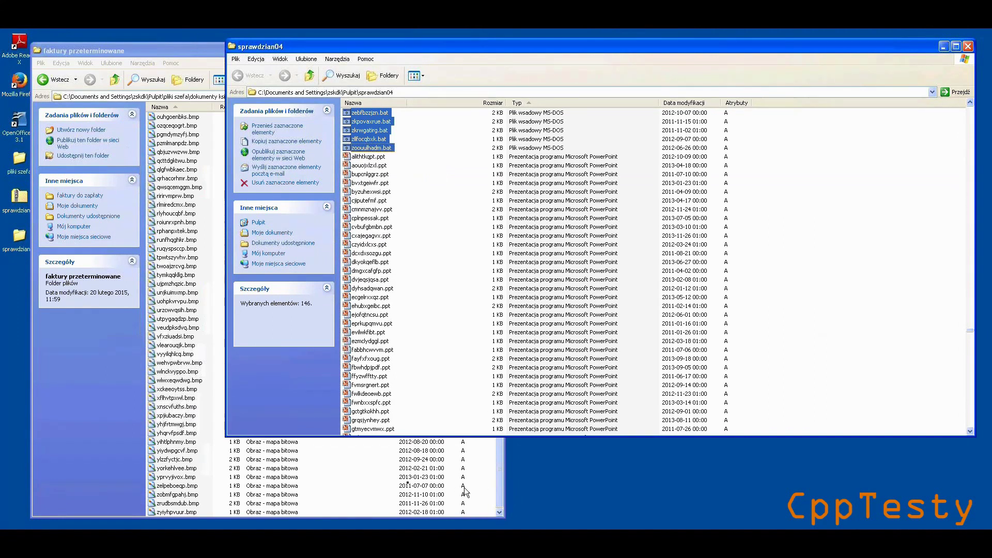
left_click(383, 479)
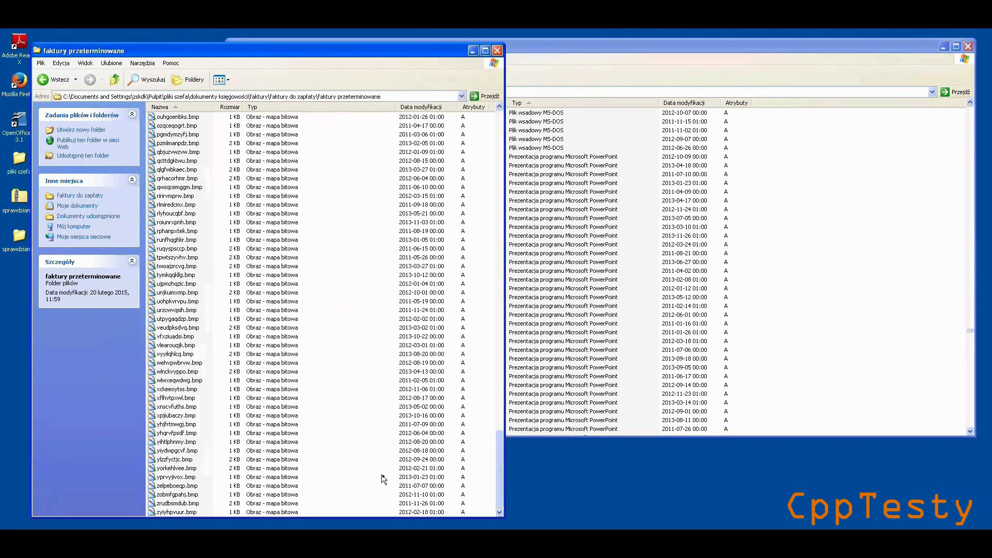
right_click(384, 479)
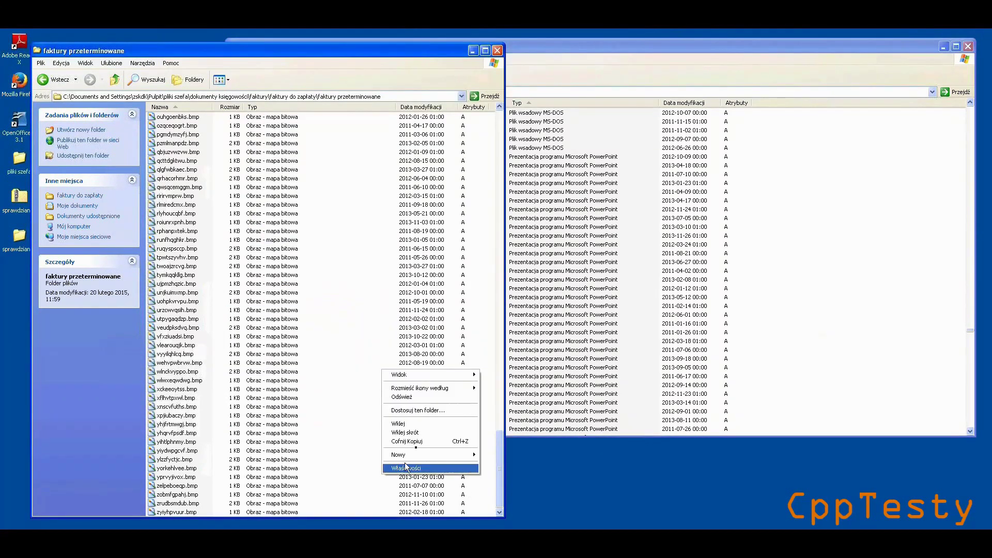
left_click(427, 425)
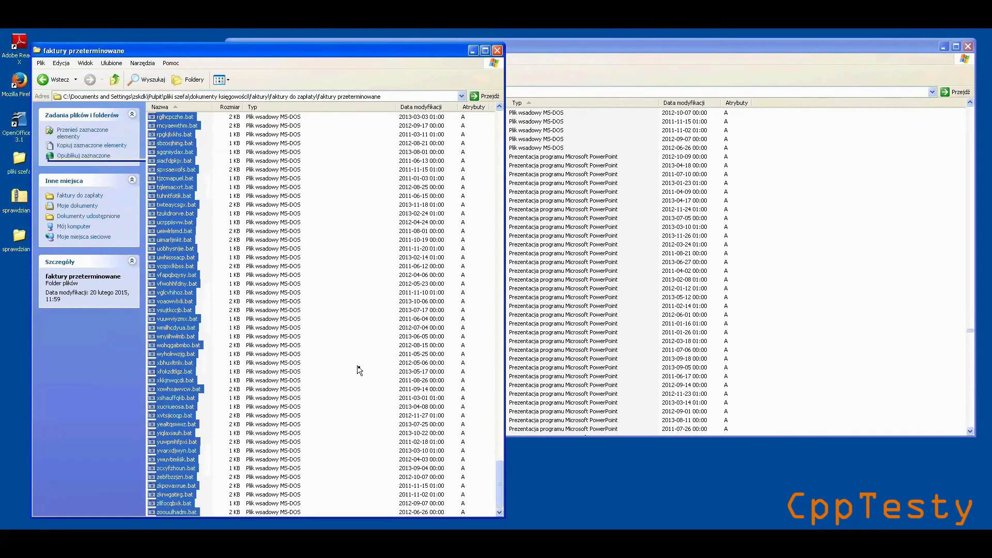
left_click(359, 370)
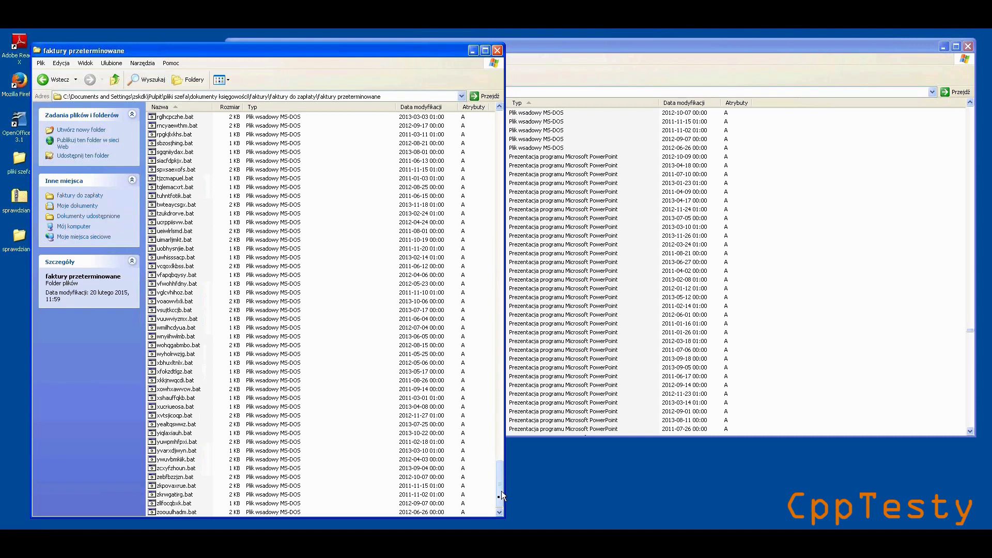
Select every file except the subfolder in faktury przeterminowane, check their combined size in the properties, and clear the selection
left_click(158, 512)
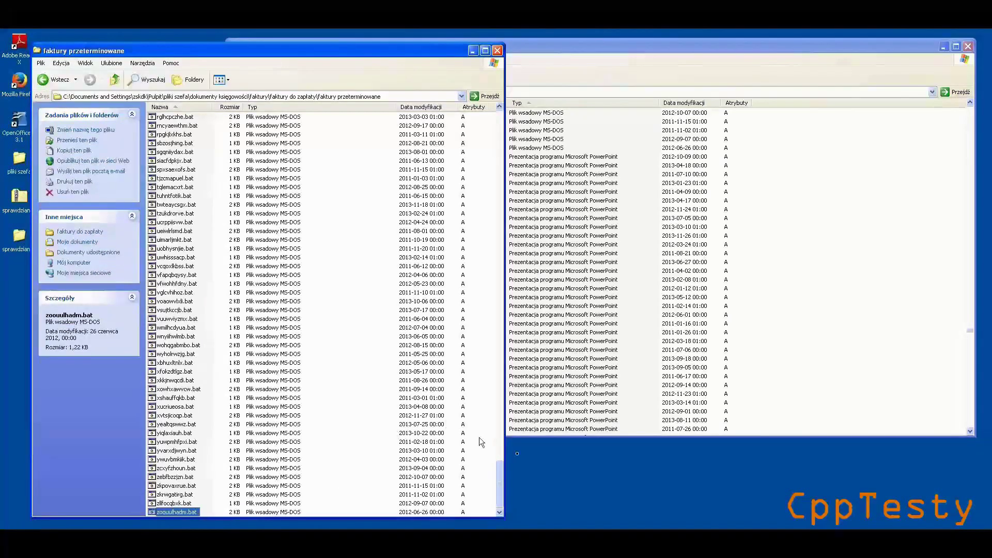
left_click_drag(500, 482, 269, 73)
left_click_drag(499, 480, 503, 123)
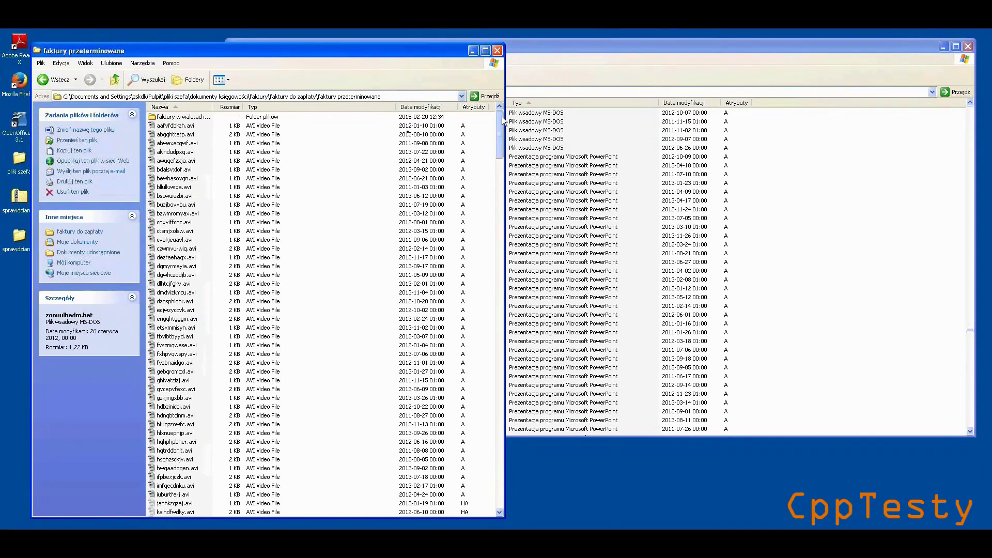
left_click(173, 129)
key("shift+End")
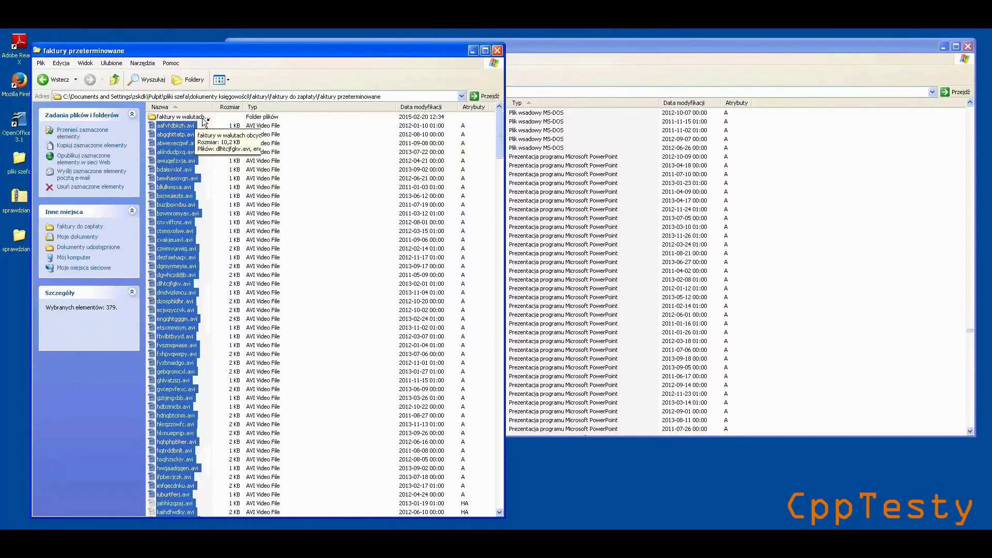
right_click(172, 165)
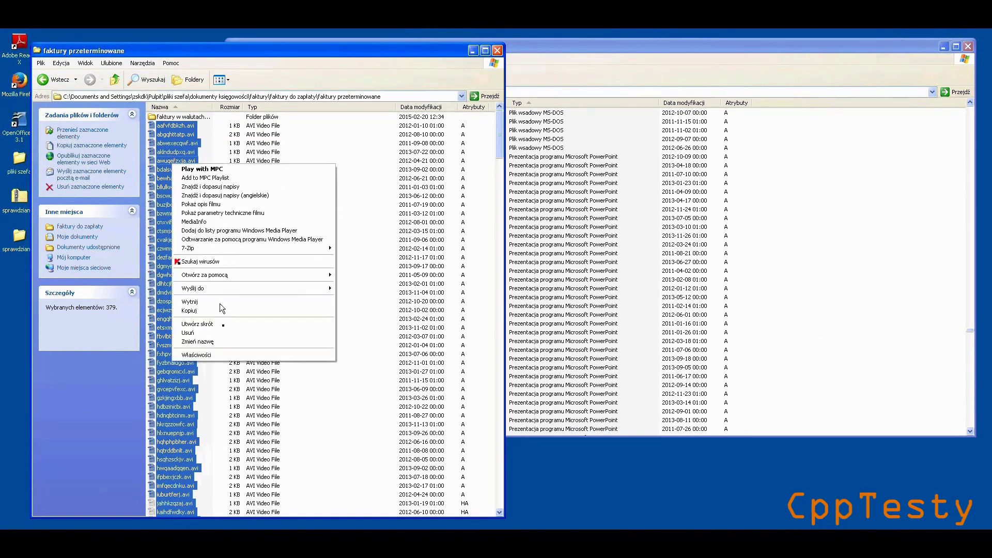
left_click(222, 357)
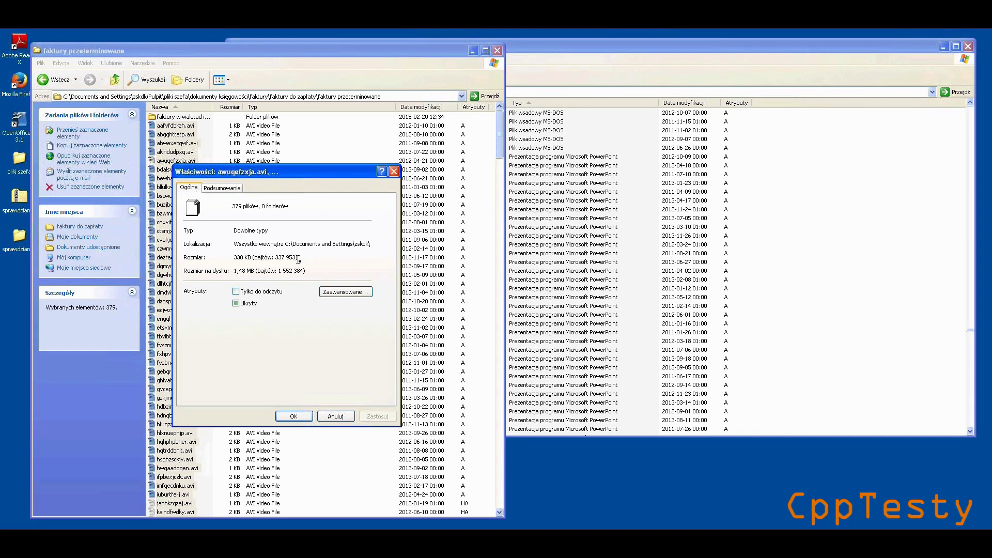
left_click(344, 416)
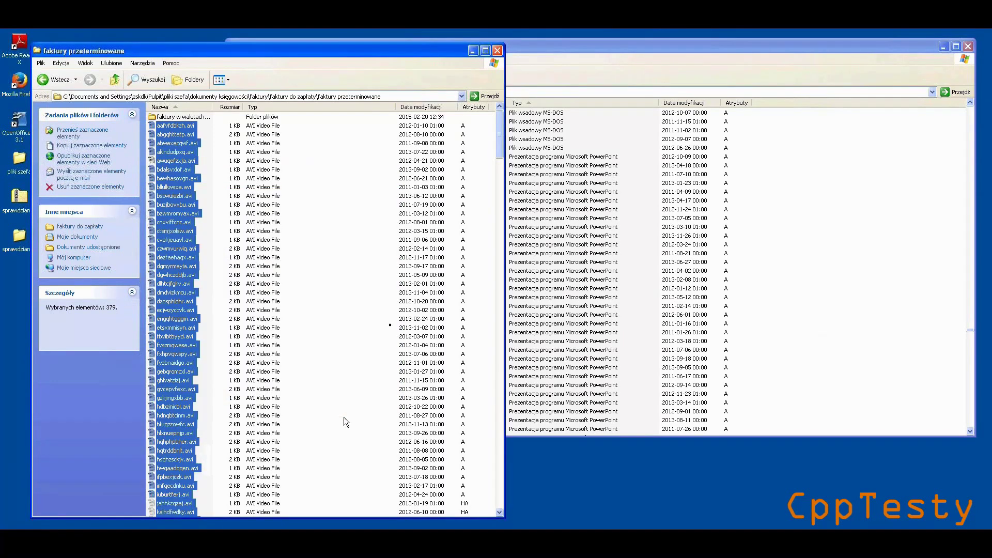
left_click(428, 248)
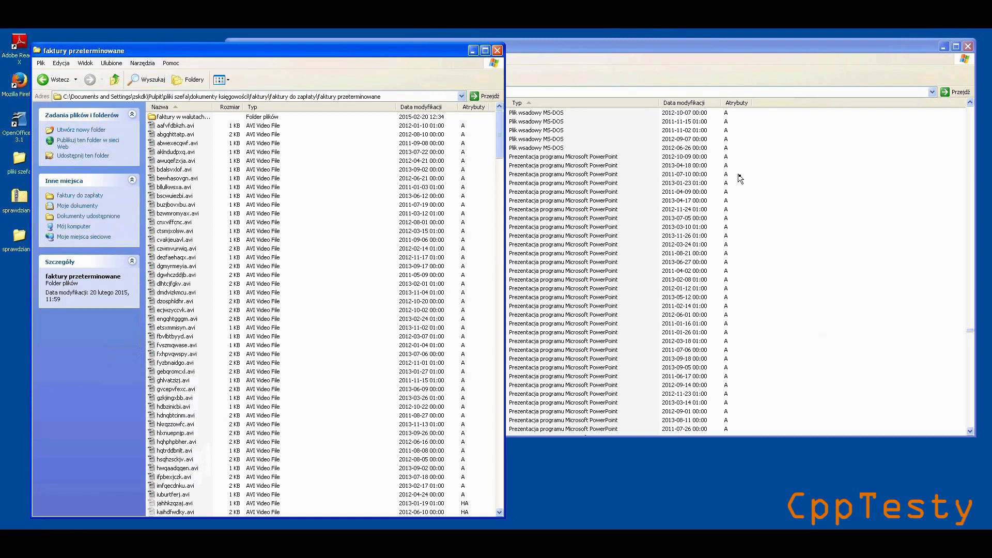
Sort the files in sprawdzian04 by attributes in descending order and go to the start of the list
left_click(786, 196)
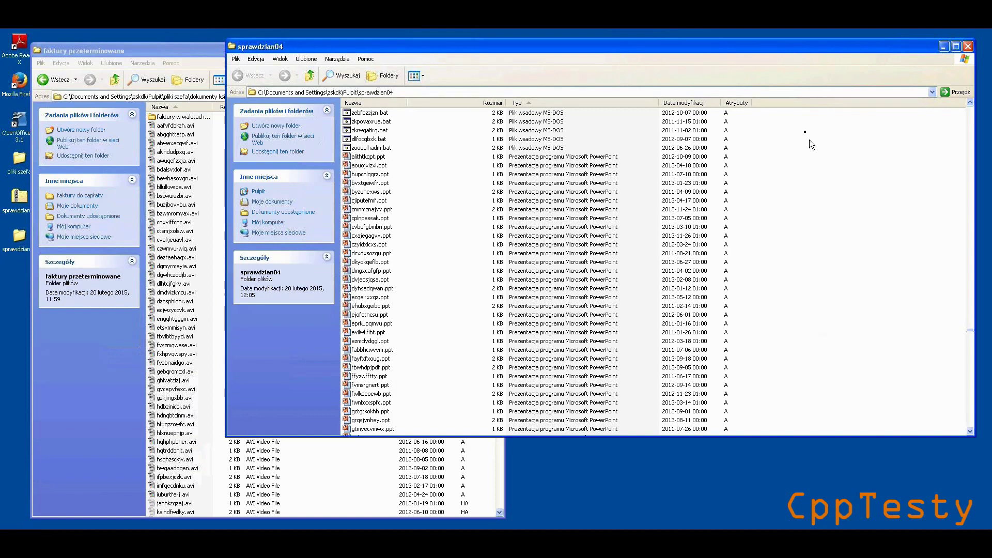
left_click(739, 103)
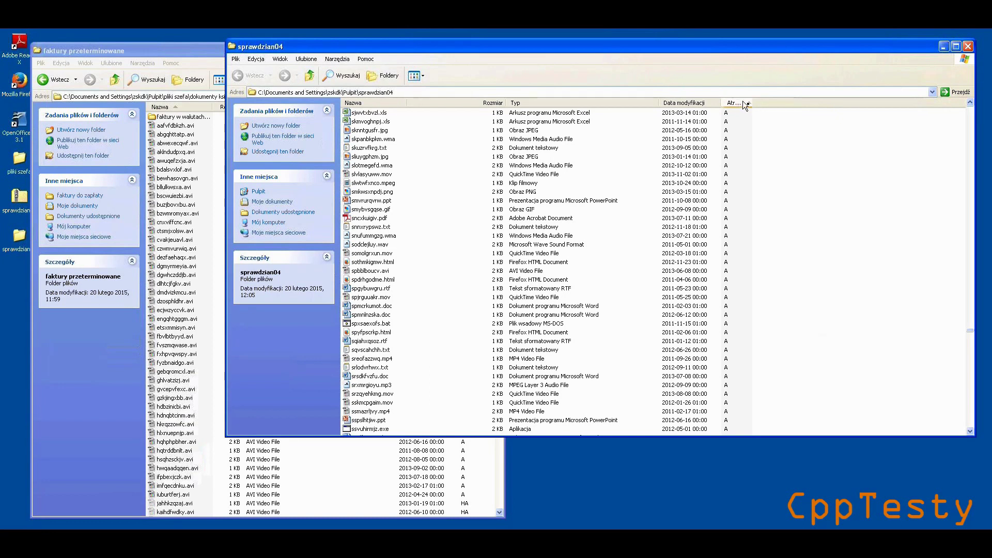
left_click(731, 104)
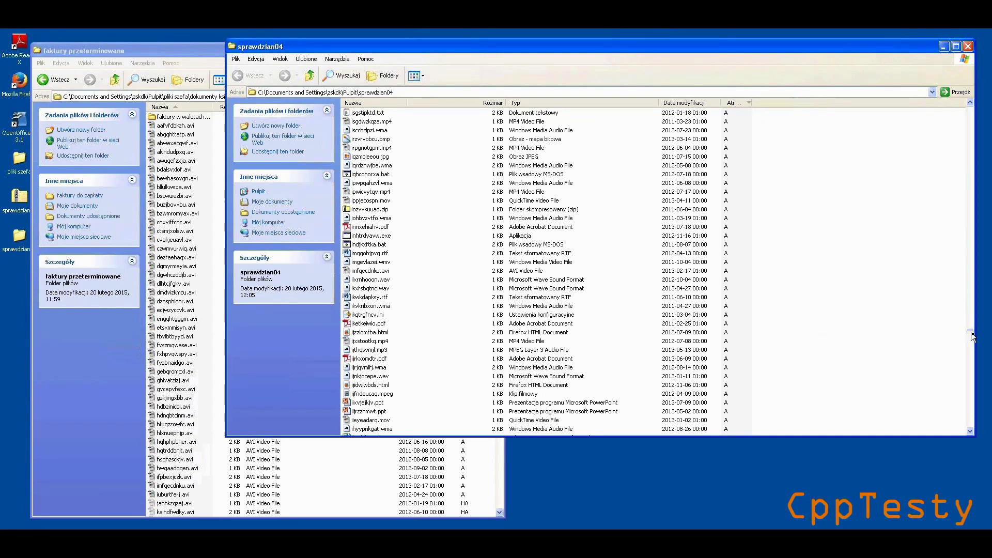
scroll(971, 337, "down", 10)
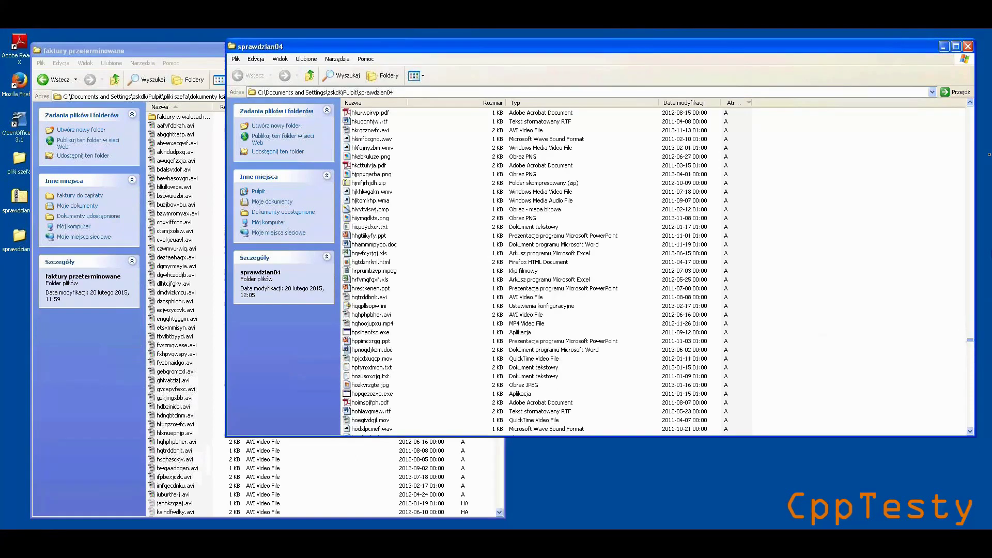
left_click_drag(970, 340, 970, 111)
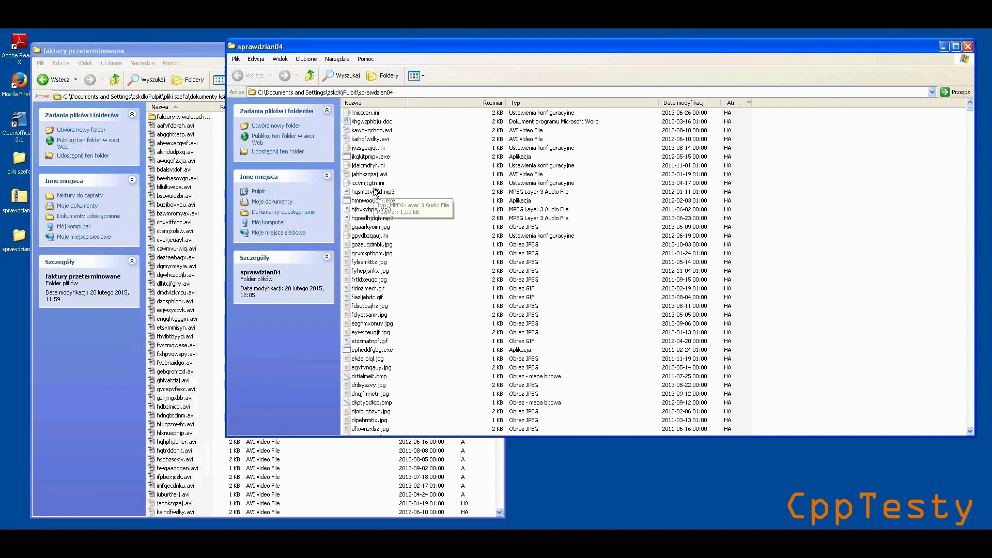
Select all hidden files (attributes HA) in sprawdzian04, from linicccari.ini through agqquoiwei.html, and copy them
left_click(364, 112)
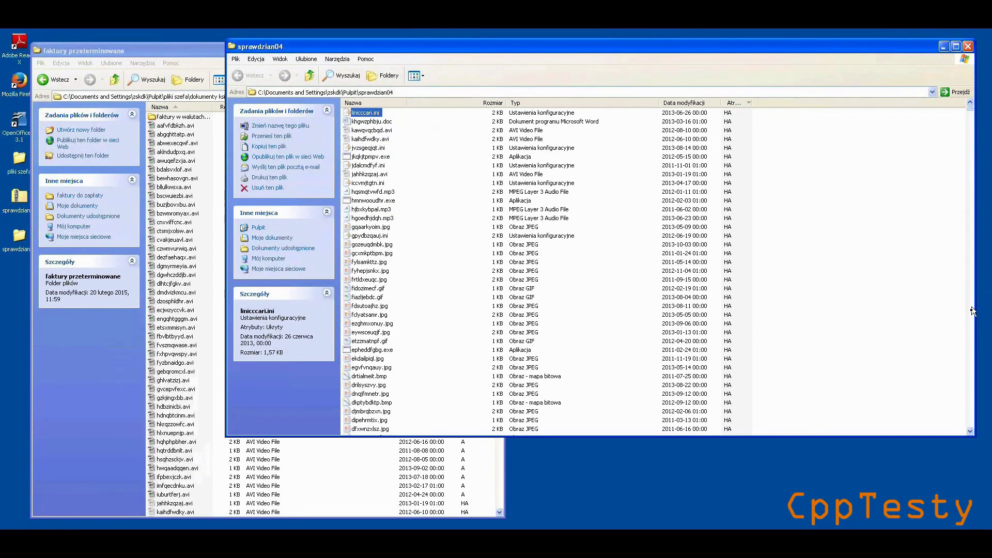
scroll(970, 313, "down", 15)
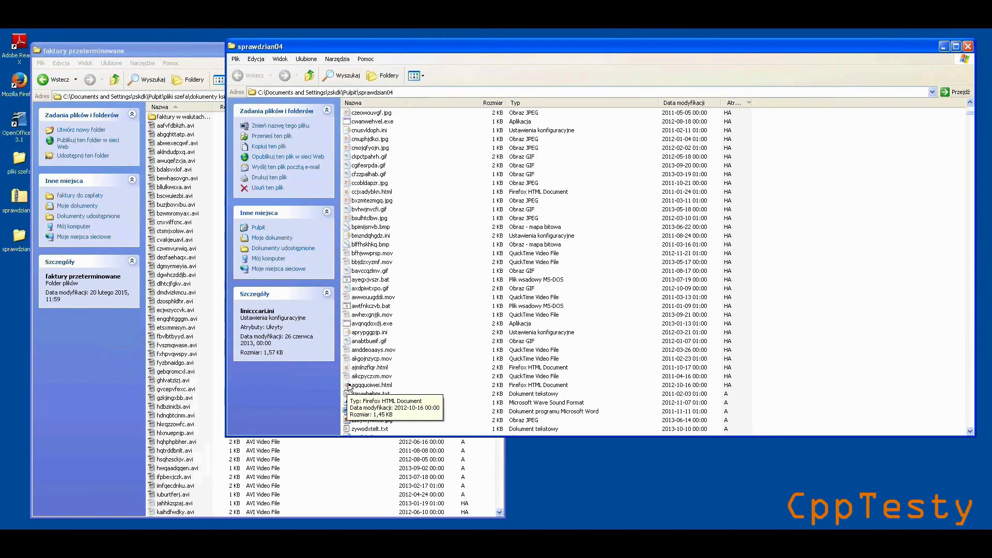
left_click(349, 386, "shift")
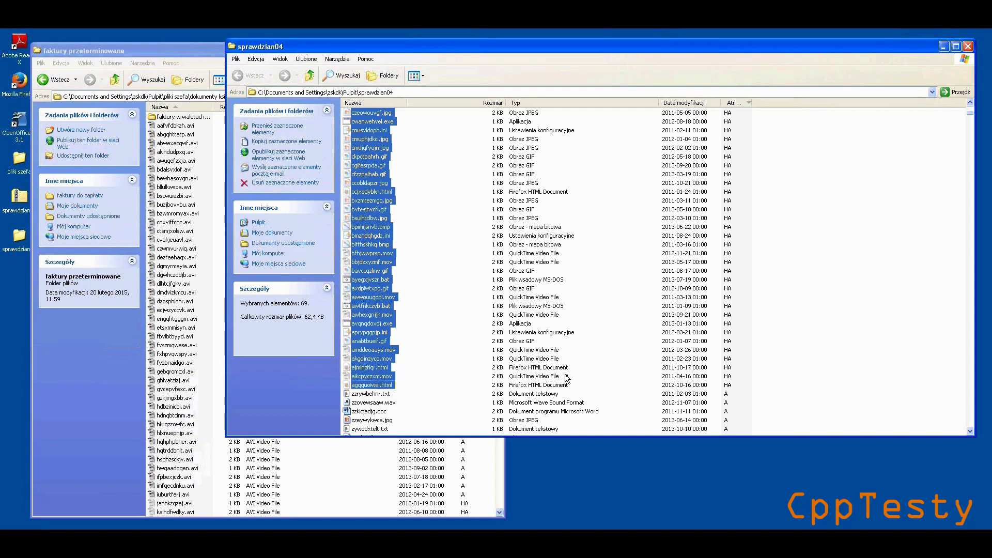
right_click(372, 264)
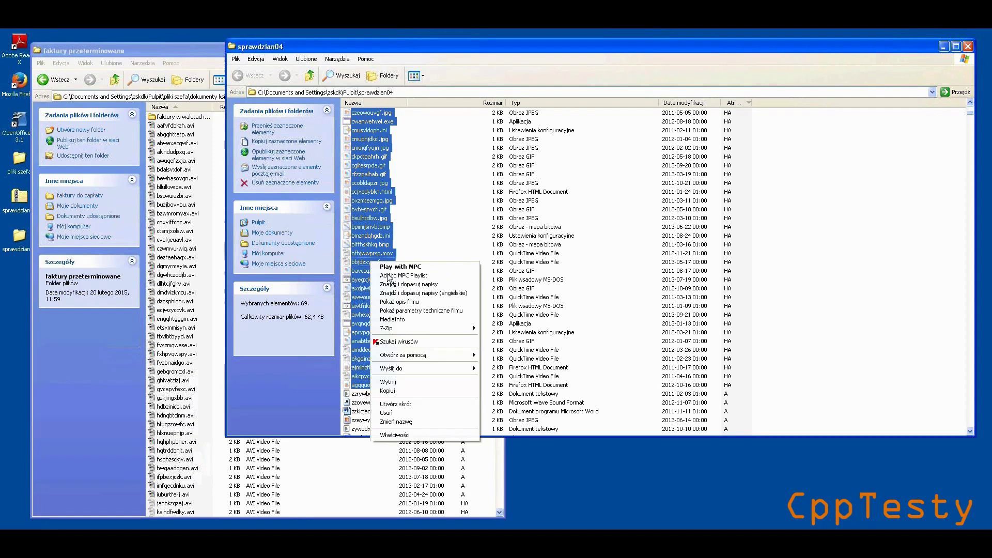
left_click(396, 391)
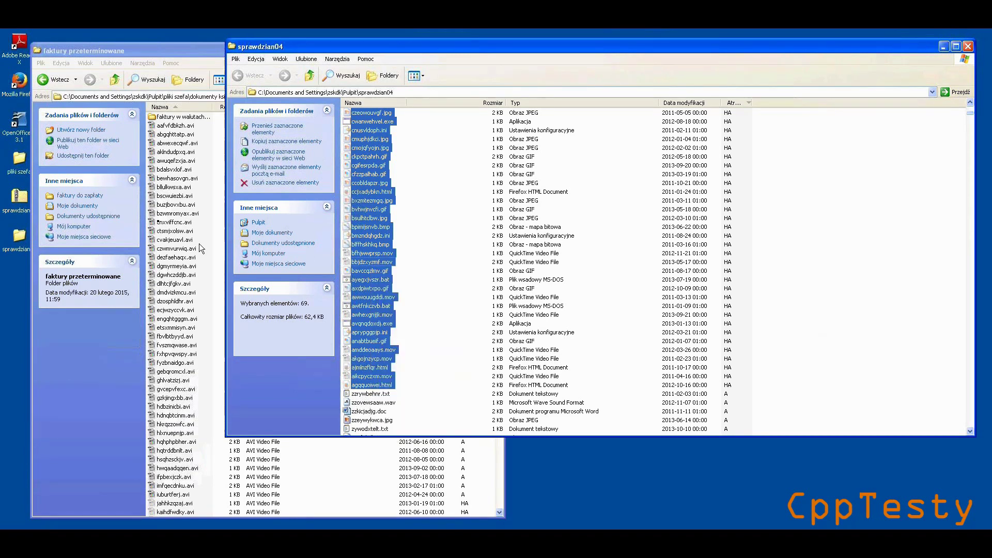
Go up from faktury przeterminowane to faktury do zapłaty, paste the copied hidden files there, and clear the selection
left_click(118, 50)
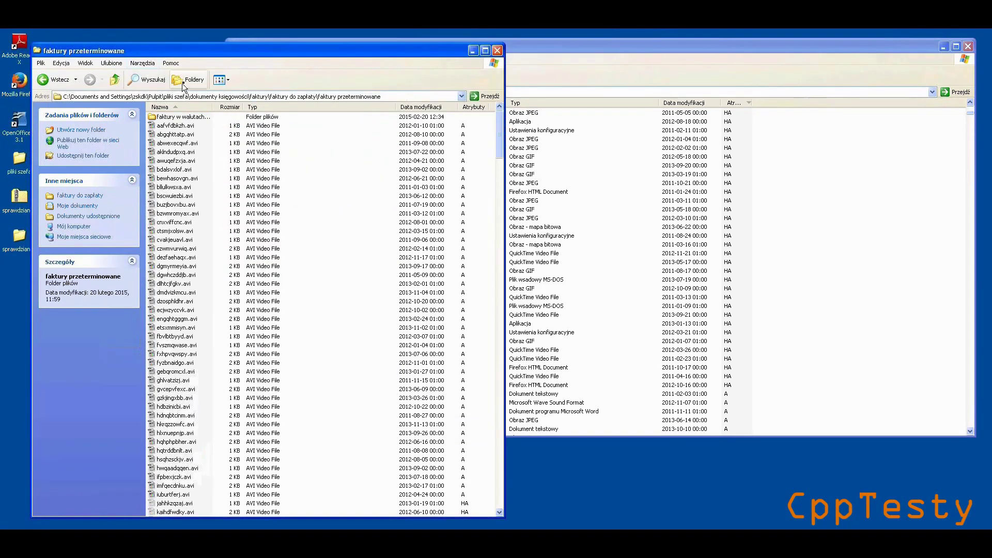
left_click(113, 80)
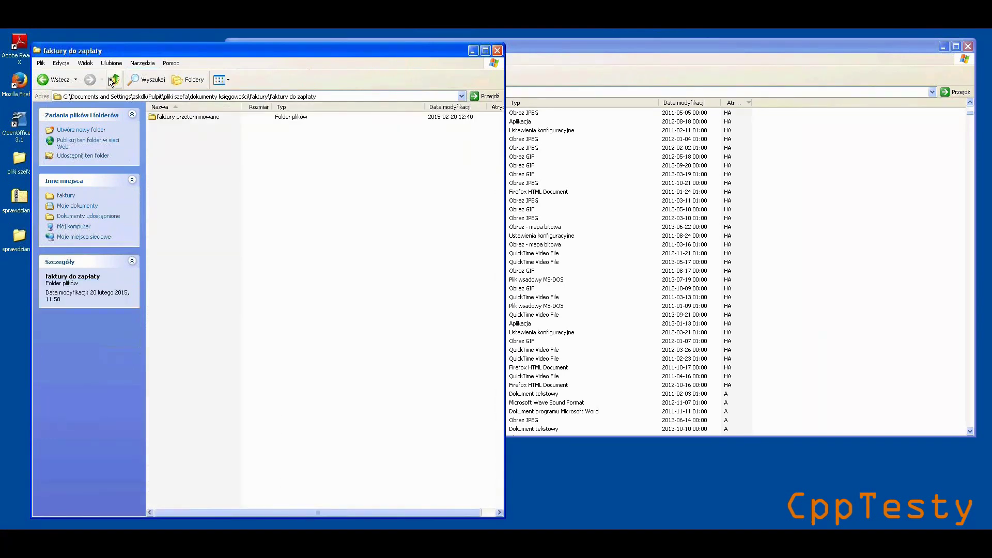
right_click(261, 189)
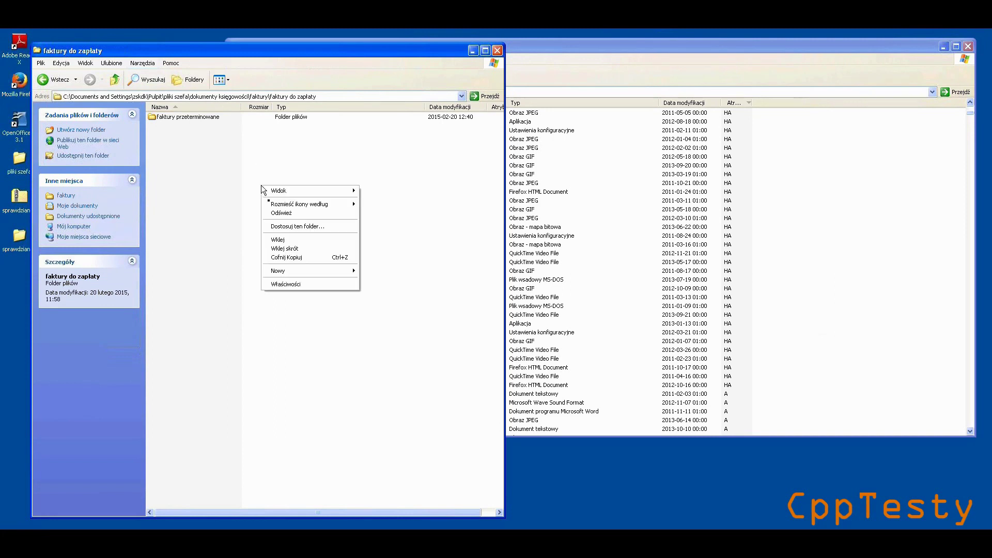
left_click(278, 240)
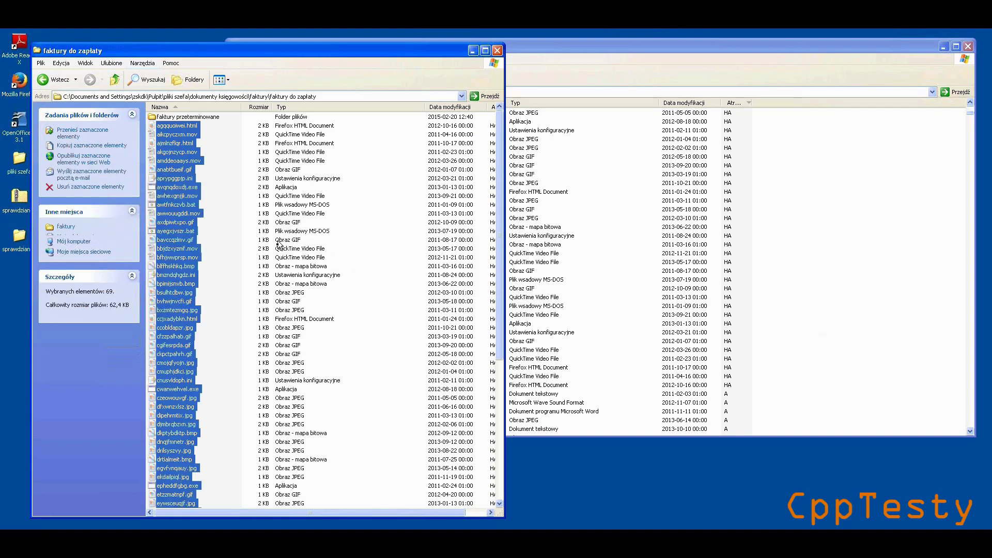
left_click(231, 221)
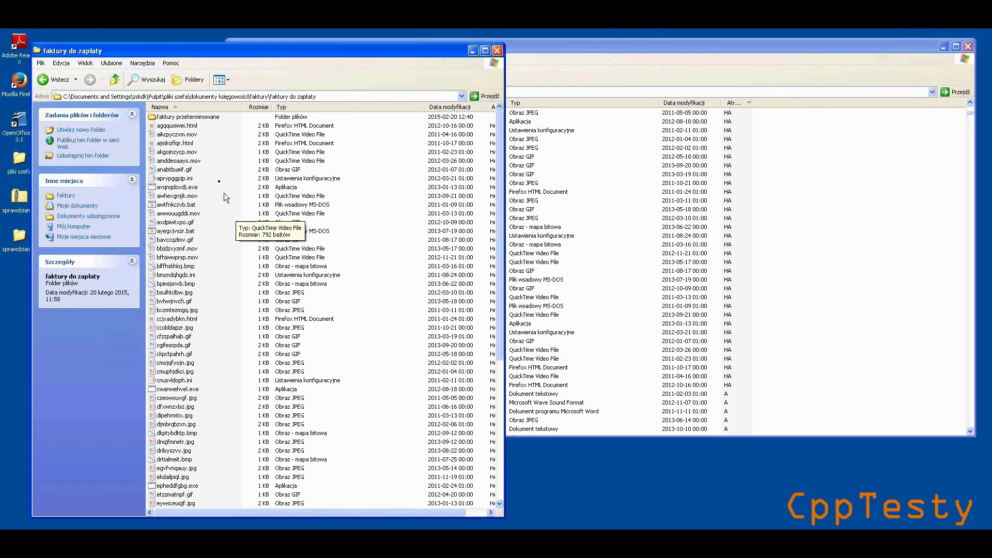
Select every file except the subfolder in faktury do zapłaty, check their count and combined size in the properties, and clear the selection
left_click(177, 126)
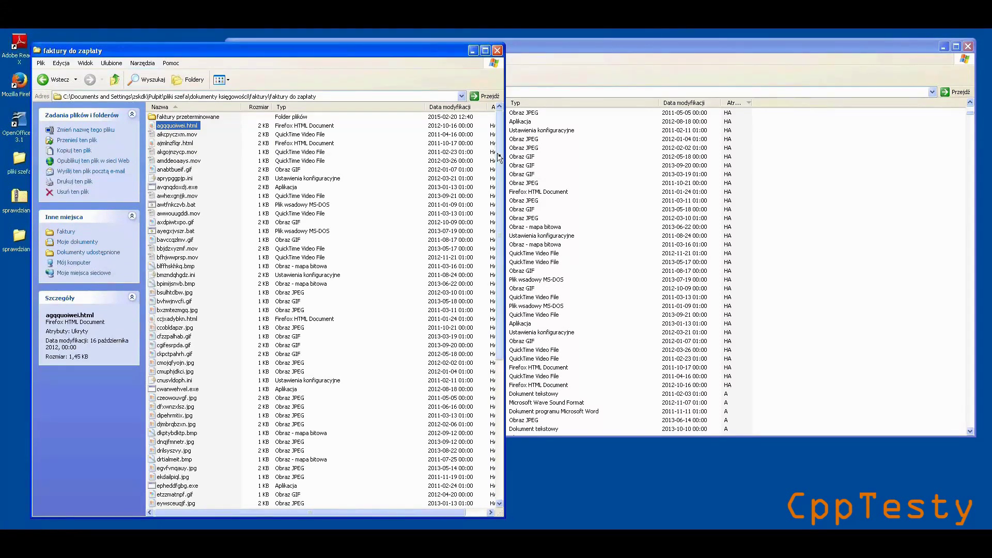
left_click_drag(499, 158, 500, 177)
left_click_drag(494, 372, 485, 481)
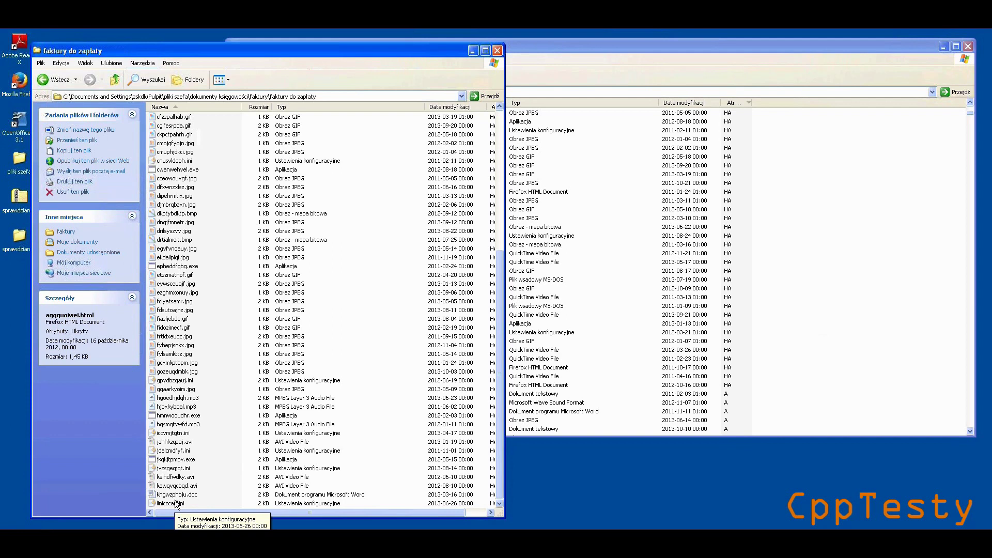
key("ctrl+a")
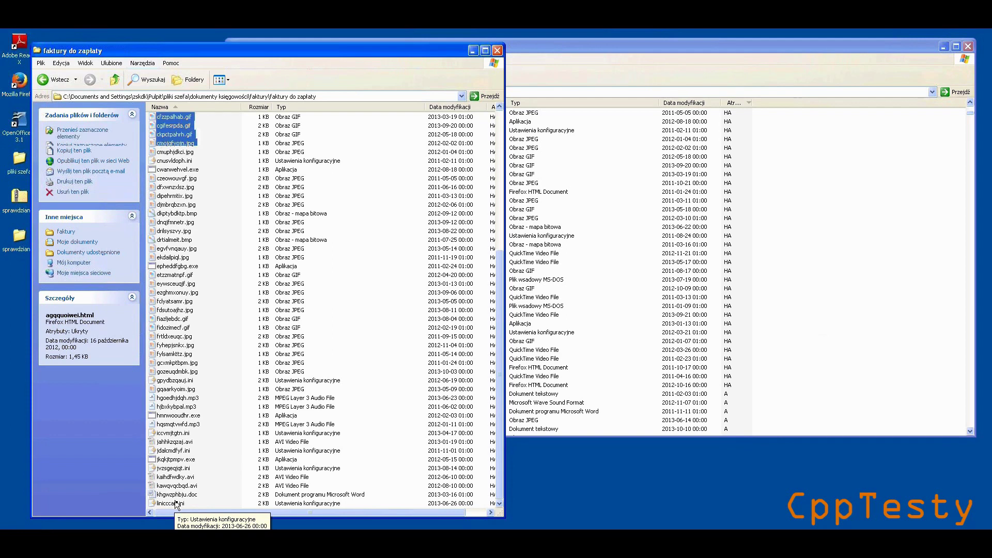
right_click(175, 425)
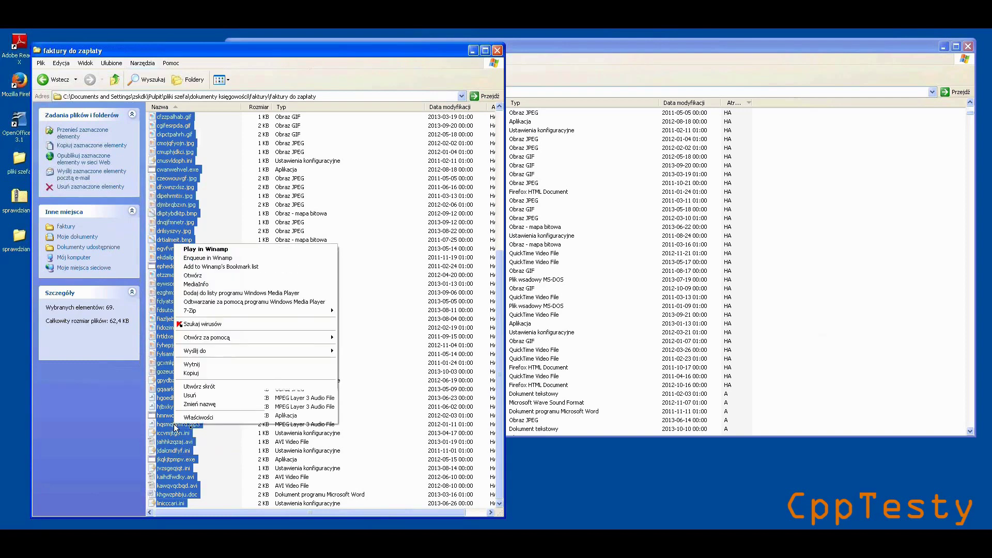
left_click(213, 417)
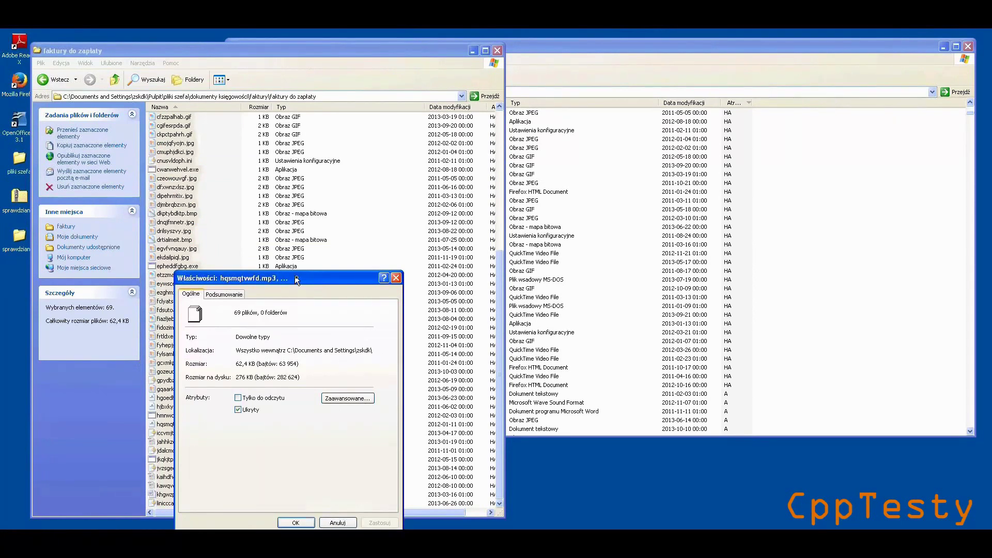
left_click_drag(296, 276, 307, 237)
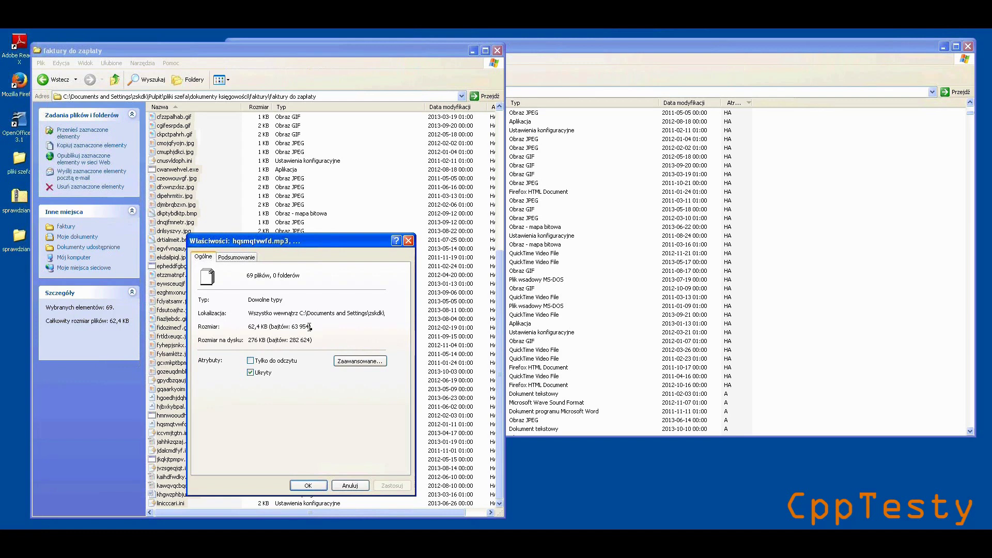
left_click(338, 486)
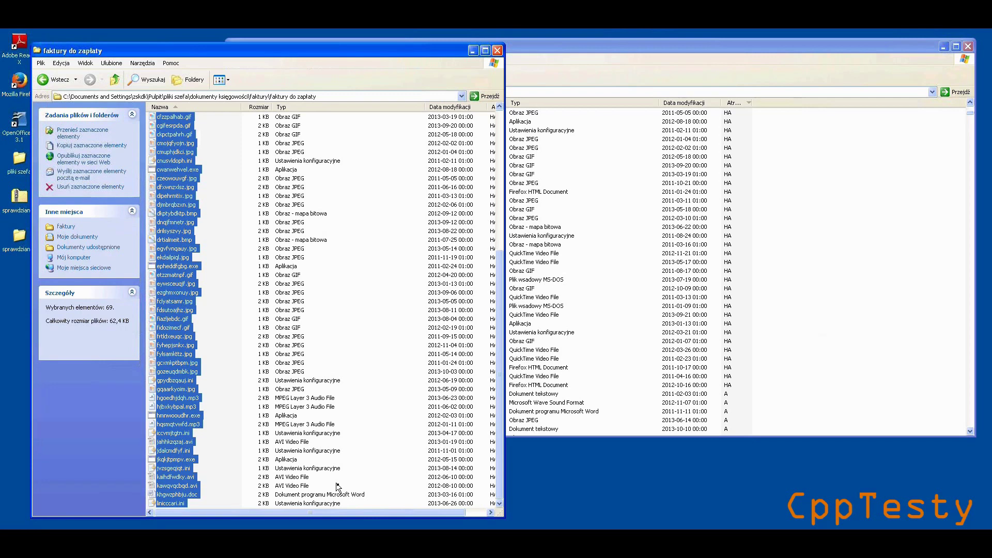
left_click(402, 187)
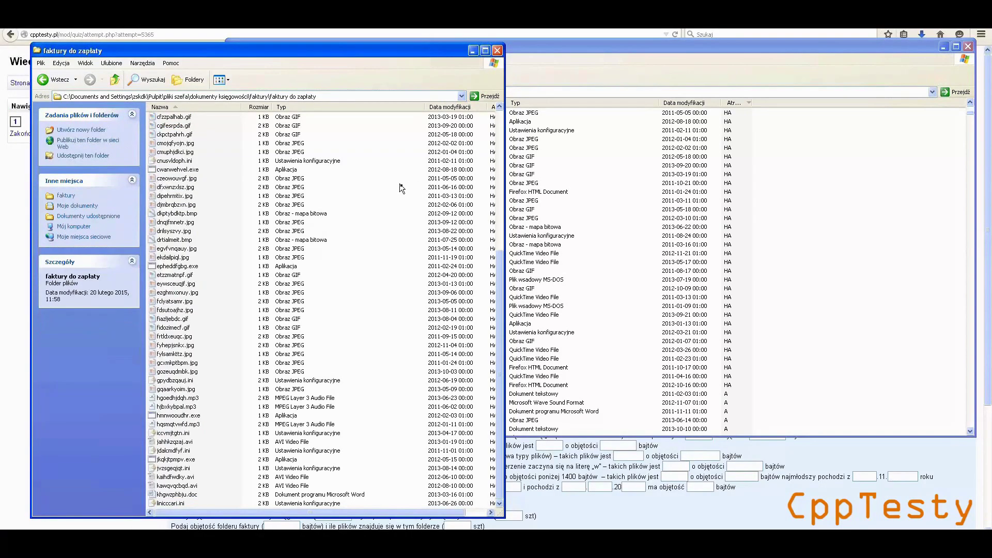
Sort faktury do zapłaty by modification date, newest first, and enter month 10 and year ending 13 for the youngest file in the Firefox quiz
left_click(463, 108)
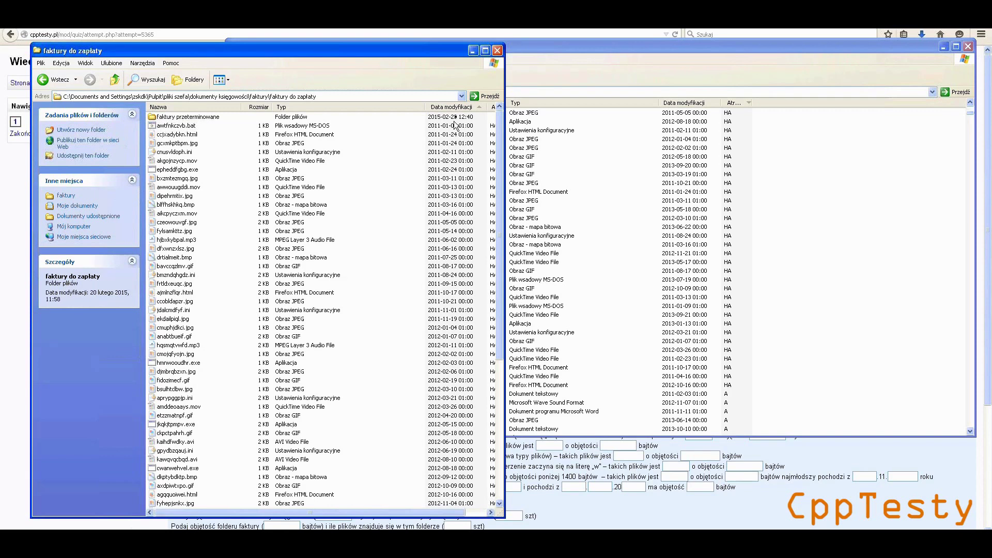
left_click(455, 108)
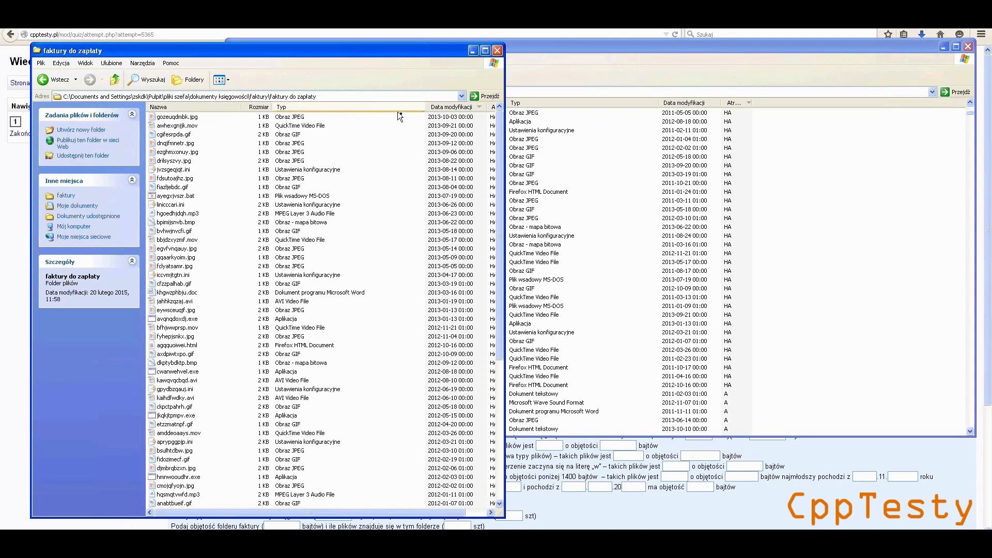
left_click(184, 118)
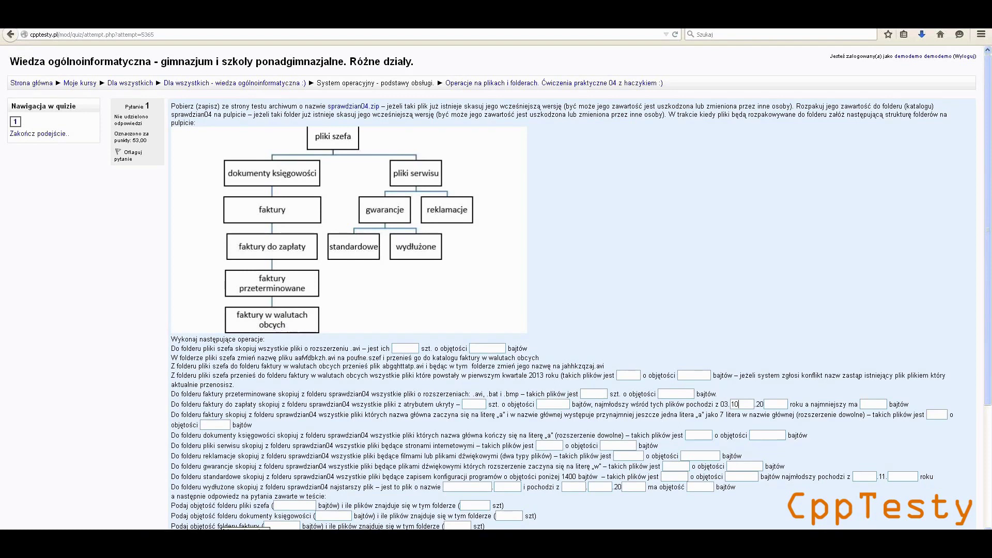
left_click(263, 529)
type("13")
key("alt+Tab")
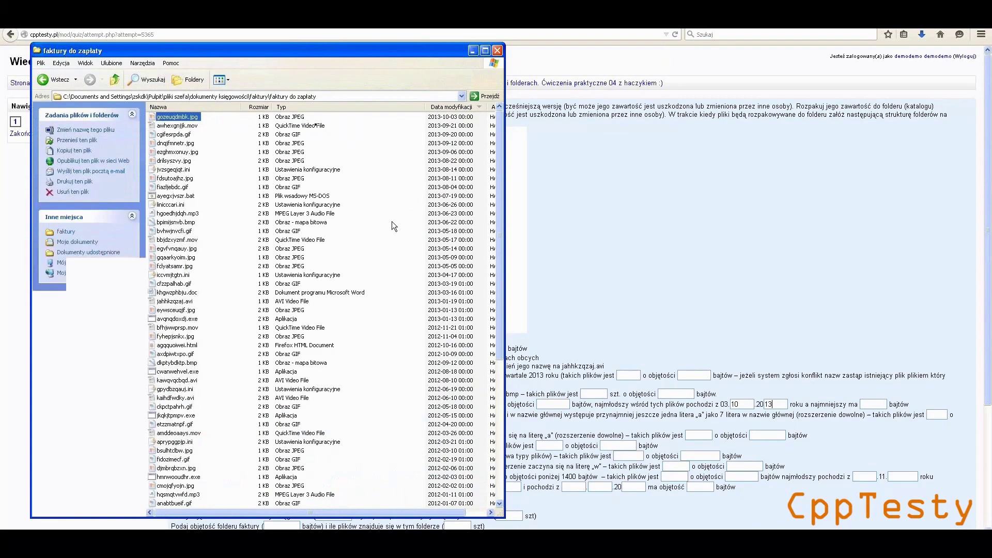
Sort faktury do zapłaty by ascending size, select ezghmxonuy.jpg, and enter 198 bytes as the smallest file's size in the Firefox quiz
left_click(262, 110)
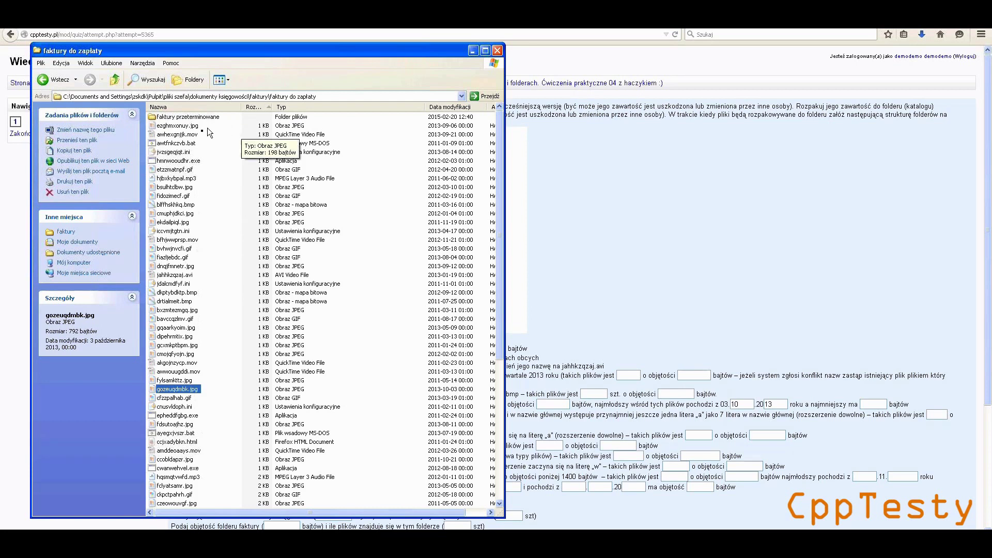
left_click(186, 126)
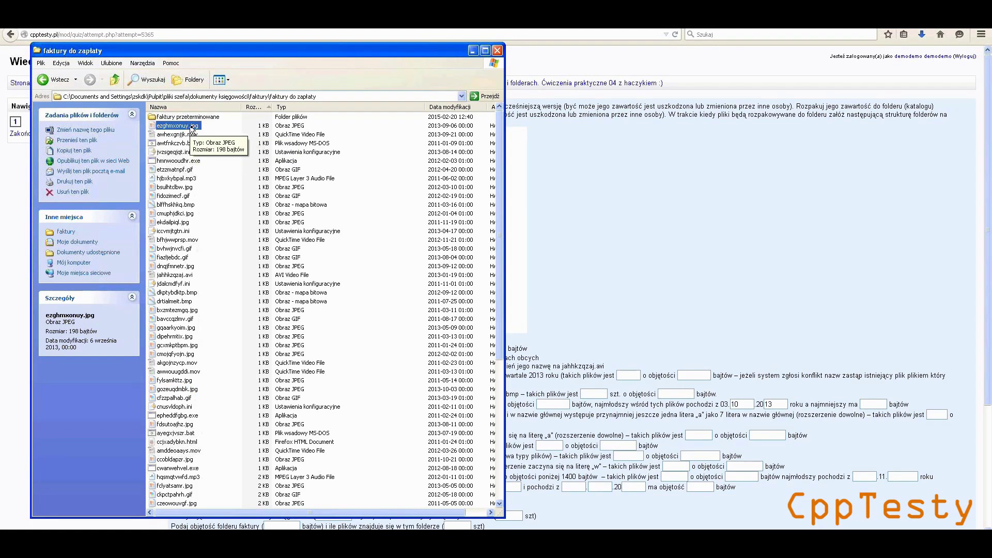
left_click(877, 404)
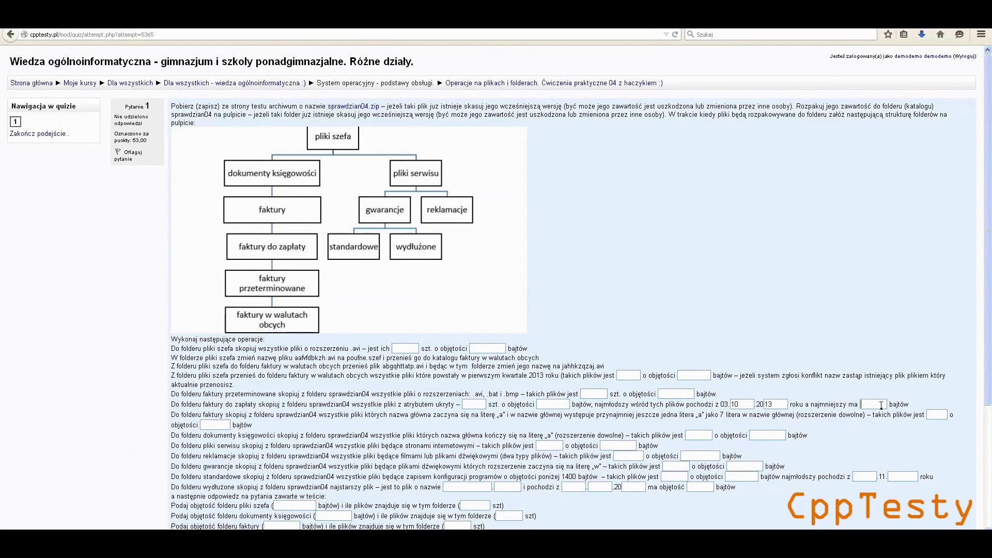
type("198")
key("alt+Tab")
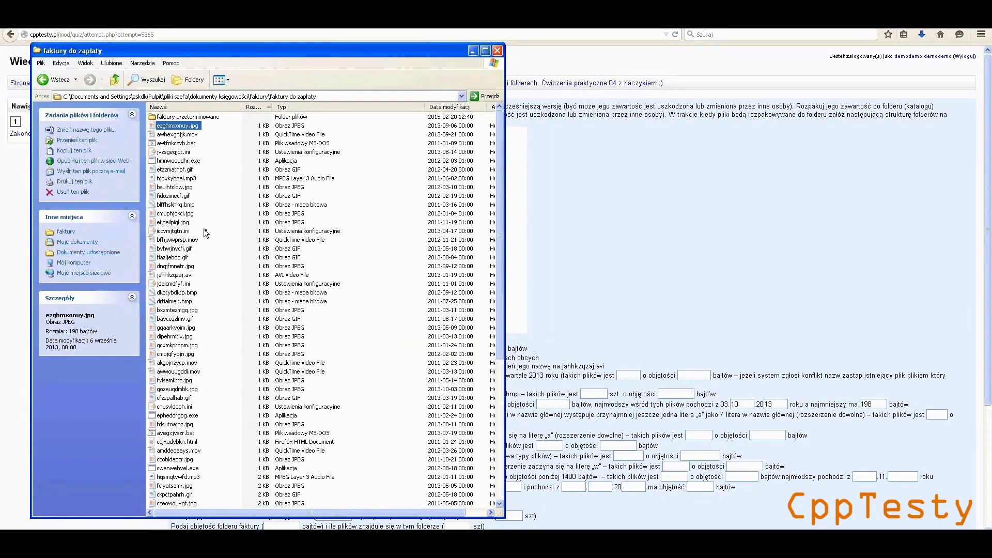
Minimize the sprawdzian04 and faktury do zapłaty folder windows to clear the desktop
mouse_move(206, 233)
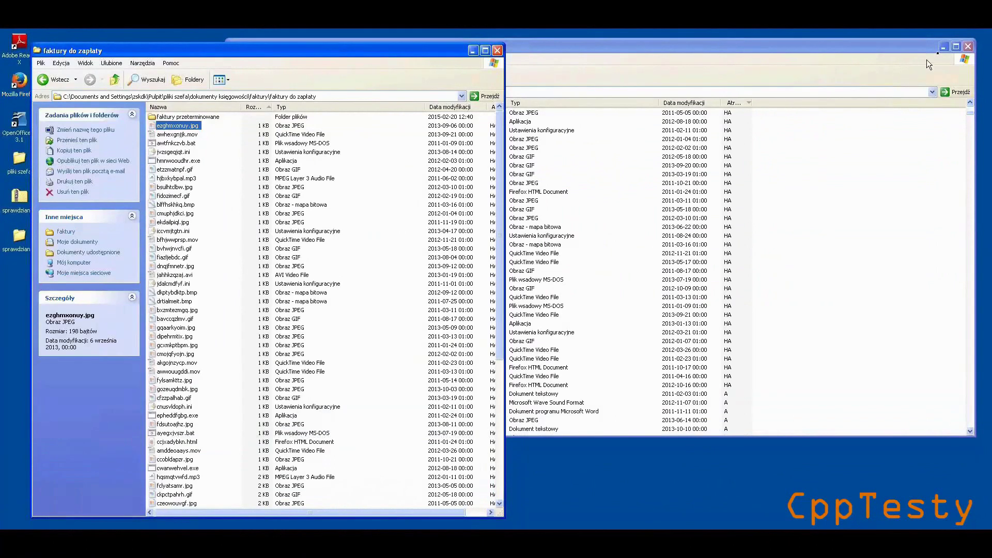
left_click(941, 47)
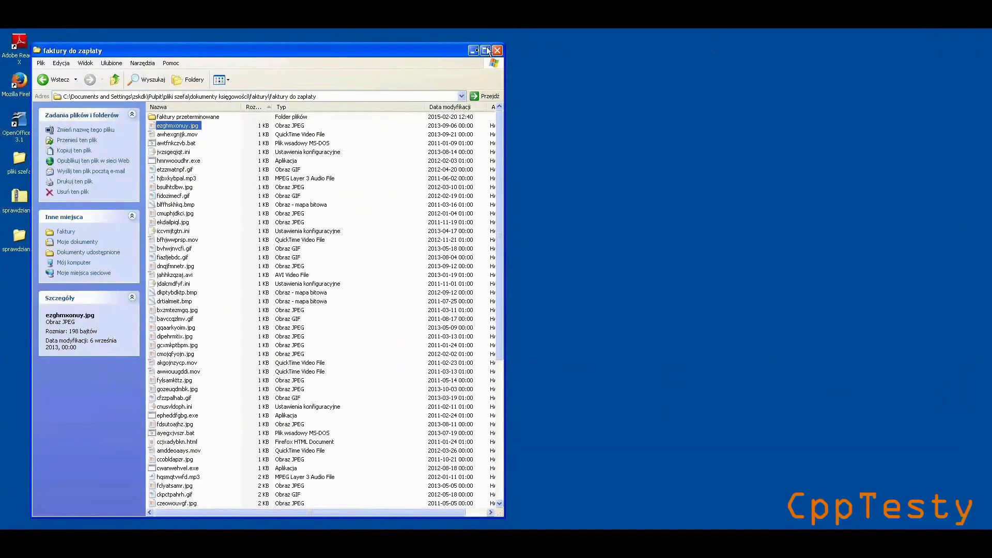
left_click(474, 49)
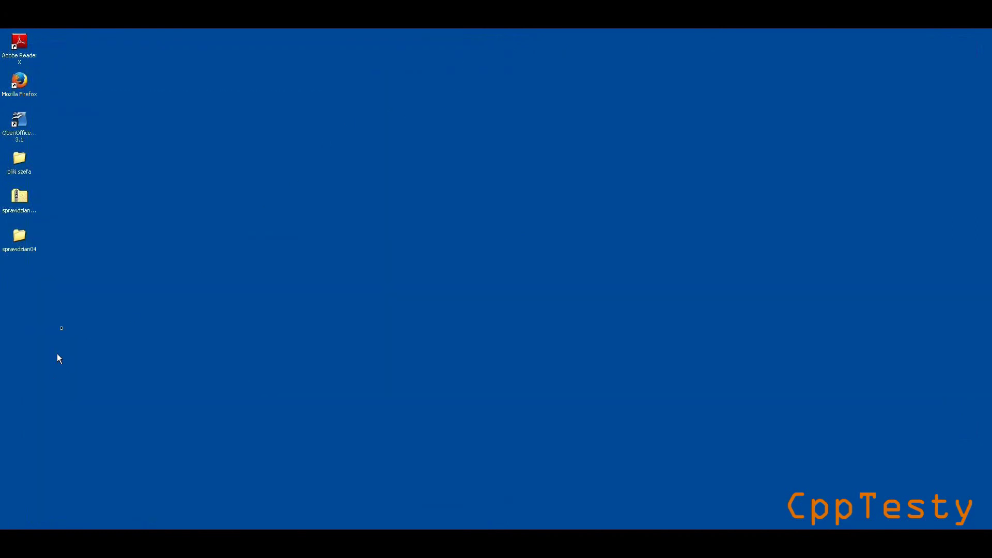
Create a new folder on the desktop and try to name it with the characters ? and /
right_click(65, 314)
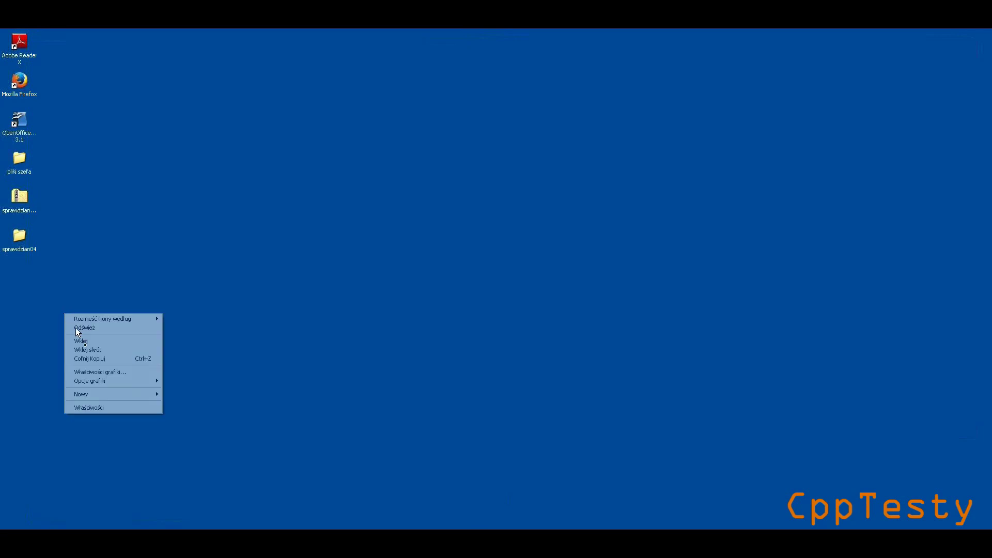
mouse_move(101, 397)
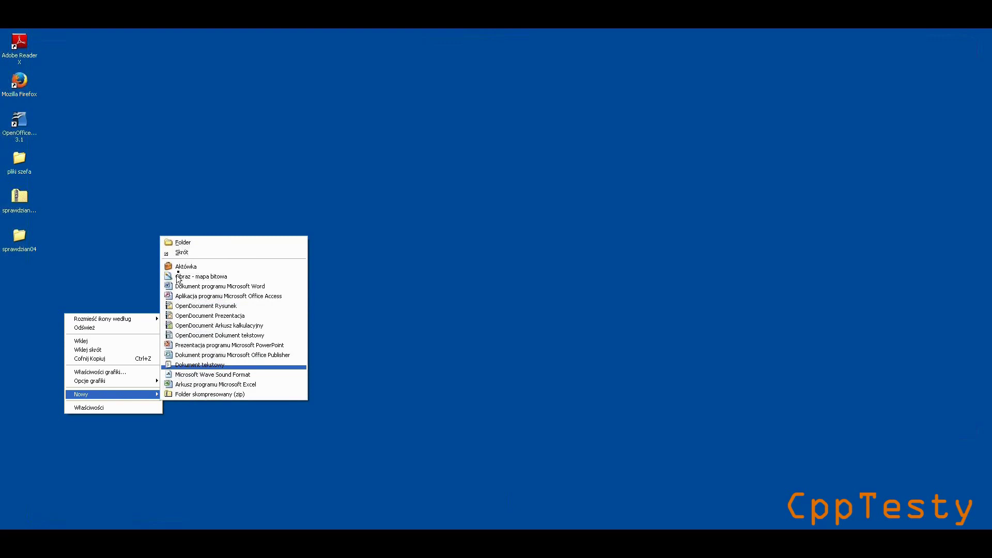
left_click(182, 243)
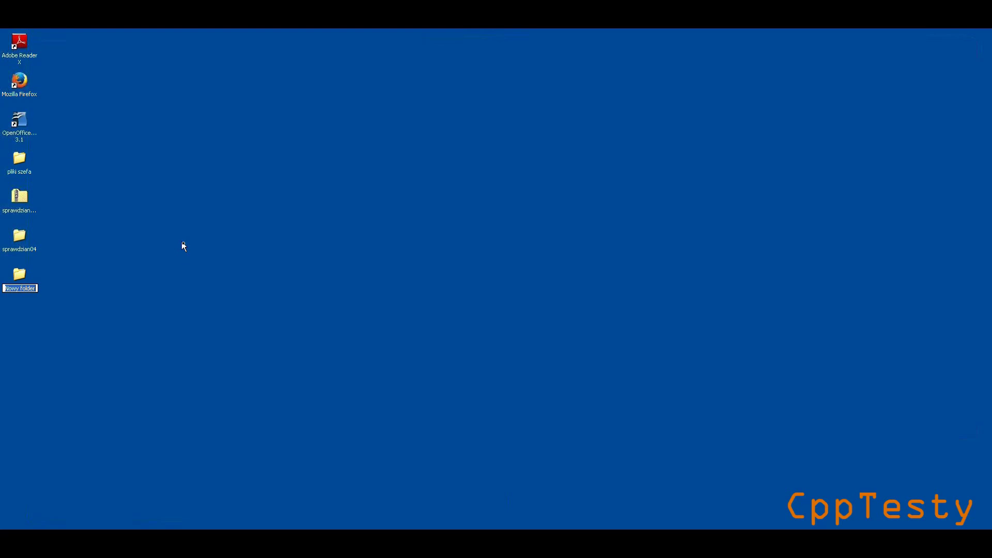
type("?")
key("slash")
key("Return")
Delete the new folder from the desktop and confirm moving it to the recycle bin
right_click(17, 280)
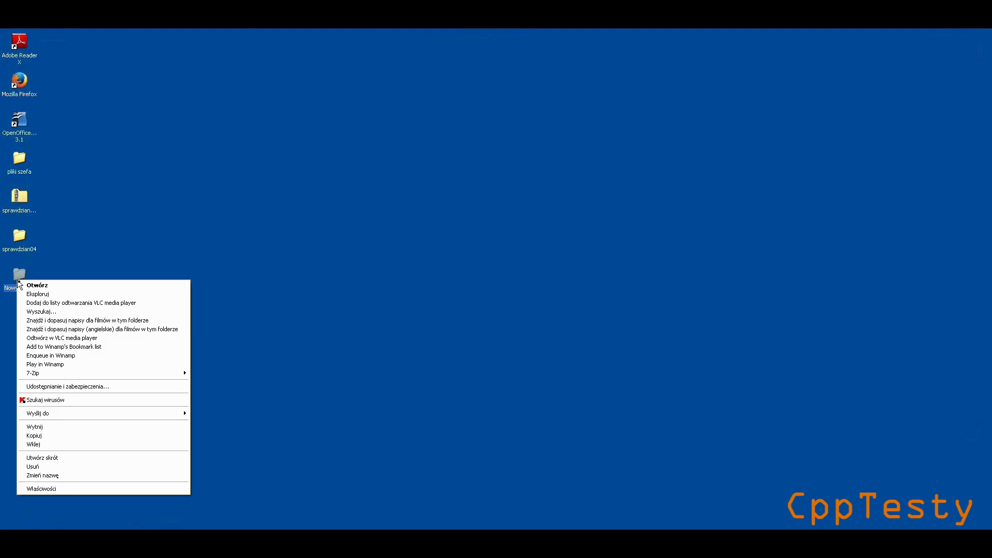
left_click(62, 467)
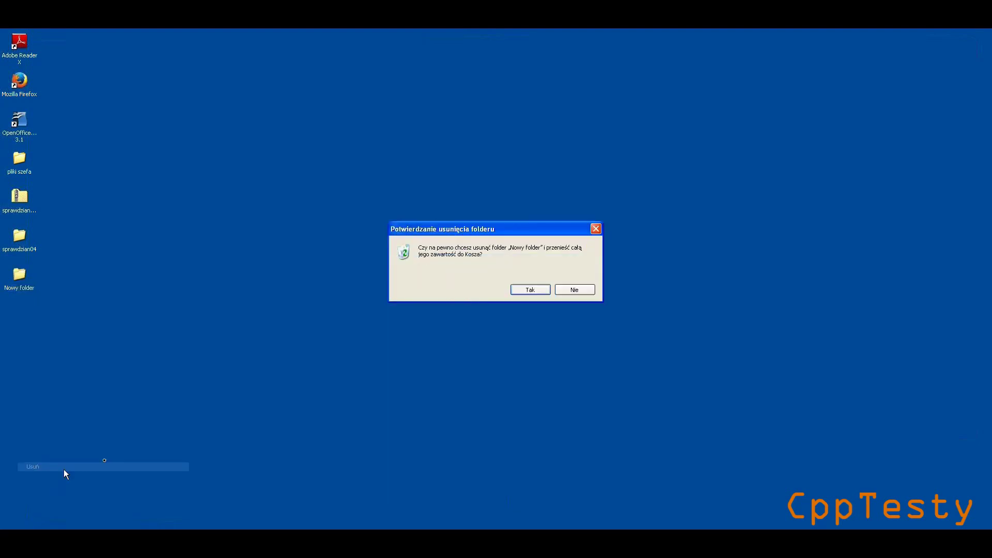
left_click(523, 292)
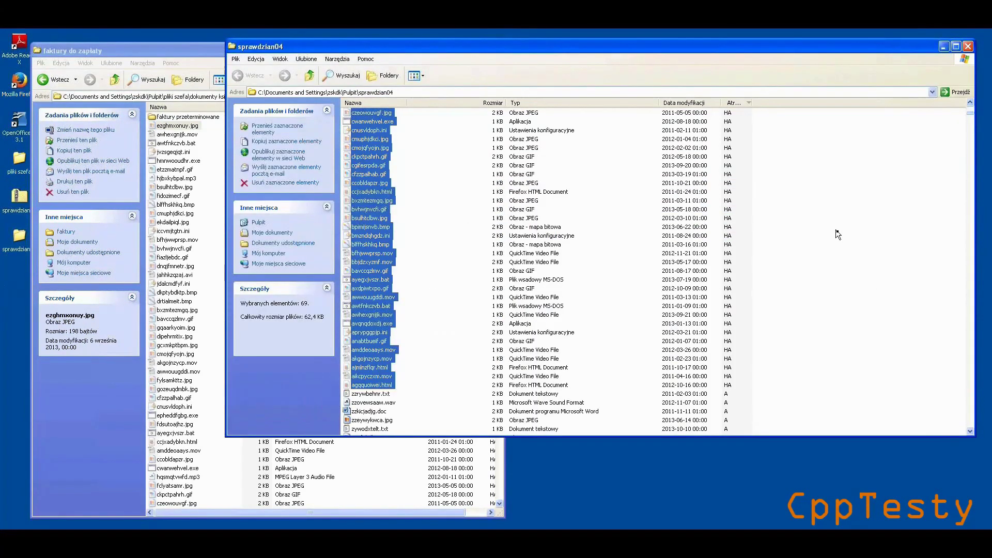
Deselect the files in the sprawdzian04 folder and open the system search for files and folders
left_click(837, 234)
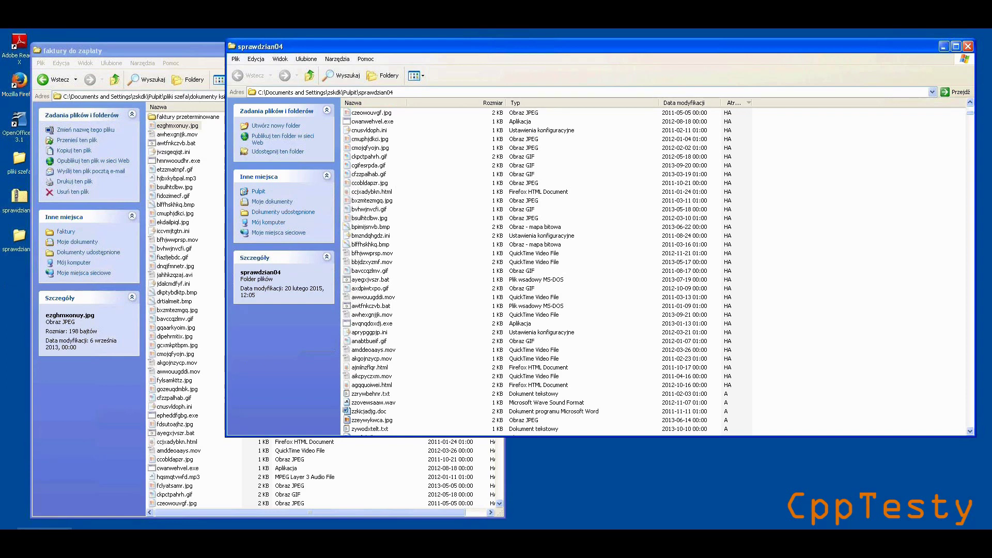
key("super")
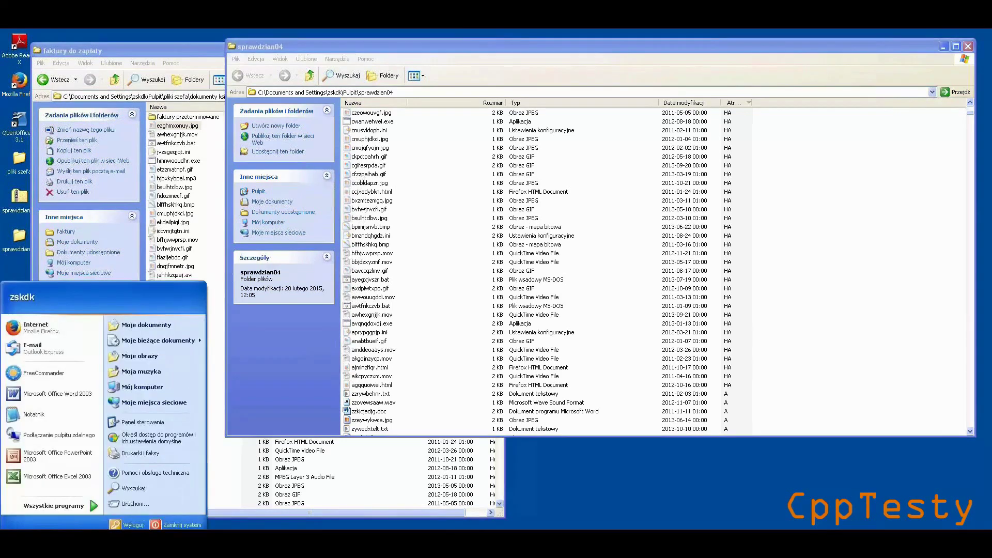
left_click(151, 491)
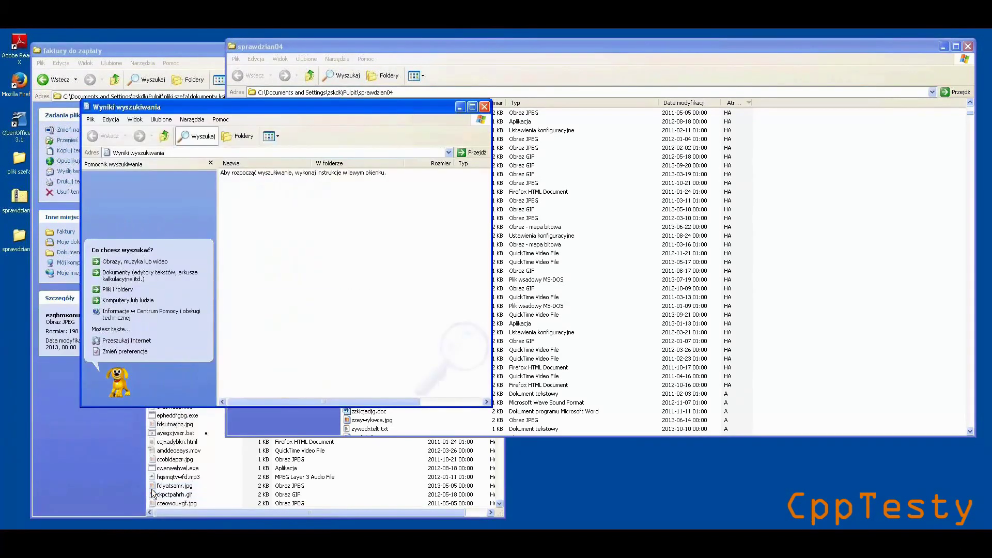
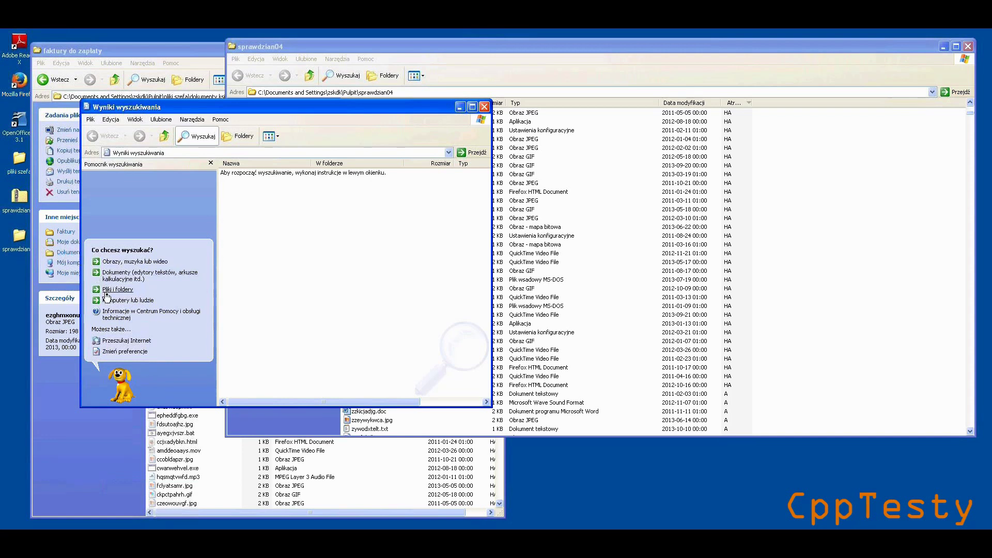
left_click(106, 292)
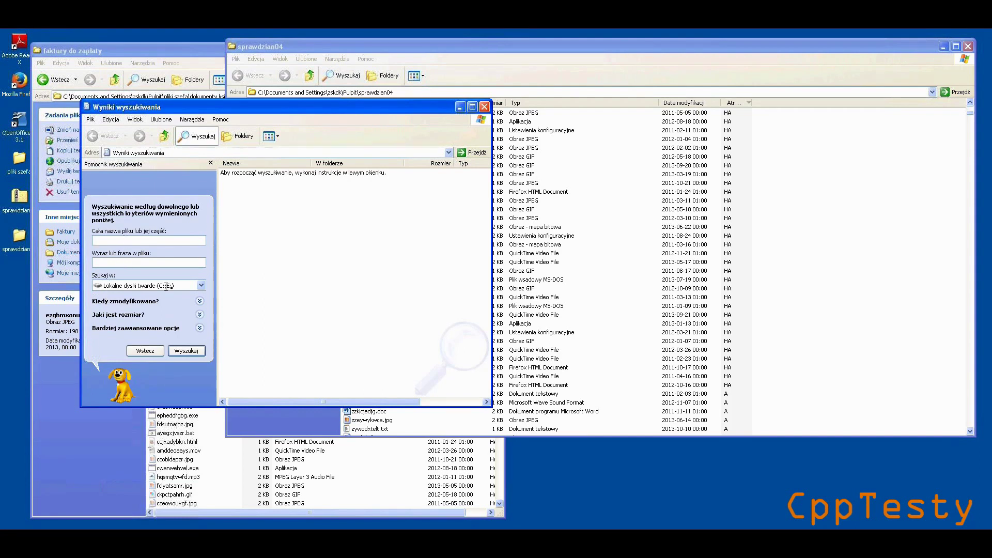
Set the search location to the sprawdzian04 folder on the desktop
left_click(200, 287)
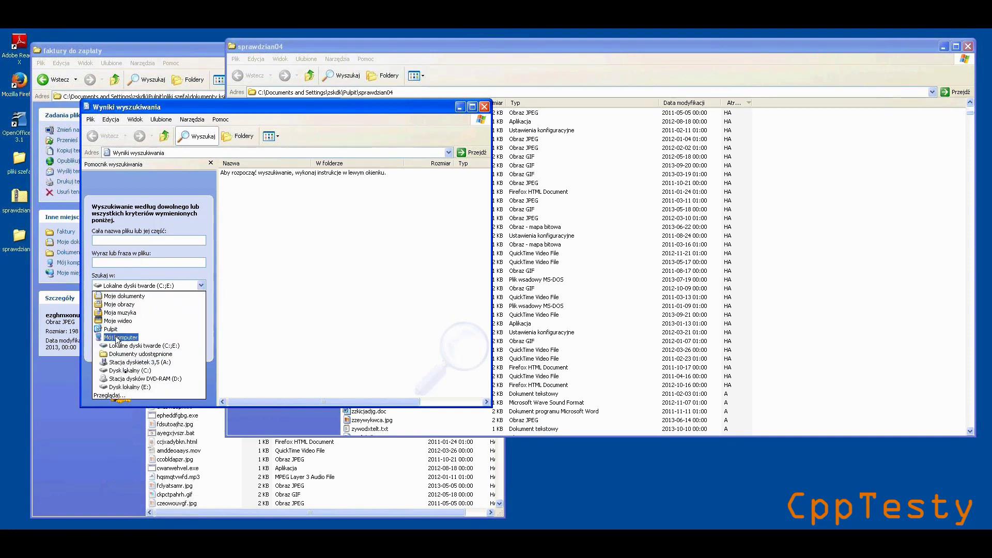
left_click(121, 396)
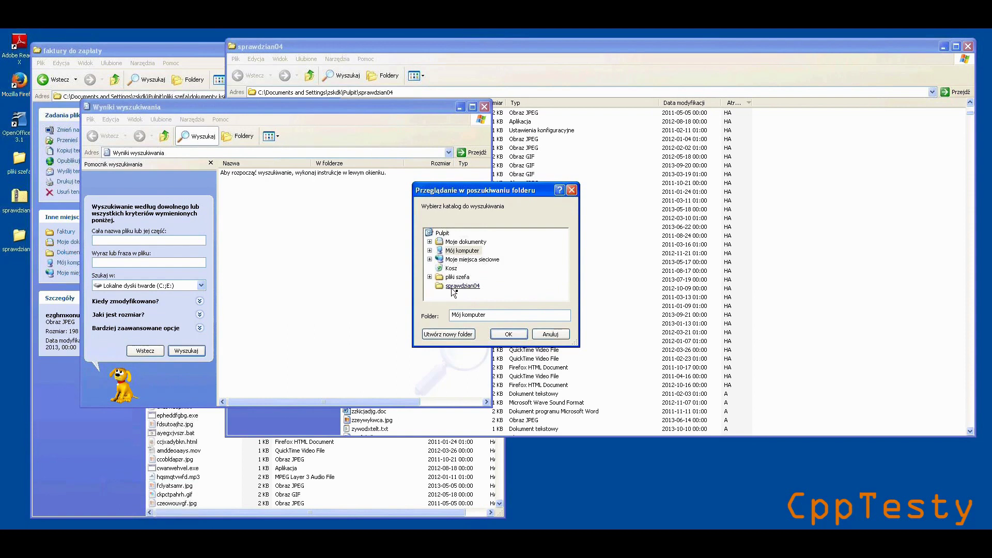
left_click(457, 287)
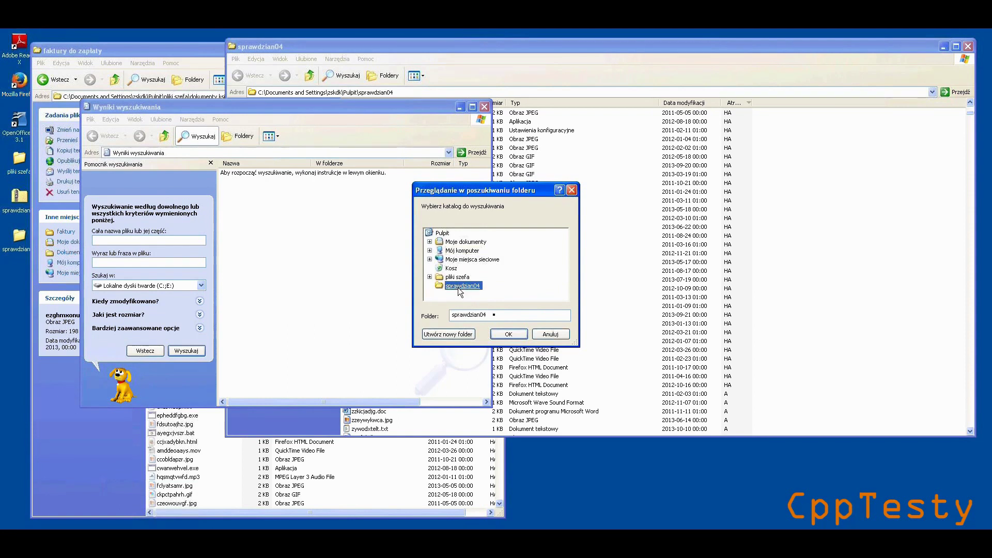
left_click(503, 333)
left_click(503, 335)
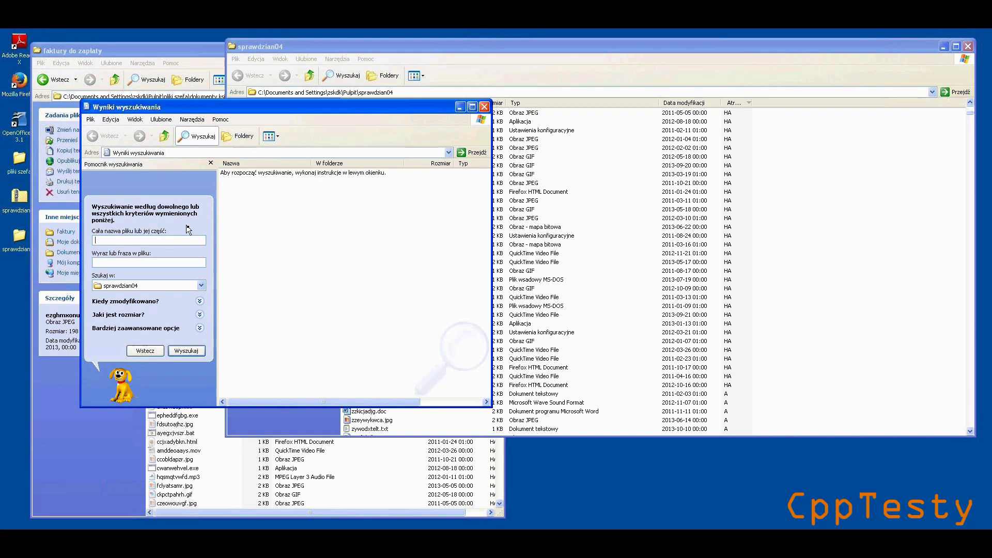
Search the sprawdzian04 folder for files matching the name pattern a?????a*.*
type("a")
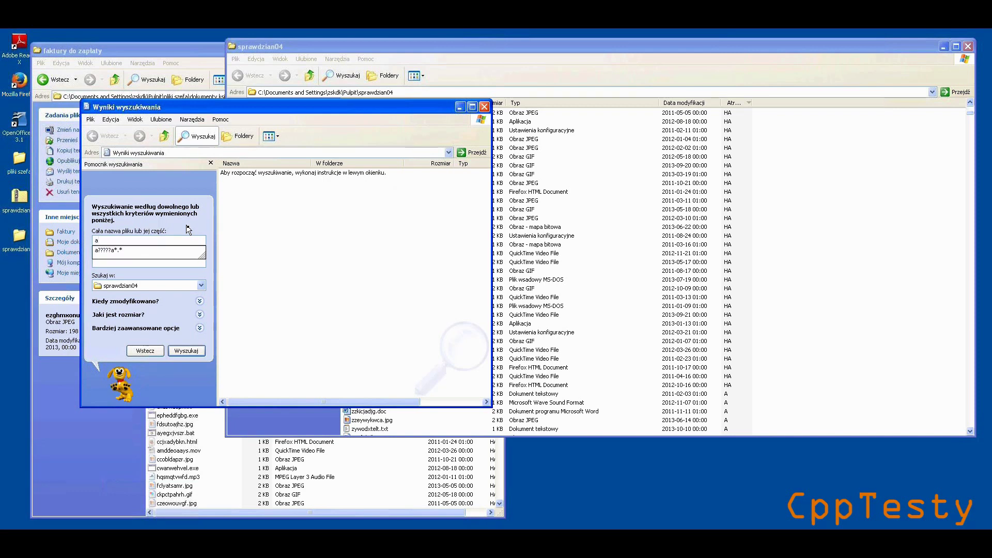
key("Escape")
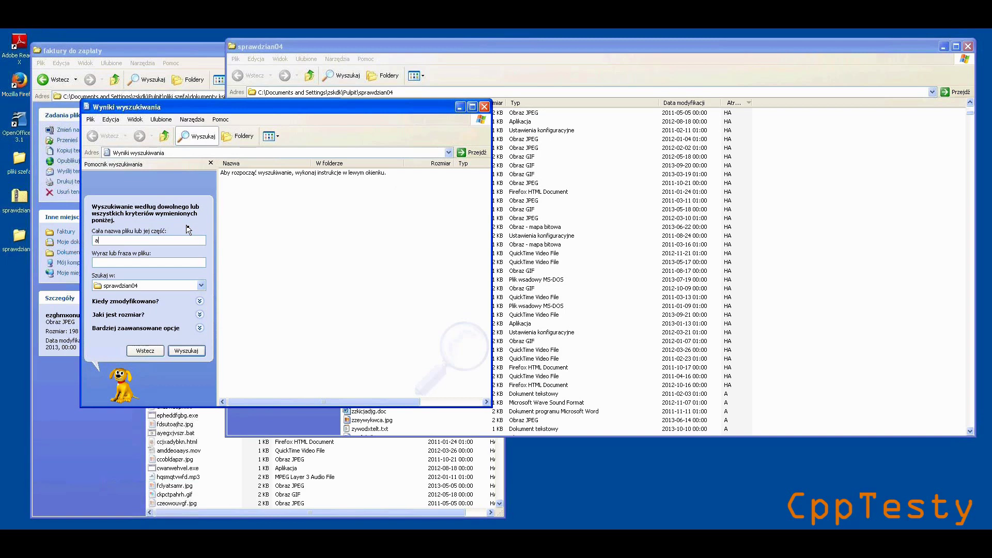
type("?")
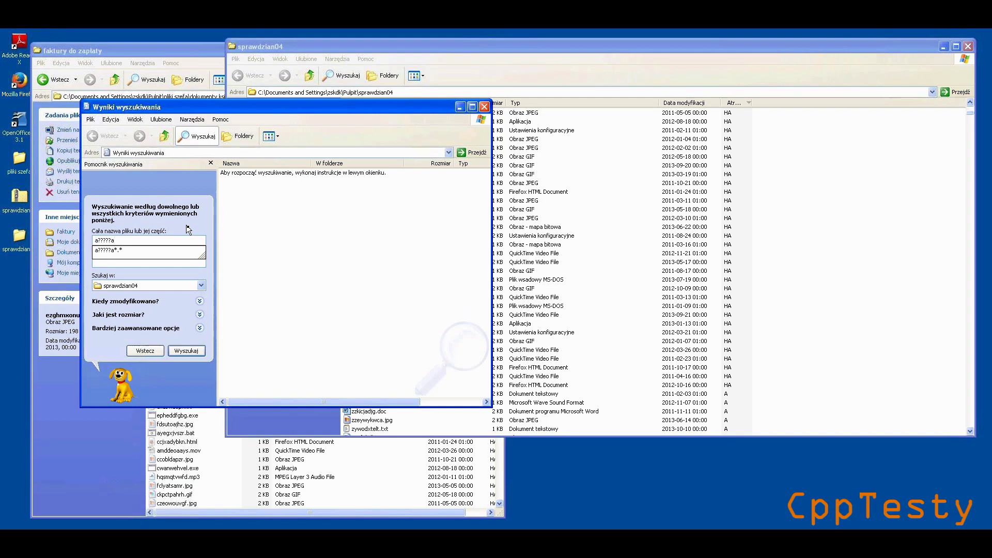
key("BackSpace")
key("Home")
type("a")
type("*")
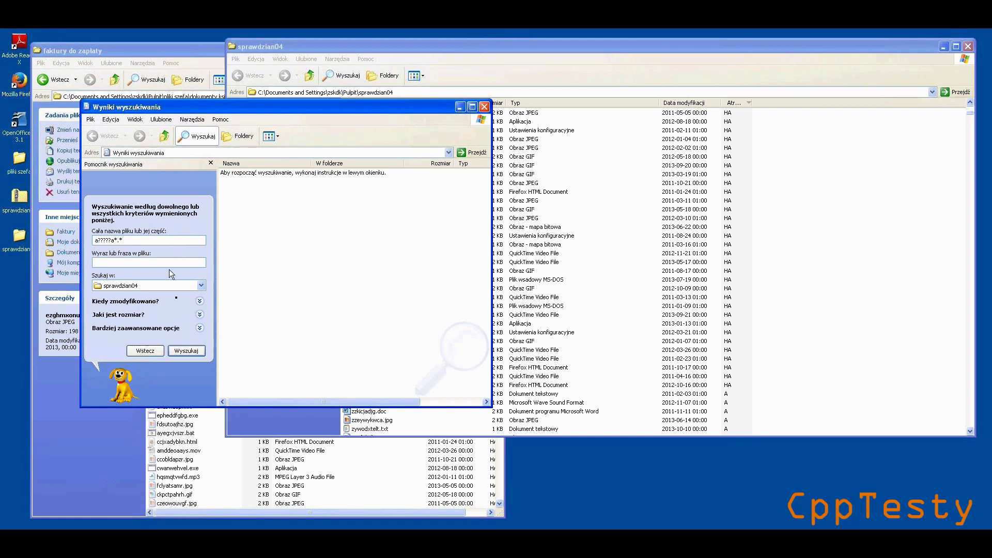
left_click(187, 352)
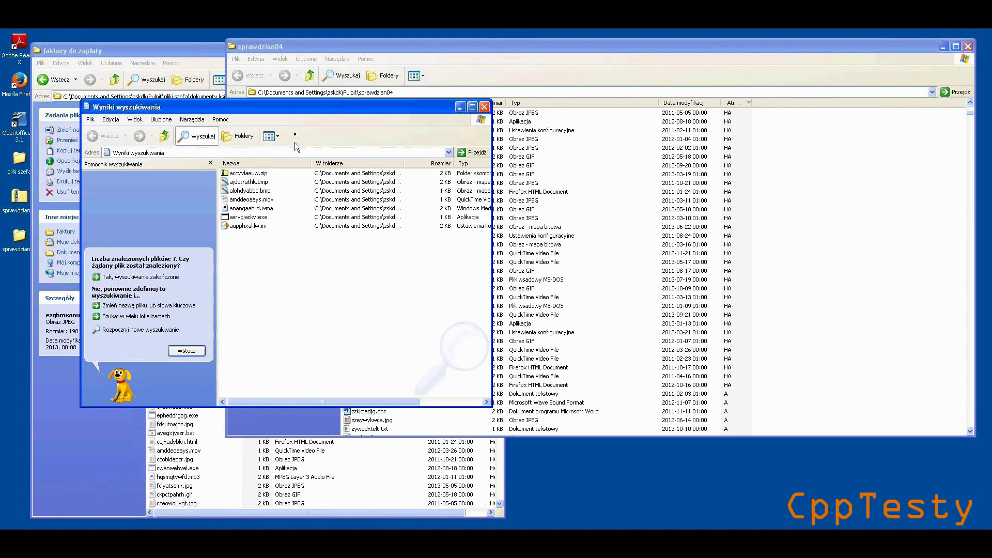
Move the results window aside, select all the found files and view their combined properties
left_click_drag(377, 131, 691, 165)
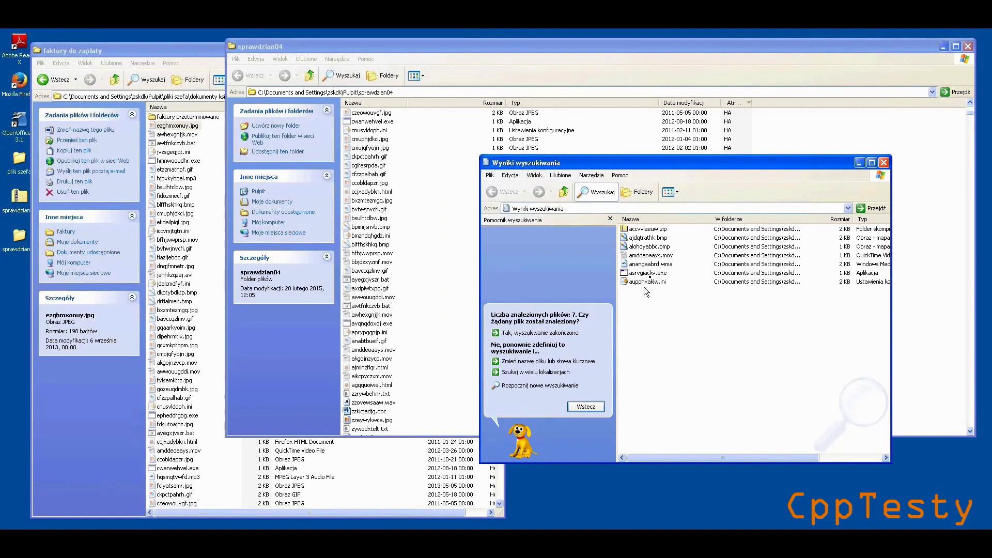
left_click(640, 234)
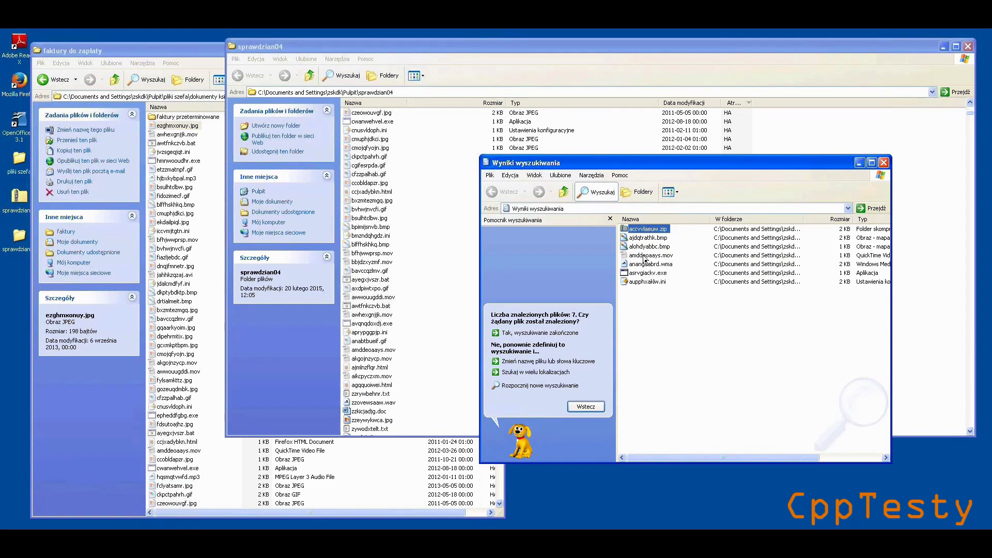
left_click(645, 284, "shift")
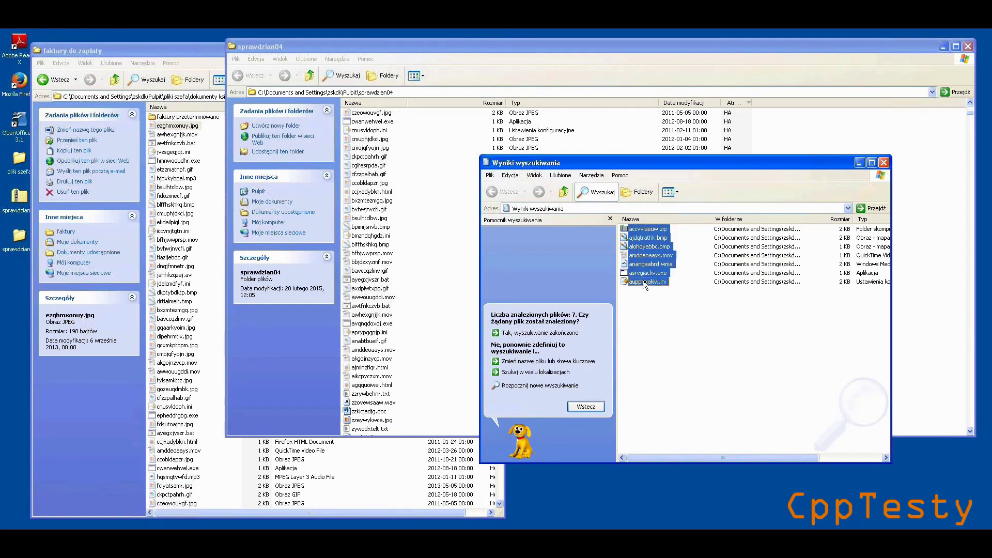
right_click(646, 284)
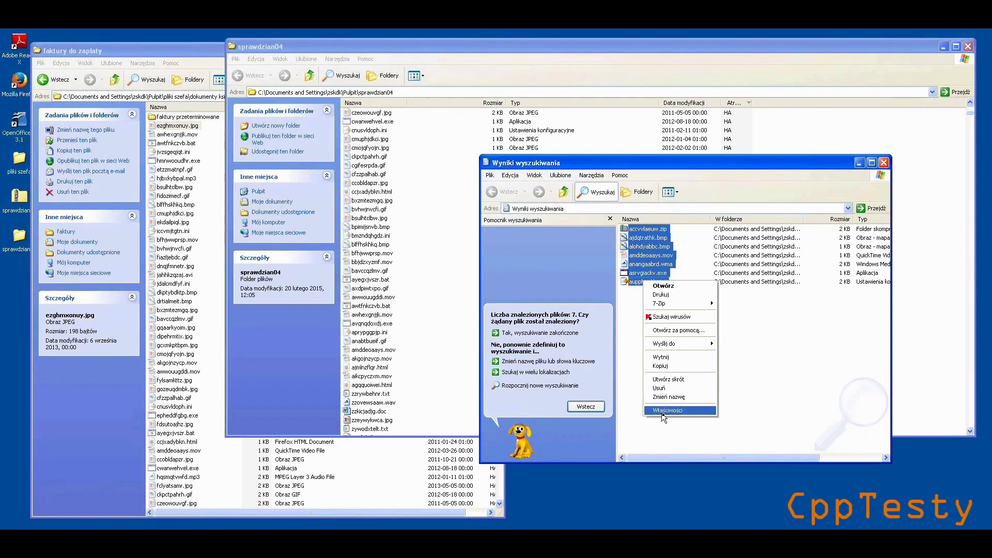
left_click(661, 411)
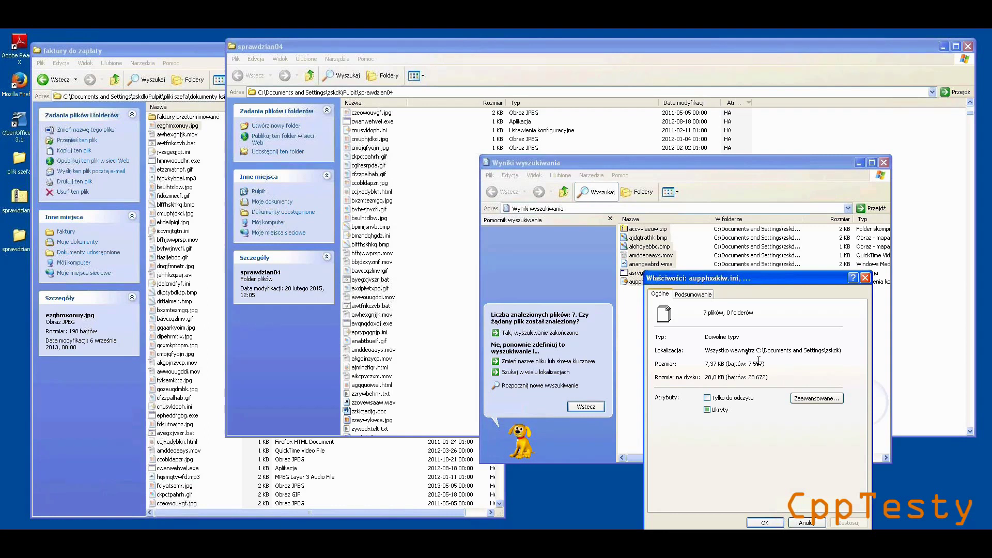
left_click(866, 278)
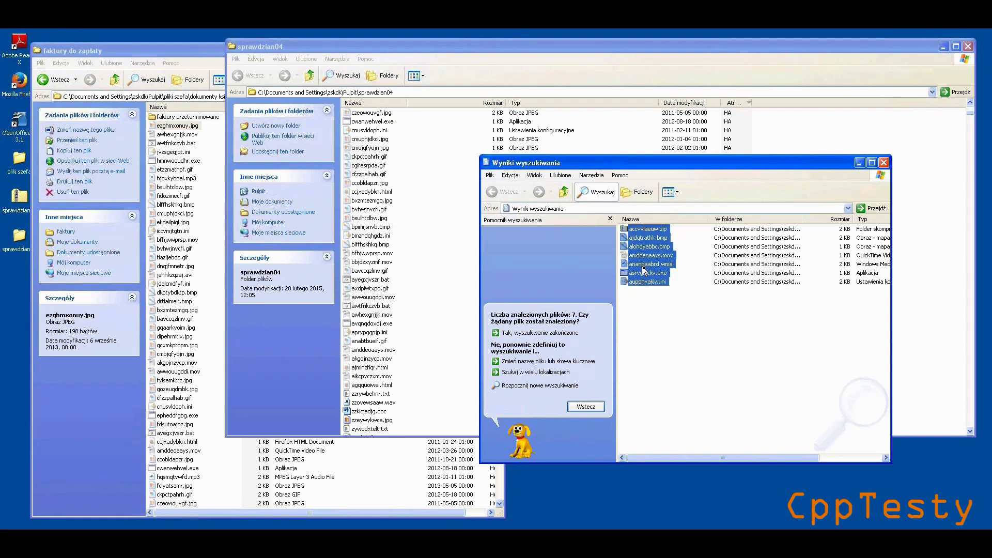
Copy the selected search results into the faktury folder, one level above faktury do zapłaty
right_click(644, 270)
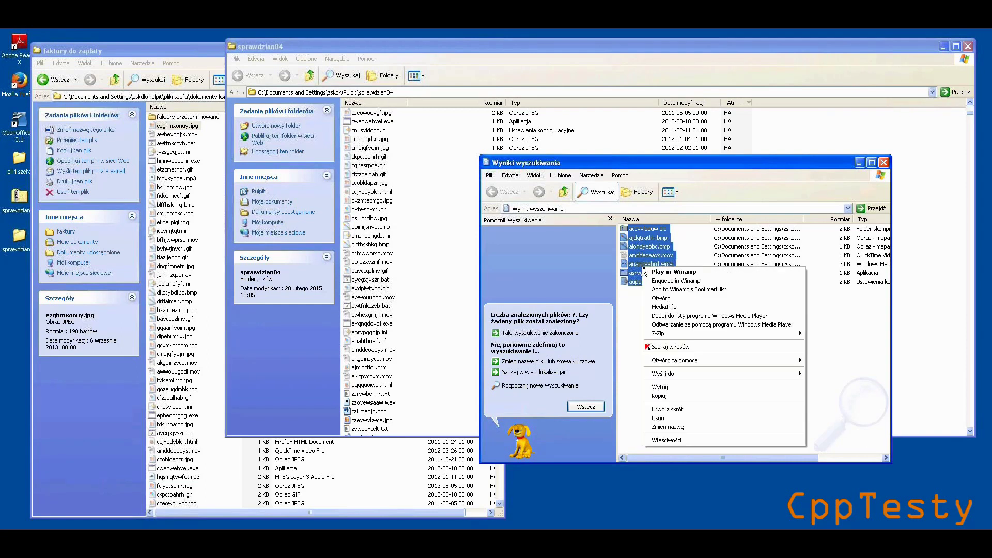
left_click(661, 396)
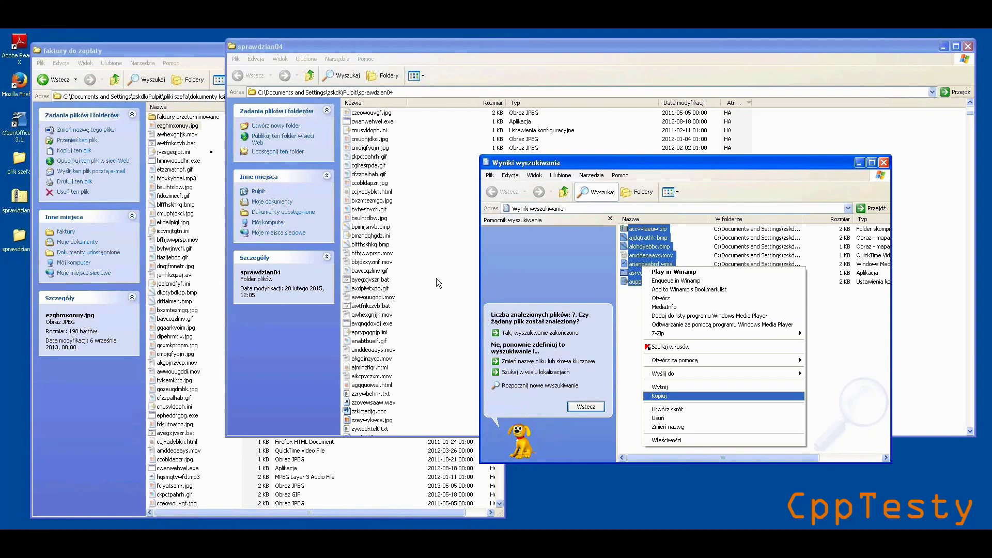
left_click(89, 50)
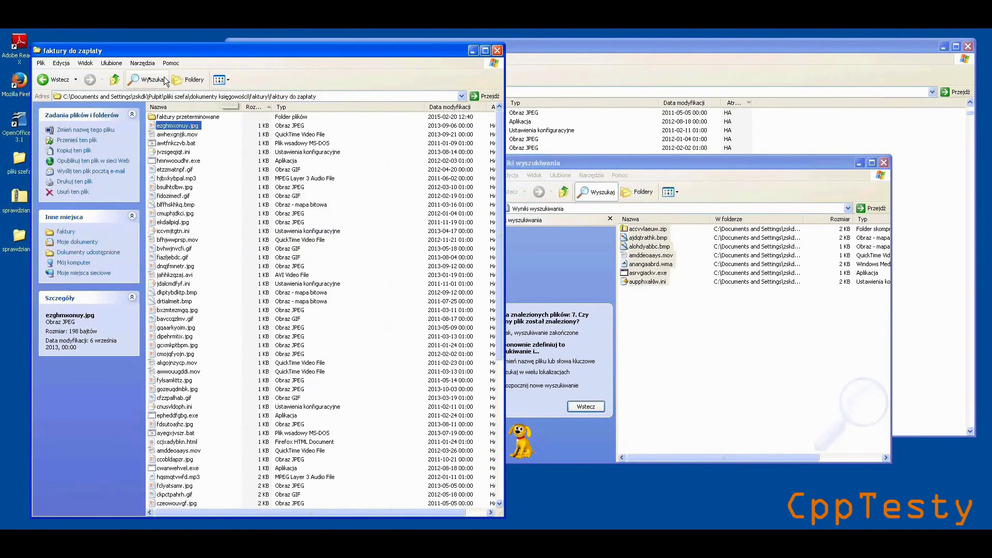
left_click(116, 79)
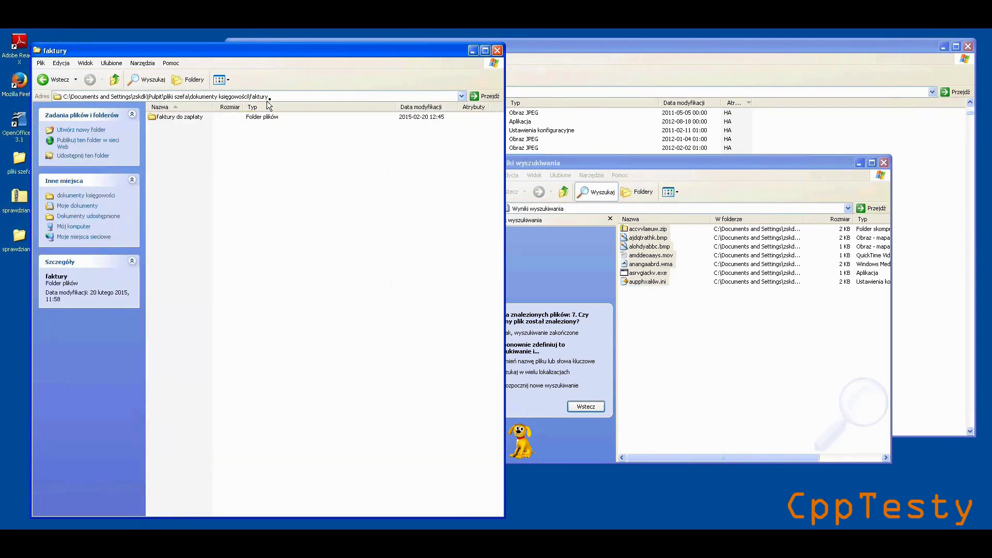
right_click(268, 197)
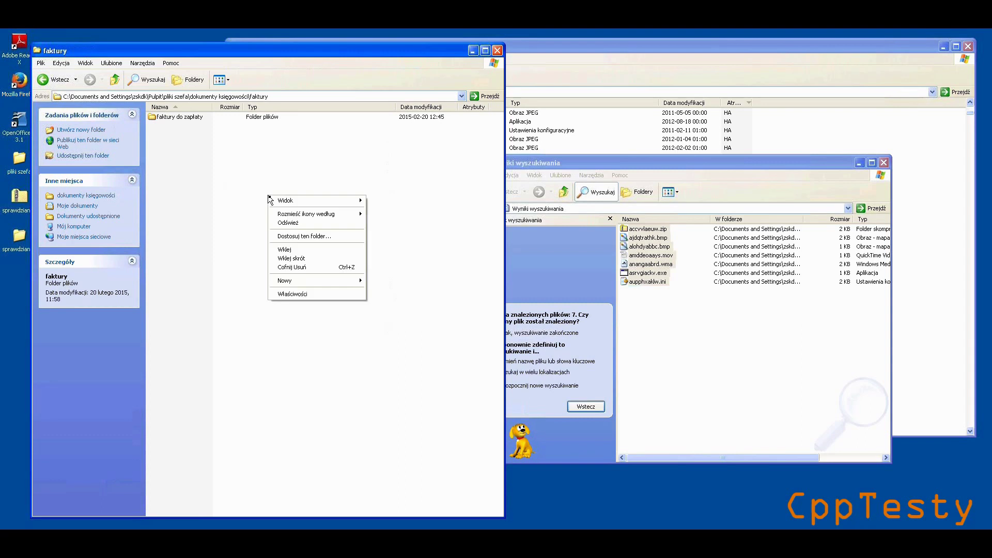
left_click(285, 250)
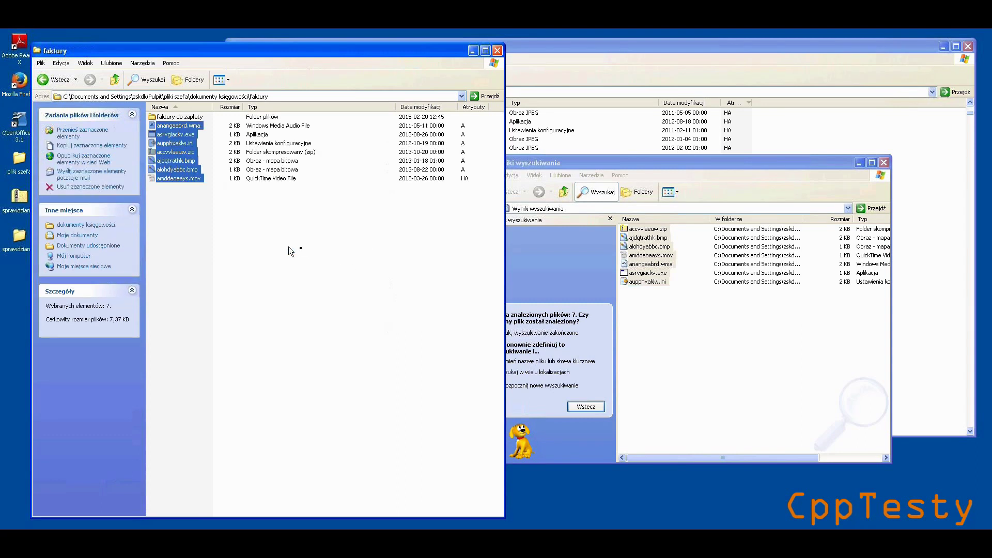
left_click(304, 246)
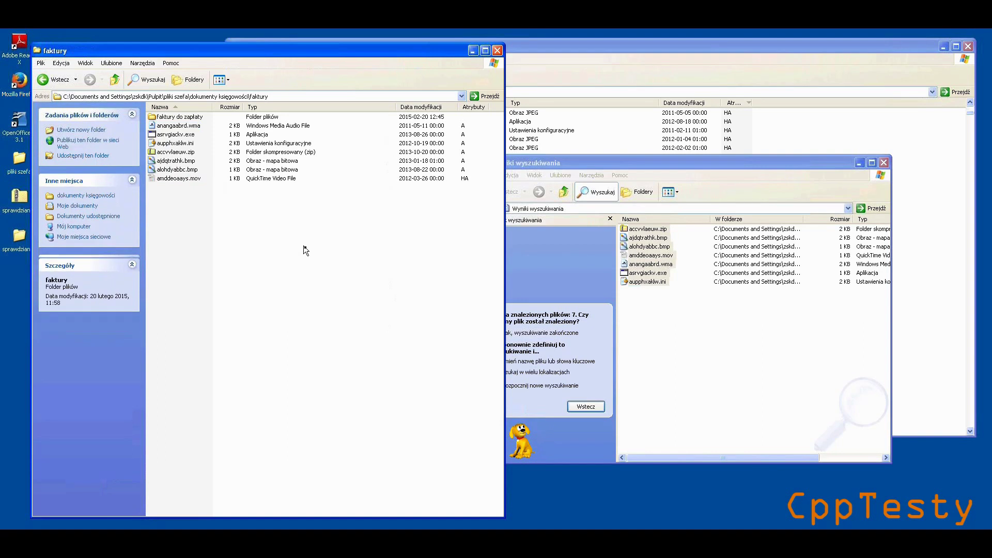
Return to the search results and mark the search as finished
left_click(693, 163)
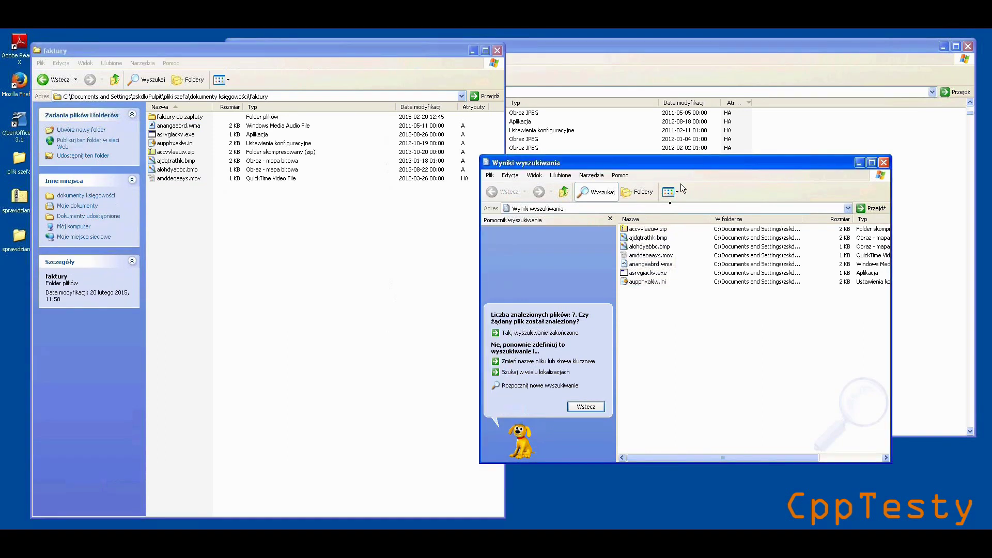
left_click(565, 334)
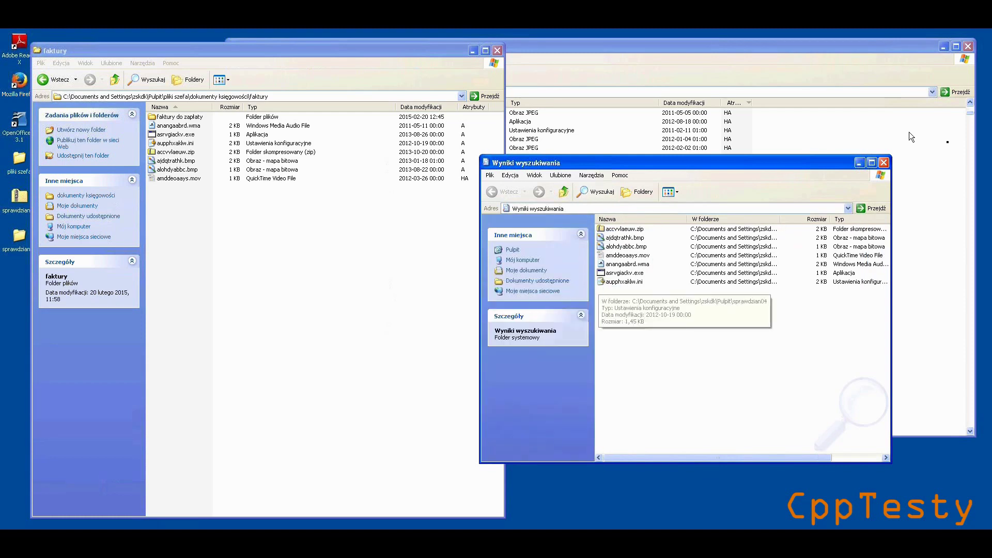
Close the old search results and start a new files and folders search limited to the sprawdzian04 folder
left_click(884, 163)
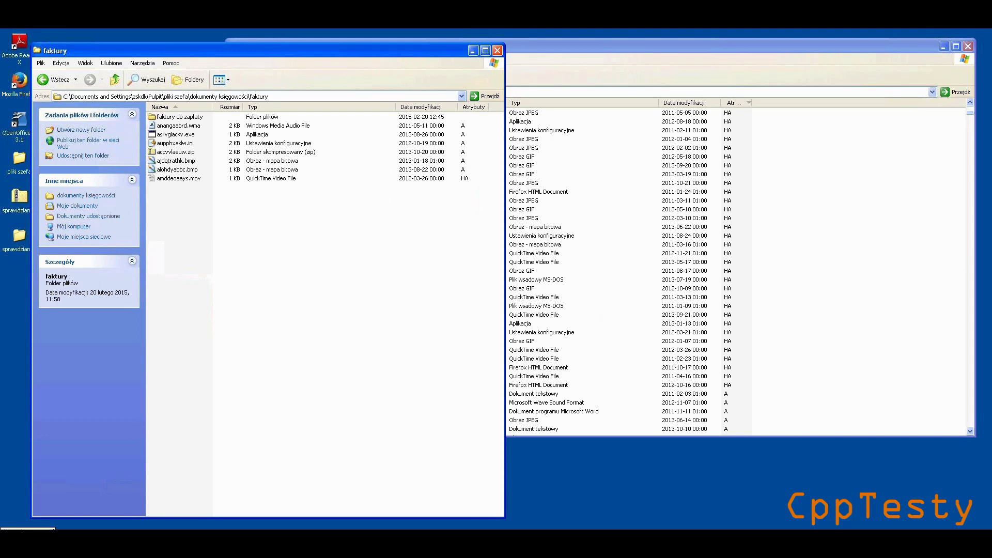
key("super")
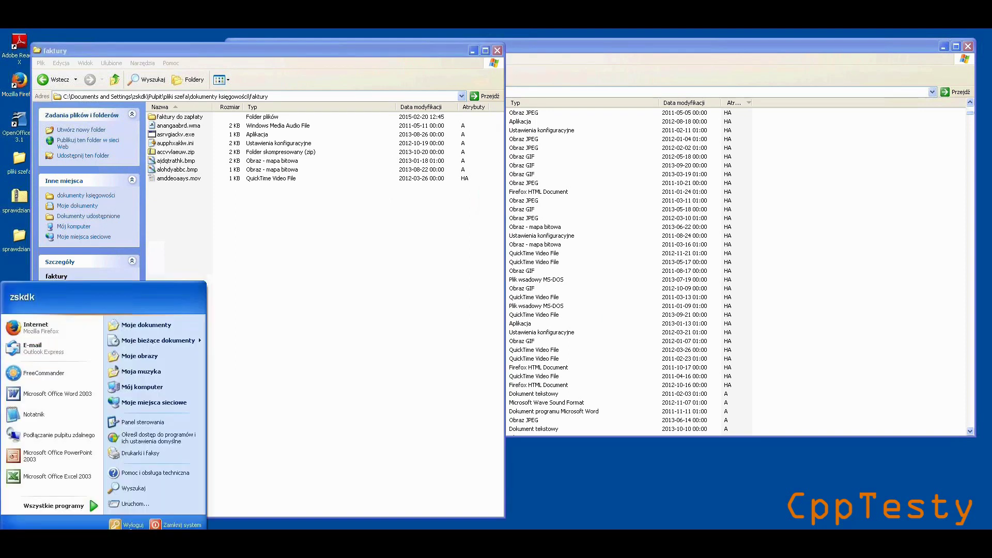
left_click(171, 491)
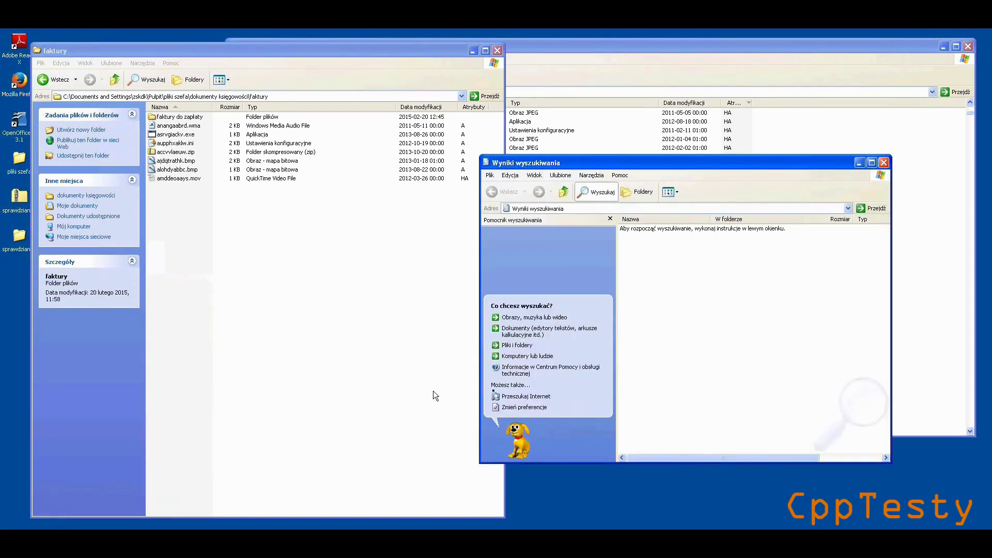
left_click(528, 345)
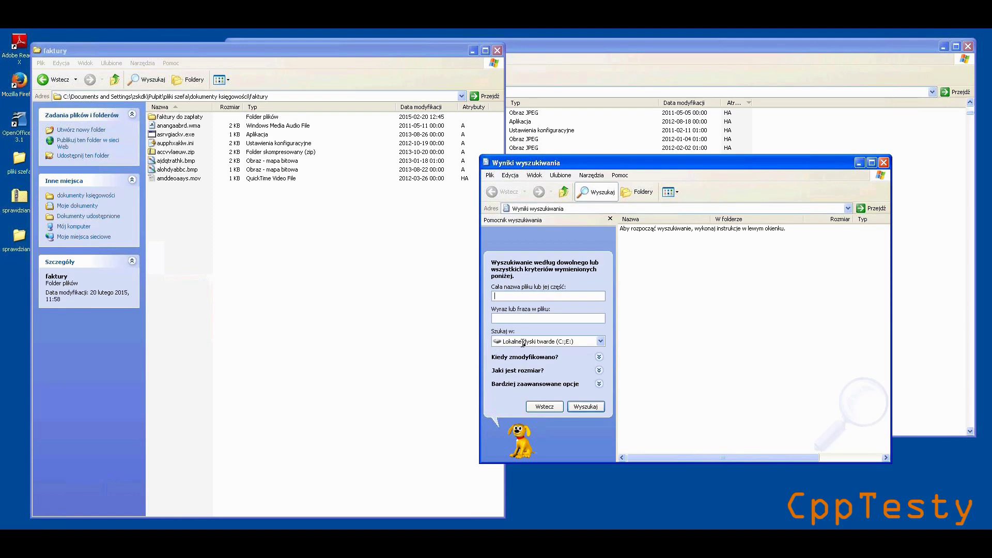
left_click(601, 342)
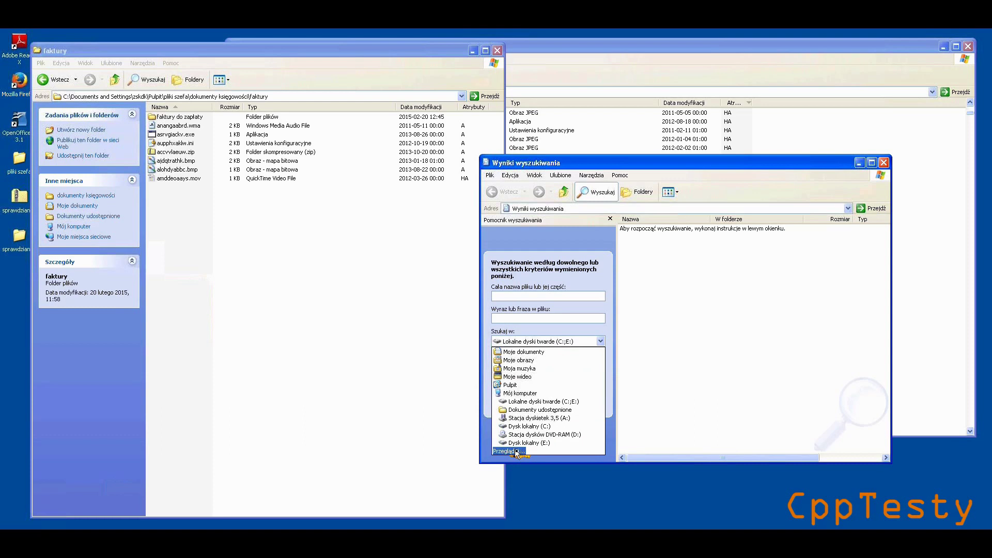
left_click(517, 451)
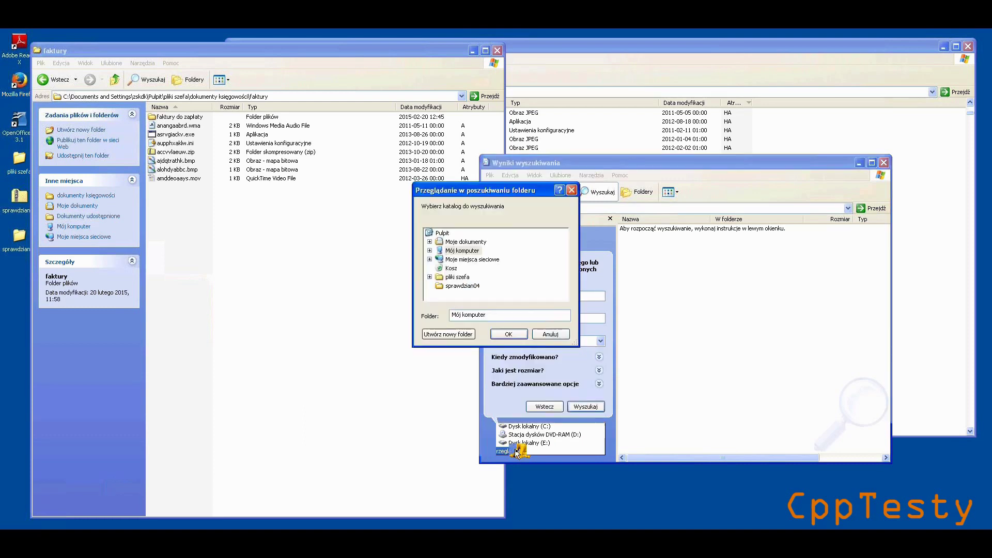
left_click(450, 287)
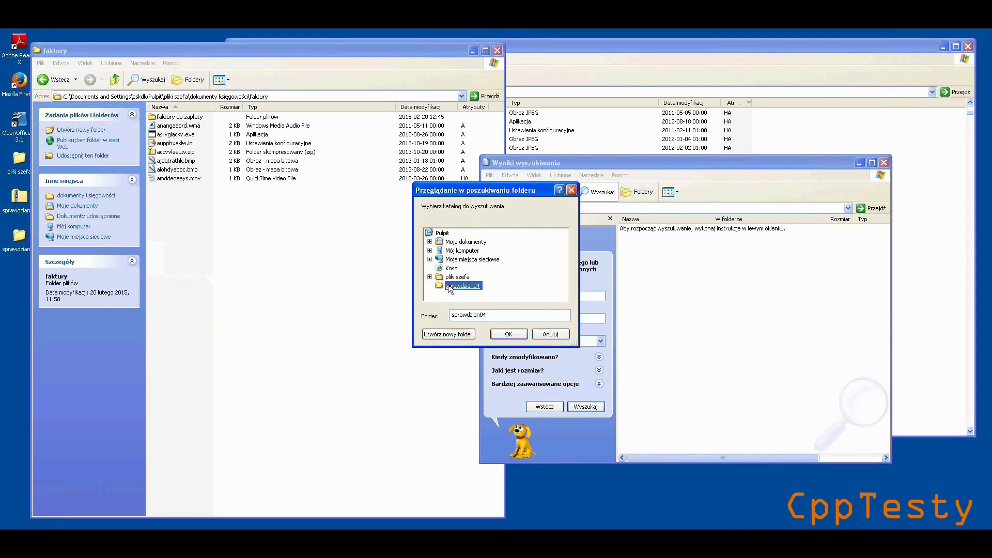
left_click(501, 334)
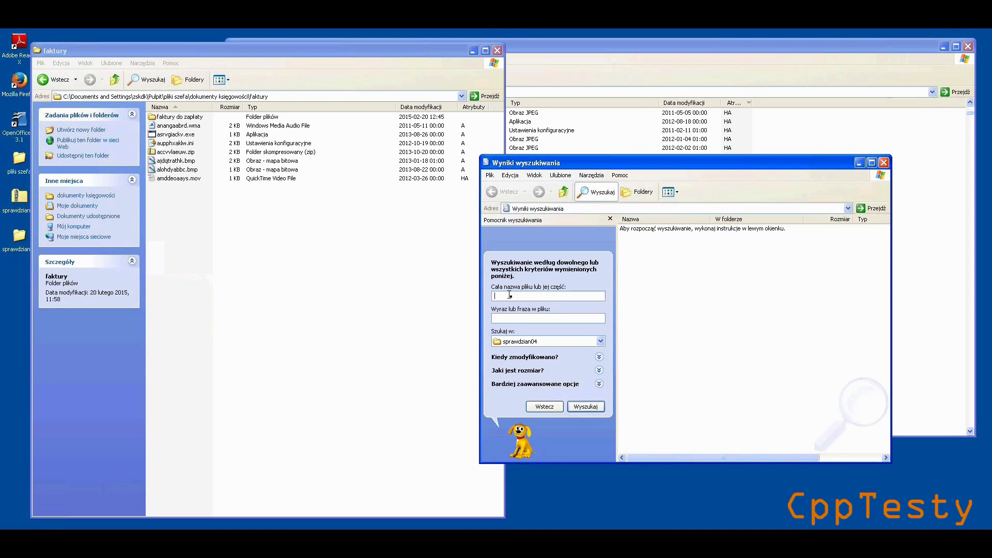
Run the search for files matching the name pattern *a.*
type("*")
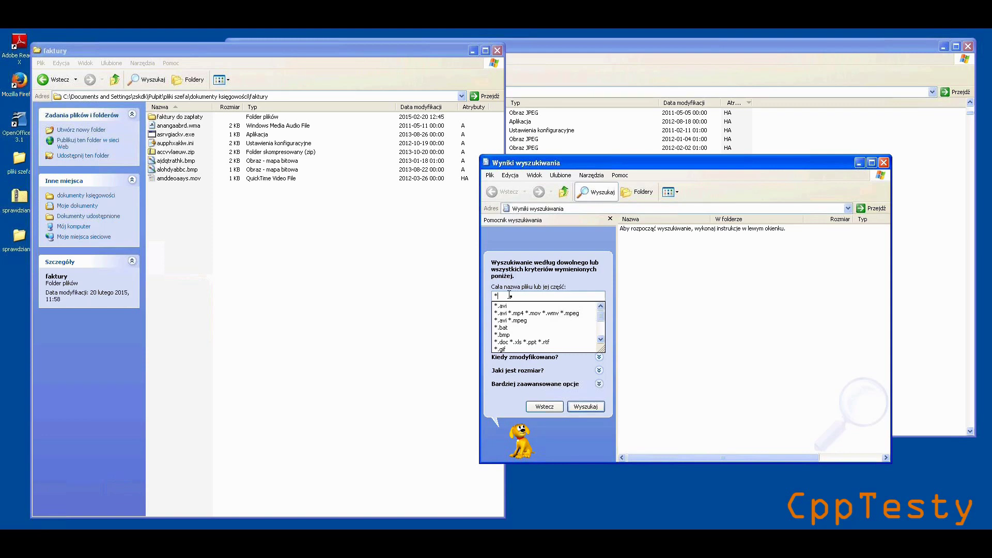
type("a")
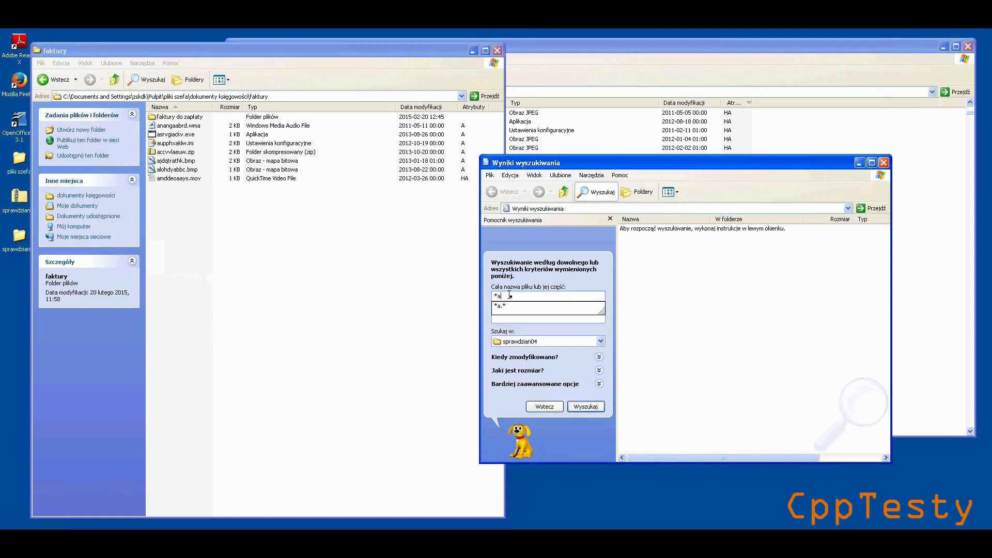
type(".*")
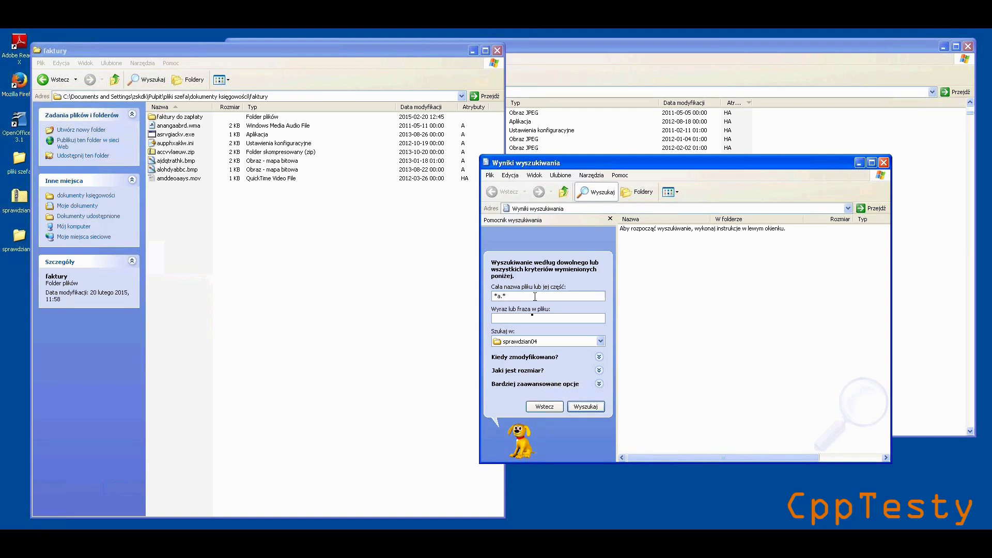
left_click(585, 407)
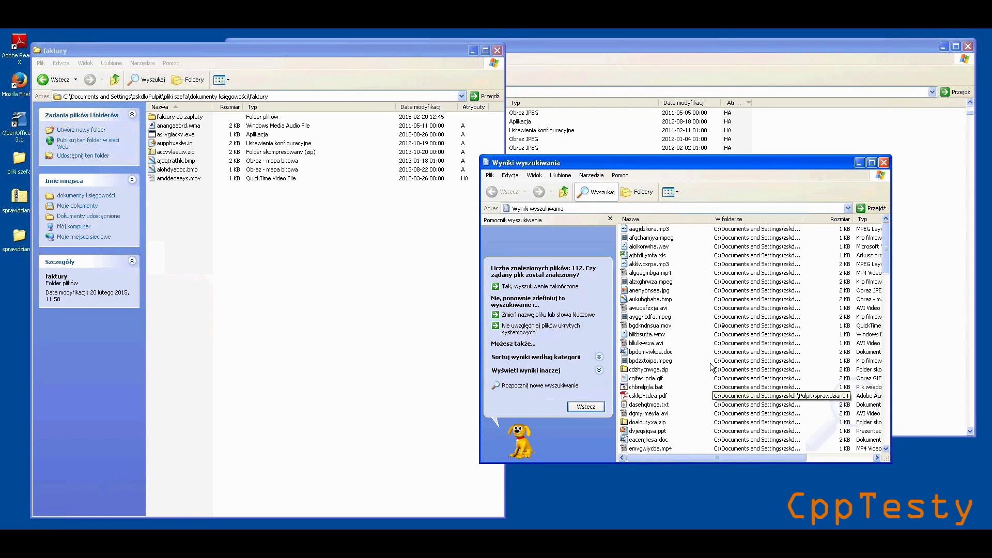
Select all the files found by the search and copy them to the clipboard
left_click(652, 230)
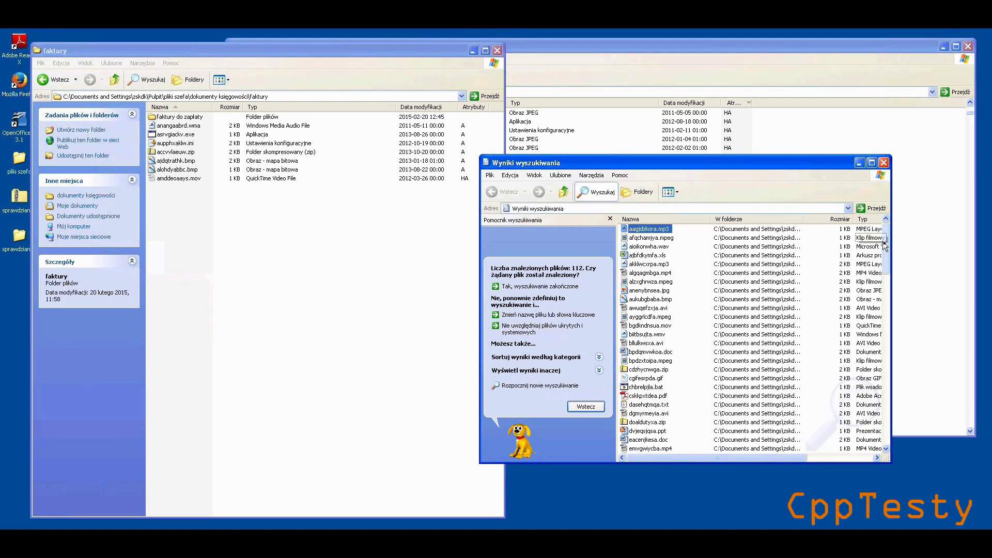
left_click_drag(884, 246, 884, 440)
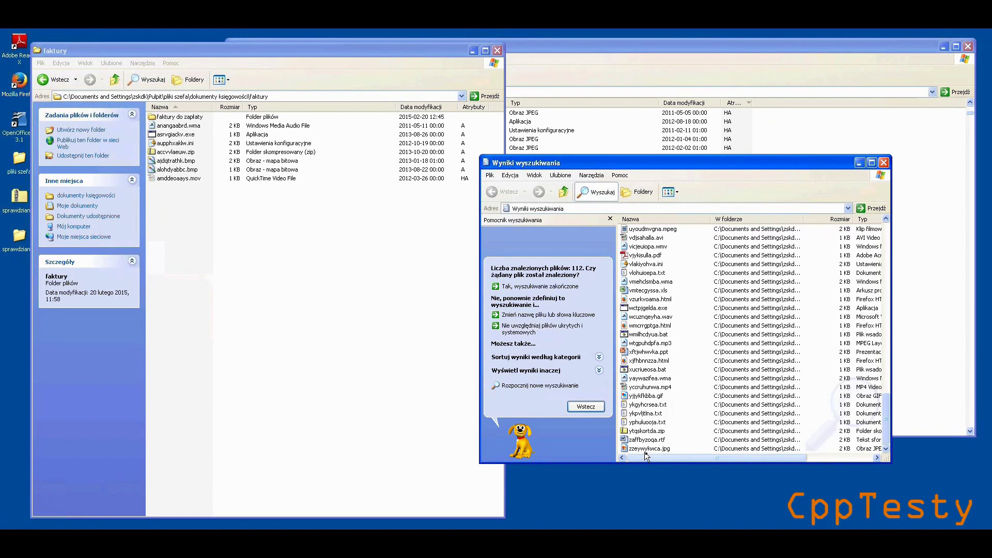
key("ctrl+a")
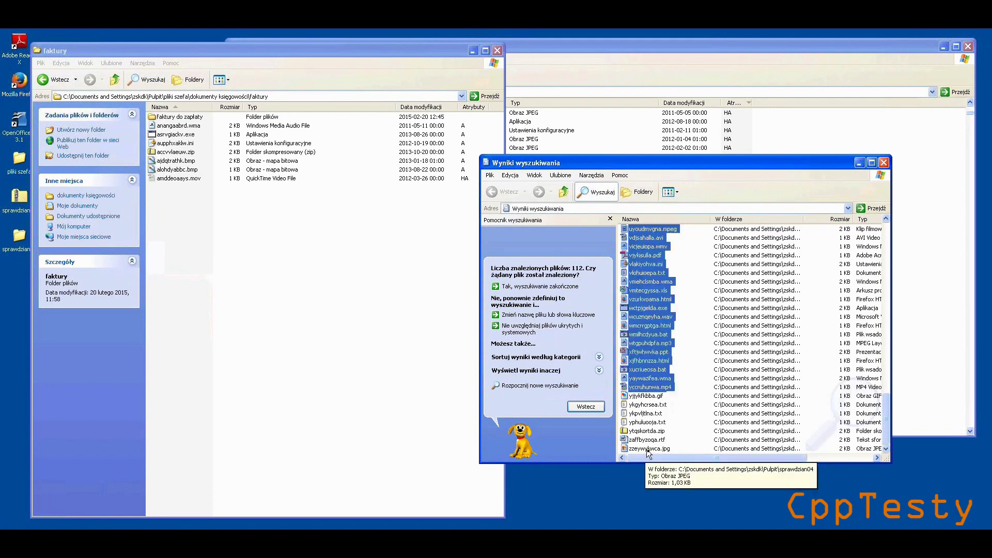
right_click(646, 448)
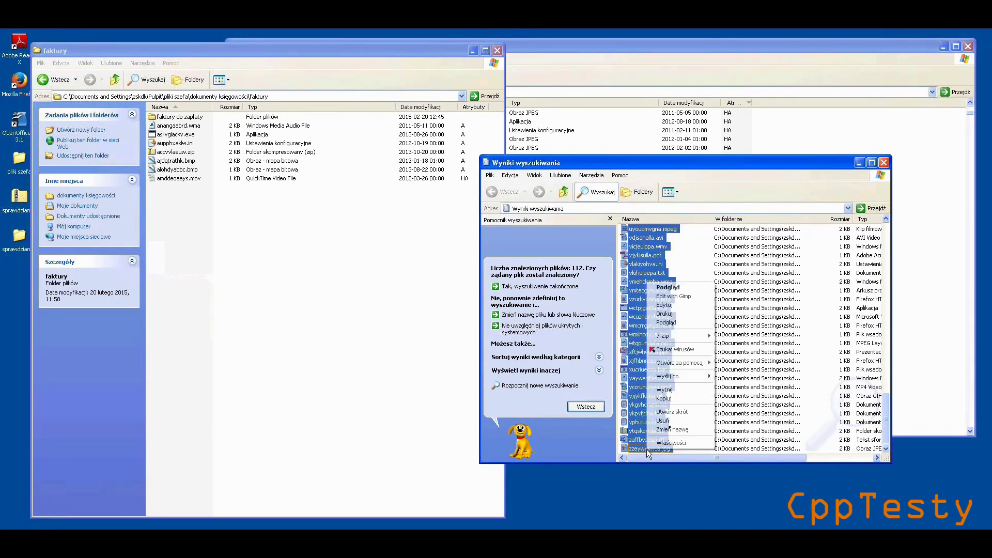
left_click(667, 398)
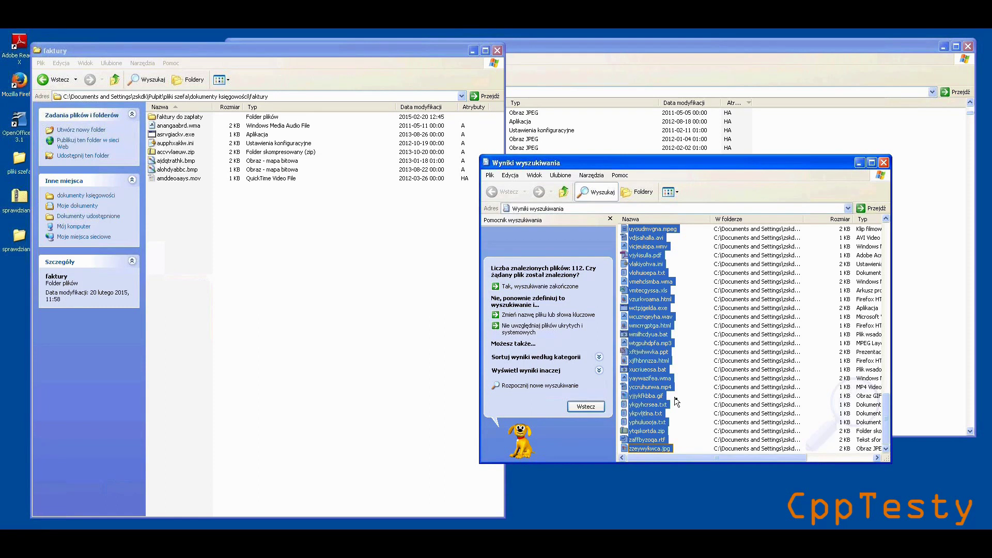
Paste the copied files into the dokumenty księgowości folder, one level above faktury, and close the search results
left_click(263, 261)
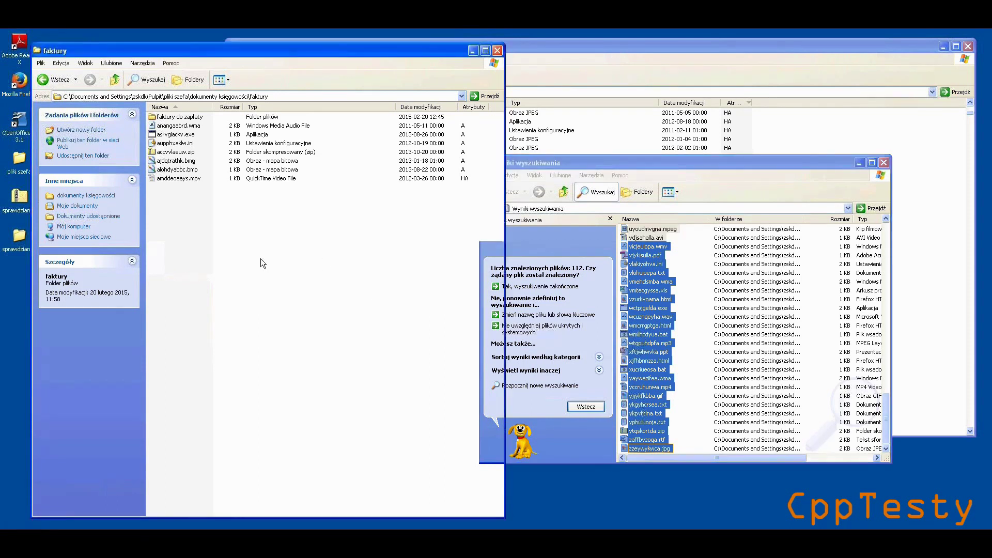
left_click(114, 80)
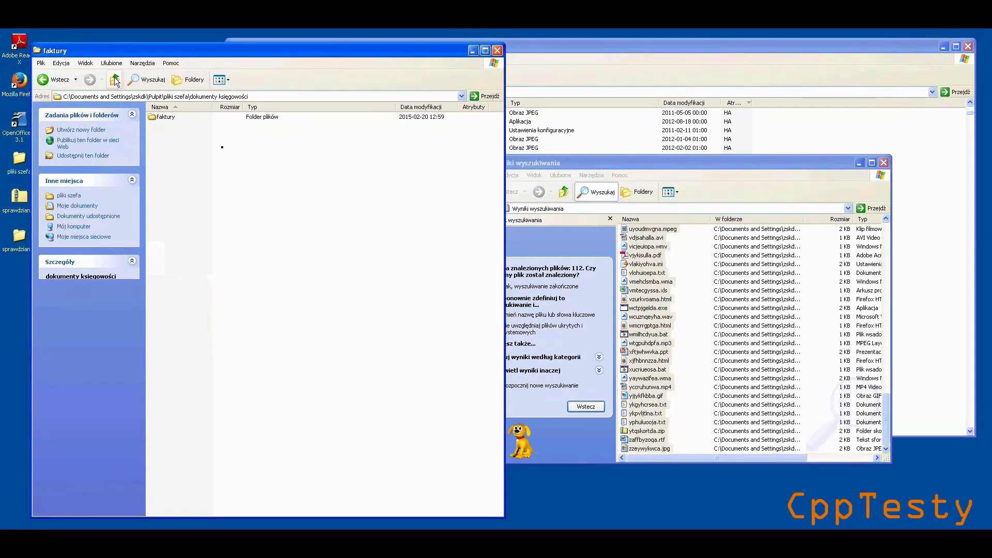
right_click(301, 208)
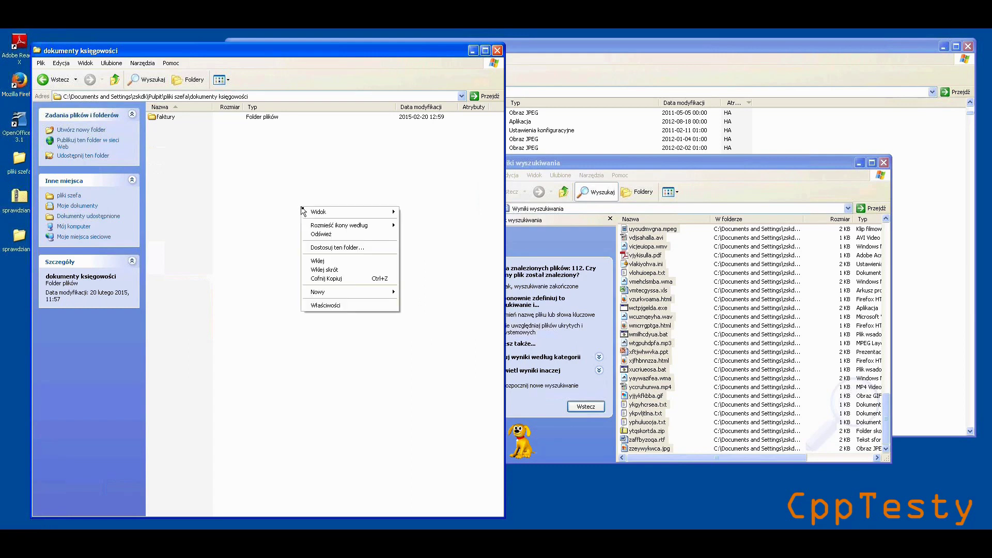
left_click(318, 261)
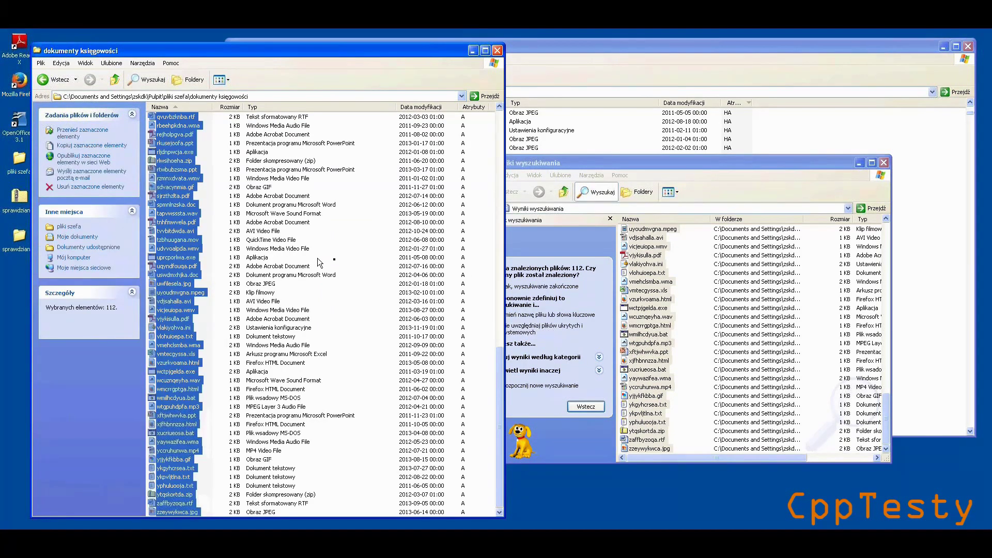
left_click(545, 165)
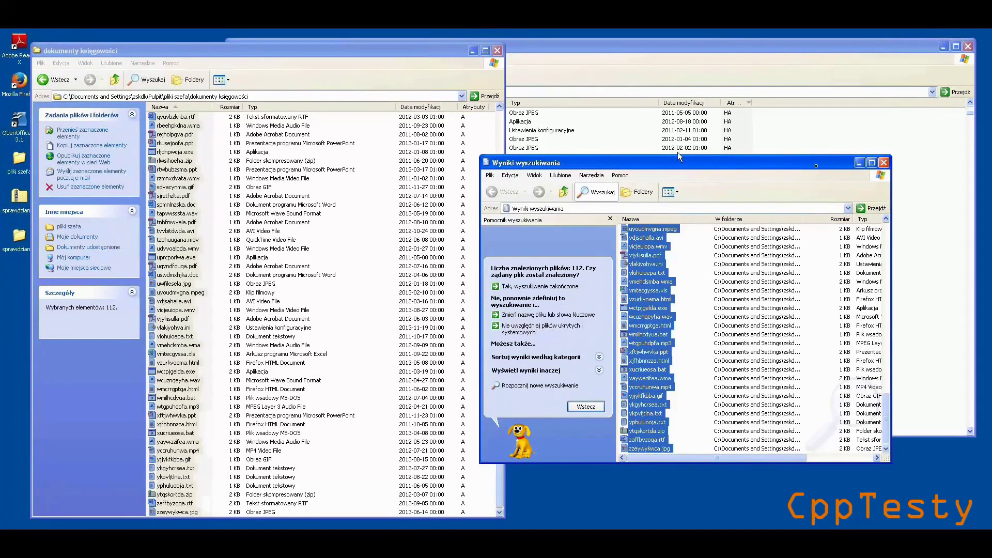
left_click(886, 163)
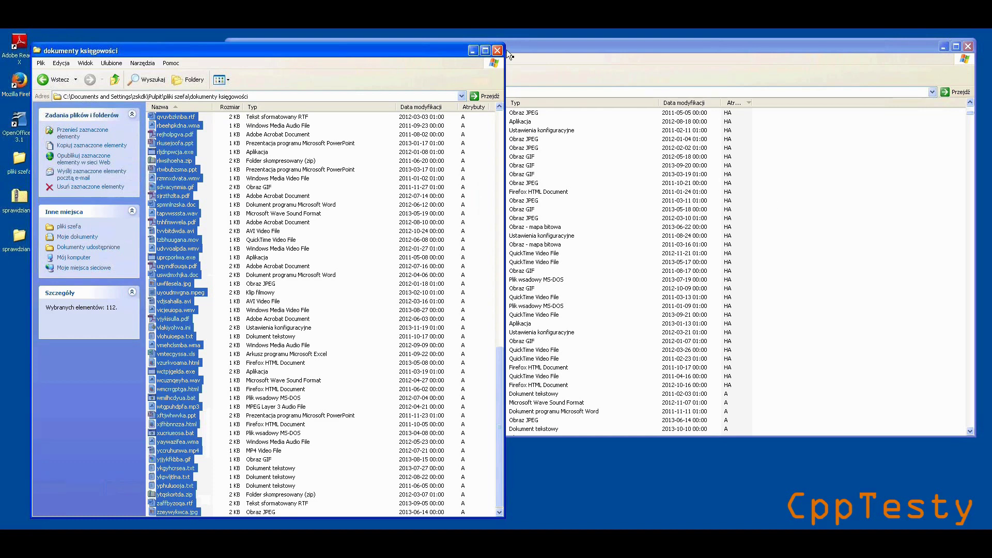
Go up to pliki szefa and open the reklamacje folder inside pliki serwisu
left_click(115, 79)
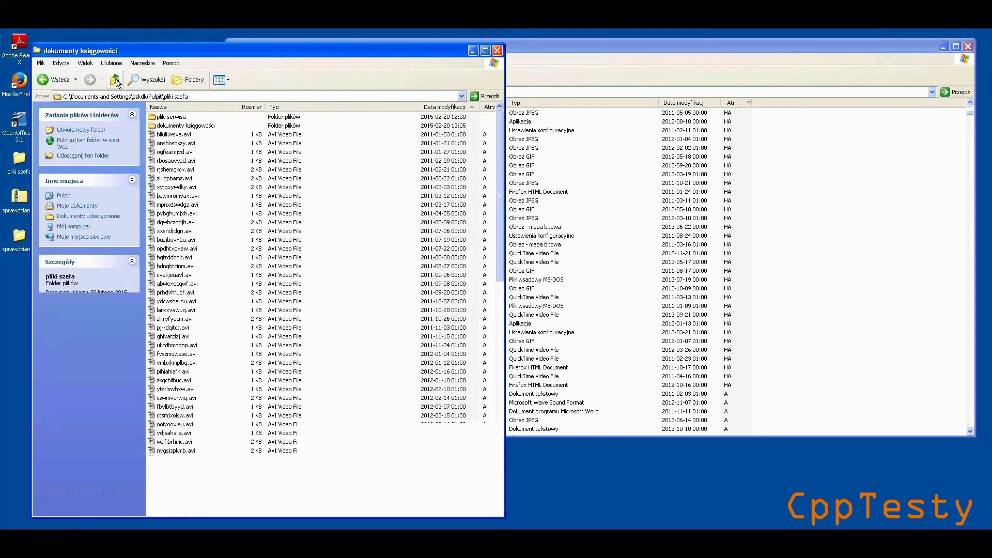
left_click(174, 119)
double_click(173, 117)
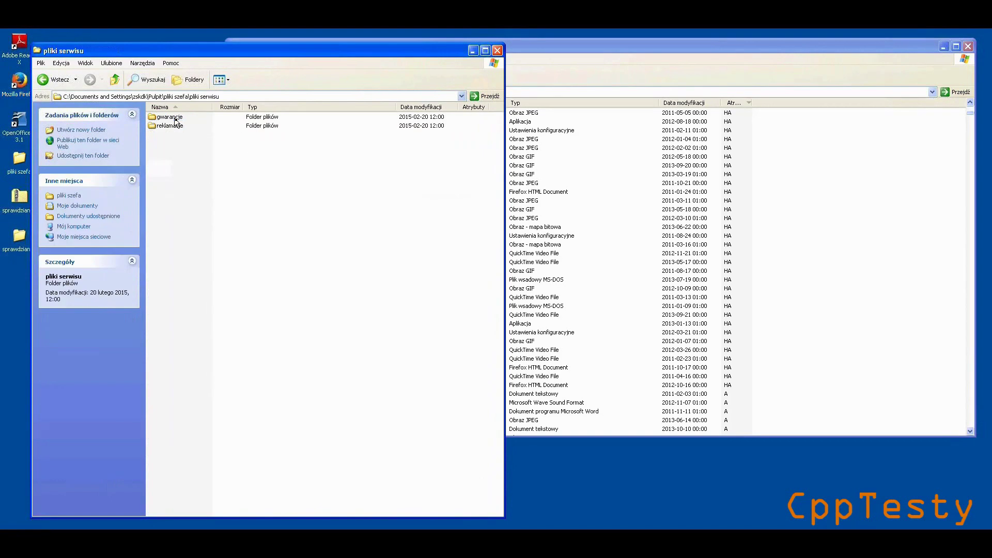
double_click(173, 127)
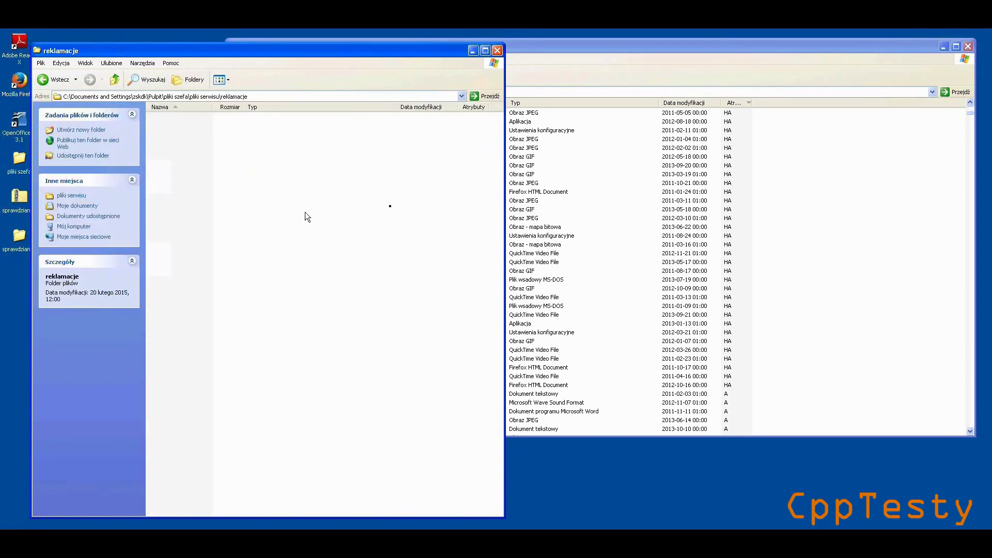
Sort the files in sprawdzian04 by type and locate the start of the AVI video files
left_click(934, 193)
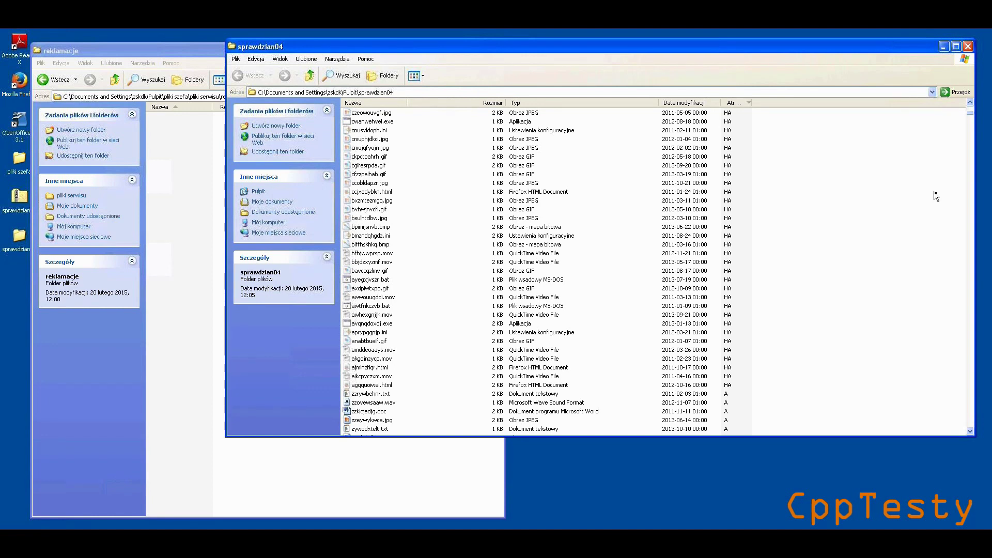
left_click(570, 105)
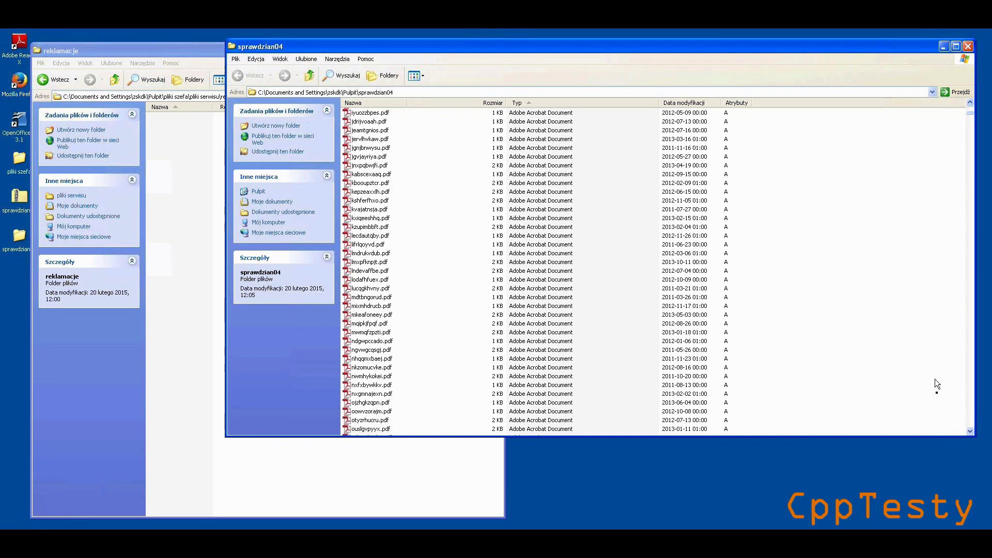
left_click(971, 417)
left_click(971, 417)
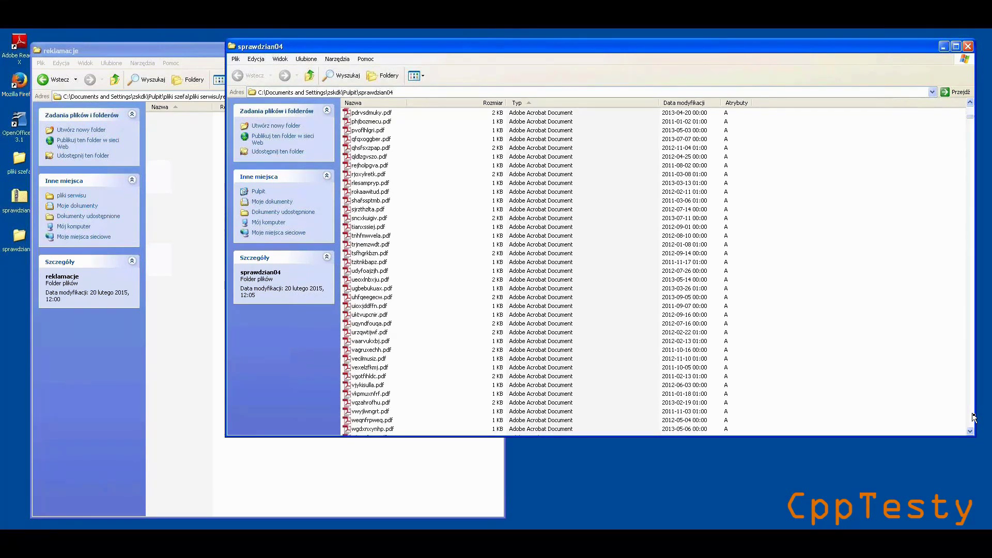
left_click(971, 417)
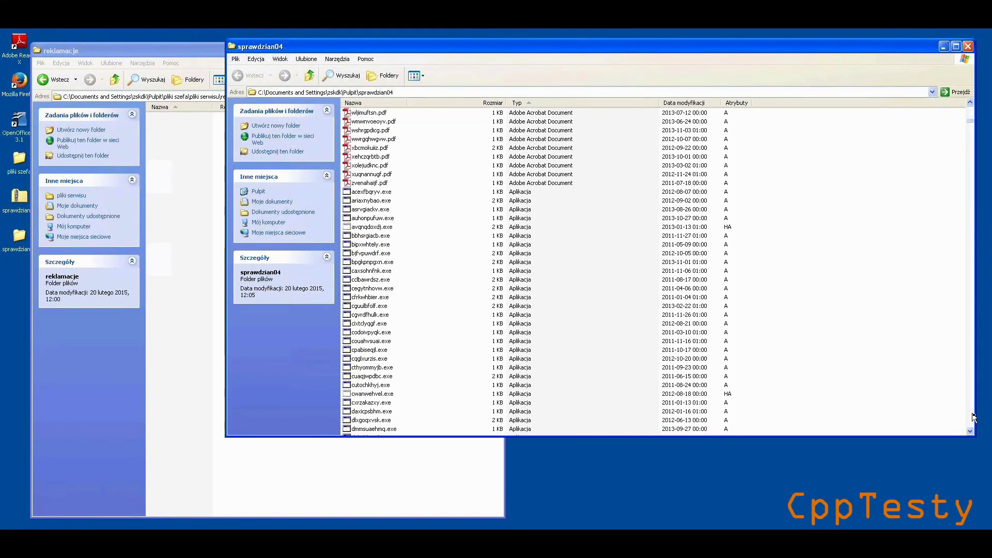
left_click(972, 418)
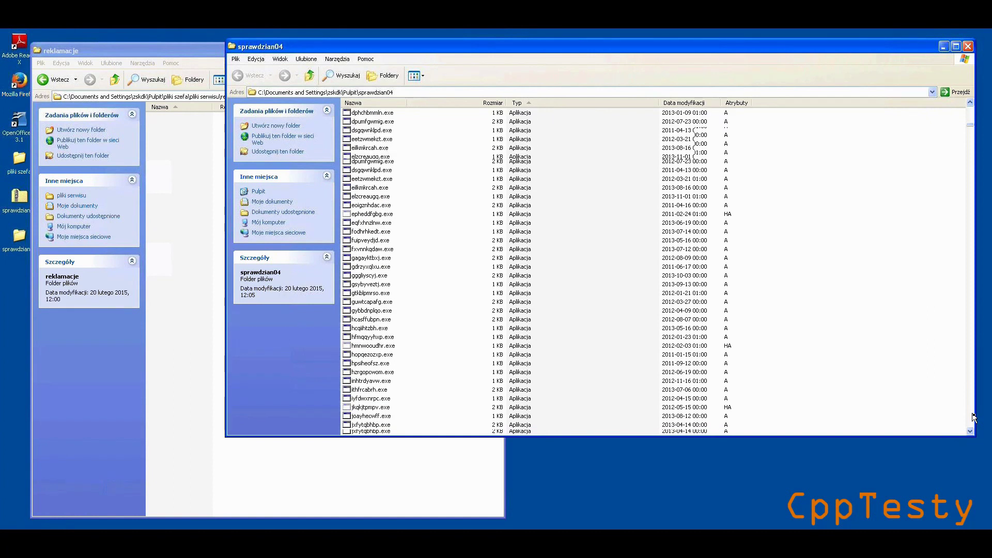
left_click(972, 418)
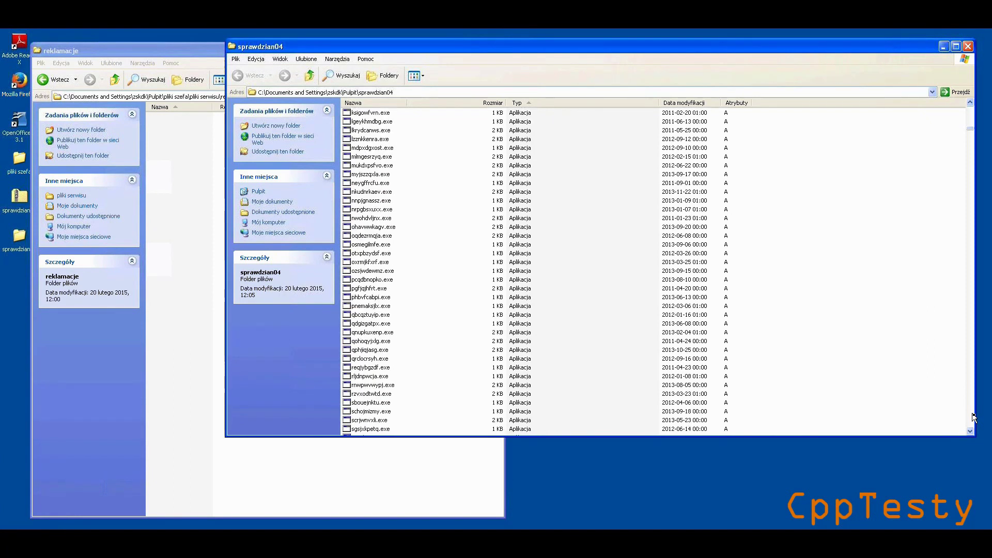
left_click(971, 417)
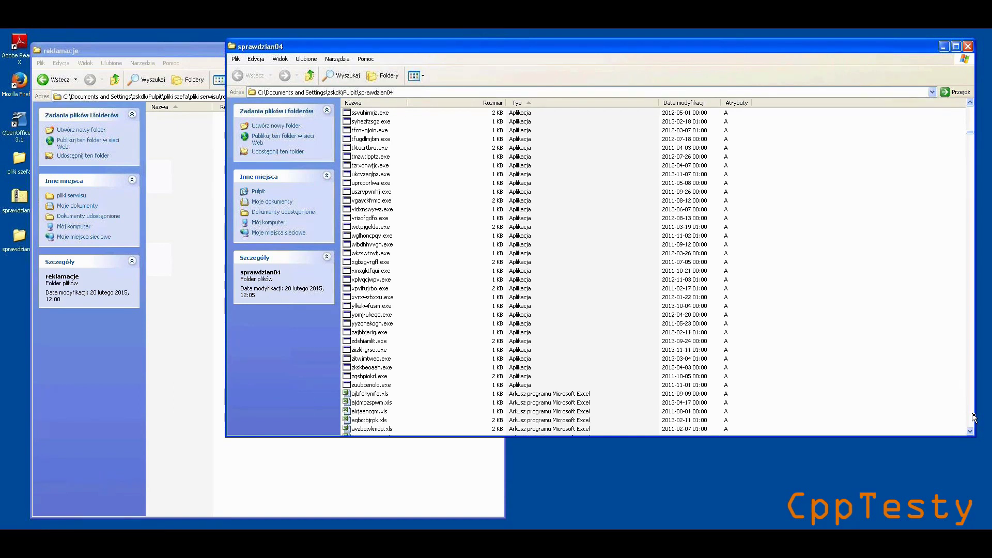
left_click(971, 418)
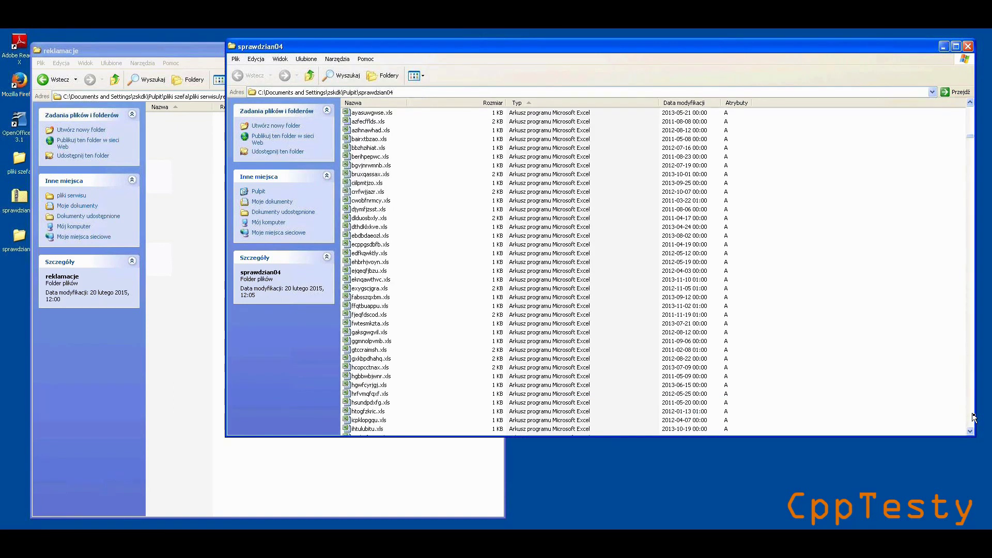
left_click(972, 418)
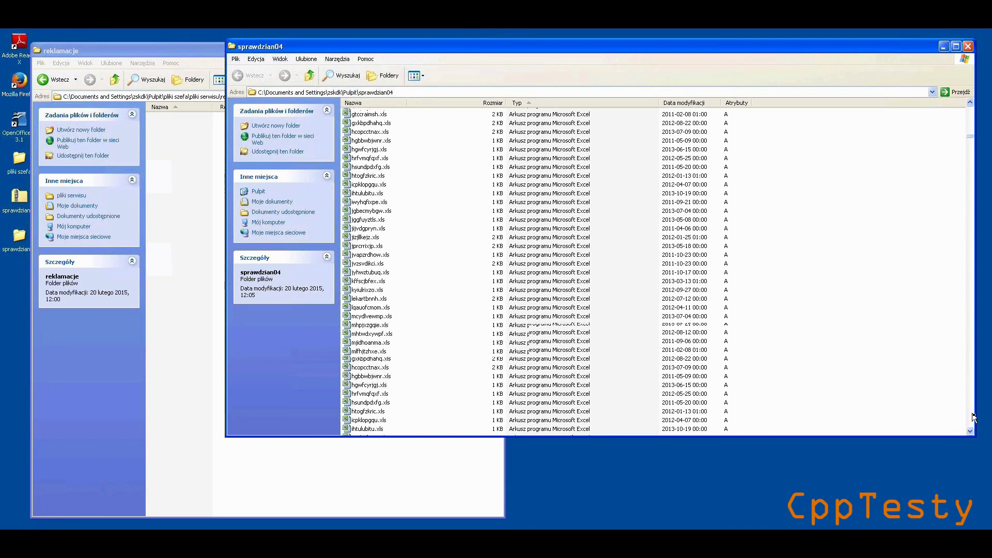
left_click(971, 418)
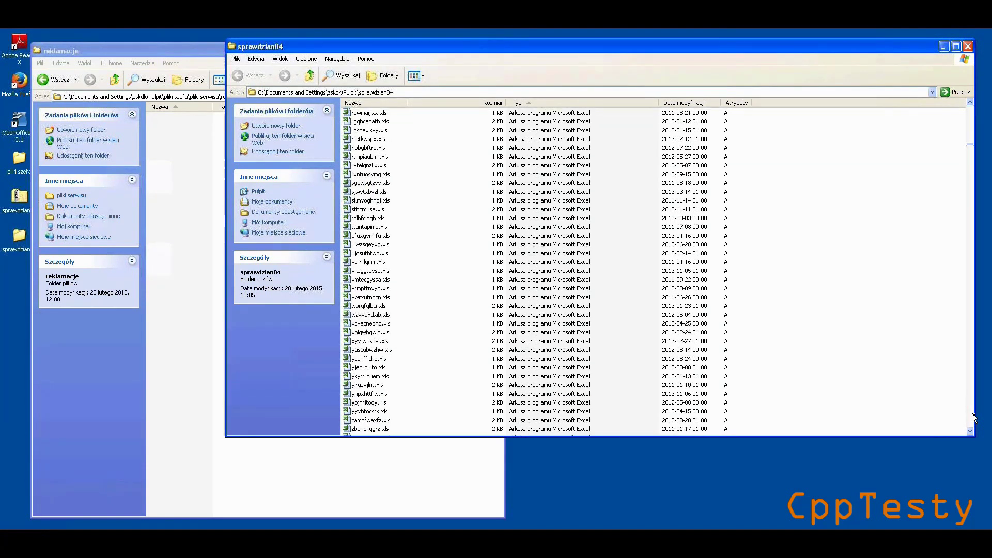
left_click(971, 417)
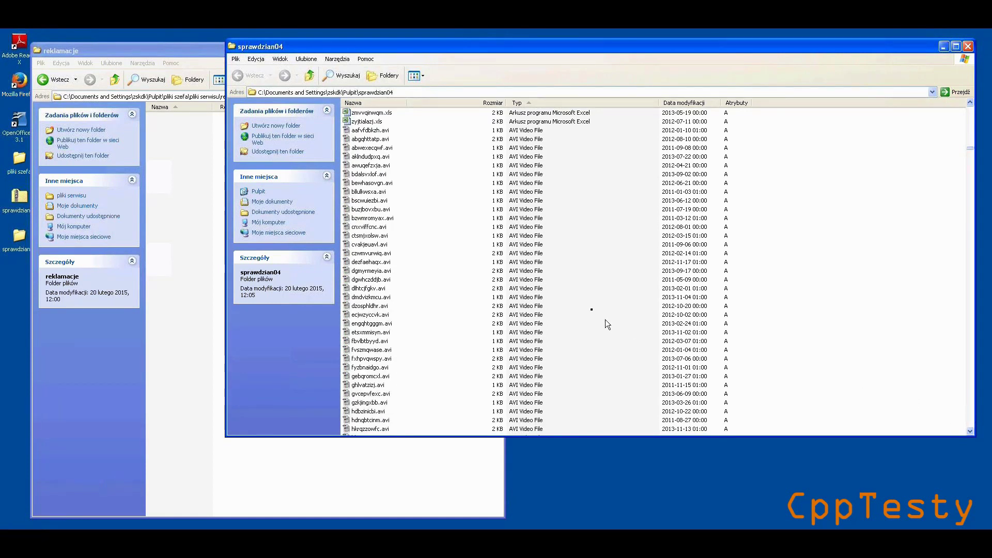
Select every AVI file in sprawdzian04, from aafvfdbkzh.avi to zxoovsvvpr.avi, and copy them to the clipboard
left_click(354, 132)
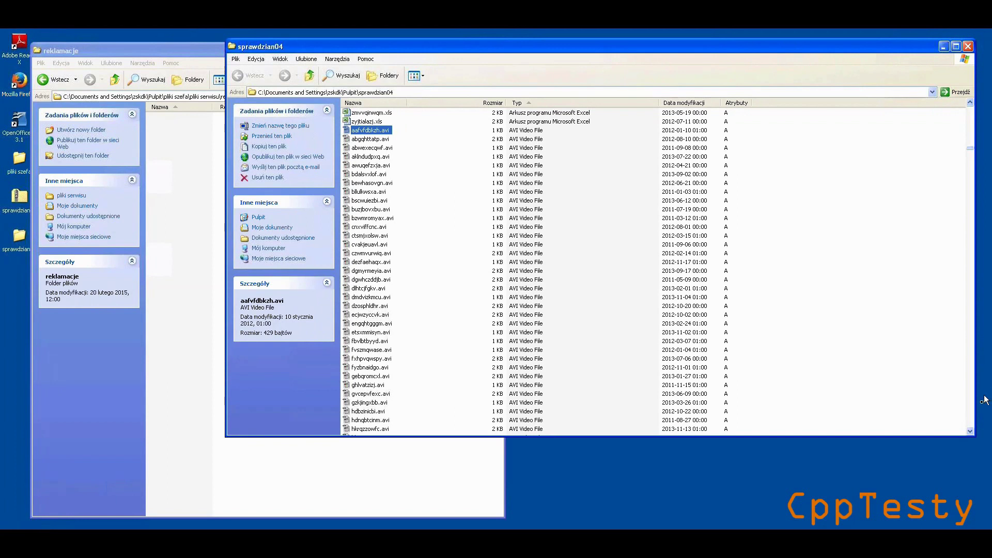
left_click(971, 419)
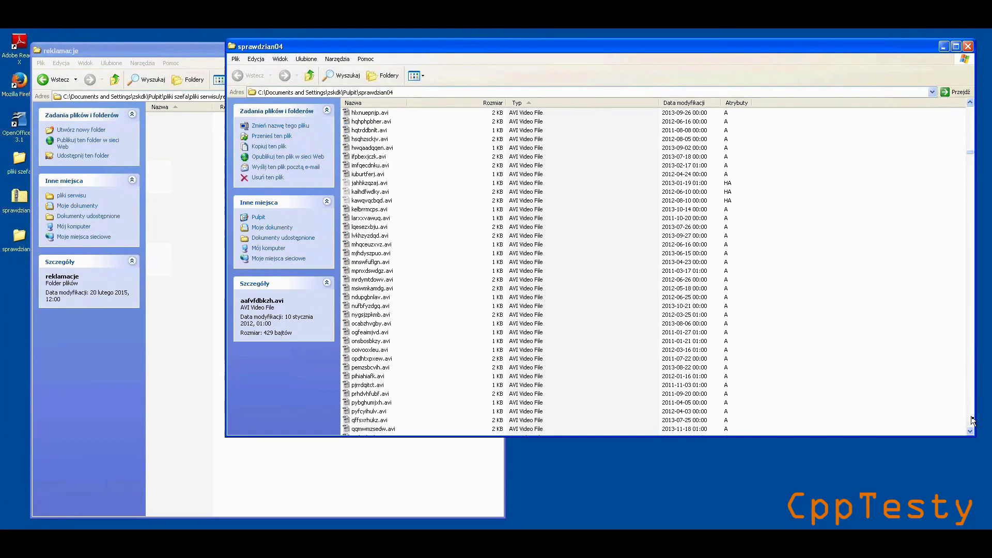
left_click(971, 420)
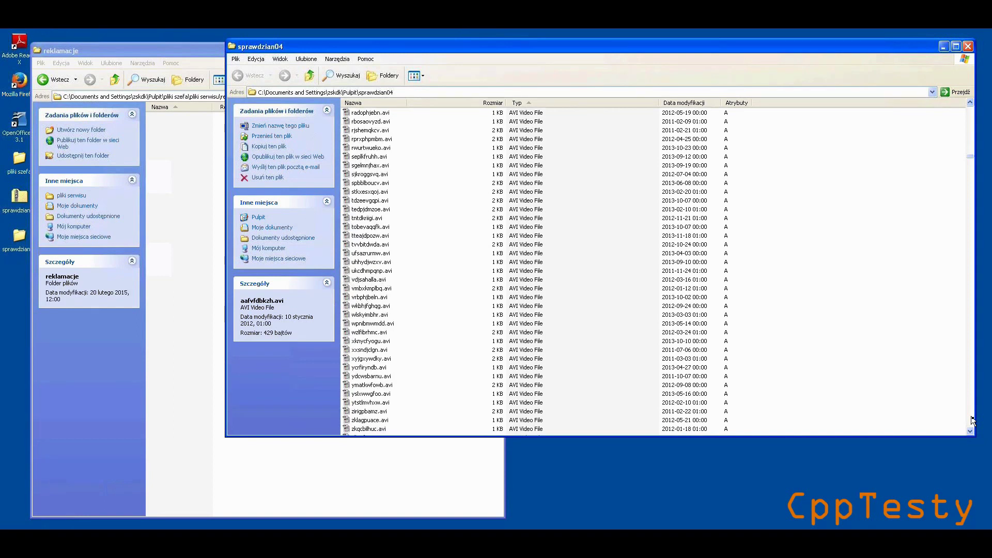
left_click(971, 419)
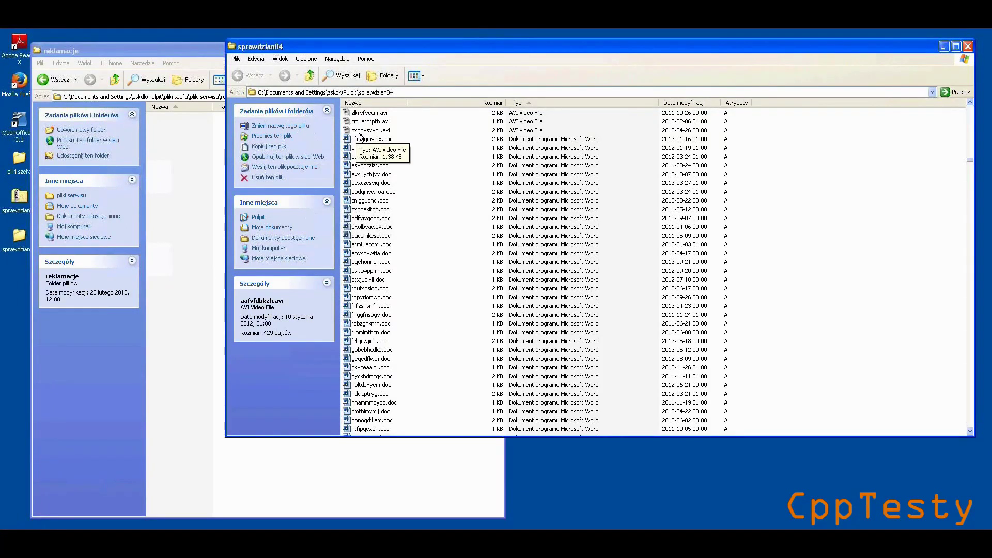
key("ctrl+a")
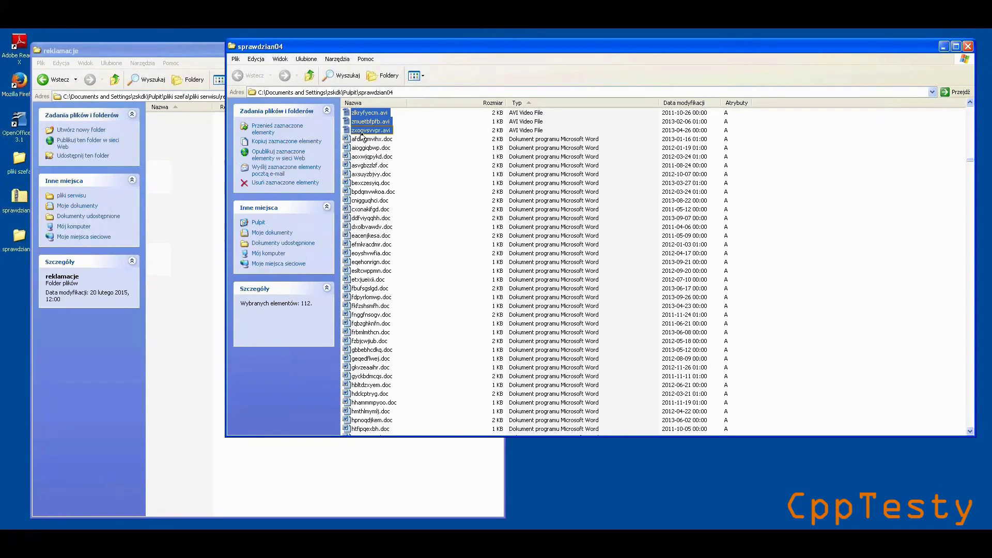
right_click(362, 135)
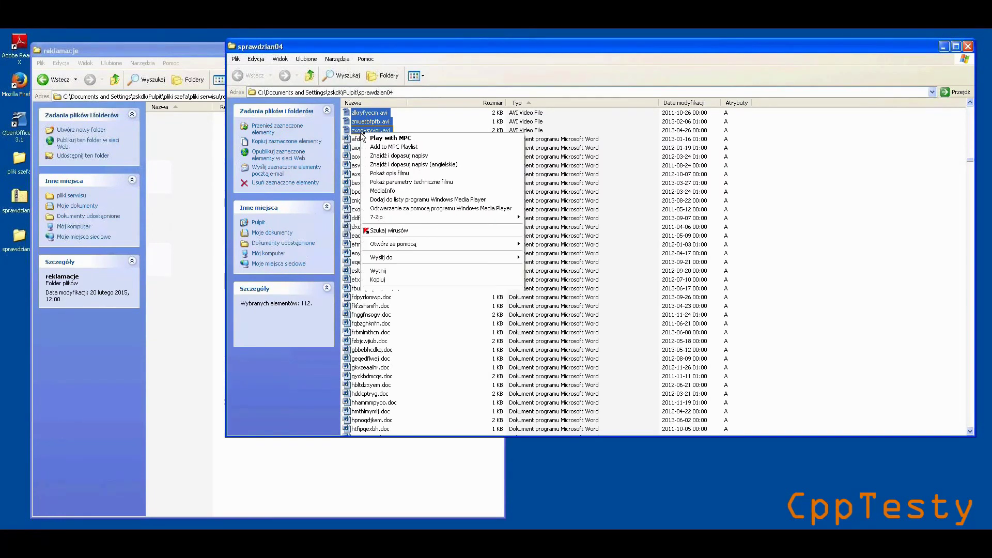
left_click(390, 281)
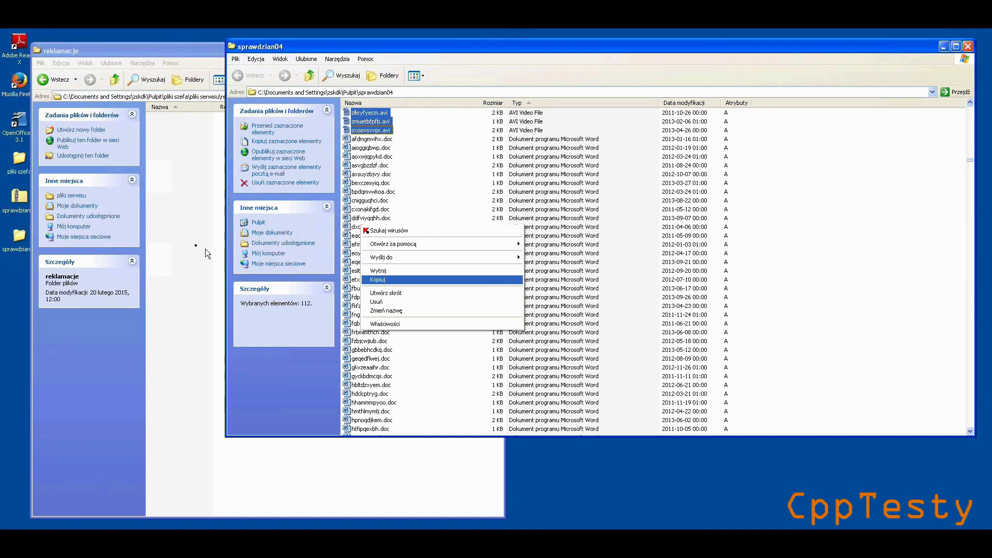
Paste the copied AVI files into the reklamacje folder
left_click(195, 248)
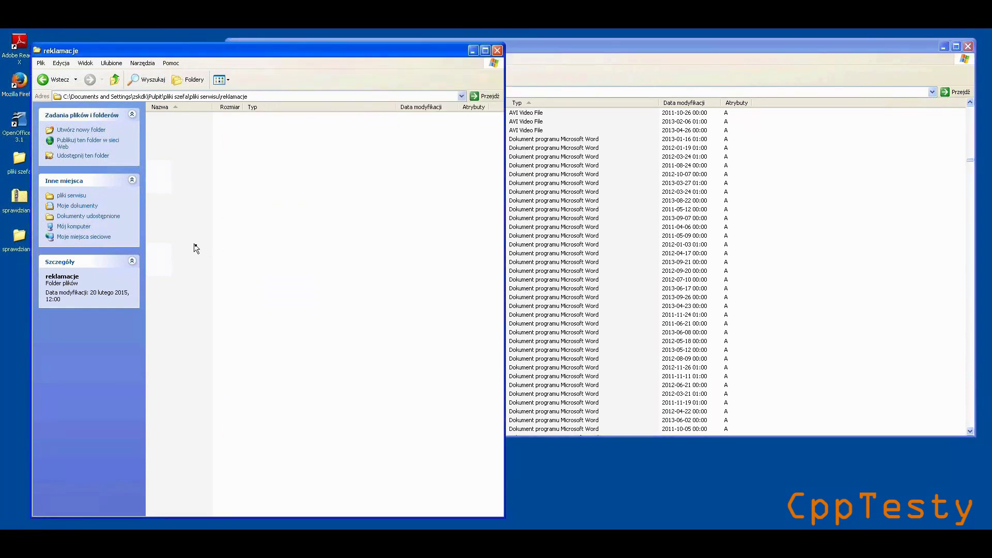
right_click(194, 244)
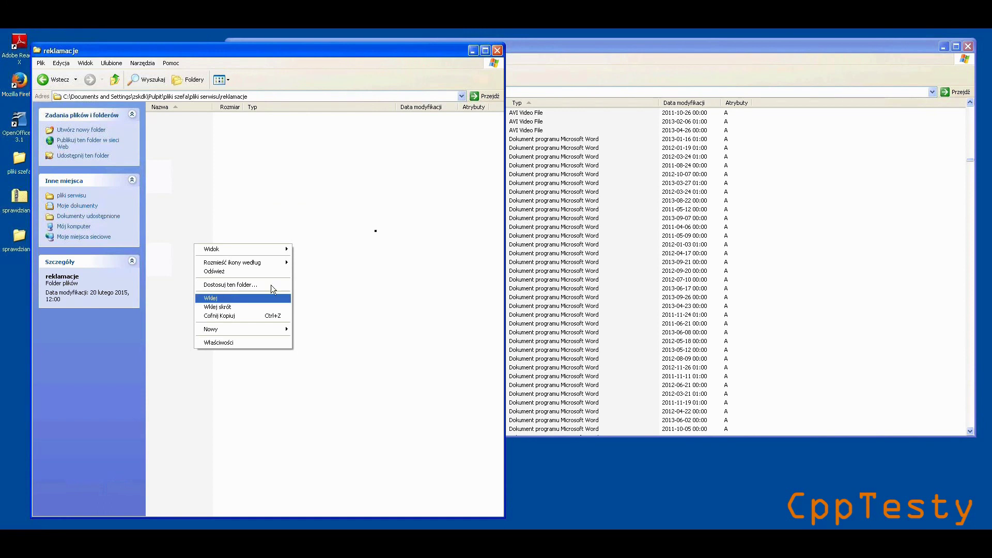
left_click(230, 298)
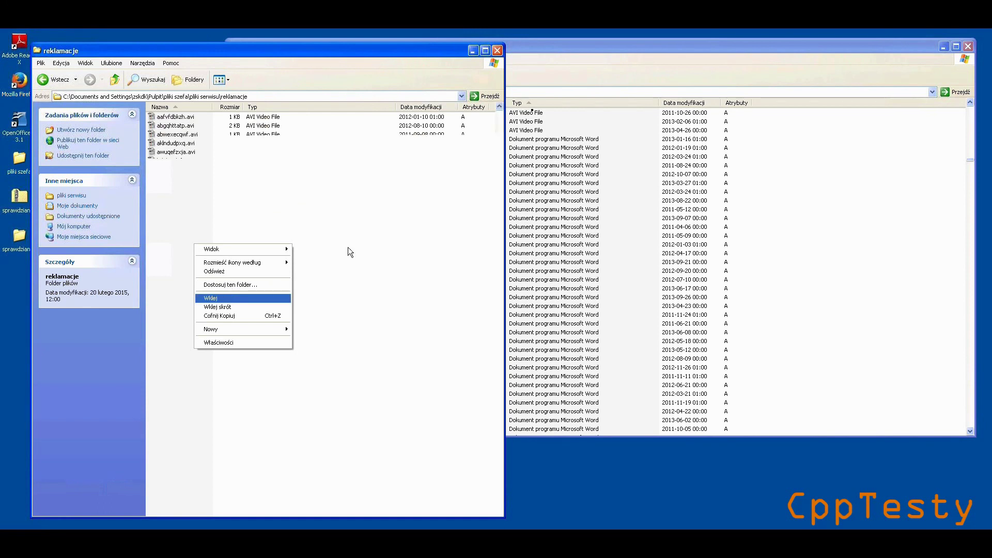
Return to sprawdzian04, clear the AVI selection and look through the type-sorted list for the start of the MPEG files
left_click(608, 49)
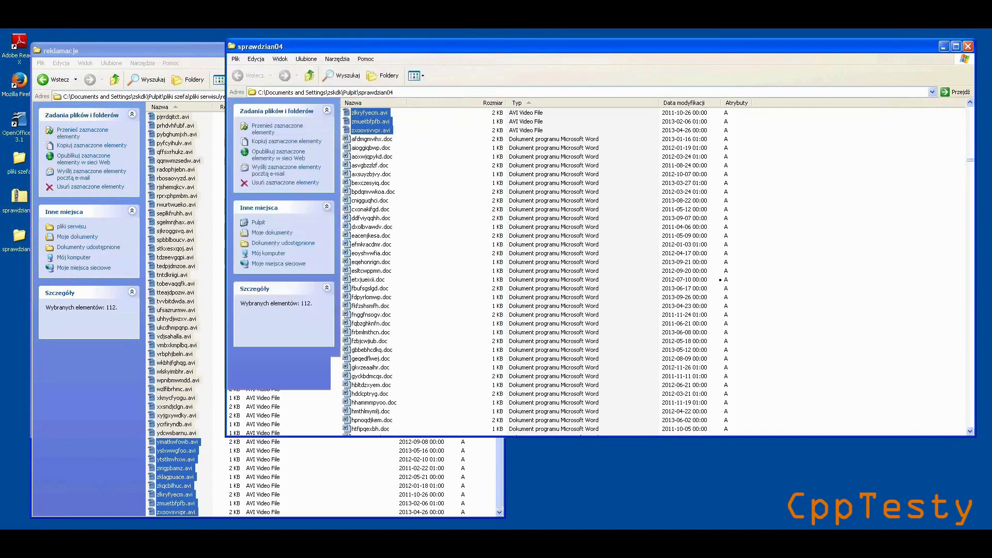
left_click(774, 285)
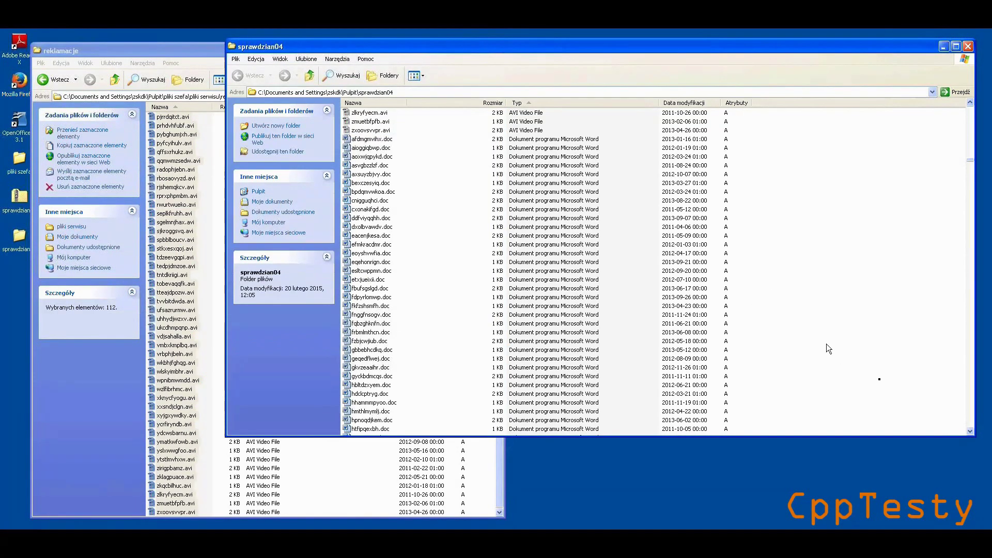
left_click(970, 419)
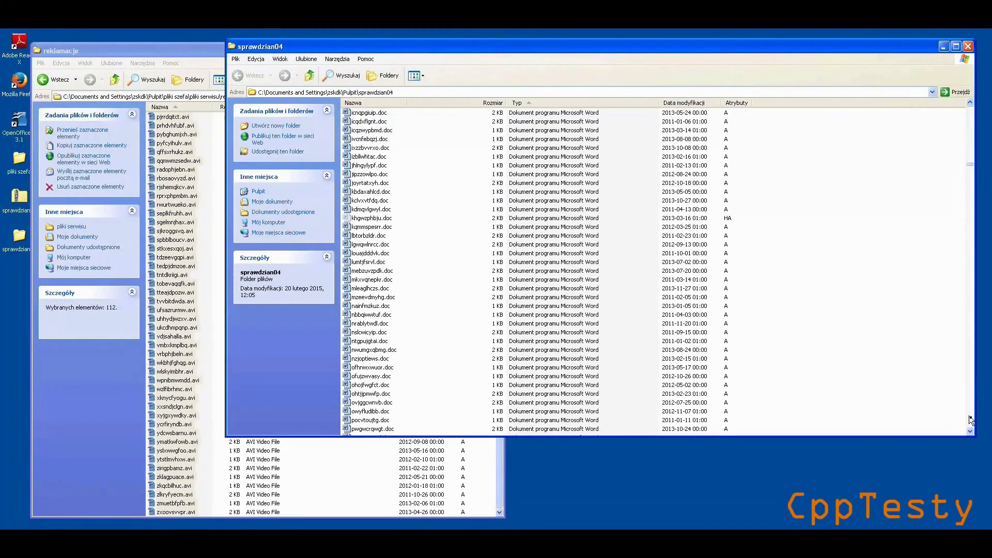
left_click(970, 419)
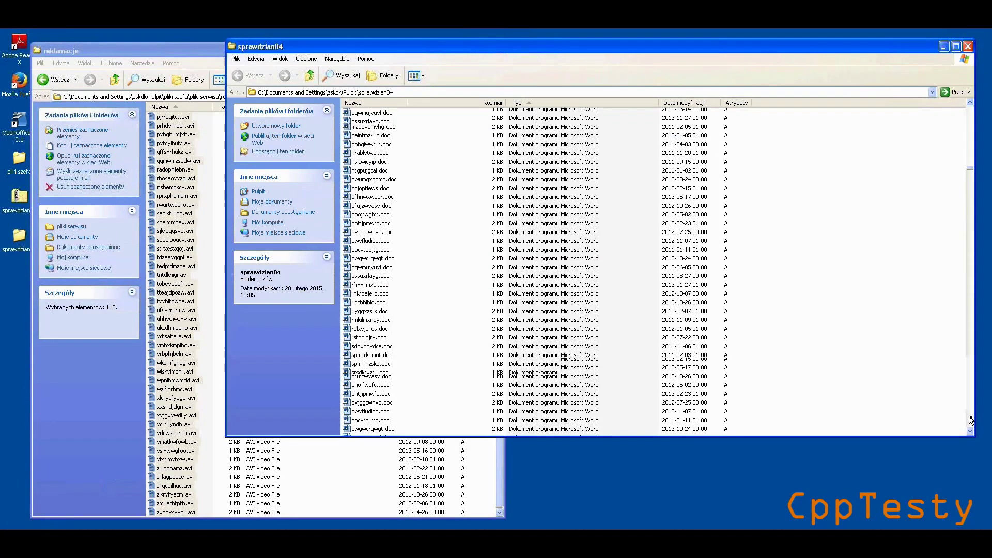
left_click(971, 419)
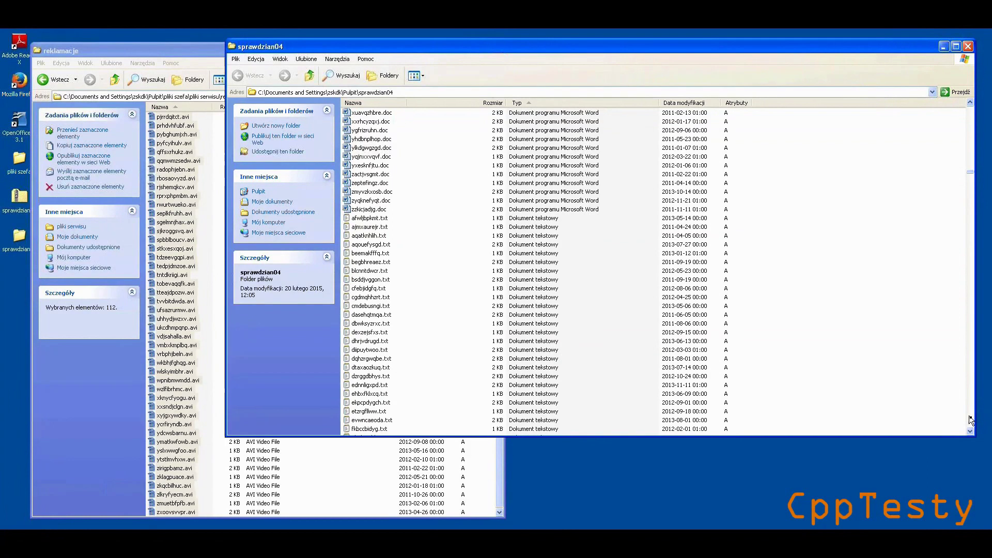
left_click(970, 419)
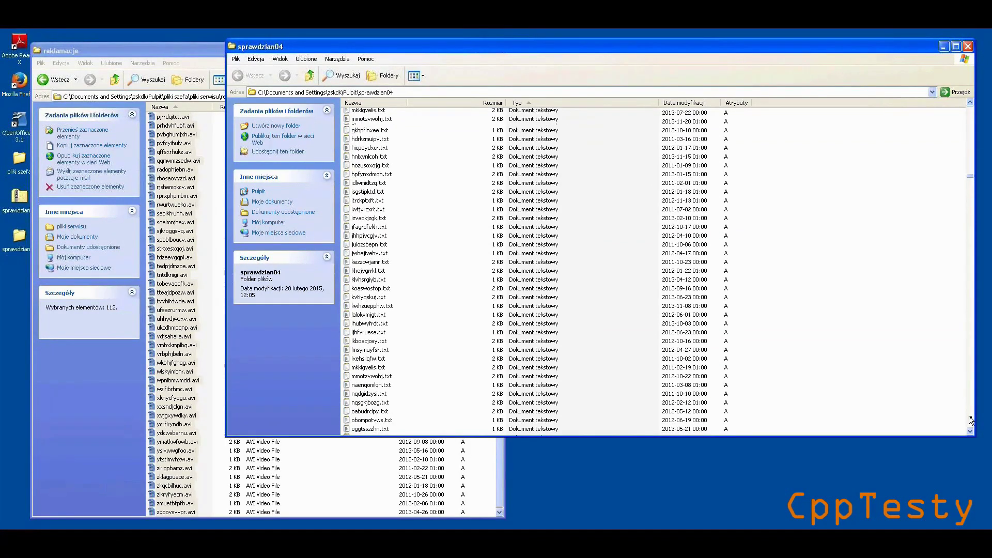
left_click(970, 419)
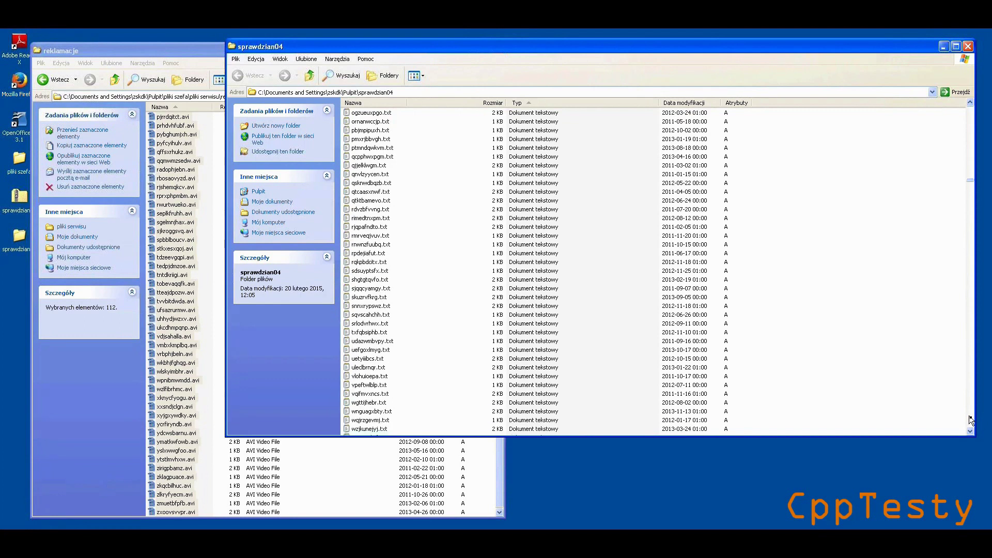
left_click(970, 420)
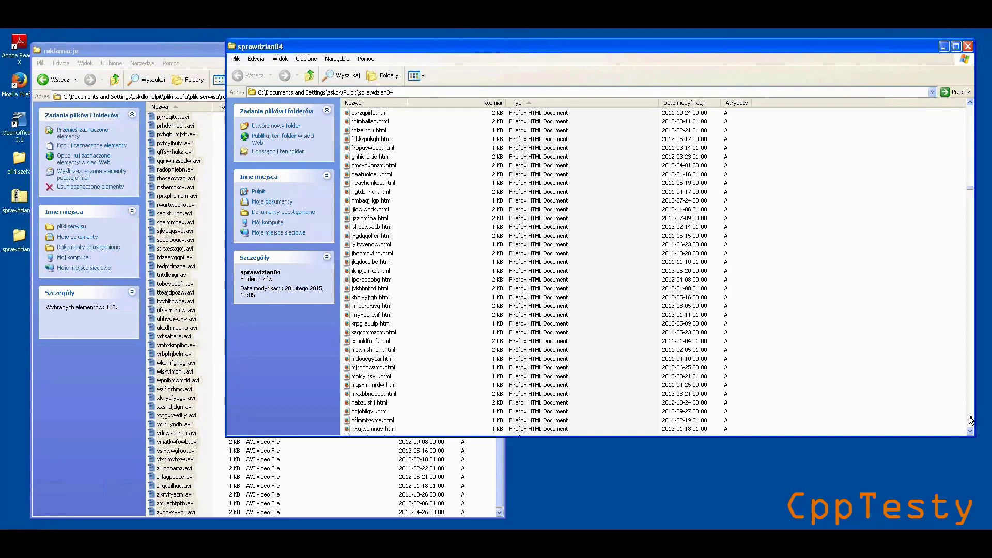
left_click(971, 419)
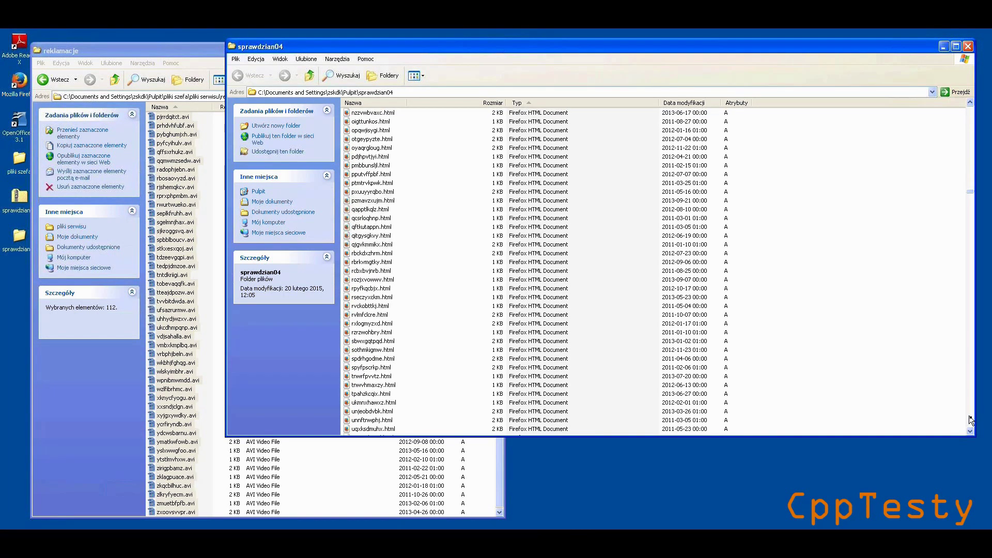
left_click(970, 419)
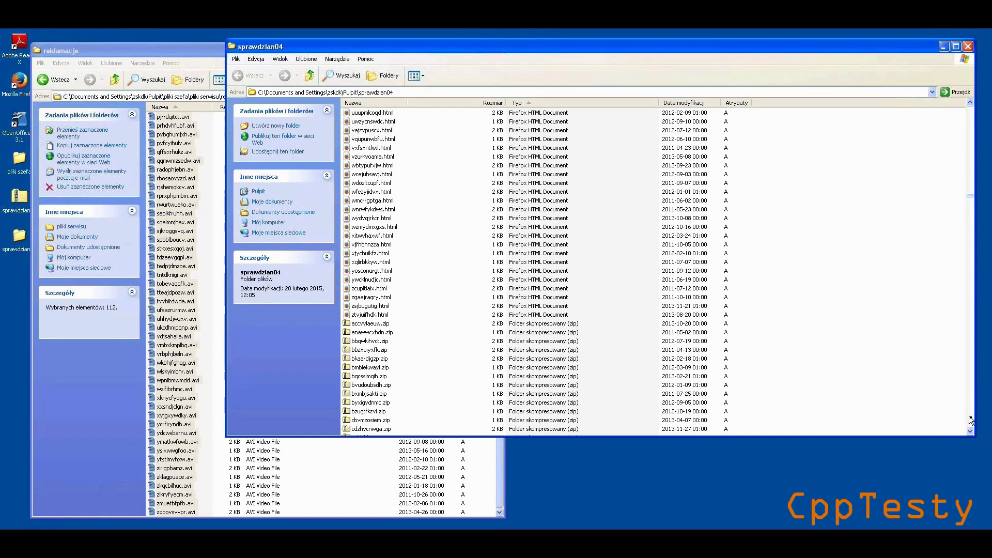
left_click(971, 420)
left_click(970, 419)
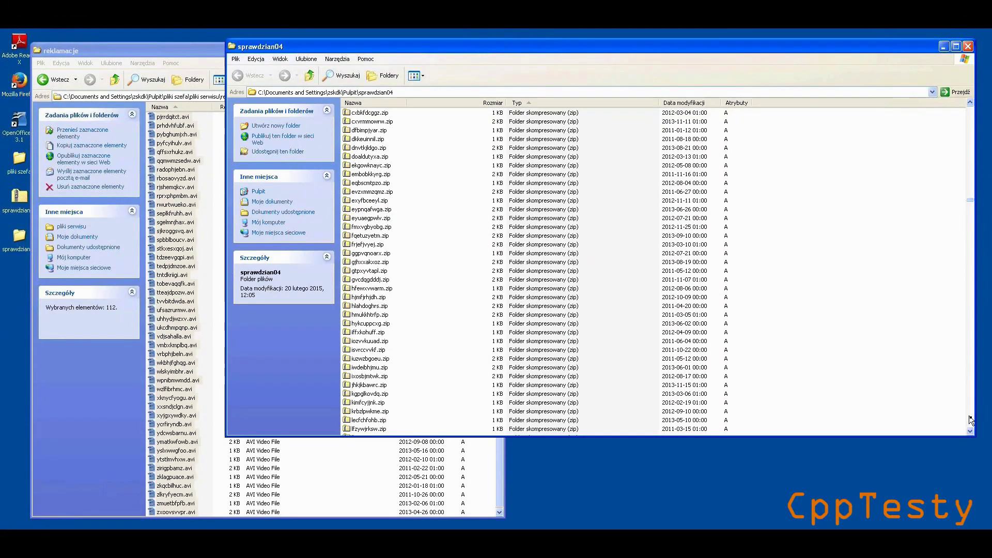
left_click(970, 420)
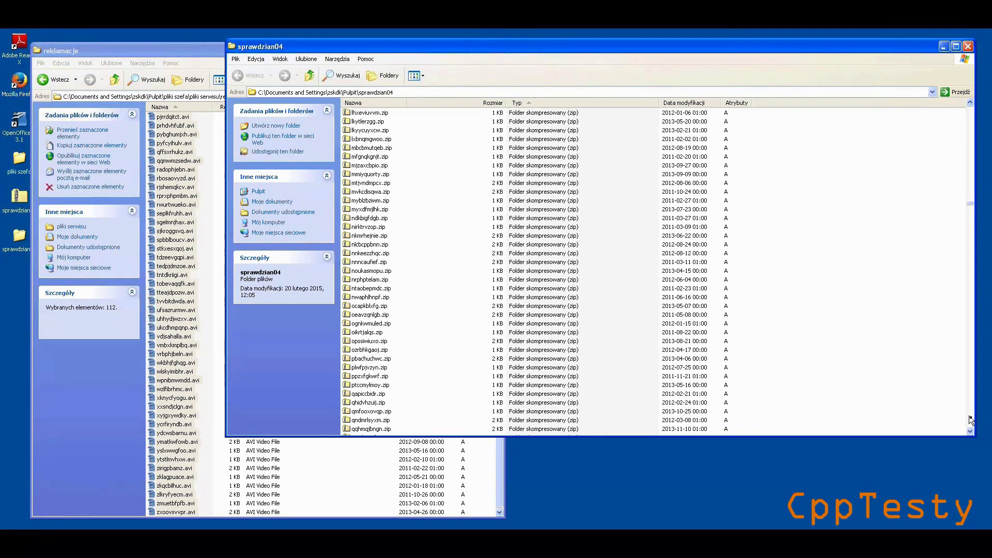
left_click(970, 419)
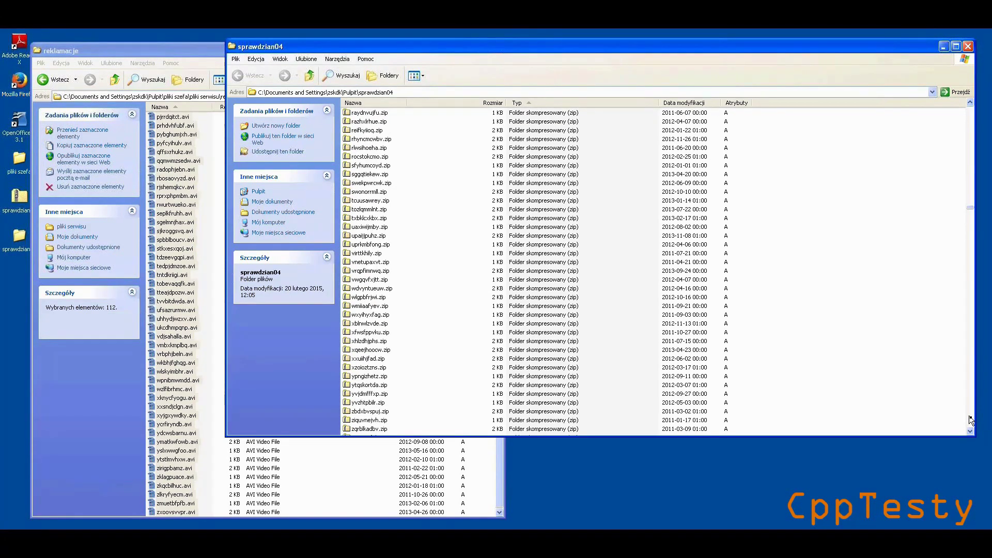
left_click(970, 419)
left_click(970, 420)
left_click(970, 419)
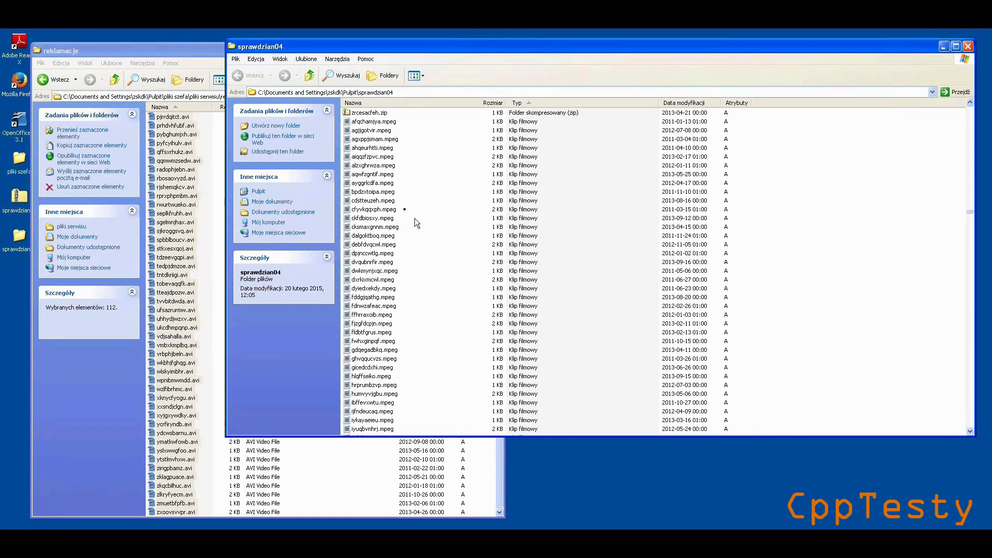
Select the MPEG, WAV, MP4 and MP3 files in sprawdzian04, from afqchamjya.mpeg through zwylqoaveu.mp3, and copy them to the clipboard
left_click_drag(433, 165, 376, 124)
left_click(376, 124)
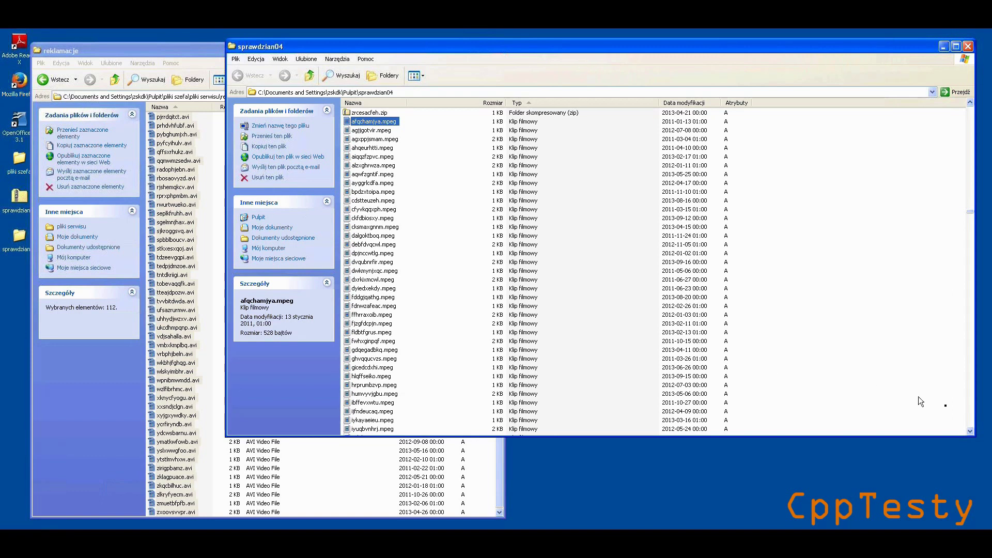
left_click(969, 413)
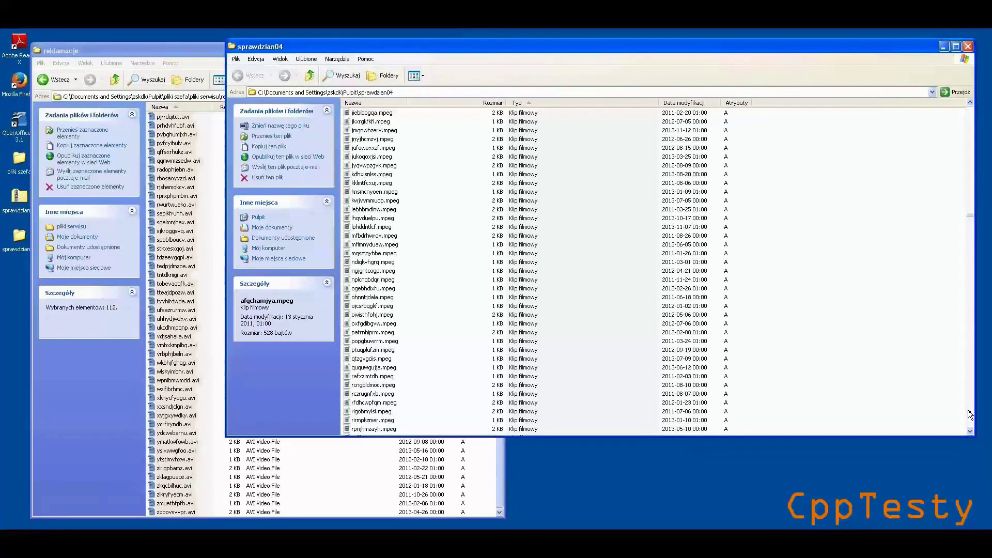
left_click(969, 413)
left_click(969, 413)
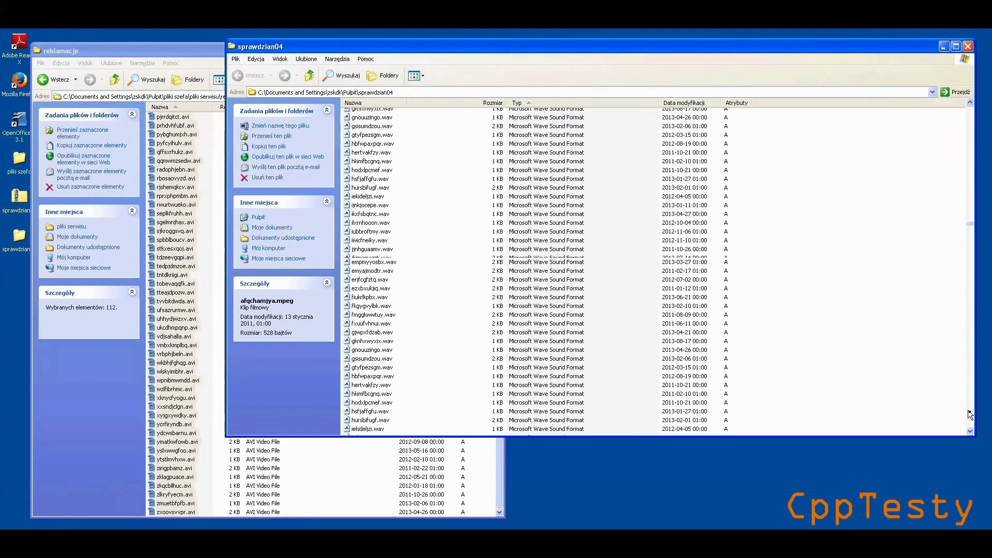
left_click(969, 412)
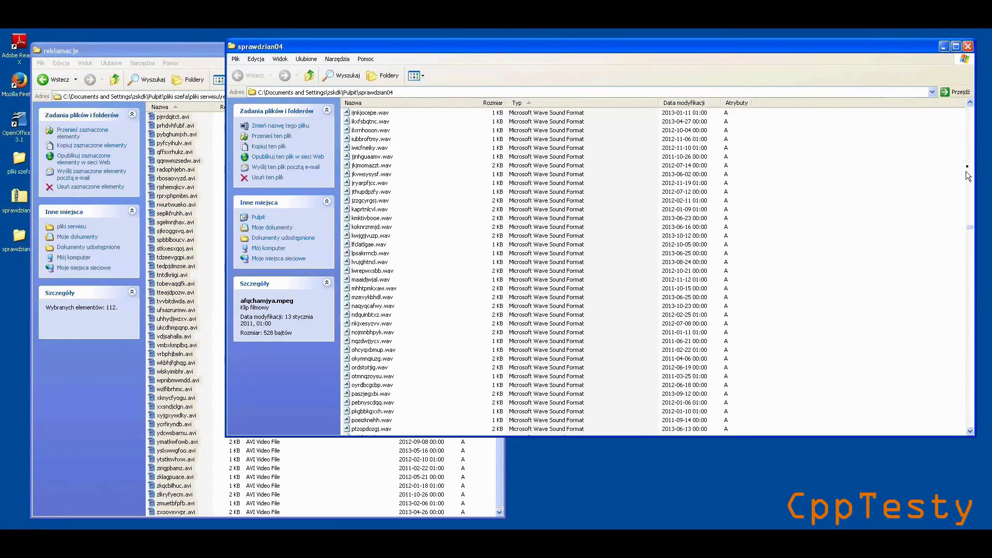
left_click(971, 142)
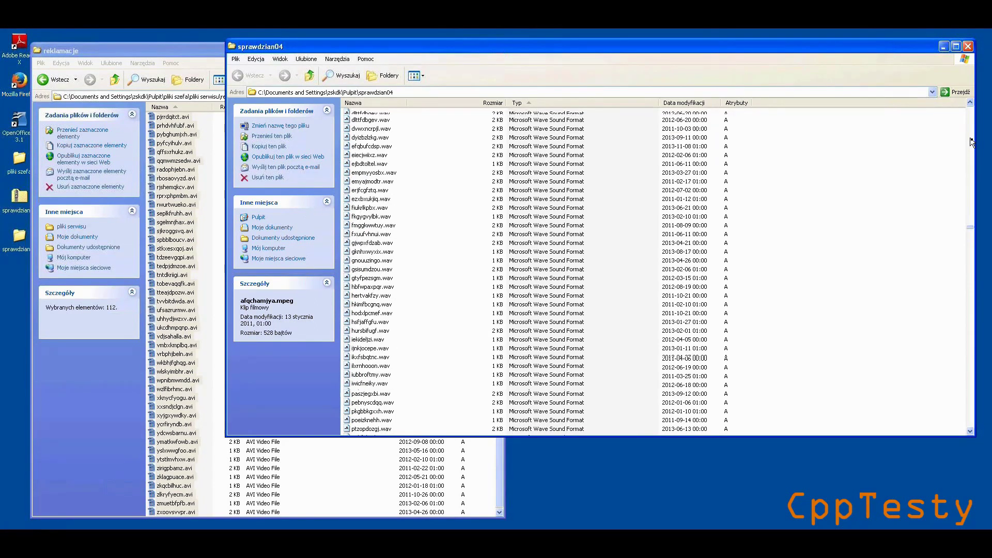
scroll(970, 147, "up", 12)
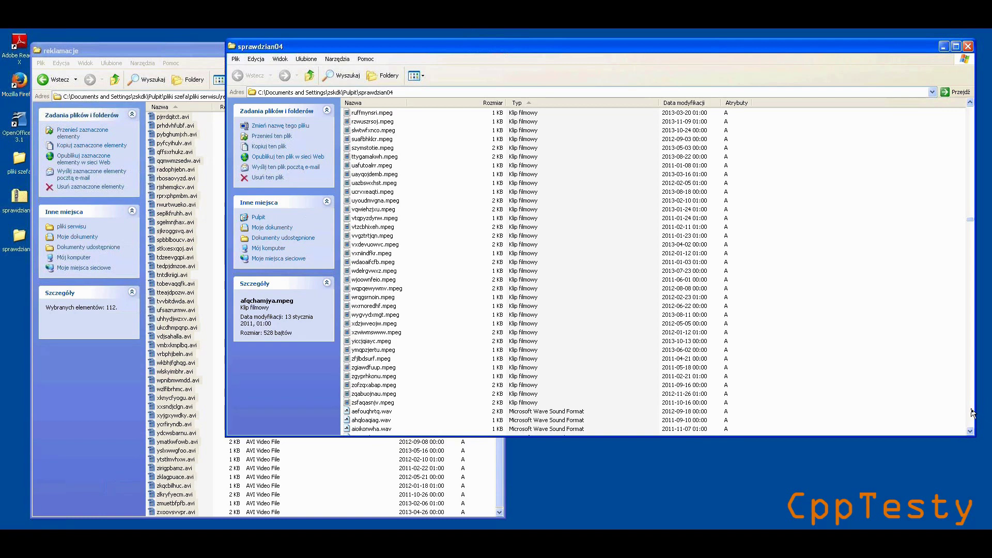
scroll(971, 413, "down", 20)
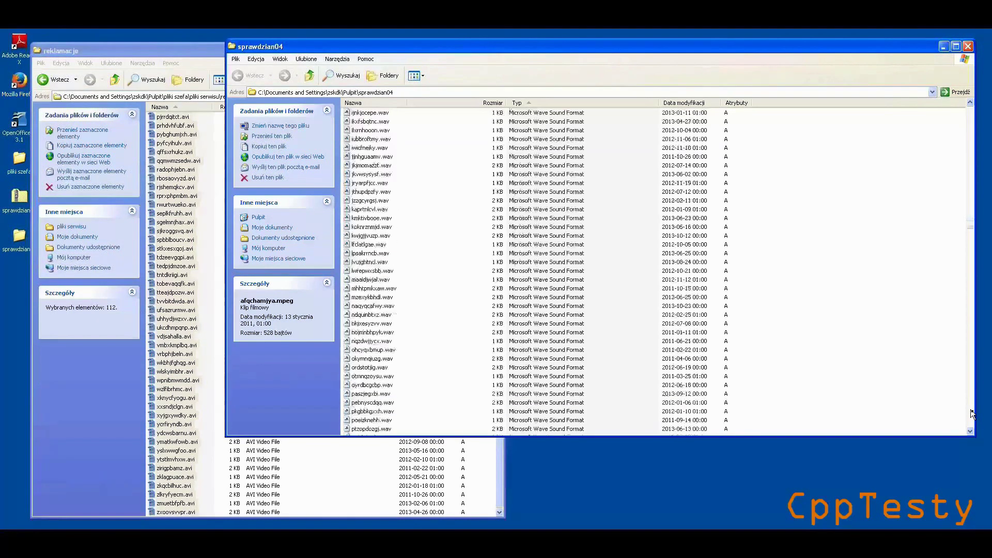
scroll(971, 414, "down", 12)
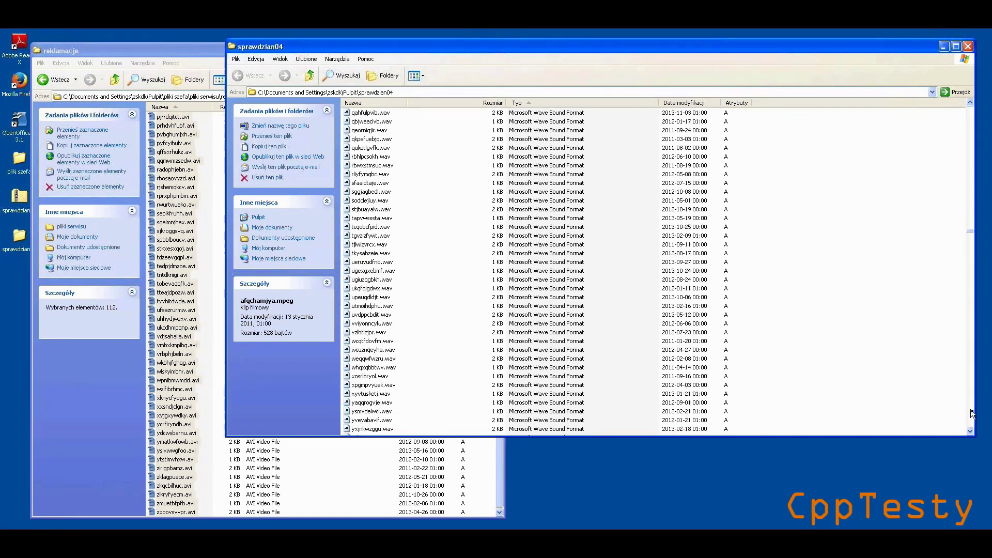
scroll(972, 414, "down", 13)
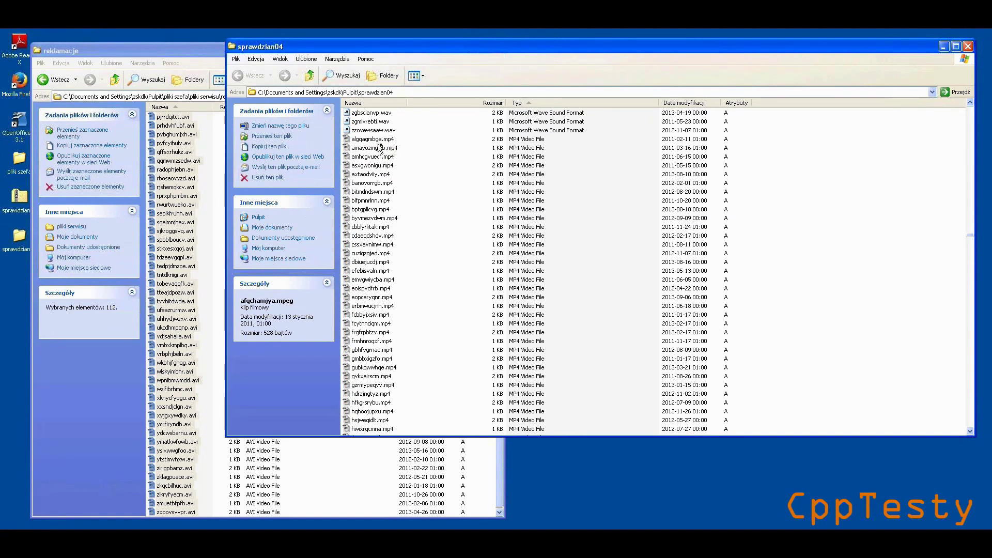
left_click(971, 421)
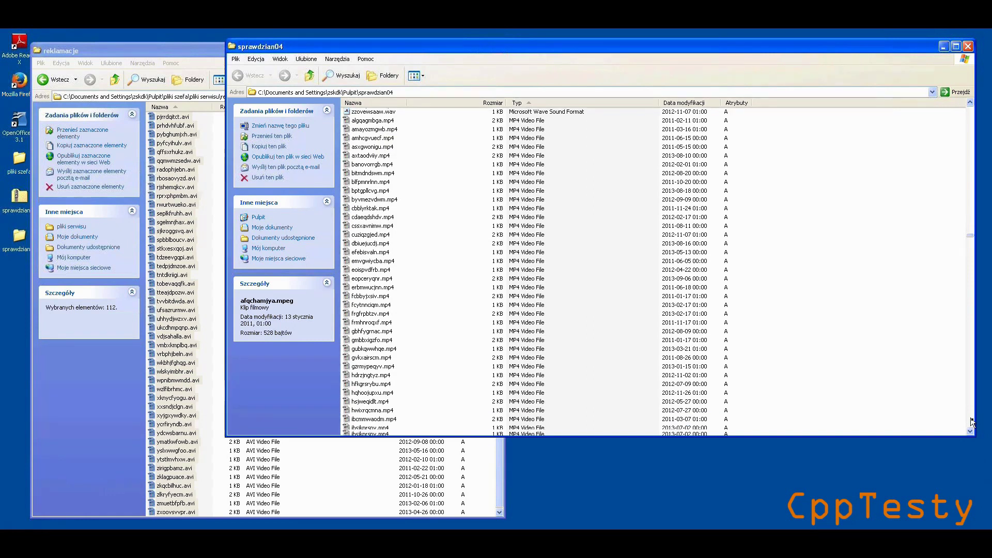
left_click(970, 421)
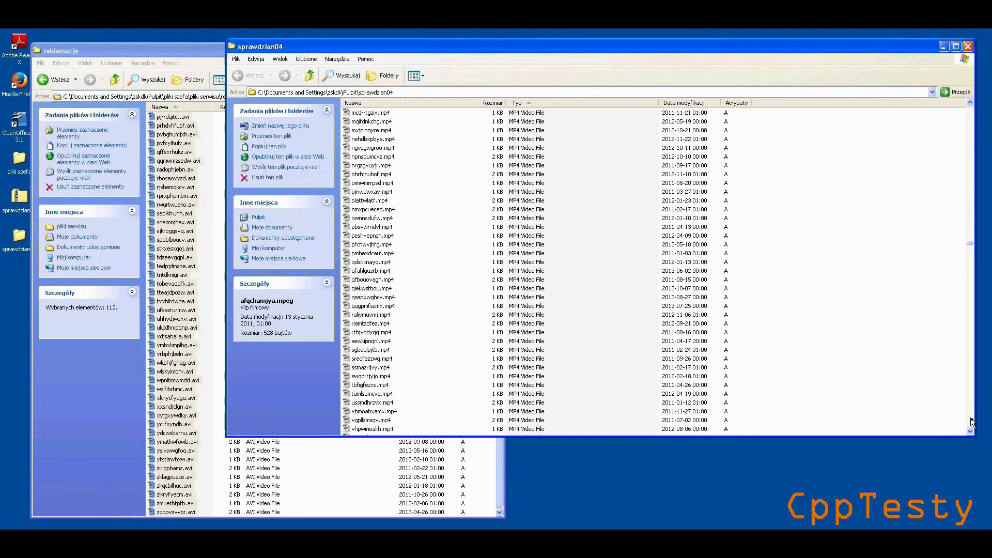
left_click(971, 421)
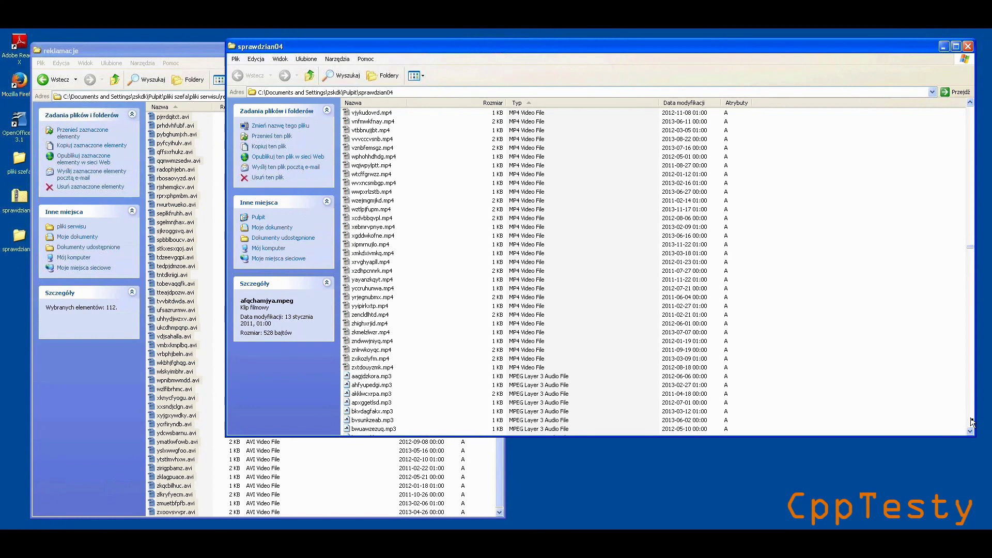
left_click(971, 421)
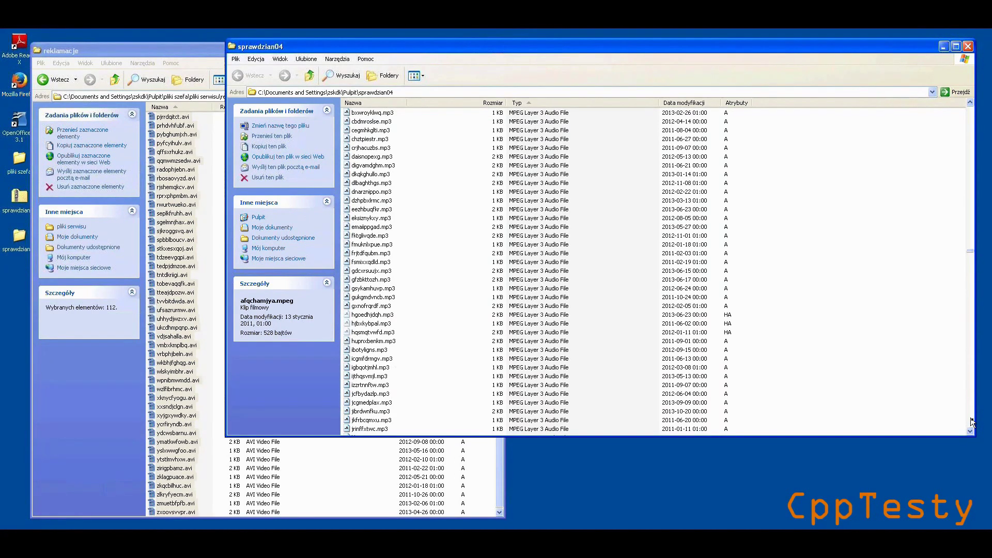
left_click(971, 421)
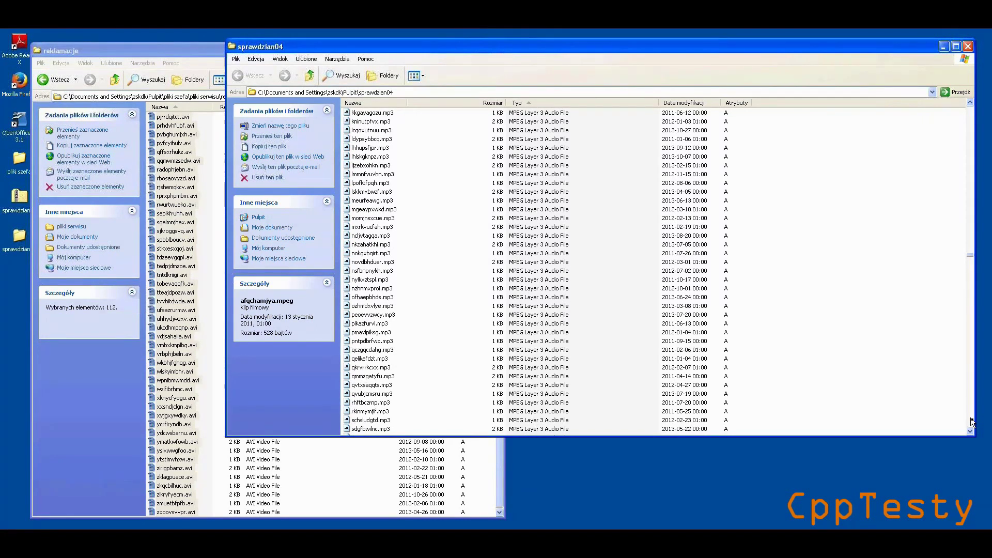
left_click(971, 422)
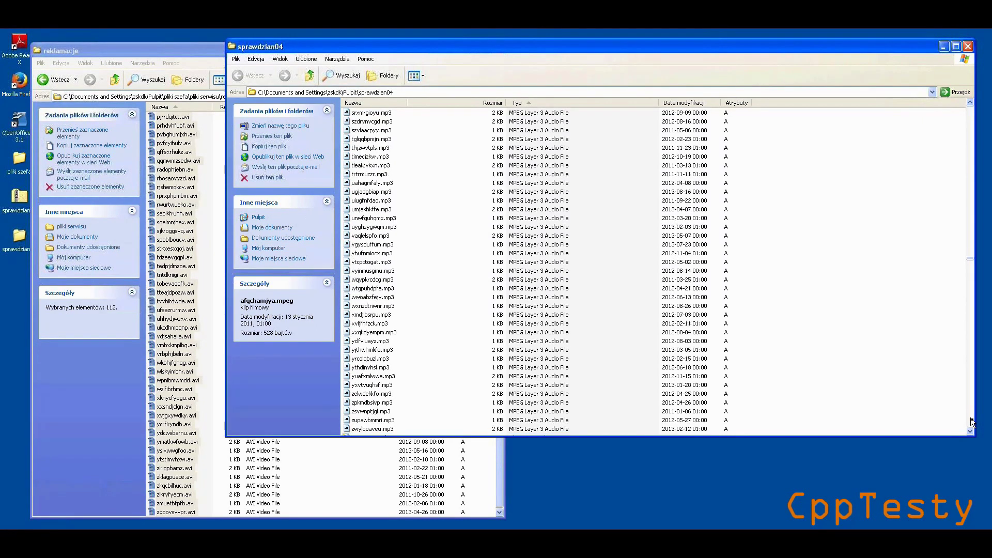
left_click(971, 421)
left_click(971, 421)
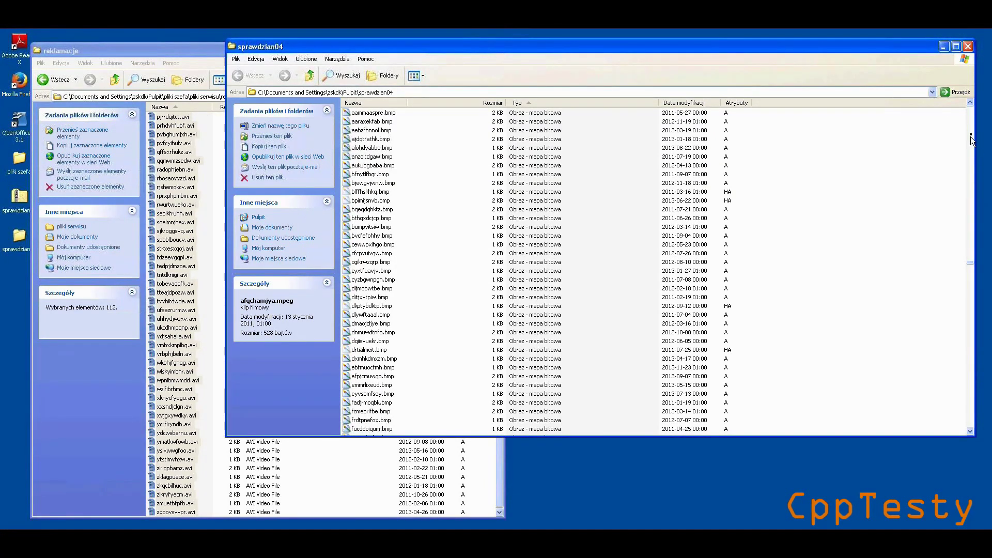
scroll(968, 123, "up", 20)
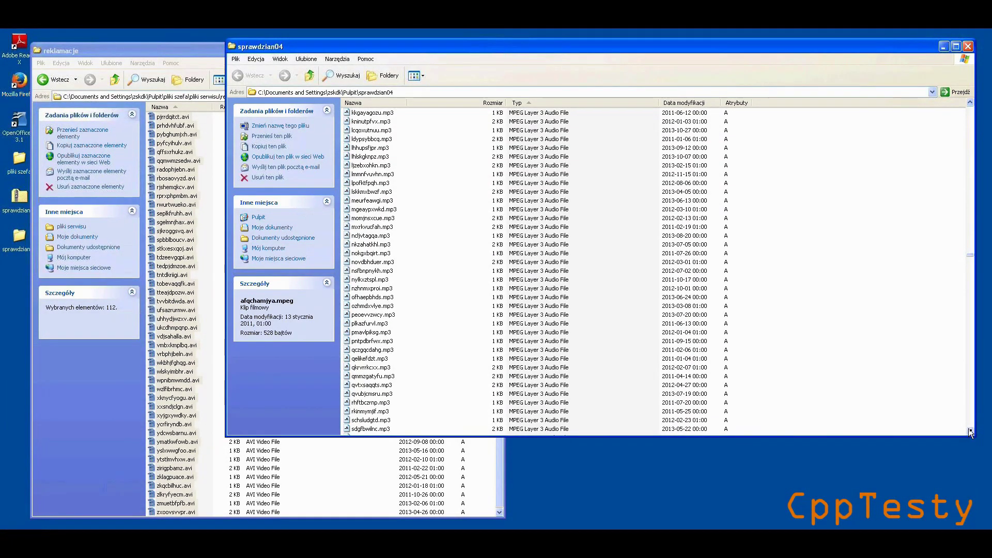
scroll(970, 432, "down", 5)
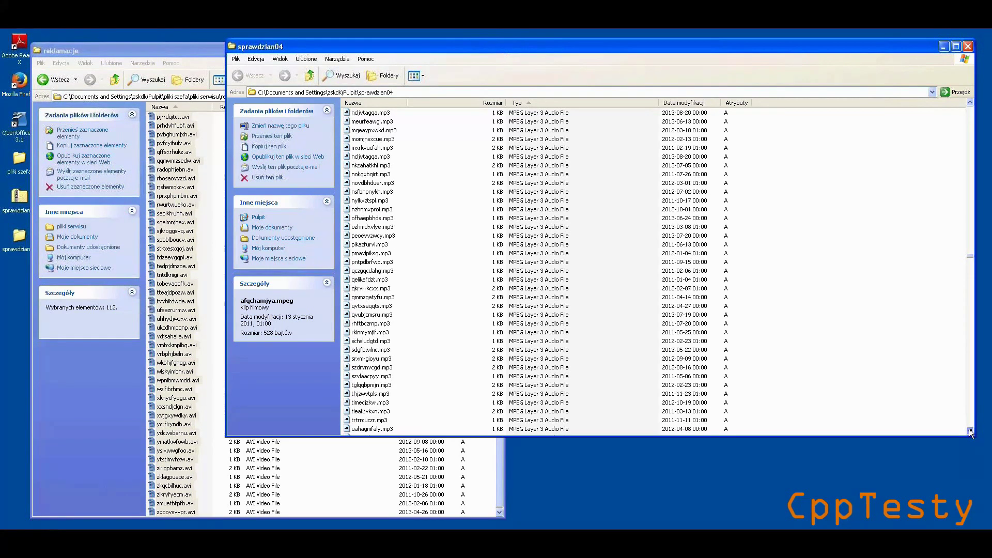
scroll(970, 432, "down", 7)
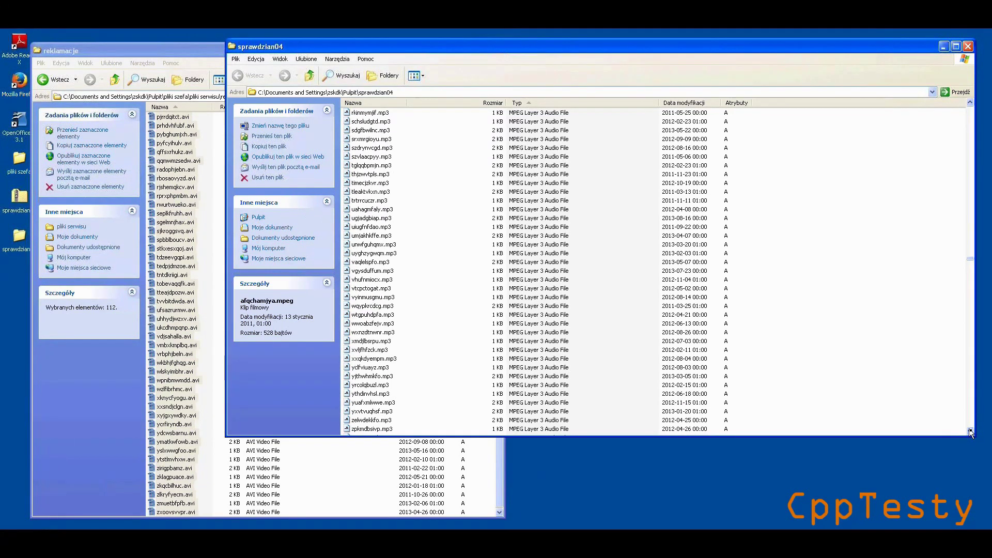
scroll(970, 432, "down", 5)
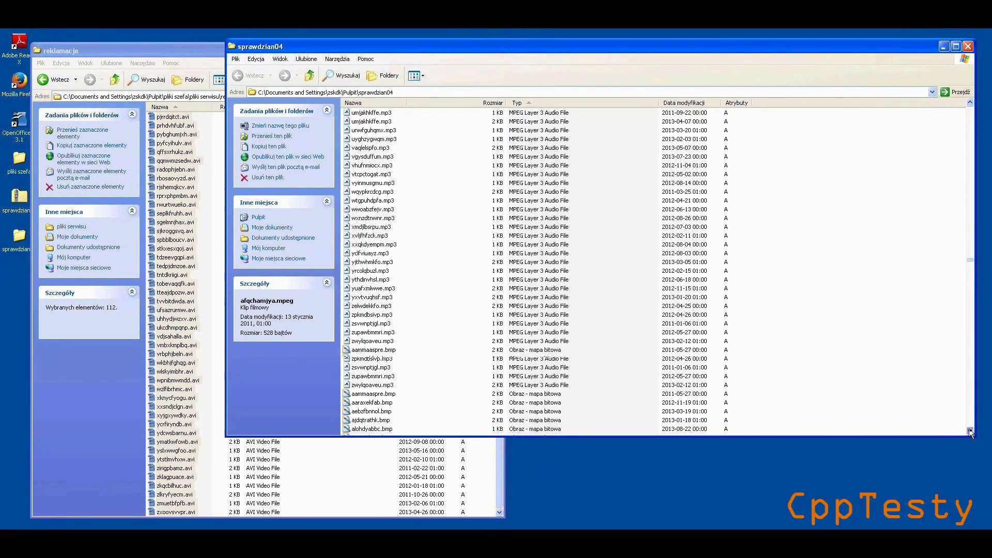
scroll(970, 433, "down", 4)
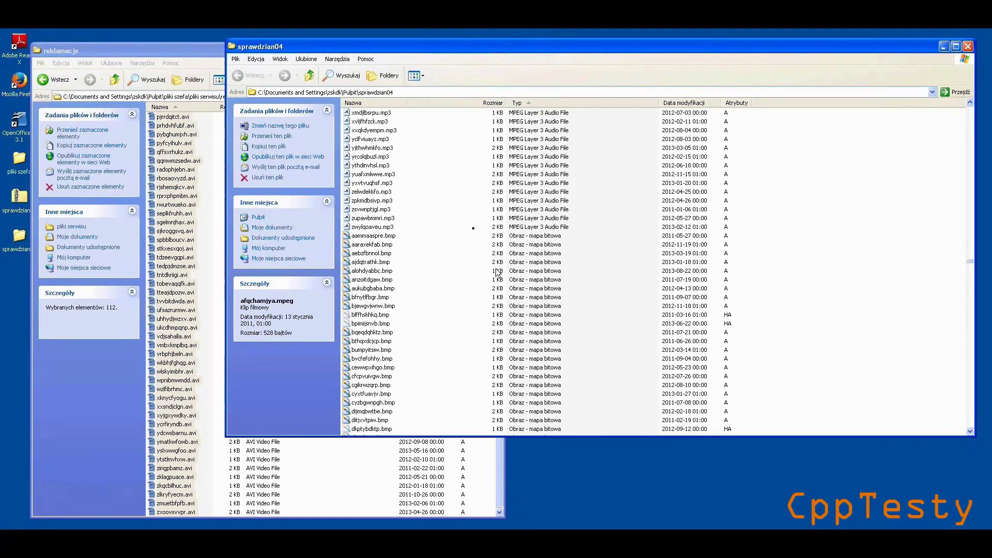
left_click(384, 228, "shift")
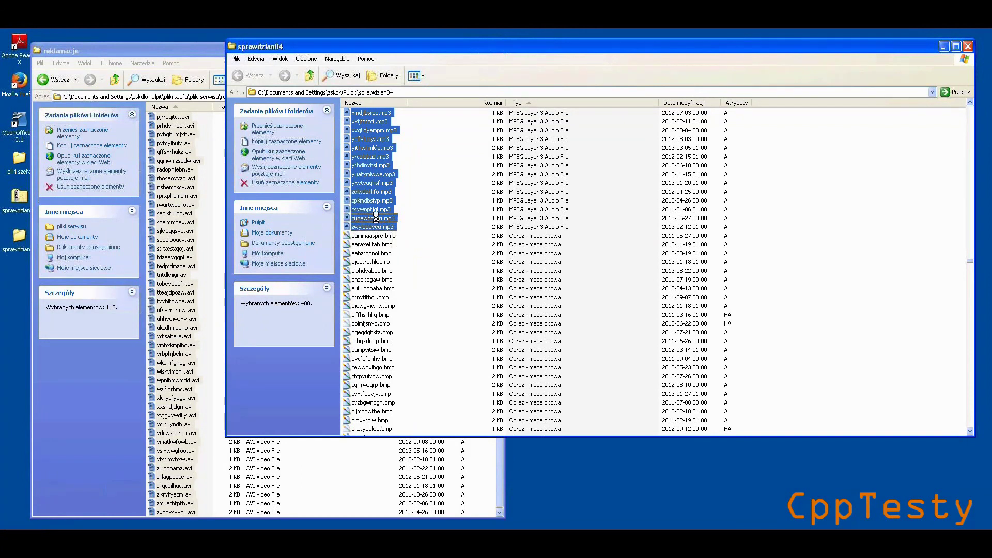
right_click(376, 217)
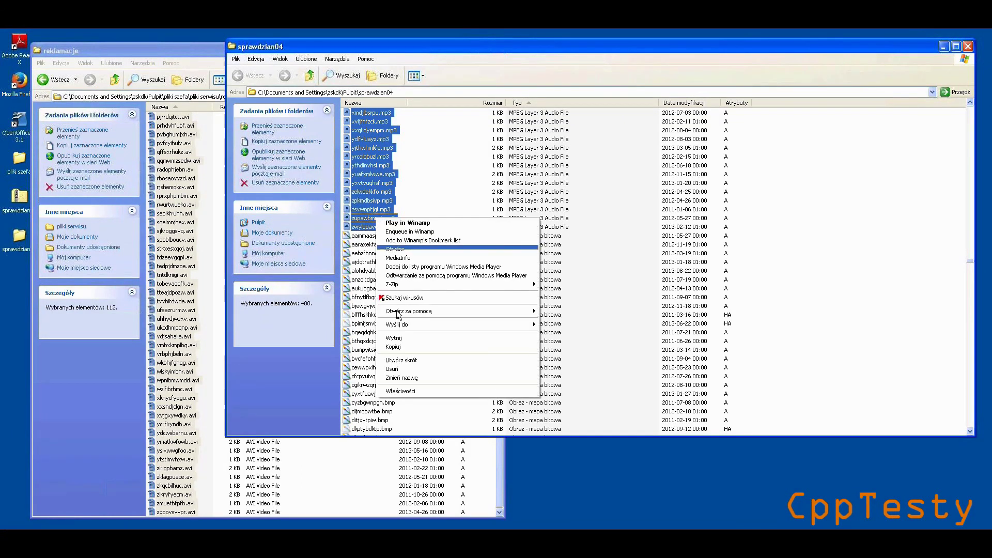
left_click(405, 349)
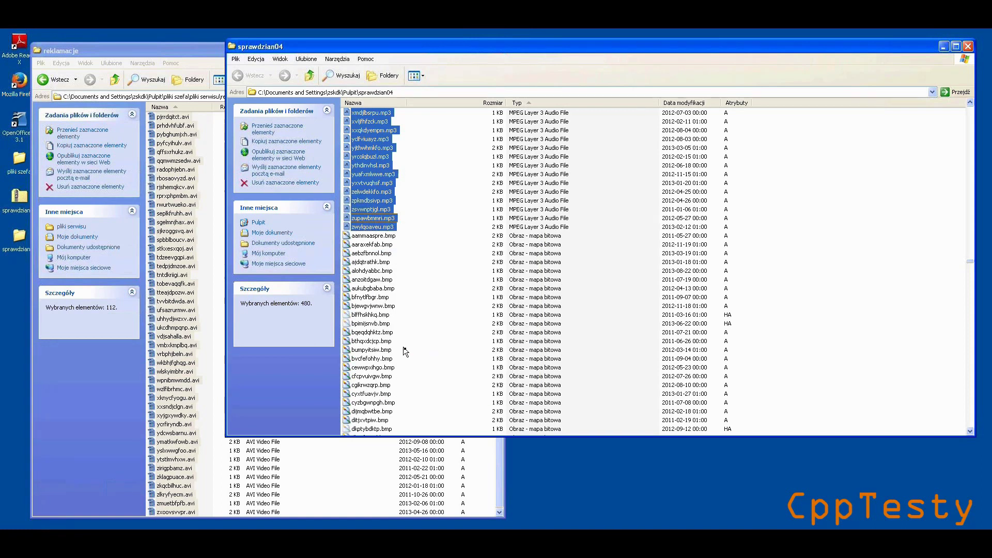
Paste the copied MPEG, WAV, MP4 and MP3 files into the reklamacje folder
left_click(382, 493)
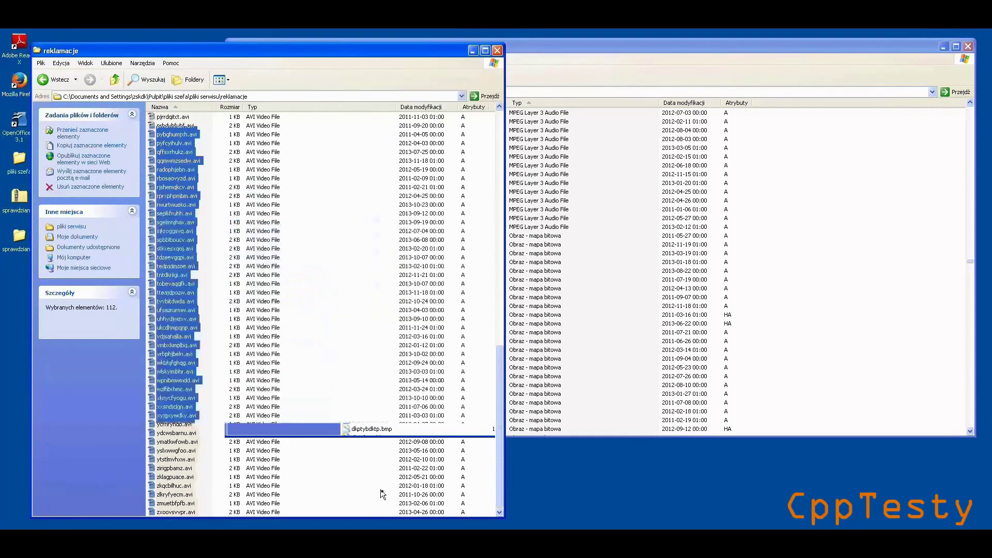
left_click(382, 493)
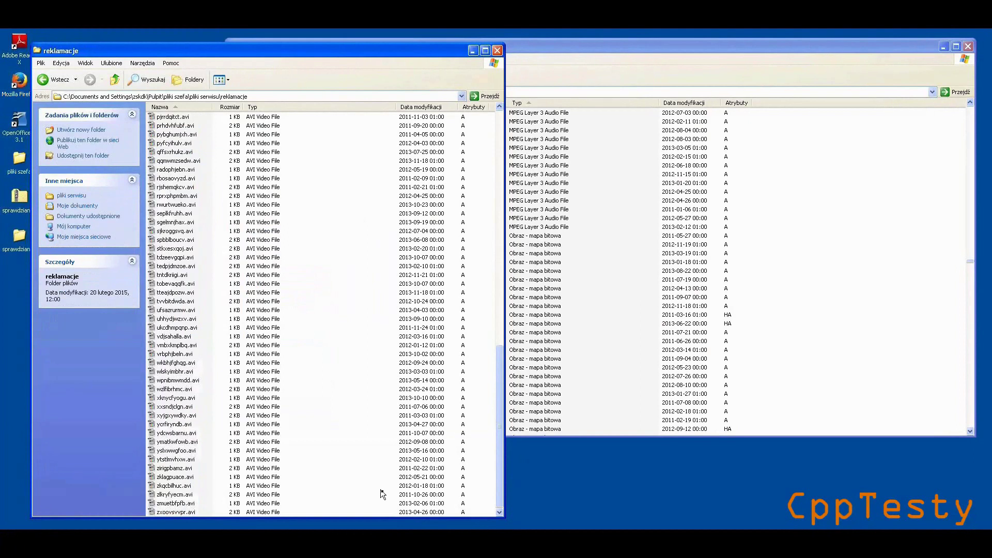
right_click(382, 493)
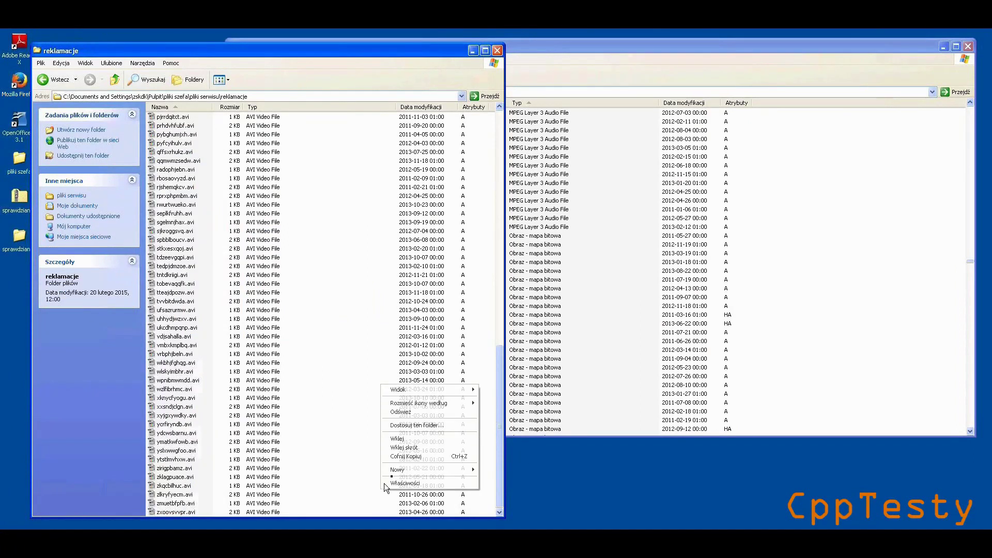
left_click(403, 439)
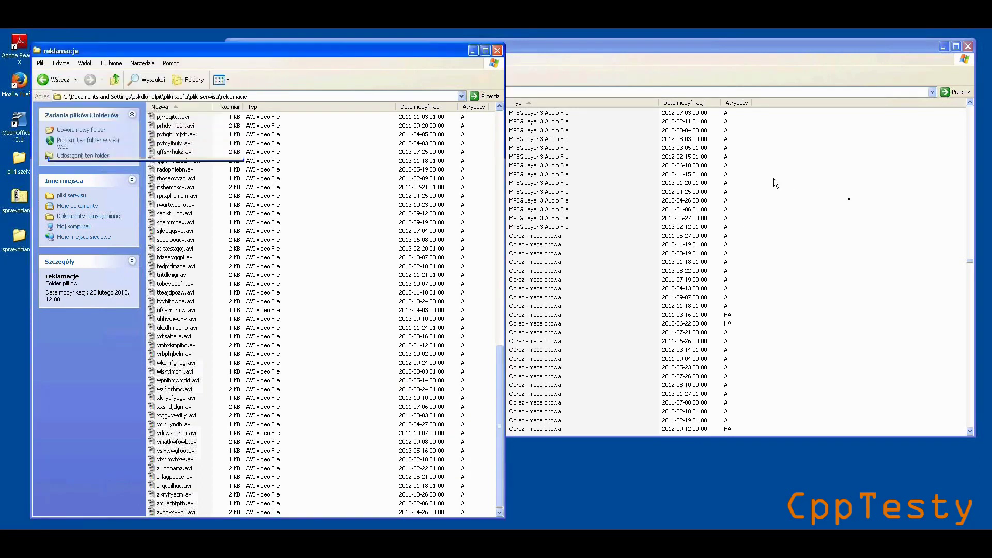
Return to sprawdzian04, clear the MP3 and video selection, and look through the rest of the type-sorted list for the start of the MOV files
left_click(846, 197)
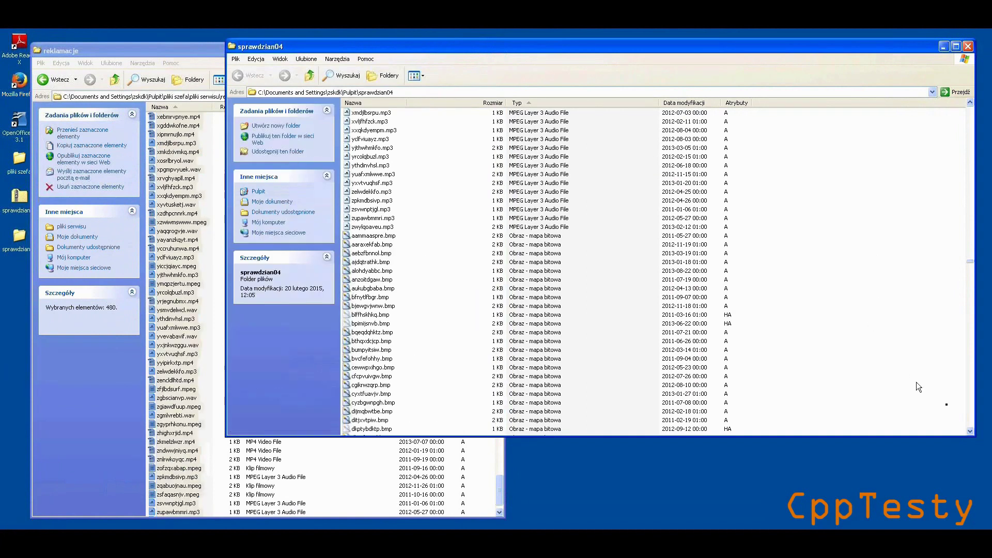
scroll(970, 413, "down", 5)
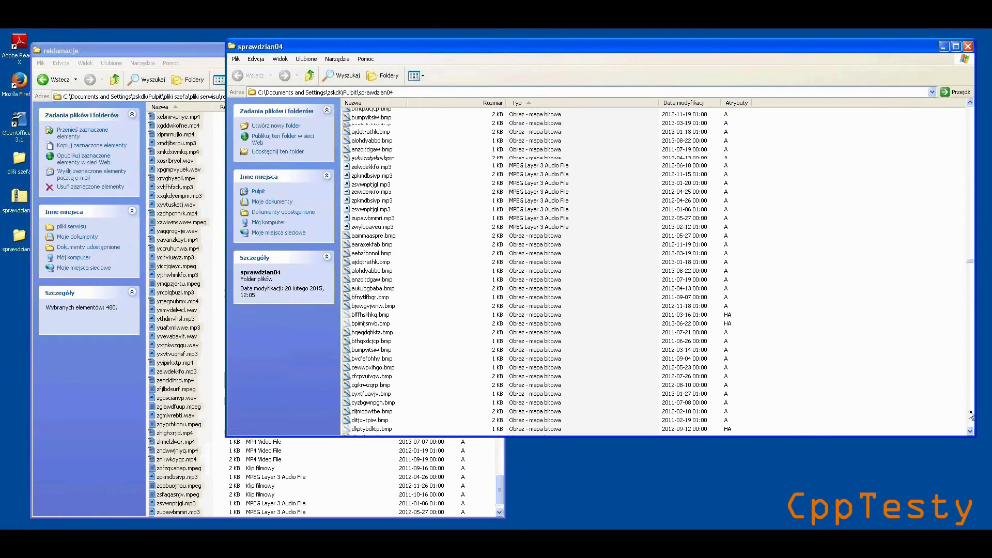
scroll(969, 414, "down", 20)
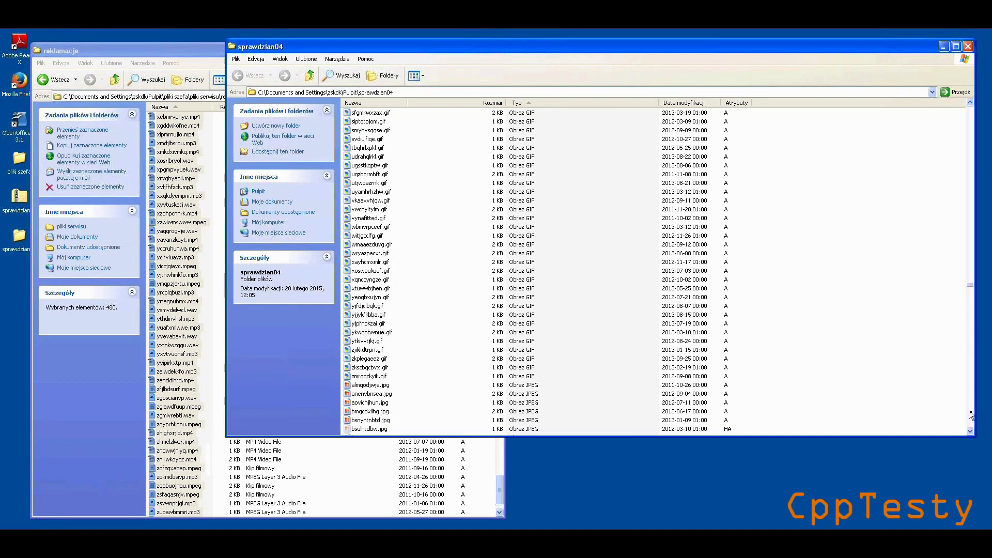
scroll(969, 414, "down", 20)
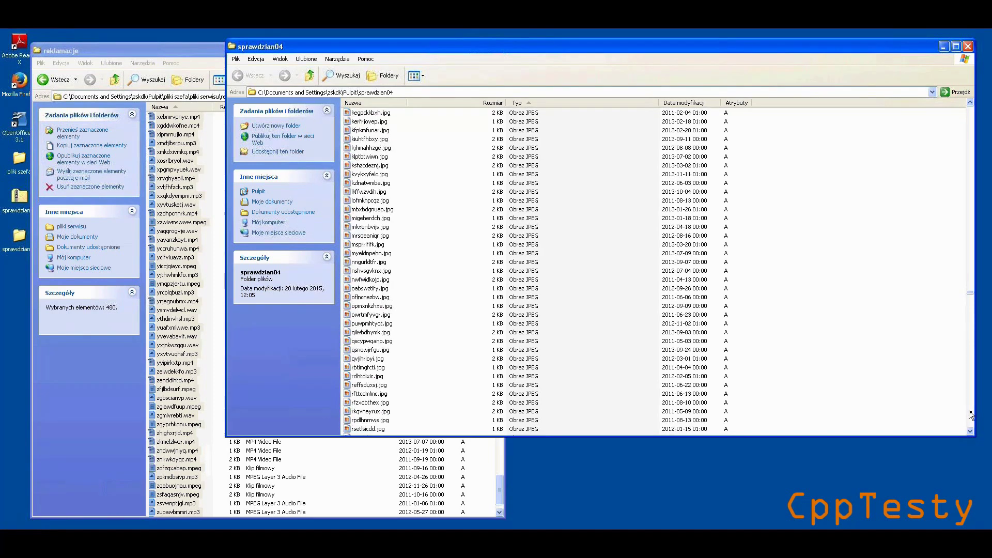
scroll(970, 414, "down", 12)
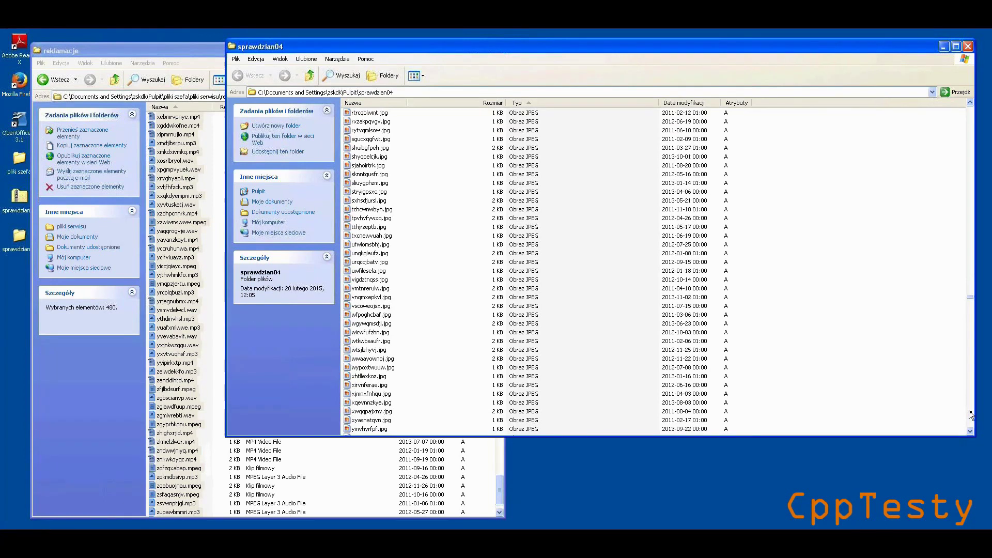
scroll(970, 413, "down", 13)
scroll(970, 413, "down", 12)
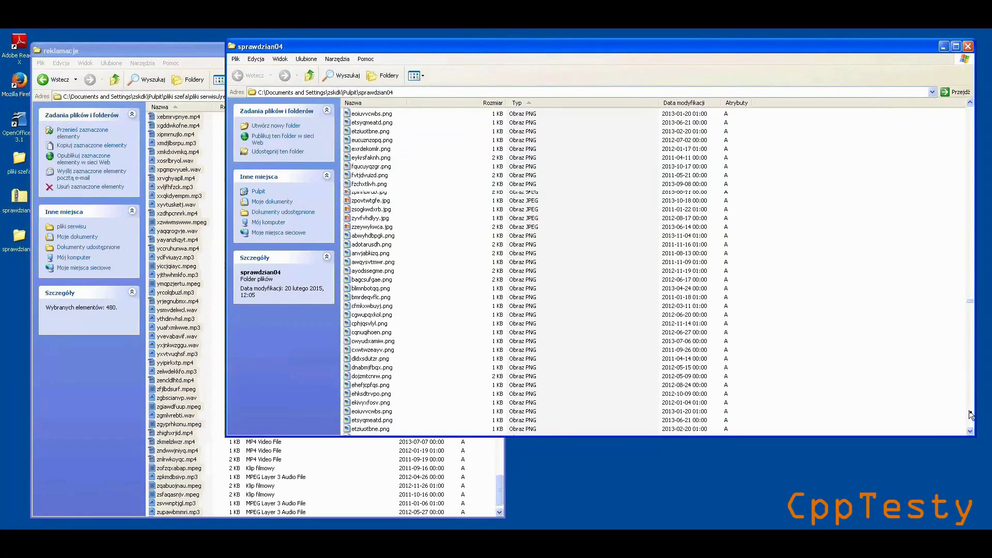
scroll(970, 413, "down", 13)
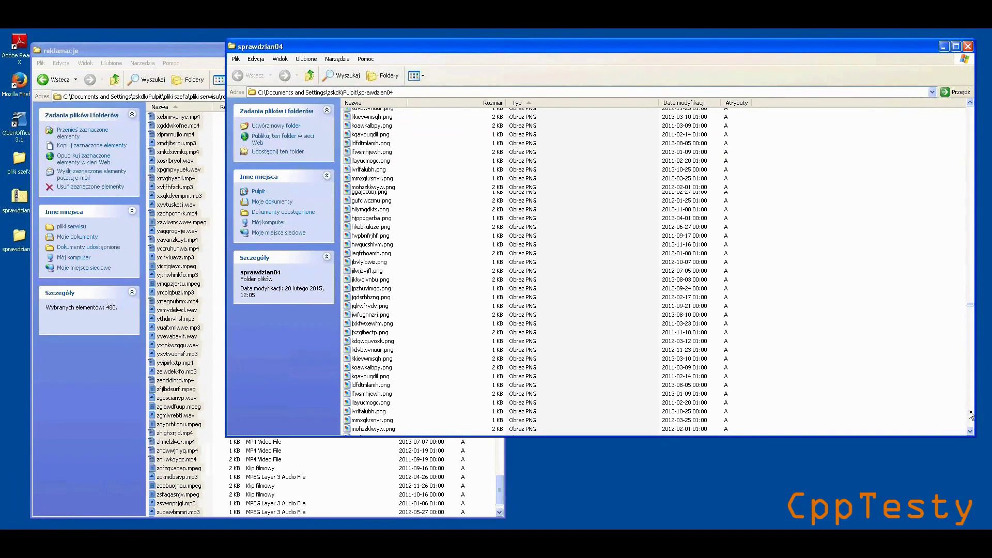
scroll(970, 413, "down", 13)
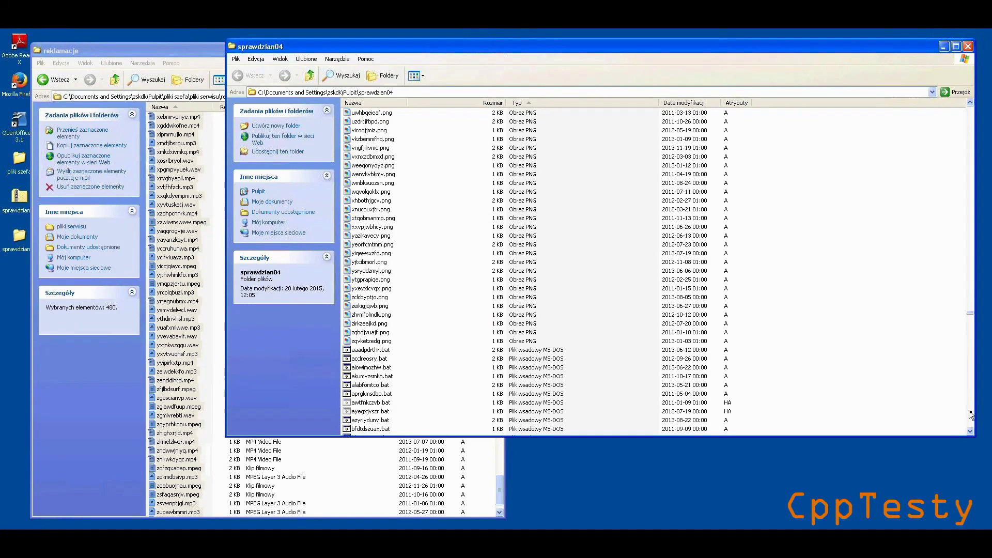
scroll(969, 413, "down", 13)
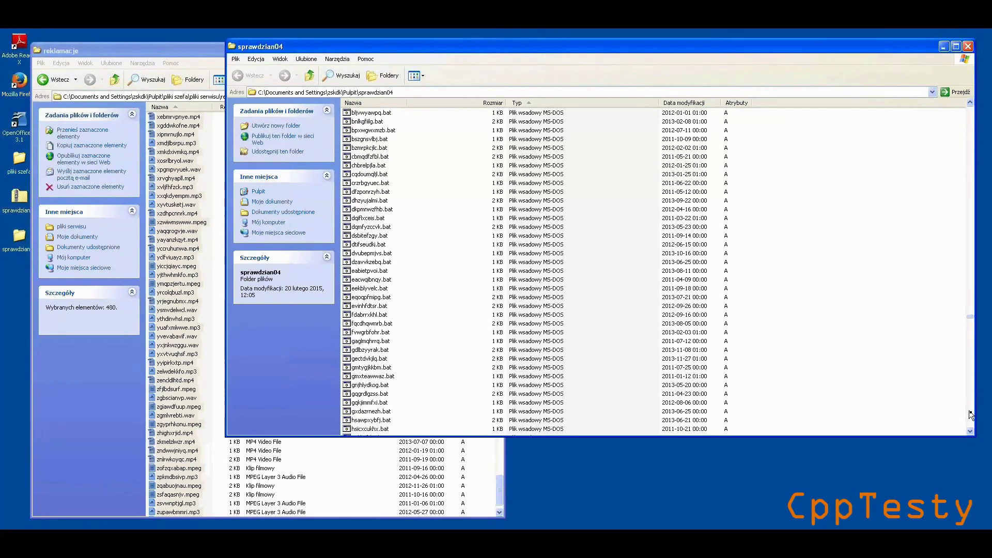
scroll(970, 413, "down", 13)
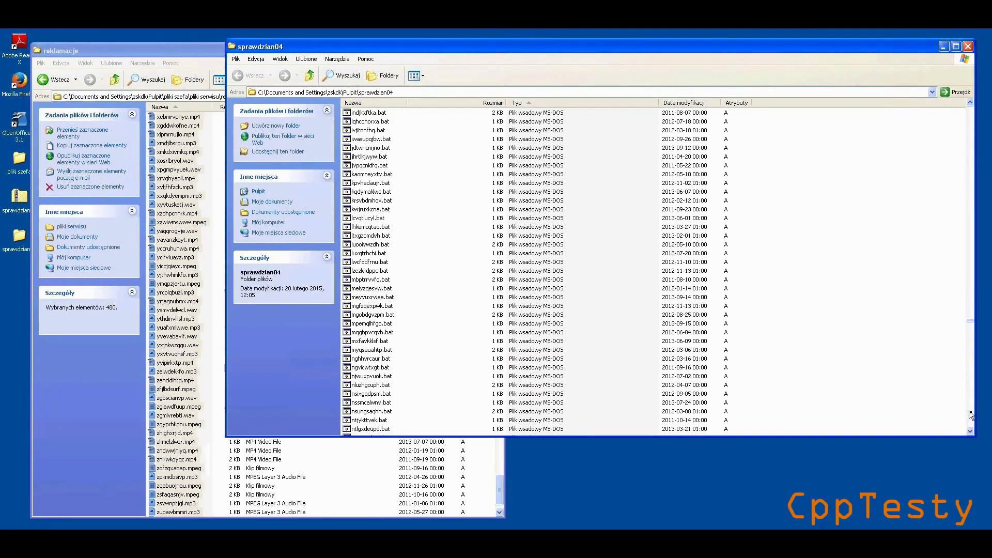
scroll(969, 413, "down", 10)
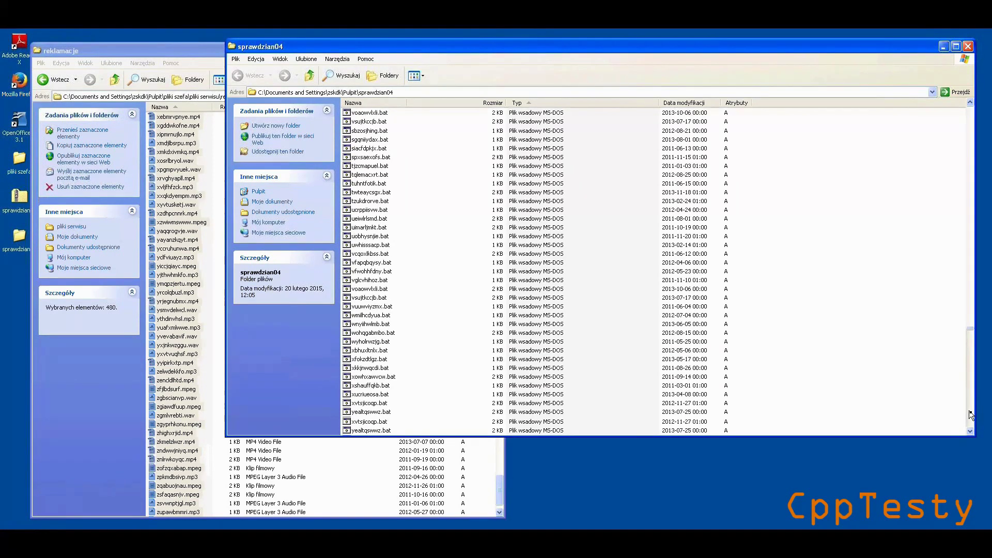
scroll(970, 414, "down", 12)
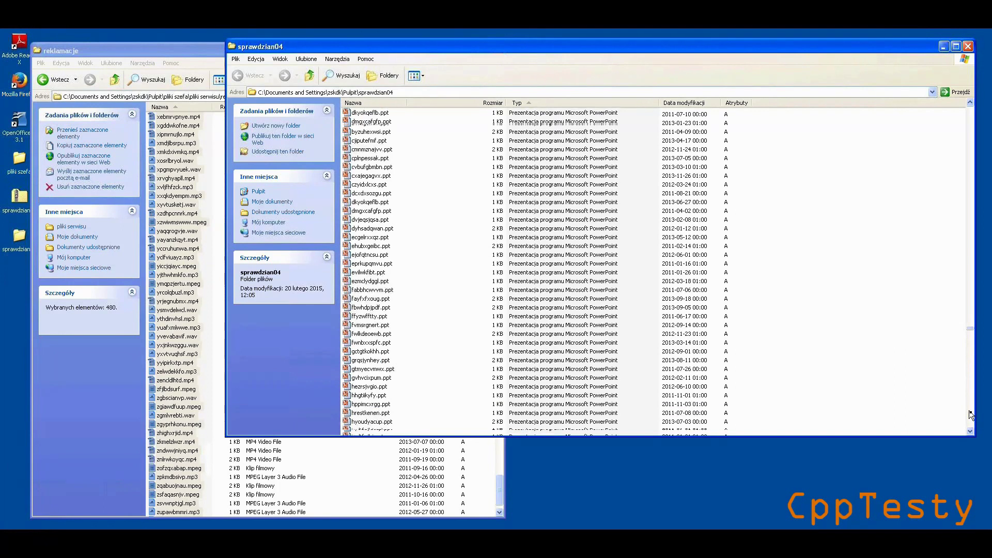
scroll(970, 413, "down", 13)
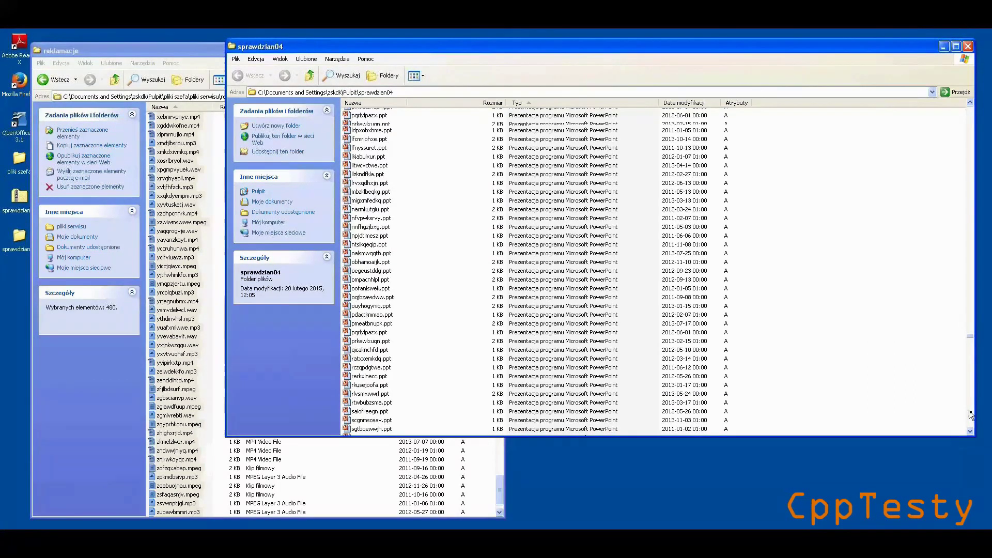
scroll(970, 413, "down", 12)
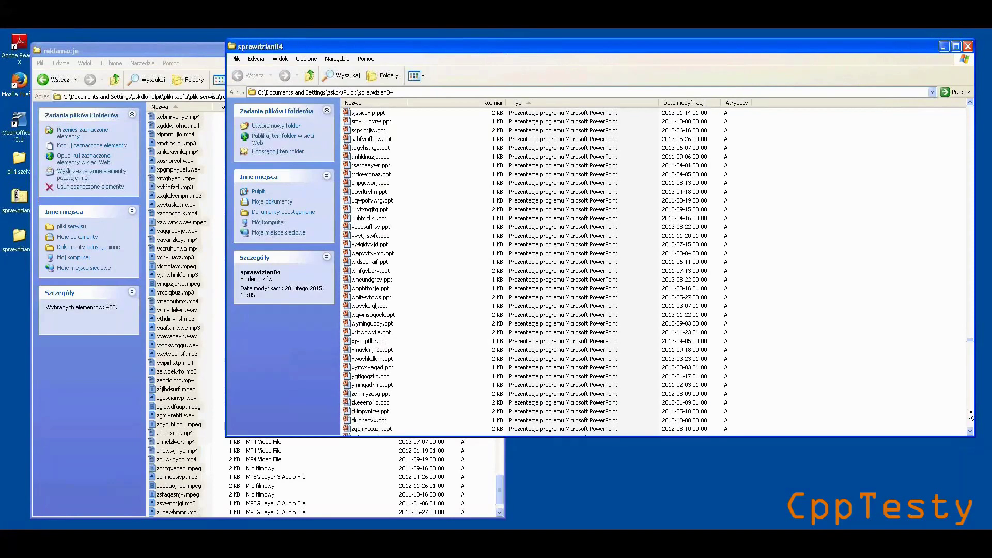
scroll(969, 413, "down", 13)
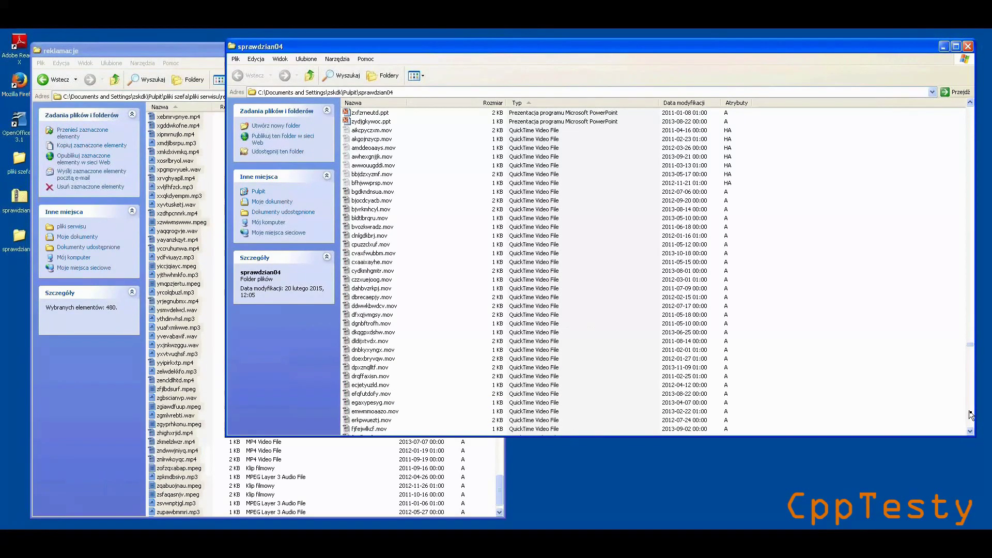
Select the QuickTime MOV files in sprawdzian04, from aikcpyczxm.mov through zrhmaevoim.mov, and copy them to the clipboard
left_click(372, 131)
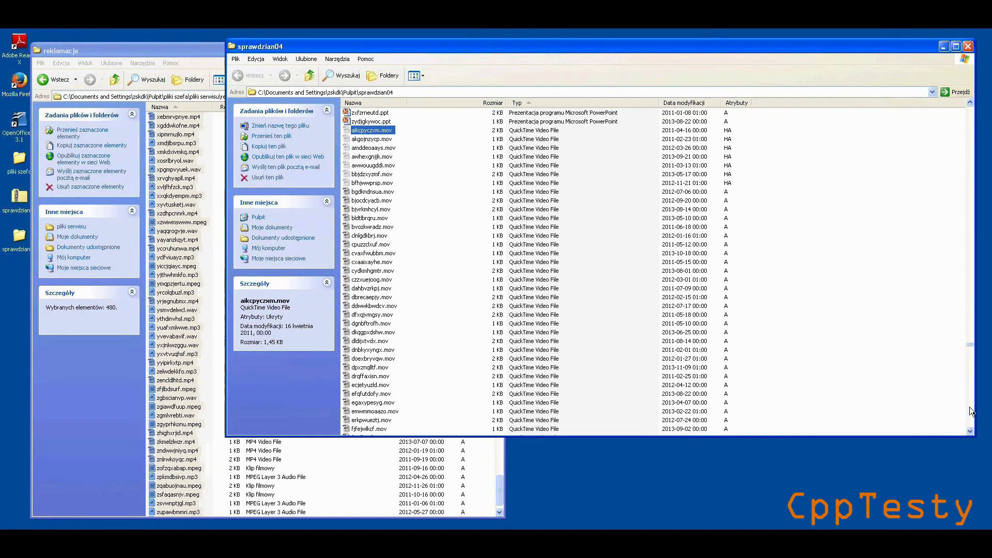
scroll(973, 416, "down", 20)
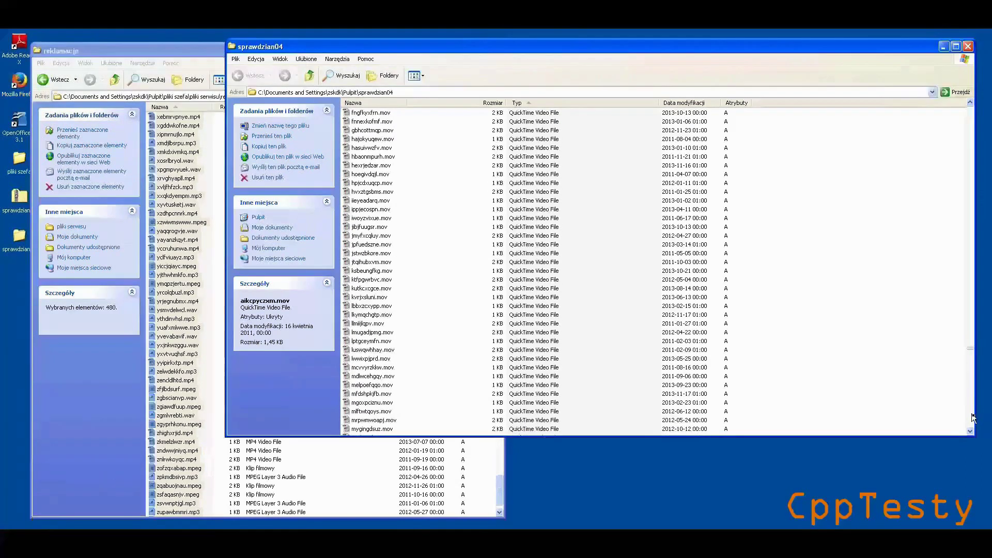
scroll(973, 416, "down", 15)
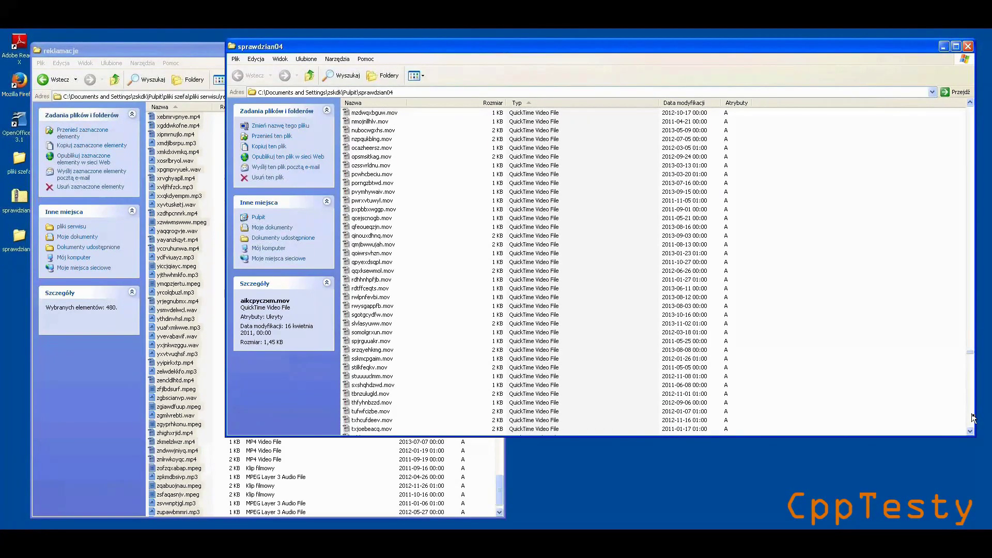
scroll(973, 416, "down", 13)
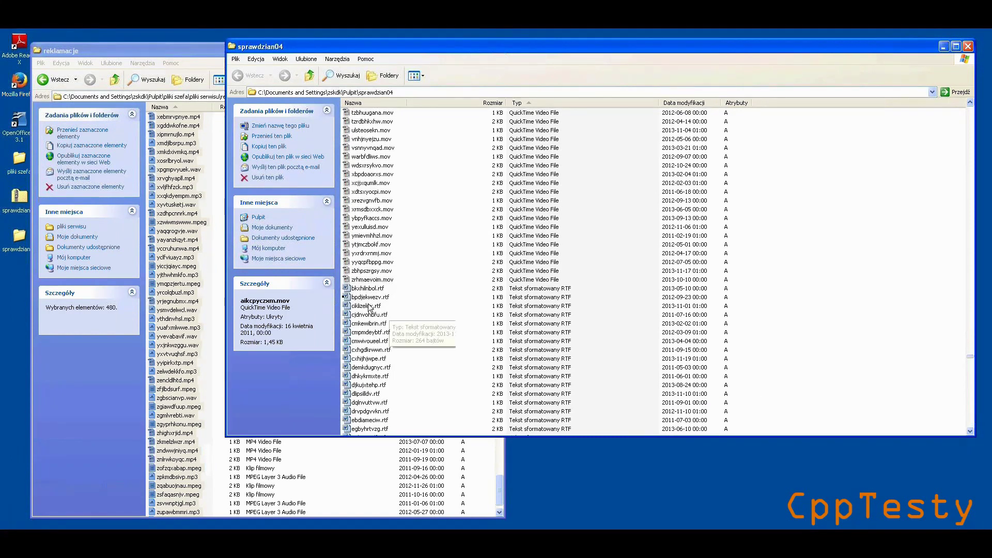
left_click(356, 279, "shift")
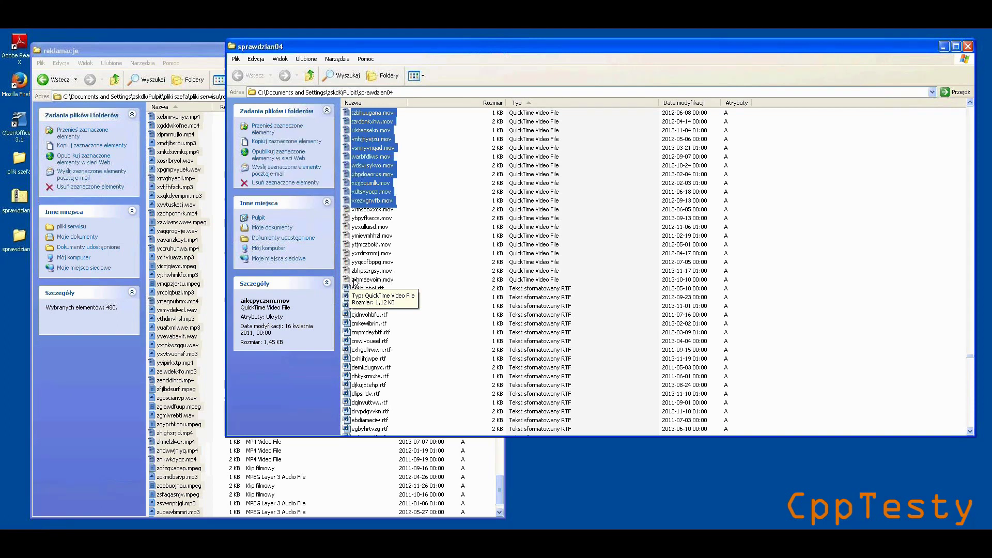
right_click(354, 279)
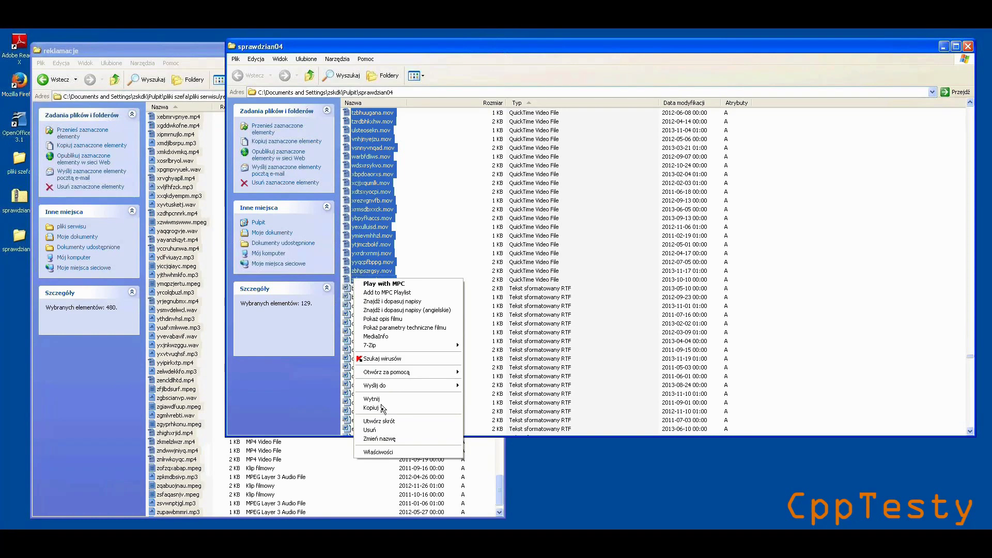
left_click(381, 408)
Paste the copied MOV files into the reklamacje folder
left_click(379, 497)
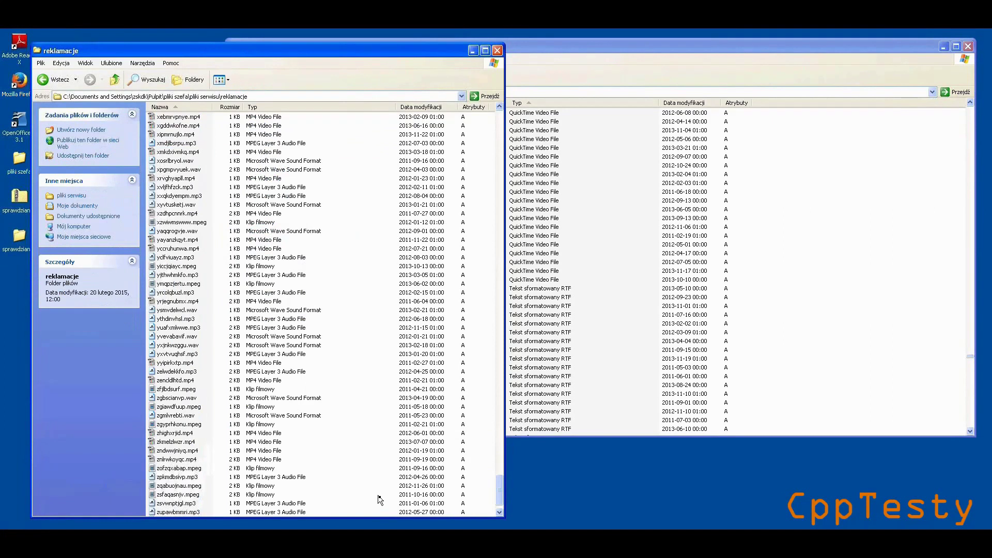
right_click(387, 492)
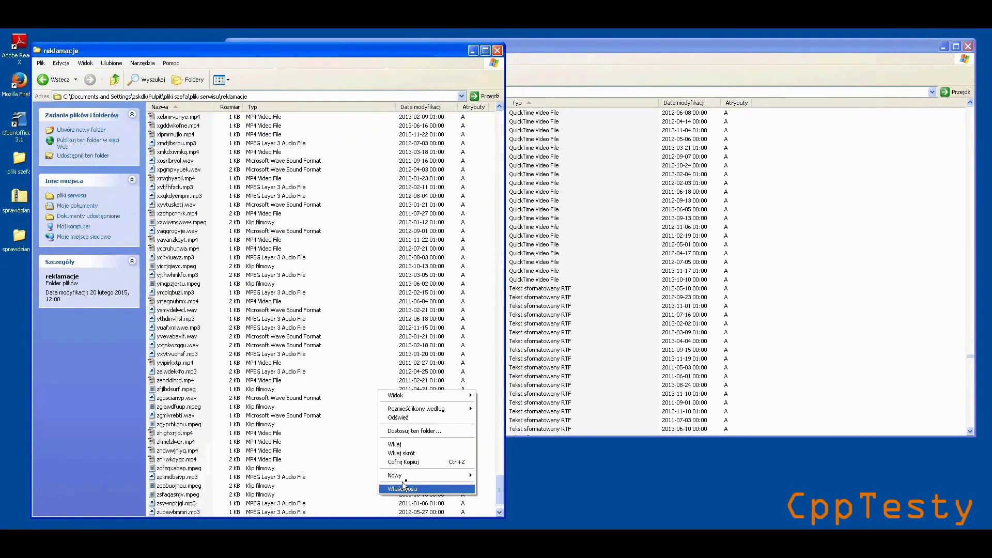
left_click(416, 445)
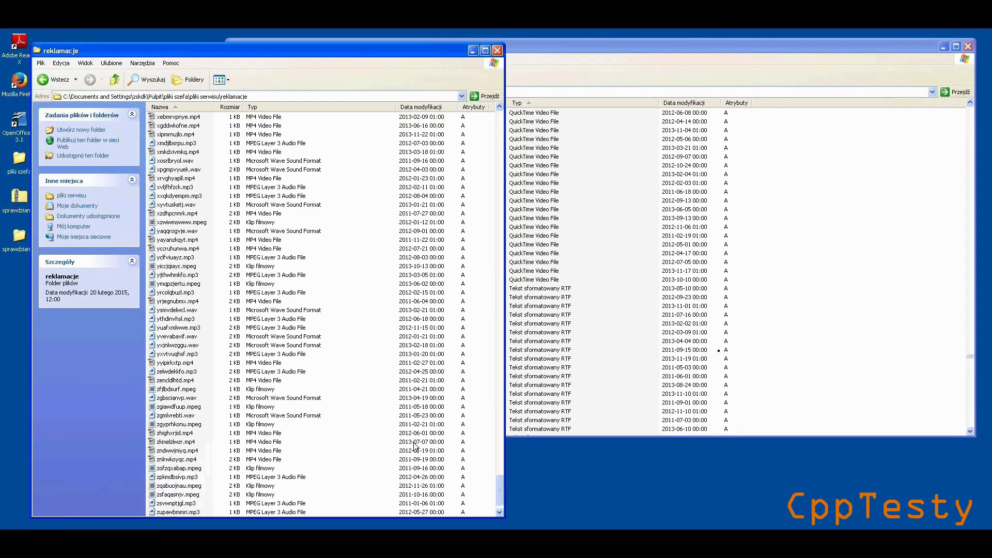
Return to sprawdzian04, clear the MOV selection and look through the type-sorted list for the start of the WMA files
left_click(828, 262)
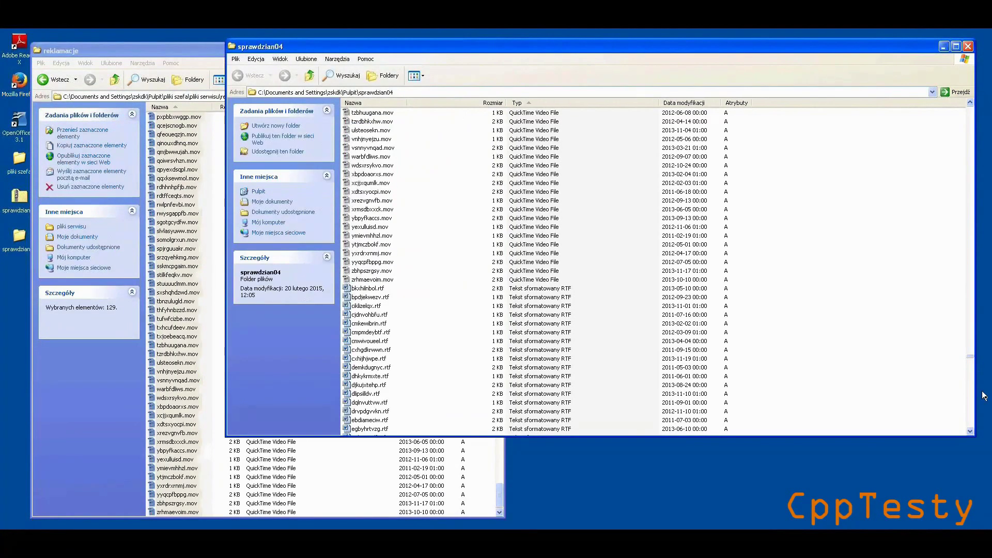
left_click(971, 418)
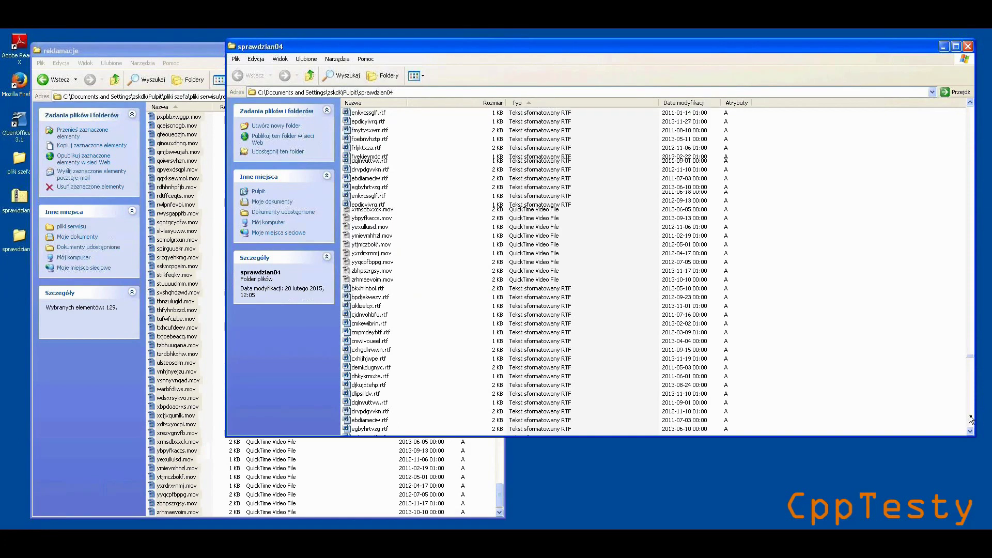
left_click(970, 416)
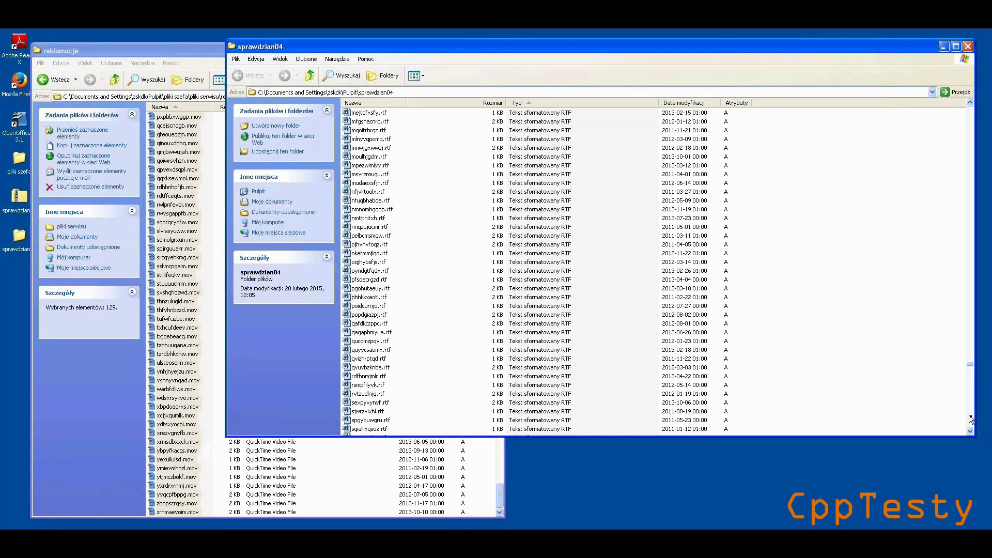
left_click(971, 419)
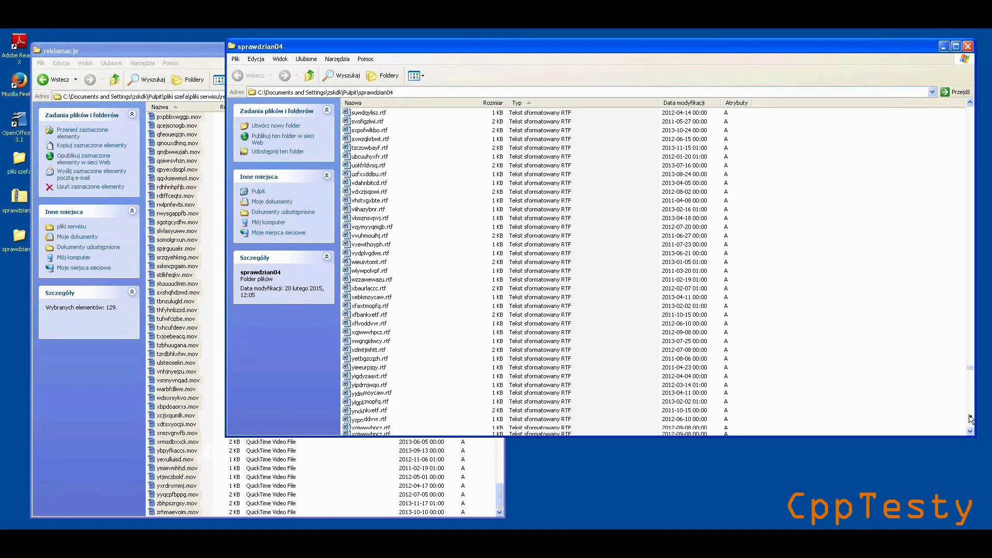
left_click(970, 419)
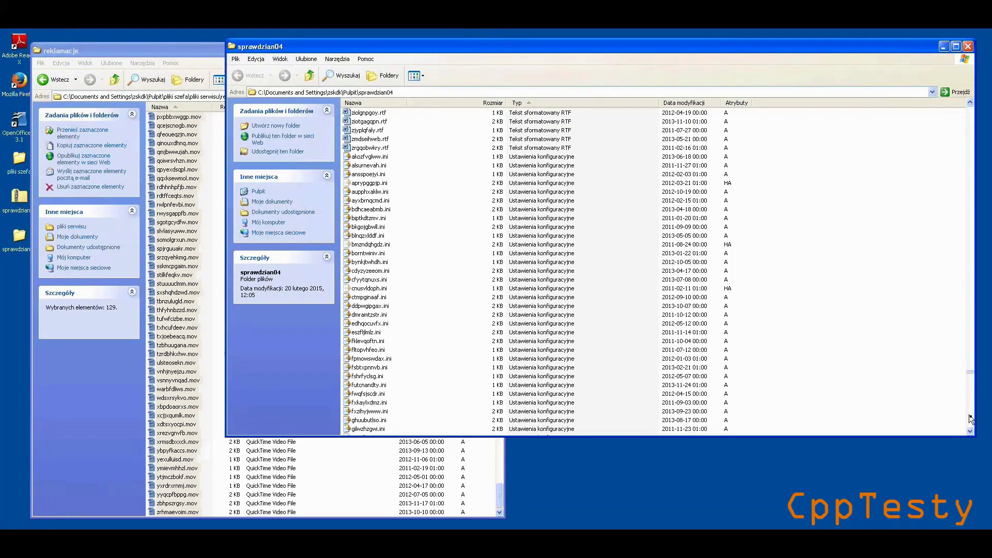
left_click(970, 418)
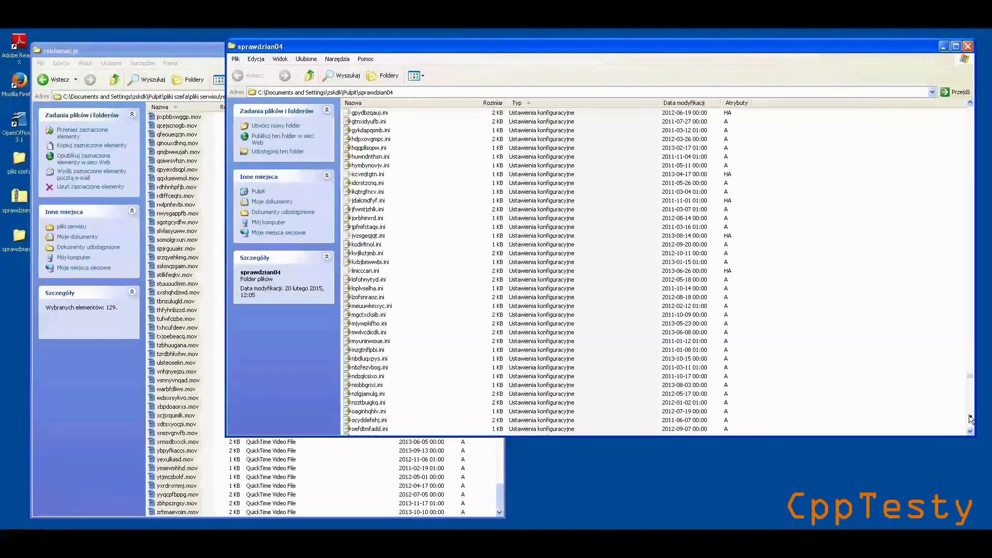
left_click(970, 419)
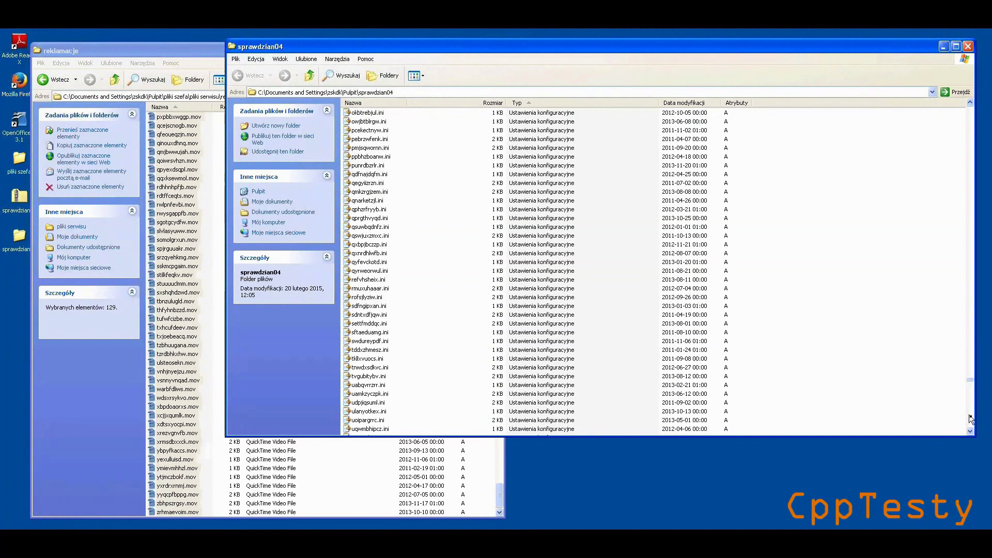
left_click(970, 419)
left_click(971, 419)
left_click(970, 420)
left_click(970, 420)
left_click(970, 420)
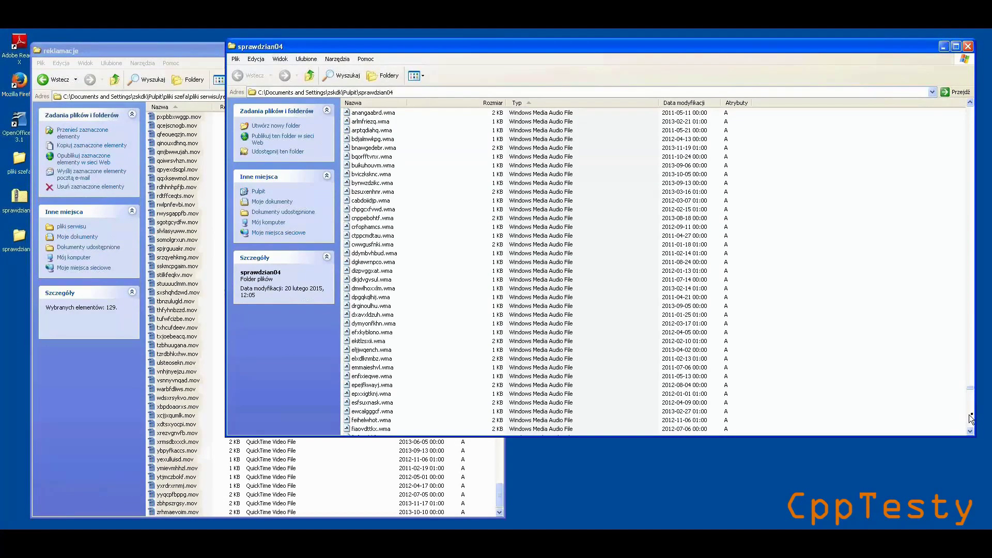
left_click(970, 124)
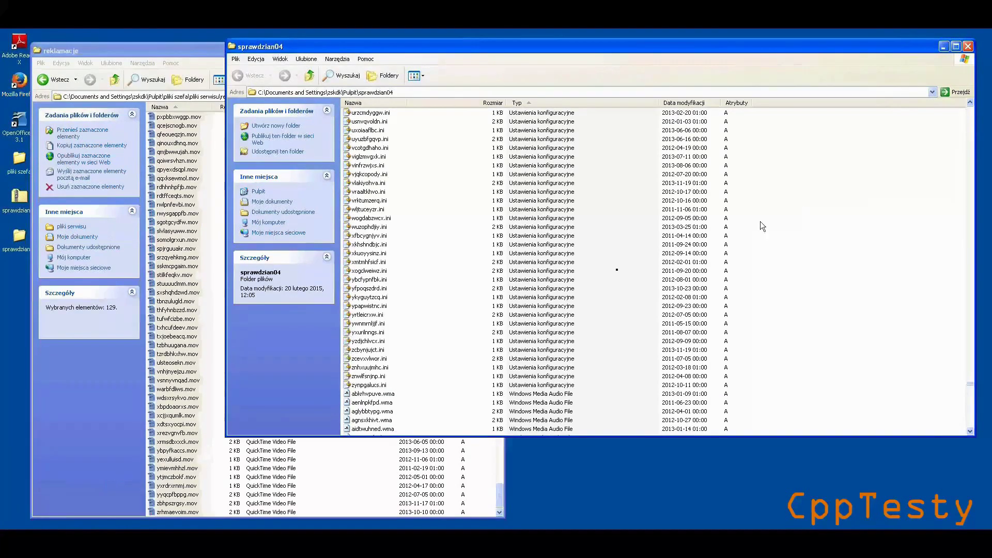
Select all Windows Media files in sprawdzian04, from abkrhvpuve.wma to the last WMV file in the list, and copy them to the clipboard
left_click(367, 394)
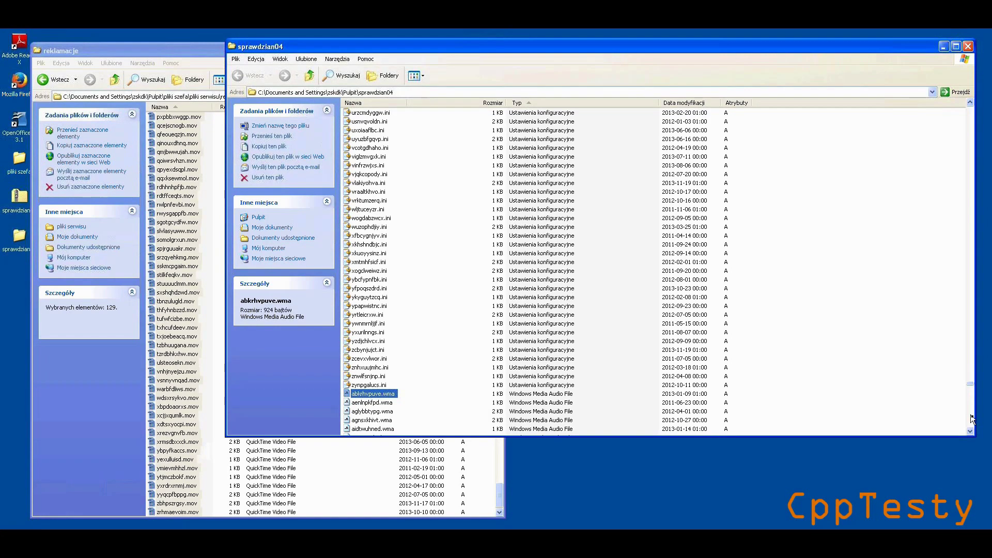
scroll(971, 418, "down", 13)
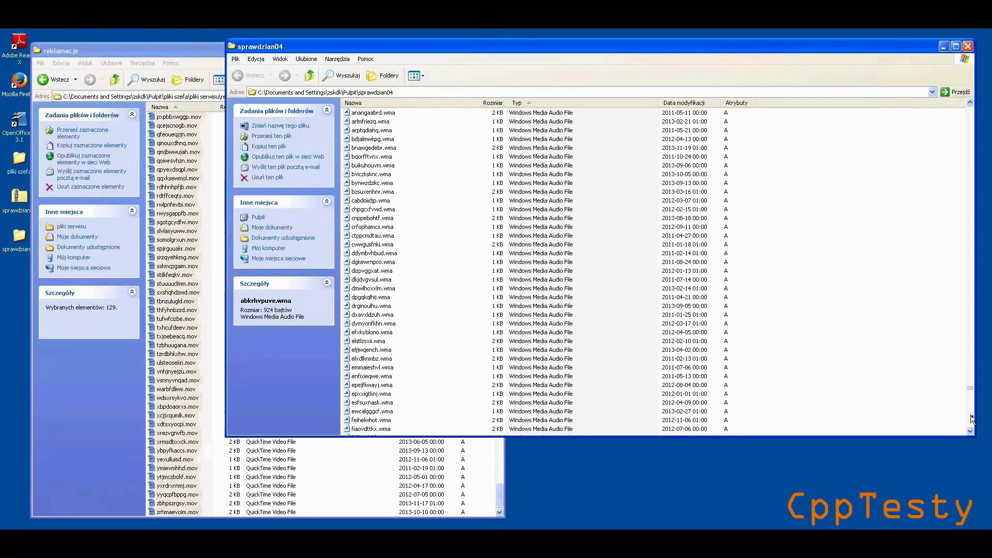
scroll(971, 418, "down", 12)
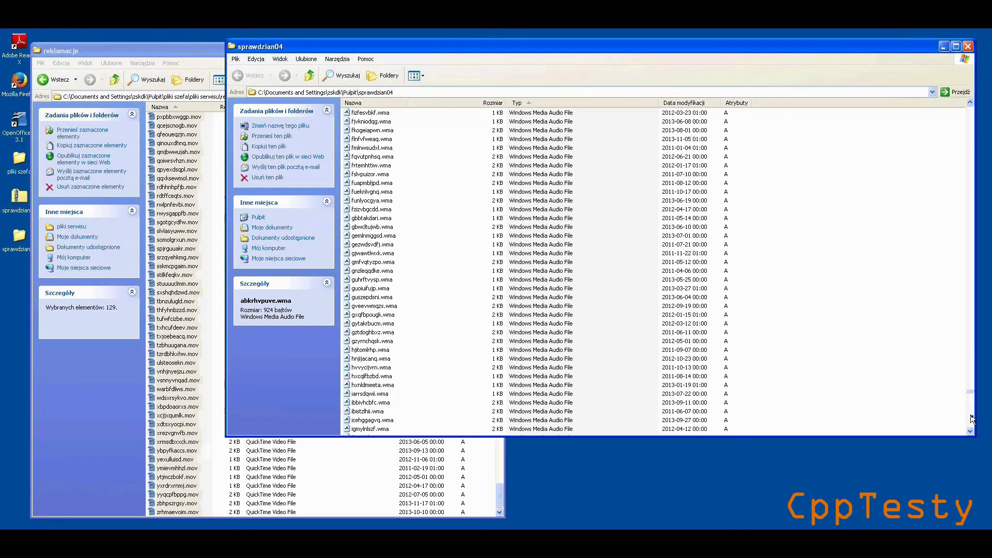
scroll(971, 418, "down", 13)
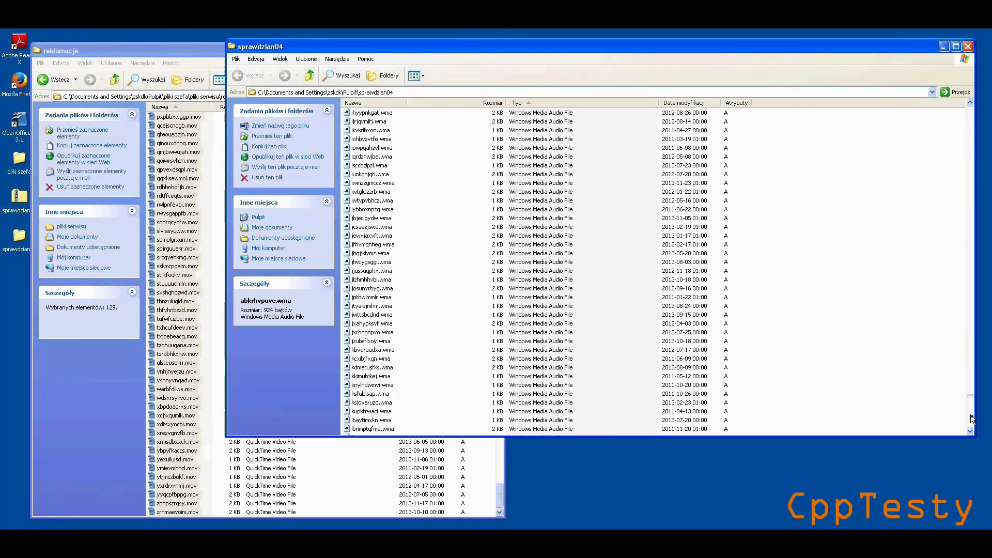
scroll(971, 419, "down", 12)
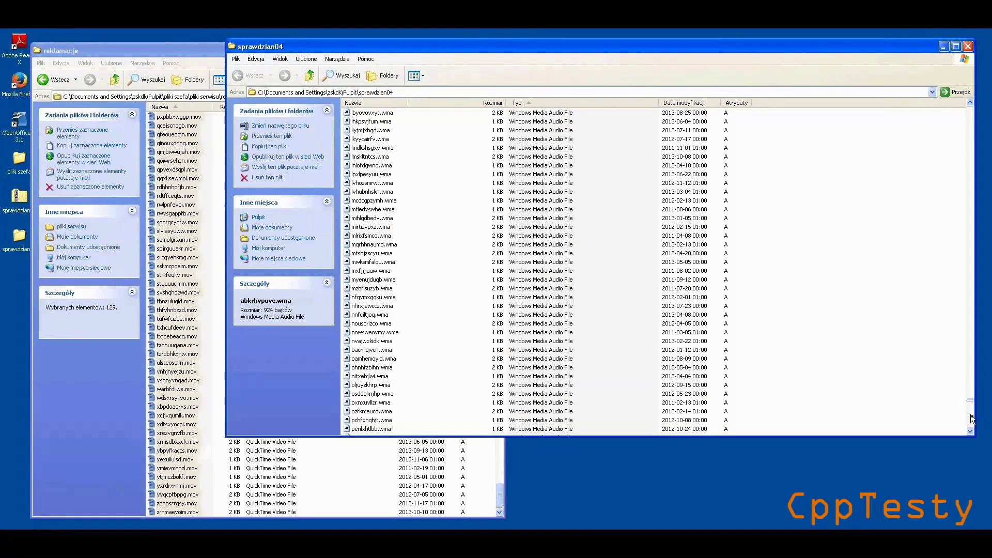
scroll(971, 419, "down", 12)
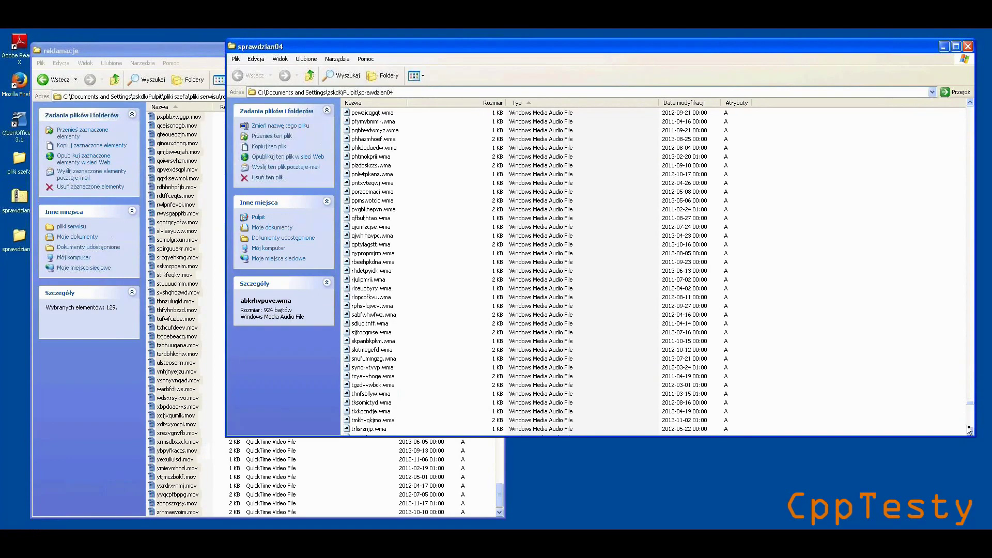
scroll(970, 429, "down", 5)
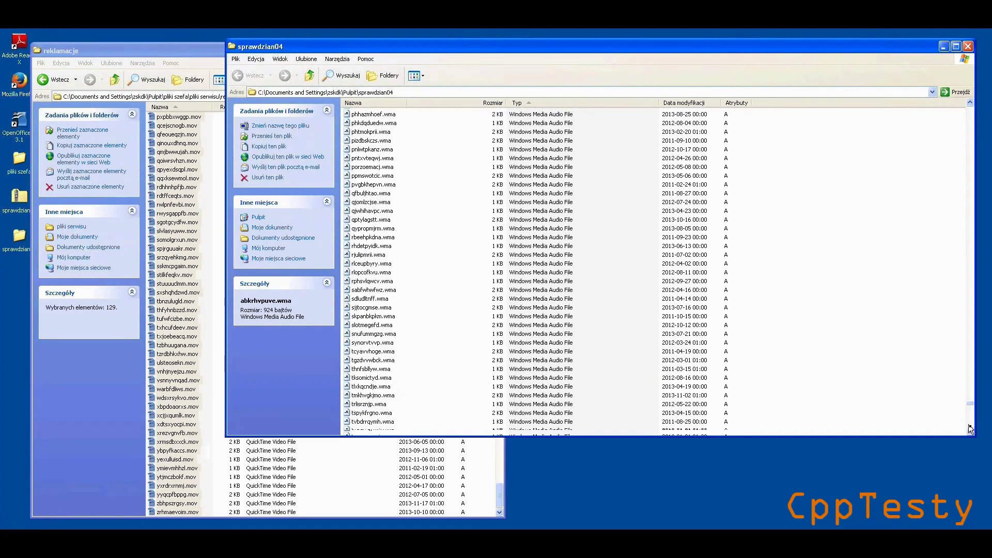
scroll(970, 430, "down", 20)
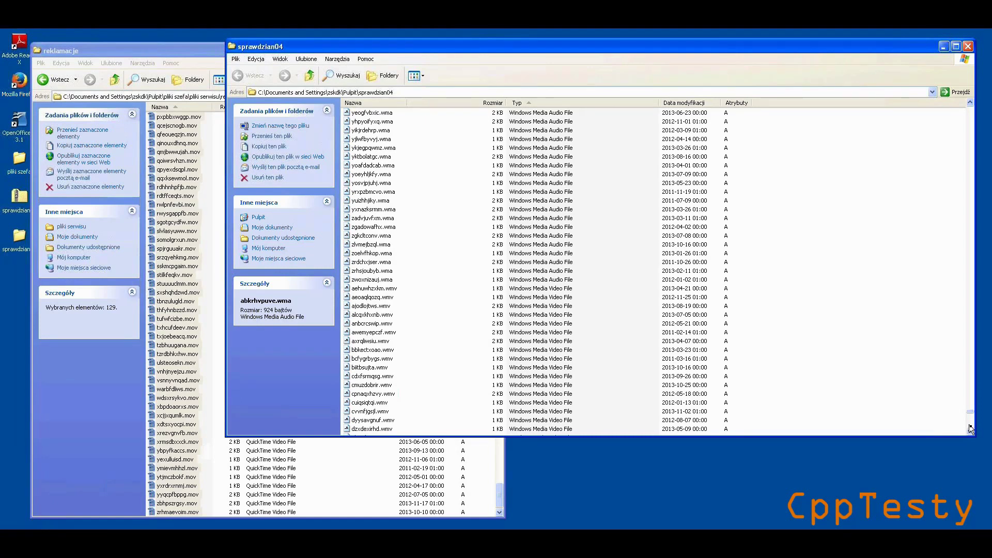
scroll(970, 429, "down", 12)
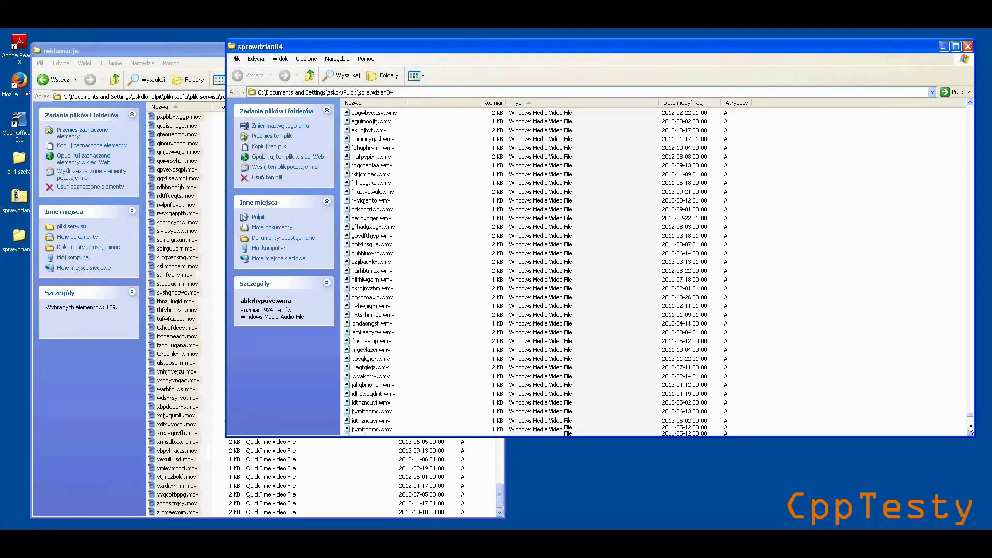
scroll(970, 429, "down", 12)
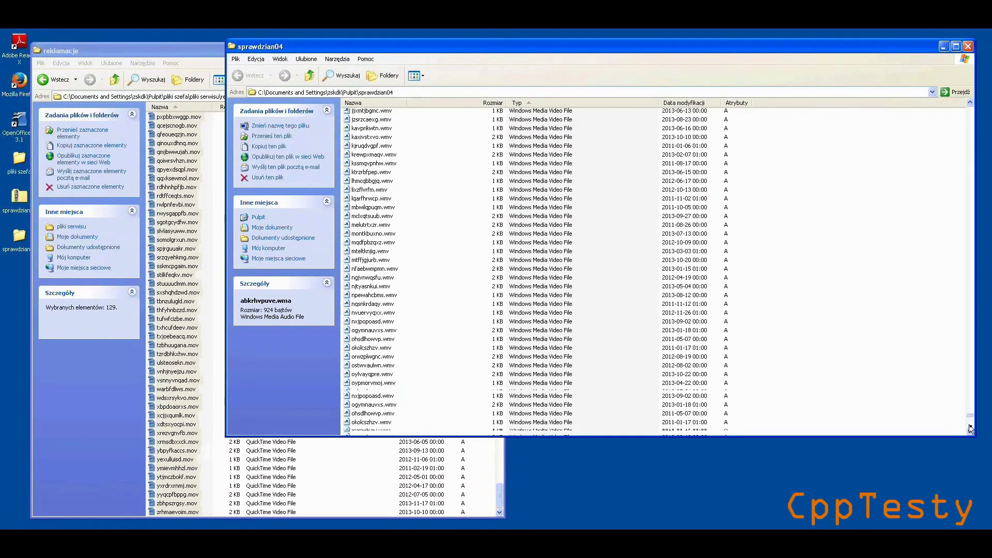
scroll(969, 429, "down", 12)
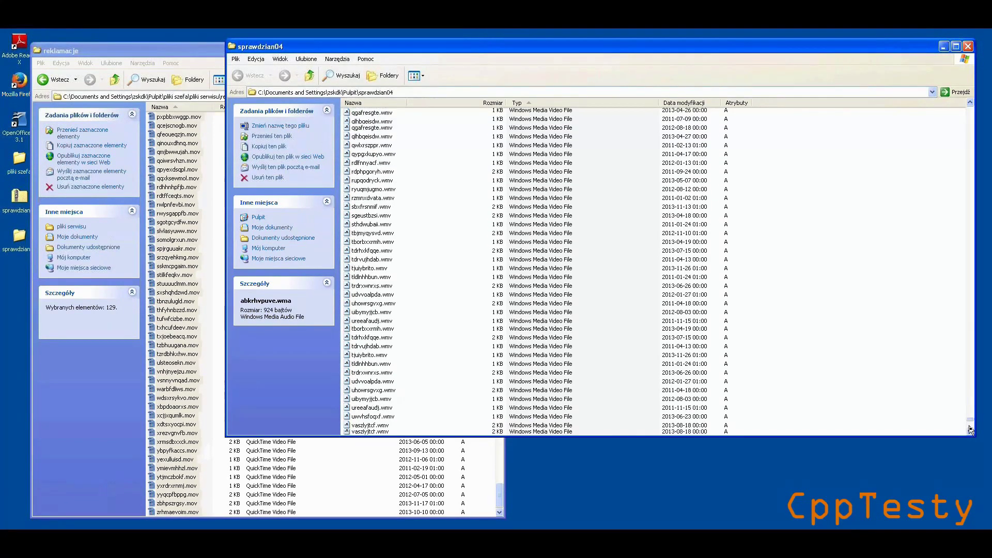
scroll(970, 429, "down", 2)
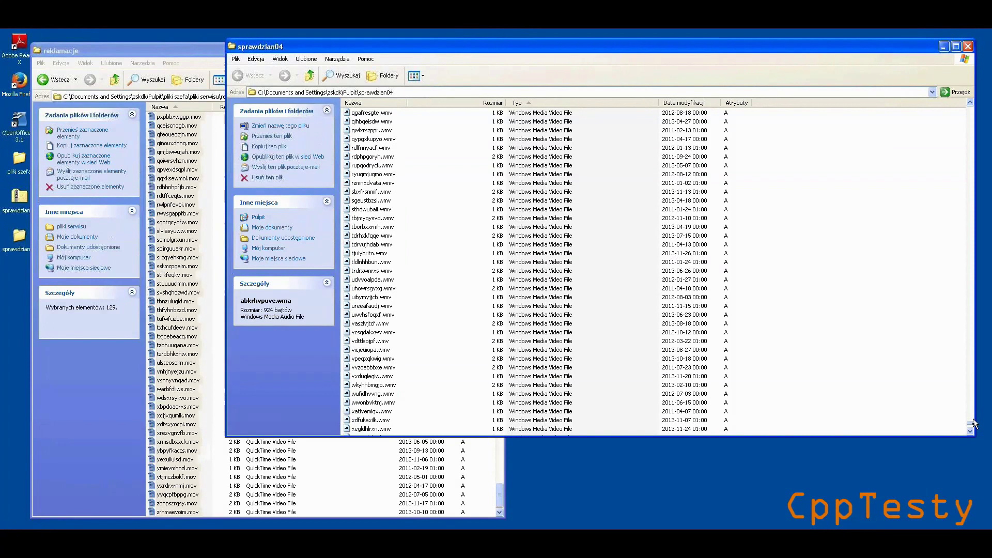
scroll(970, 433, "down", 6)
scroll(971, 432, "down", 1)
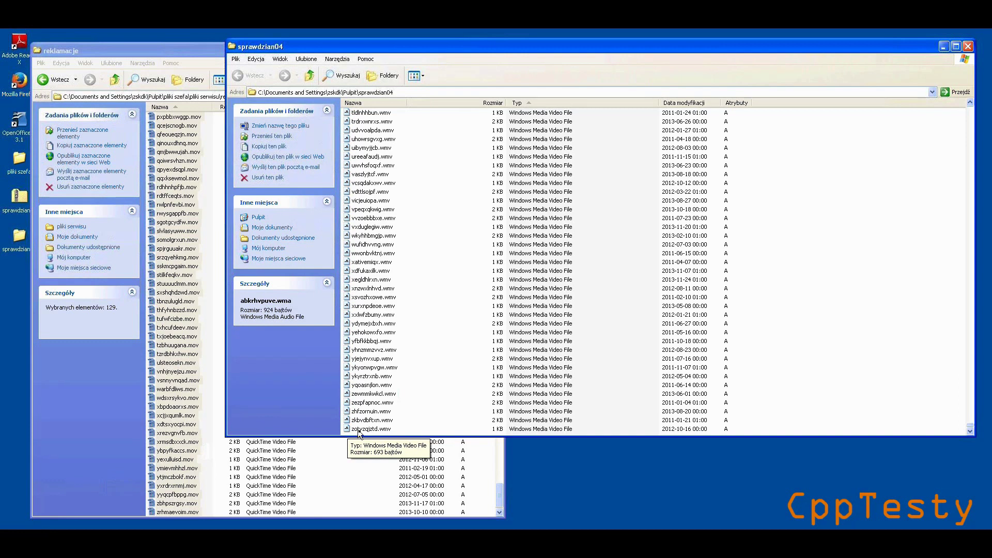
key("ctrl+a")
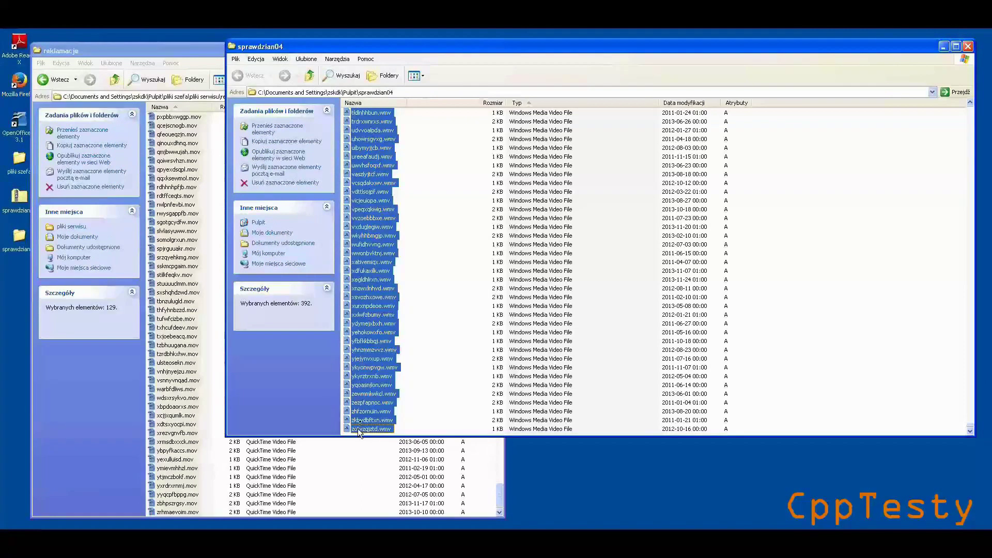
right_click(358, 413)
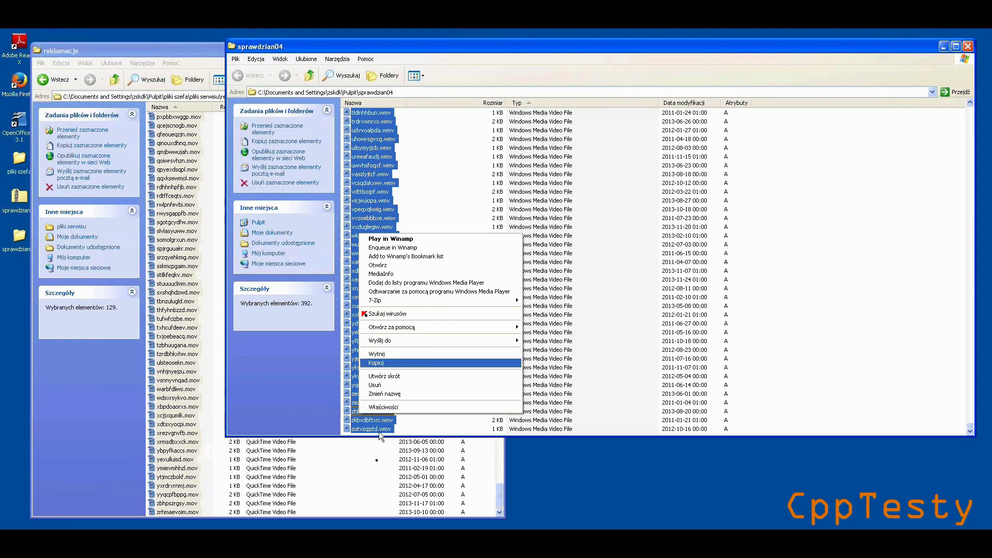
Paste the copied WMA and WMV files into the reklamacje folder and clear the selection there
left_click(372, 472)
left_click(370, 481)
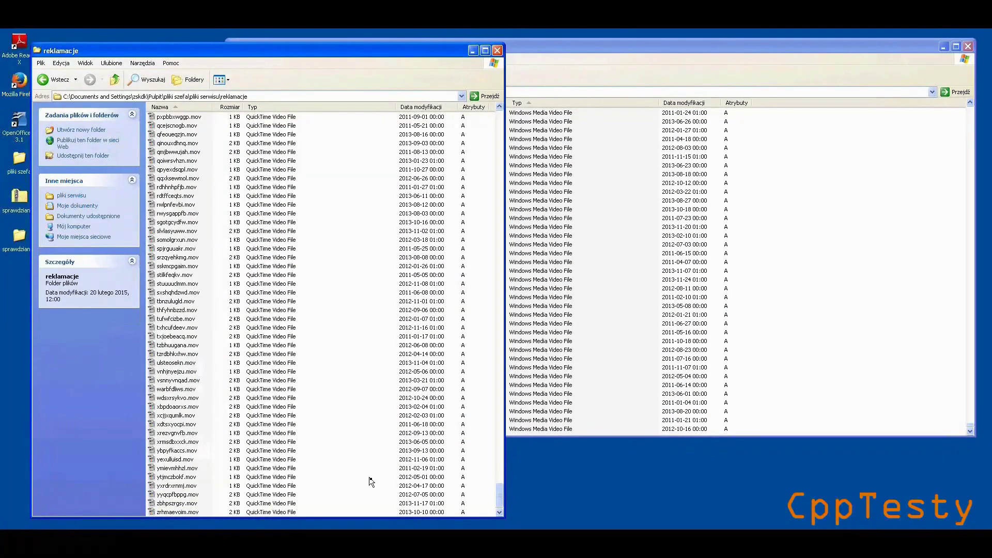
right_click(370, 480)
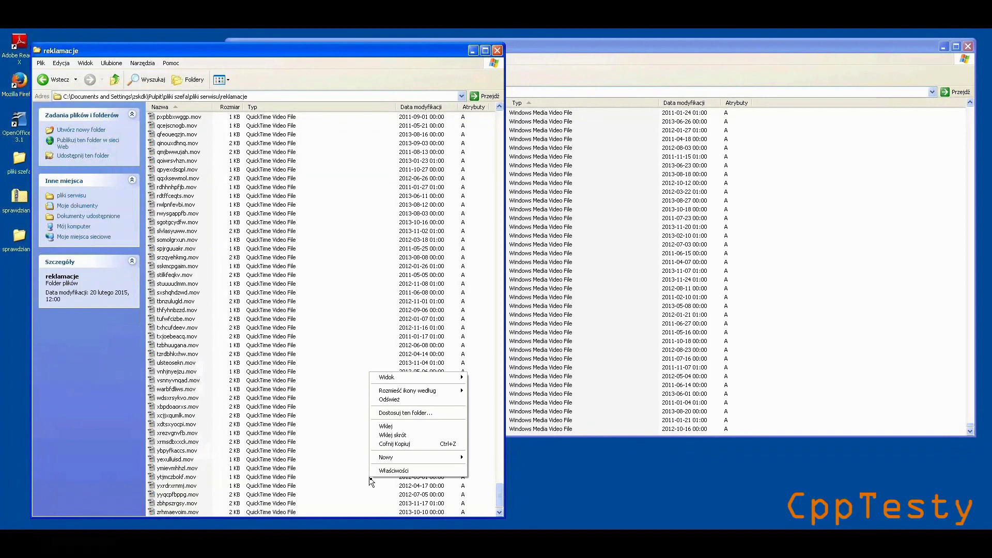
left_click(393, 426)
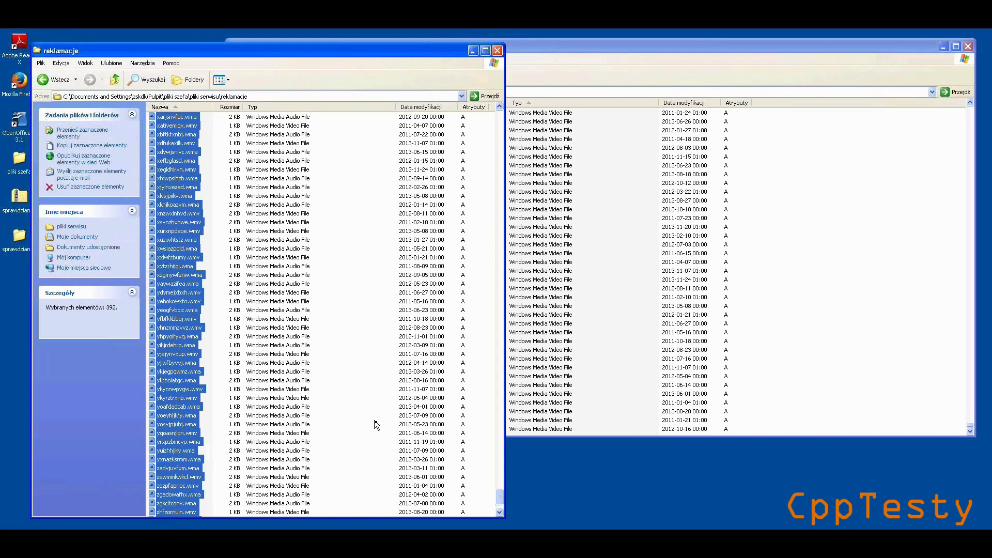
left_click(376, 437)
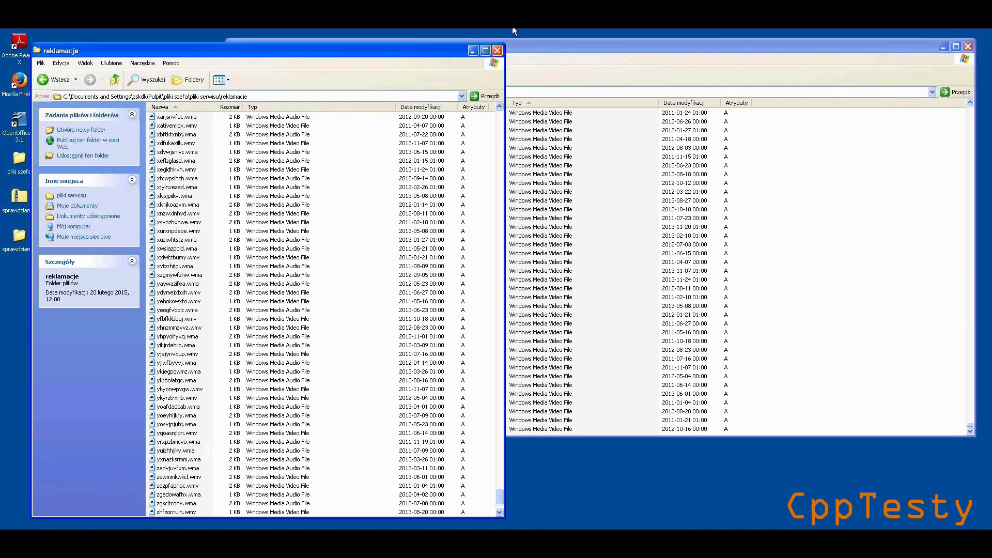
Clear the file selection in sprawdzian04 and open a blank document in Notatnik
left_click(753, 107)
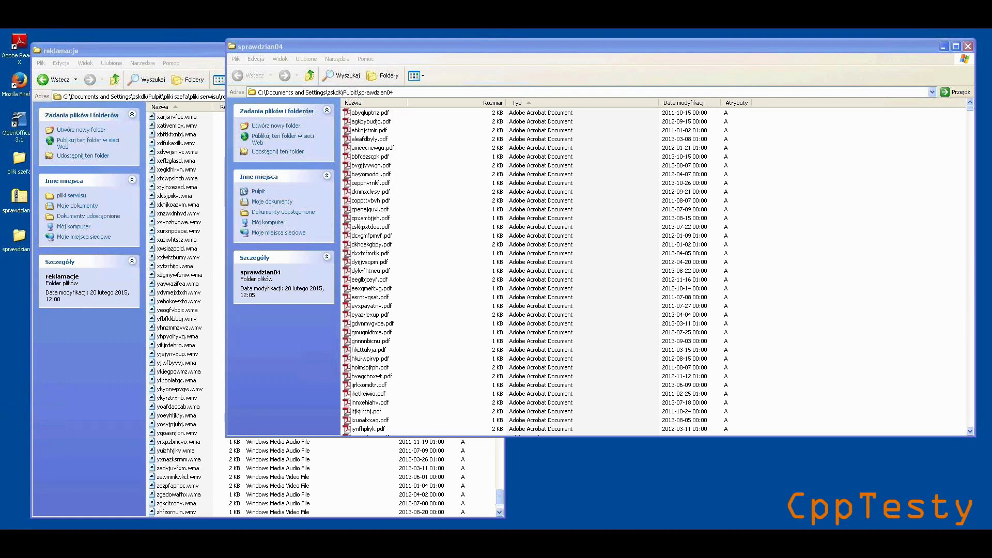
key("super")
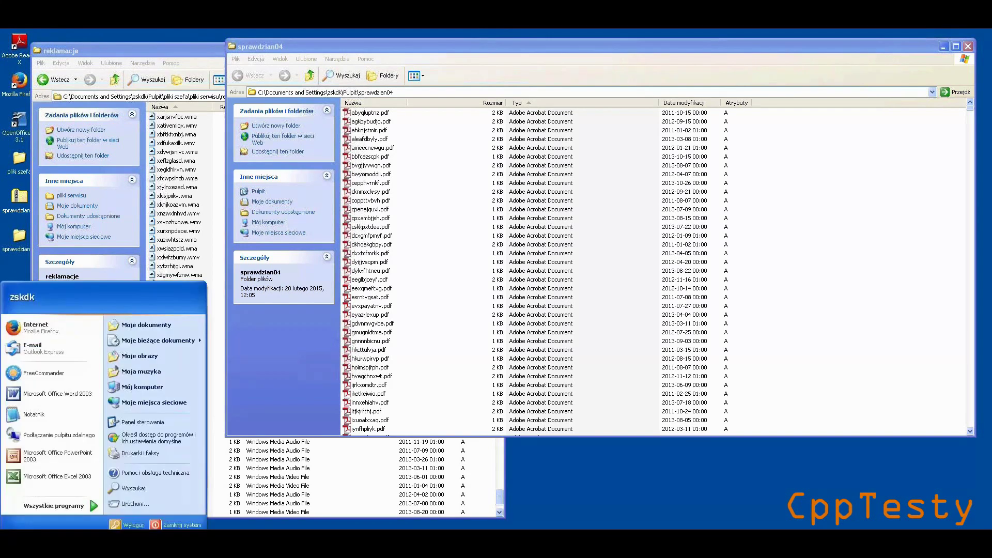
left_click(52, 414)
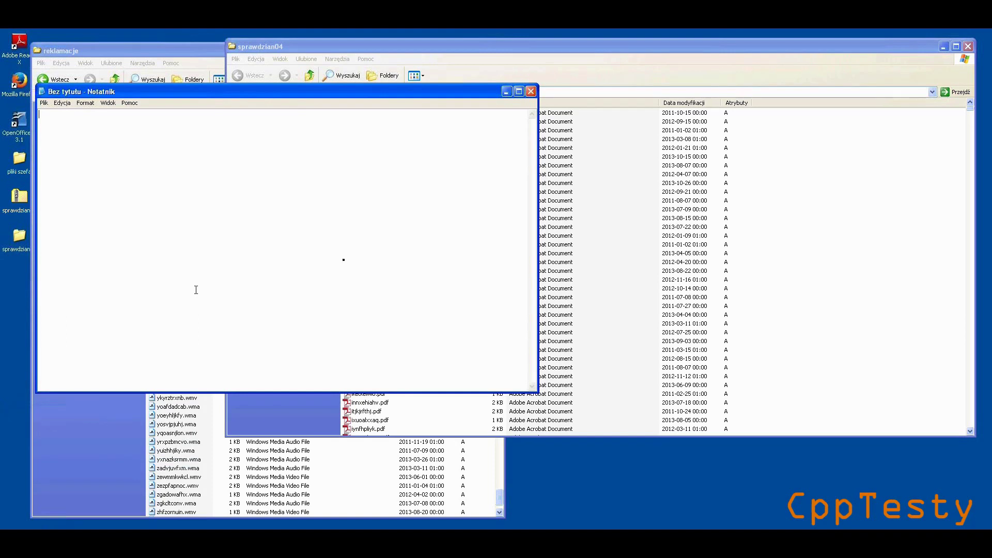
Look through the type-sorted files in sprawdzian04 for the first audio format and note *.wav on the first line in Notatnik
left_click(928, 166)
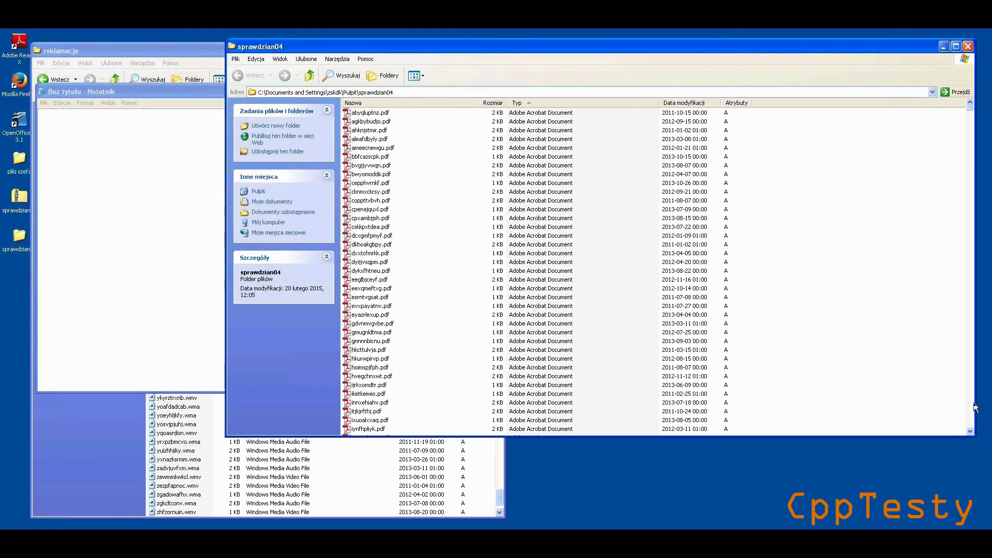
scroll(973, 409, "down", 12)
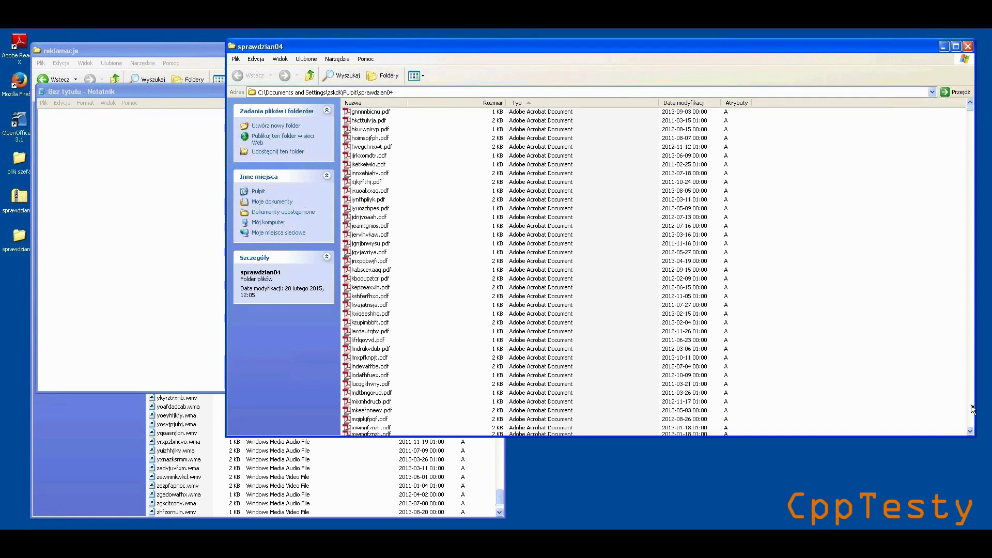
scroll(974, 410, "down", 13)
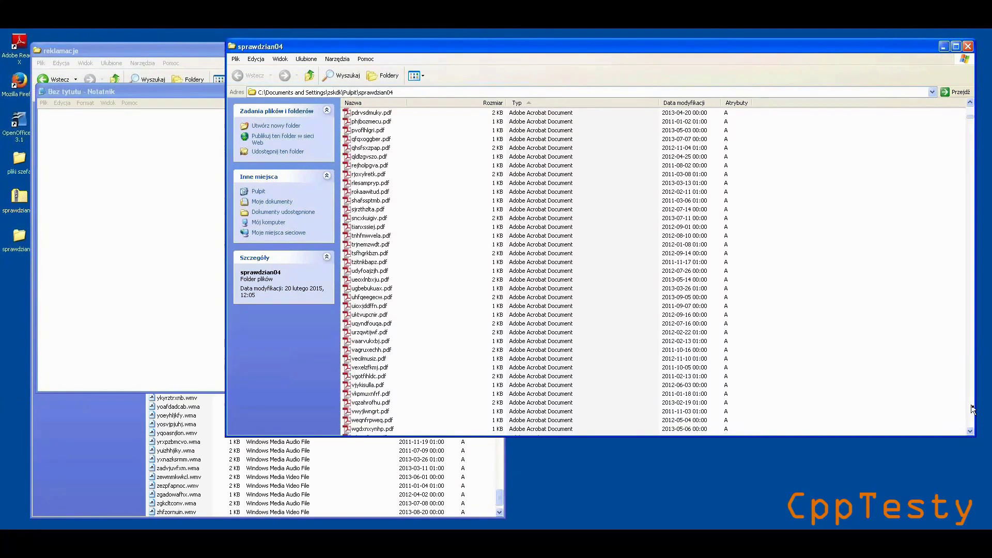
scroll(973, 409, "down", 13)
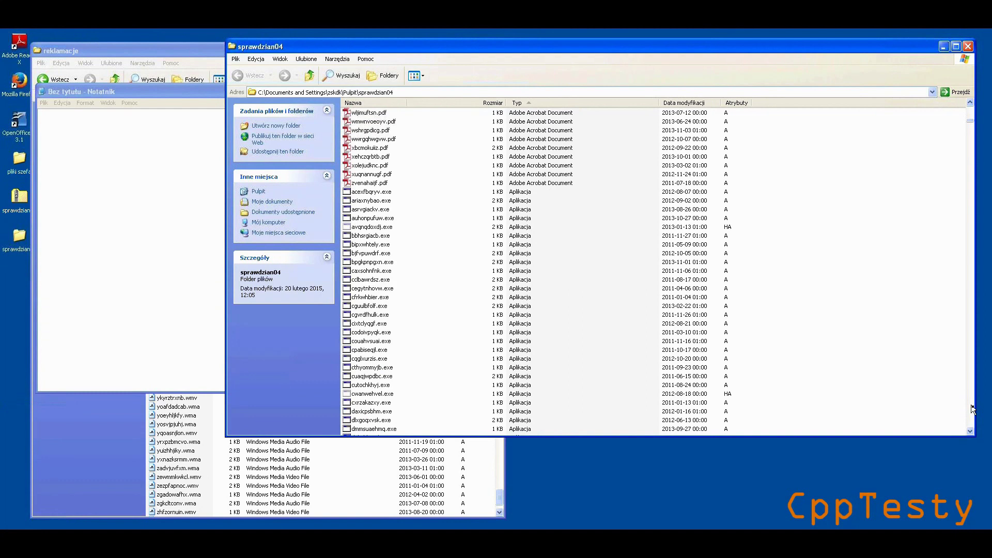
scroll(973, 409, "down", 20)
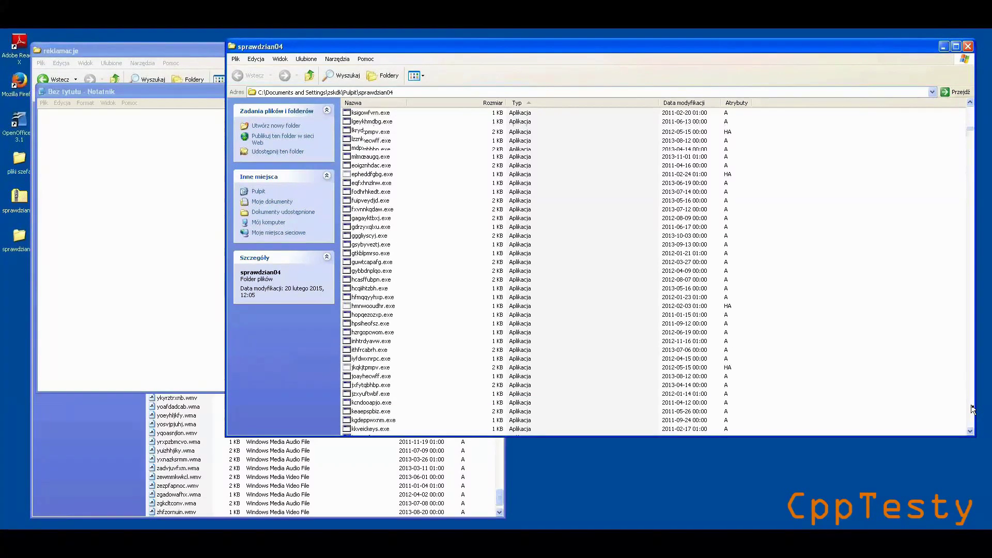
scroll(973, 409, "down", 14)
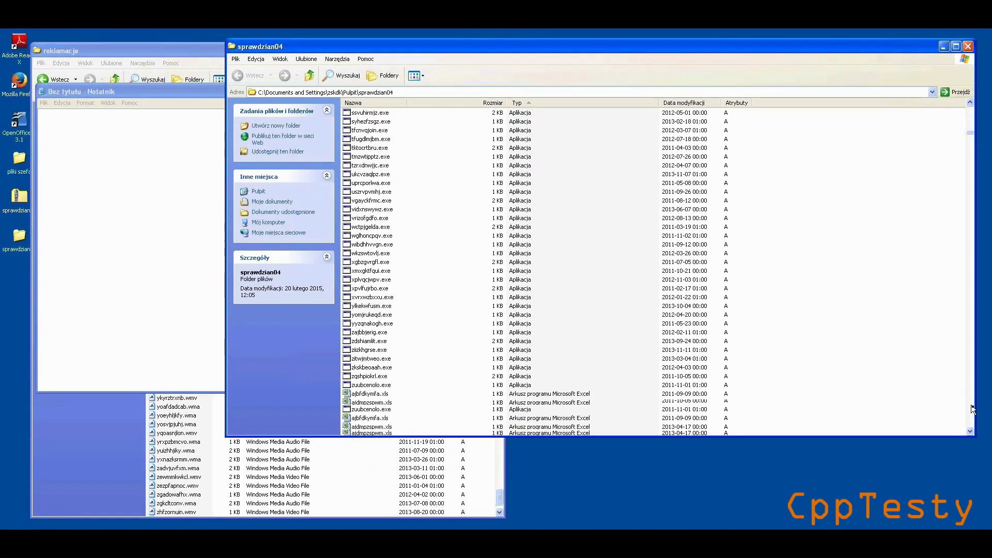
scroll(973, 409, "down", 13)
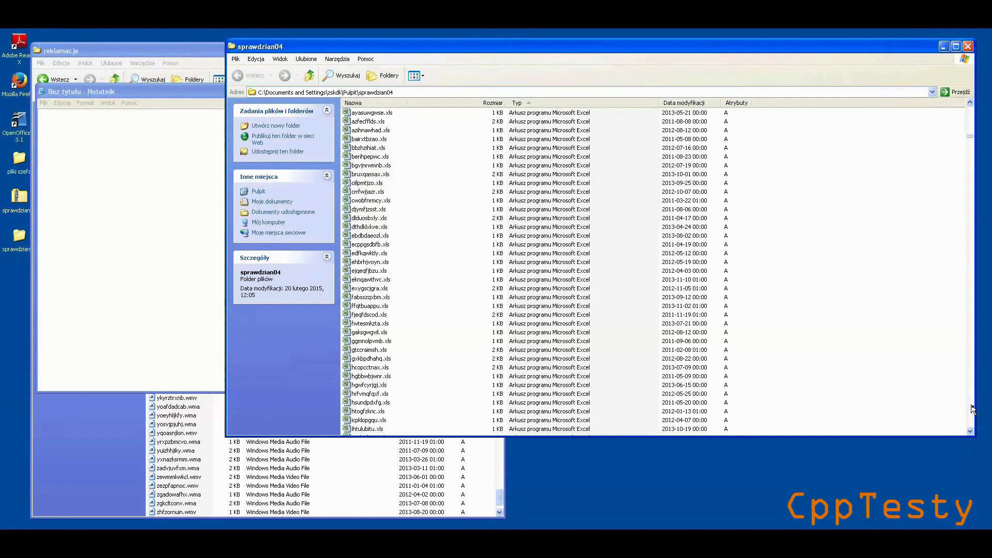
scroll(974, 410, "down", 9)
scroll(971, 409, "down", 3)
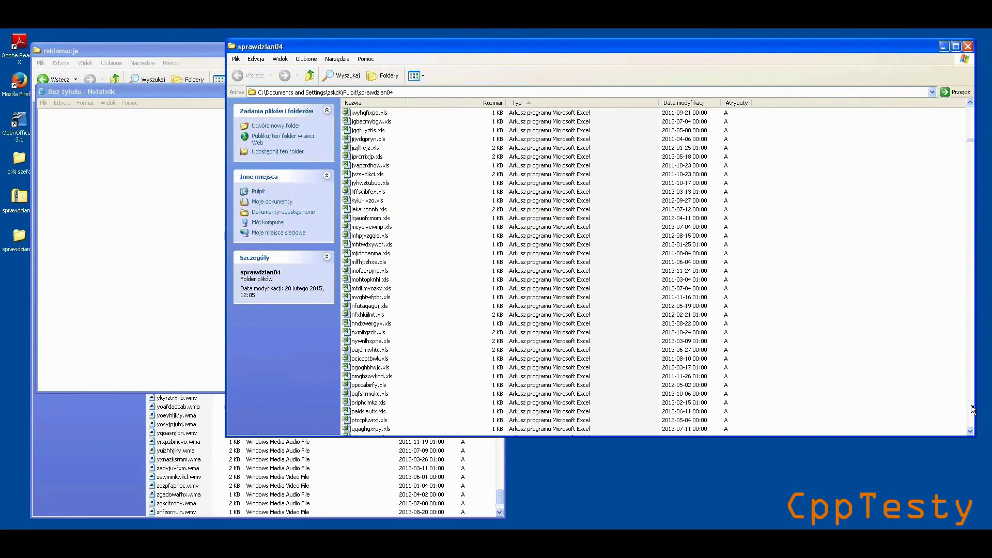
scroll(971, 409, "down", 20)
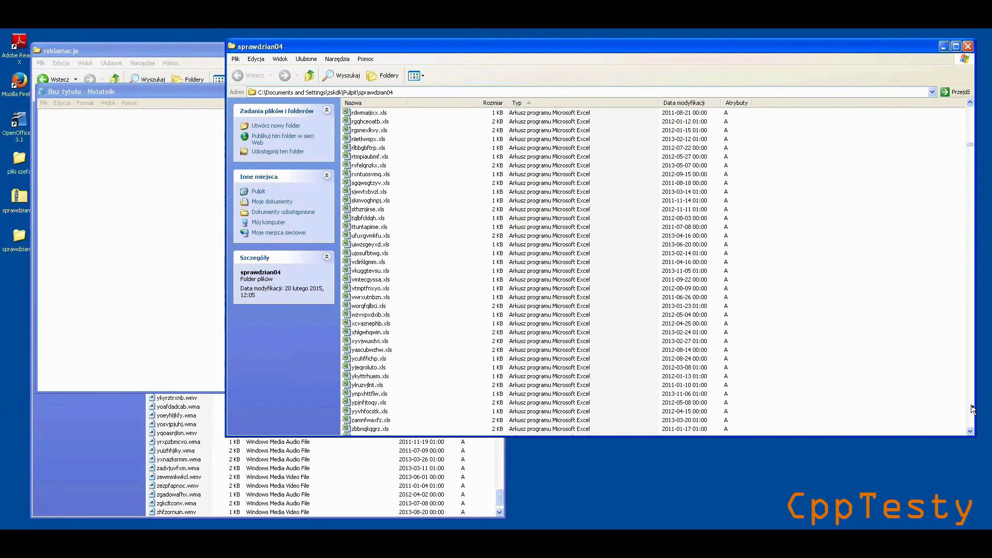
scroll(971, 409, "down", 13)
scroll(972, 409, "down", 12)
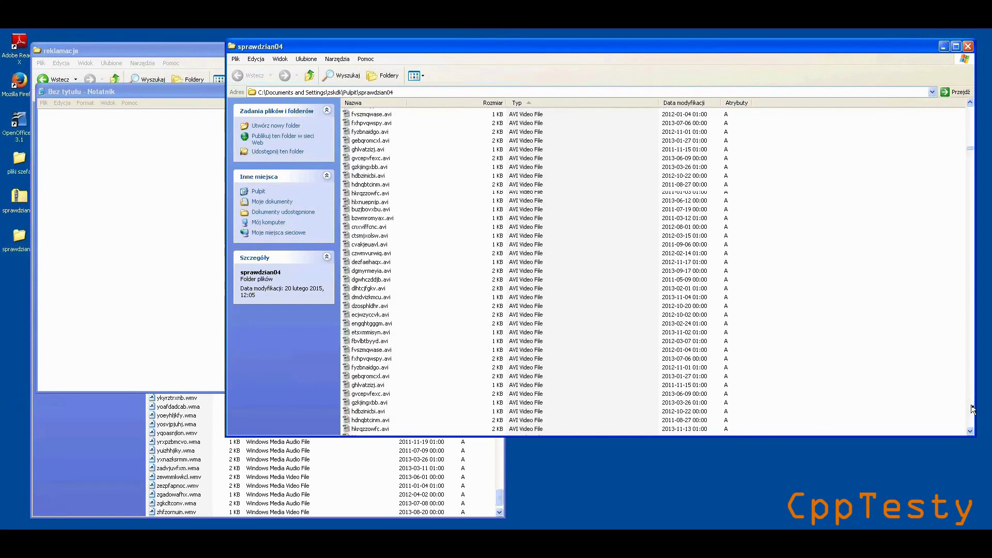
scroll(971, 409, "down", 20)
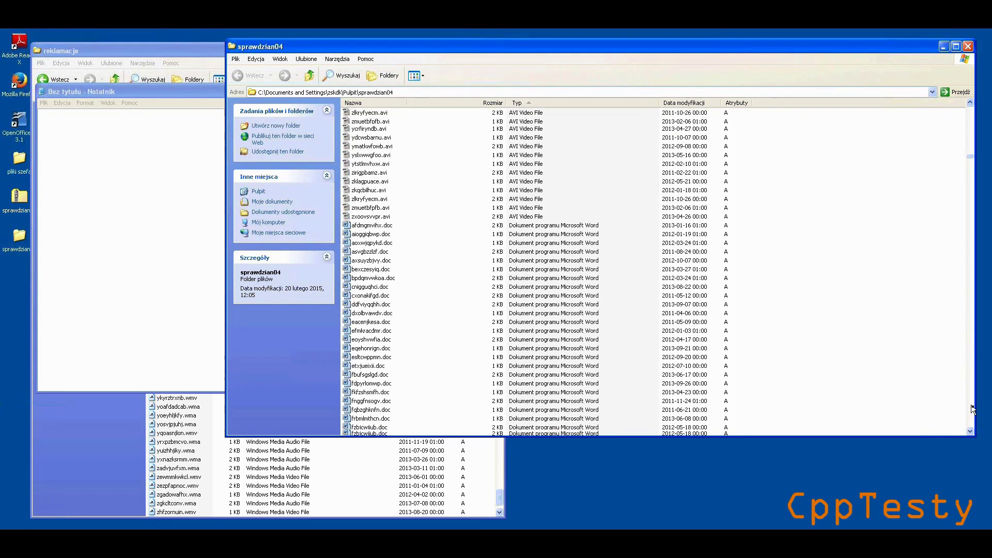
scroll(971, 409, "down", 3)
scroll(971, 409, "down", 20)
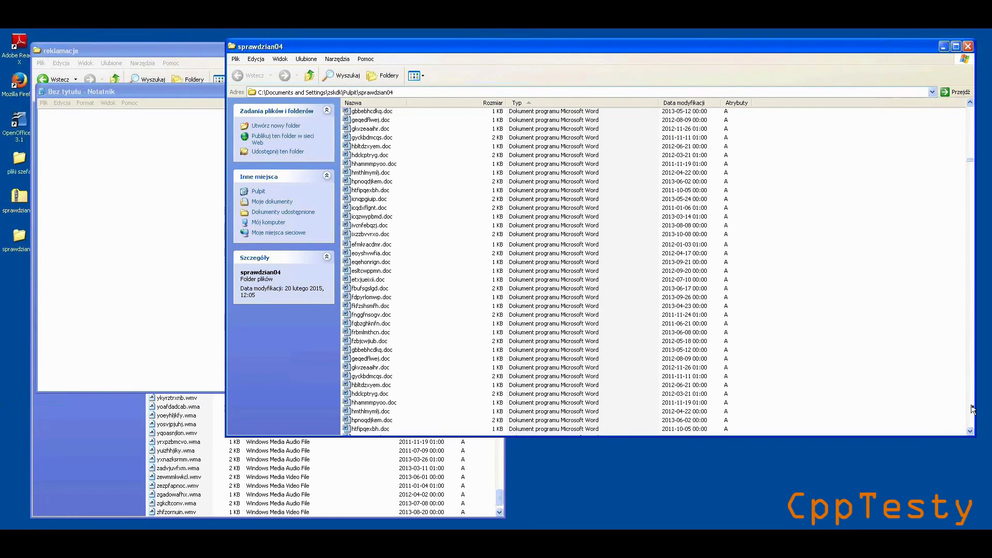
scroll(971, 410, "down", 13)
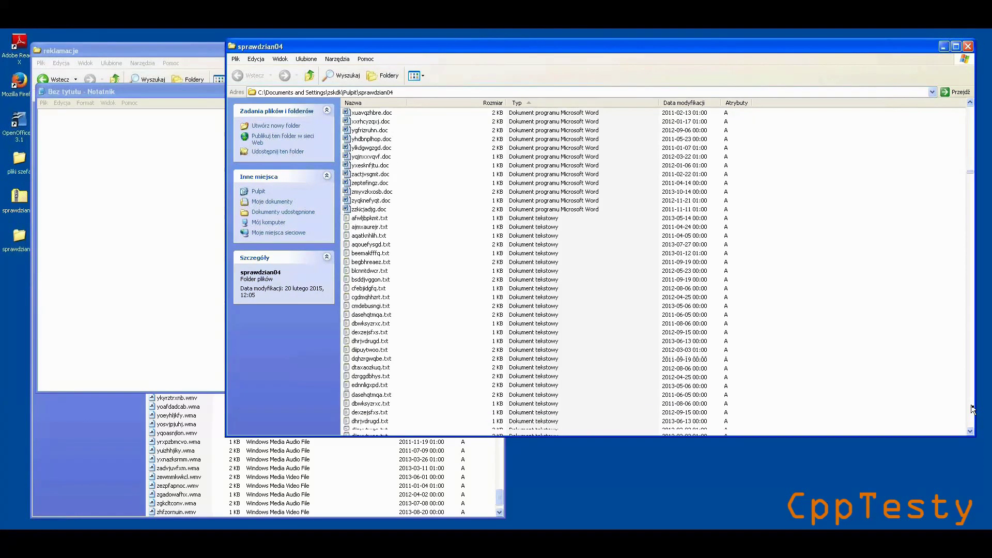
scroll(971, 409, "down", 20)
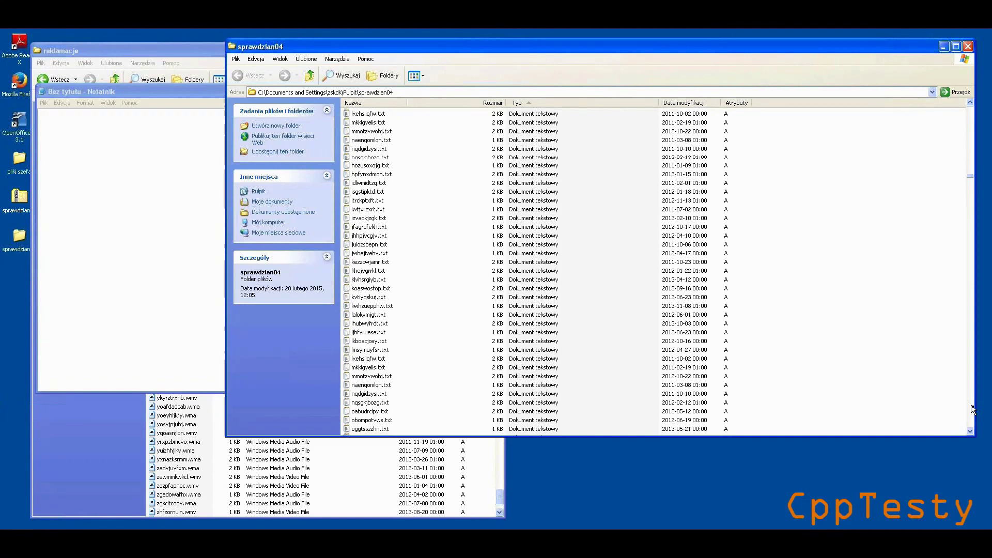
scroll(971, 409, "down", 20)
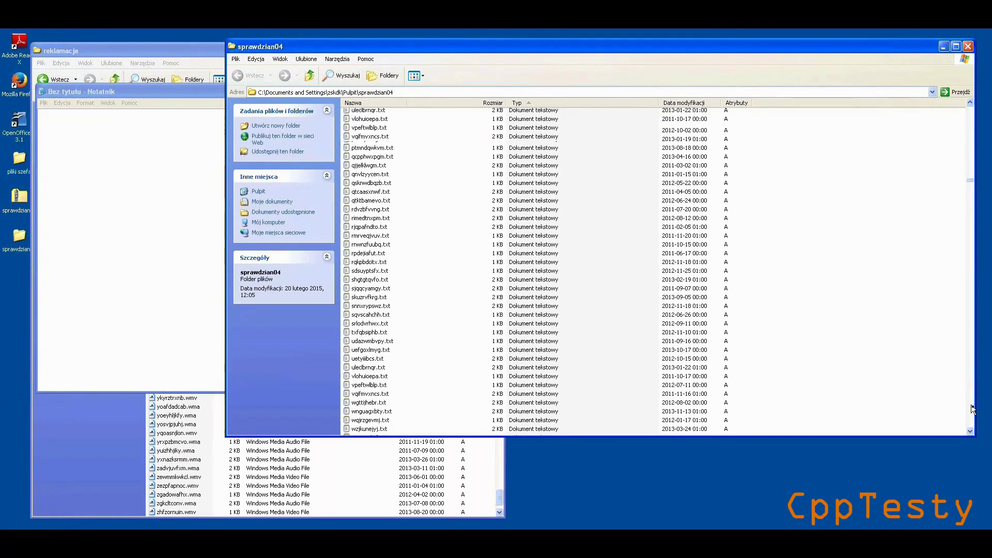
scroll(971, 409, "down", 20)
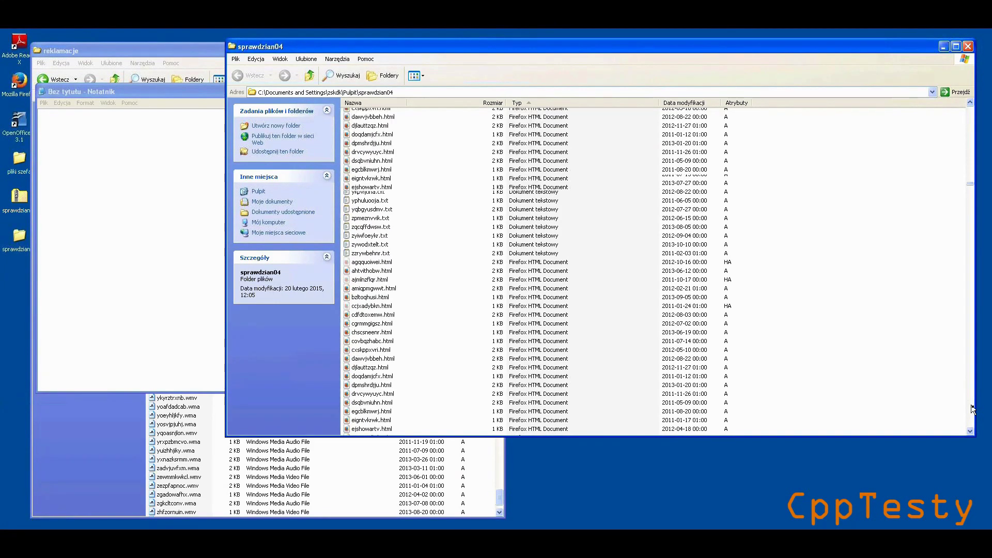
scroll(971, 409, "down", 20)
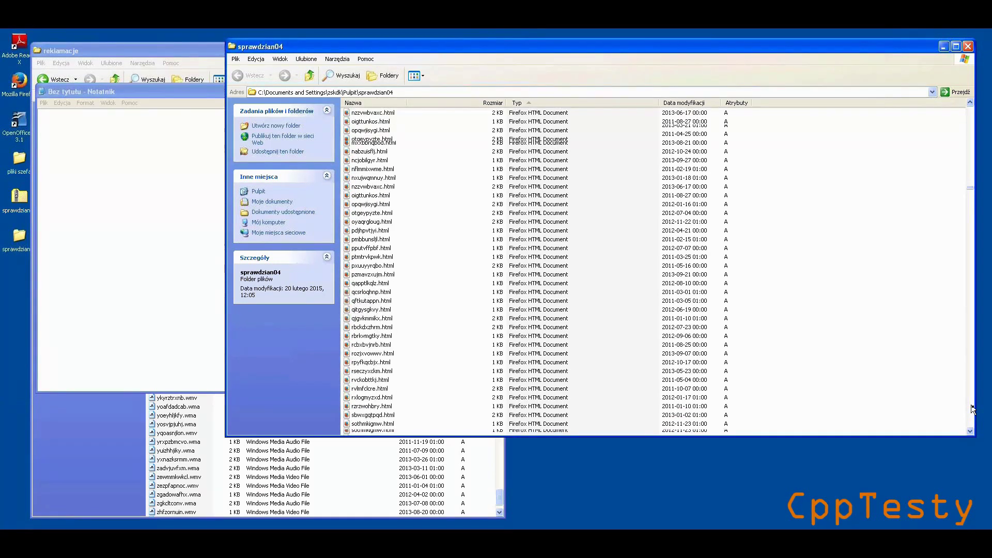
scroll(972, 409, "down", 20)
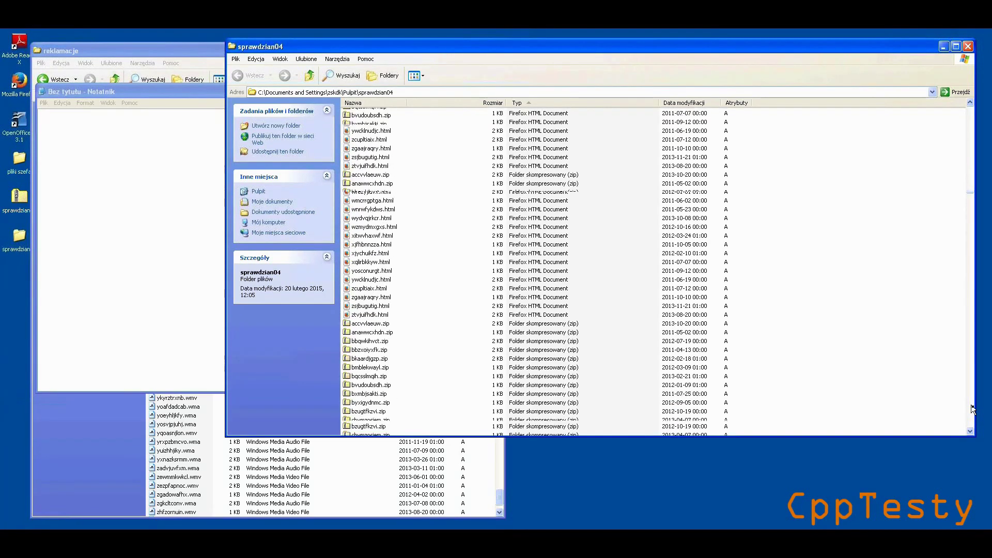
scroll(972, 409, "down", 20)
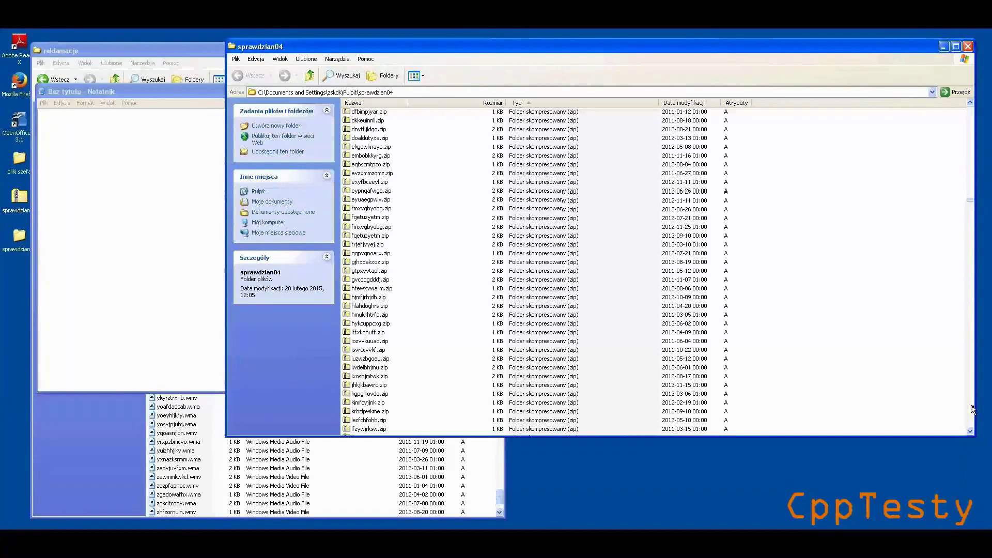
scroll(972, 409, "down", 18)
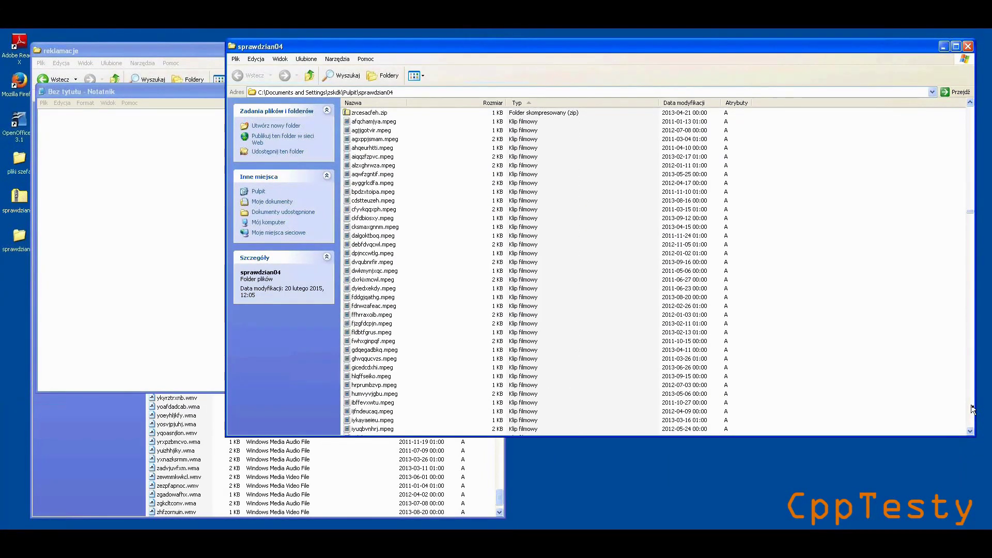
scroll(973, 409, "down", 12)
scroll(972, 409, "down", 15)
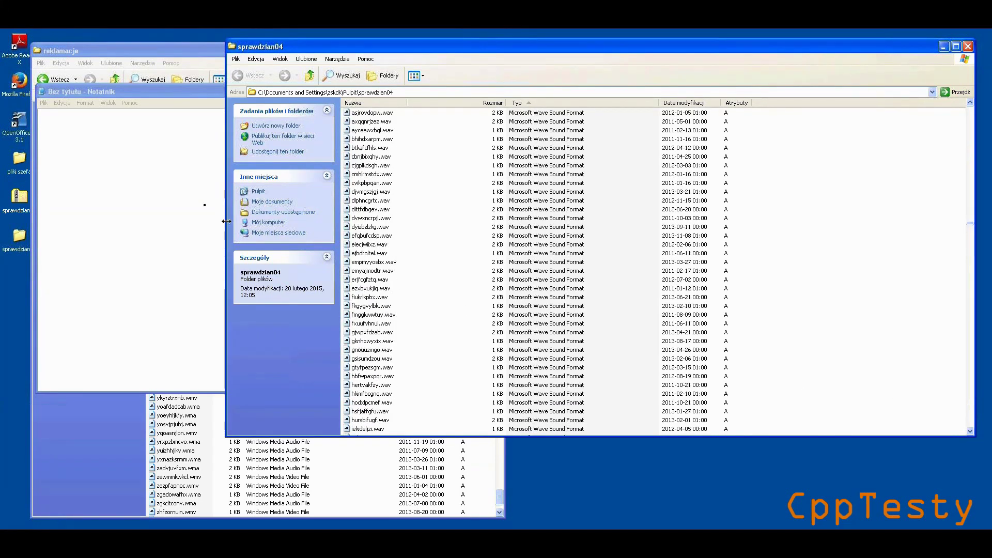
left_click(146, 137)
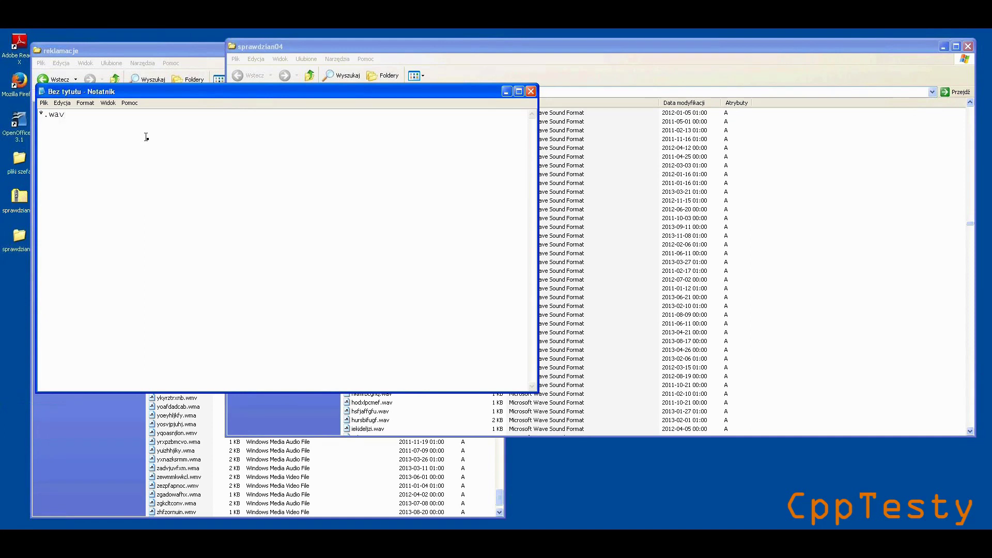
Find the next audio format after the WAV files in sprawdzian04 and add *.mp3 on a second line in Notatnik
left_click(321, 49)
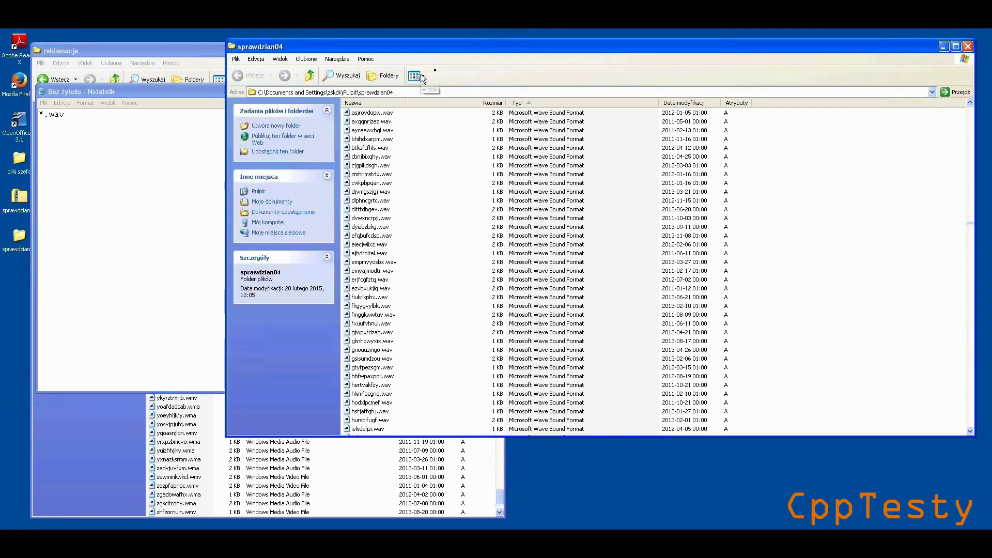
left_click(969, 425)
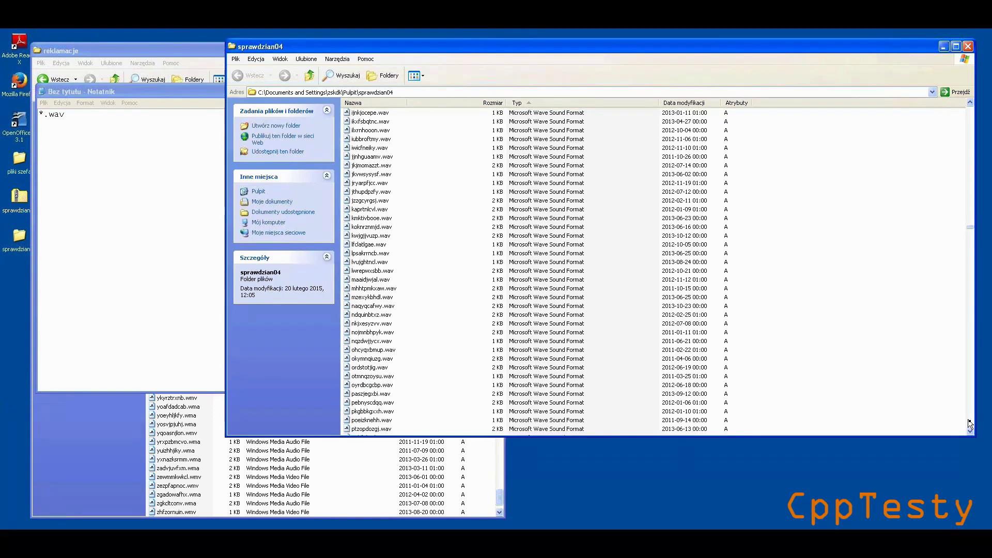
left_click(969, 425)
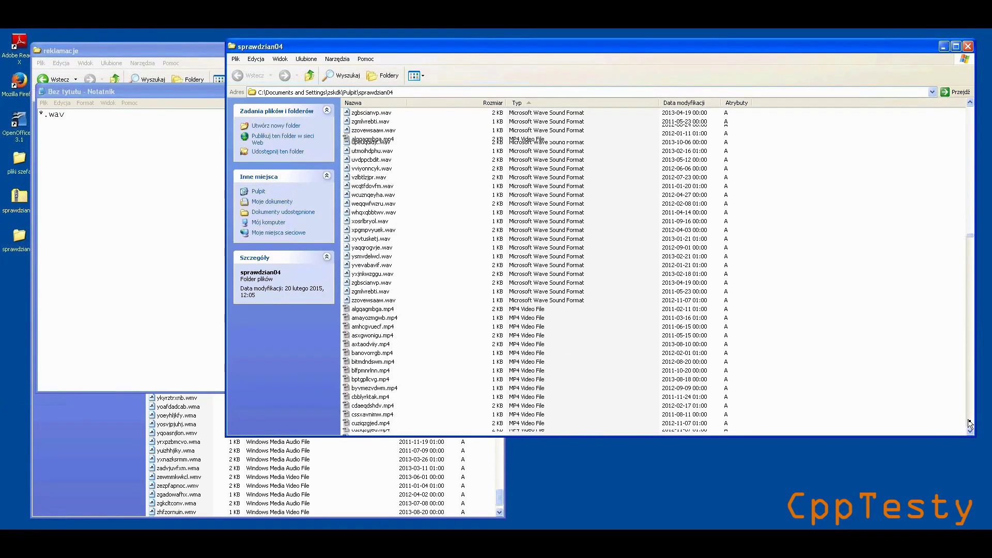
left_click(969, 425)
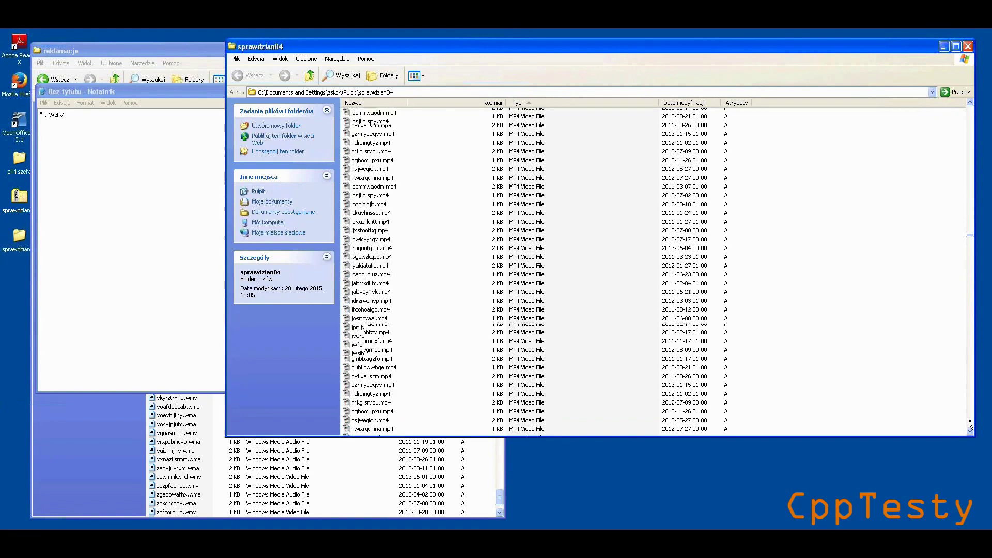
left_click(970, 425)
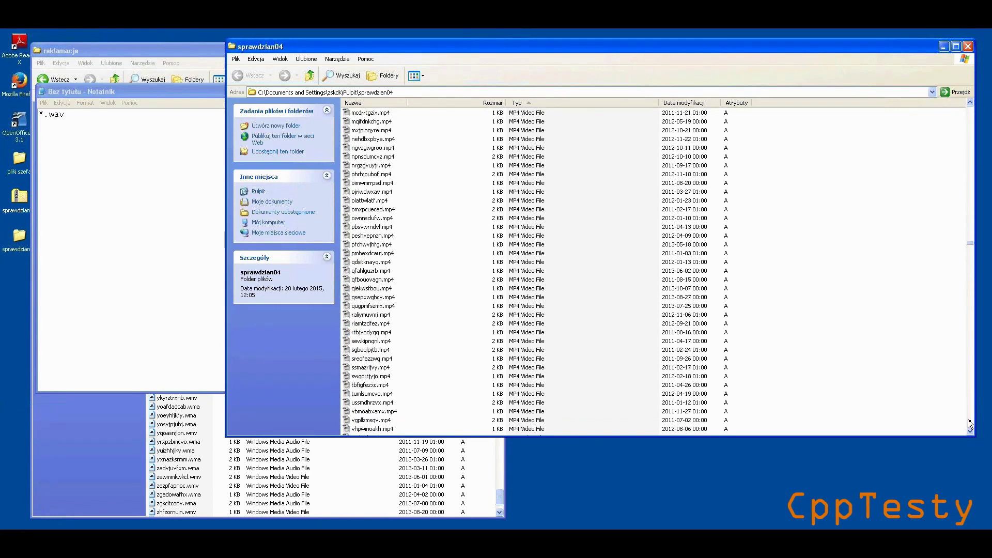
left_click(969, 425)
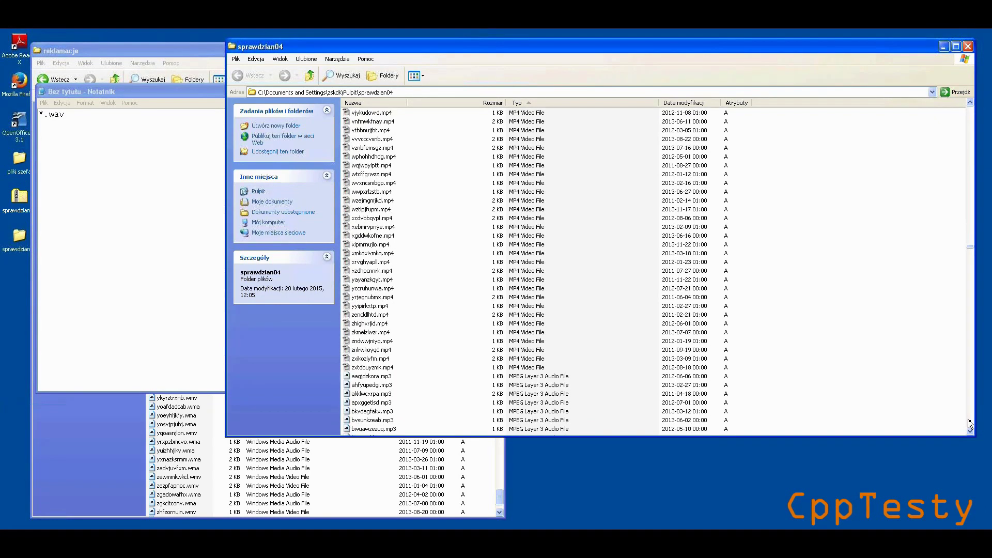
left_click(969, 424)
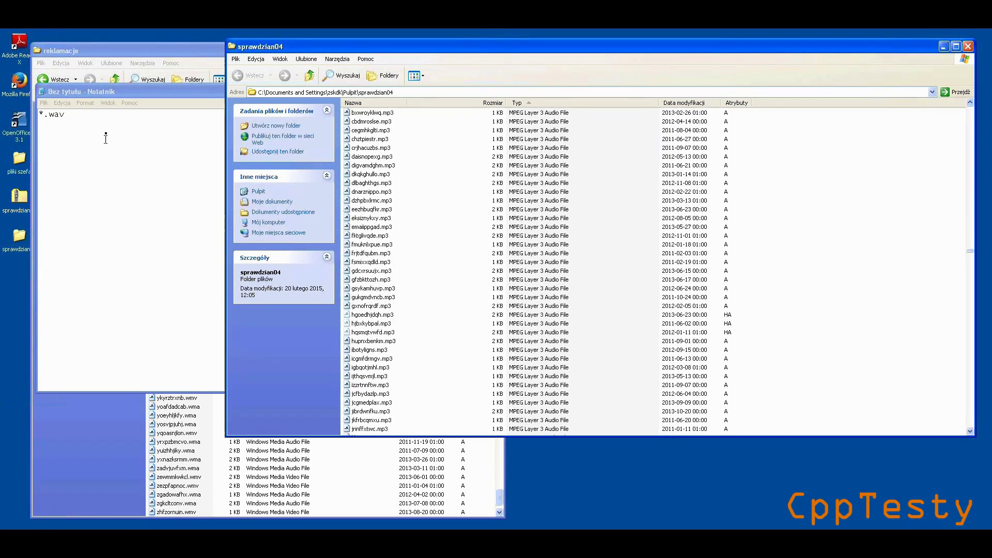
left_click(104, 119)
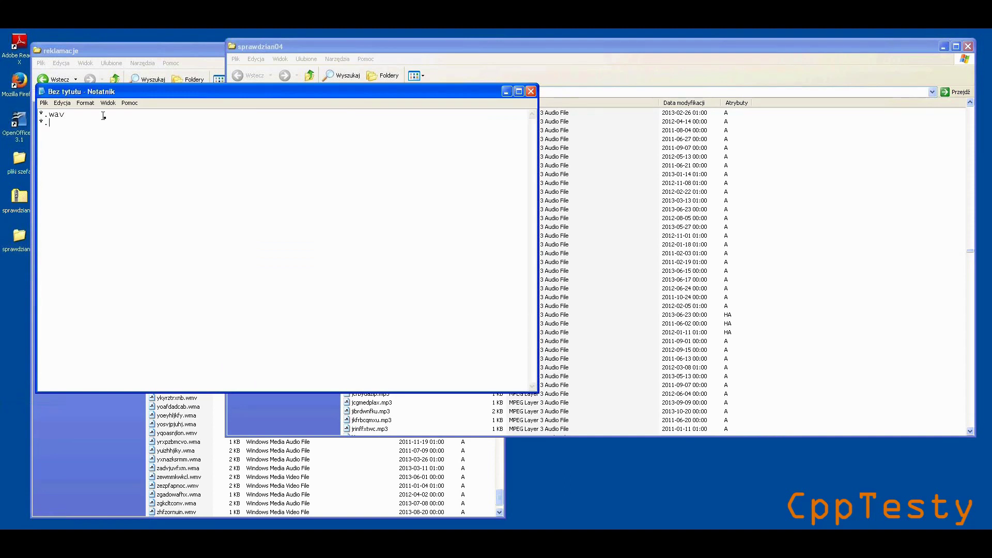
key("Return")
type("*.mp3")
Find the next audio format after the MP3 files in sprawdzian04 and add *.wma on a third line in Notatnik
left_click(412, 44)
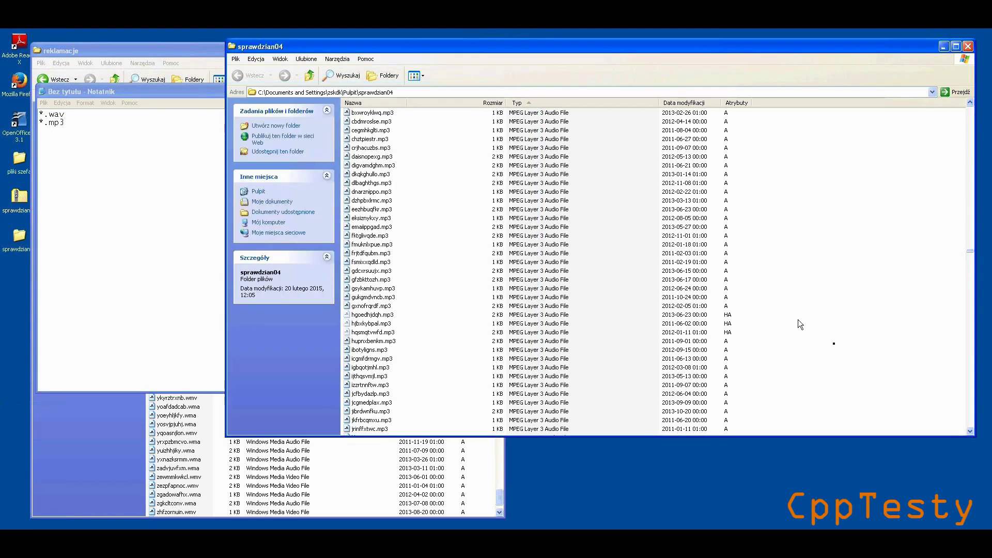
left_click(970, 419)
left_click(970, 420)
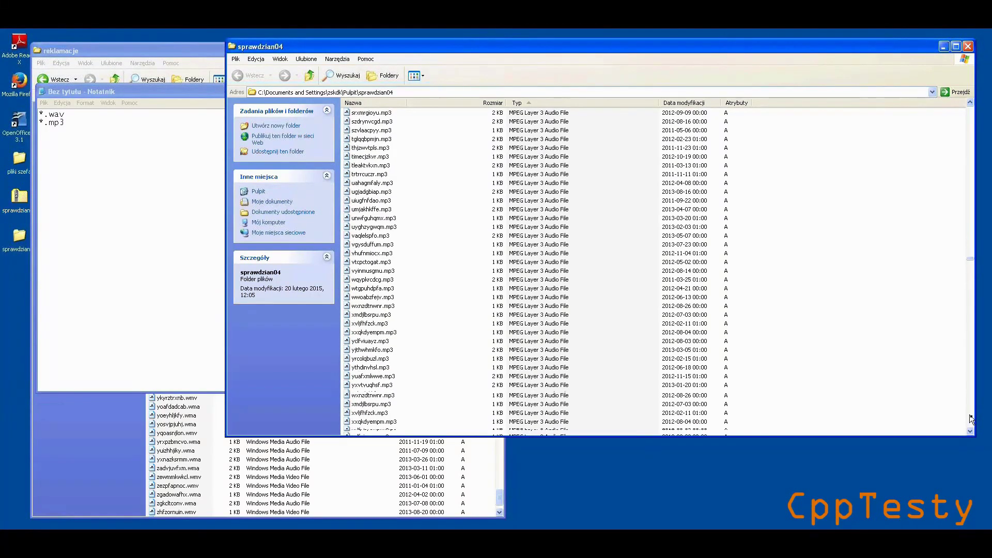
left_click(971, 420)
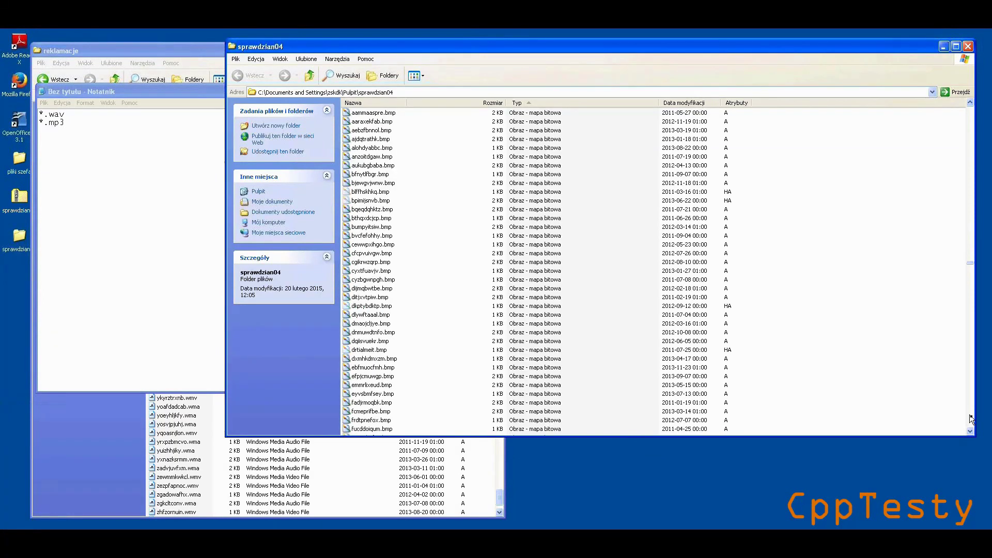
left_click(971, 419)
left_click(970, 419)
left_click(970, 419)
left_click(970, 420)
left_click(970, 419)
left_click(970, 420)
left_click(970, 420)
left_click(970, 419)
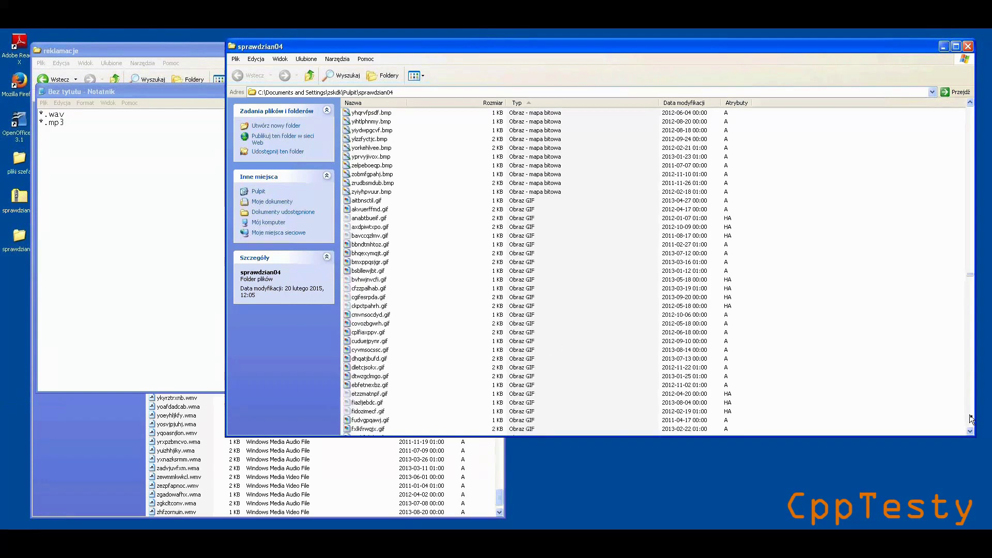
left_click(970, 419)
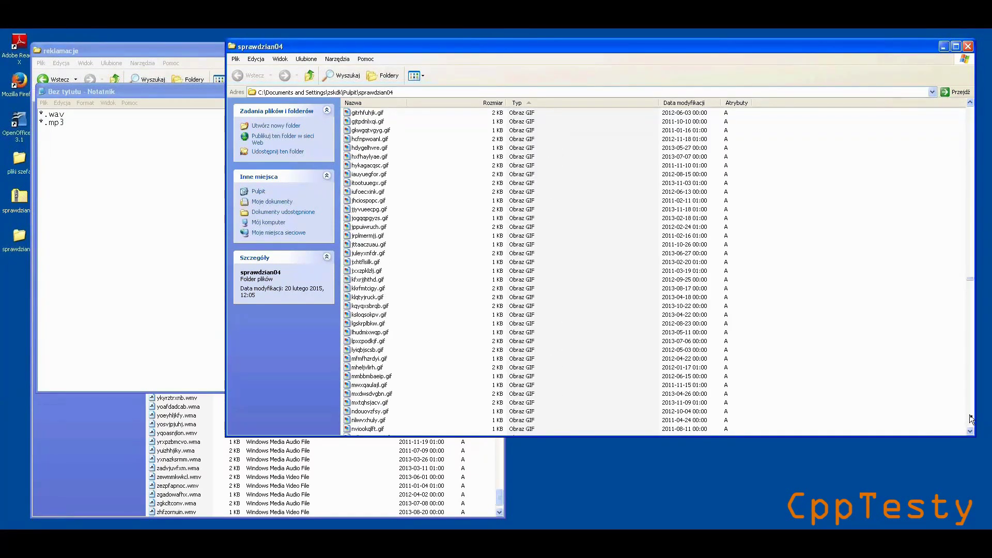
left_click(970, 419)
left_click(970, 420)
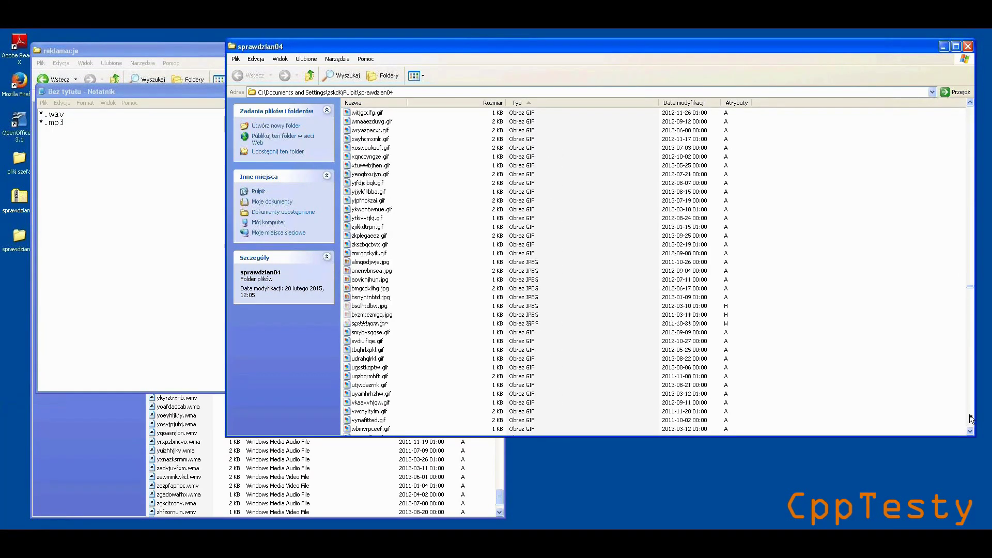
left_click(970, 419)
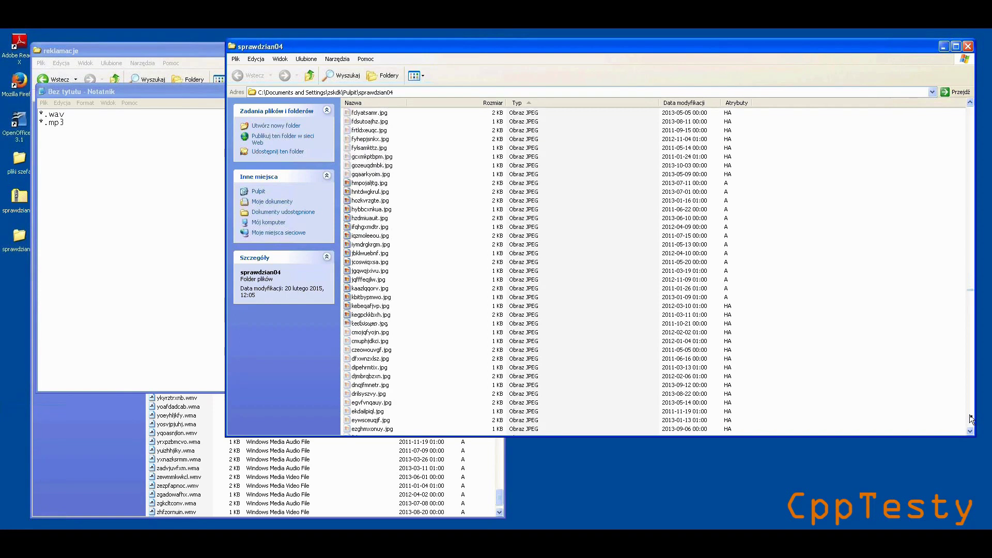
left_click(970, 419)
left_click(971, 419)
left_click(970, 420)
left_click(970, 420)
left_click(971, 420)
left_click(970, 420)
left_click(970, 419)
left_click(970, 419)
left_click(970, 420)
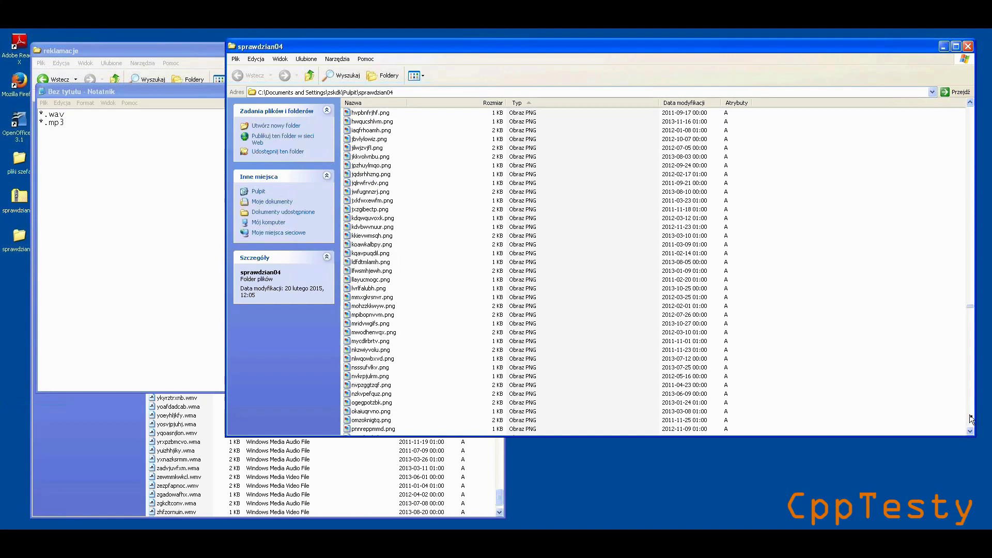
left_click(970, 419)
left_click(971, 420)
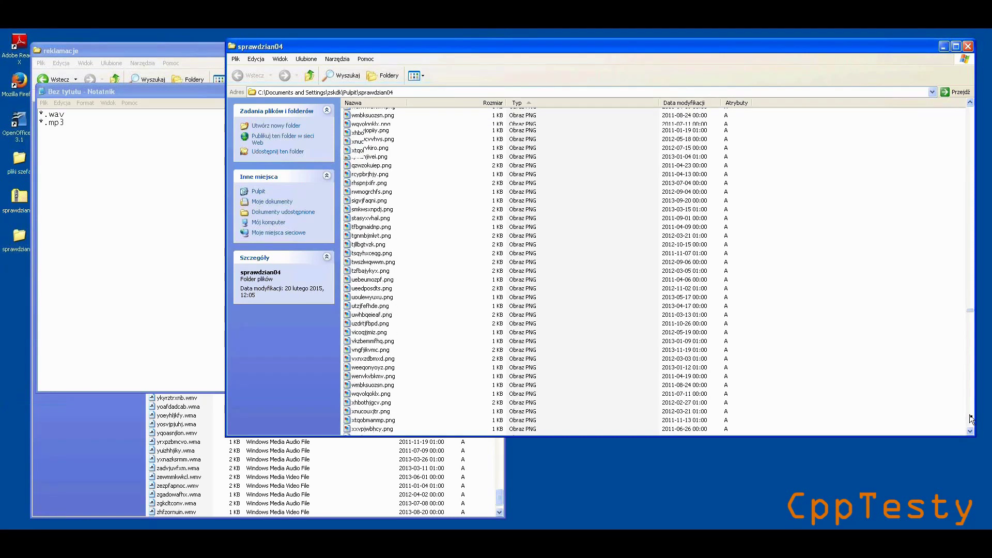
left_click(970, 420)
left_click(970, 419)
left_click(970, 419)
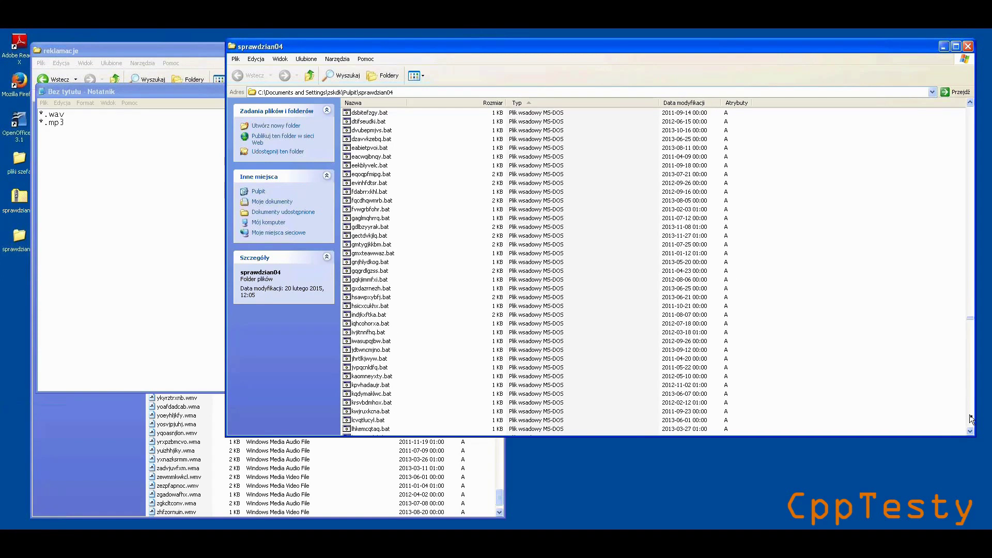
left_click(971, 420)
left_click(971, 420)
left_click(971, 419)
left_click(970, 420)
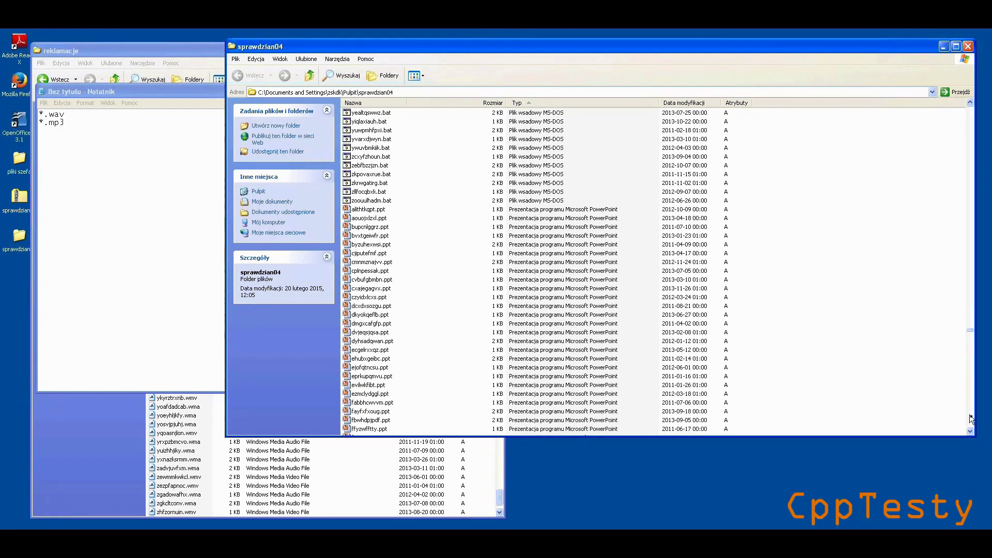
left_click(970, 420)
left_click(970, 420)
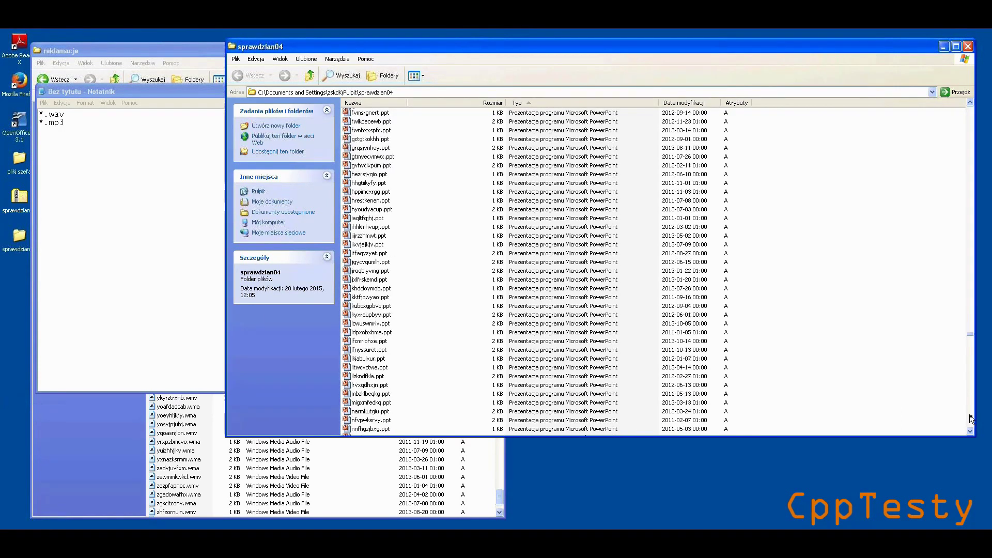
left_click(970, 420)
left_click(970, 419)
left_click(970, 420)
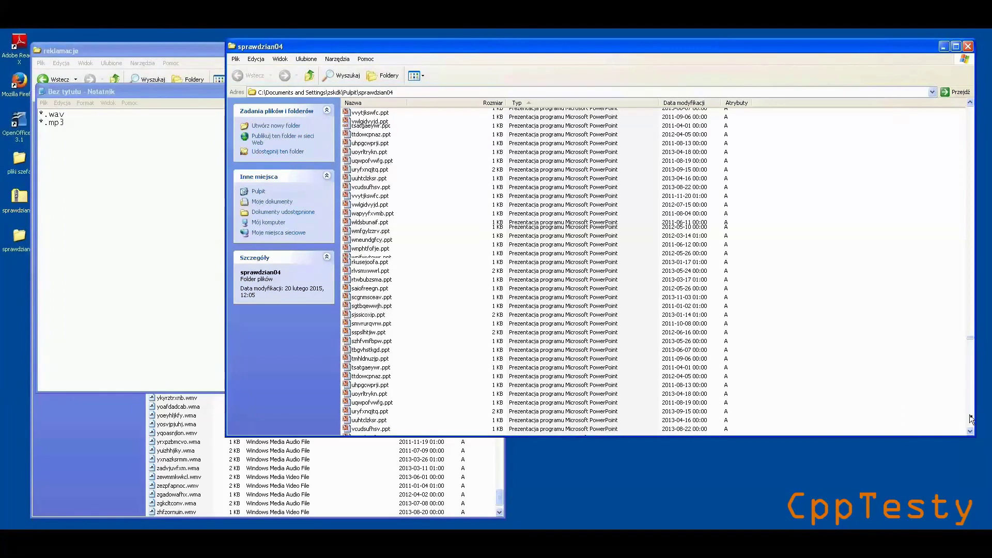
left_click(970, 419)
left_click(970, 420)
left_click(970, 420)
left_click(970, 419)
left_click(970, 419)
left_click(970, 420)
left_click(970, 419)
left_click(970, 420)
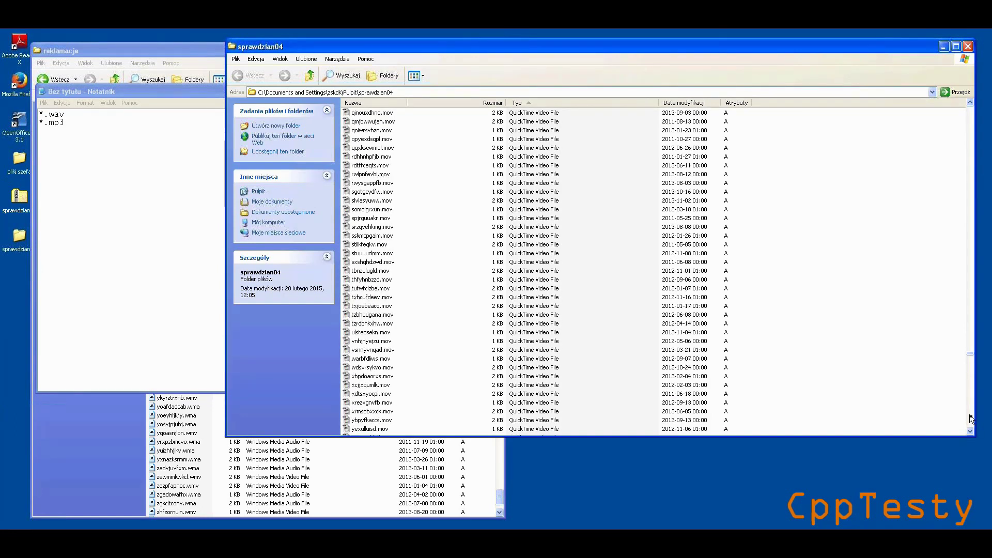
left_click(970, 419)
left_click(970, 419)
left_click(970, 419)
left_click(970, 419)
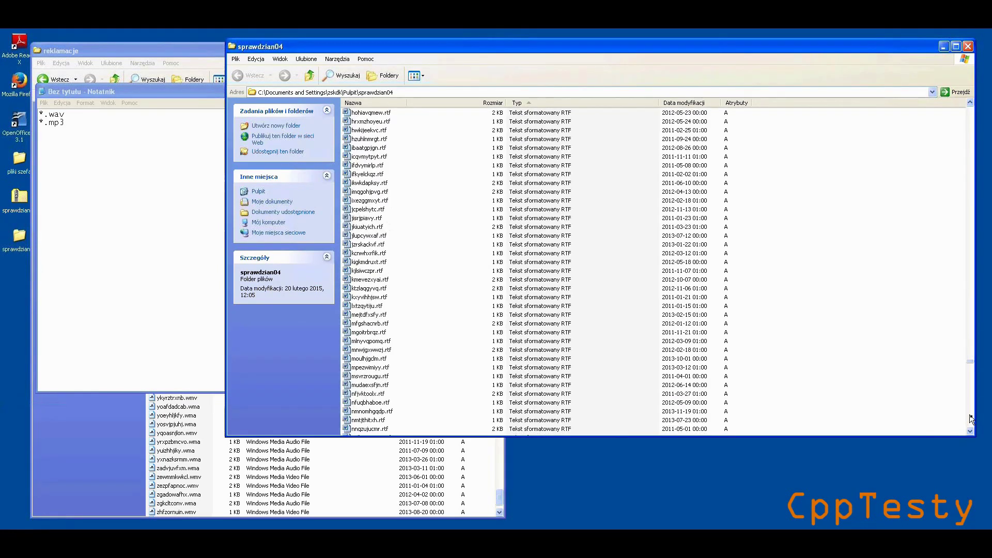
left_click(970, 420)
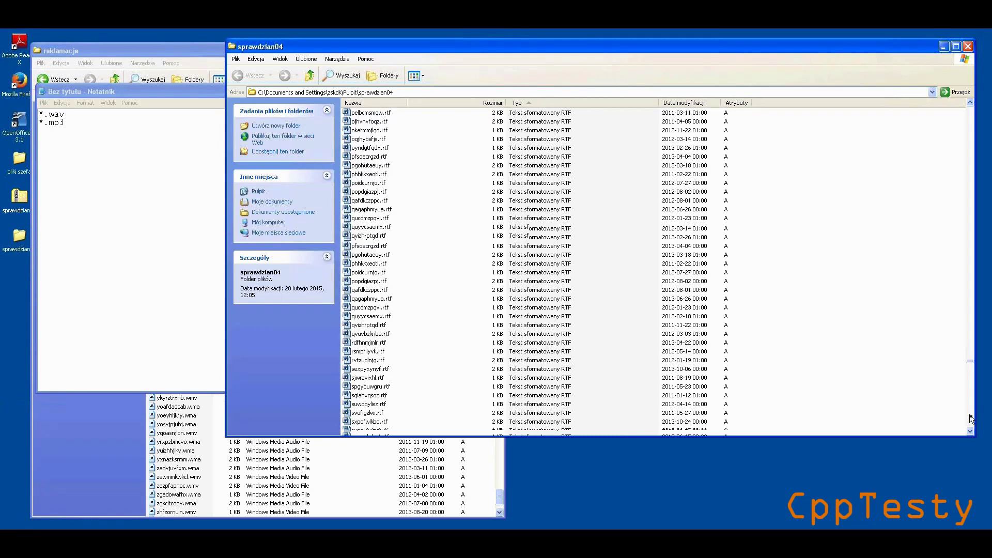
left_click(970, 420)
left_click(971, 420)
left_click(971, 420)
left_click(970, 420)
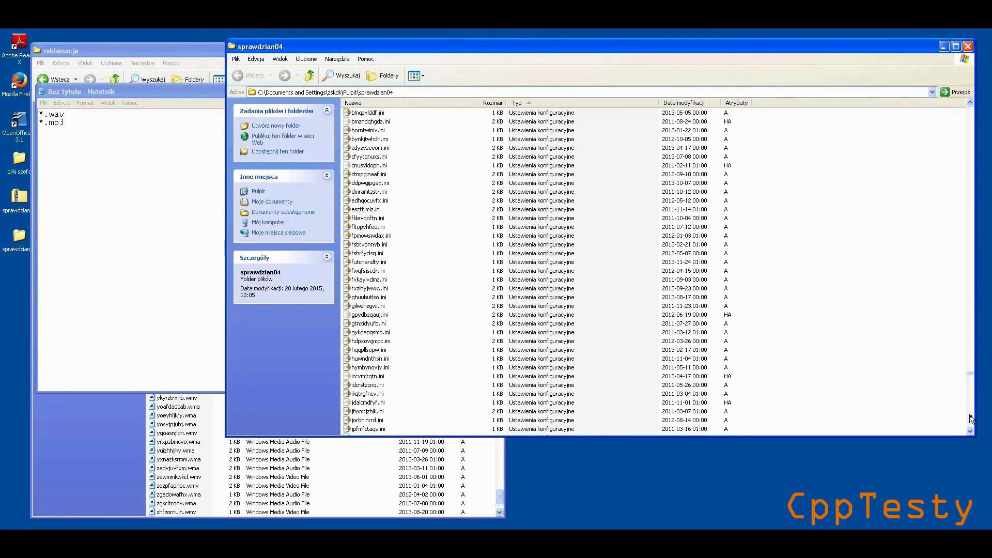
left_click(970, 419)
left_click(970, 420)
left_click(970, 419)
left_click(971, 420)
left_click(970, 419)
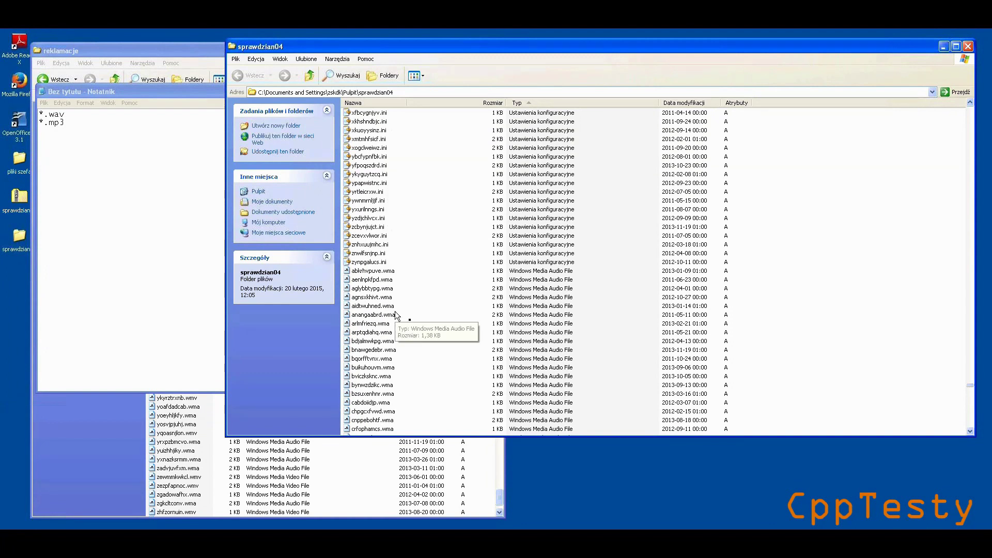
left_click(91, 138)
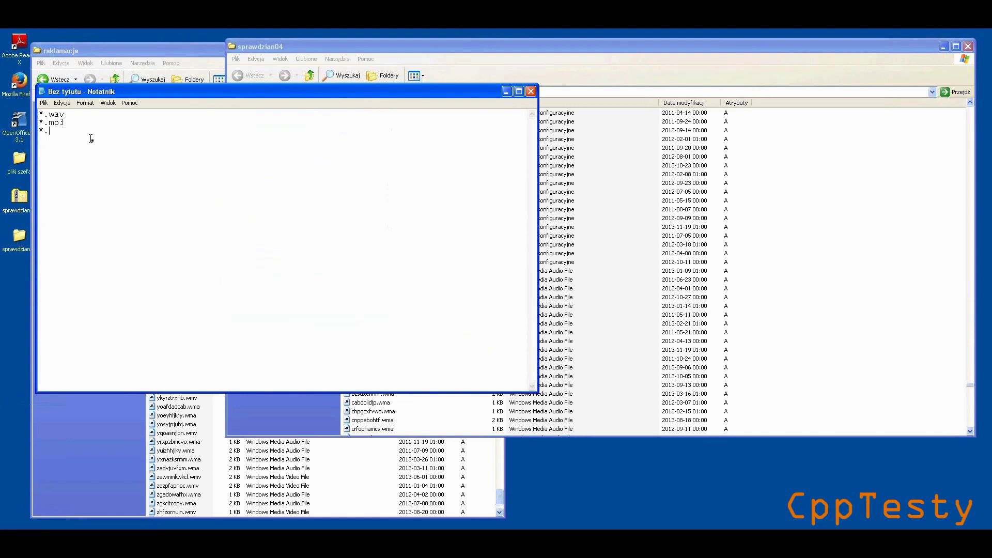
type("*.wma")
Check the remaining files after the WMA group in sprawdzian04 for further audio formats and return to Notatnik
left_click(811, 269)
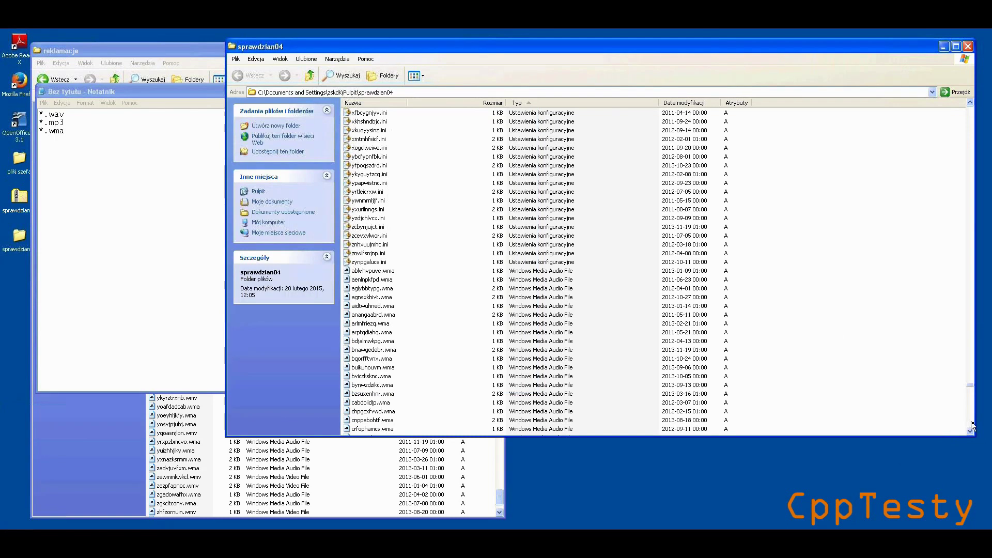
scroll(970, 422, "down", 4)
scroll(971, 426, "down", 15)
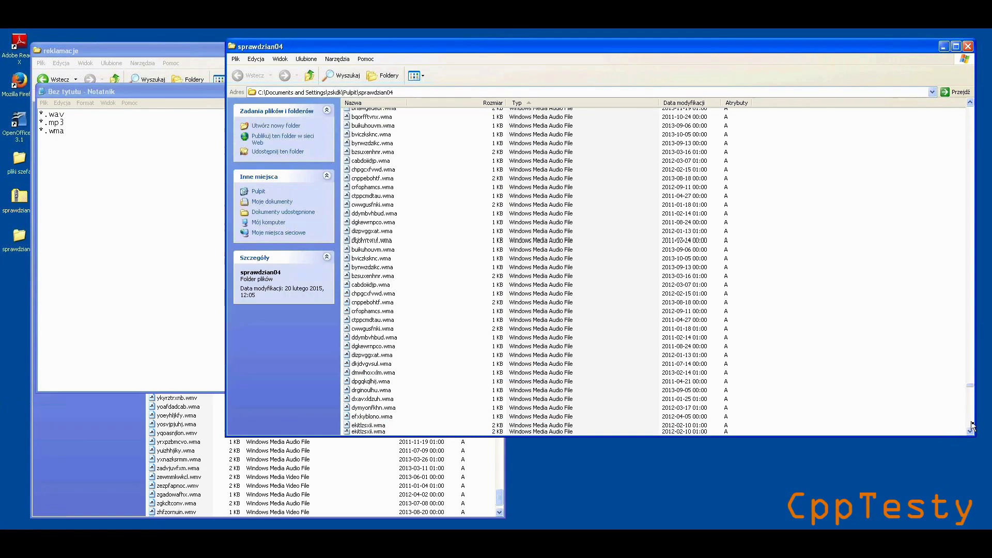
scroll(971, 426, "down", 15)
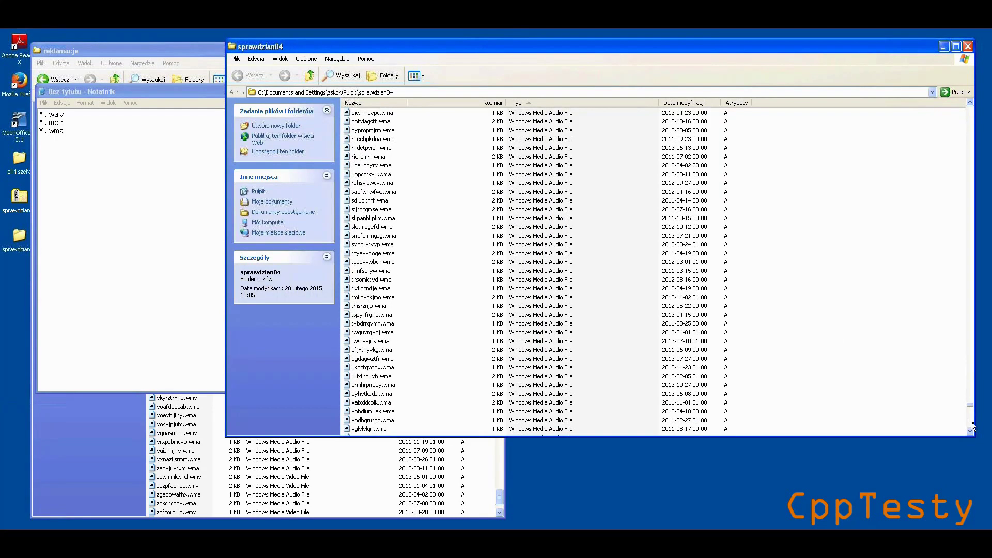
scroll(971, 427, "down", 15)
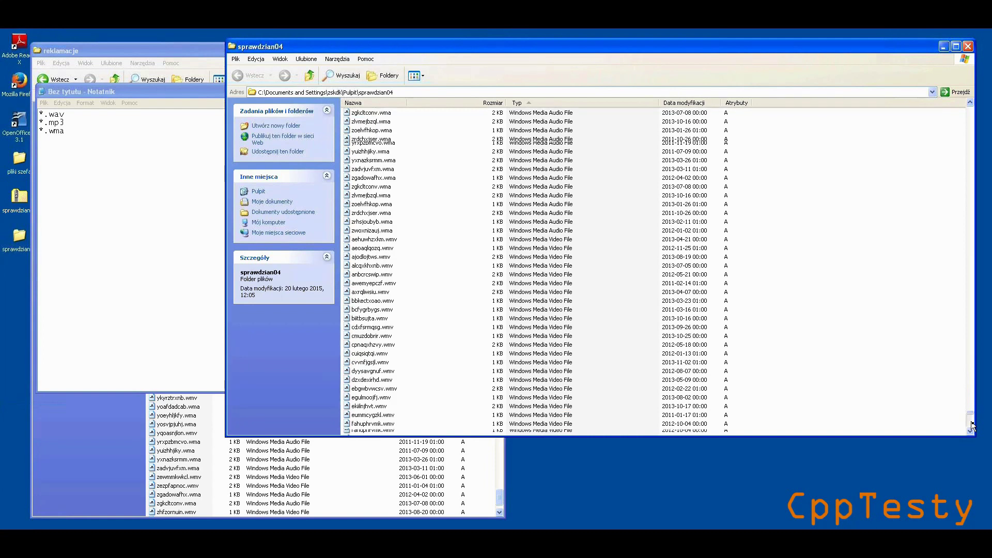
scroll(971, 426, "down", 15)
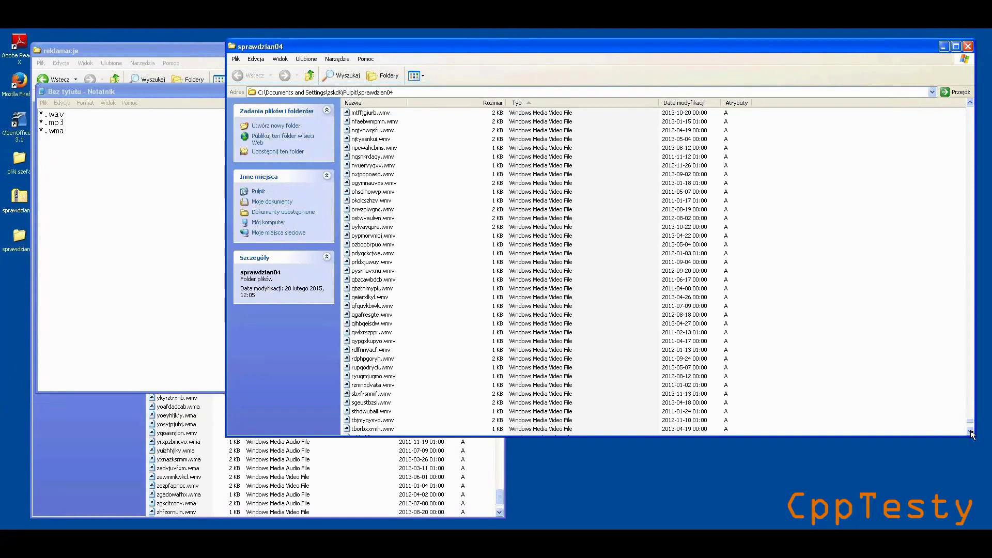
left_click(105, 153)
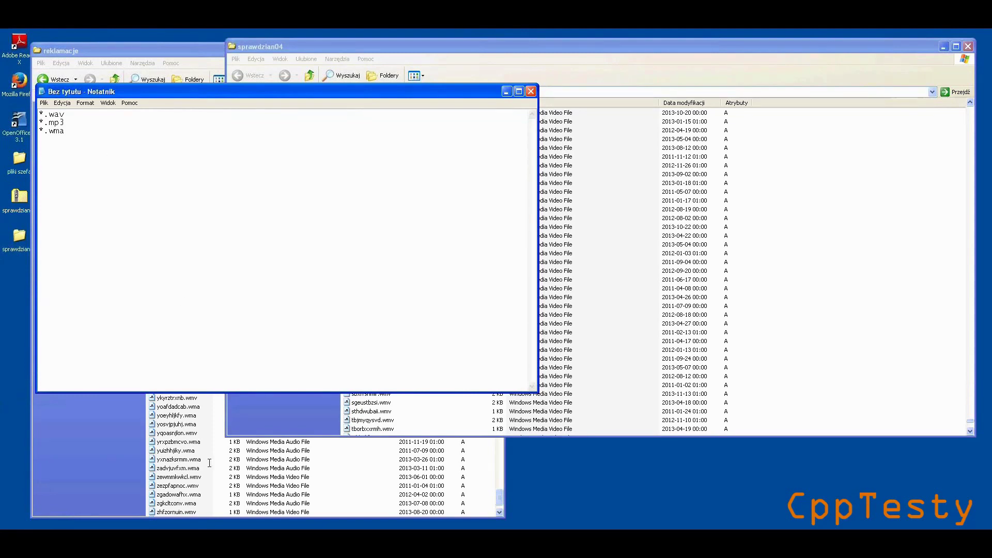
After rereading the quiz task in the browser, extend the first line in Notatnik to "*.wav *.wma" and copy it
left_click(188, 523)
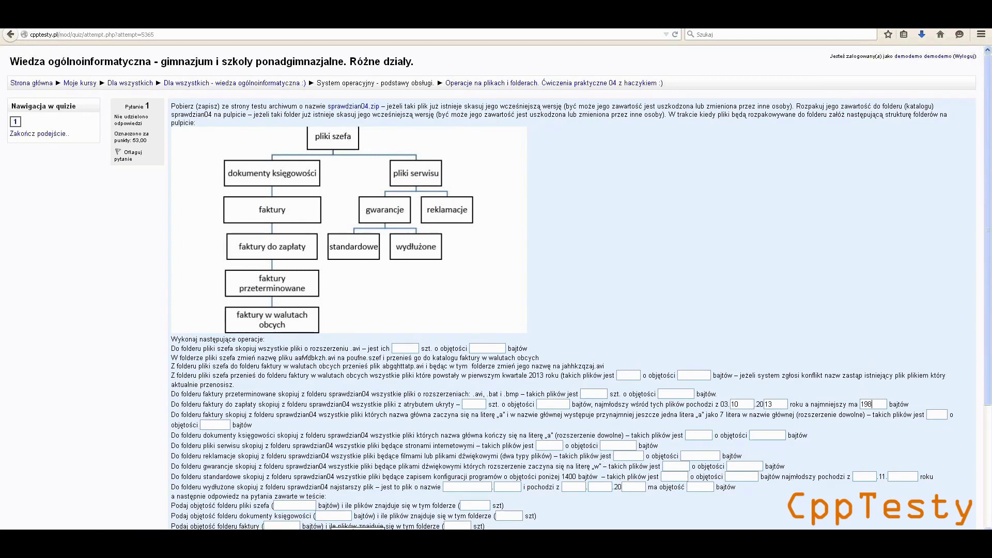
key("alt+Tab")
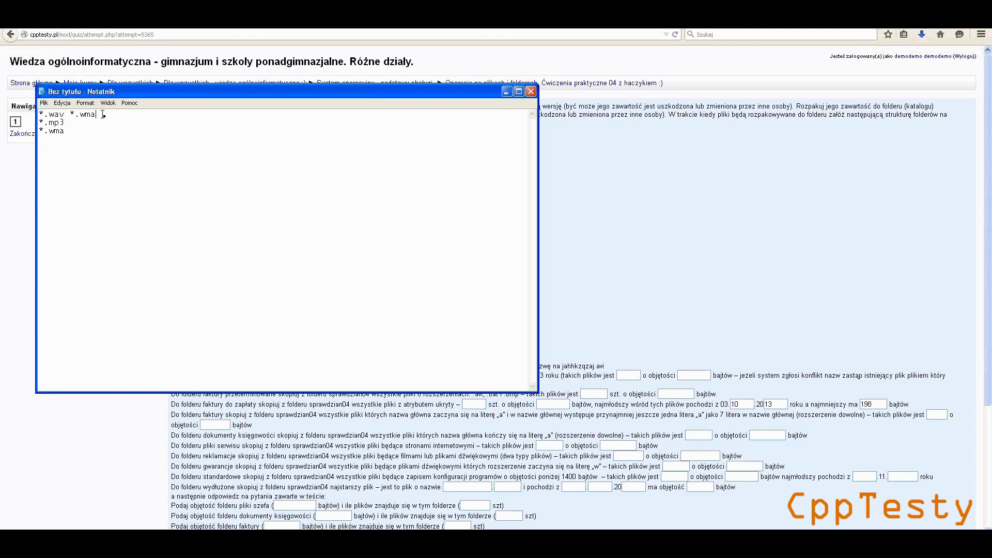
left_click_drag(103, 114, 39, 113)
key("ctrl+c")
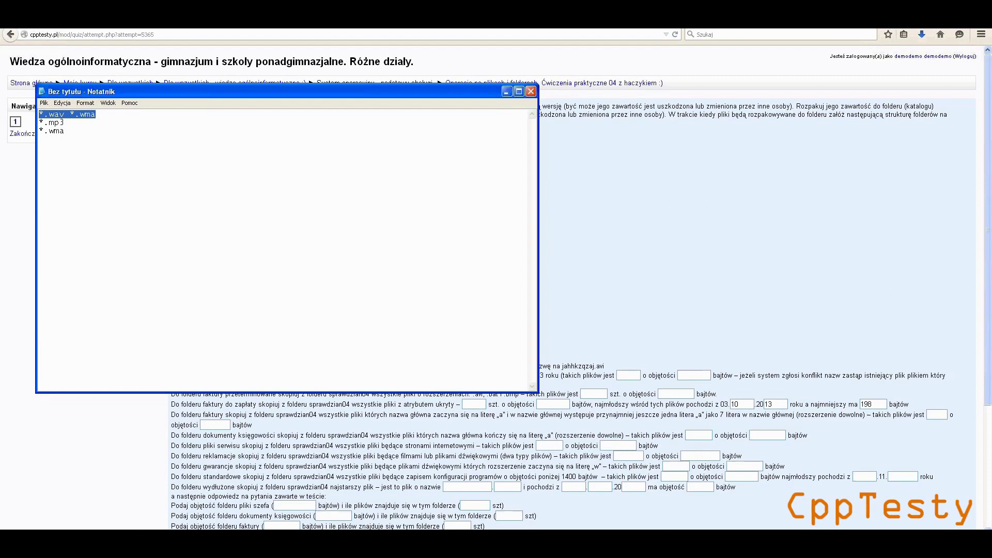
Open a Windows search for files and folders and paste *.wav *.wma as the file name
key("super")
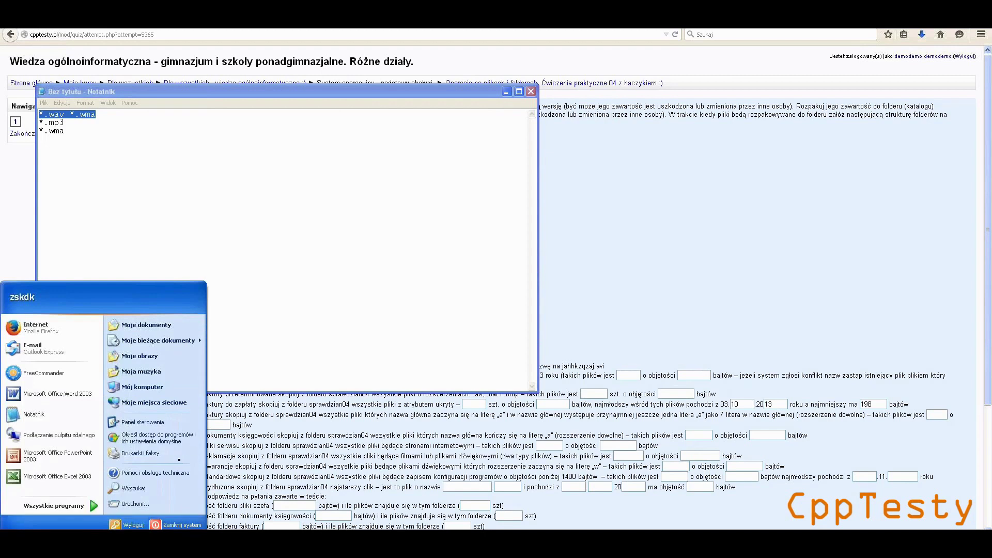
left_click(169, 488)
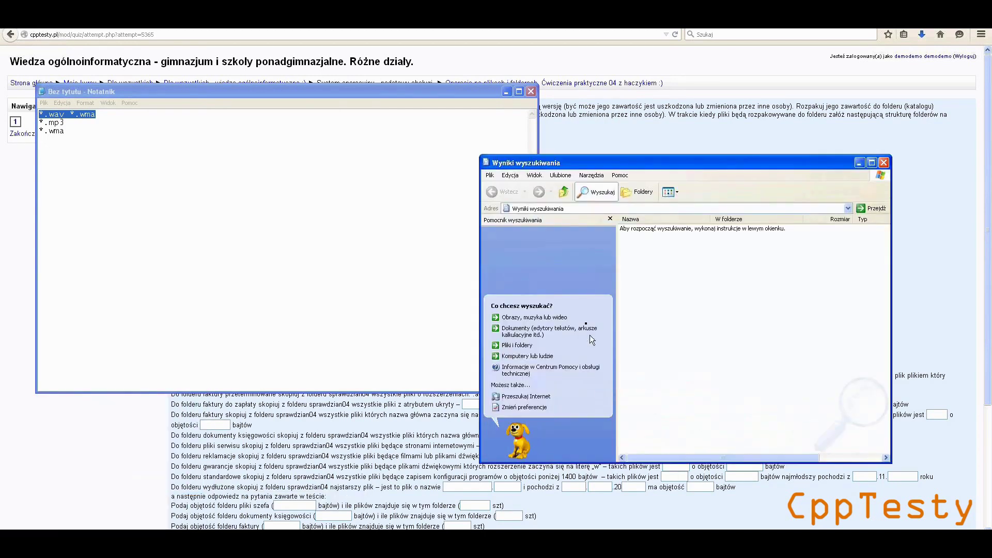
left_click(517, 345)
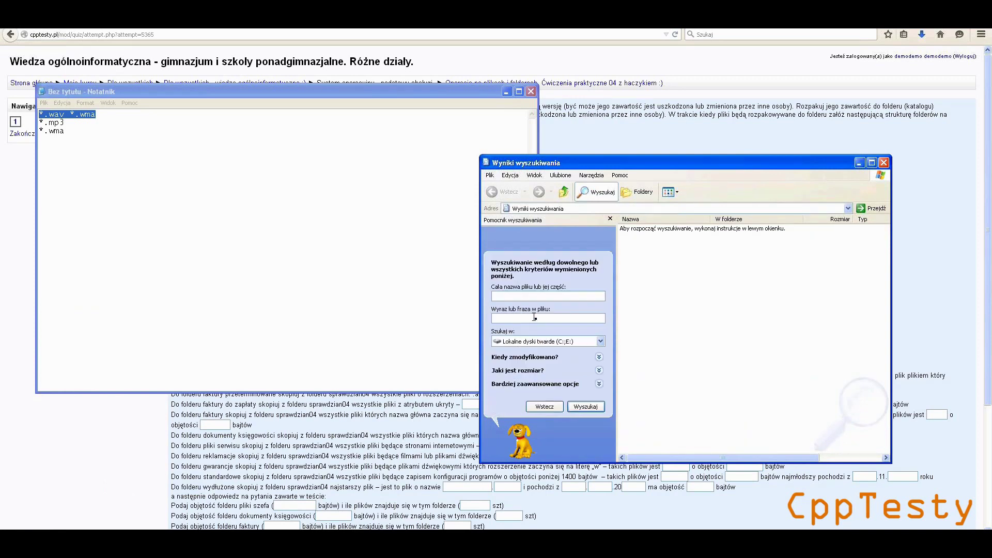
key("ctrl+v")
Set the search location to the sprawdzian04 folder on the desktop
left_click(601, 342)
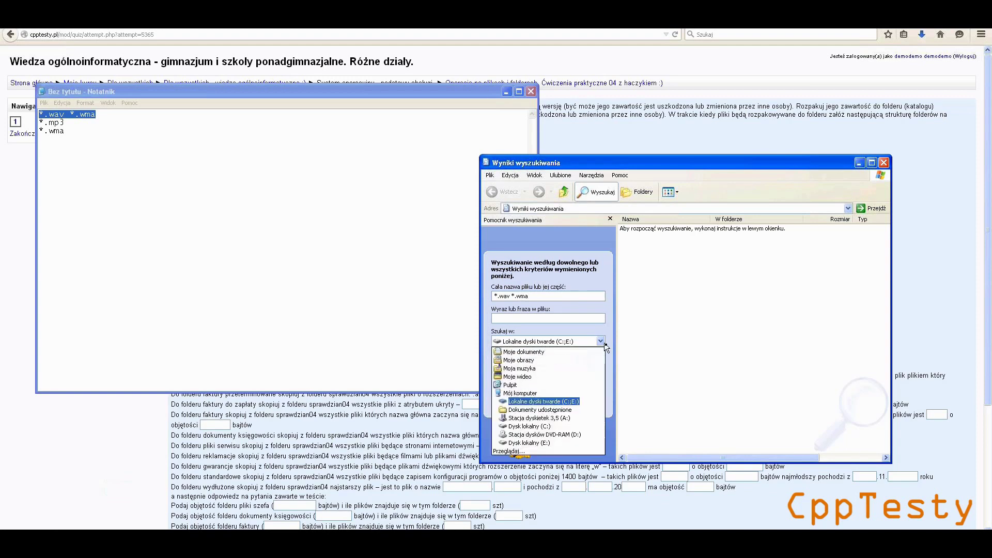
left_click(518, 452)
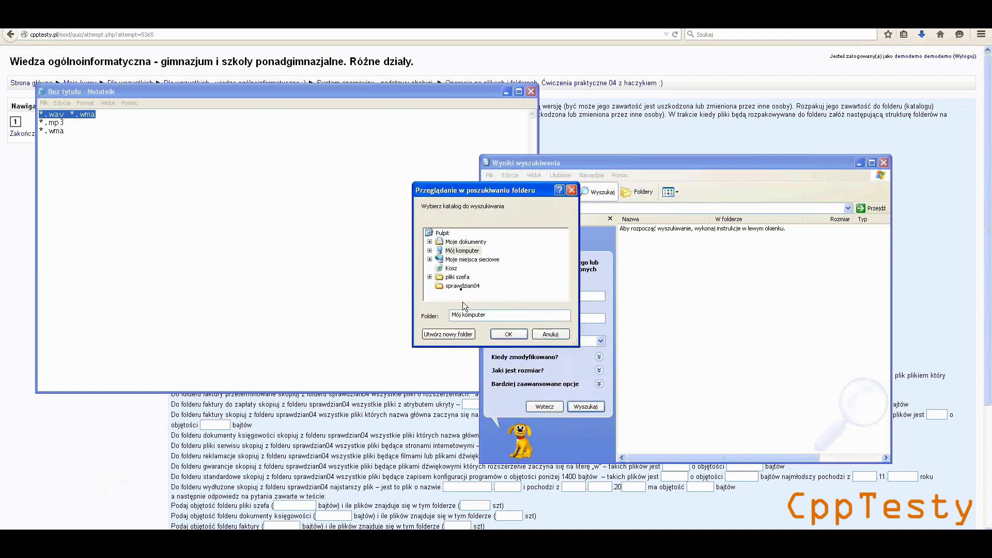
left_click(458, 287)
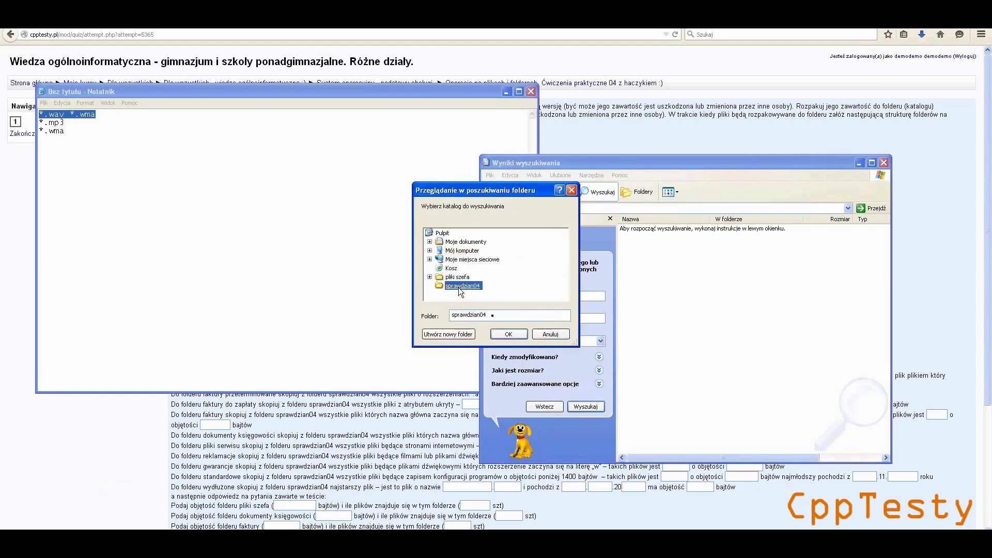
left_click(508, 335)
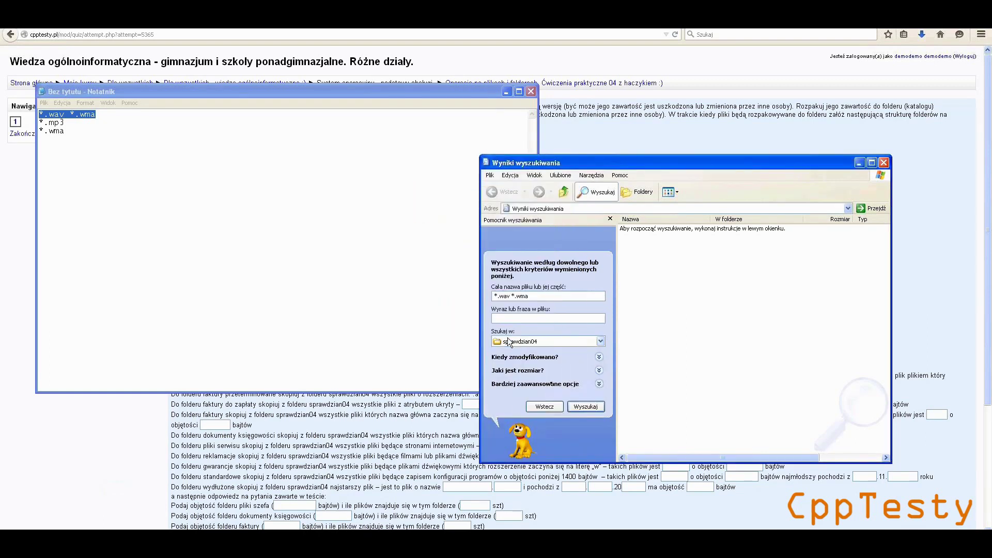
Run the search and list the found files in details view sorted by type, with the window and type column widened
left_click(583, 408)
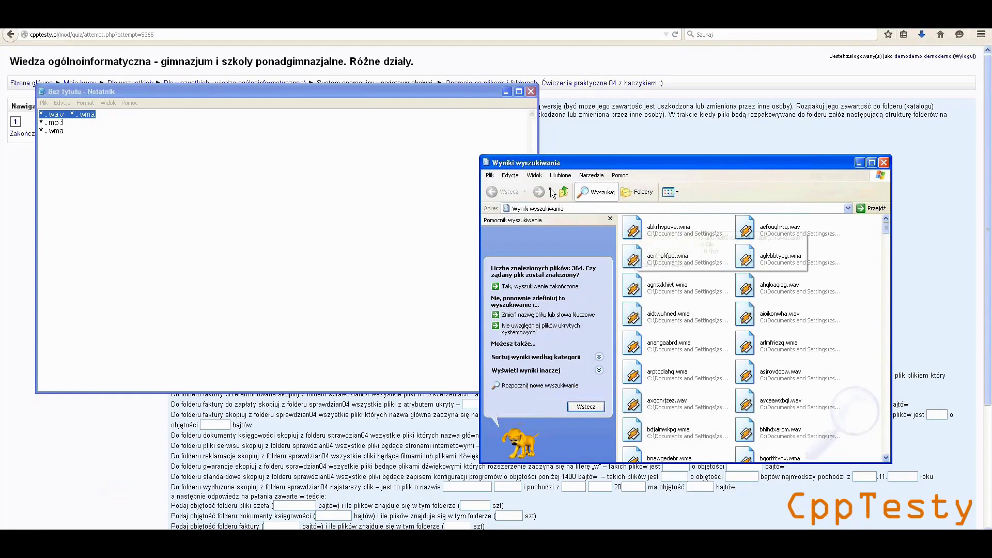
left_click(534, 175)
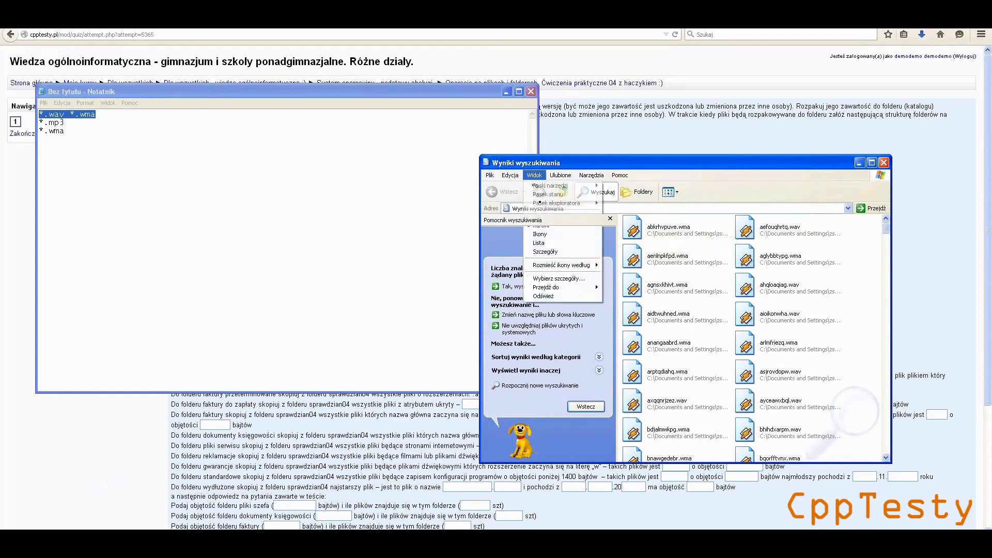
left_click(544, 252)
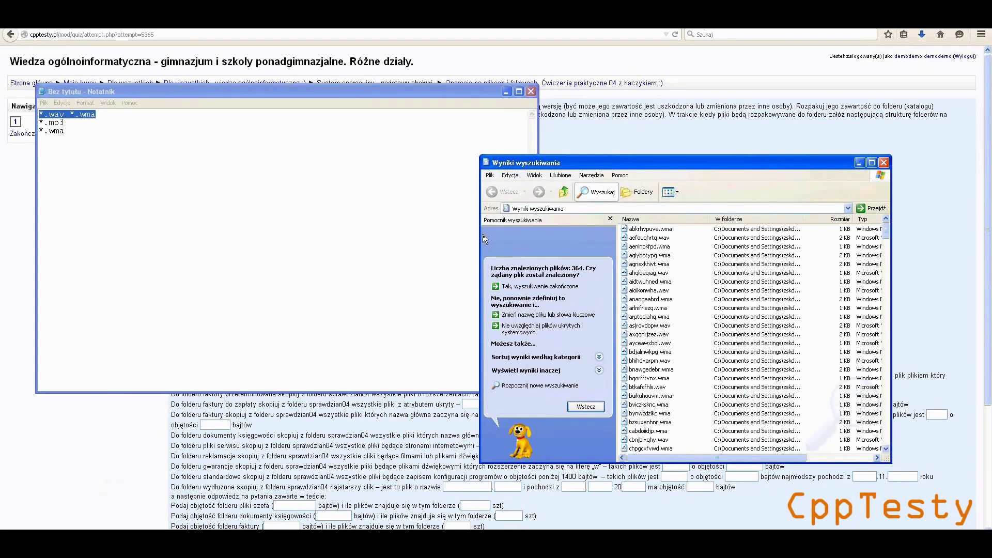
left_click_drag(479, 238, 315, 238)
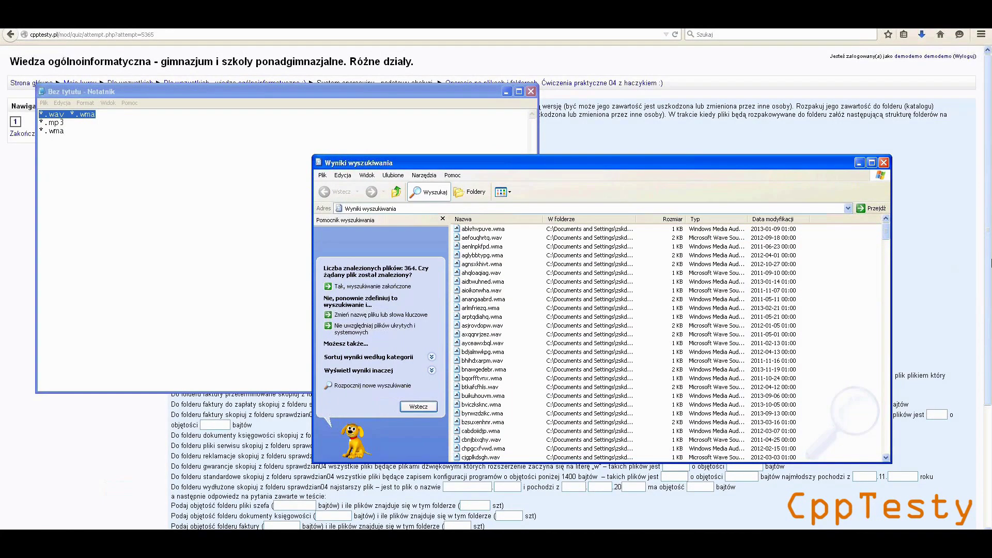
left_click(708, 220)
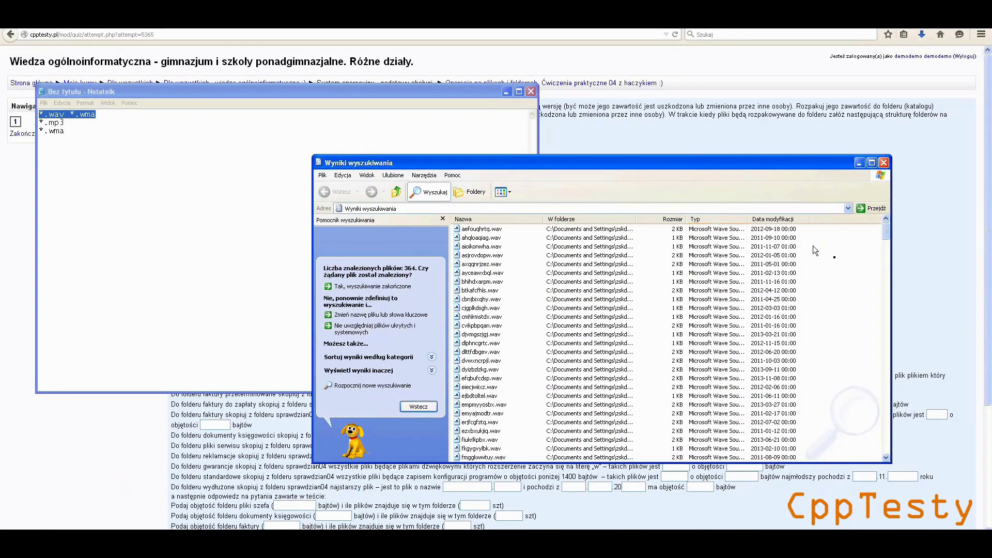
left_click_drag(748, 220, 811, 229)
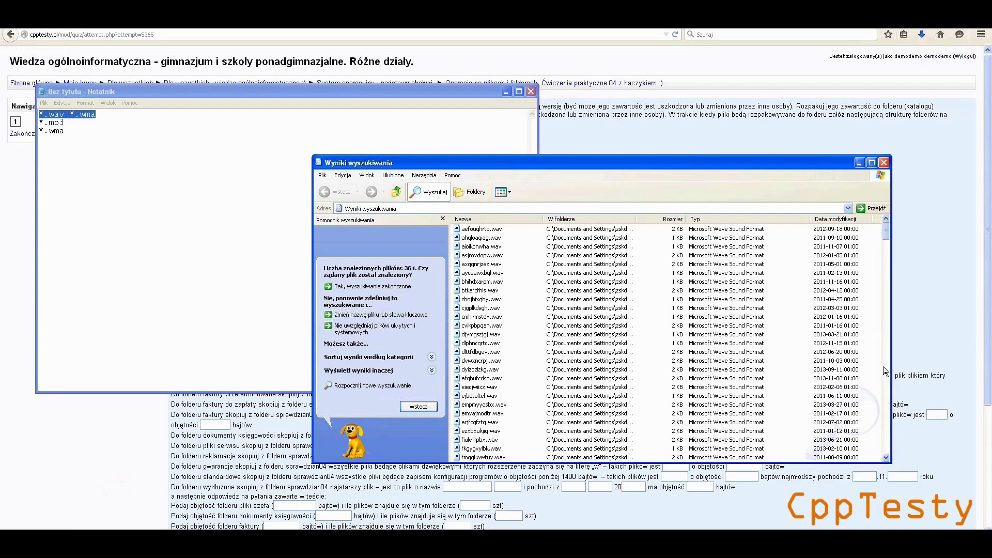
Look through the whole list of search results to check that it contains only wav and wma files
scroll(885, 376, "down", 7)
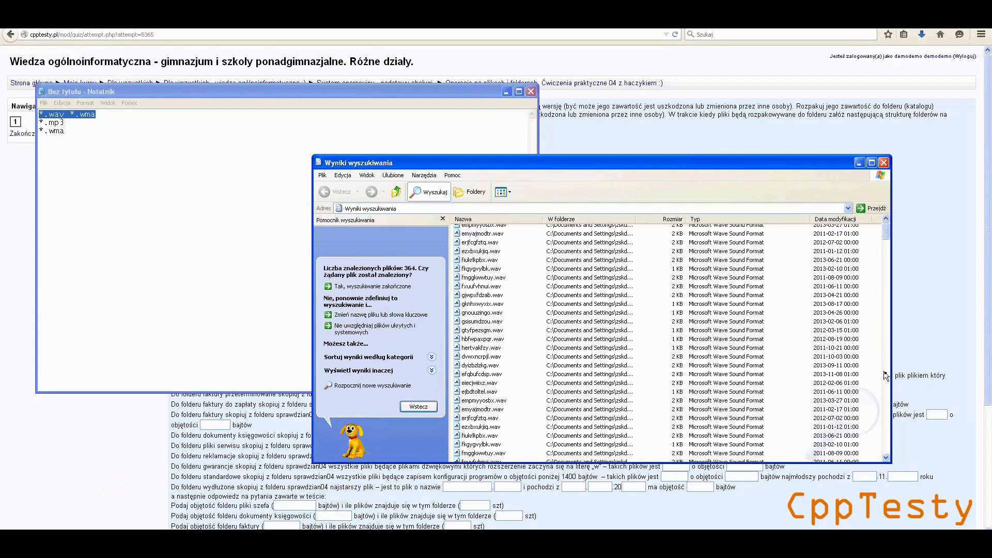
scroll(885, 375, "down", 9)
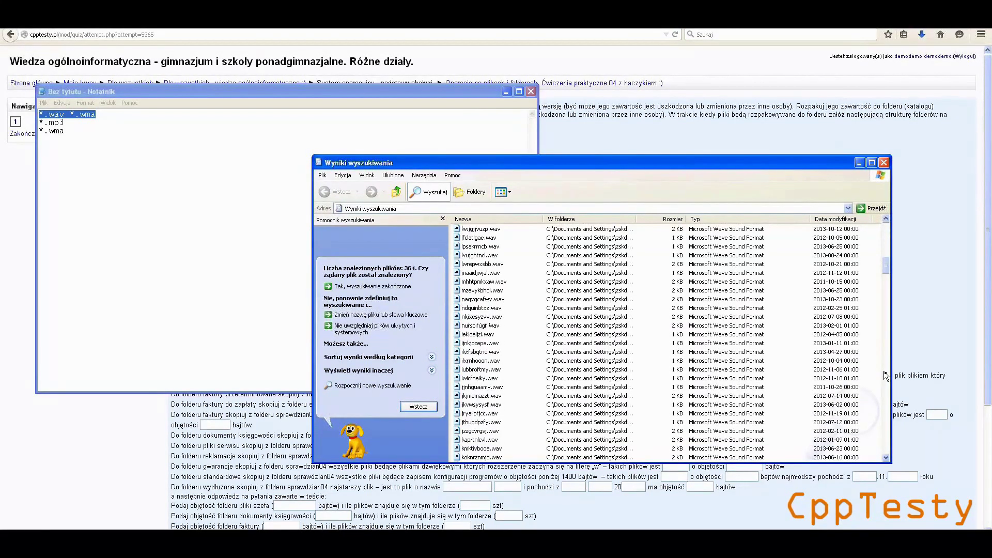
scroll(886, 377, "down", 9)
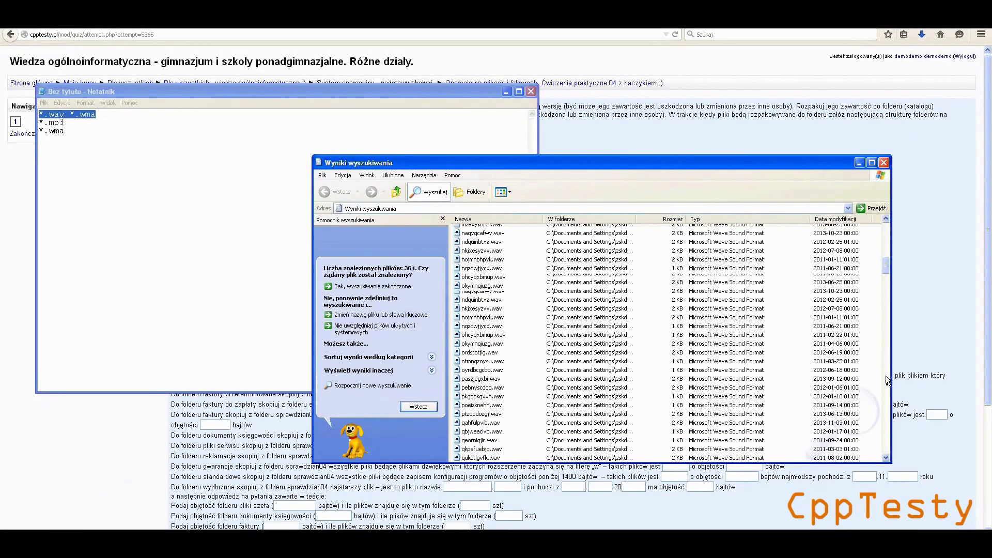
scroll(886, 387, "down", 9)
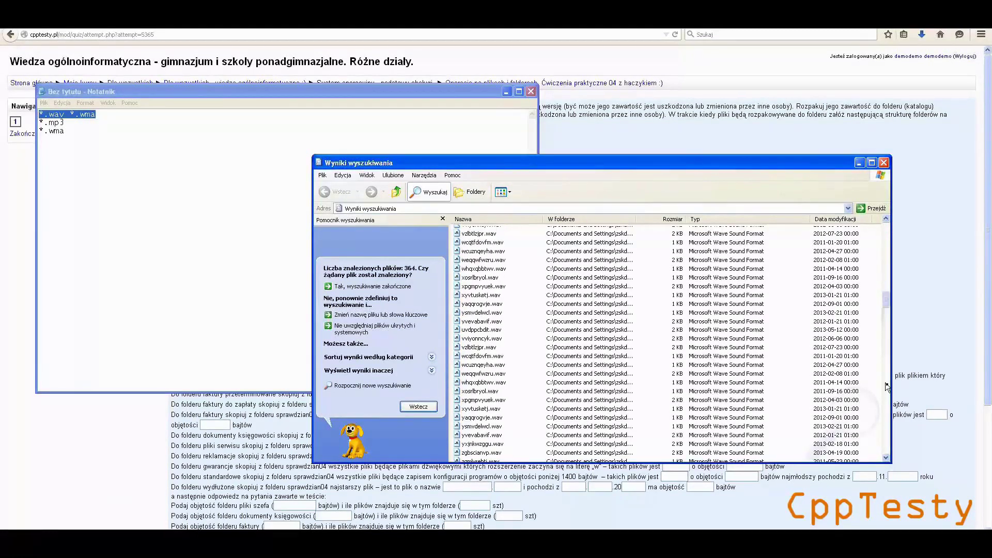
scroll(886, 387, "down", 9)
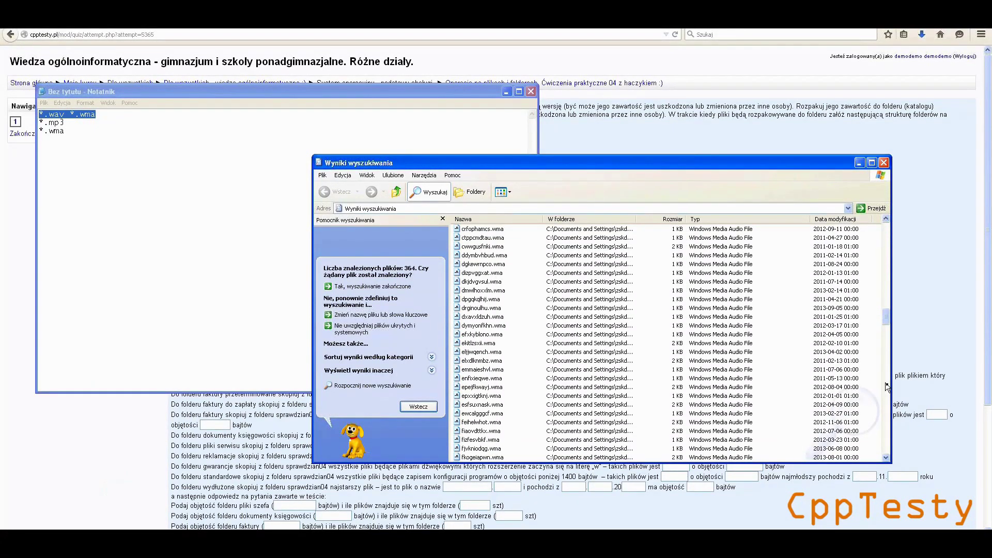
scroll(886, 388, "down", 4)
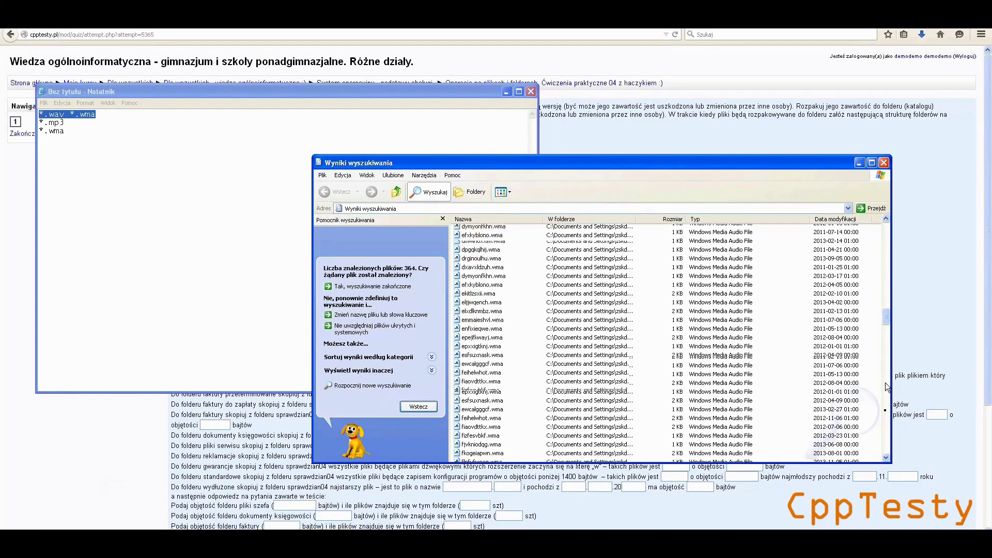
scroll(886, 392, "down", 20)
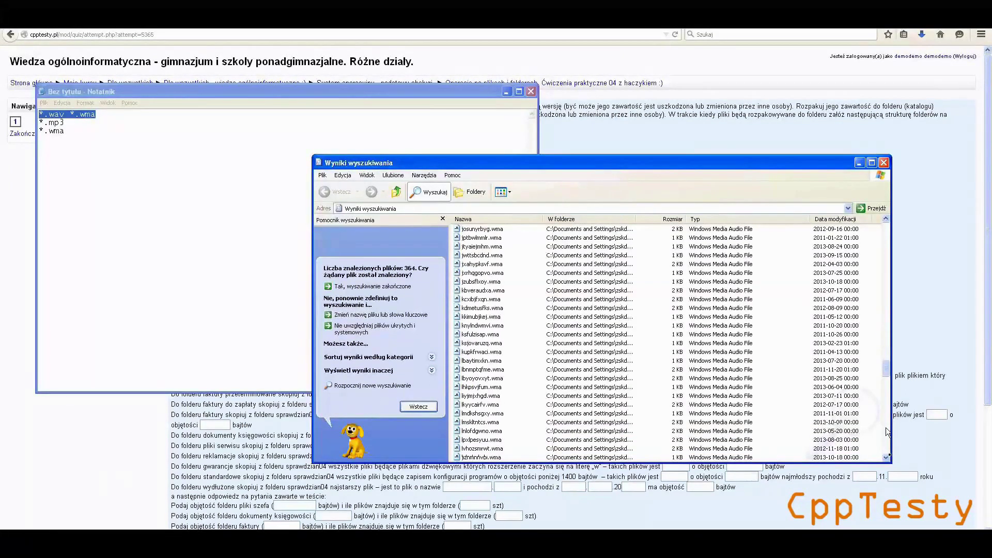
scroll(889, 457, "down", 12)
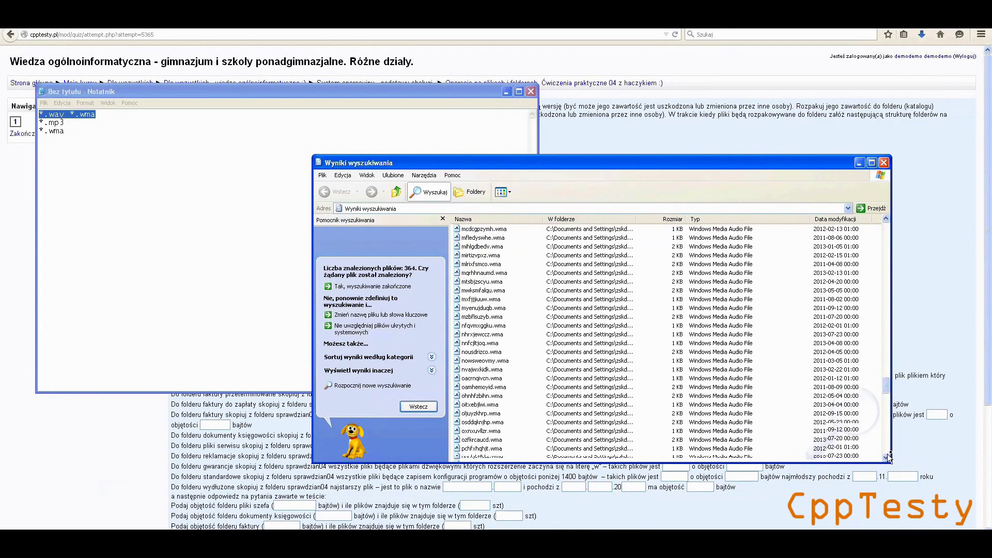
scroll(888, 457, "down", 10)
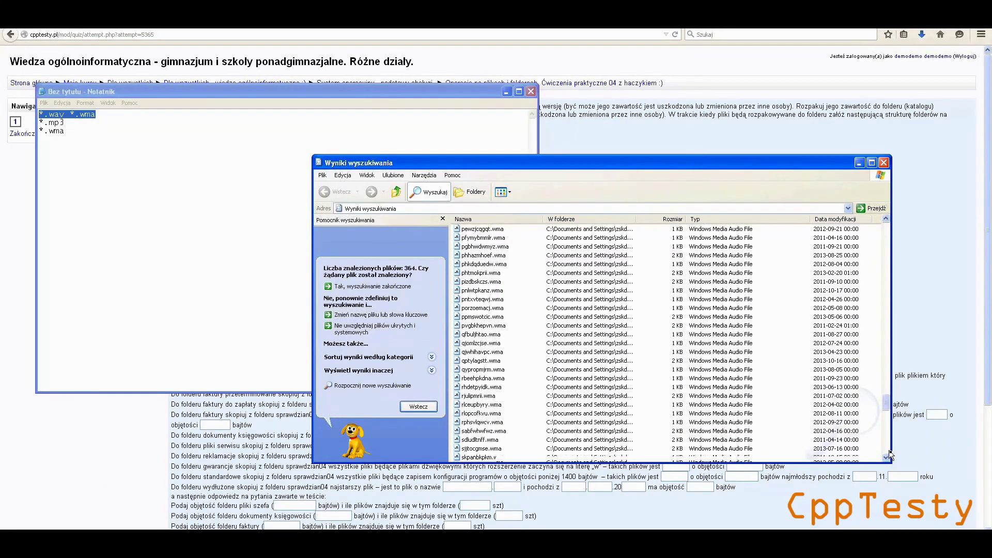
scroll(889, 457, "down", 10)
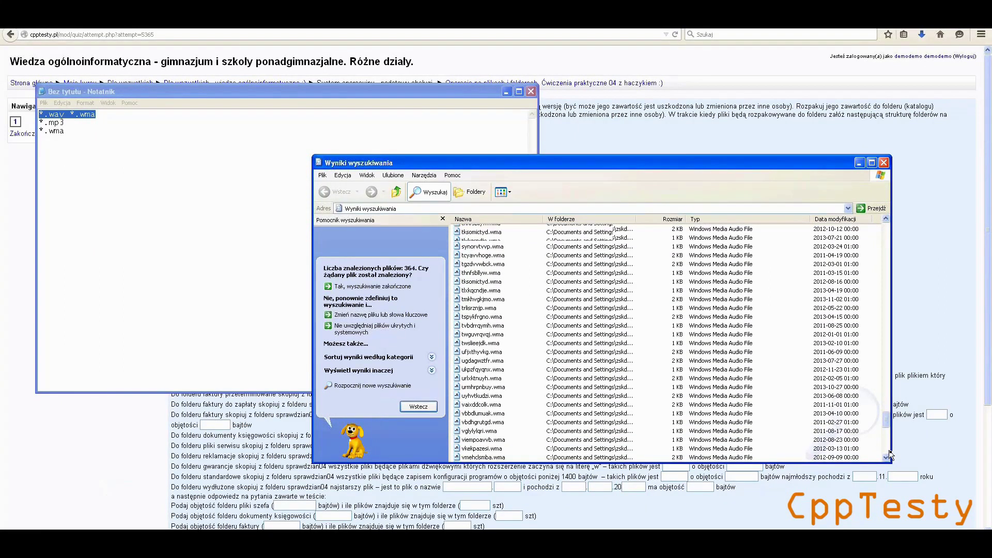
scroll(890, 454, "down", 10)
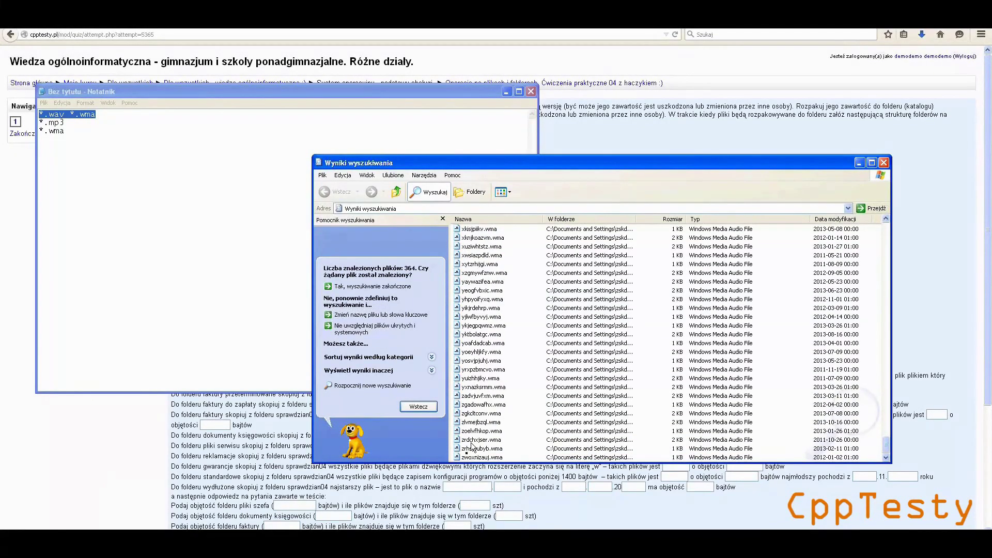
left_click(465, 457)
left_click_drag(888, 448, 882, 223)
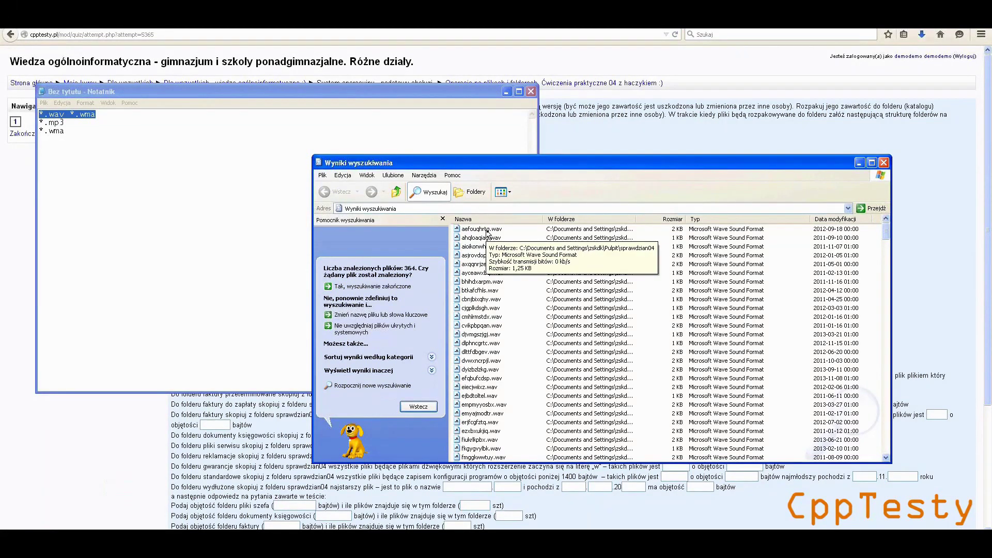
Select all the found wav and wma files in the search results and copy them
key("ctrl+a")
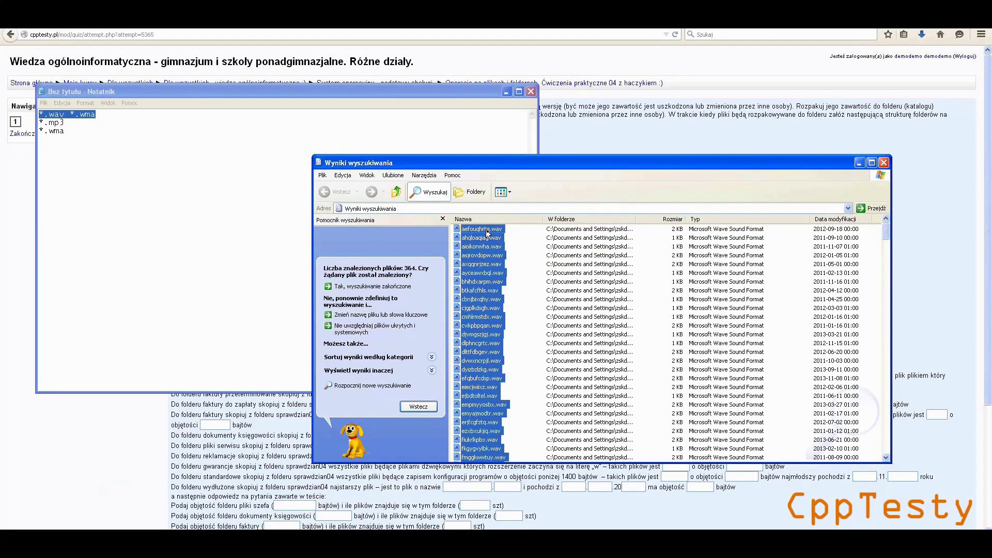
right_click(485, 230)
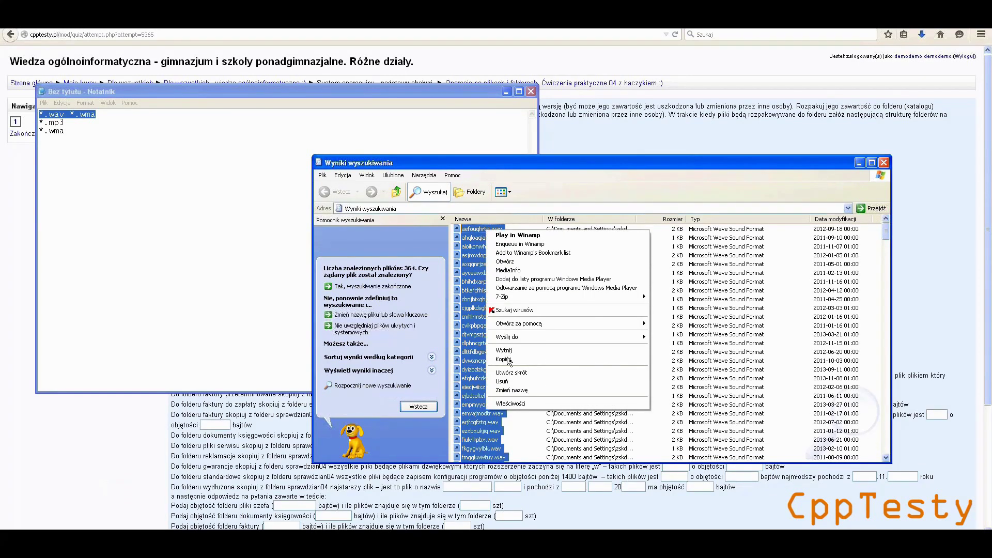
left_click(508, 358)
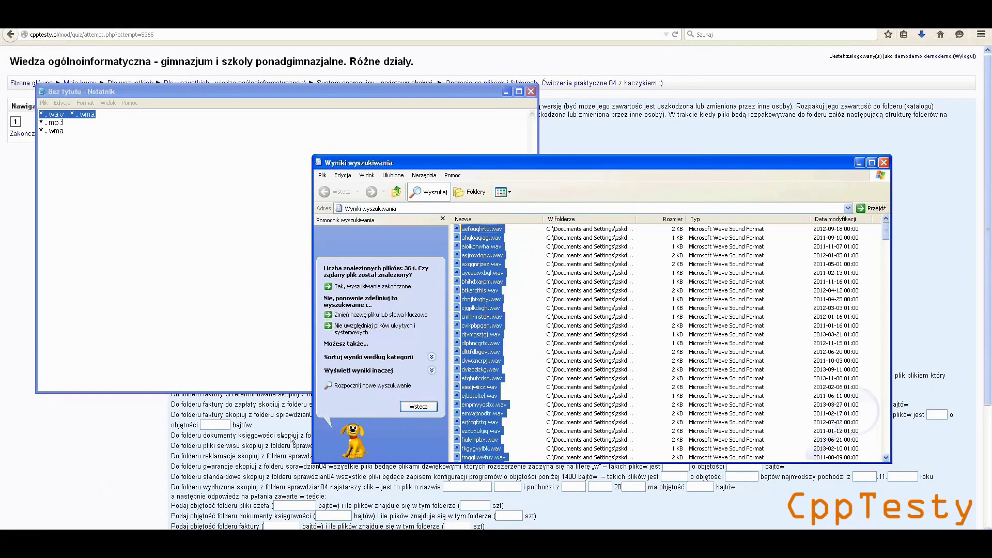
Switch to the reklamacje folder window, go to the gwarancje folder in pliki serwisu and paste the copied audio files there
left_click(237, 454)
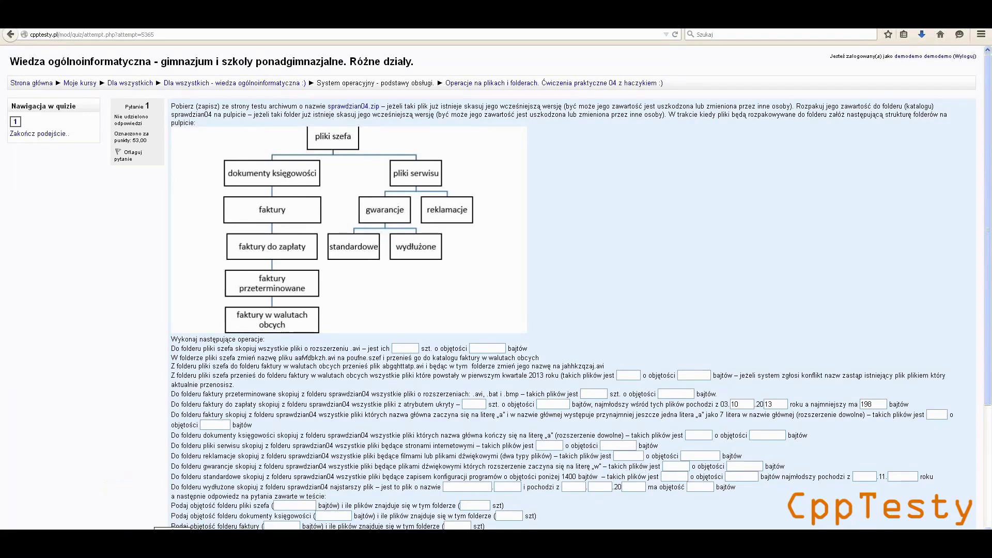
key("alt+Tab")
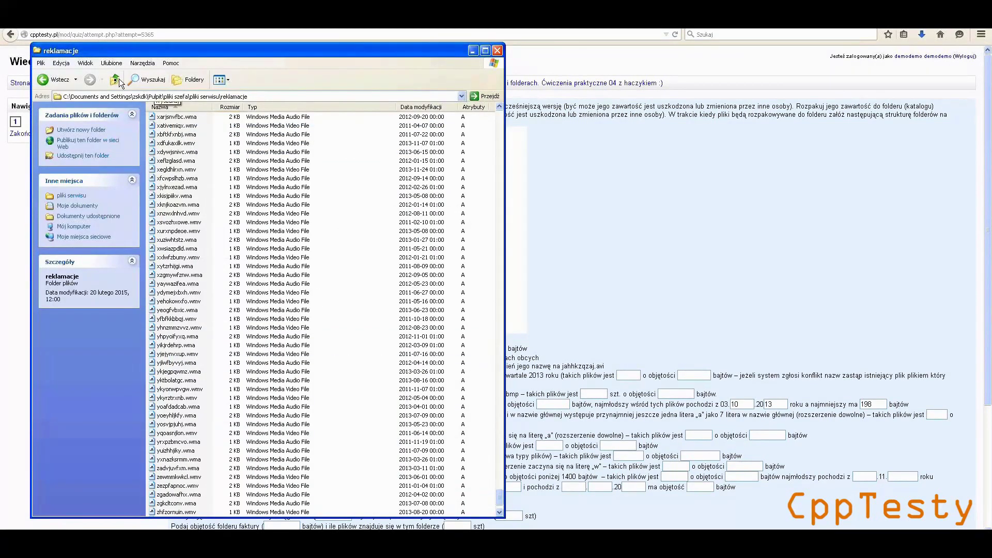
left_click(115, 81)
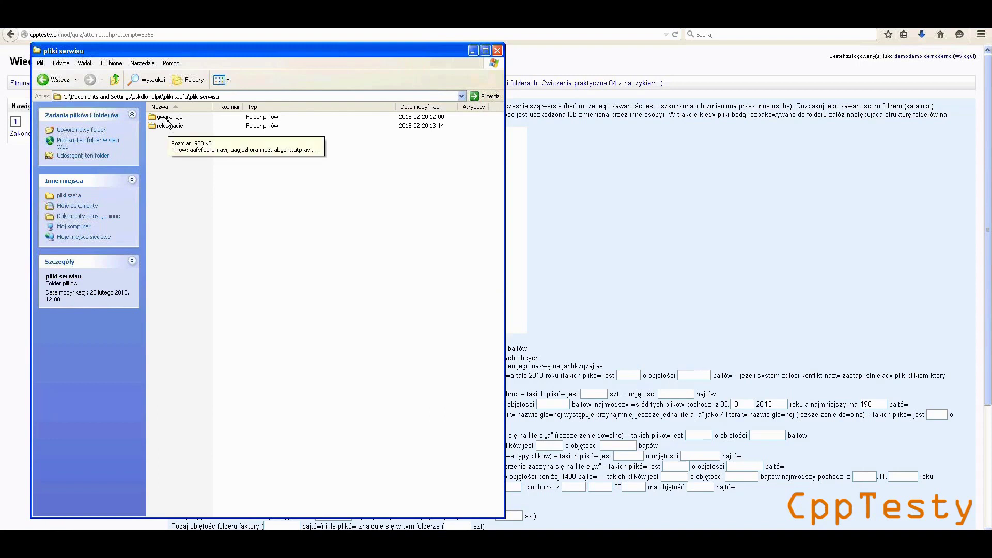
double_click(167, 119)
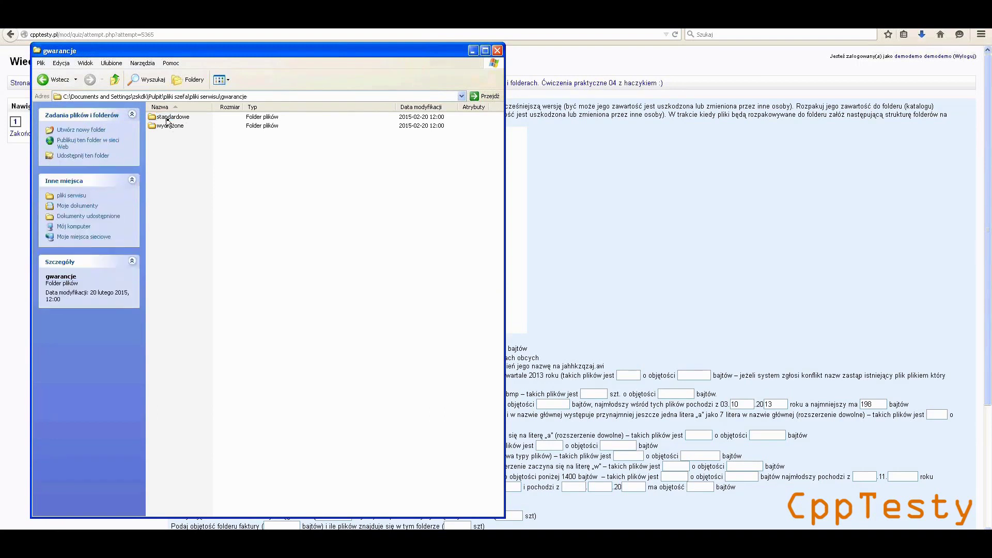
right_click(329, 295)
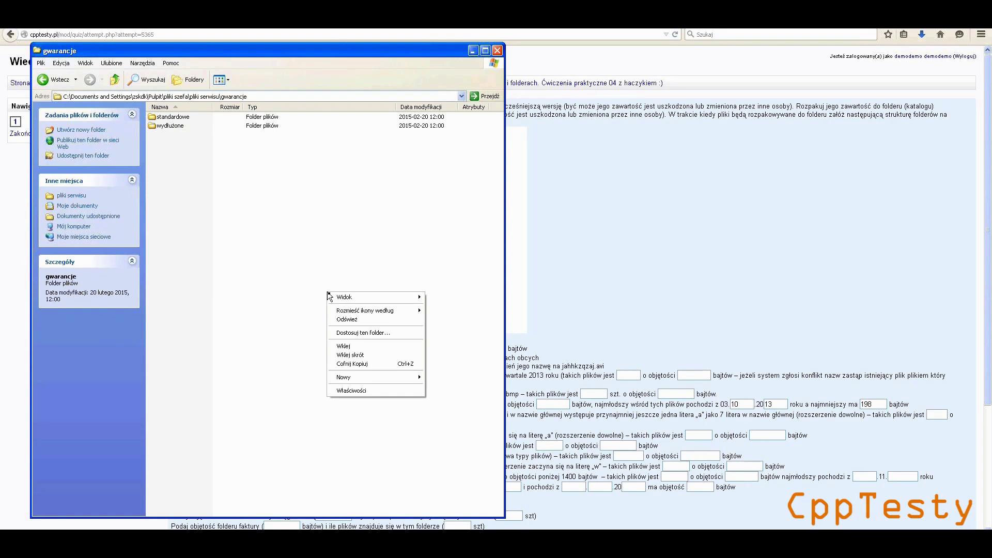
left_click(347, 355)
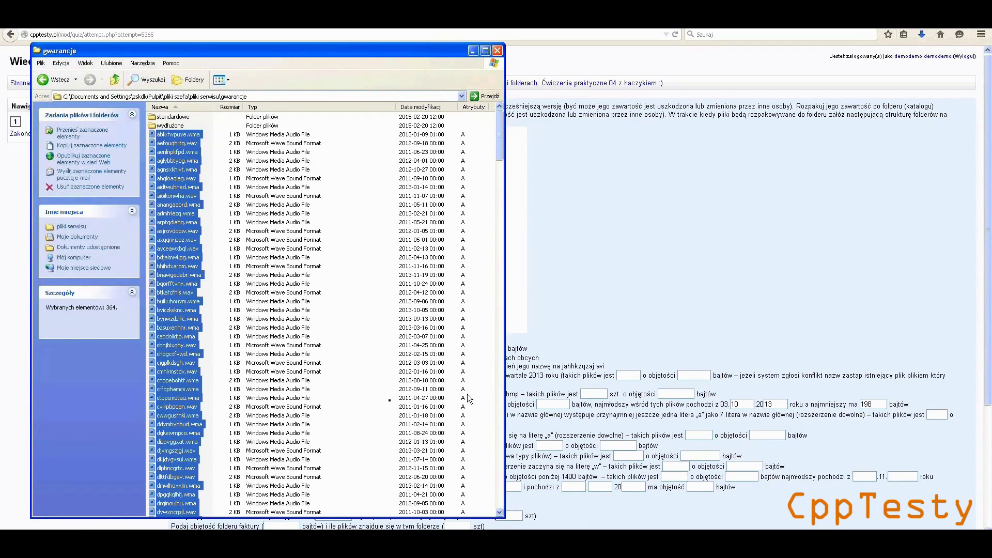
View the properties of the pasted files in gwarancje to read their count and total size in bytes
right_click(169, 365)
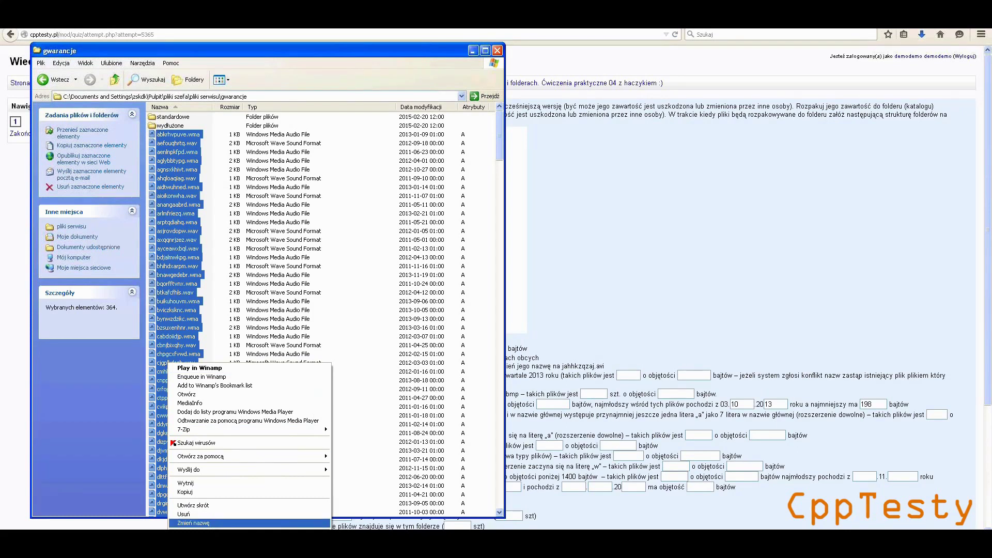
key("Escape")
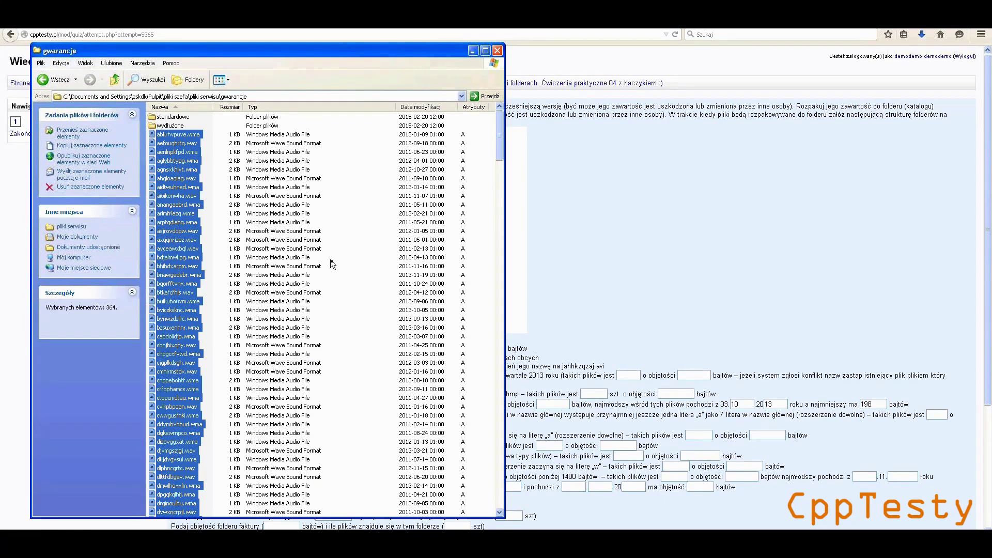
key("alt+Return")
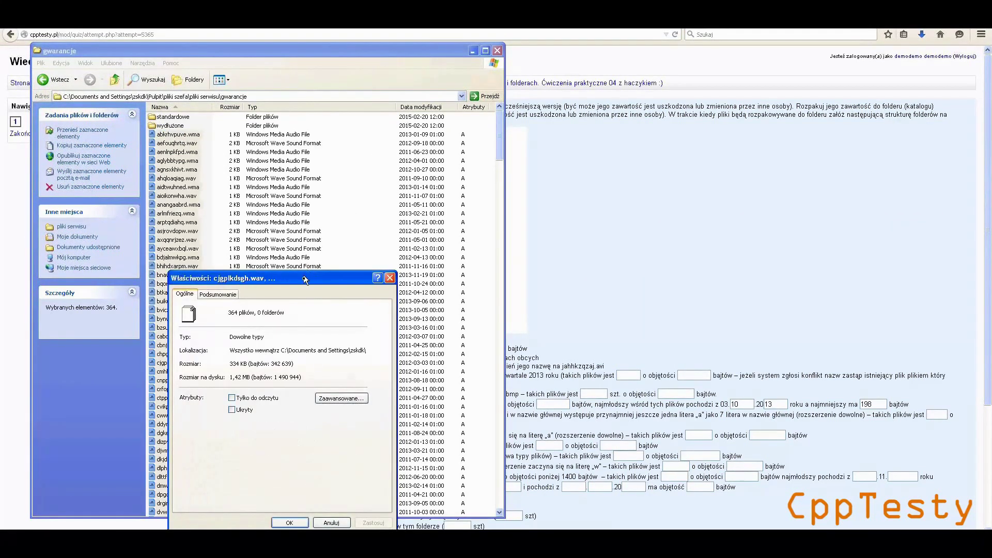
left_click_drag(303, 277, 349, 187)
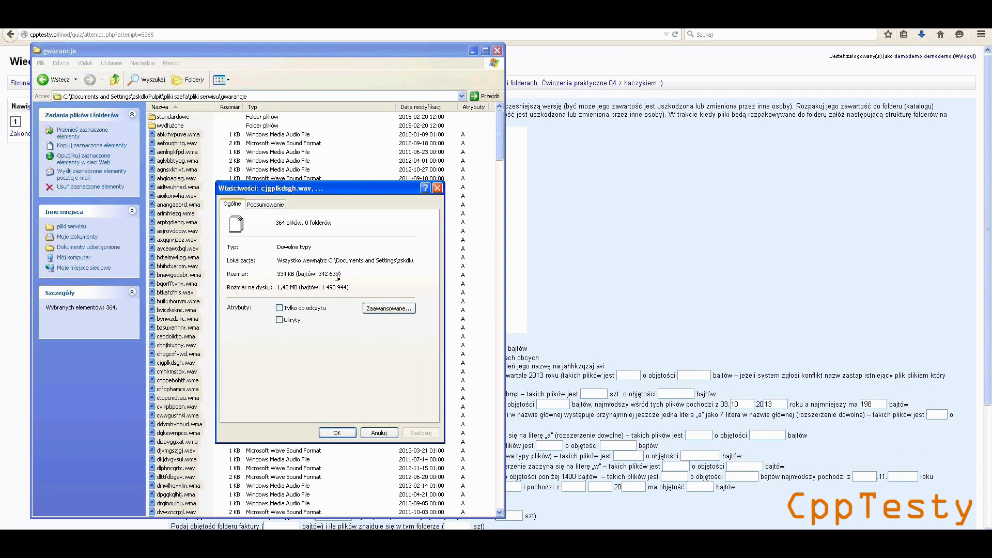
Close the search results window and bring up the Notatnik window with the extension list
key("alt+Tab")
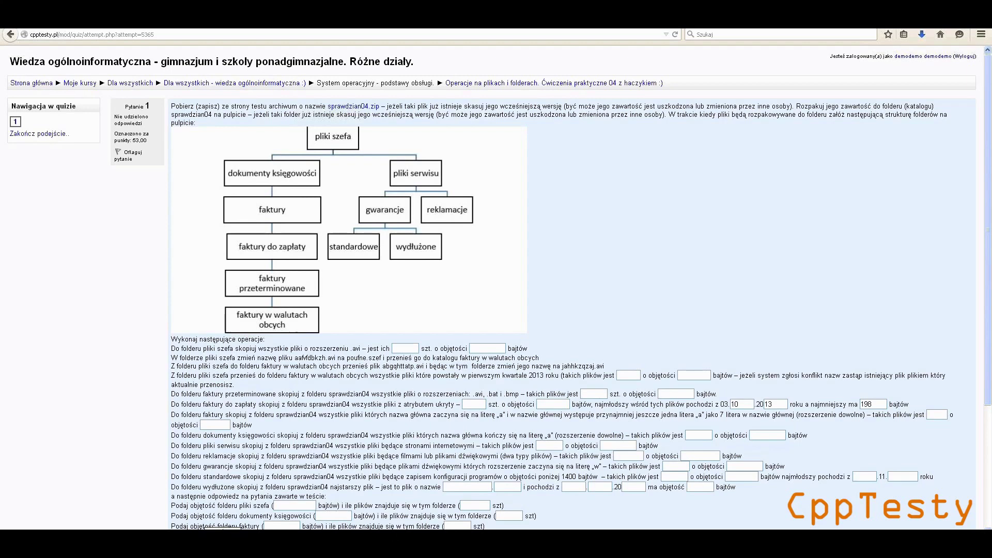
key("alt+Tab")
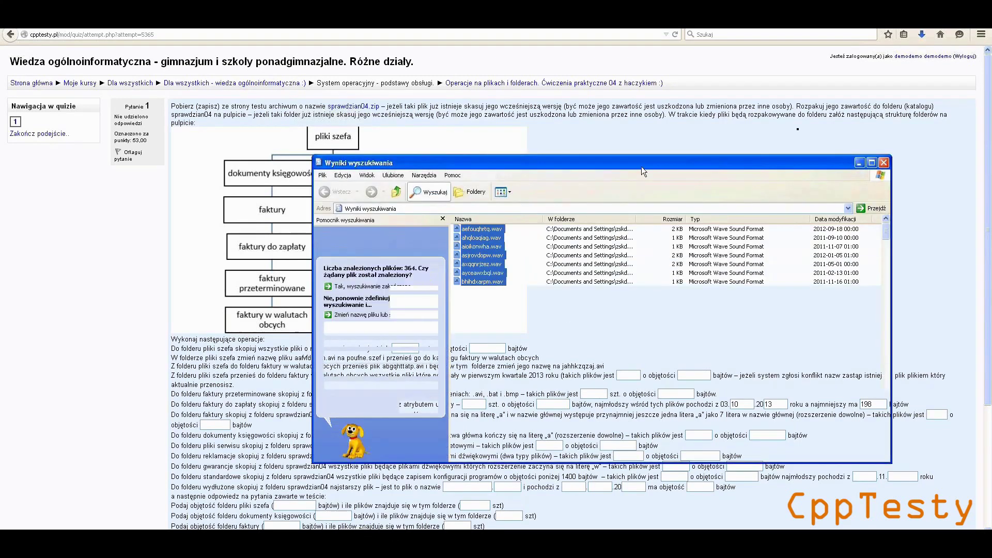
left_click(885, 163)
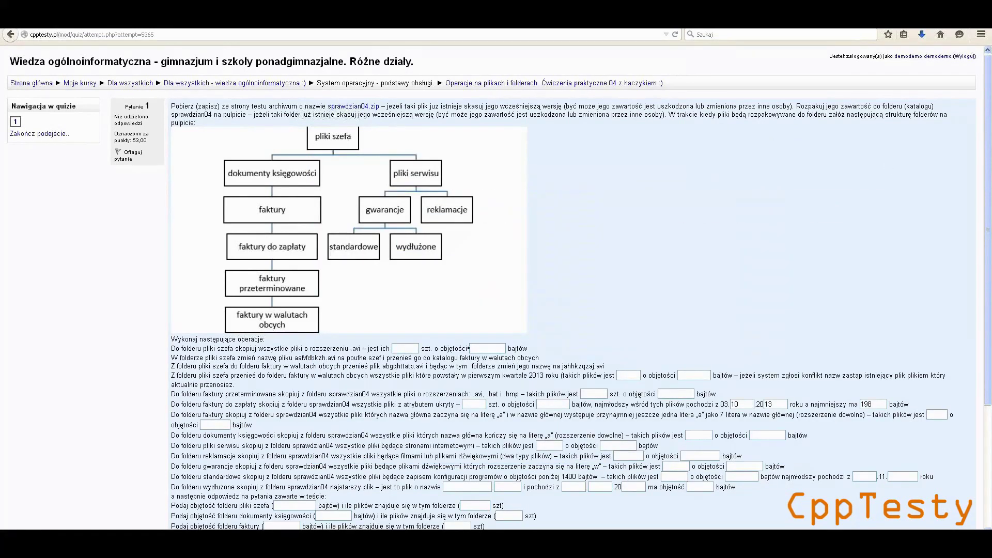
key("alt+Tab")
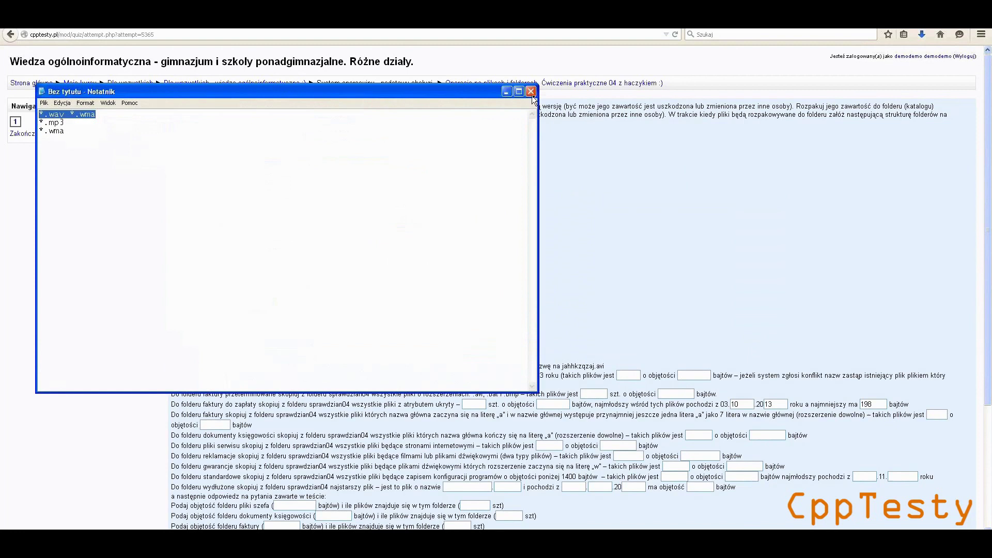
Close the Notatnik window without saving the changes and open a new search for files and folders
left_click(531, 92)
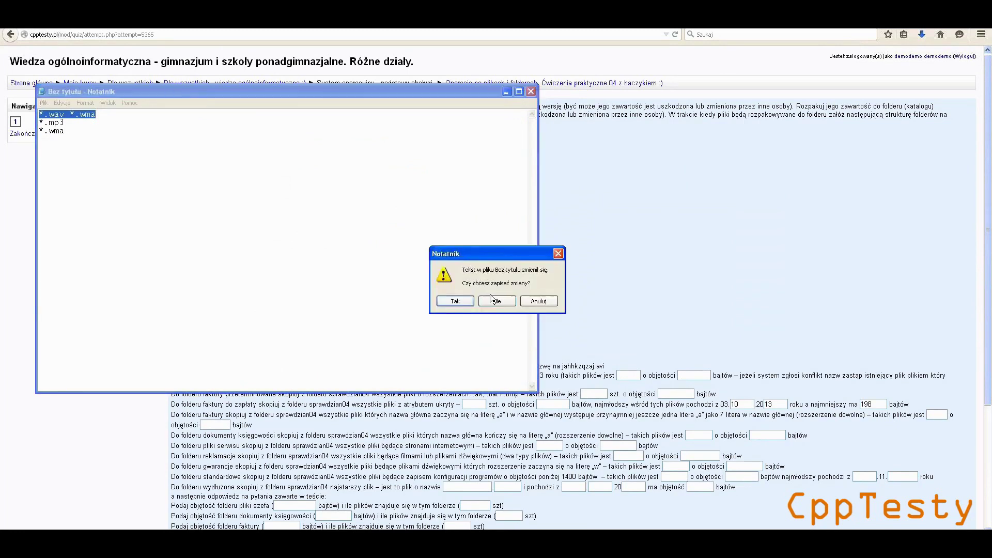
left_click(495, 302)
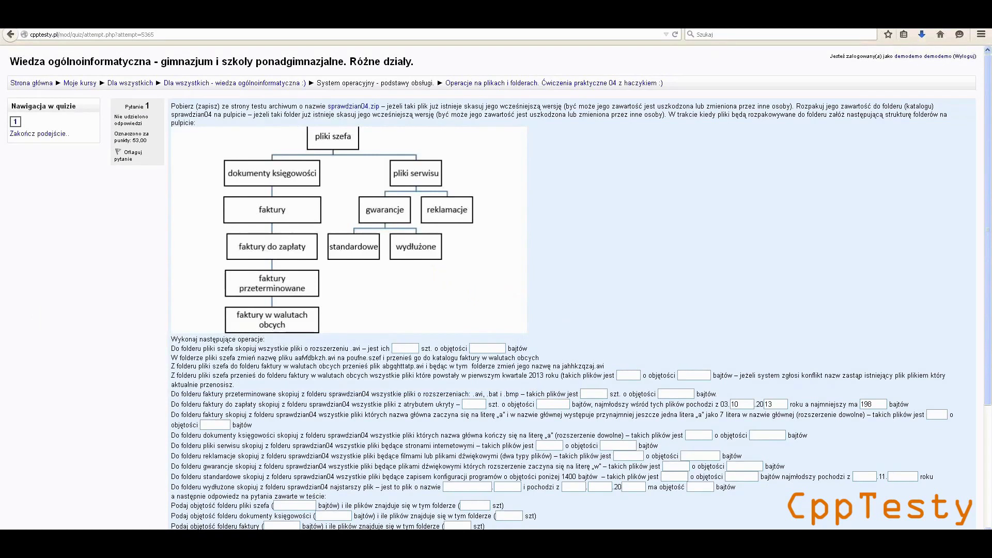
left_click(31, 528)
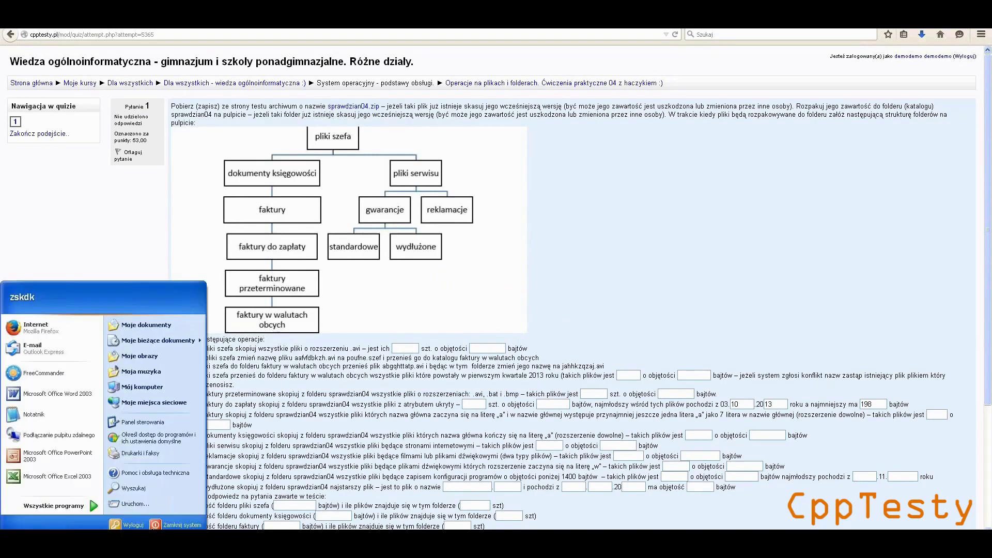
left_click(177, 487)
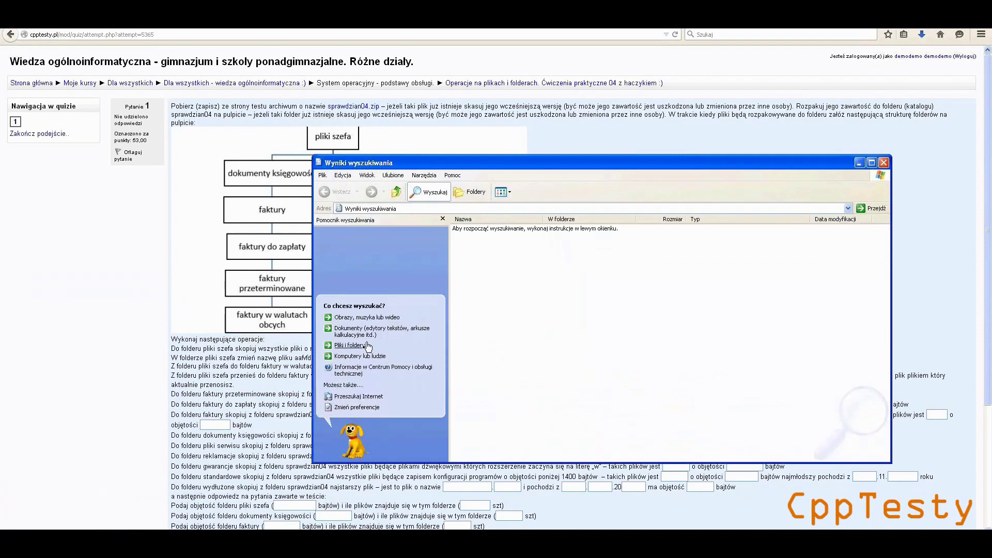
left_click(362, 346)
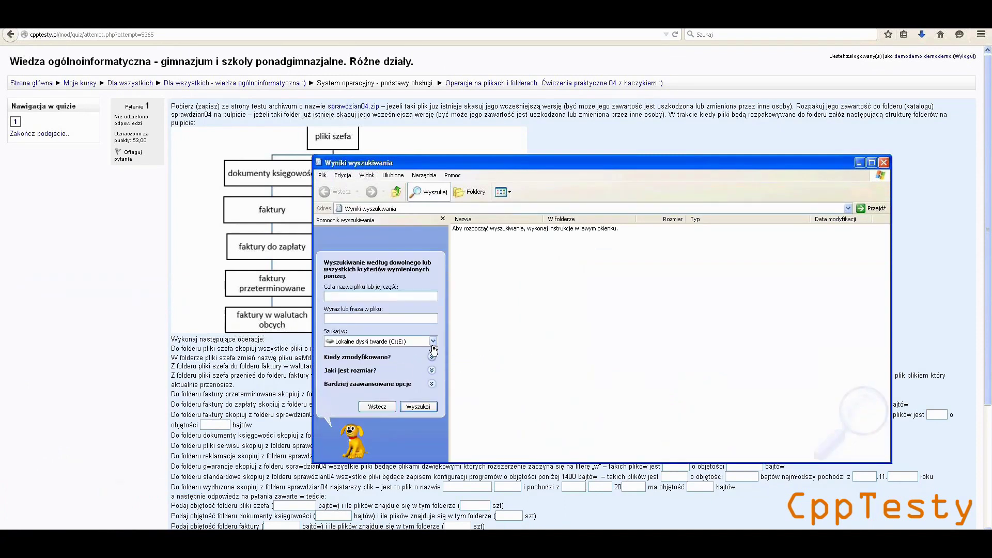
Set the search location to the sprawdzian04 folder on the desktop and the file name to *.ini
left_click(433, 343)
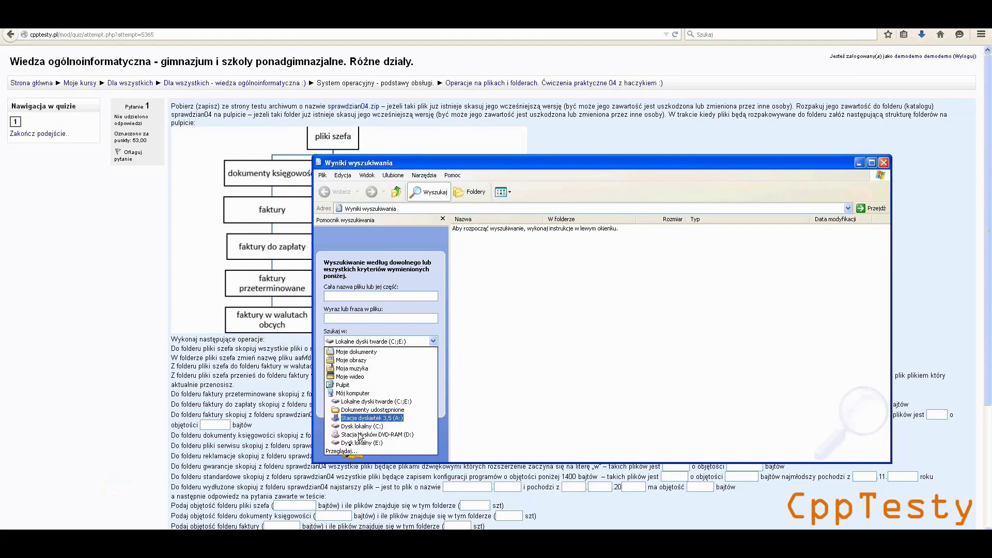
left_click(340, 452)
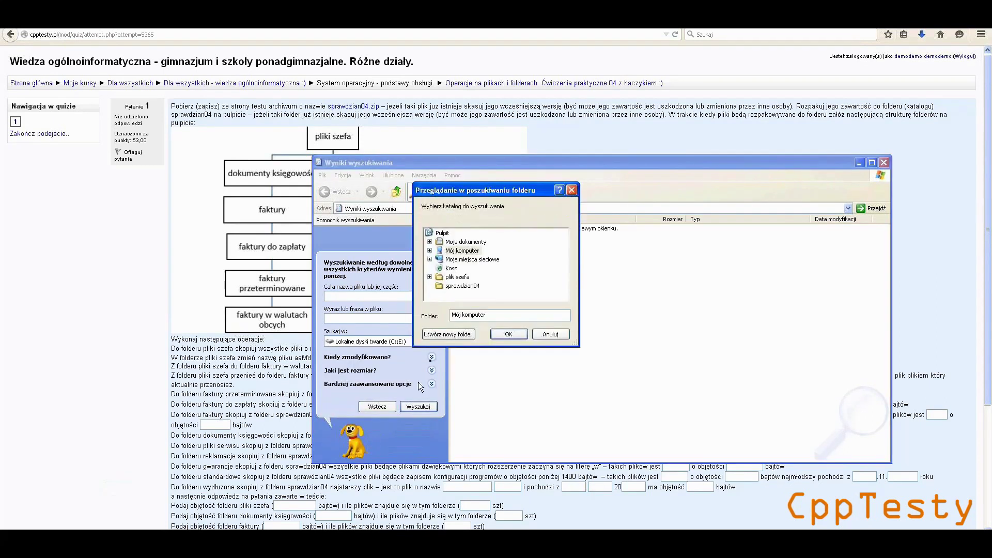
left_click(459, 287)
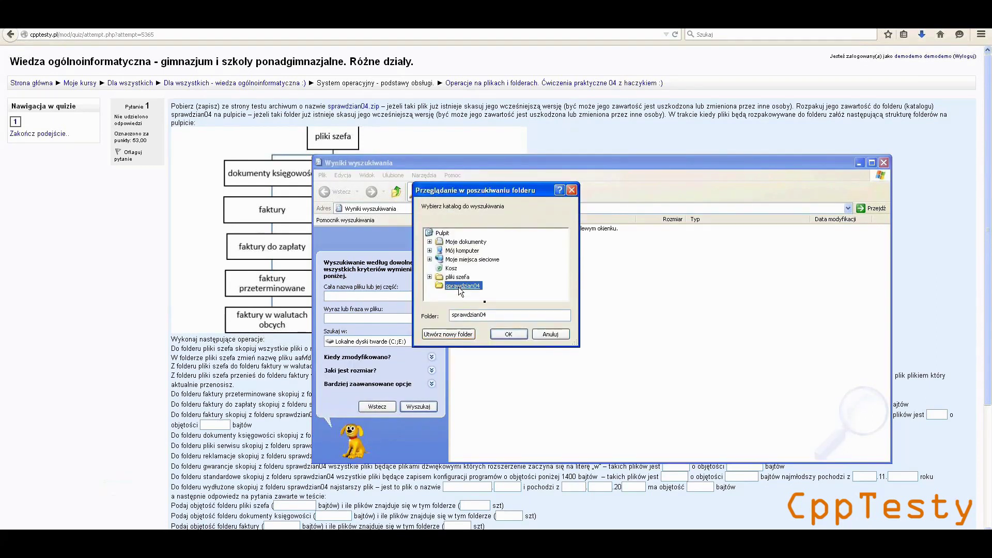
left_click(509, 334)
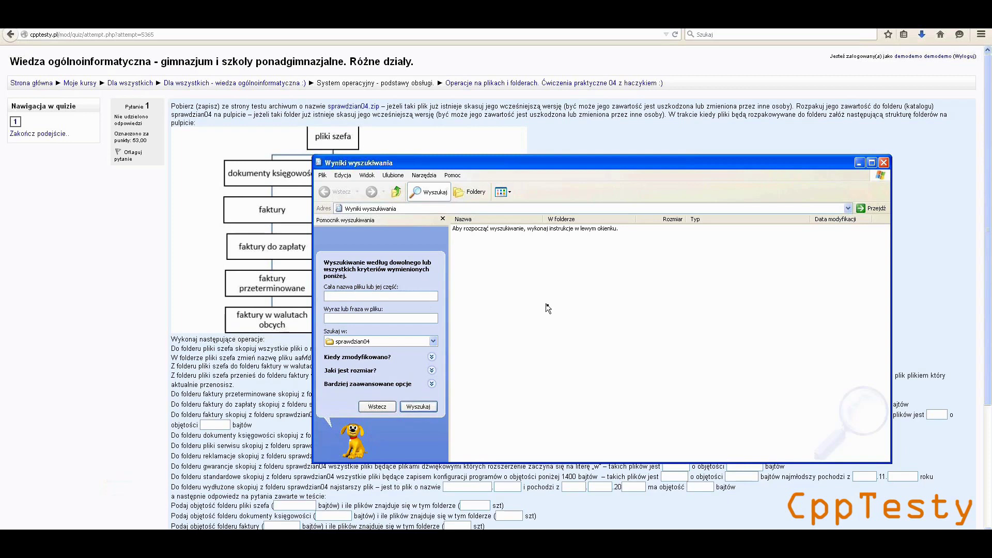
type("*")
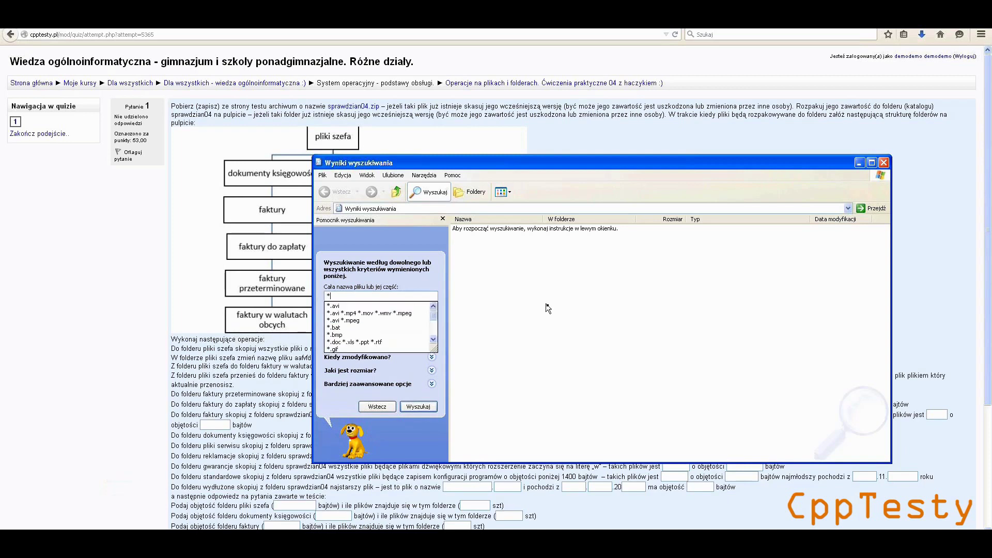
type(".ini")
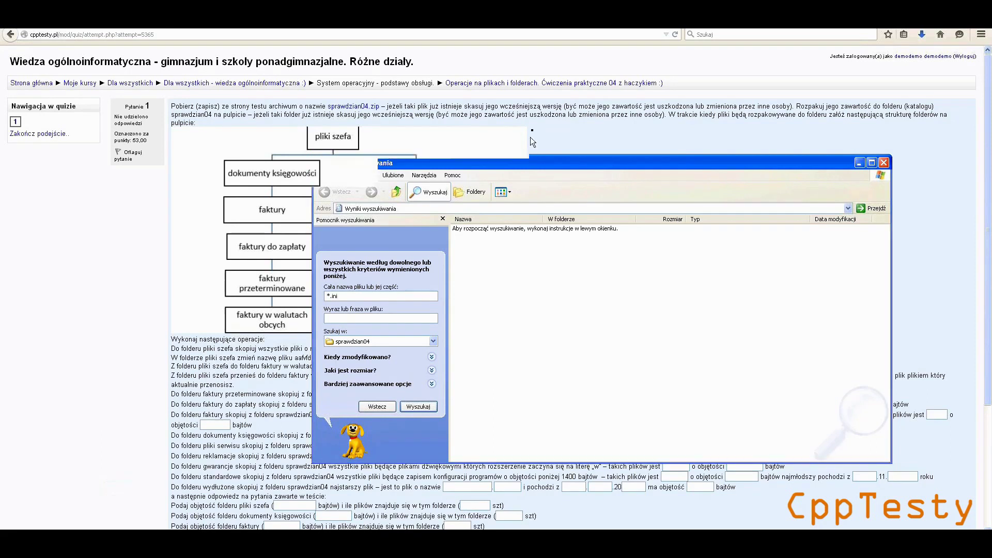
Bring the quiz page to the front to look at the task list and return to the search window
left_click(530, 138)
left_click_drag(530, 119, 351, 333)
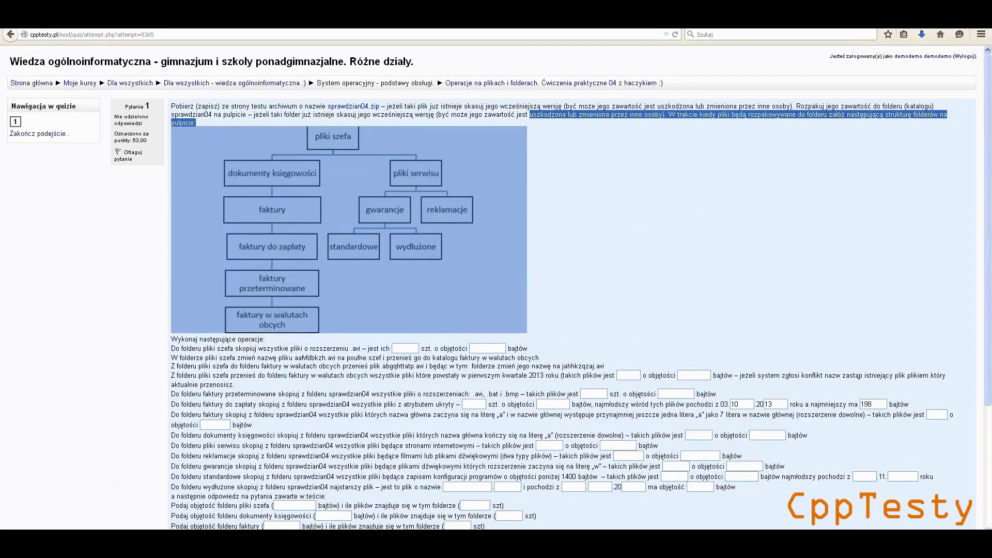
left_click(705, 280)
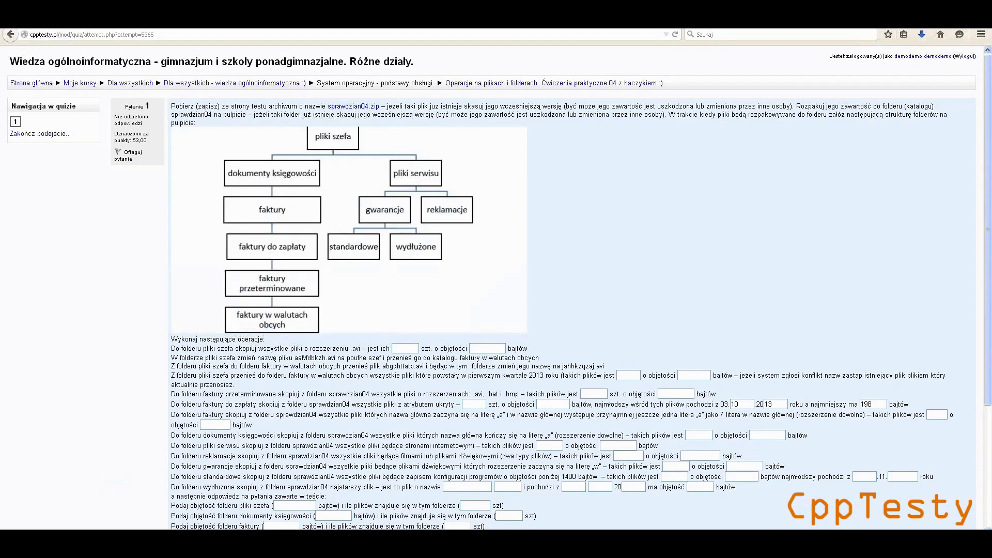
key("alt+Tab")
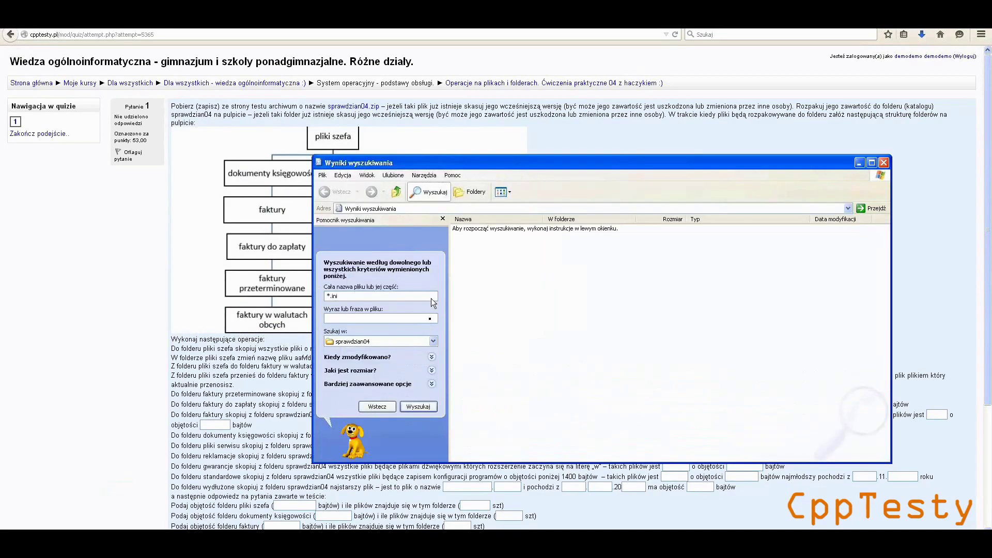
left_click(432, 371)
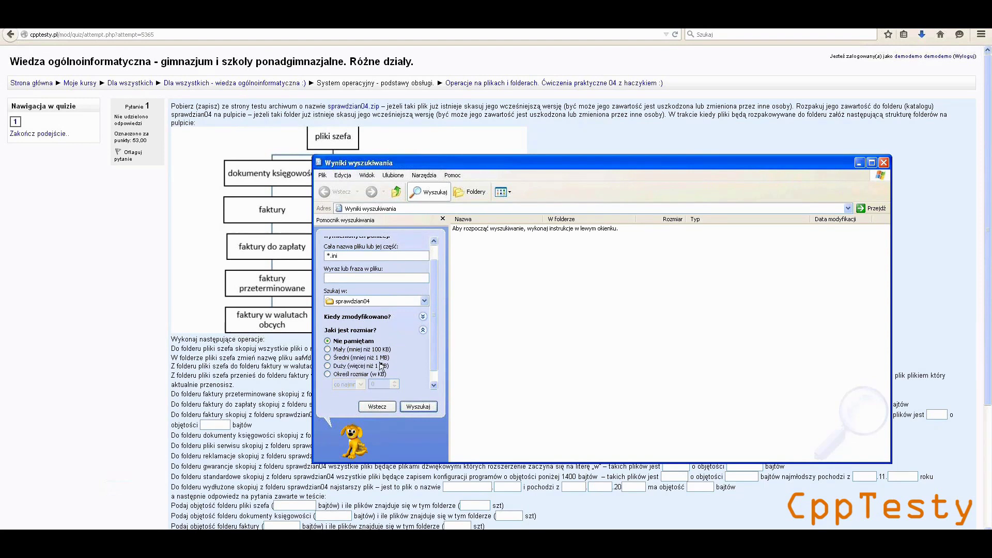
left_click_drag(433, 350, 433, 368)
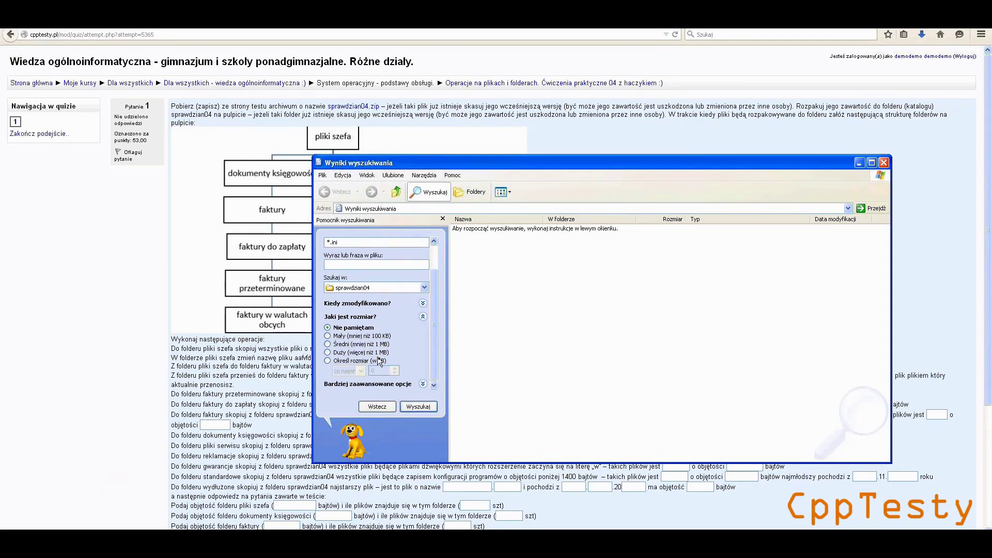
left_click(336, 363)
left_click(354, 371)
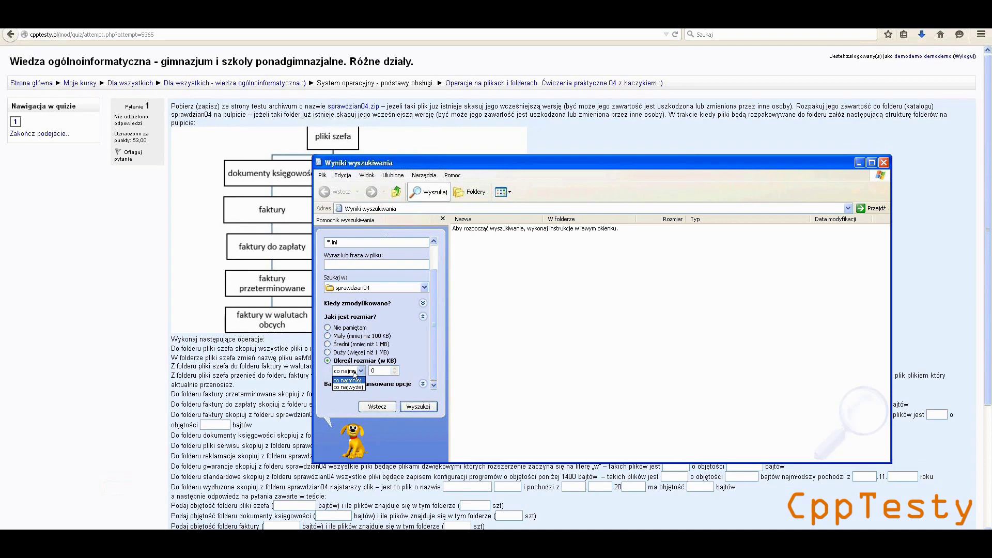
left_click(351, 381)
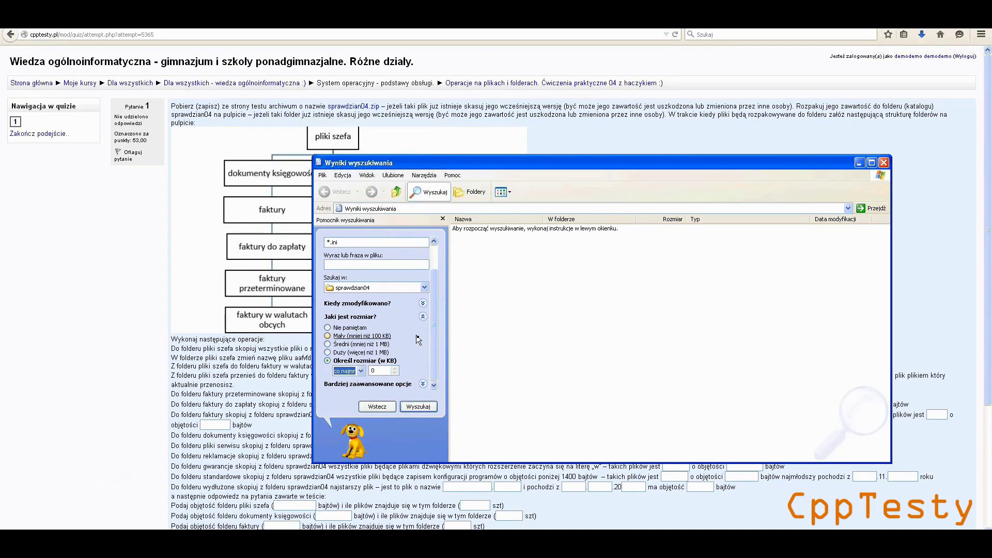
left_click(422, 384)
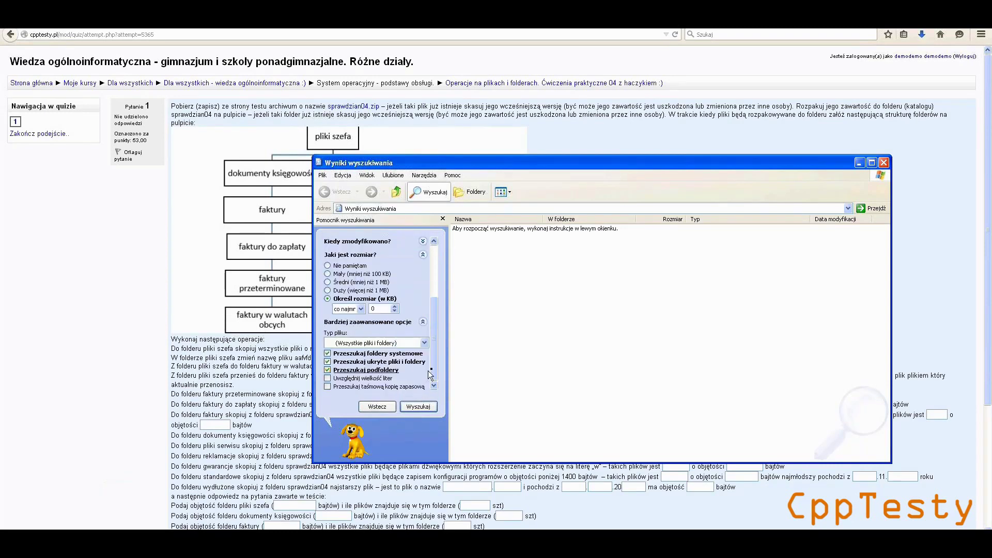
scroll(430, 357, "up", 1)
left_click_drag(431, 357, 426, 304)
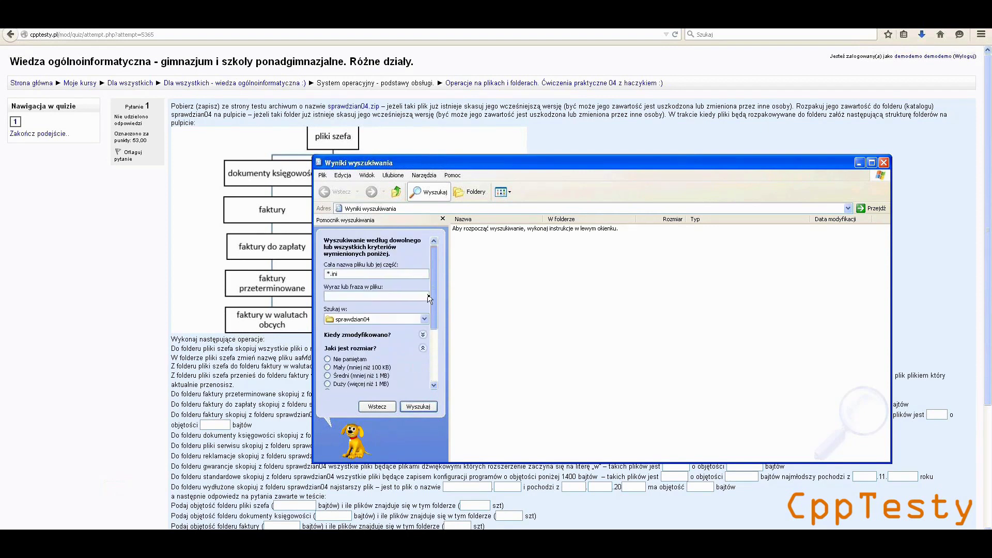
left_click(368, 358)
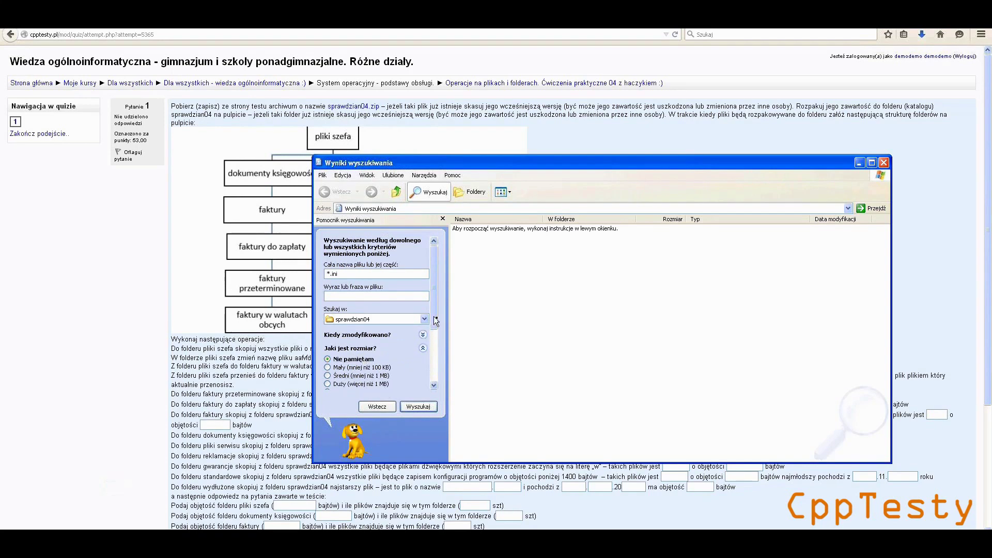
left_click_drag(435, 315, 438, 363)
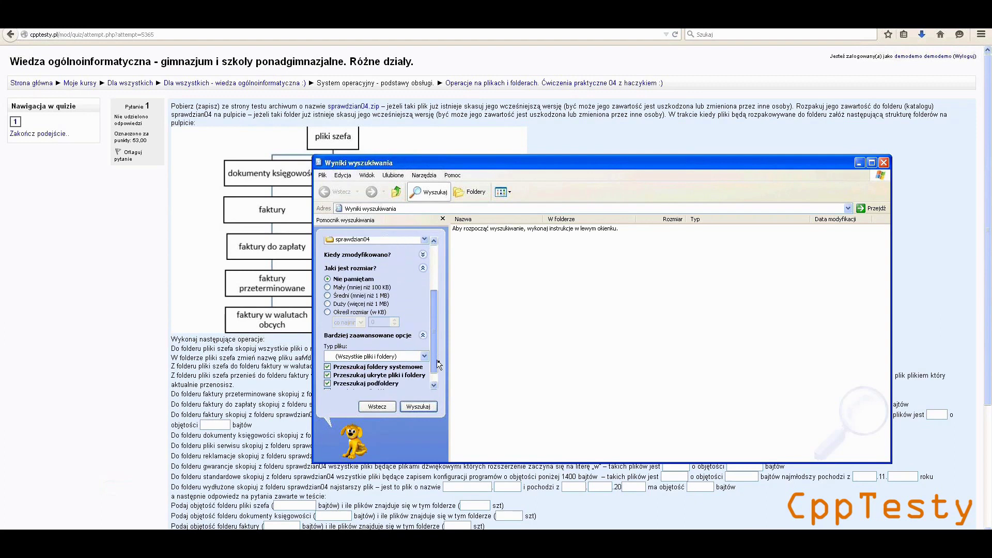
left_click(423, 334)
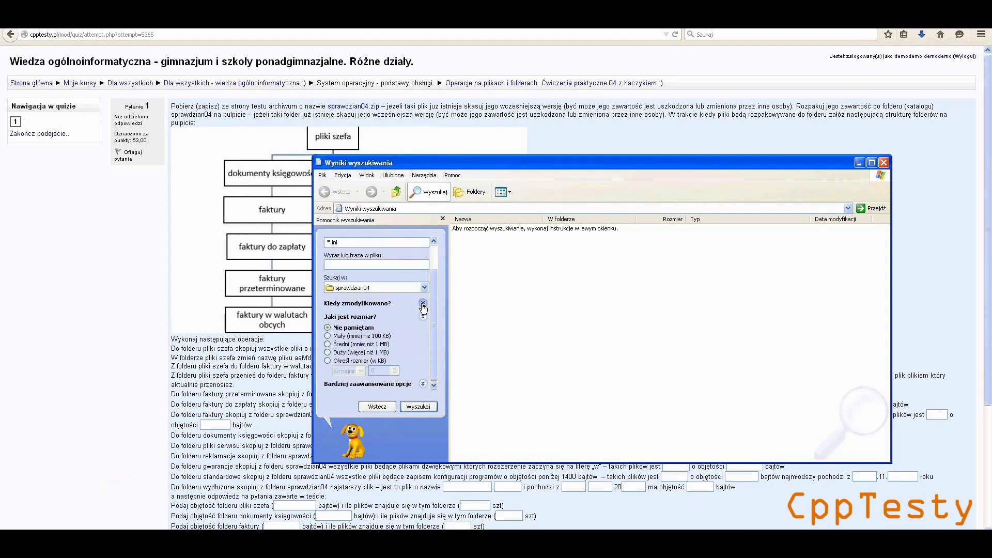
Look over the modification date options, leave them at Nie pamiętam and run the search for *.ini files in sprawdzian04
left_click(423, 304)
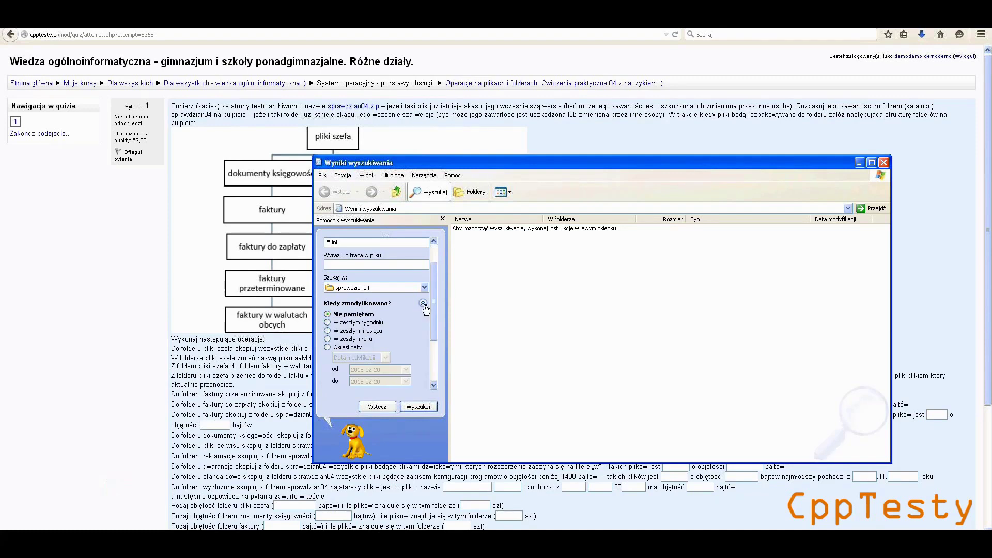
scroll(429, 326, "down", 3)
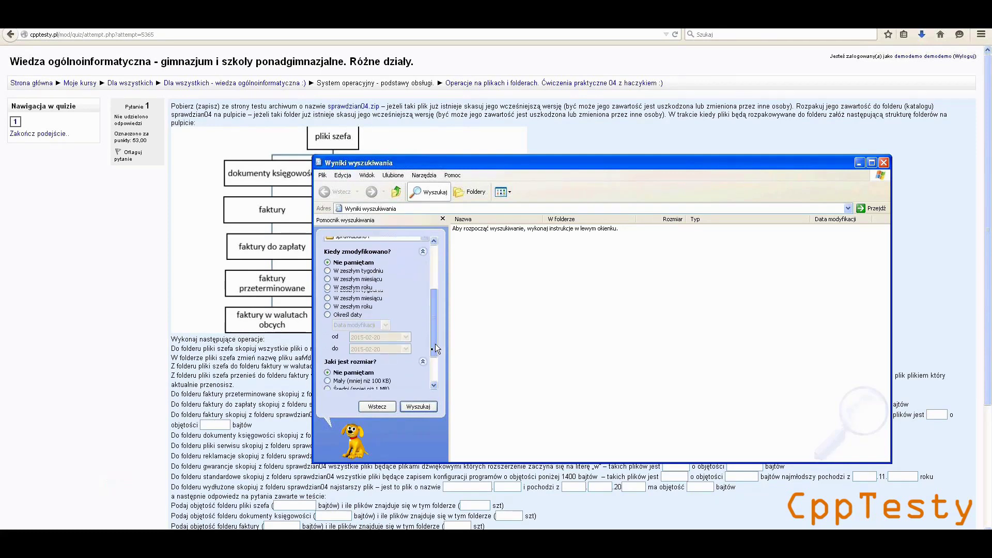
left_click(422, 342)
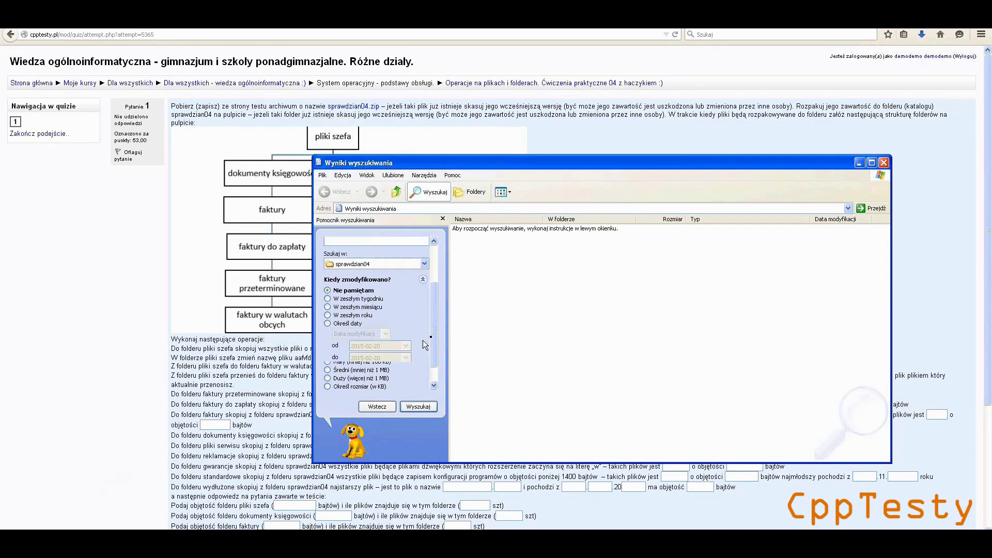
scroll(432, 329, "up", 3)
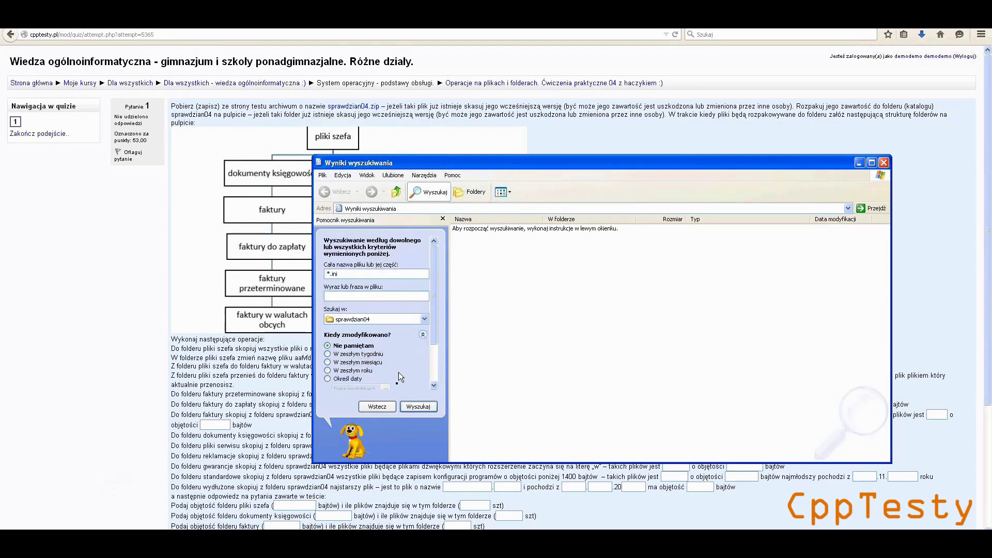
left_click(421, 407)
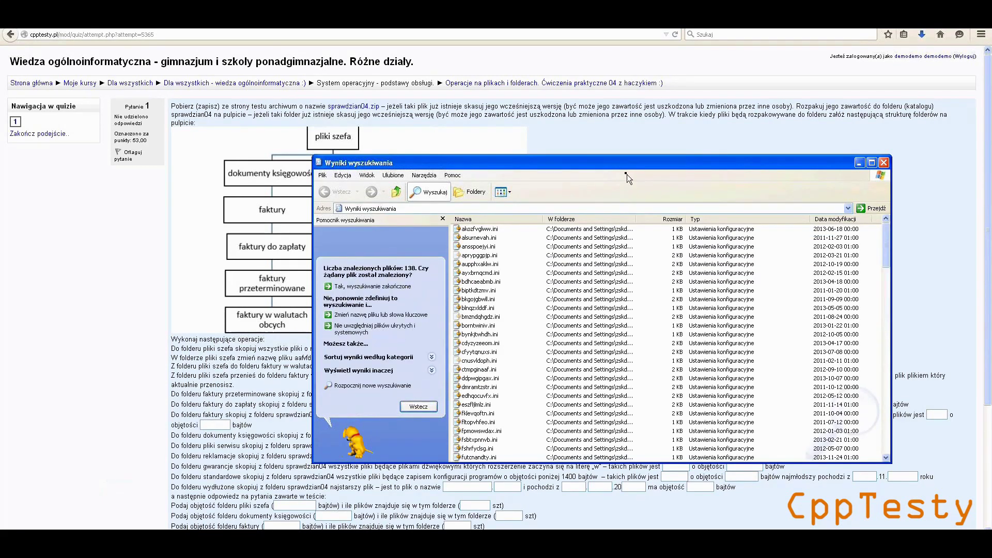
Move the results window aside and sort the found ini files by size, largest first
left_click_drag(624, 168, 534, 147)
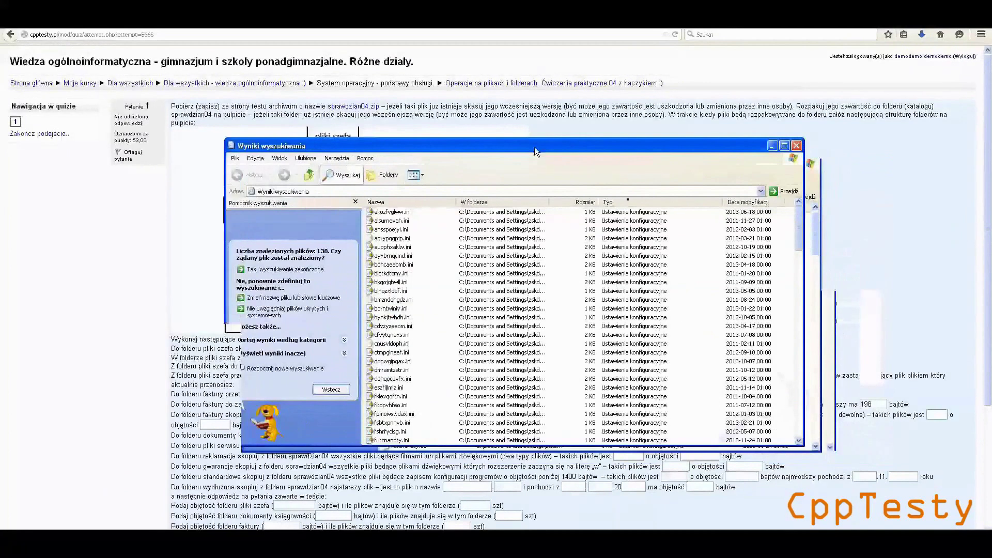
left_click(590, 202)
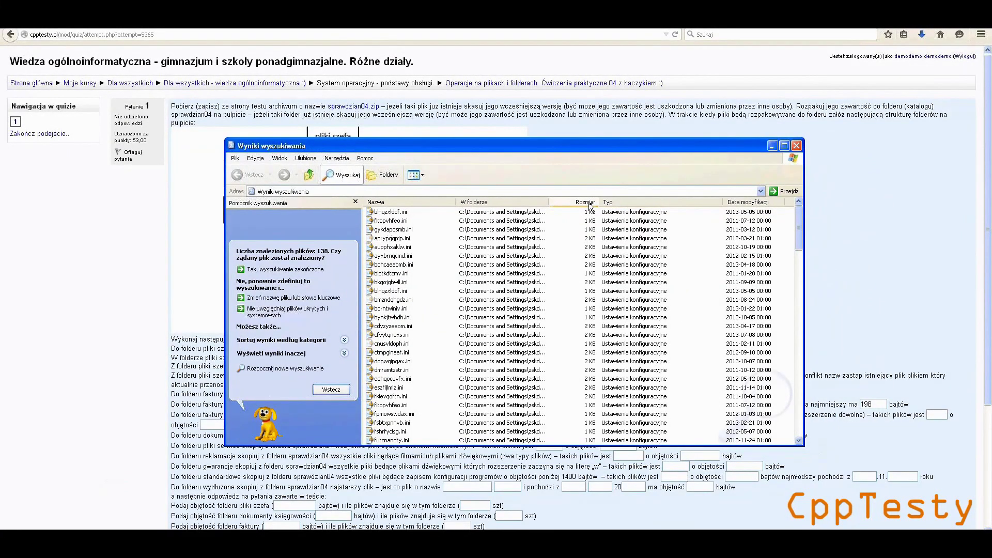
left_click(590, 202)
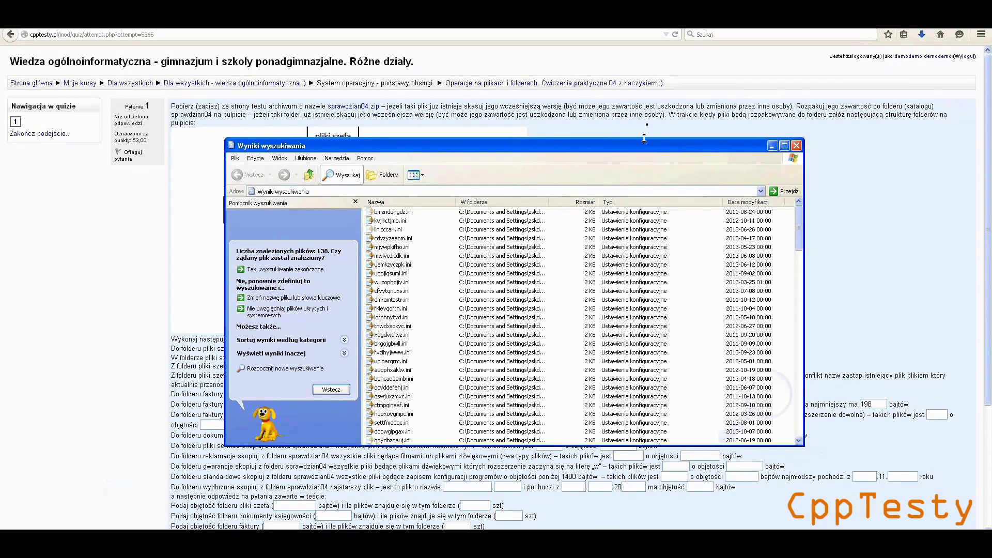
Enlarge the search results window in height so that more of the sorted ini files fit in view
left_click_drag(644, 139, 644, 137)
left_click_drag(639, 93, 635, 56)
left_click_drag(605, 375, 605, 446)
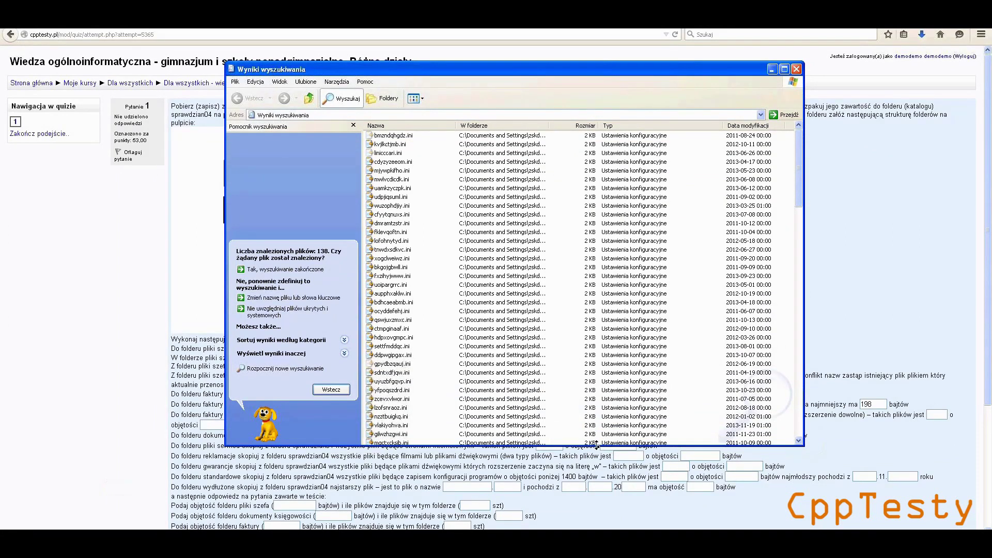
left_click_drag(596, 444, 572, 505)
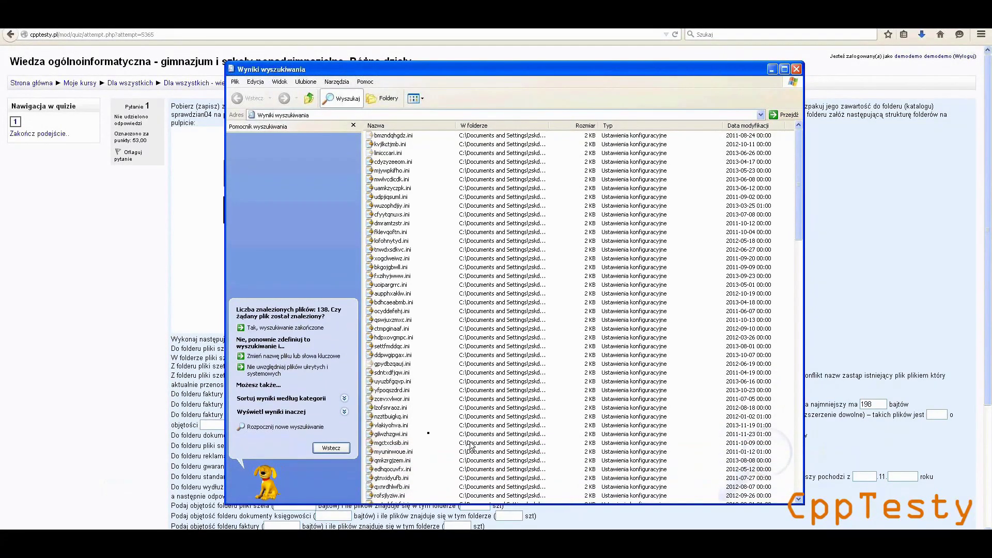
Check the exact byte size of gilwzhzgwi.ini in its properties and close them without changes
left_click(385, 435)
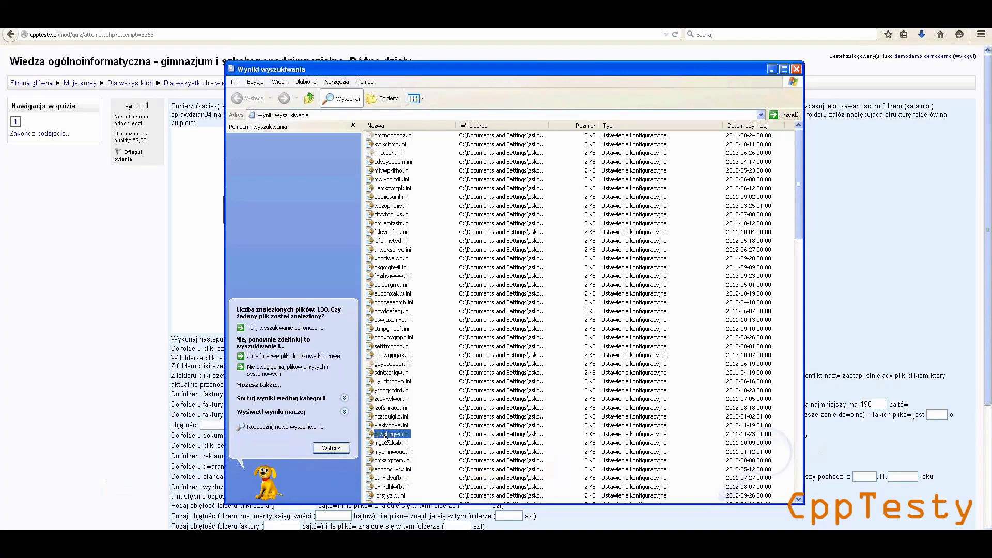
right_click(385, 437)
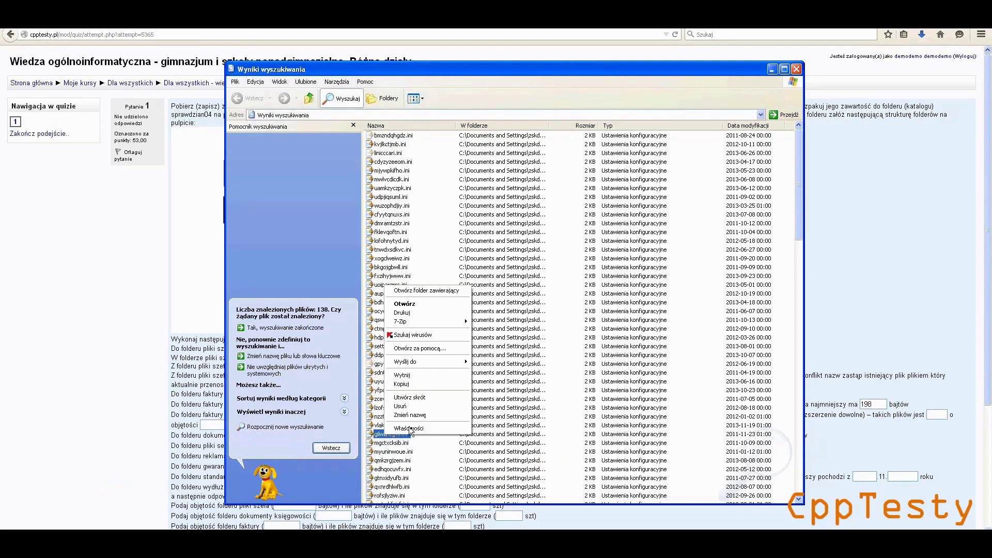
left_click(412, 428)
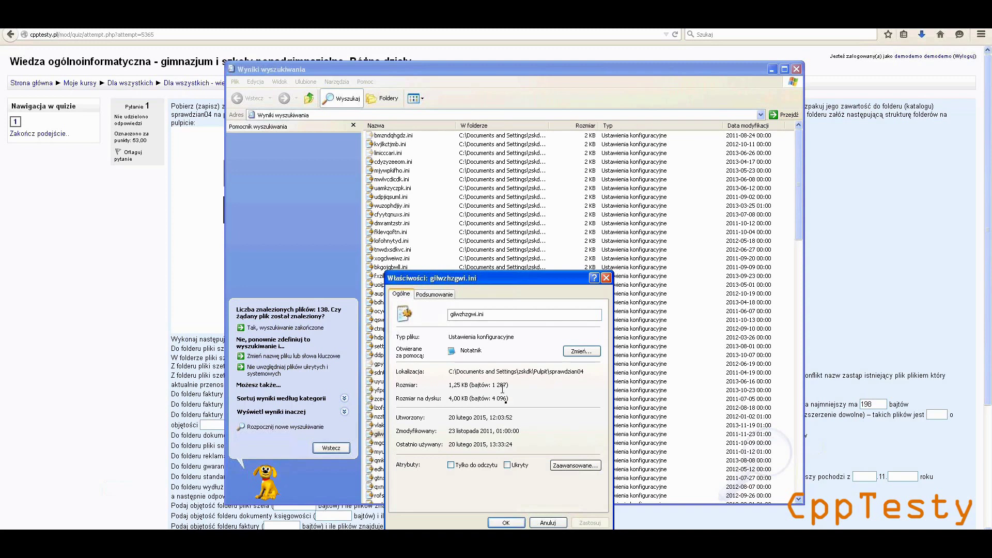
left_click(548, 523)
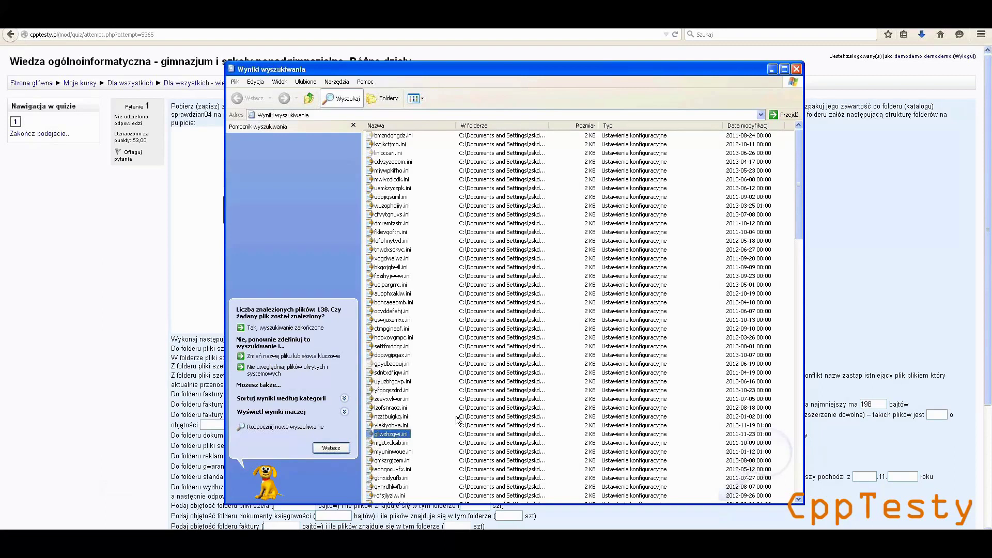
Check the exact byte size of qswjuxzmxc.ini, further up the size-sorted list, in its properties
scroll(457, 420, "down", 2)
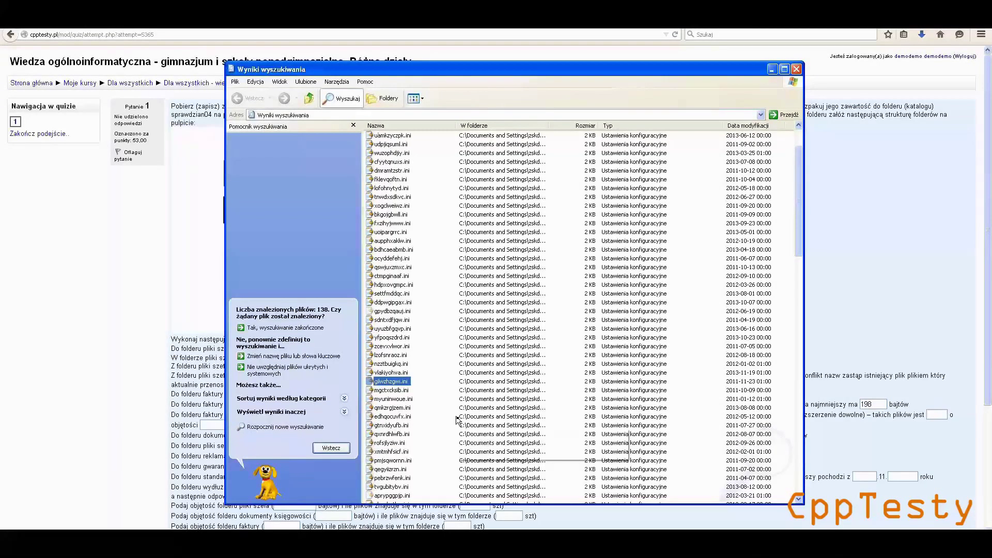
scroll(457, 420, "down", 1)
scroll(456, 420, "up", 3)
mouse_move(392, 302)
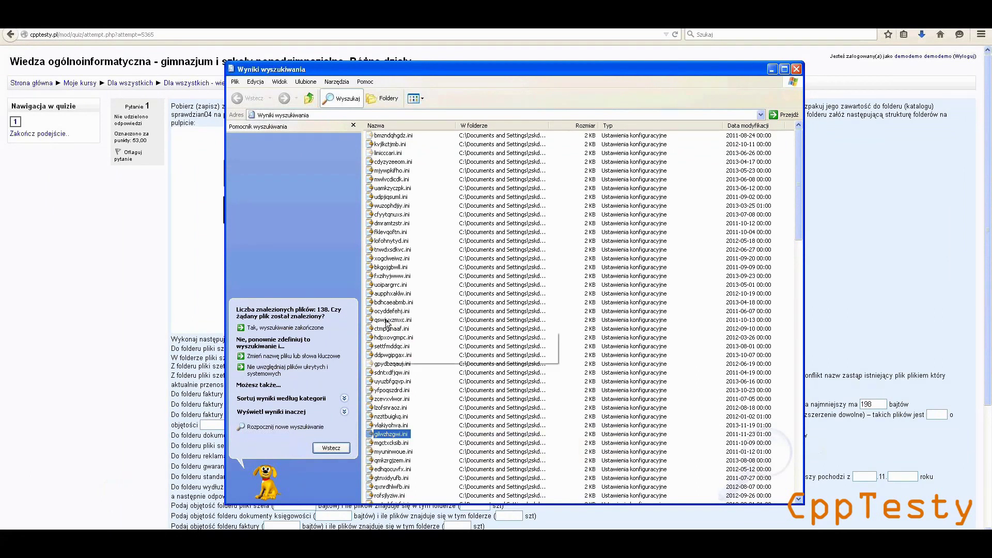
left_click(388, 321)
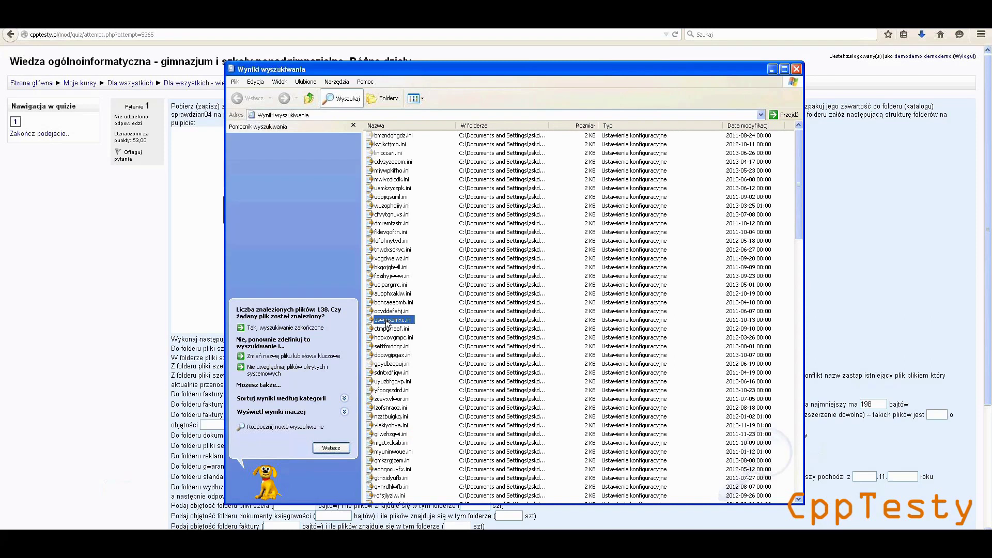
right_click(388, 322)
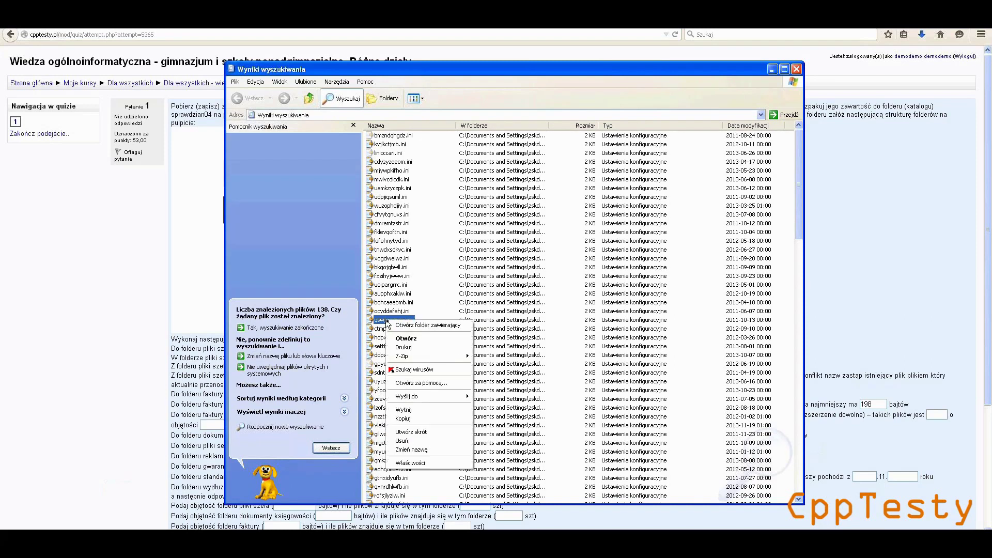
left_click(413, 462)
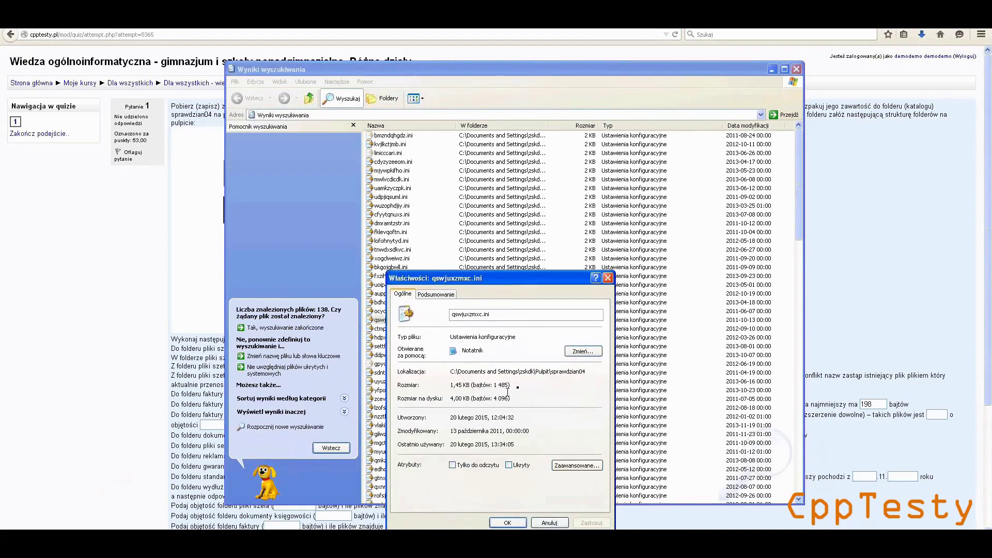
left_click(557, 523)
Check the exact byte sizes of gpydbzqauj.ini and yfpoqszdrd.ini in their properties against the 1400-byte limit
left_click(392, 365)
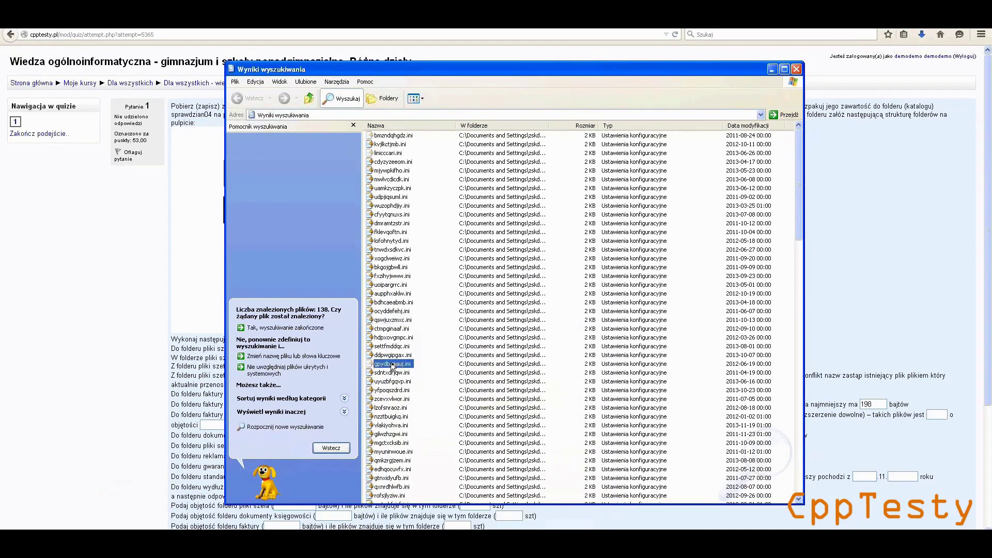
right_click(392, 365)
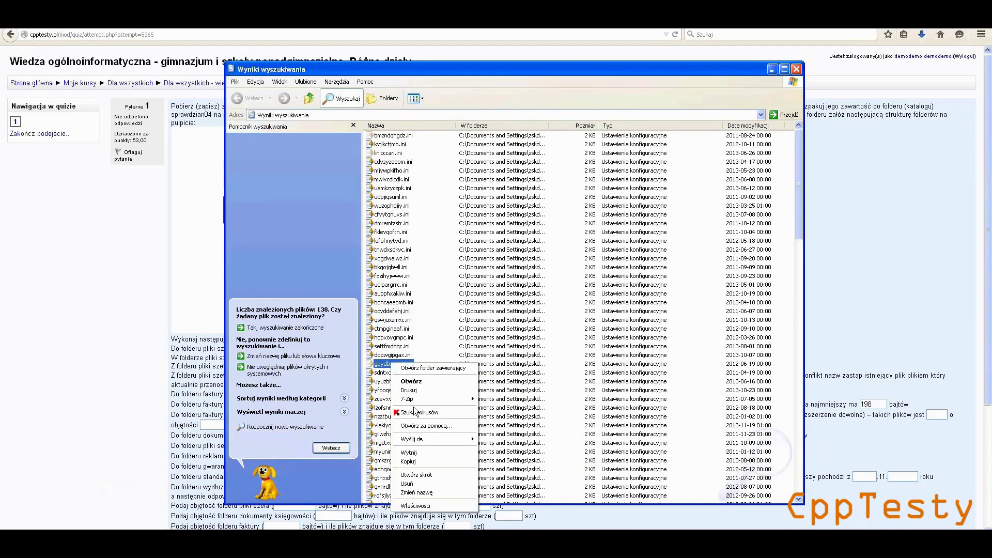
left_click(415, 506)
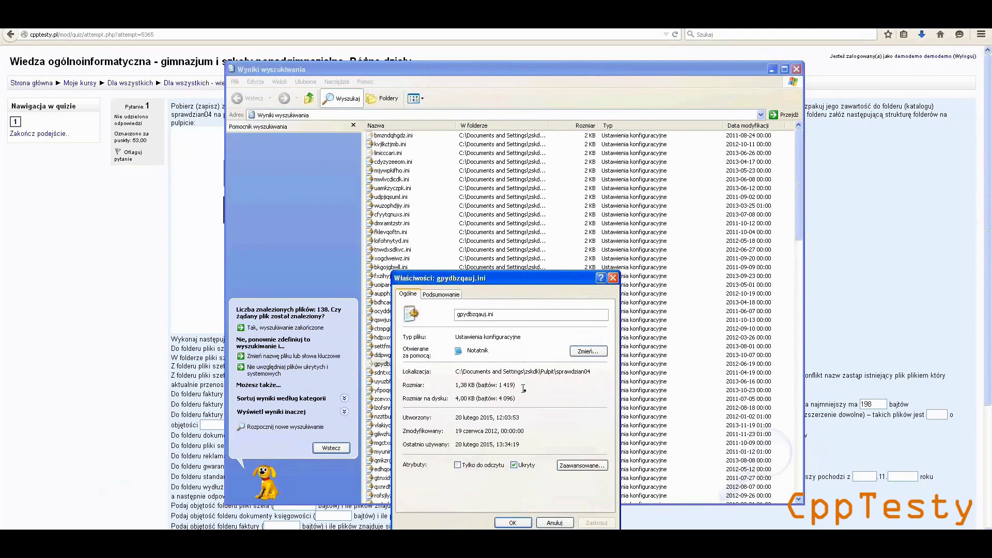
left_click(542, 524)
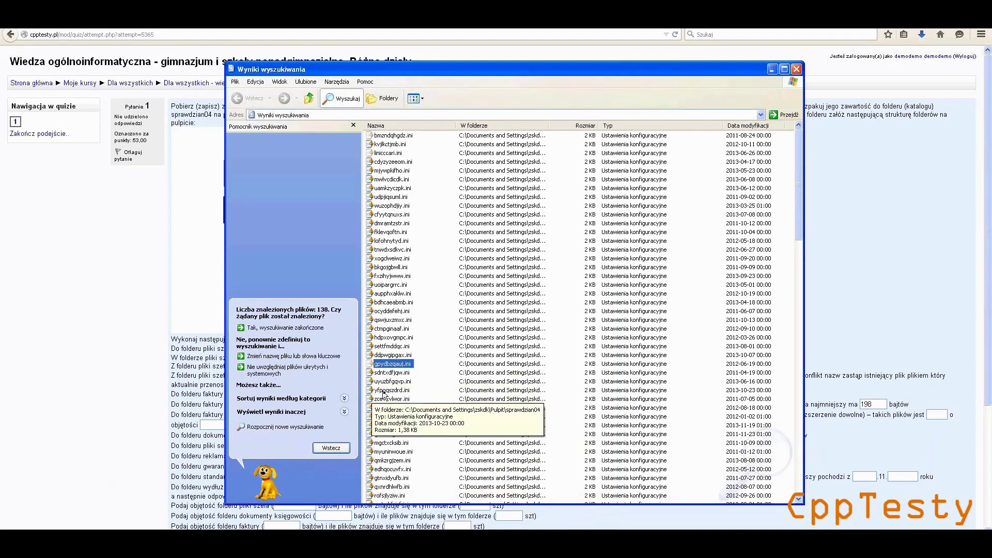
right_click(385, 391)
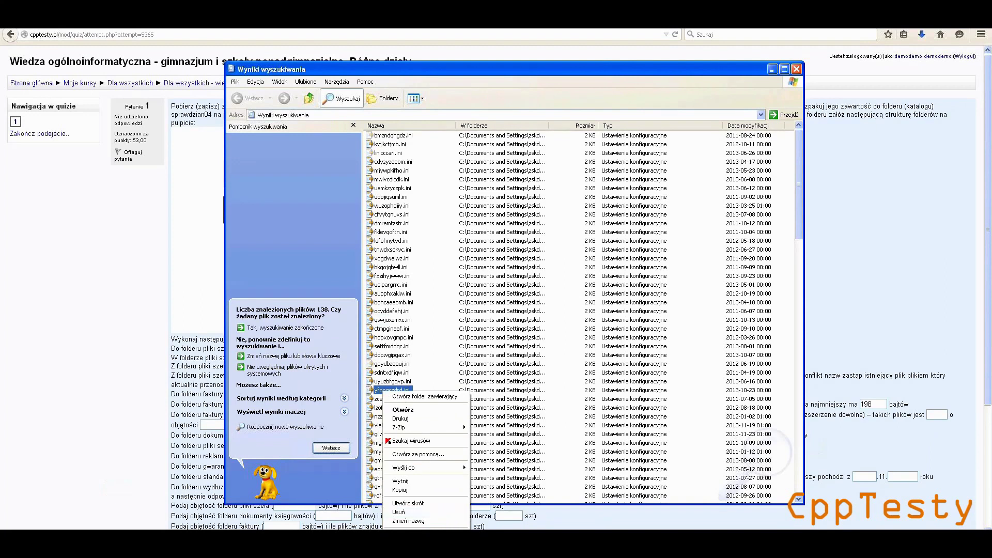
left_click(408, 528)
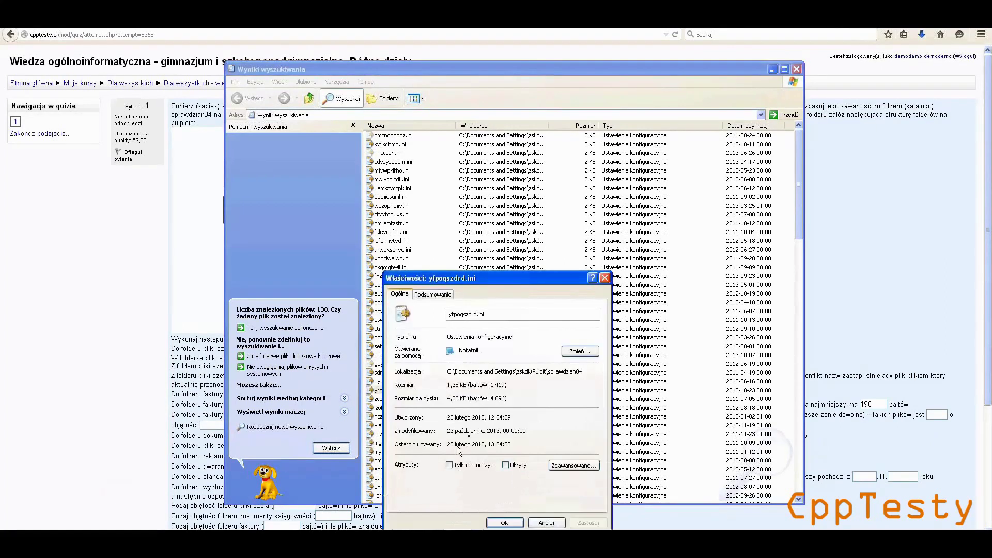
left_click(548, 523)
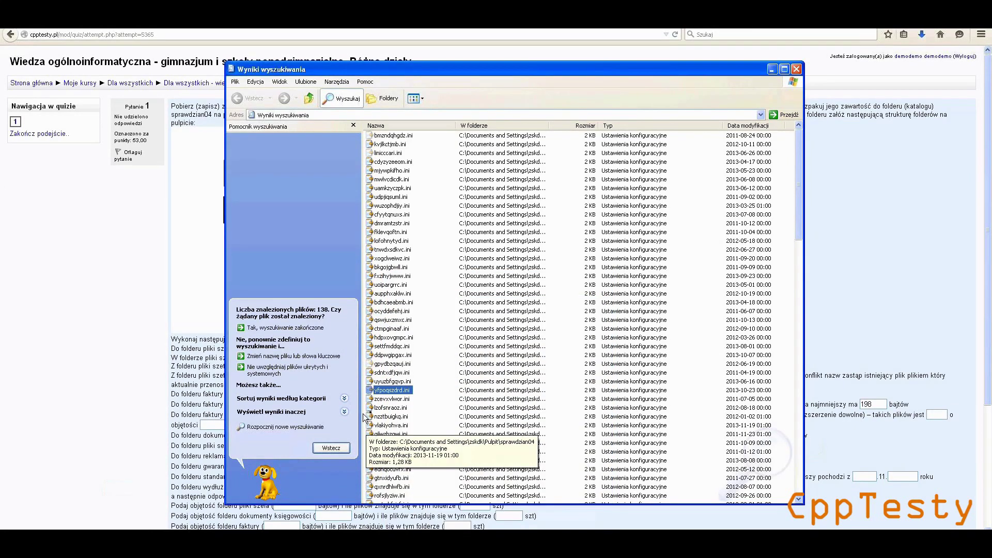
Check the exact byte sizes of nzztbuigkq.ini and zcevxvlwor.ini in their properties to narrow down the 1400-byte boundary
left_click(387, 416)
right_click(387, 415)
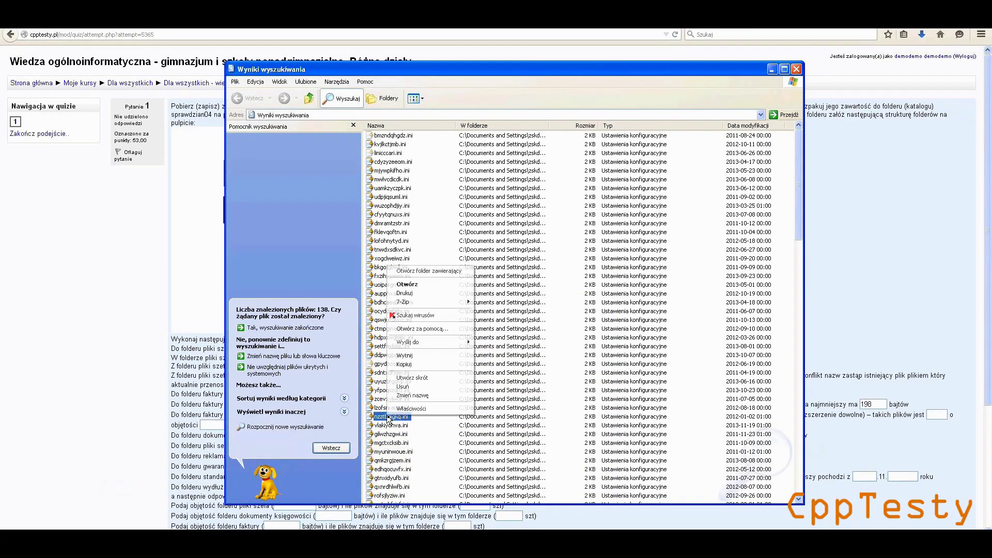
left_click(413, 408)
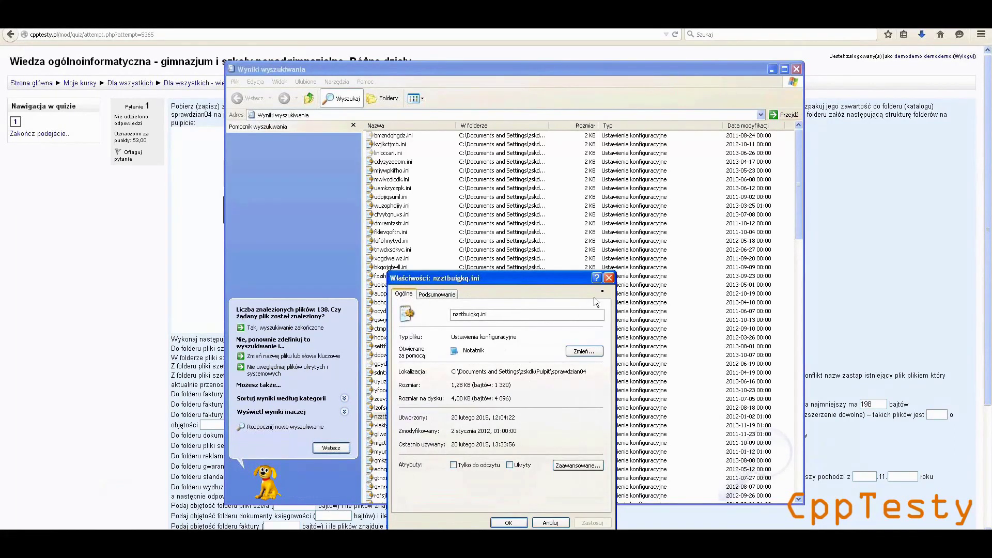
left_click(608, 277)
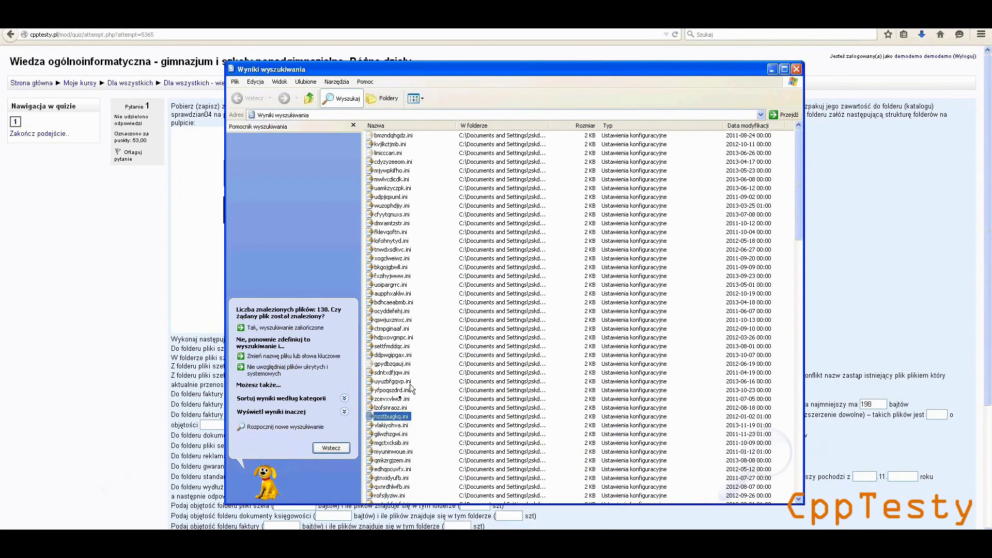
left_click(393, 400)
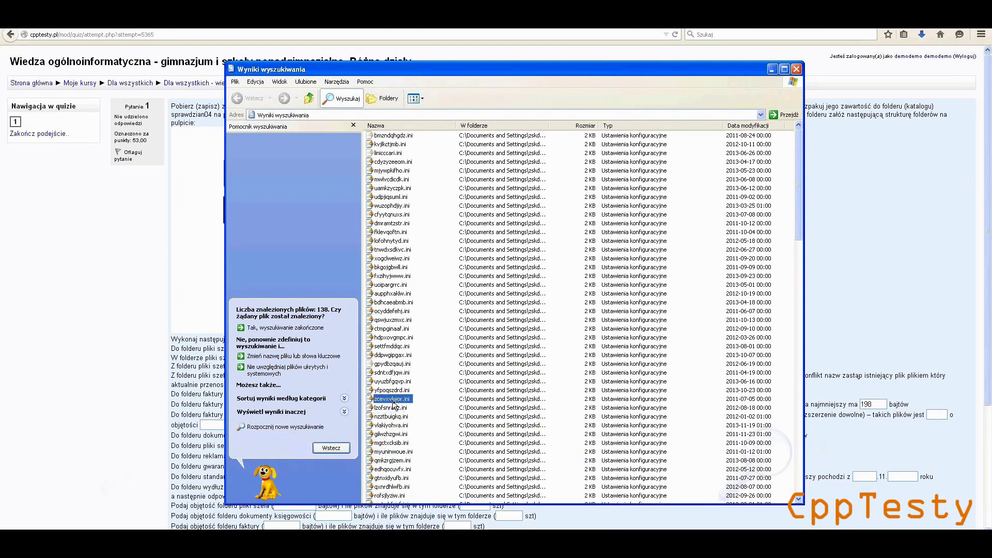
right_click(393, 404)
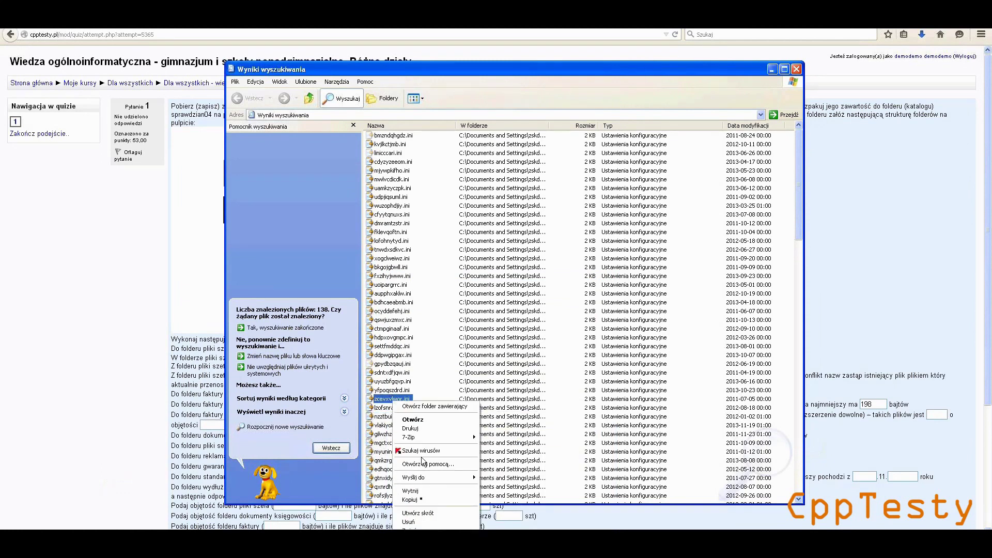
left_click(416, 540)
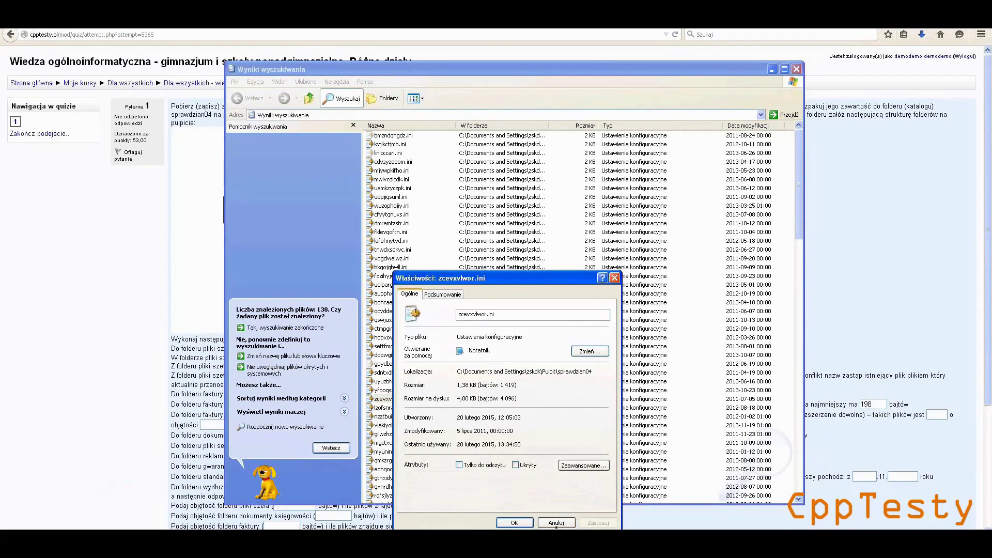
left_click(552, 520)
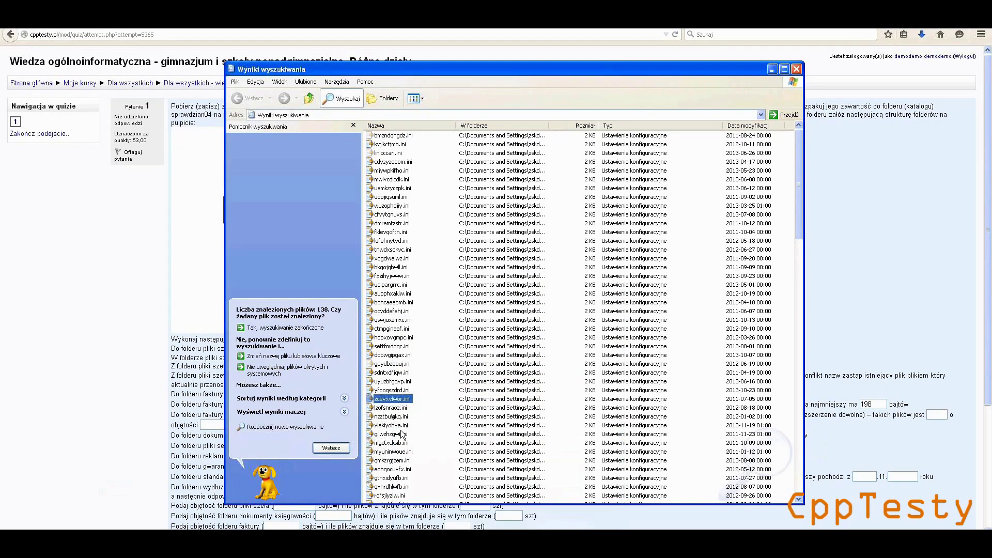
Check the exact byte size of lzofsnraoz.ini in its properties and leave the file selected
left_click(390, 409)
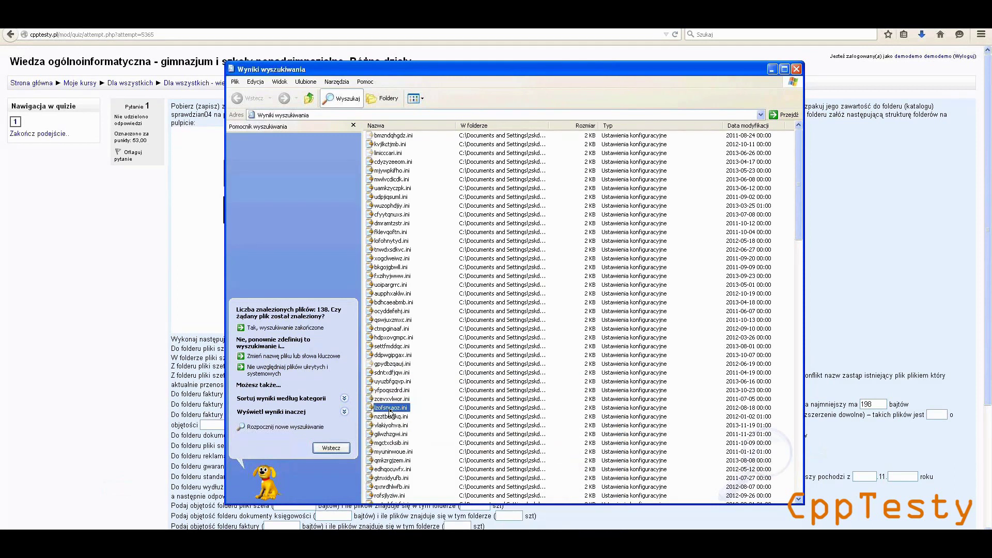
right_click(390, 412)
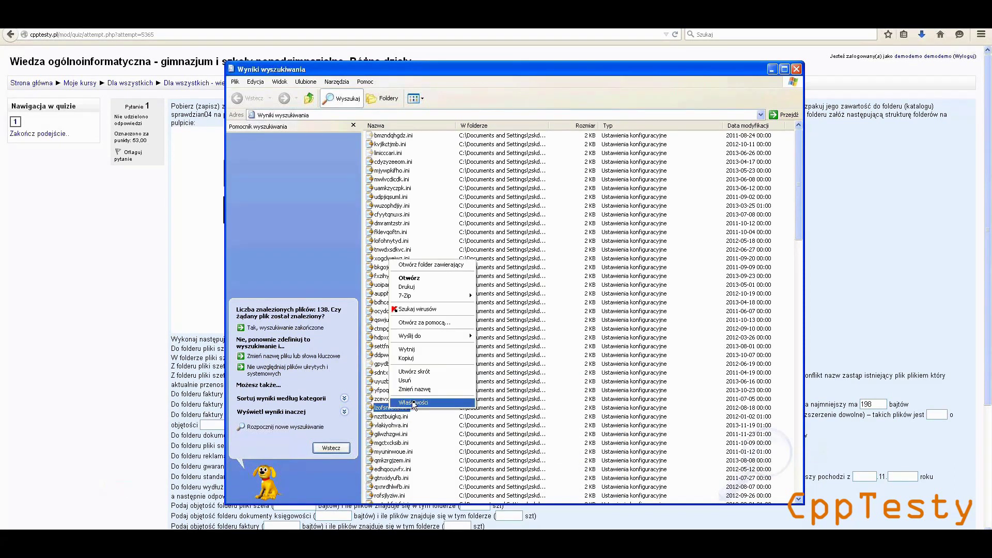
left_click(414, 405)
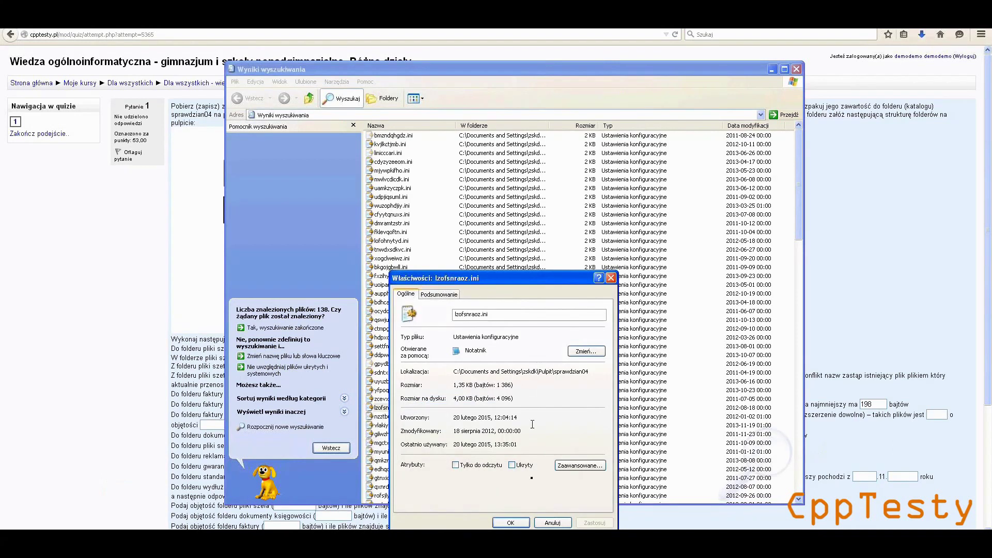
left_click(540, 523)
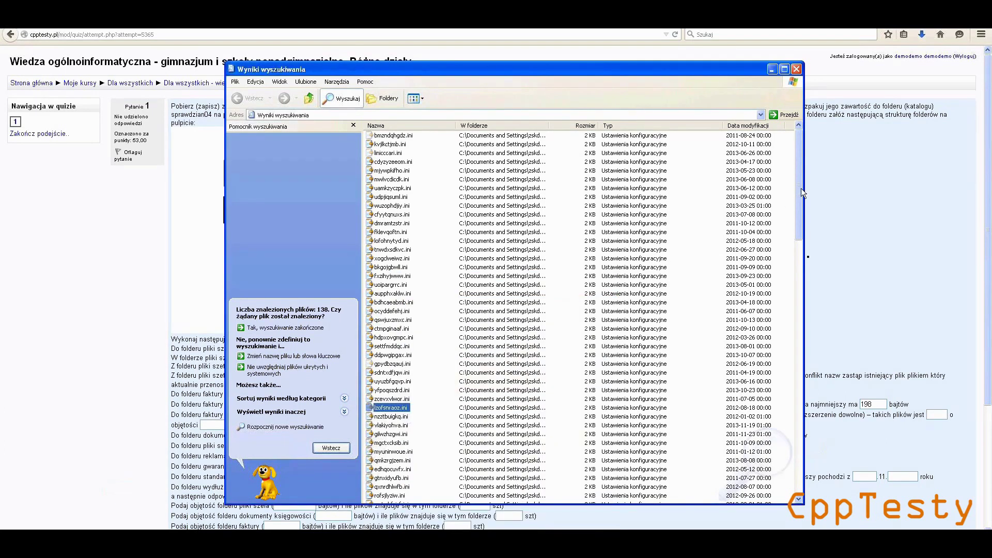
Select the ini files from lzofsnraoz.ini through the last one in the size-sorted results and copy them
left_click(804, 485)
left_click(805, 485)
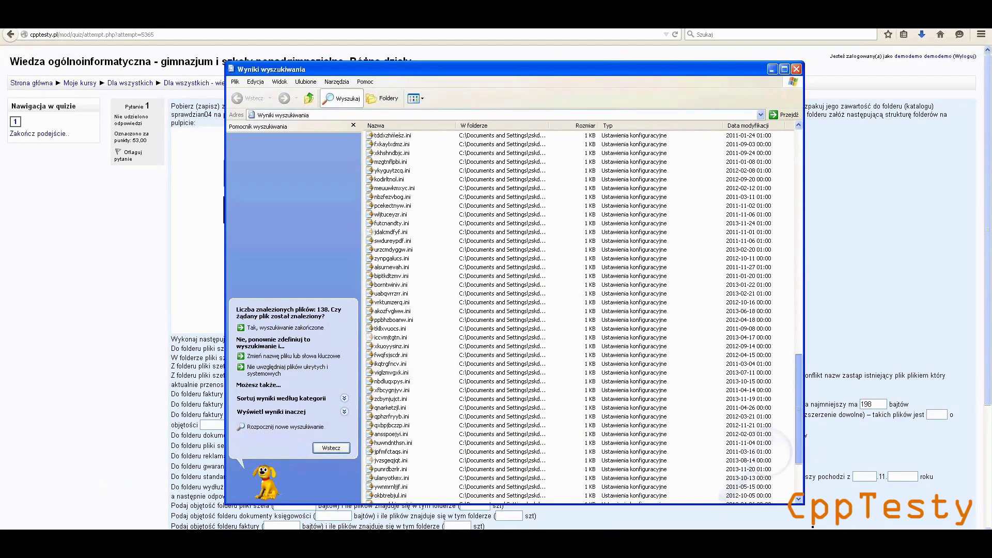
left_click(805, 485)
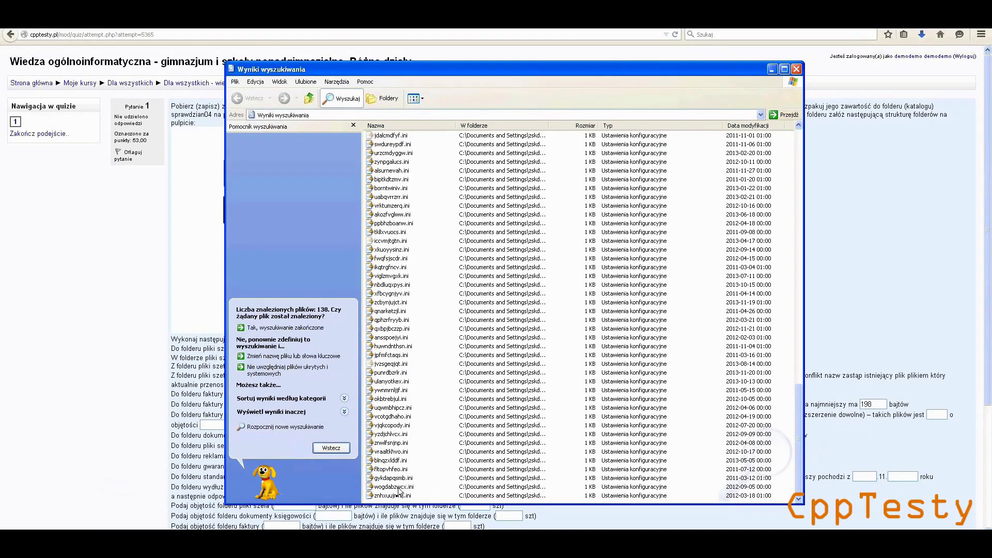
key("ctrl+a")
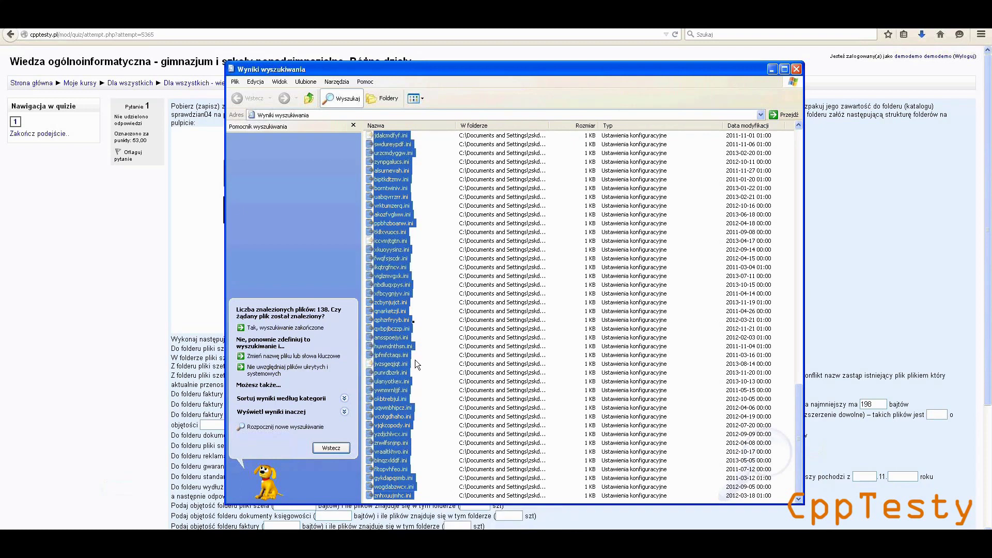
right_click(405, 220)
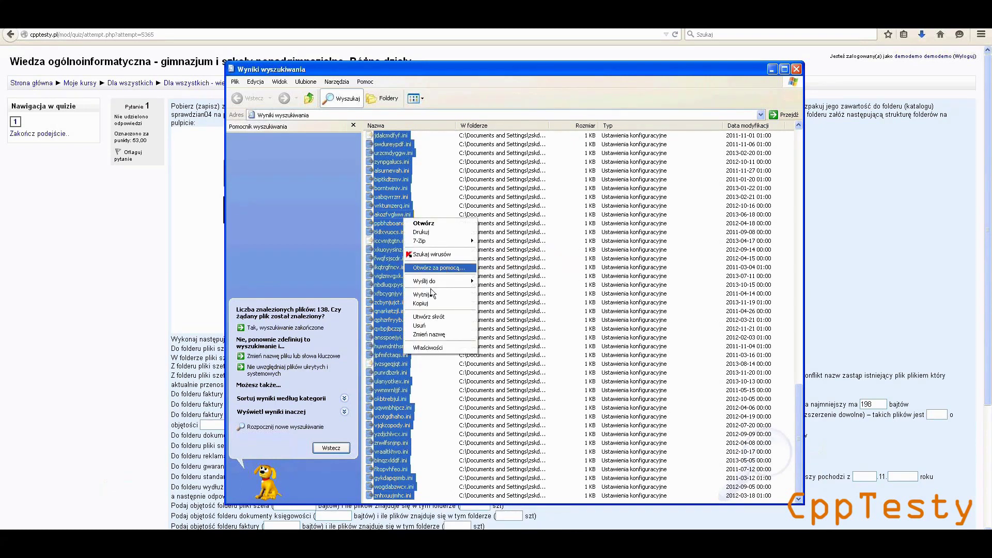
left_click(427, 304)
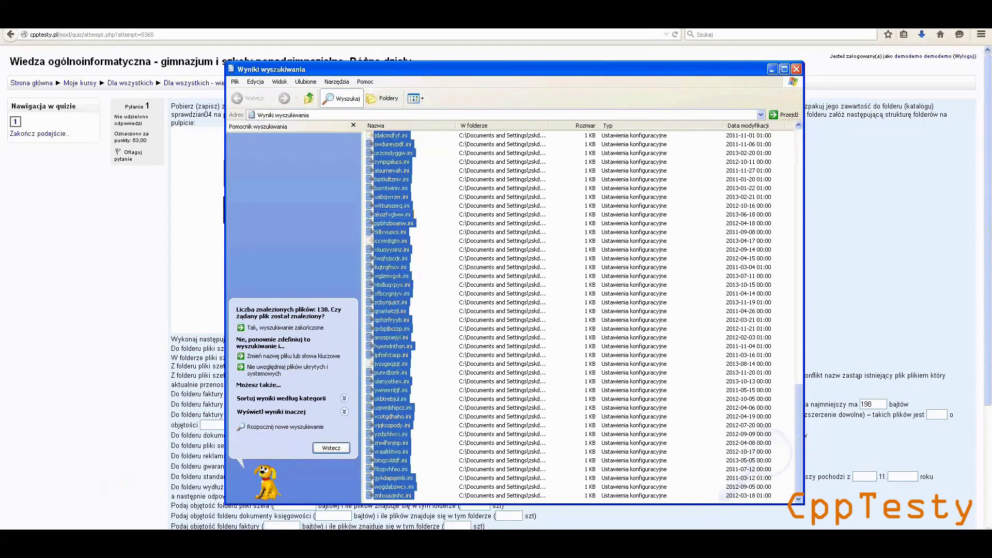
Paste the copied ini files into the gwarancje\standardowe folder
key("alt+Tab")
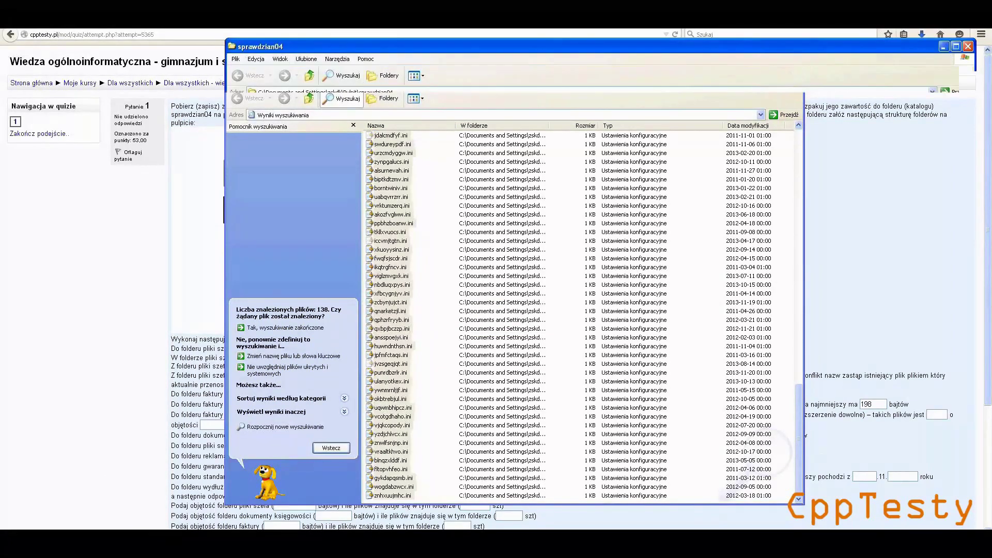
key("alt+Tab")
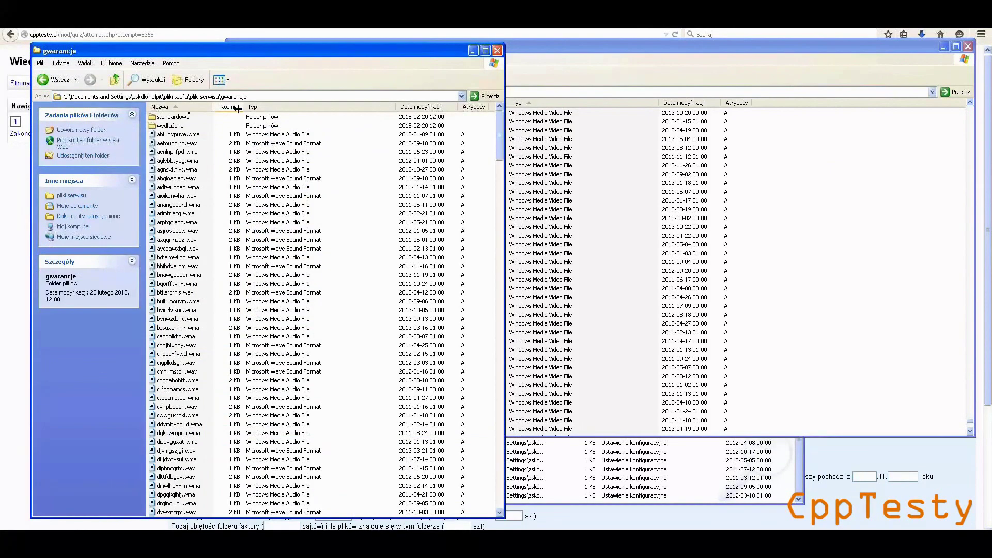
double_click(177, 118)
right_click(299, 260)
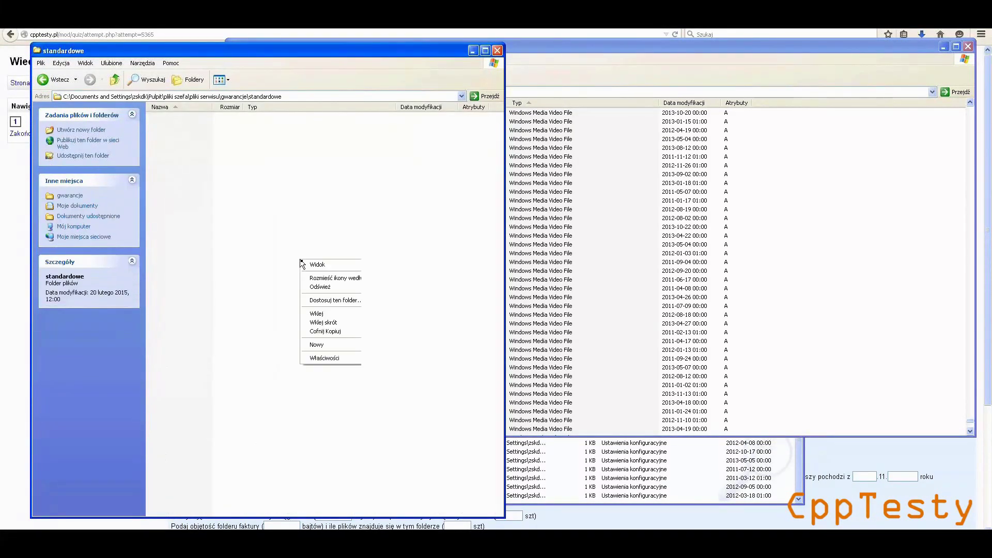
left_click(317, 314)
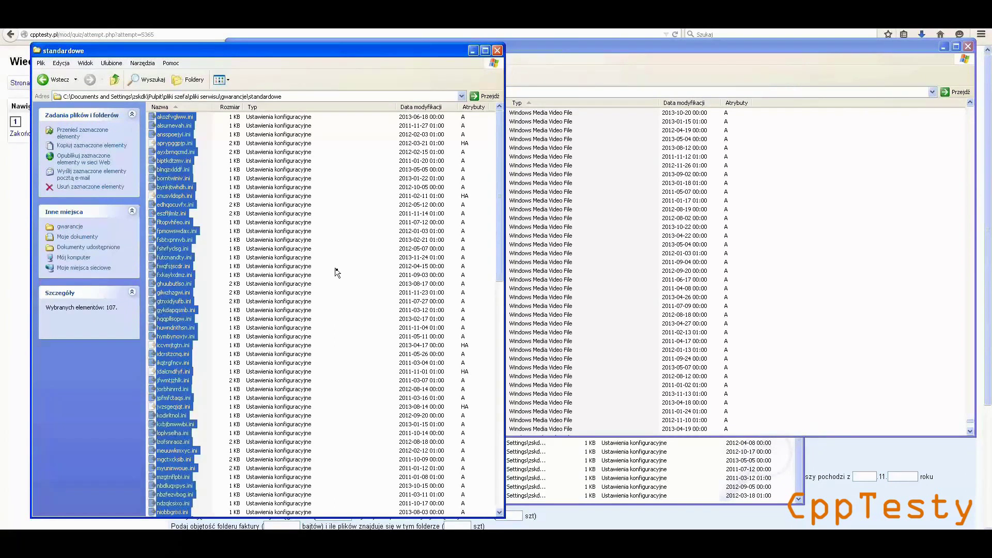
left_click(486, 149)
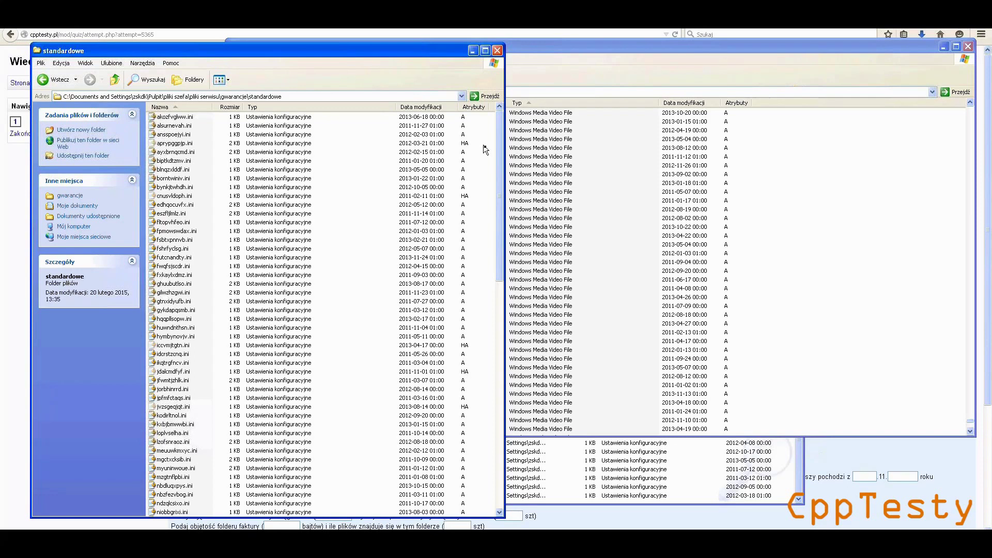
Sort the standardowe files newest first, check the newest file's details, and go to the day field of its date in the quiz
left_click(418, 108)
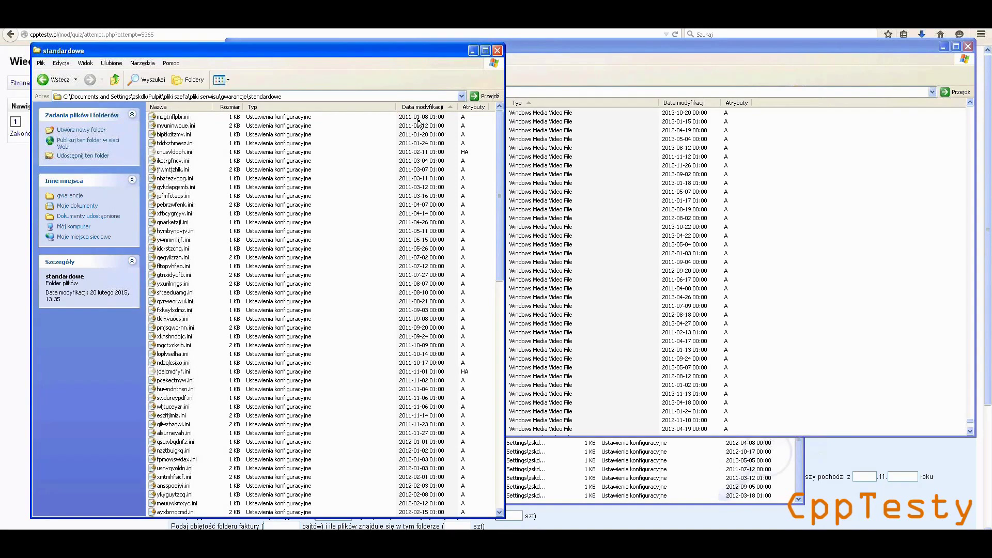
left_click(429, 108)
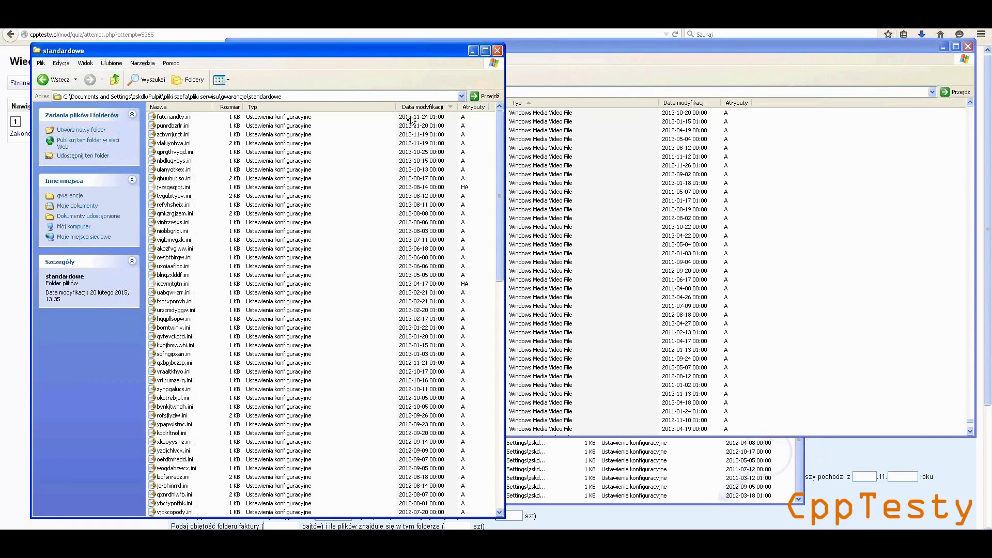
left_click(181, 119)
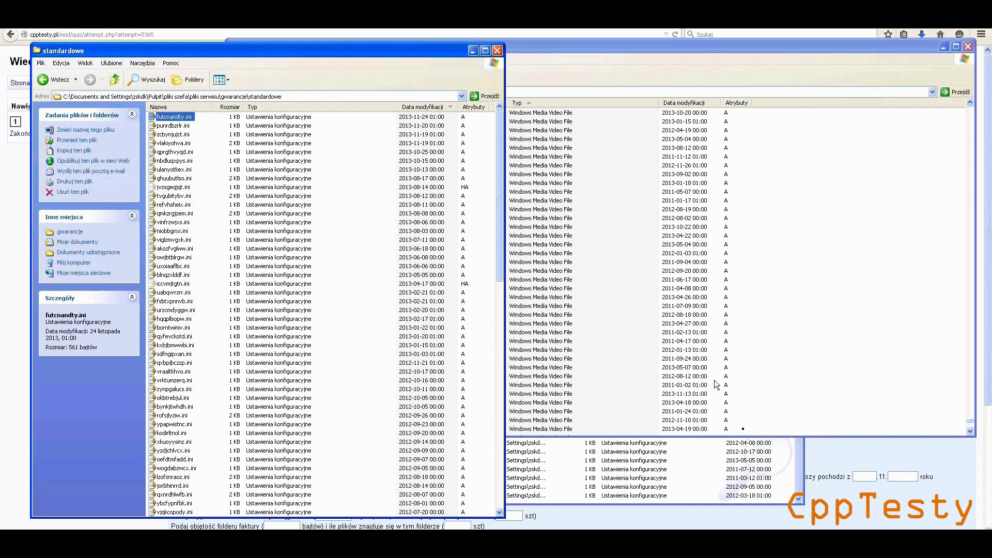
left_click(873, 478)
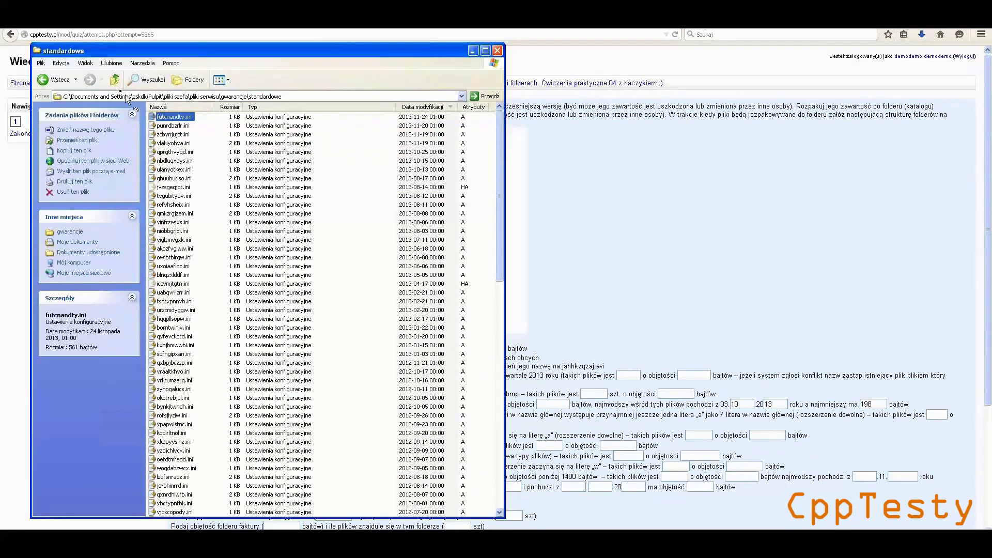
Open the gwarancje\wydłużone folder and close the search results window
left_click(116, 83)
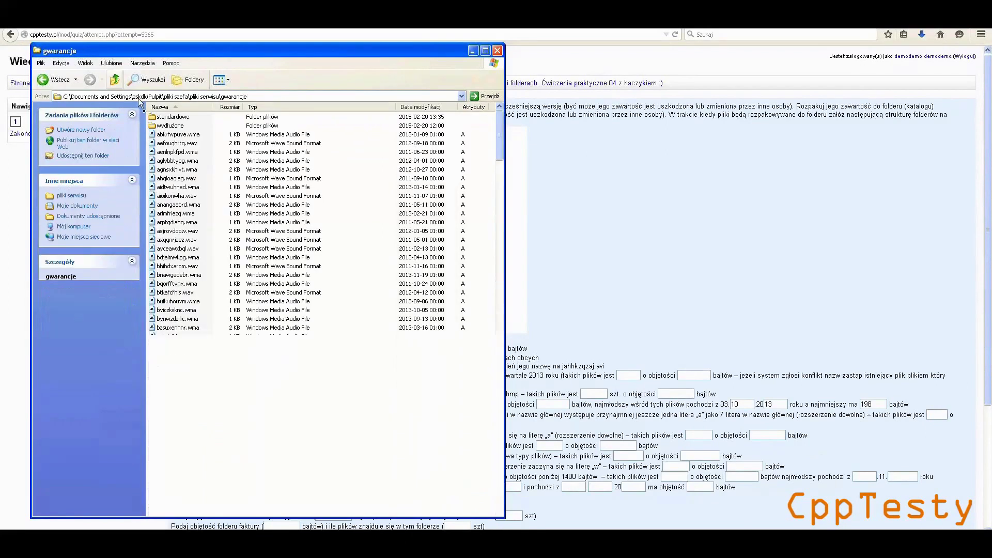
double_click(163, 127)
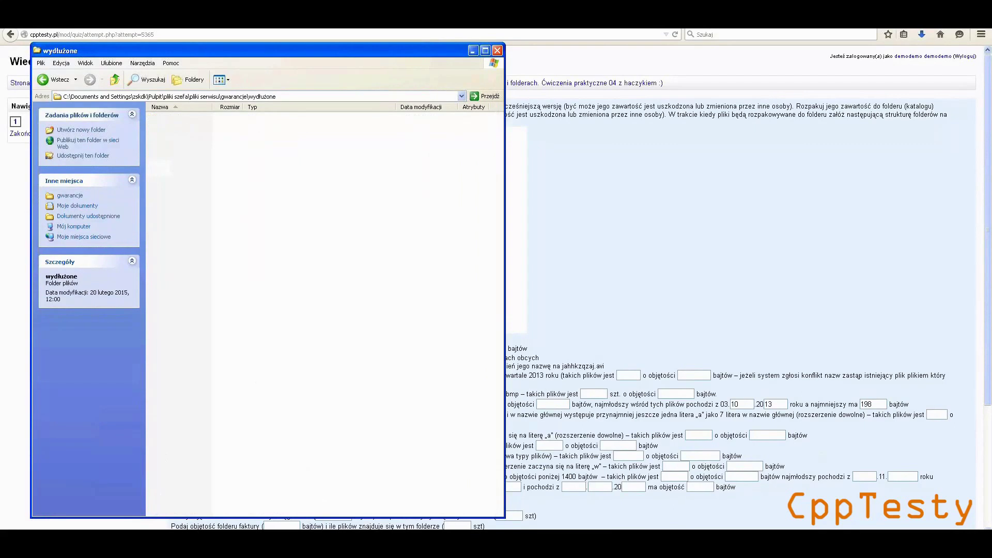
key("alt+Tab")
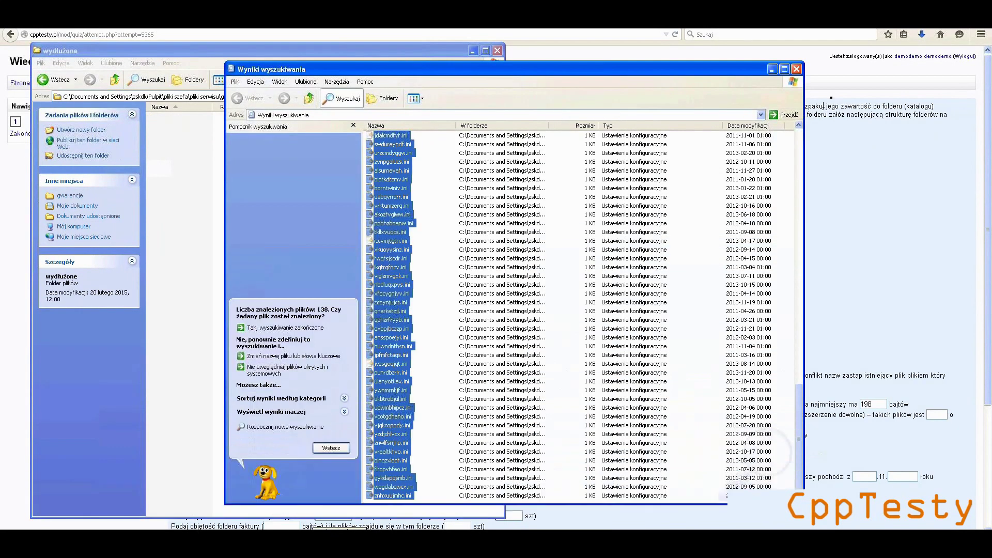
left_click(796, 69)
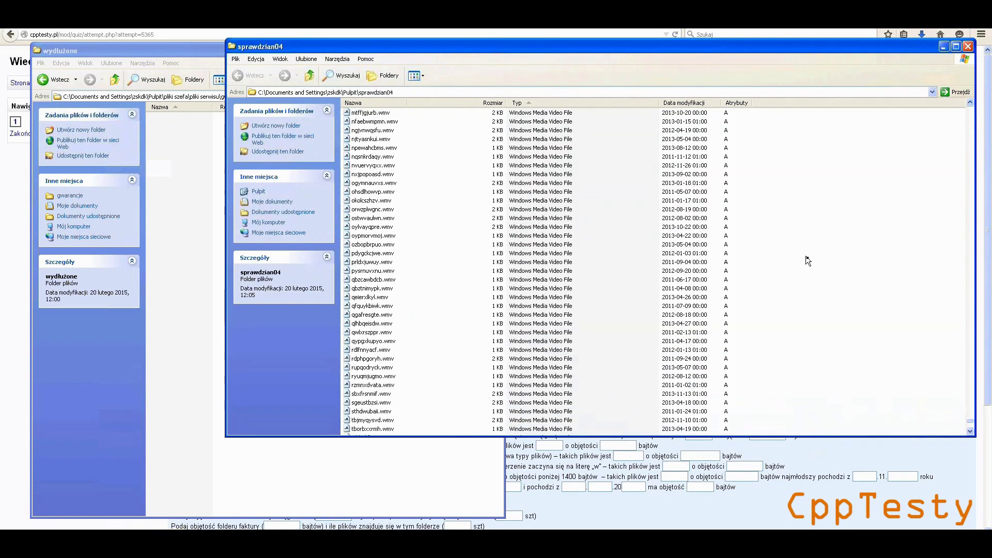
Sort sprawdzian04 by modification date to find the oldest file, and check its date and byte size in its properties
left_click(707, 105)
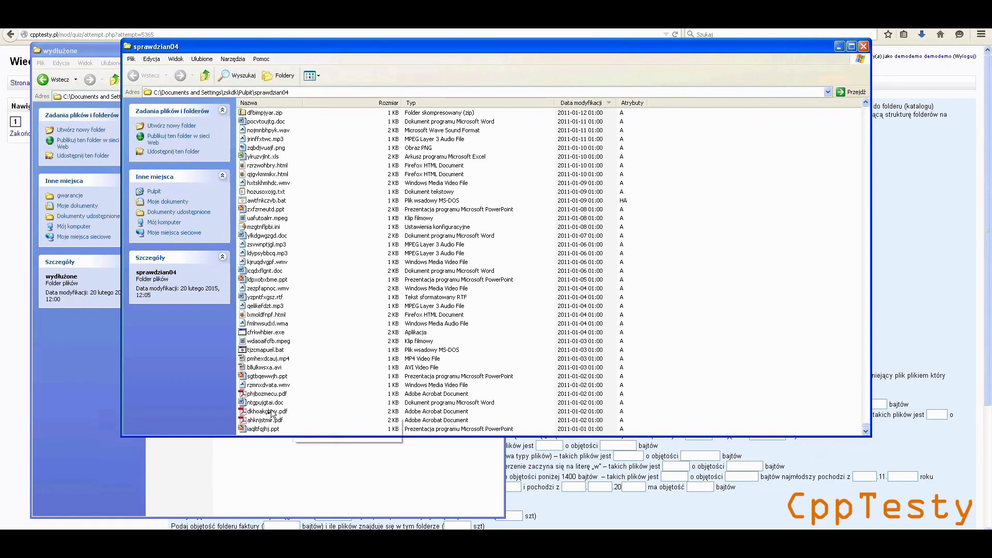
mouse_move(270, 415)
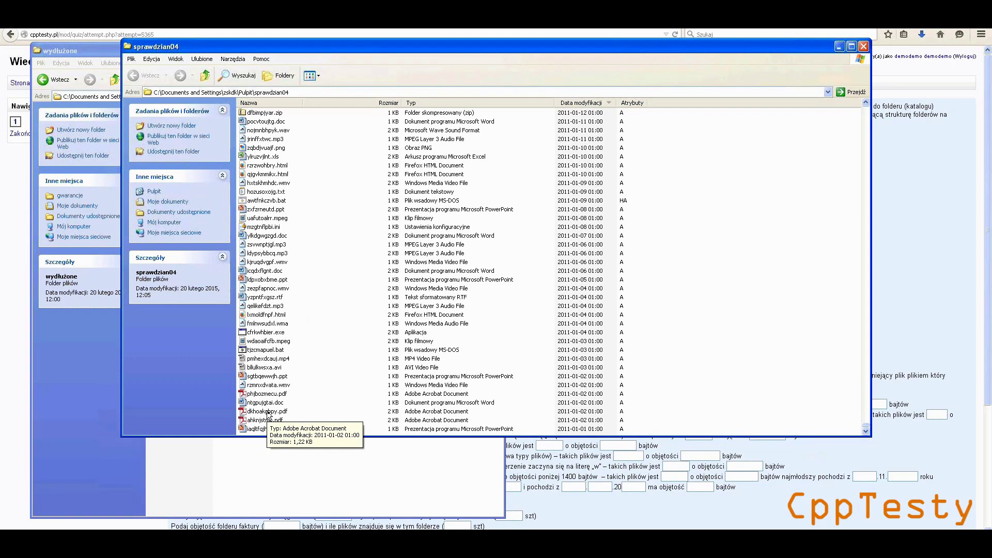
mouse_move(256, 432)
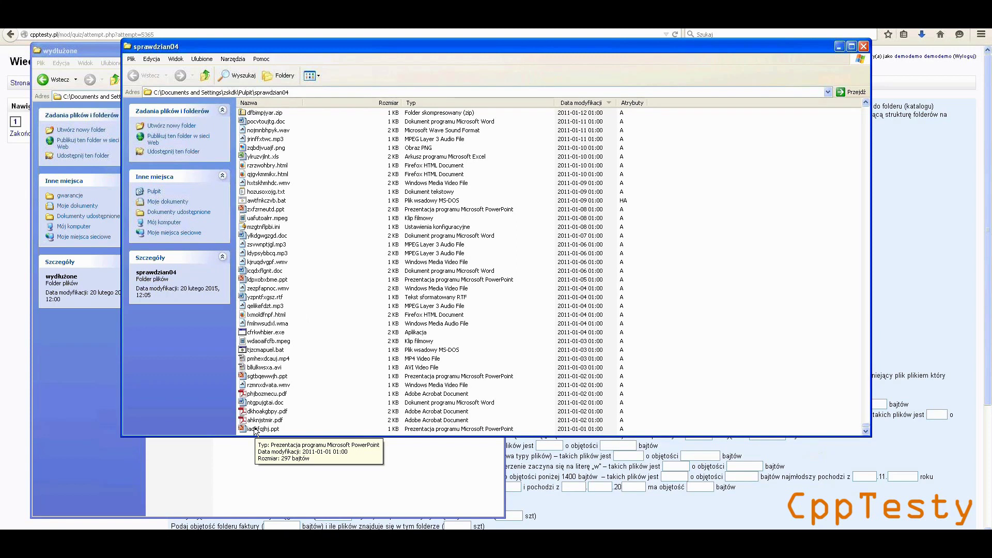
left_click(255, 429)
right_click(255, 429)
left_click(279, 421)
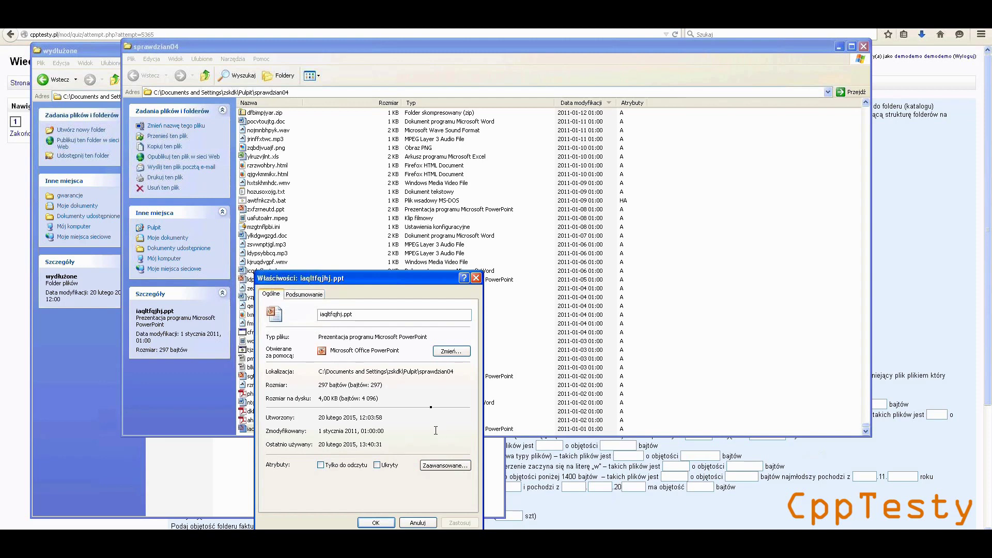
left_click(421, 523)
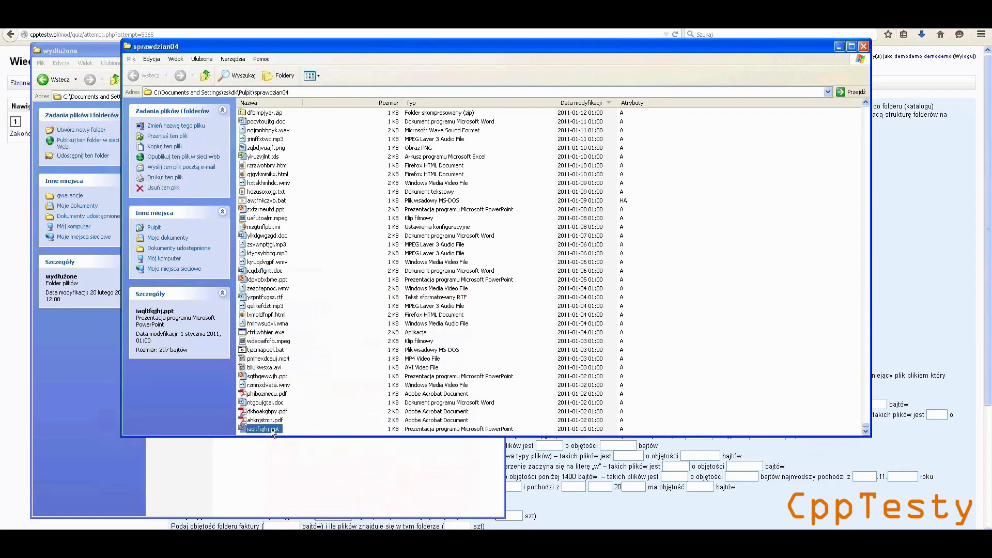
Copy iaqltfqjhj.ppt from sprawdzian04 into the gwarancje\wydłużone folder
key("shift+F10")
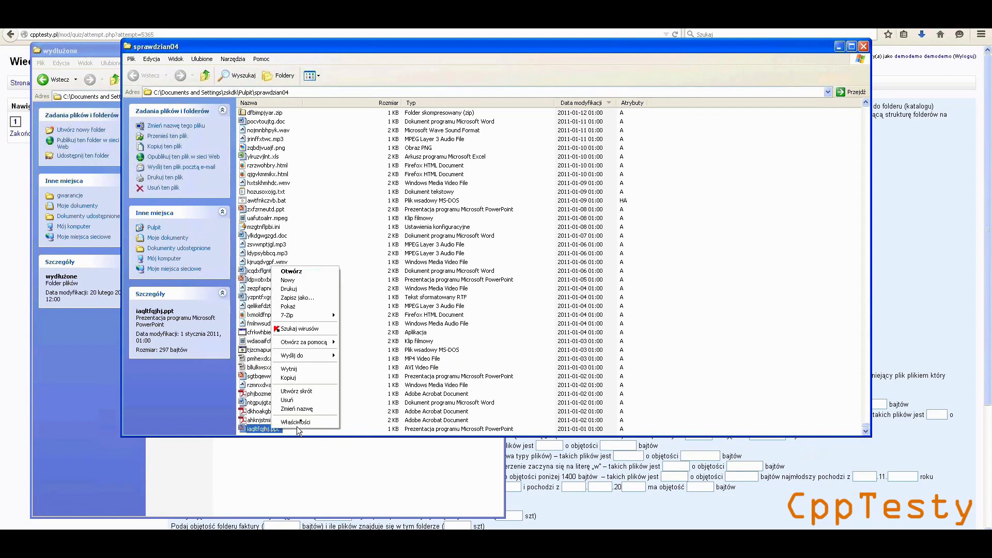
left_click(308, 379)
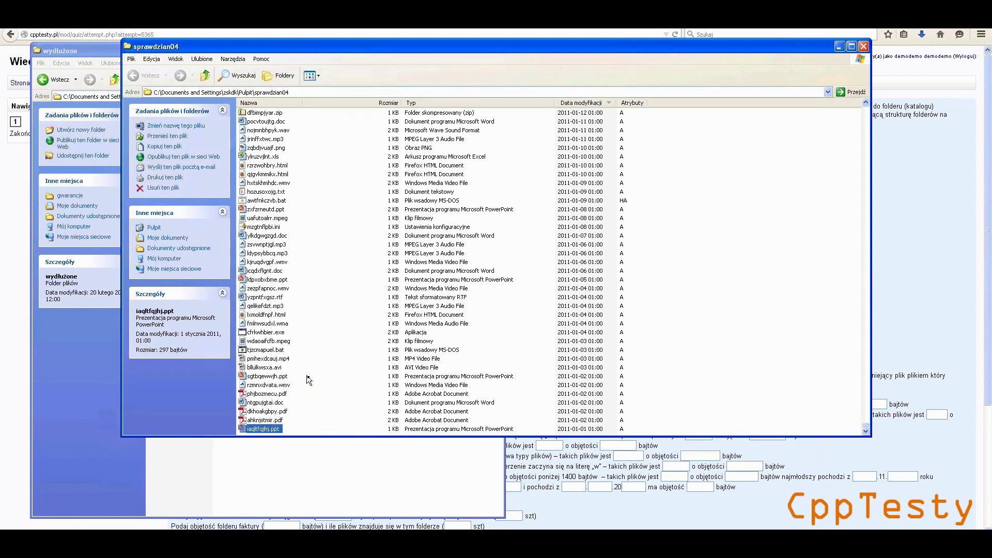
left_click(303, 461)
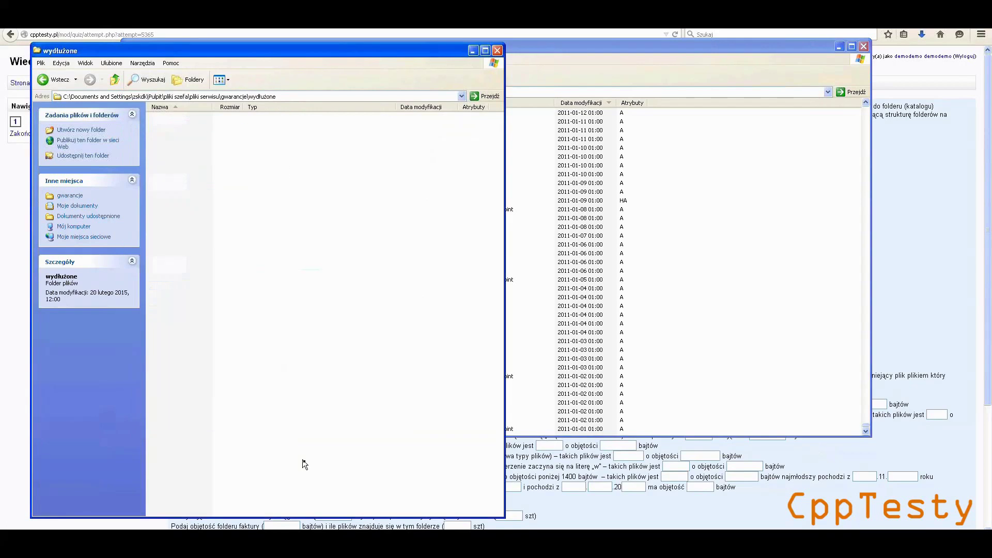
right_click(304, 464)
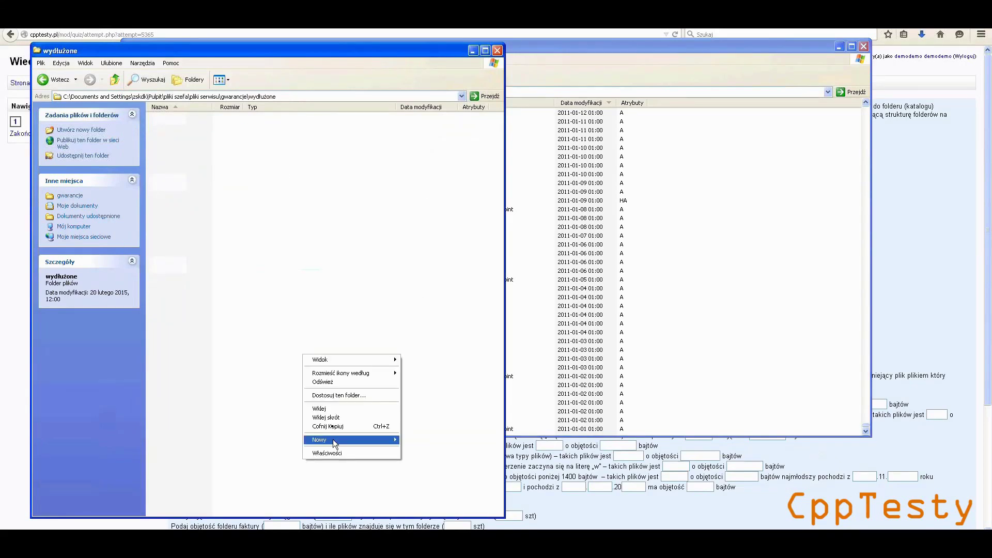
left_click(331, 409)
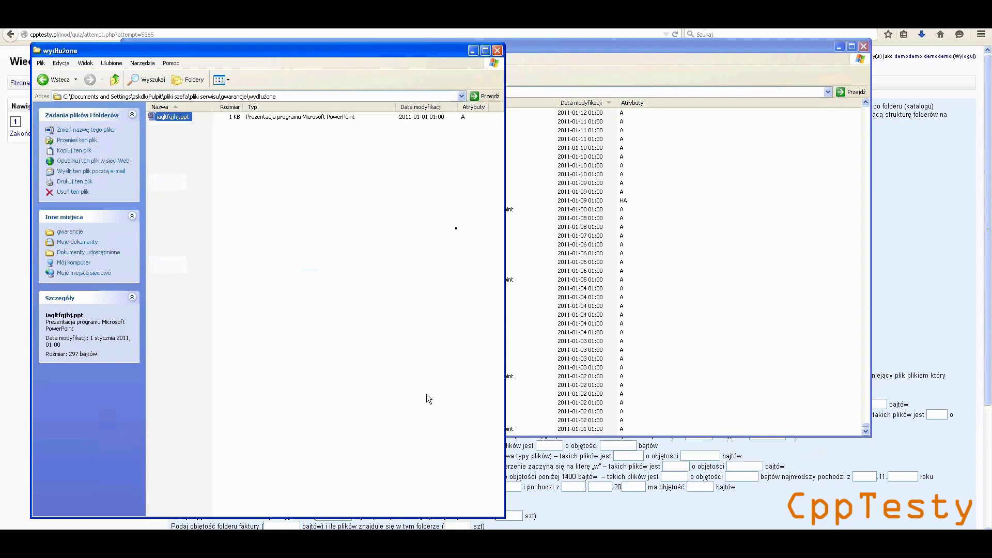
Go back up to pliki szefa and check the dokumenty księgowości folder's byte size and file count in its properties
left_click(114, 81)
left_click(115, 84)
left_click(115, 83)
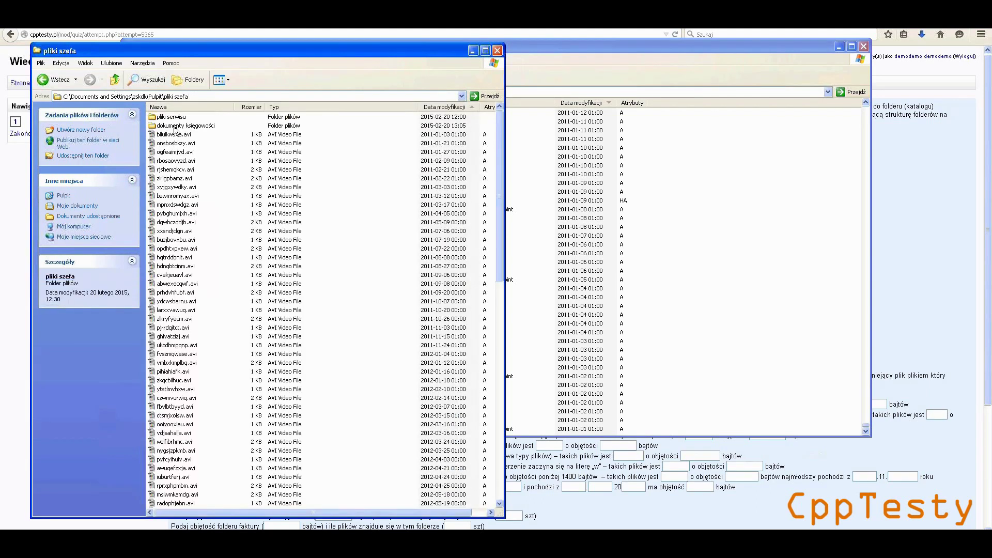
left_click(175, 126)
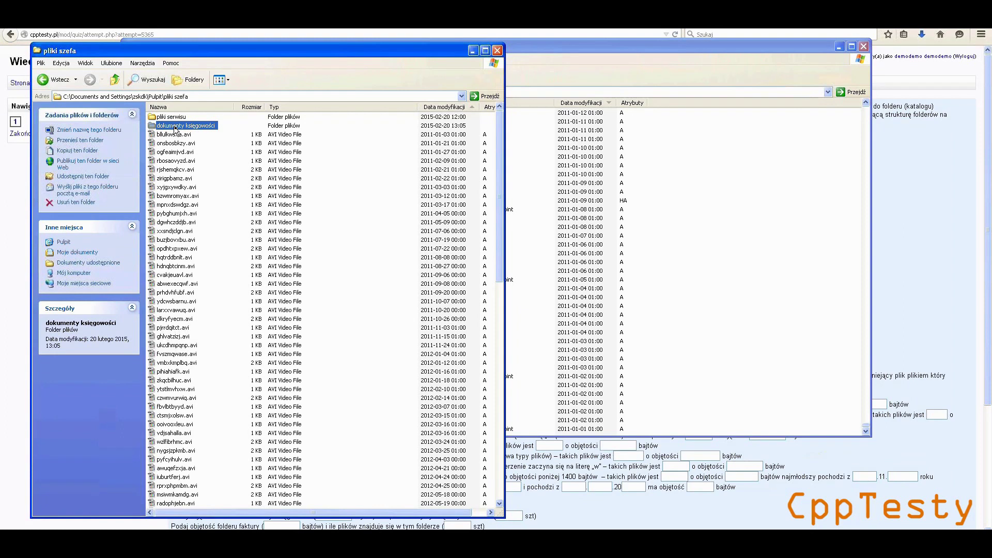
right_click(175, 128)
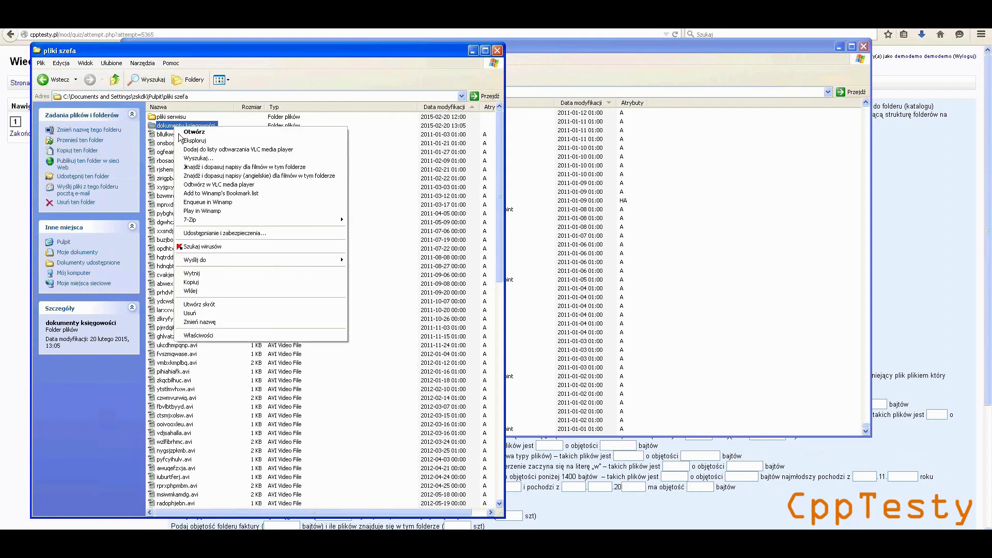
left_click(211, 336)
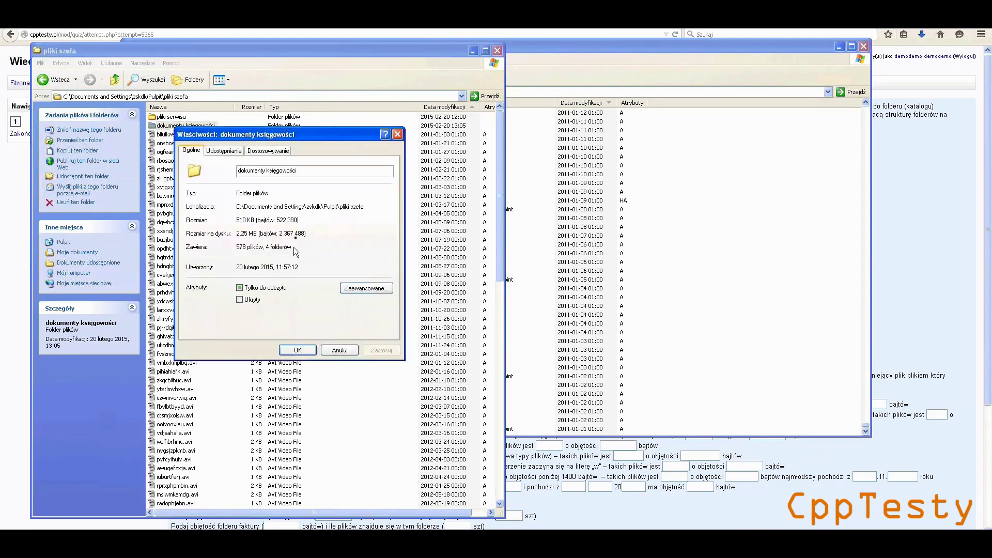